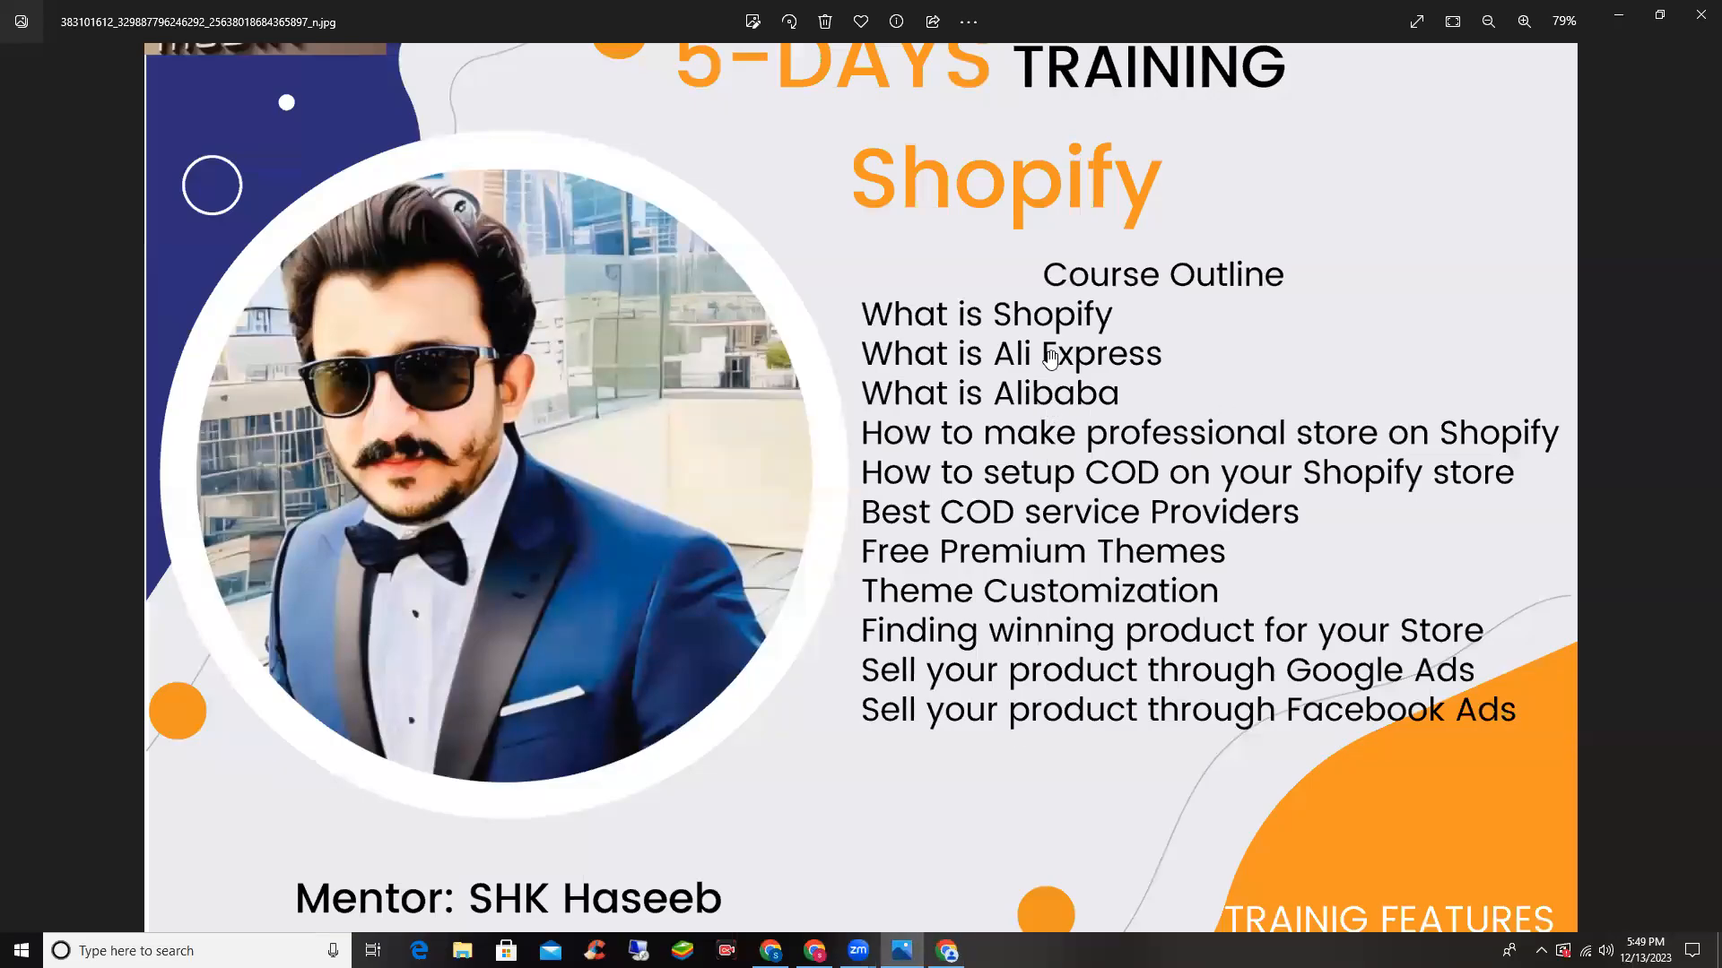
- Minimize the Photos window showing the Shopify training flyer so Chrome's blank new tab shows
{"action": "left_click", "coordinate": [1628, 21]}
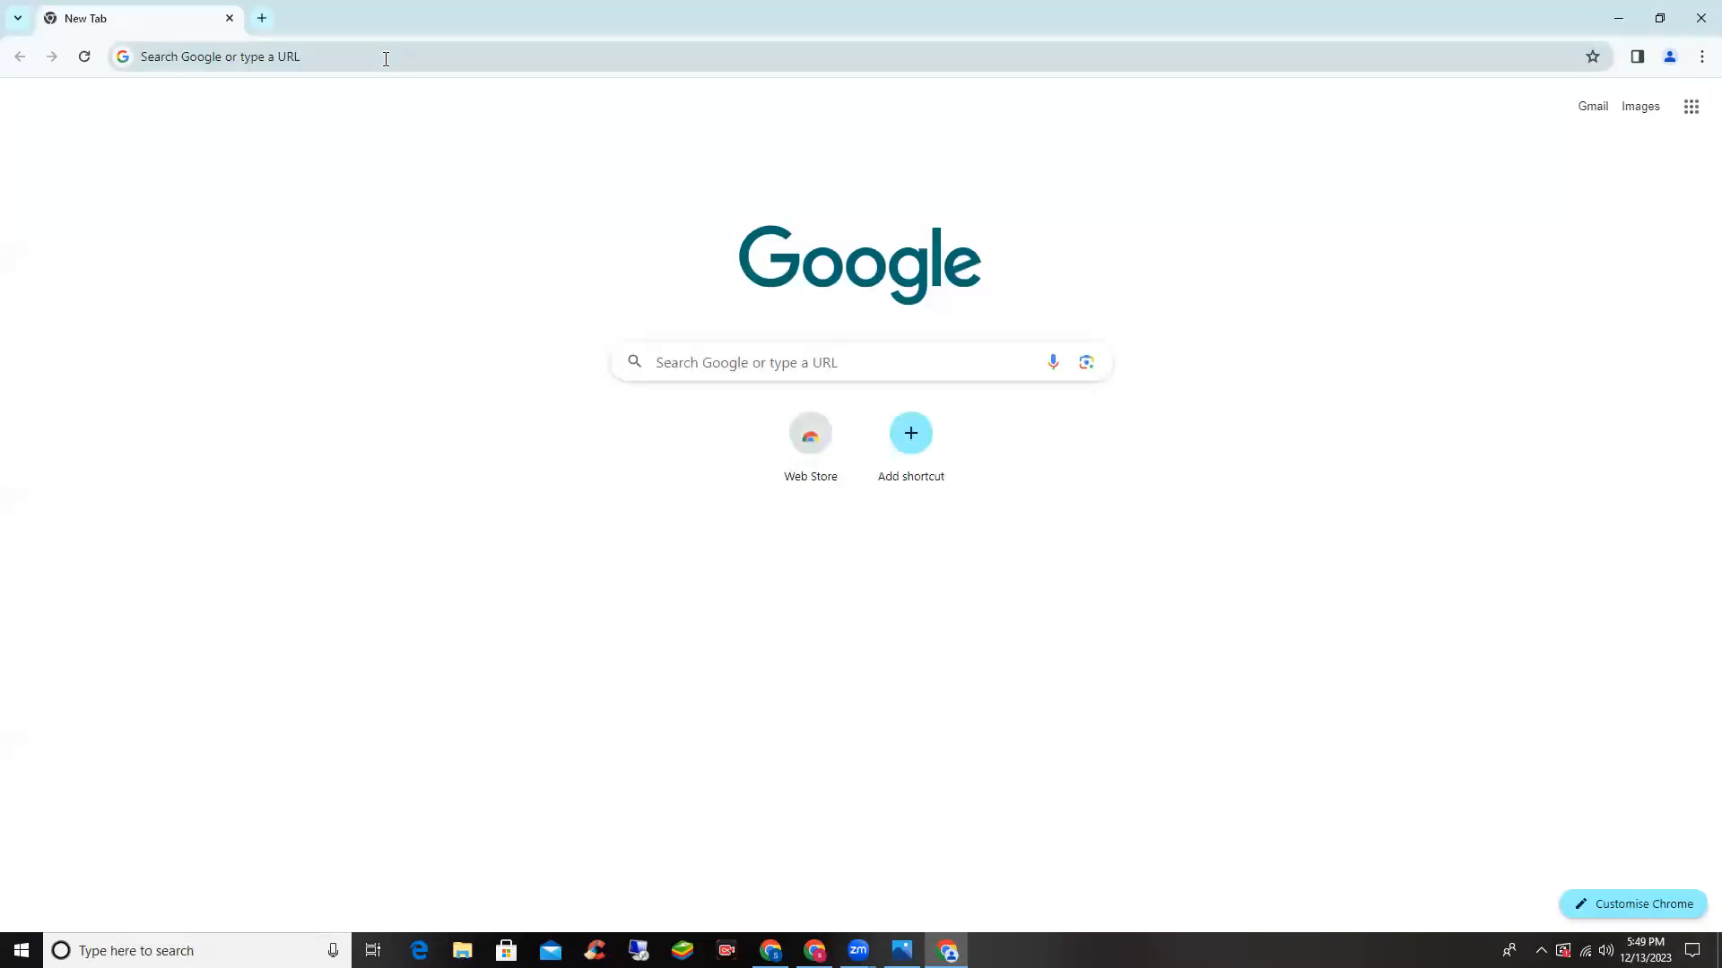
- Google 'shopify' and open the shopify.com result in its own tab
{"action": "left_click", "coordinate": [386, 59]}
{"action": "type", "text": "shopifuy"}
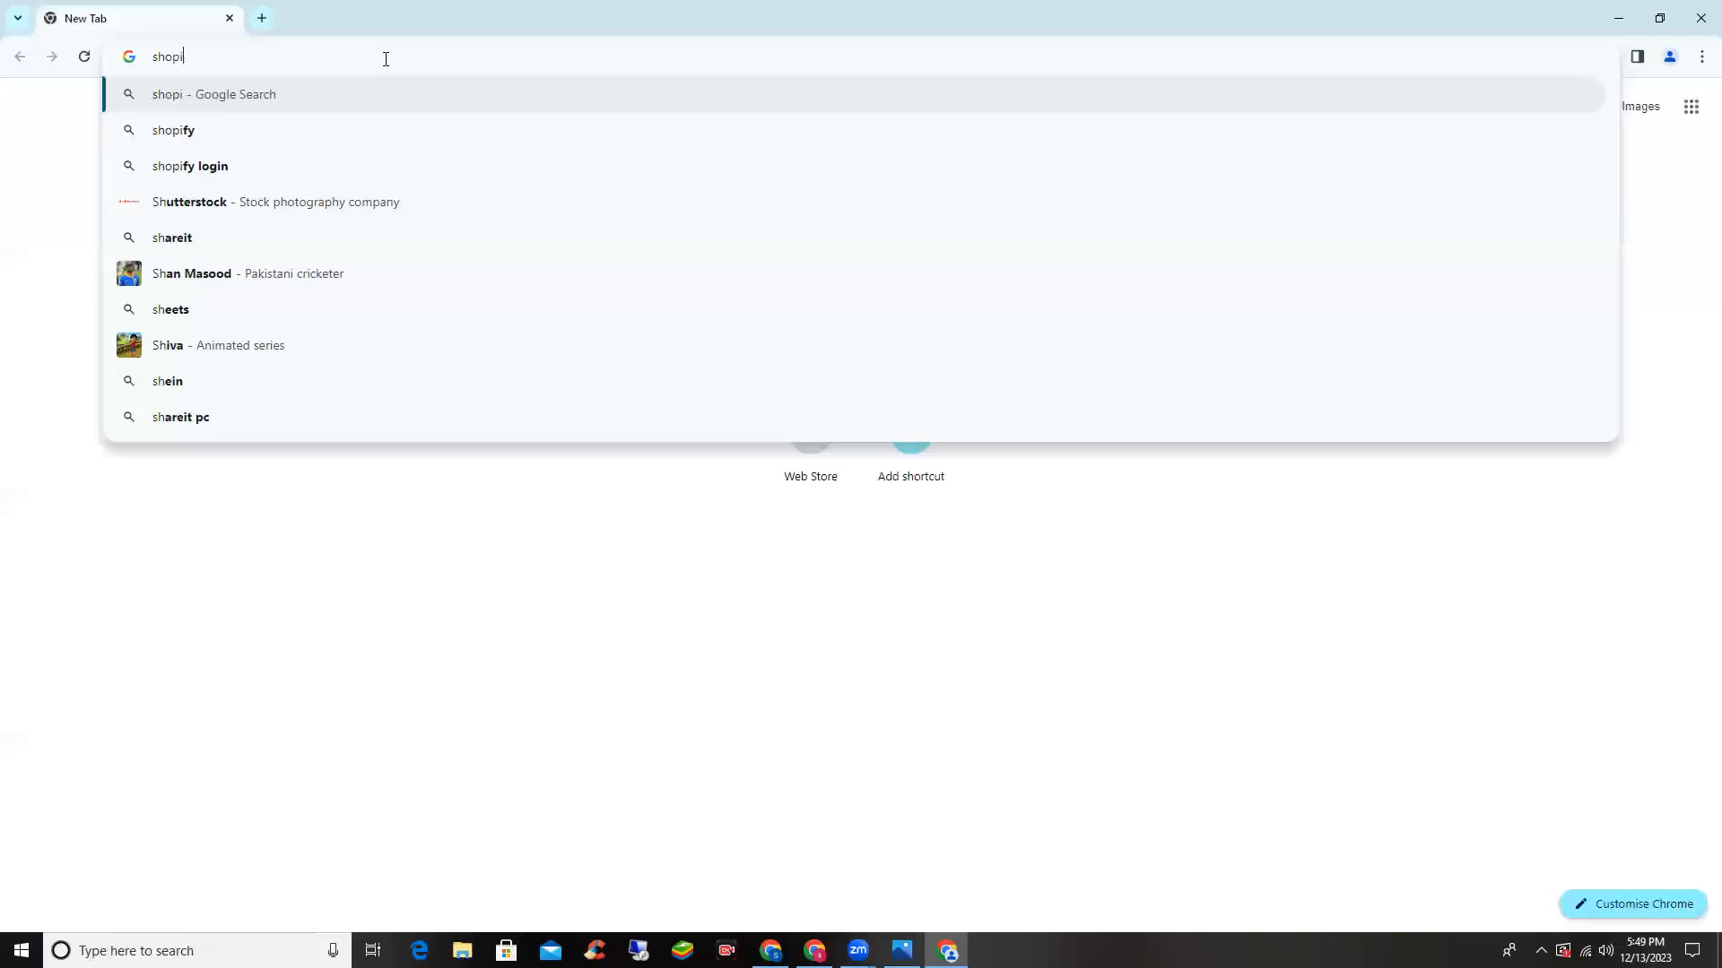
{"action": "key", "text": "BackSpace"}
{"action": "key", "text": "BackSpace"}
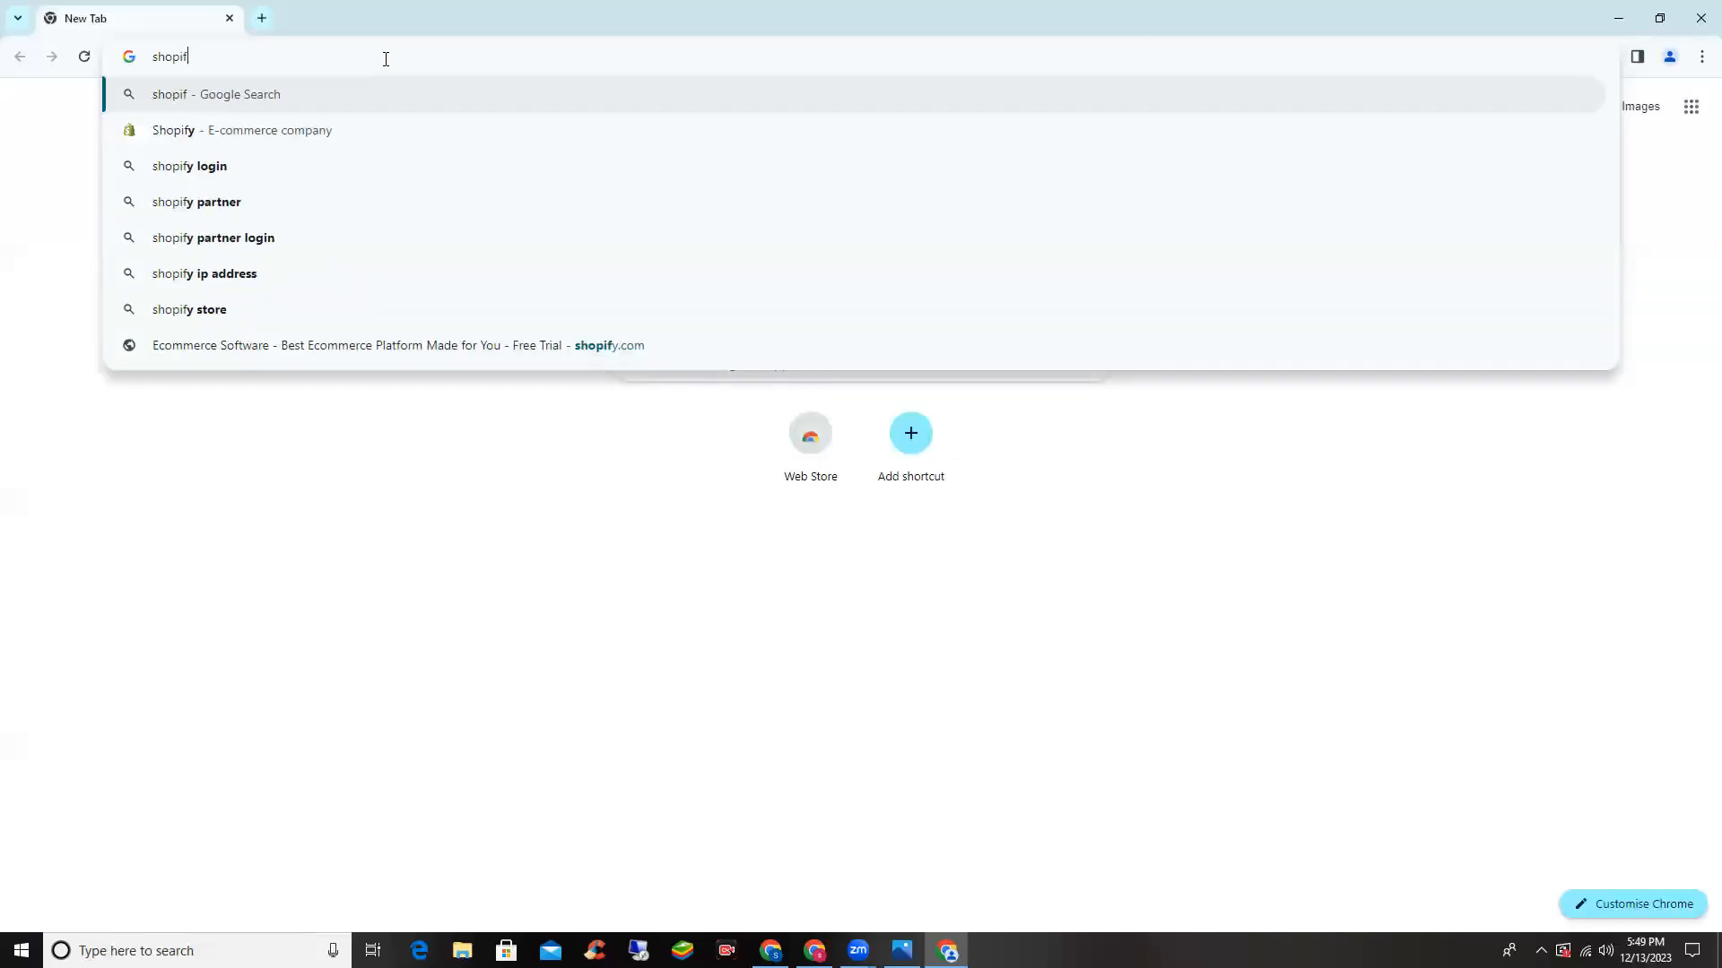
{"action": "type", "text": "y"}
{"action": "key", "text": "Return"}
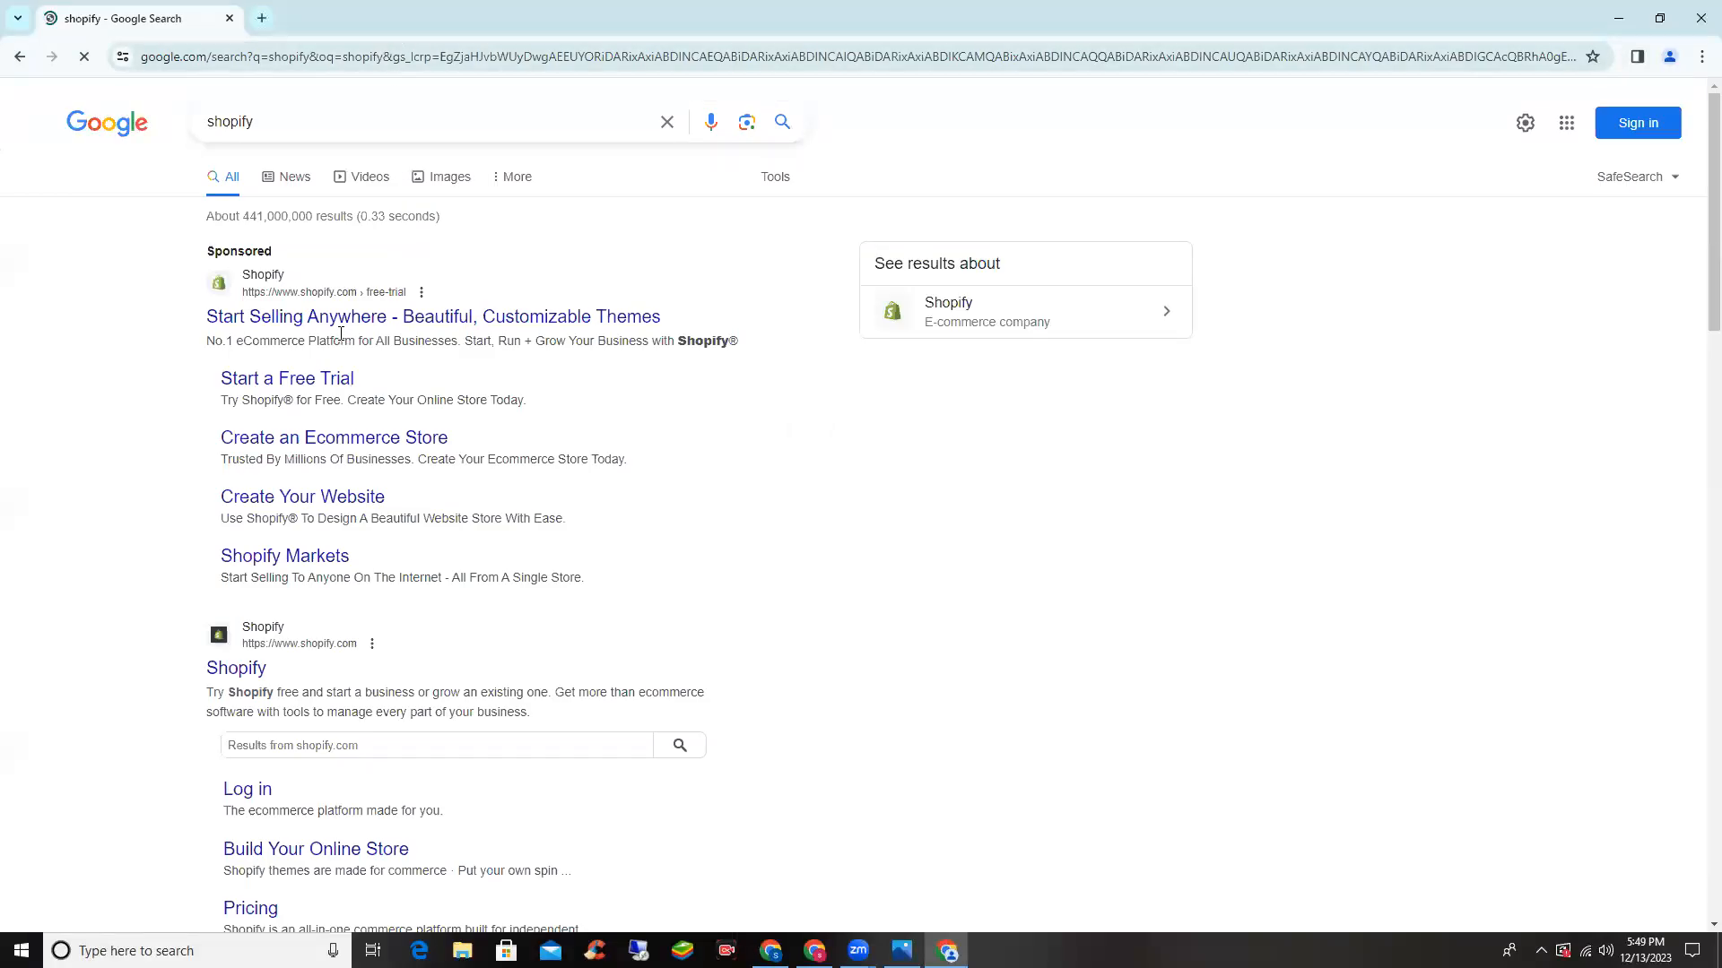
{"action": "middle_click", "coordinate": [269, 669]}
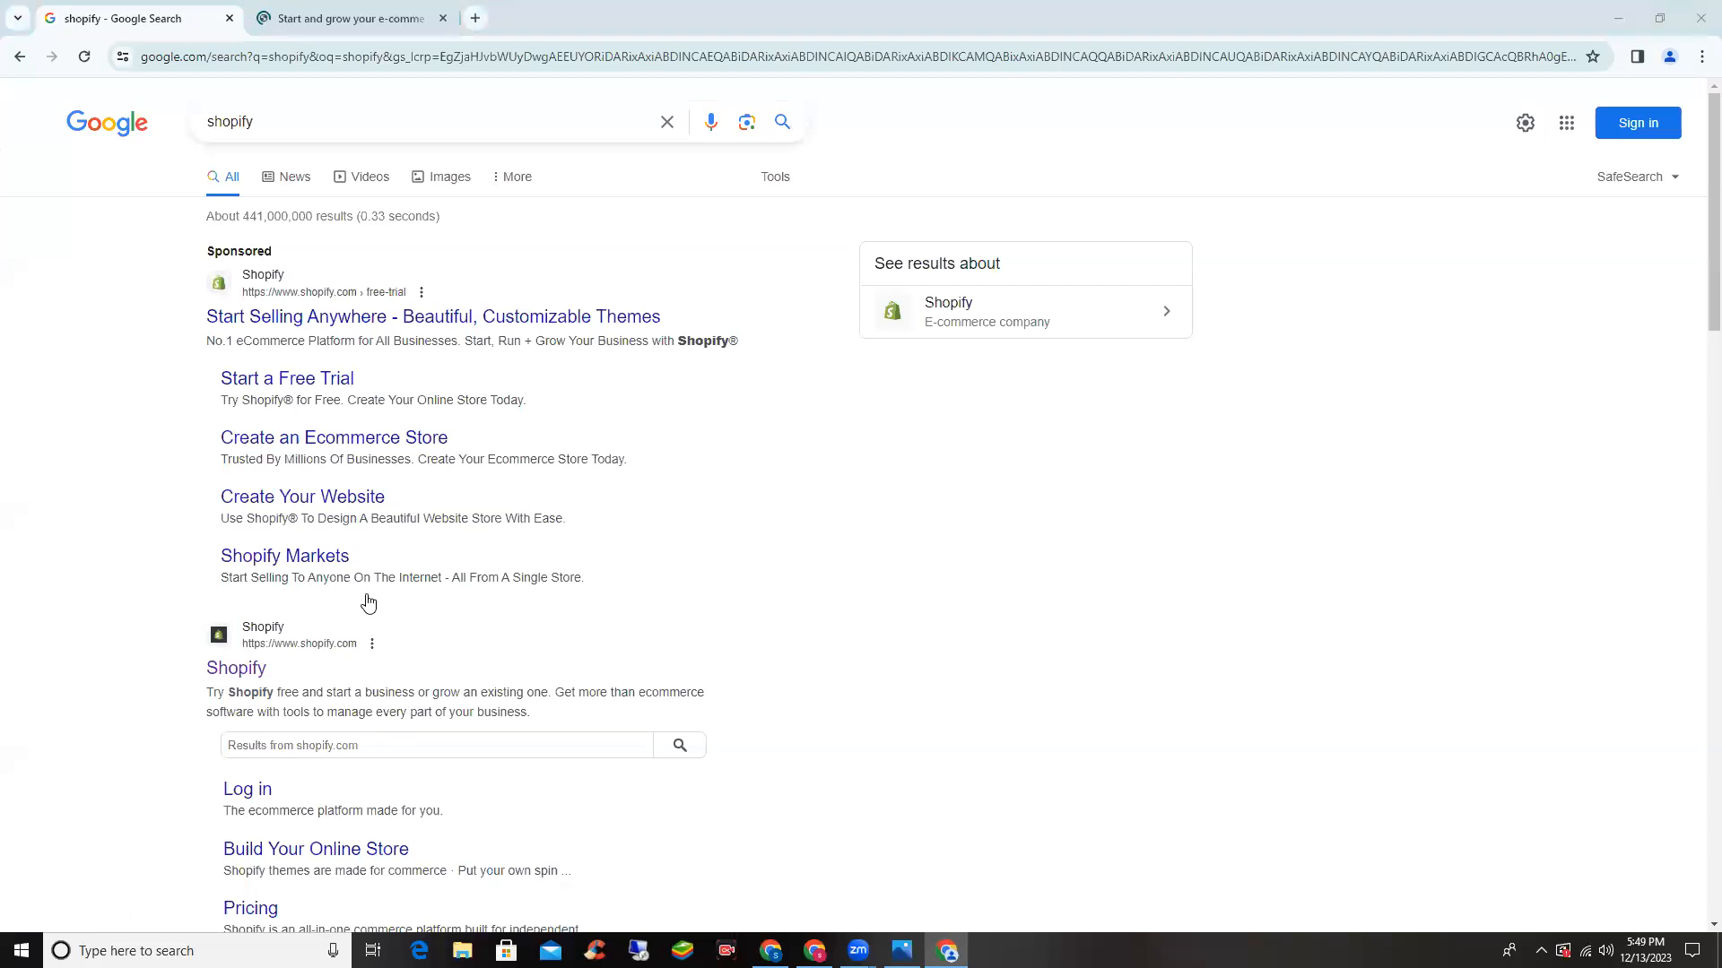
{"action": "left_click", "coordinate": [288, 9]}
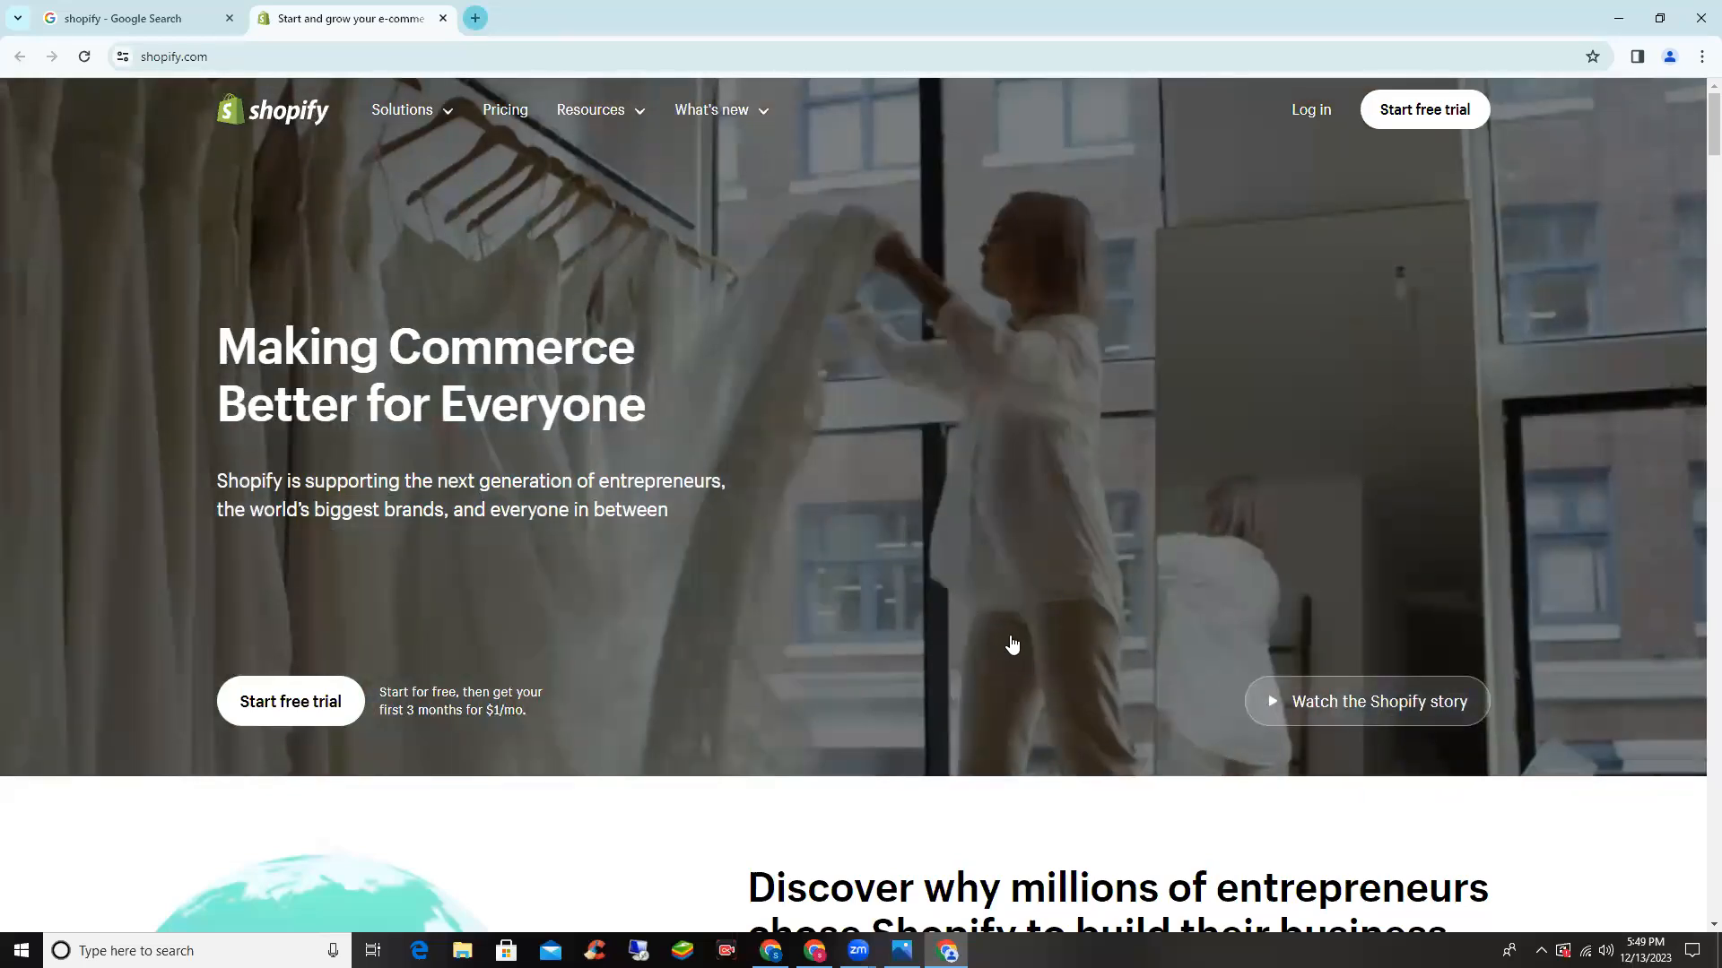
{"action": "key", "text": "ctrl+t"}
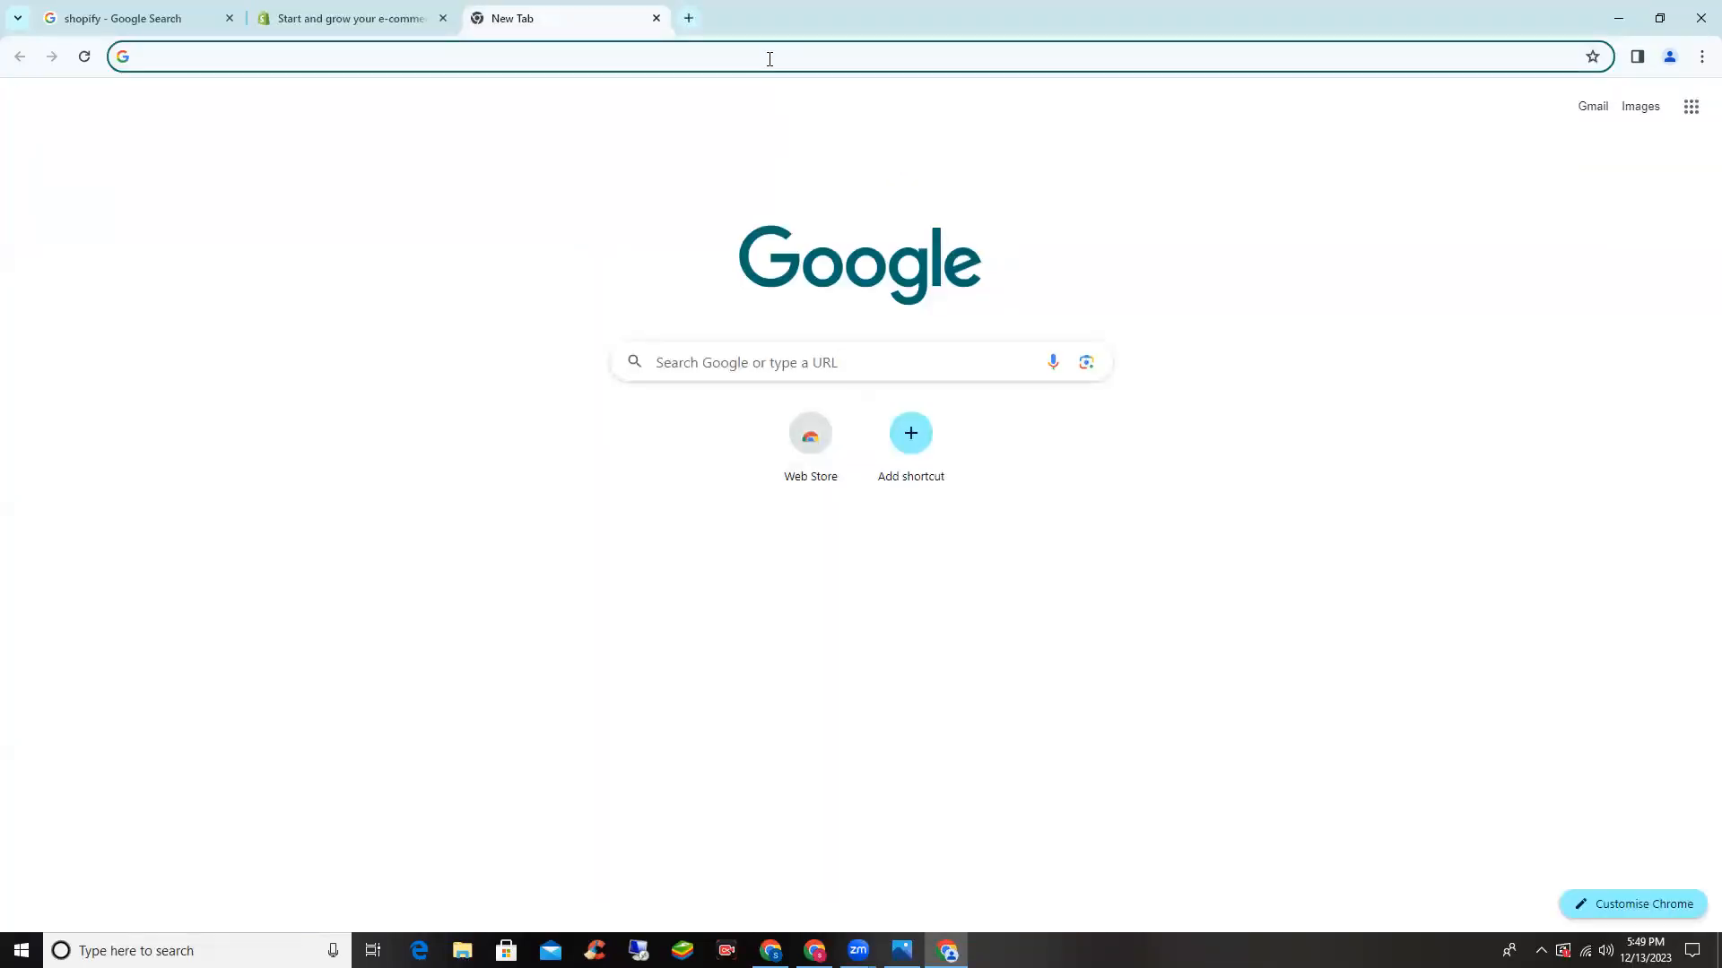
- Search Google for 'hand bags' and open the Astore, RTW Creation and Borjan results in background tabs
{"action": "type", "text": "hand bags"}
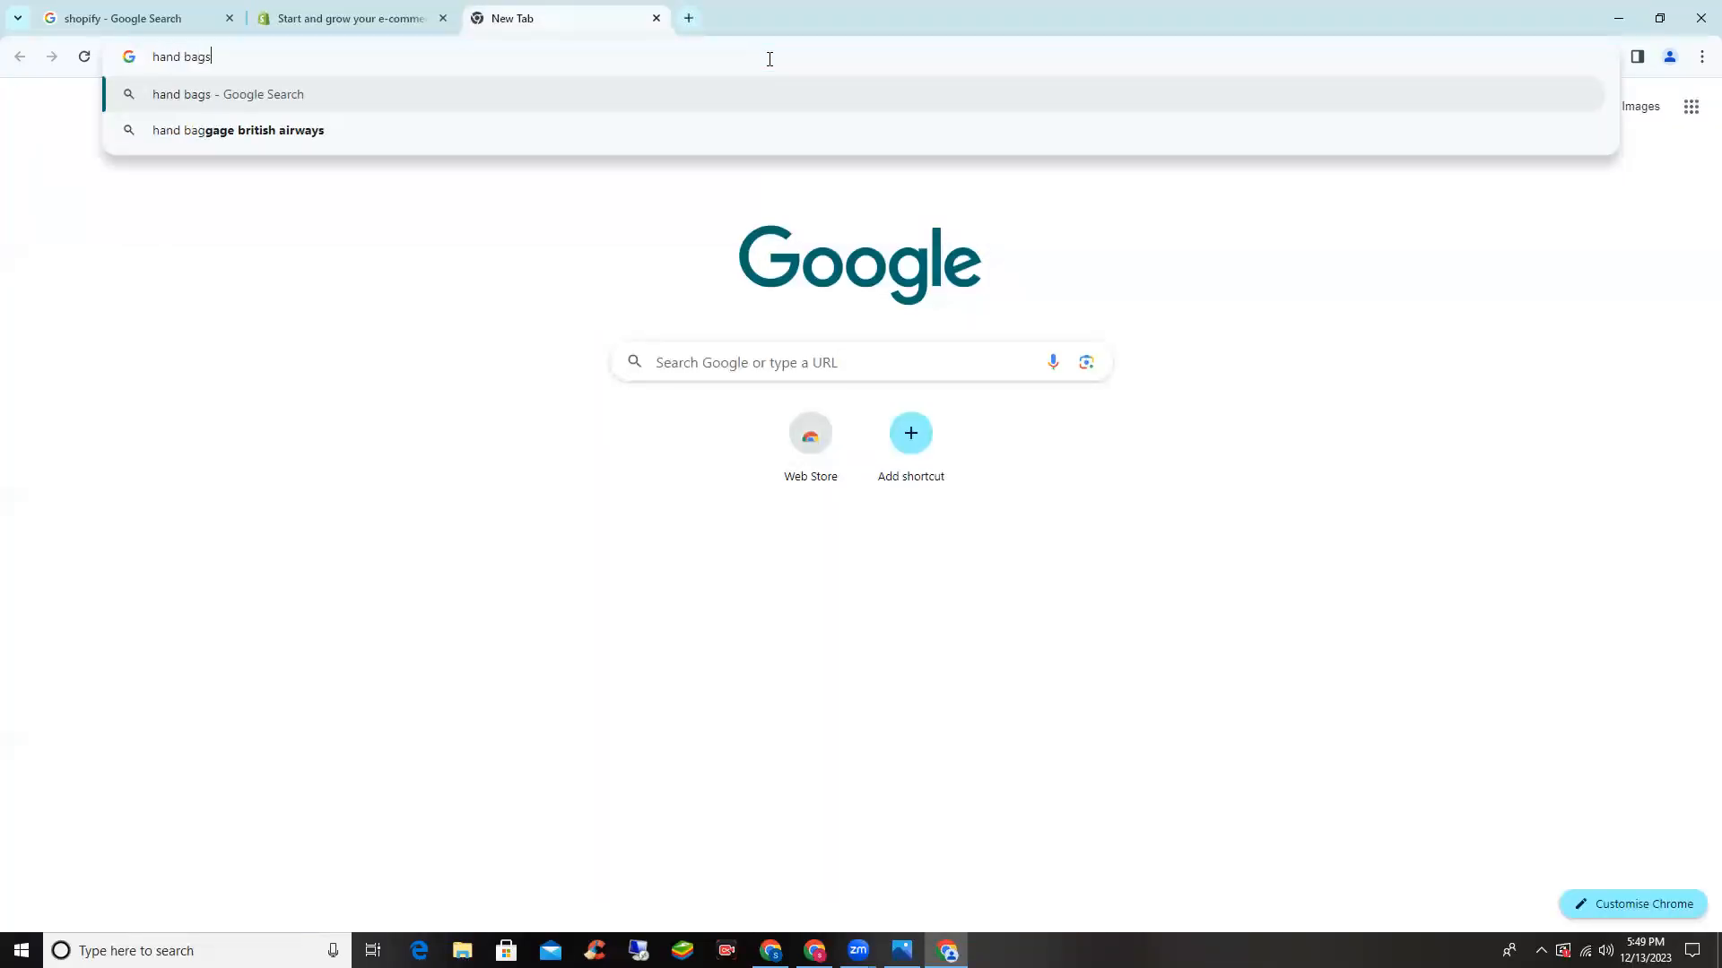
{"action": "key", "text": "Return"}
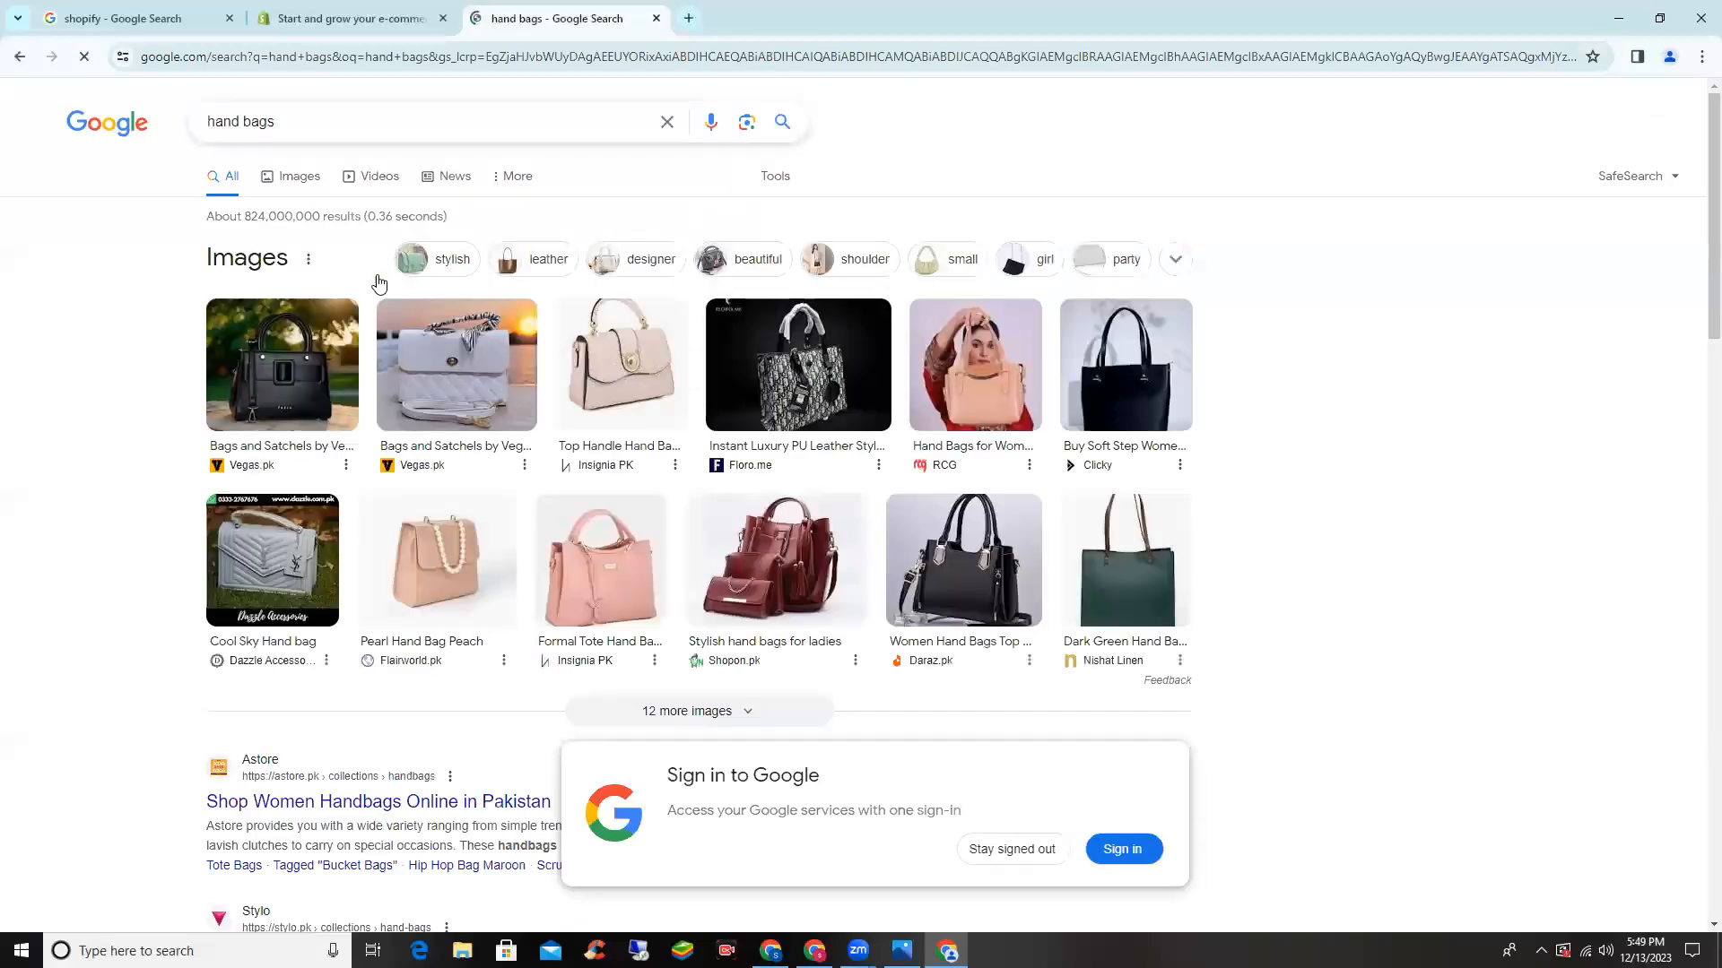
{"action": "scroll", "coordinate": [377, 281], "scroll_direction": "down", "scroll_amount": 5}
{"action": "middle_click", "coordinate": [354, 264]}
{"action": "scroll", "coordinate": [351, 305], "scroll_direction": "down", "scroll_amount": 3}
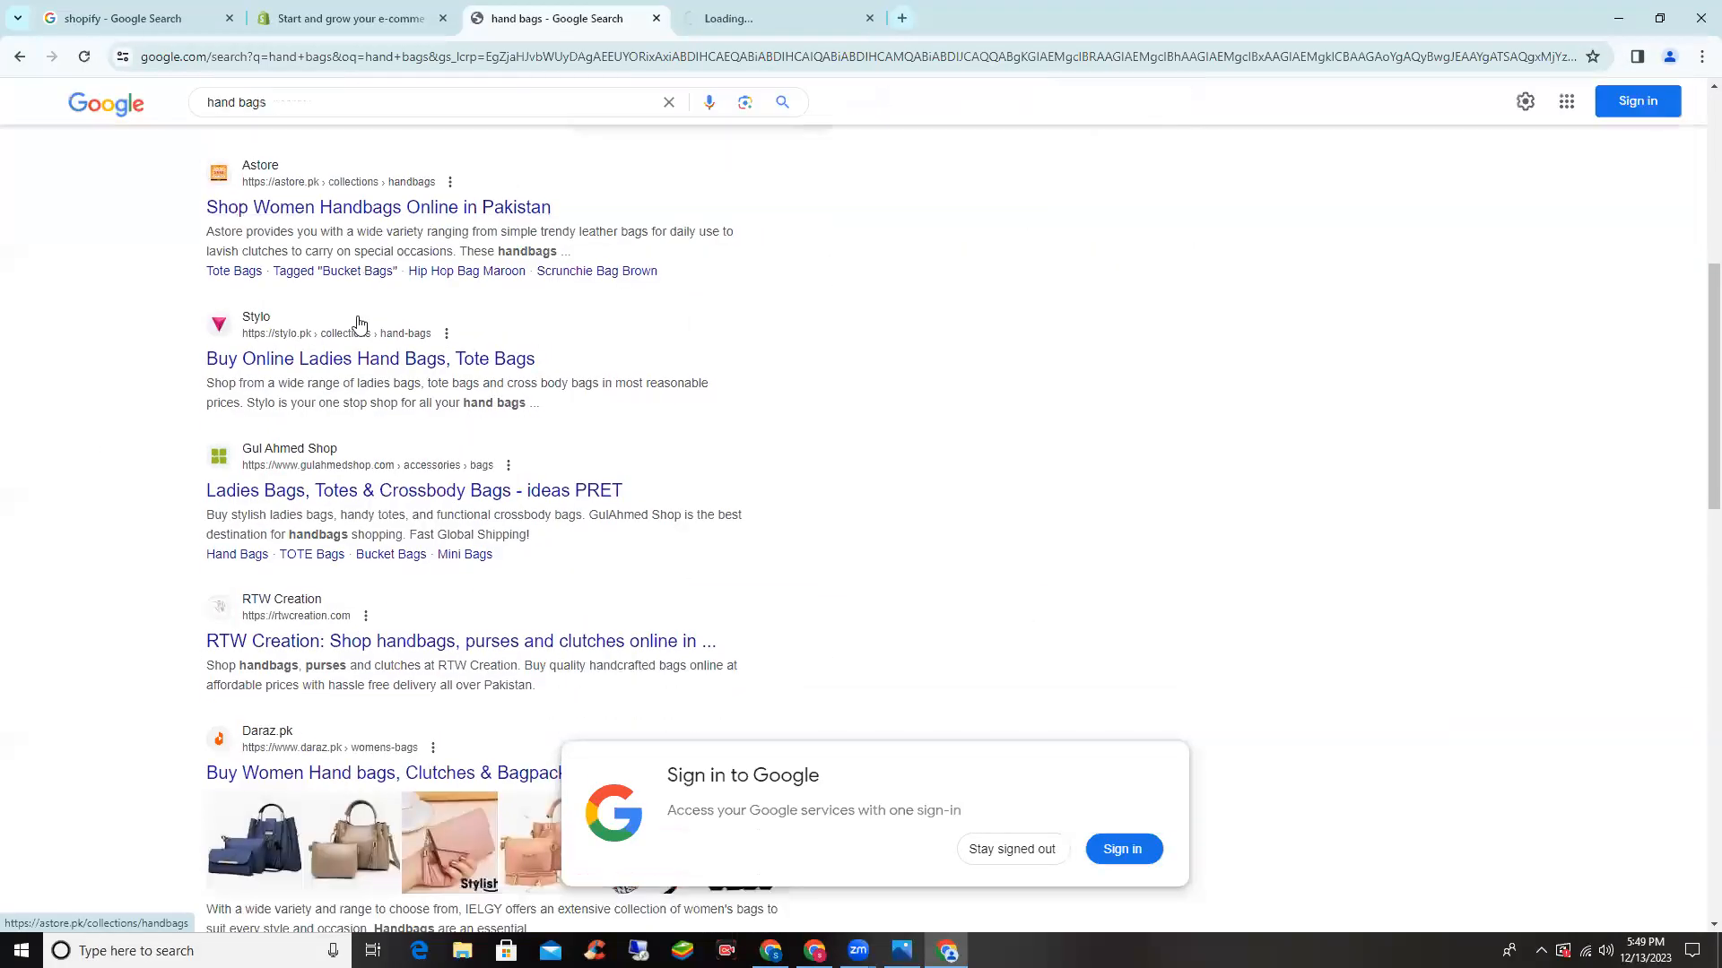
{"action": "middle_click", "coordinate": [351, 342]}
{"action": "scroll", "coordinate": [350, 336], "scroll_direction": "down", "scroll_amount": 10}
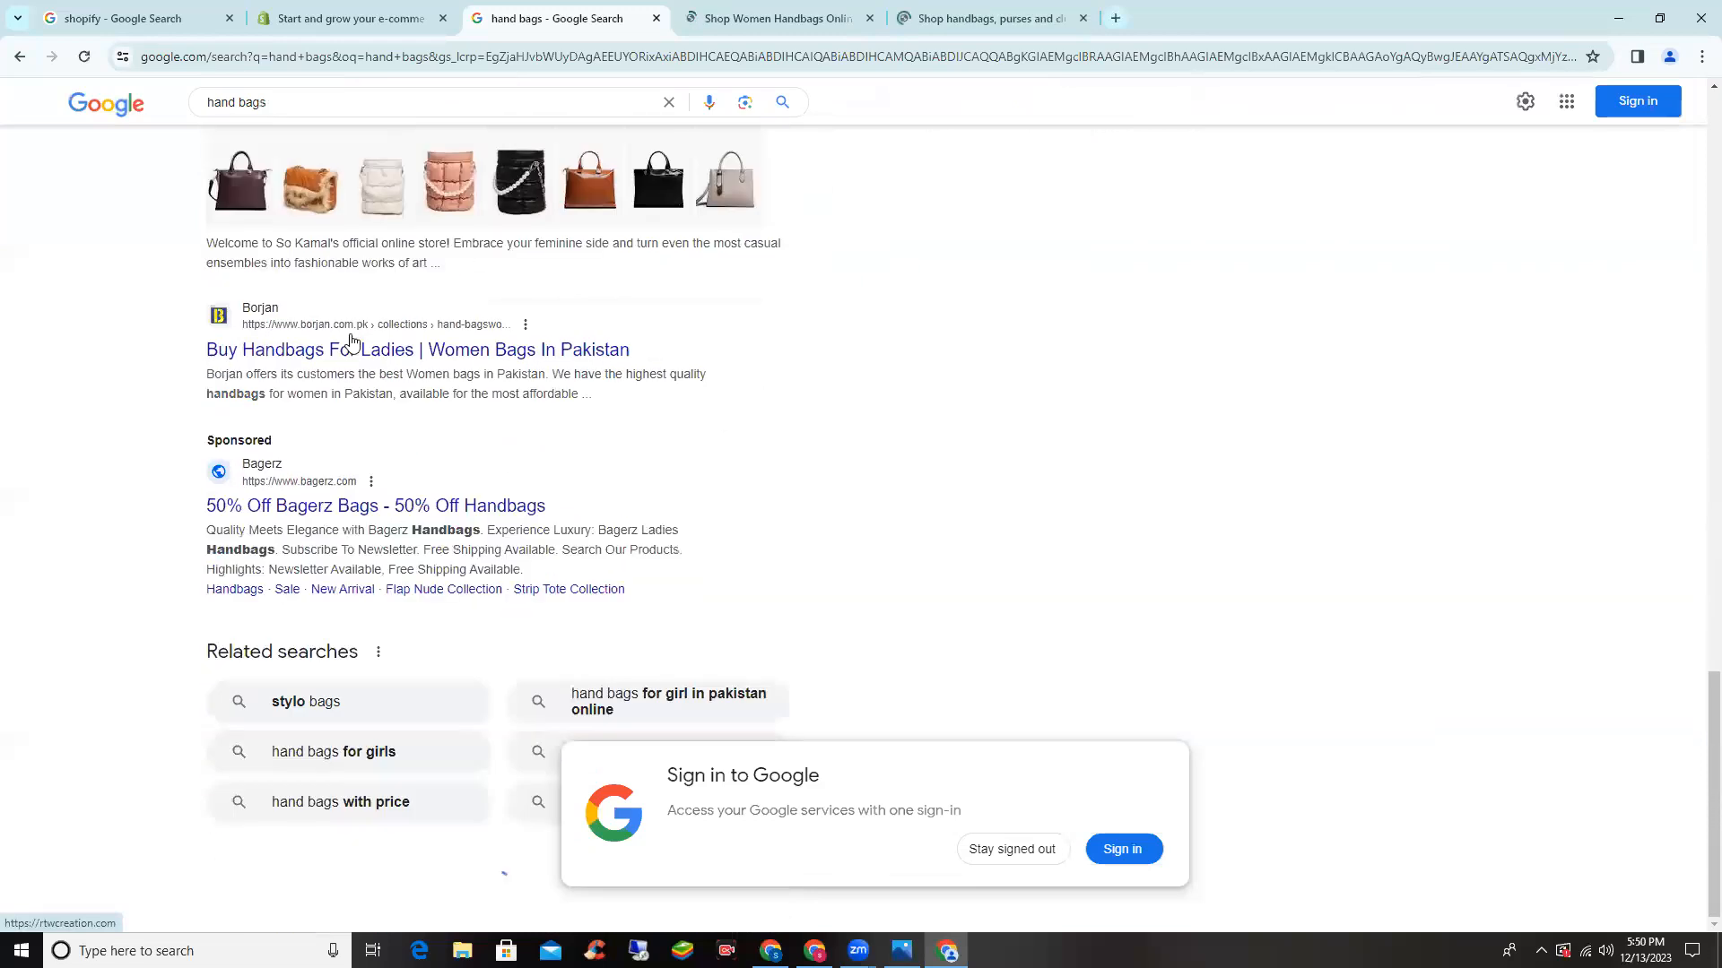
{"action": "middle_click", "coordinate": [341, 361]}
{"action": "scroll", "coordinate": [341, 361], "scroll_direction": "down", "scroll_amount": 6}
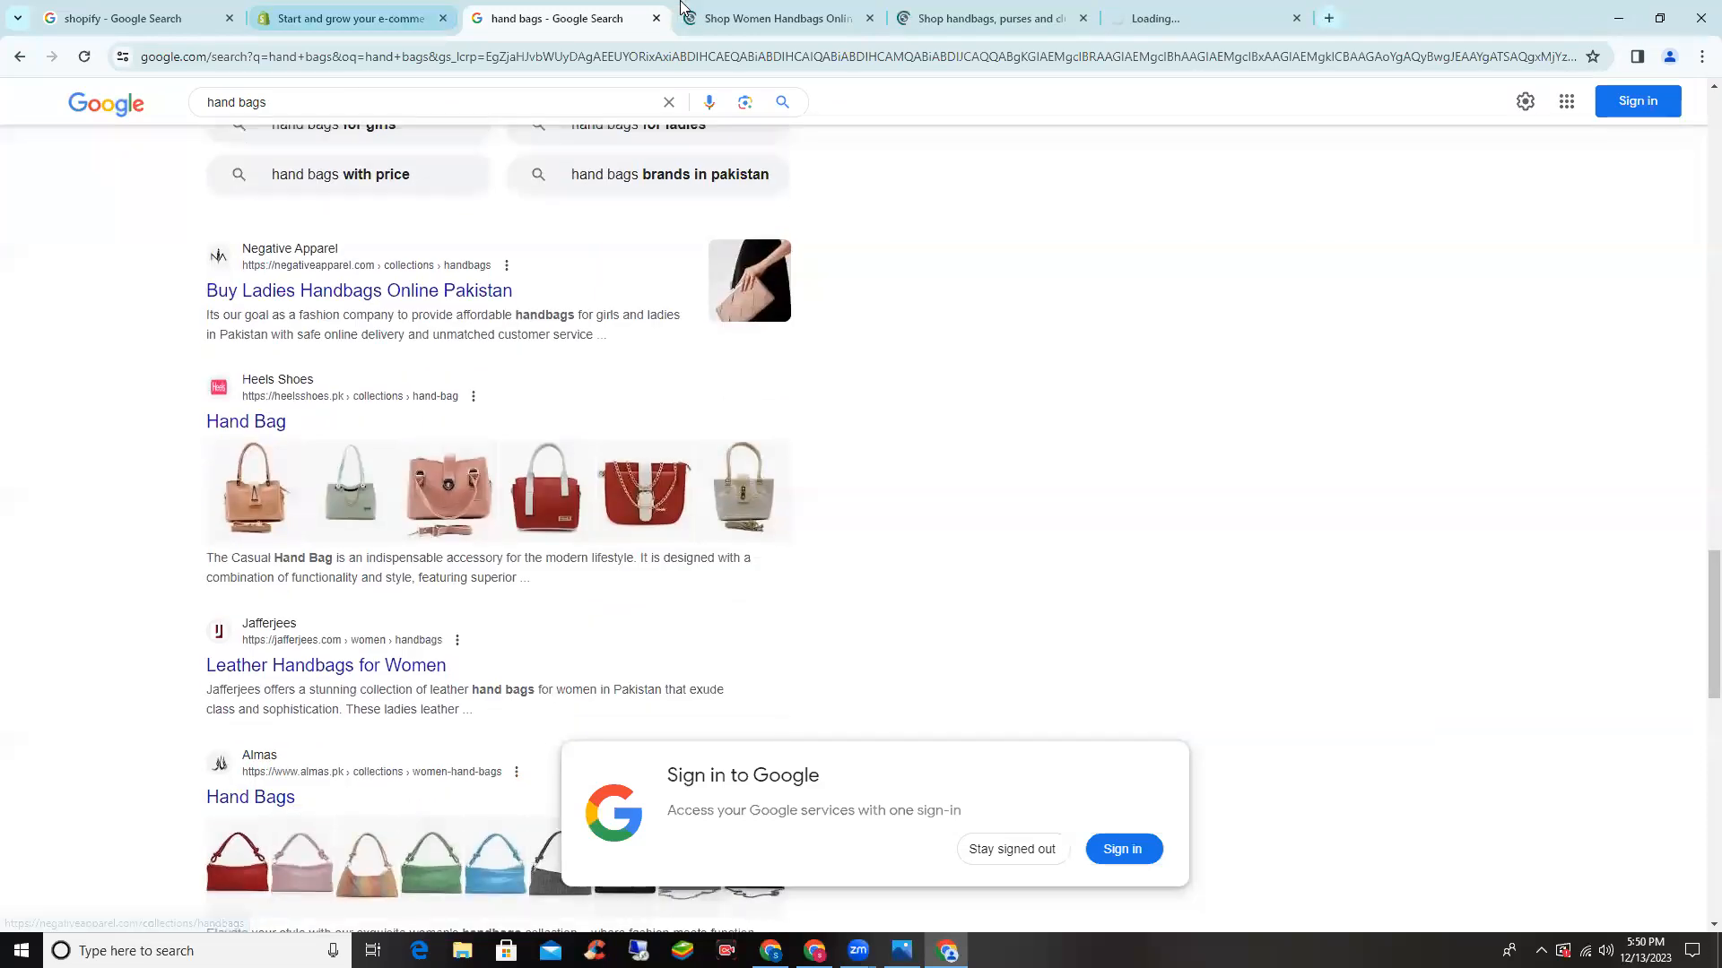
- Browse the Astore, RTW Creation and Borjan store tabs, then return to the shopify.com tab
{"action": "left_click", "coordinate": [784, 19]}
{"action": "scroll", "coordinate": [610, 207], "scroll_direction": "down", "scroll_amount": 4}
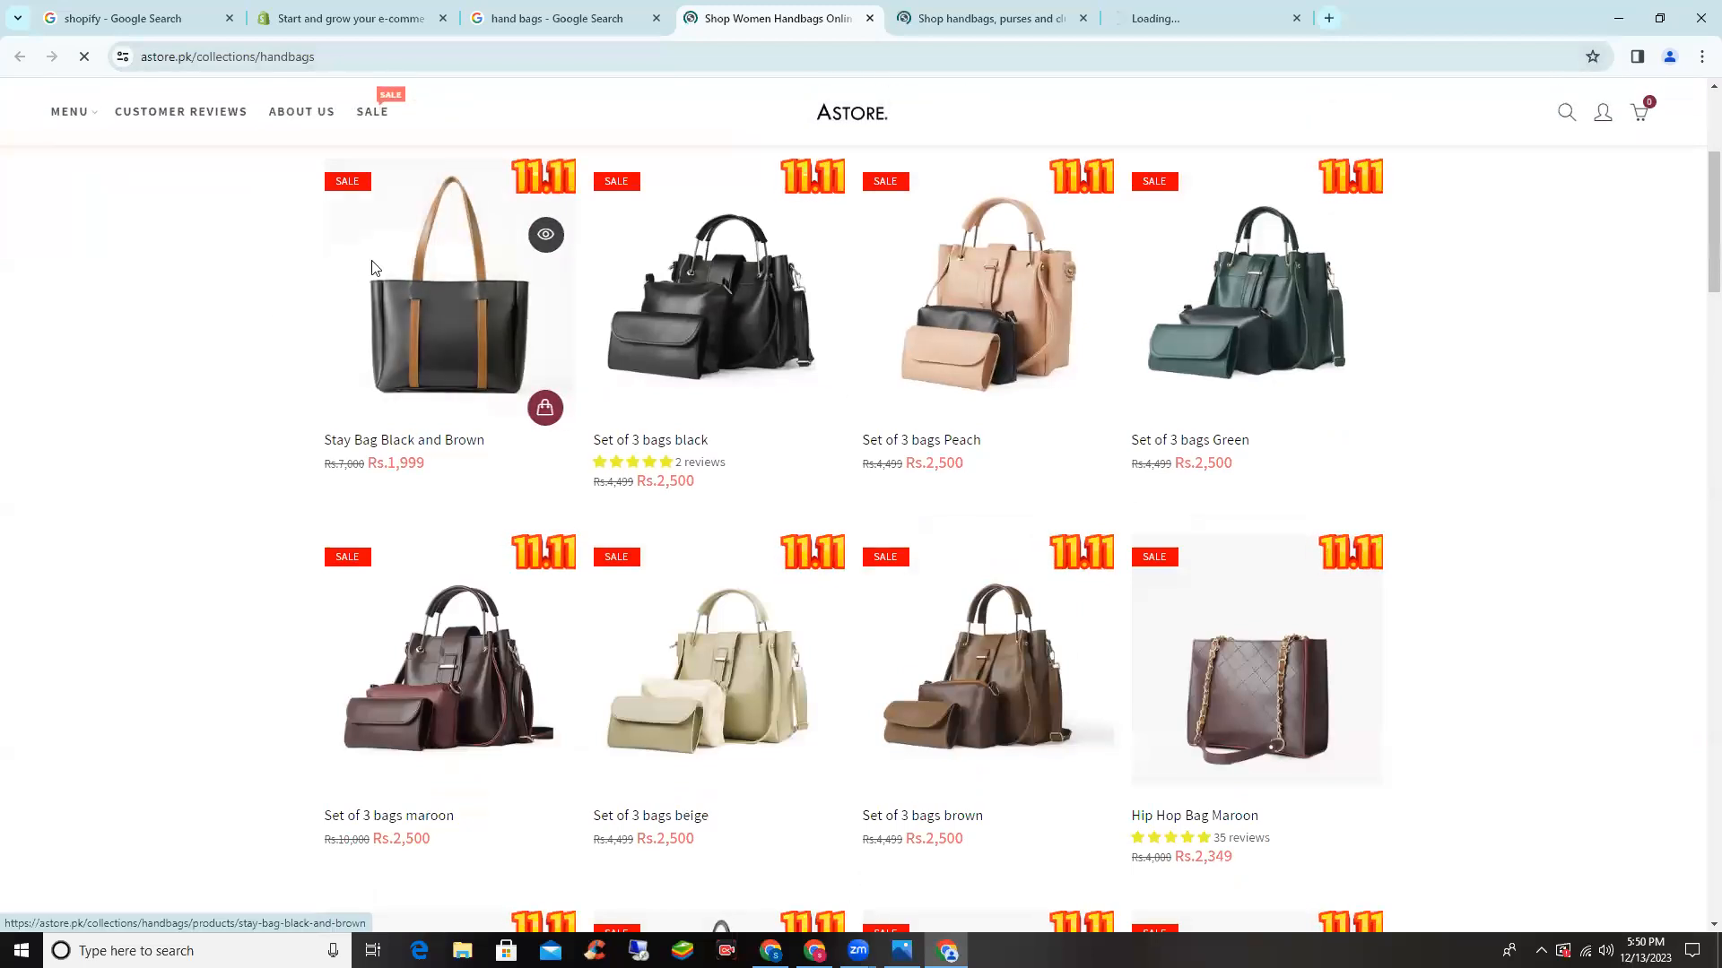
{"action": "scroll", "coordinate": [373, 272], "scroll_direction": "down", "scroll_amount": 1}
{"action": "scroll", "coordinate": [374, 271], "scroll_direction": "down", "scroll_amount": 4}
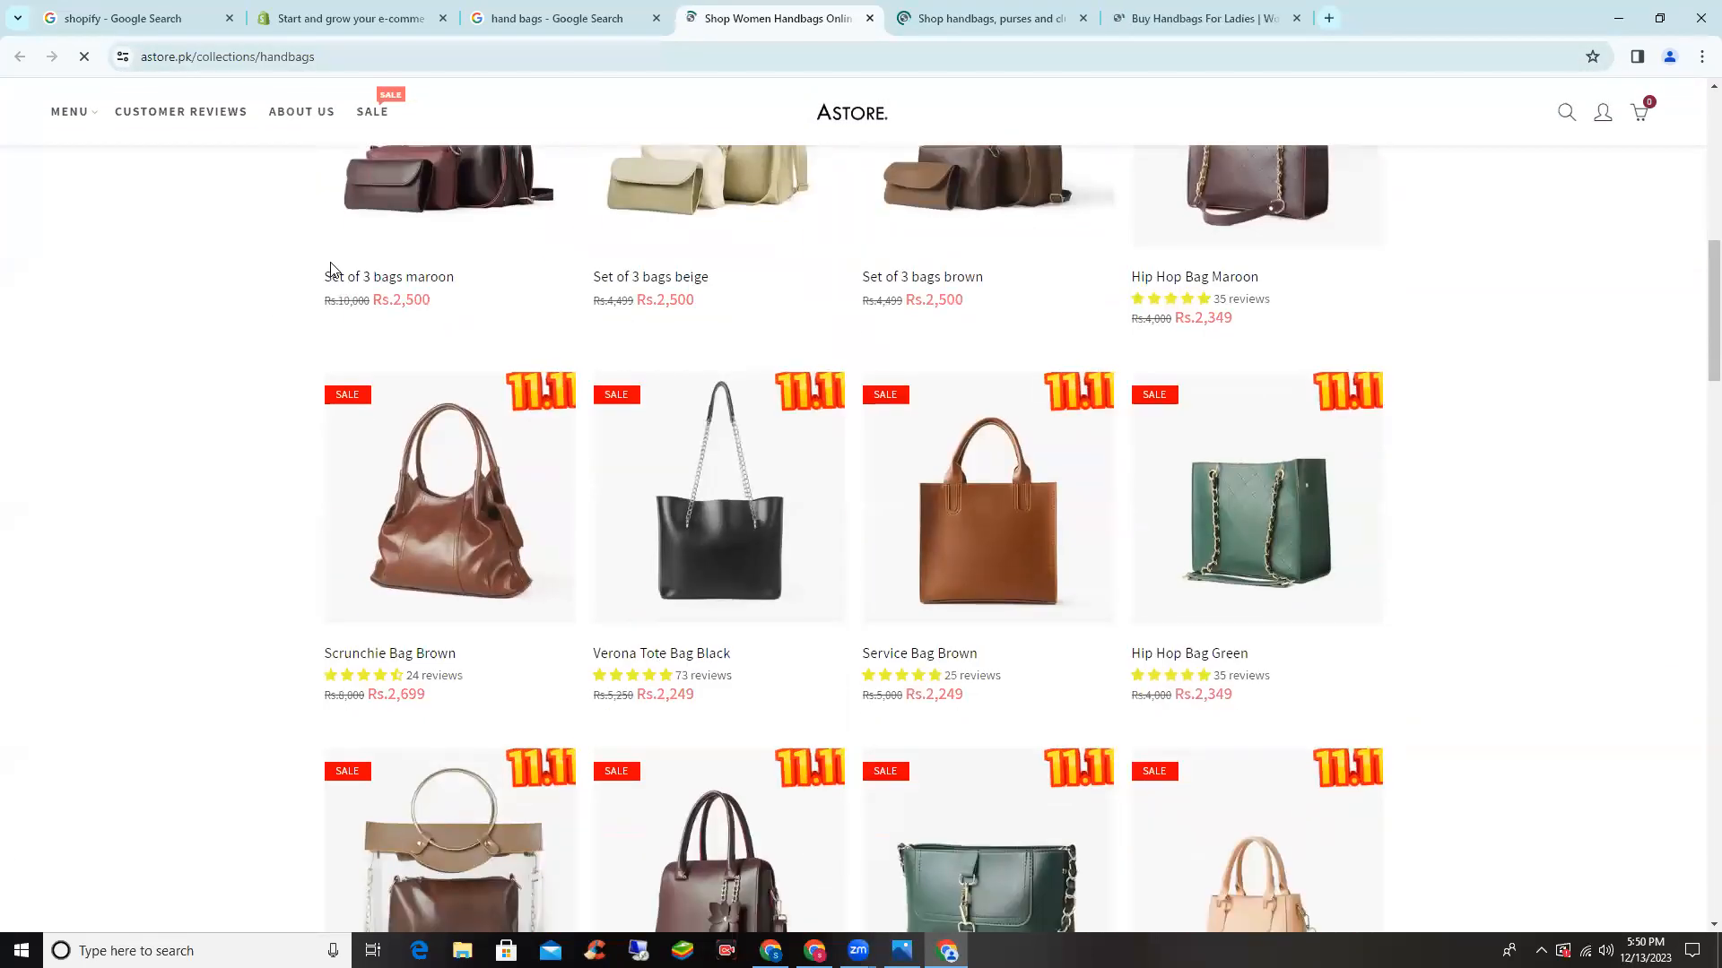
{"action": "scroll", "coordinate": [315, 266], "scroll_direction": "down", "scroll_amount": 11}
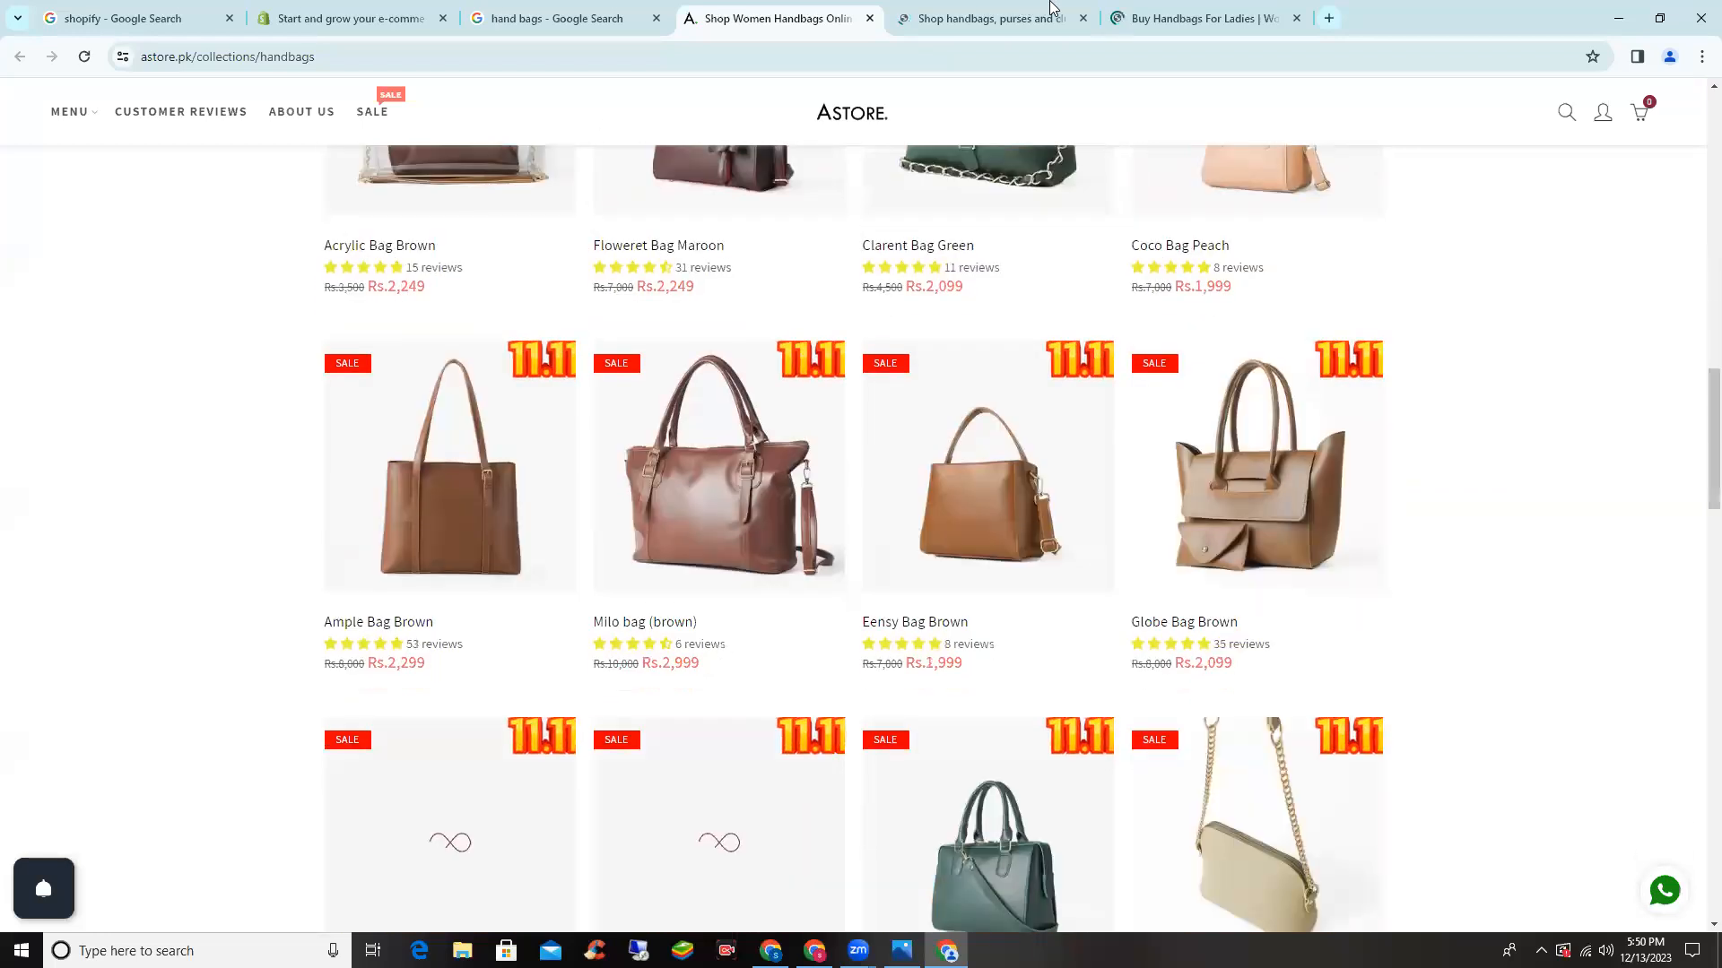
{"action": "key", "text": "ctrl+Tab"}
{"action": "scroll", "coordinate": [1419, 216], "scroll_direction": "down", "scroll_amount": 7}
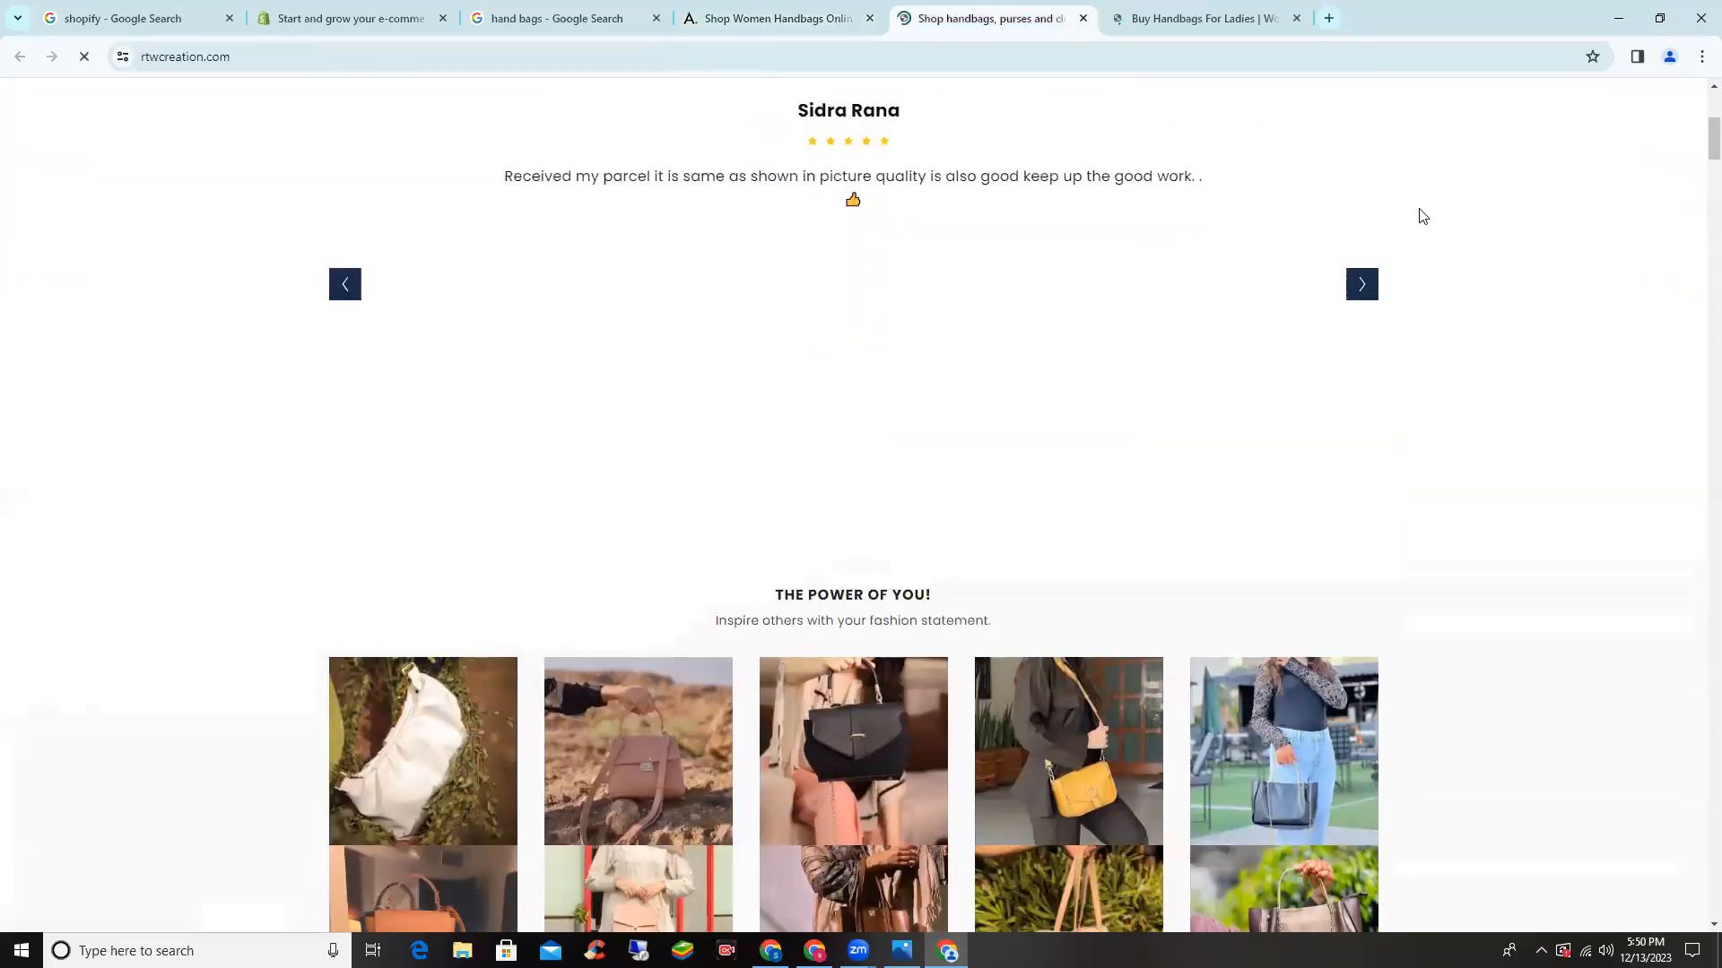
{"action": "scroll", "coordinate": [1426, 314], "scroll_direction": "down", "scroll_amount": 10}
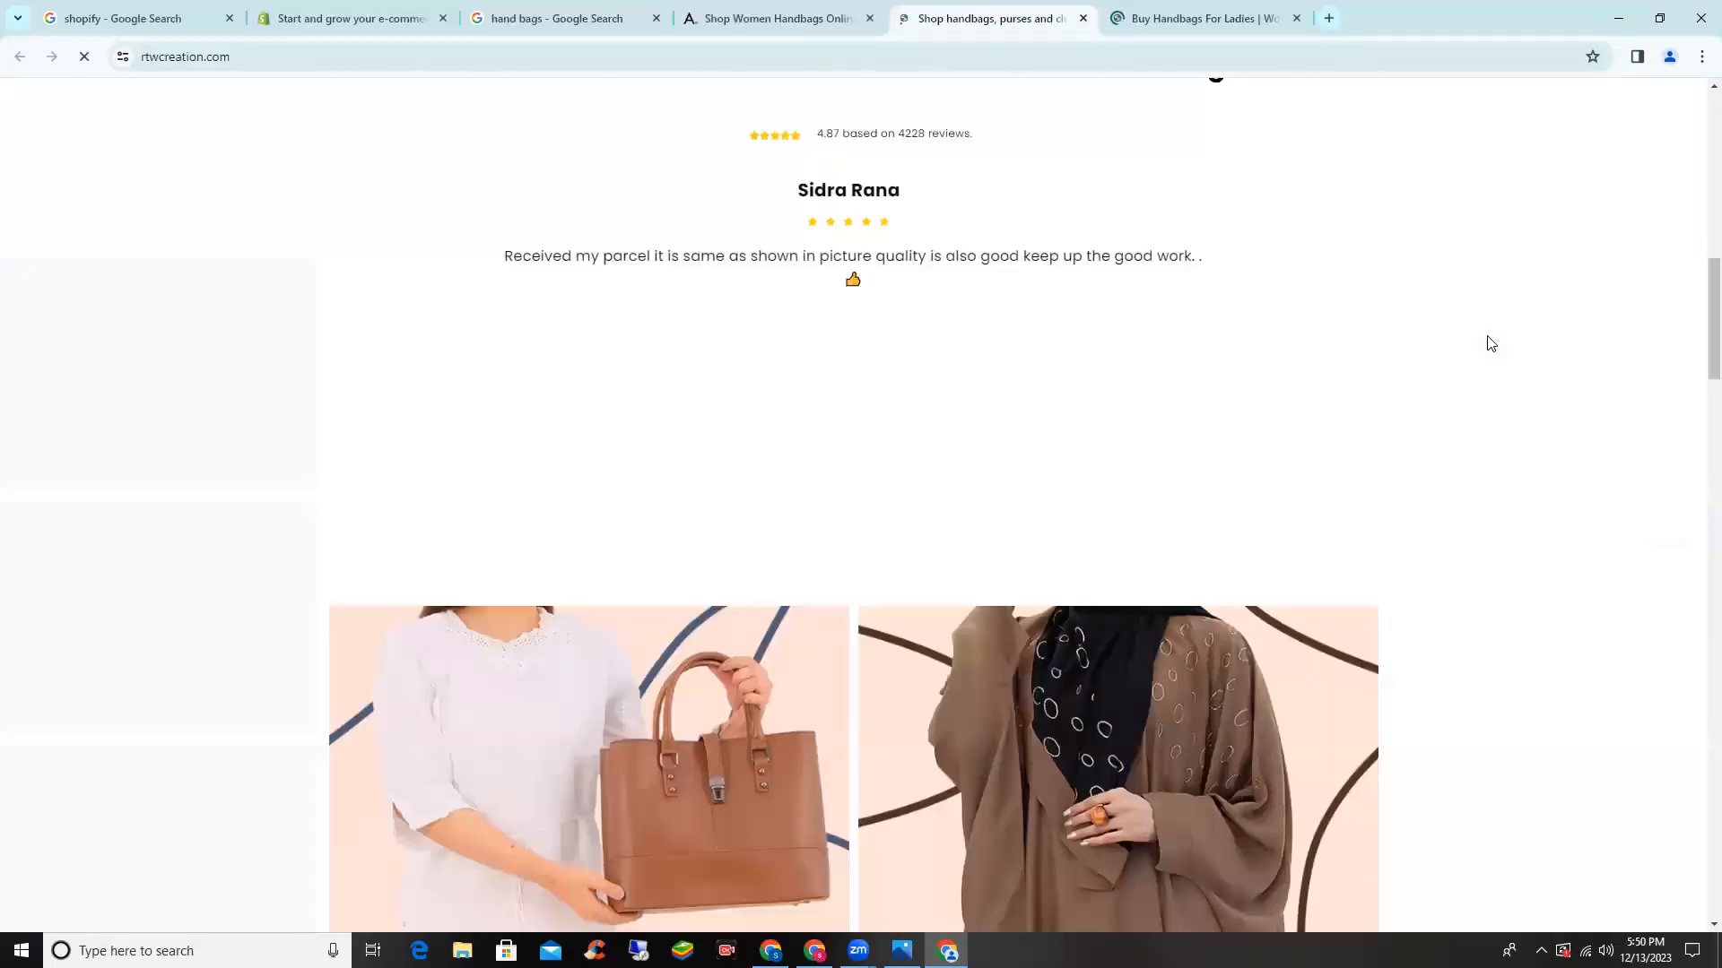
{"action": "scroll", "coordinate": [1491, 343], "scroll_direction": "down", "scroll_amount": 13}
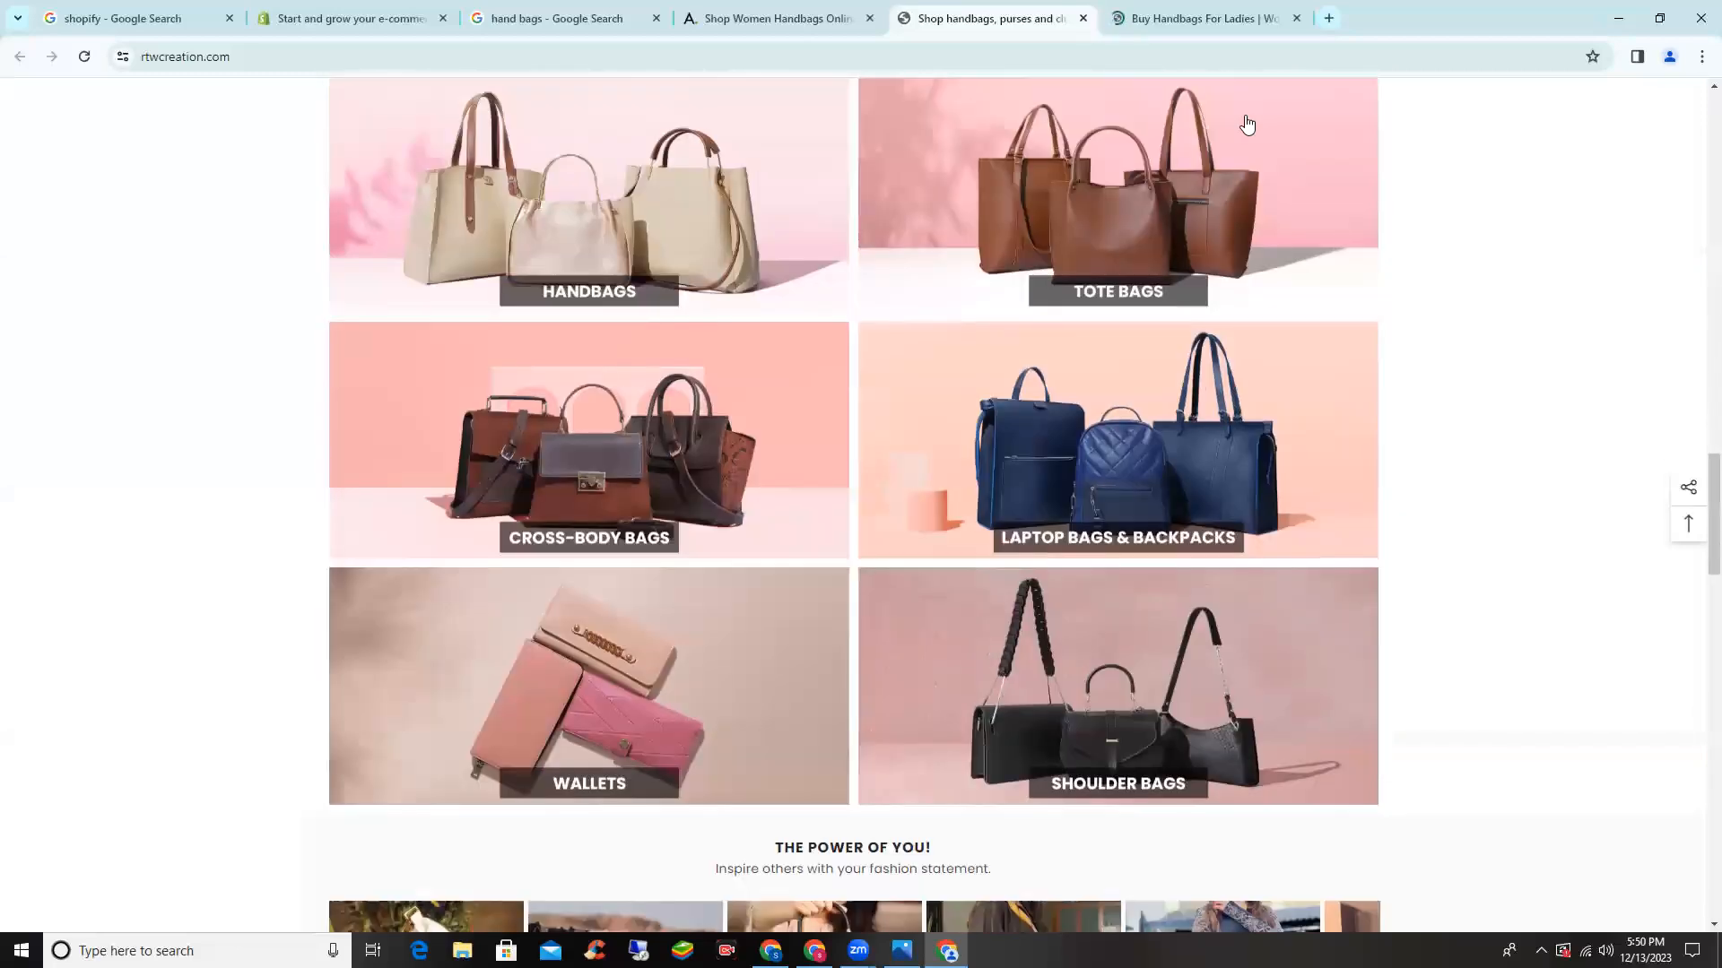
{"action": "scroll", "coordinate": [1246, 124], "scroll_direction": "down", "scroll_amount": 4}
{"action": "left_click", "coordinate": [1299, 31]}
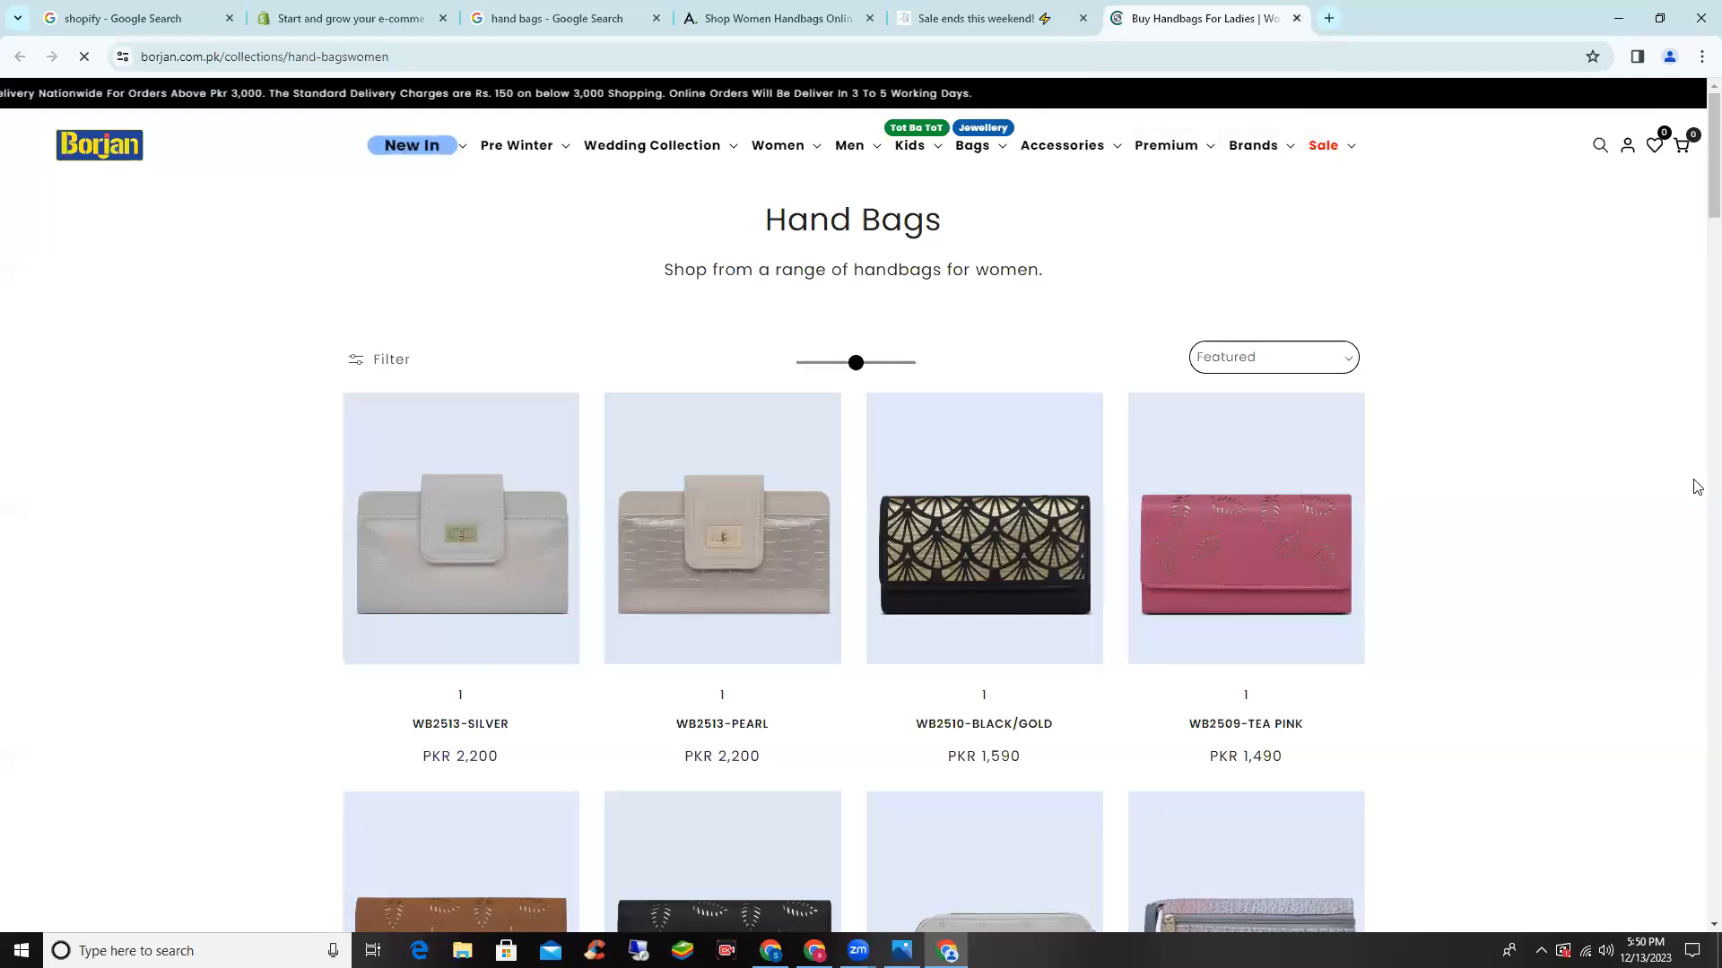
{"action": "left_click", "coordinate": [353, 12]}
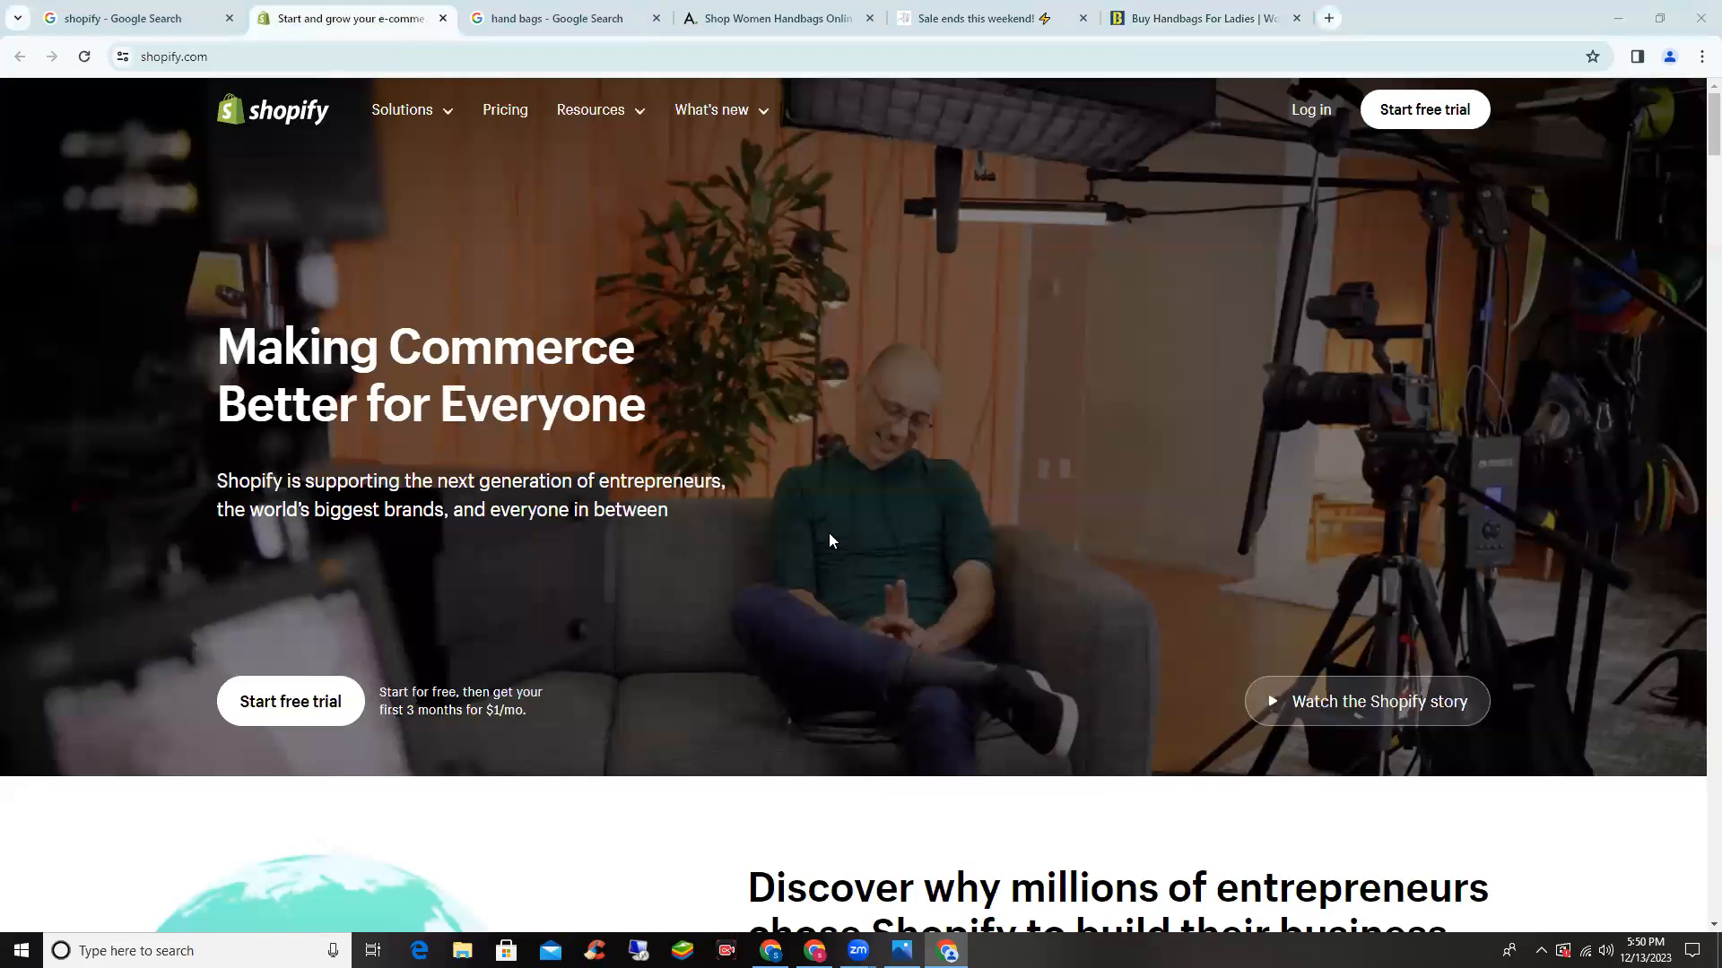
- Zoom the shopify.com homepage in twice from 100% to about 125% using Chrome's menu
{"action": "scroll", "coordinate": [550, 574], "scroll_direction": "down", "scroll_amount": 1}
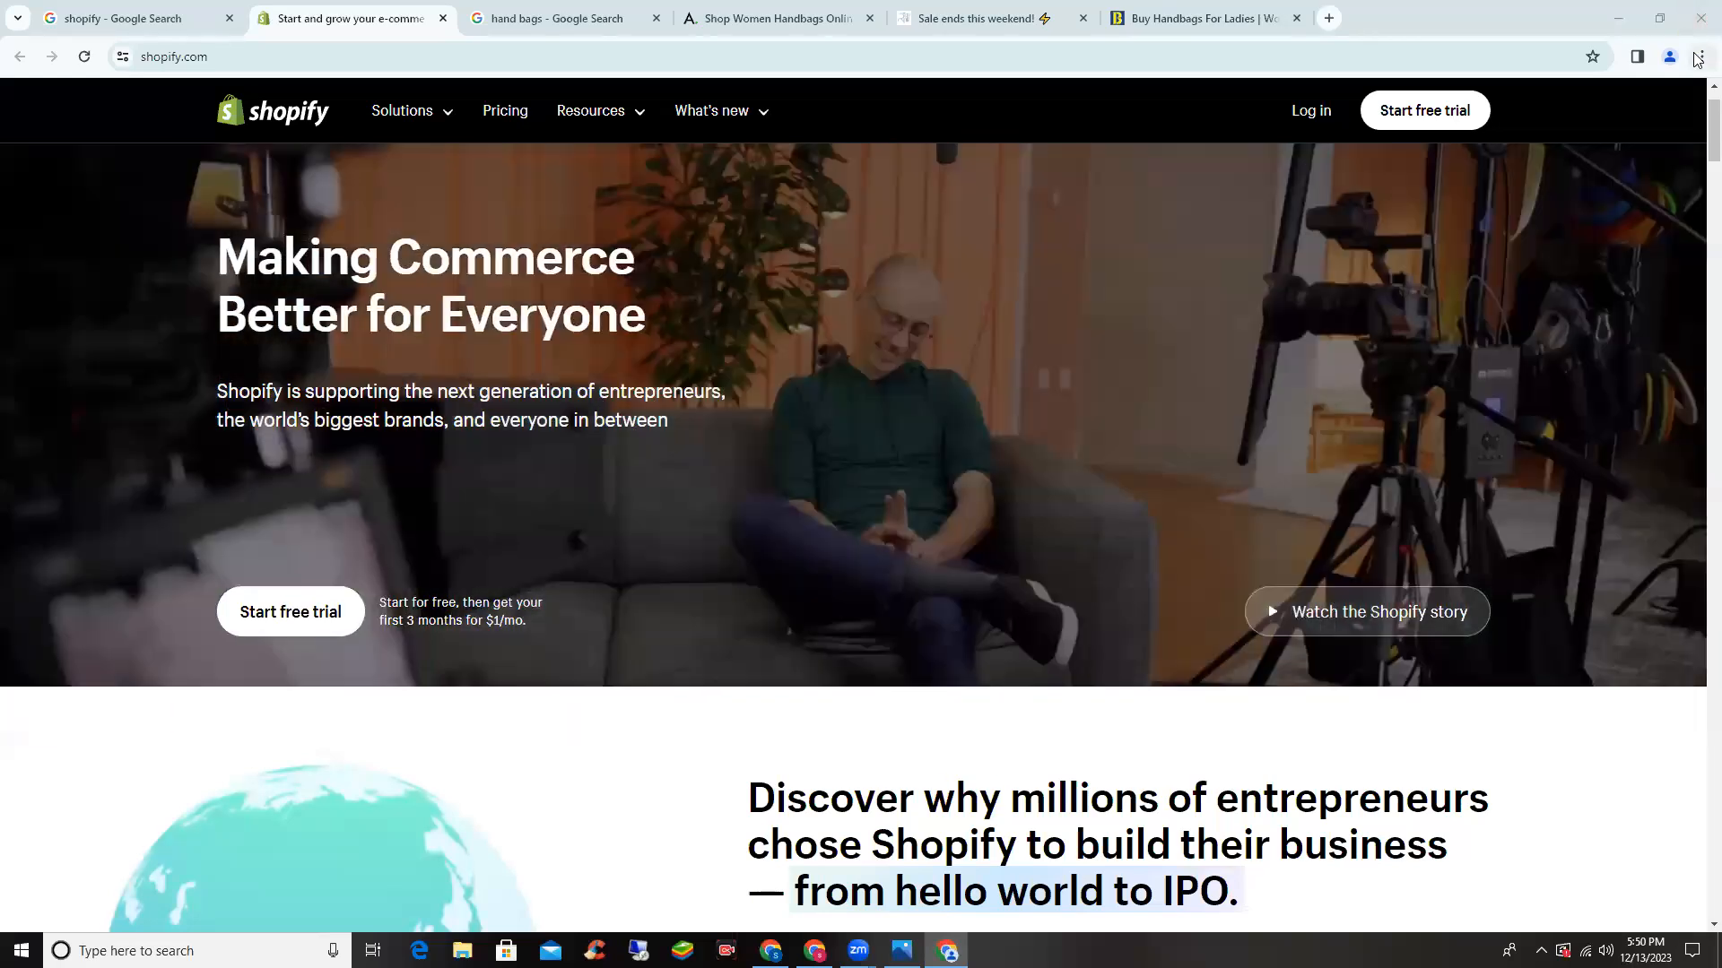
{"action": "left_click", "coordinate": [1698, 60]}
{"action": "left_click", "coordinate": [1654, 406]}
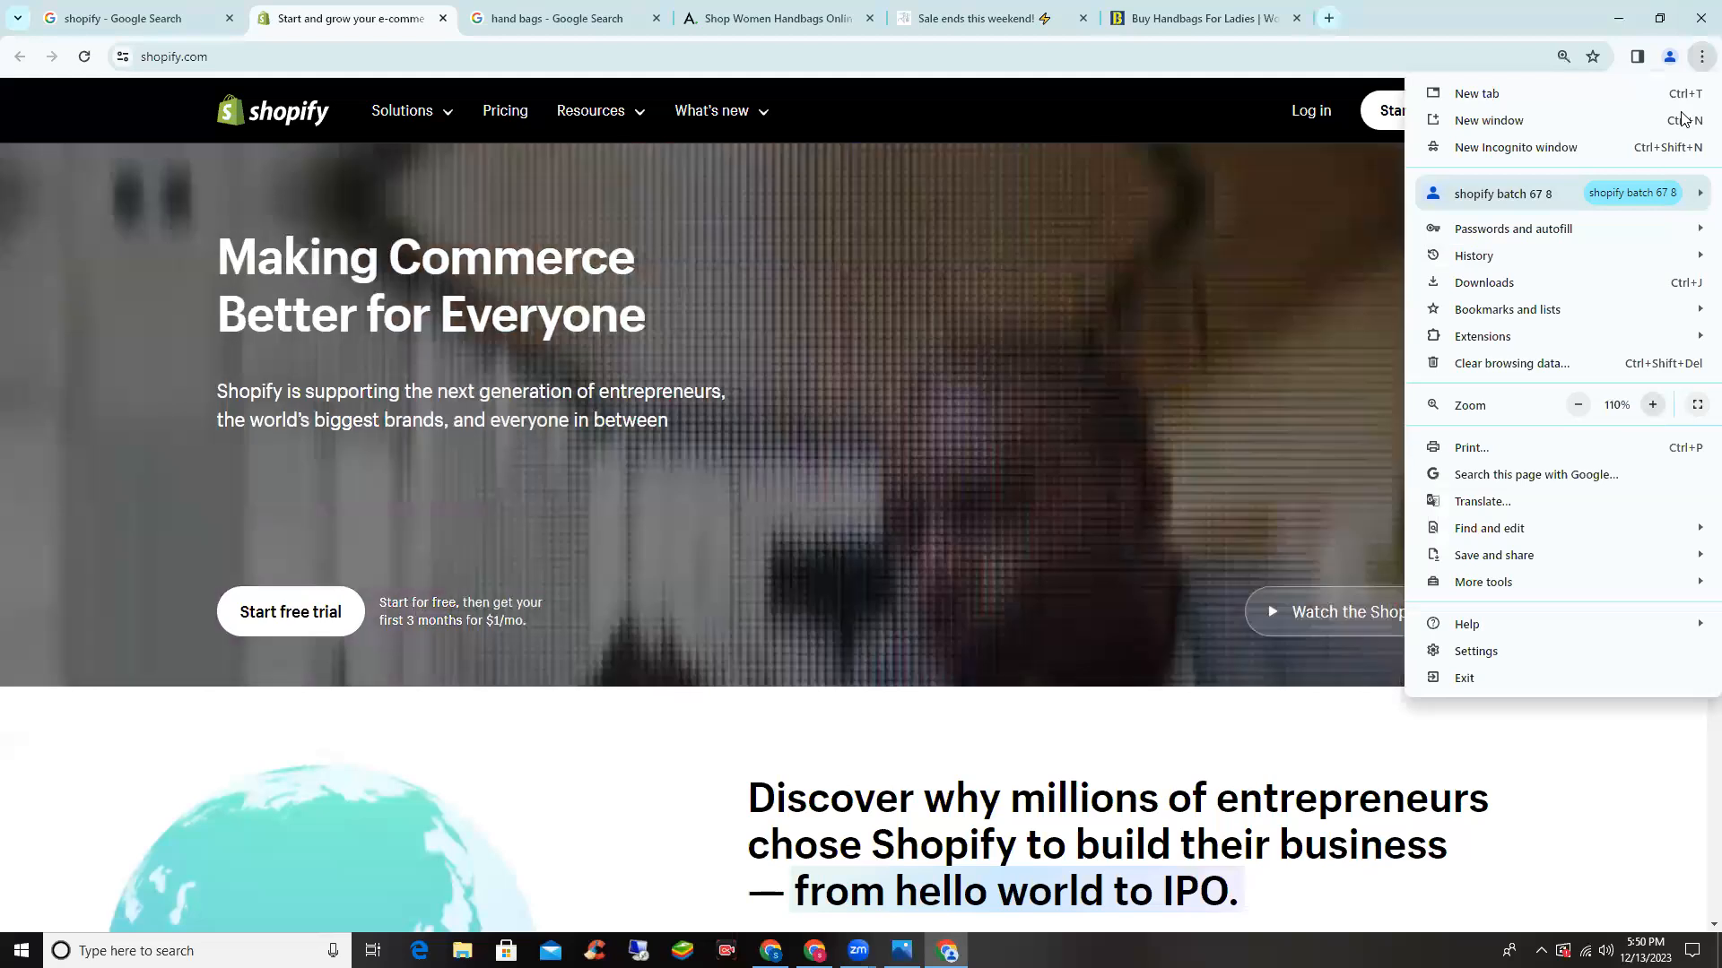
{"action": "left_click", "coordinate": [1654, 406]}
{"action": "left_click", "coordinate": [656, 329]}
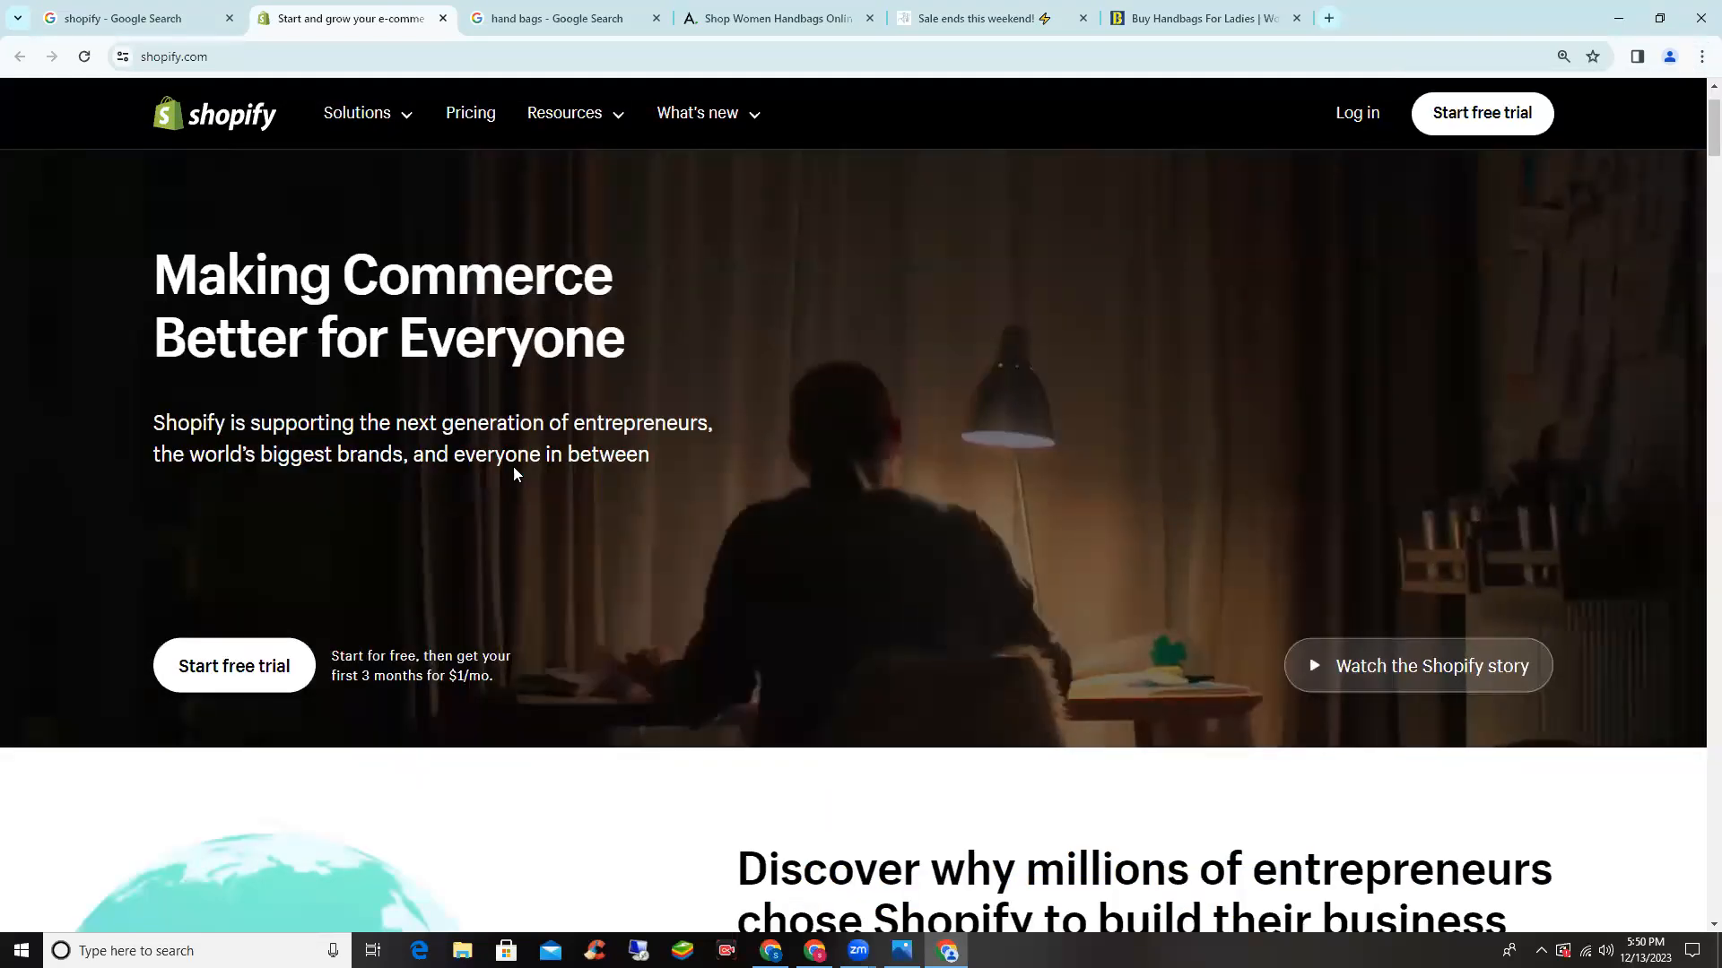
{"action": "scroll", "coordinate": [516, 465], "scroll_direction": "down", "scroll_amount": 2}
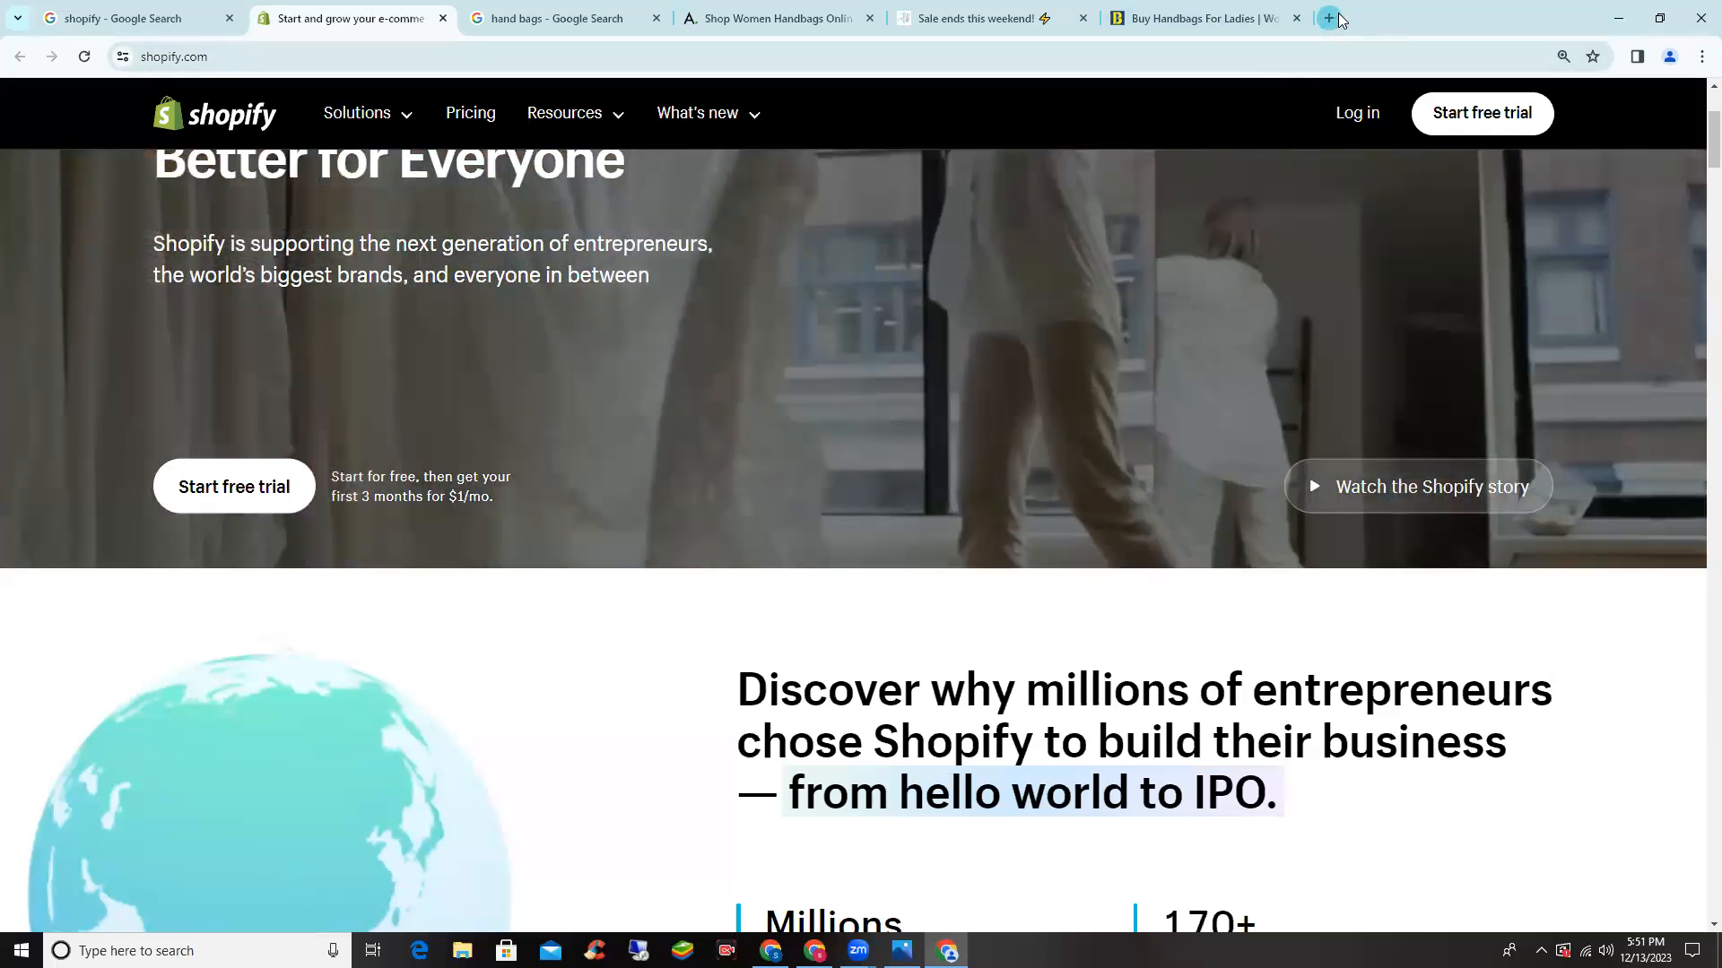
{"action": "left_click", "coordinate": [1336, 19]}
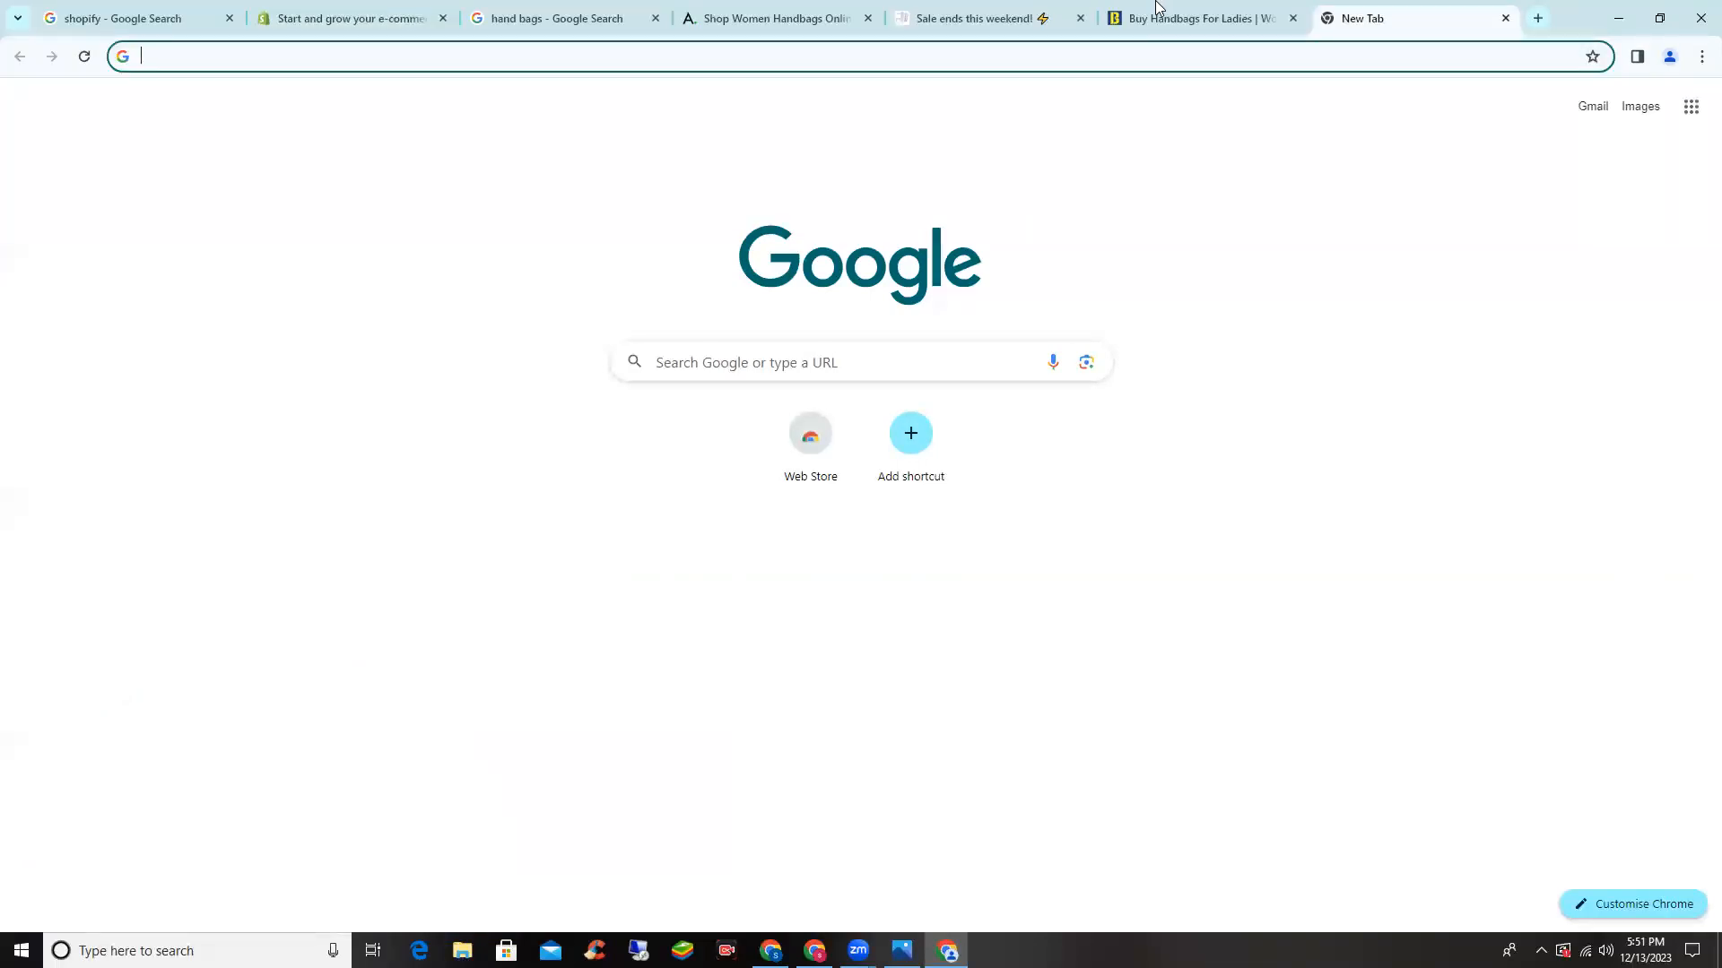
- Google 'fiverr', open the Fiverr site, and search it for 'shop' to list Shopify services
{"action": "left_click", "coordinate": [518, 59]}
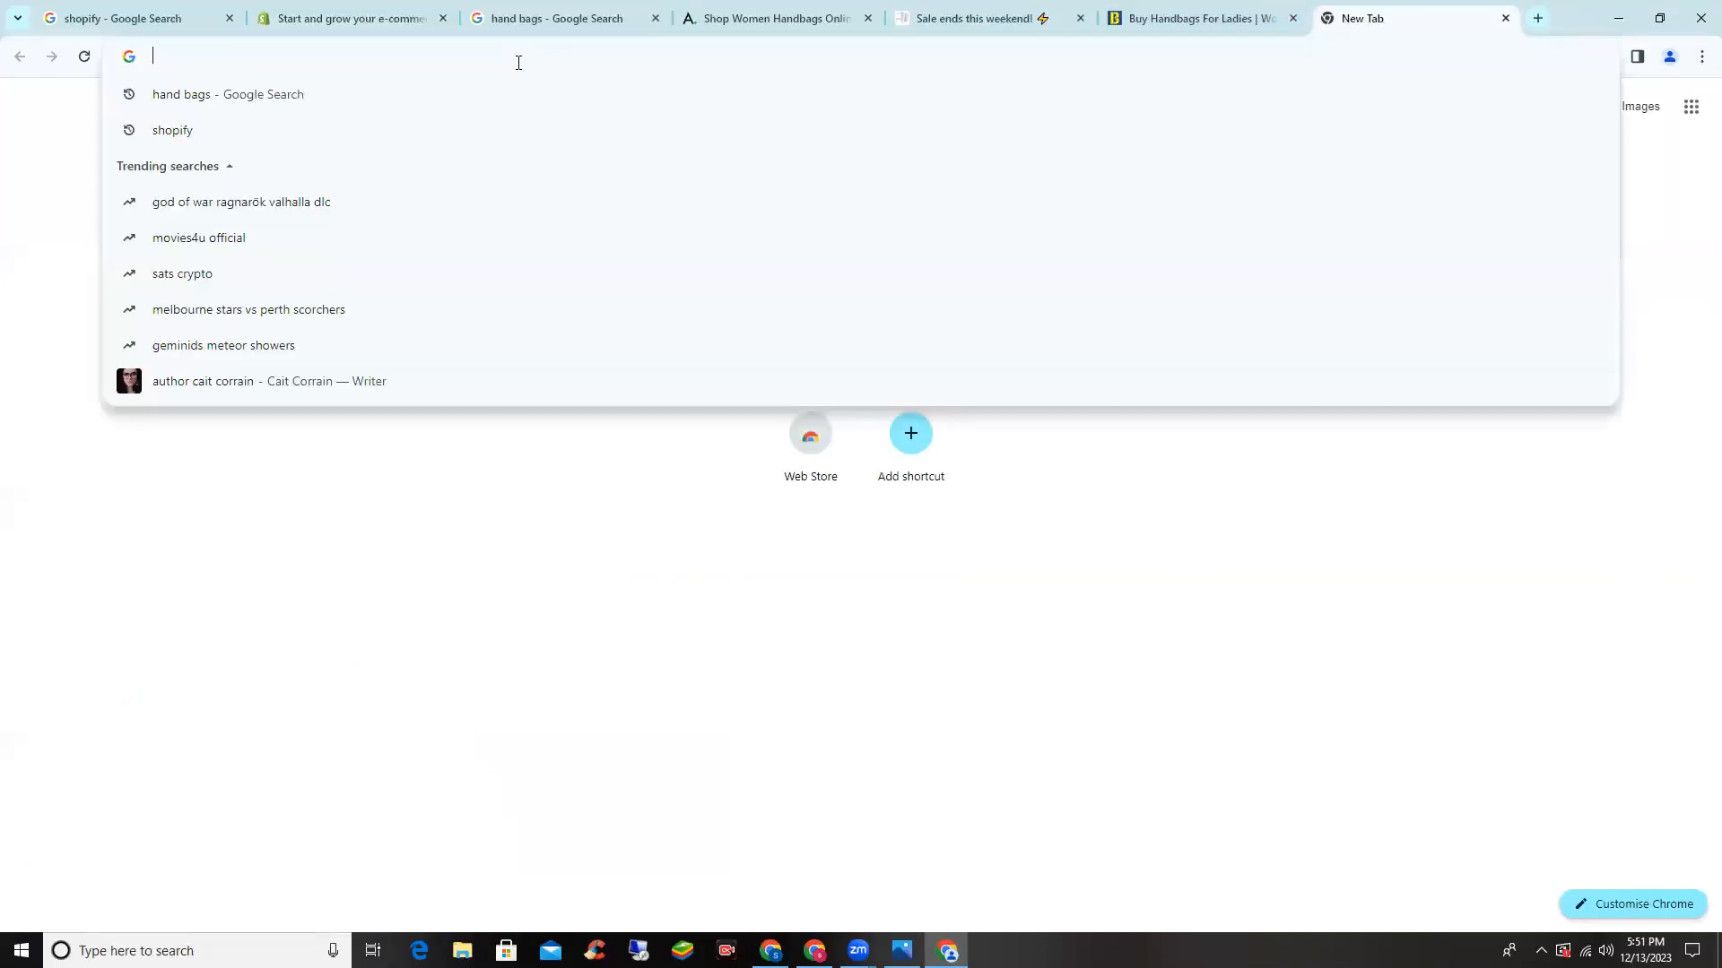
{"action": "type", "text": "fiverr"}
{"action": "key", "text": "Return"}
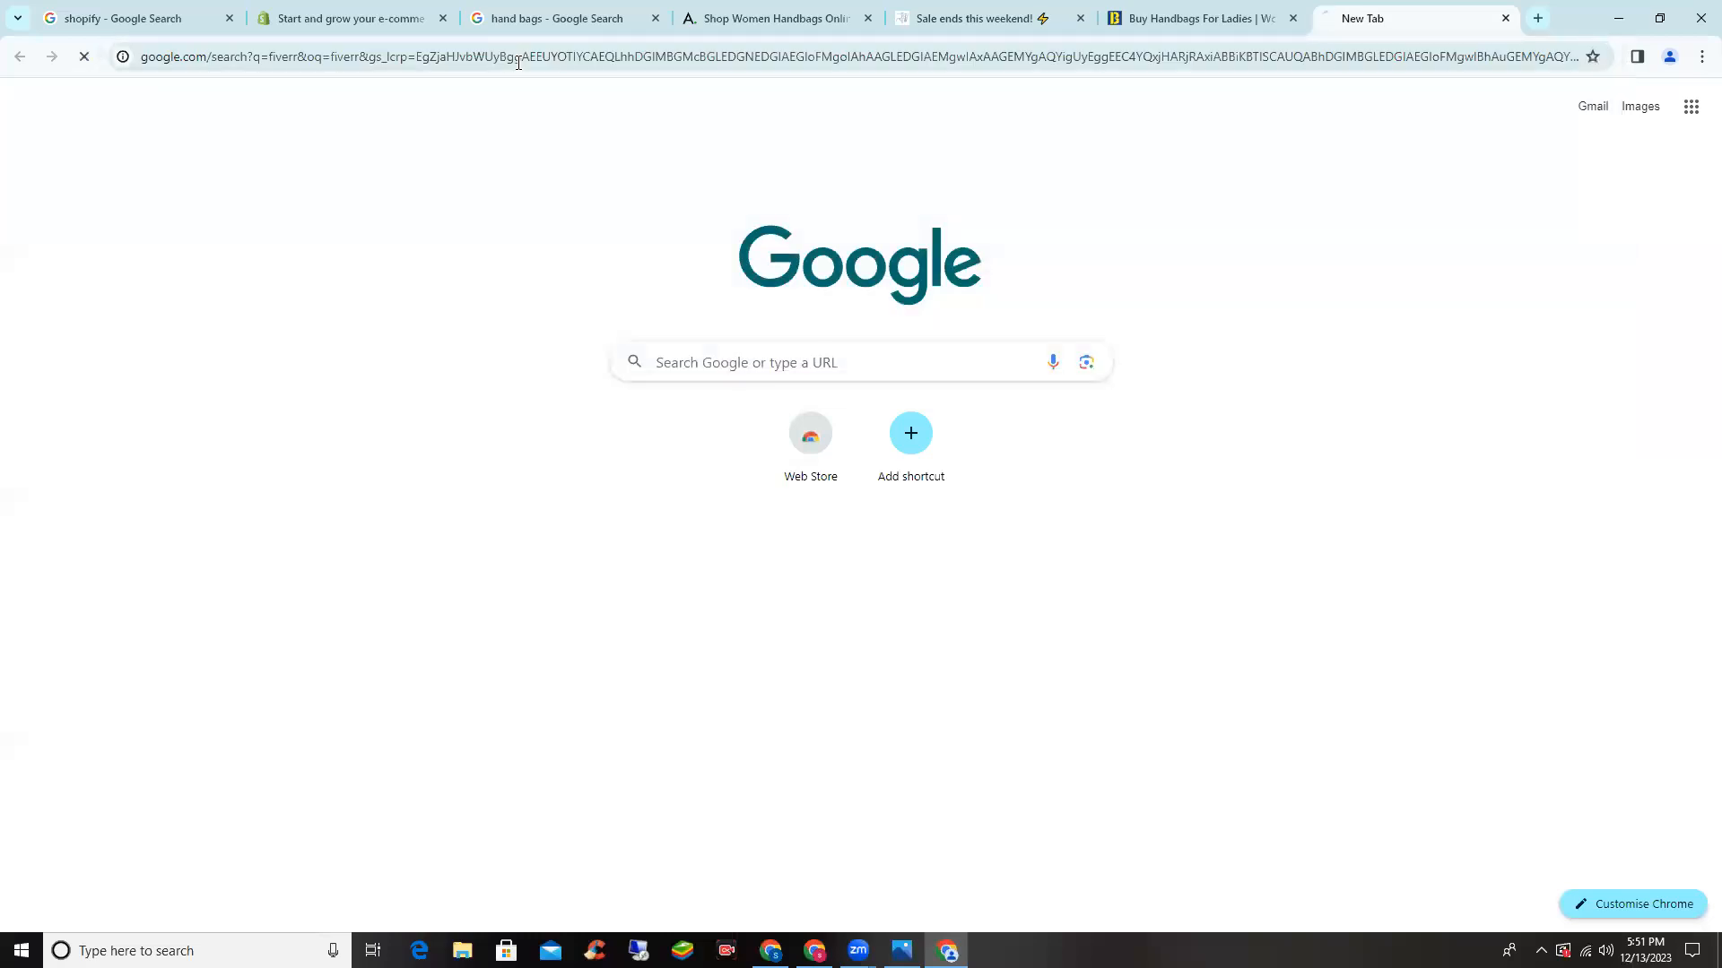
{"action": "left_click", "coordinate": [391, 293]}
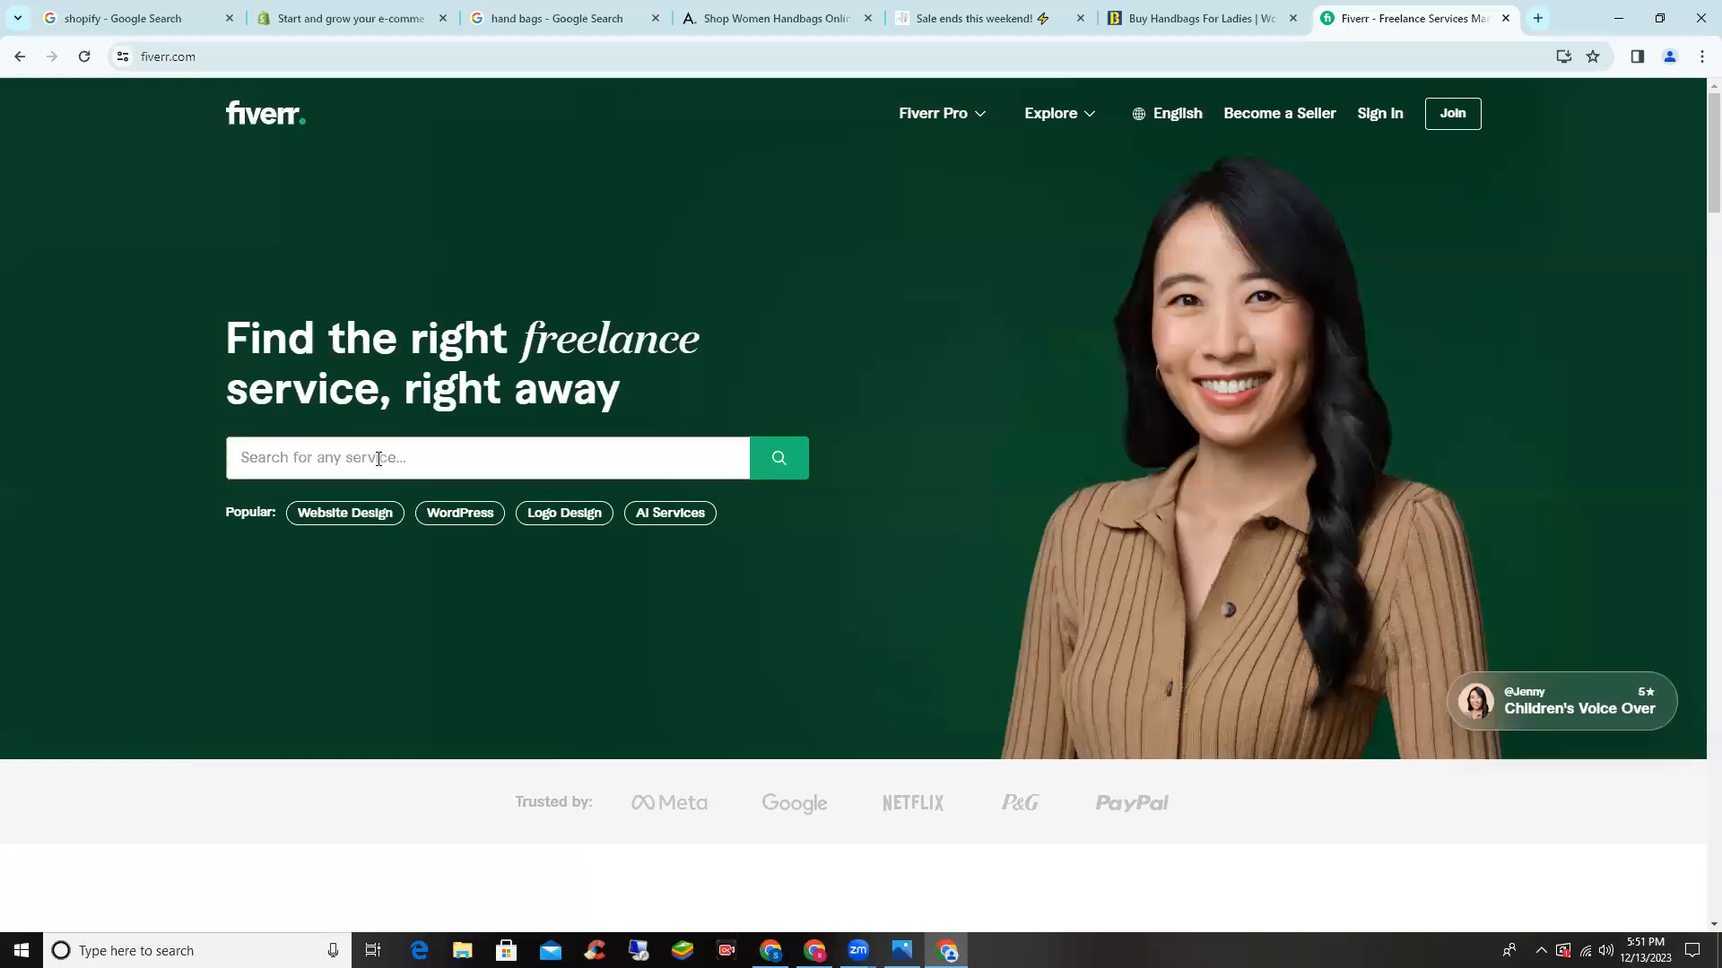
{"action": "type", "text": "shopify"}
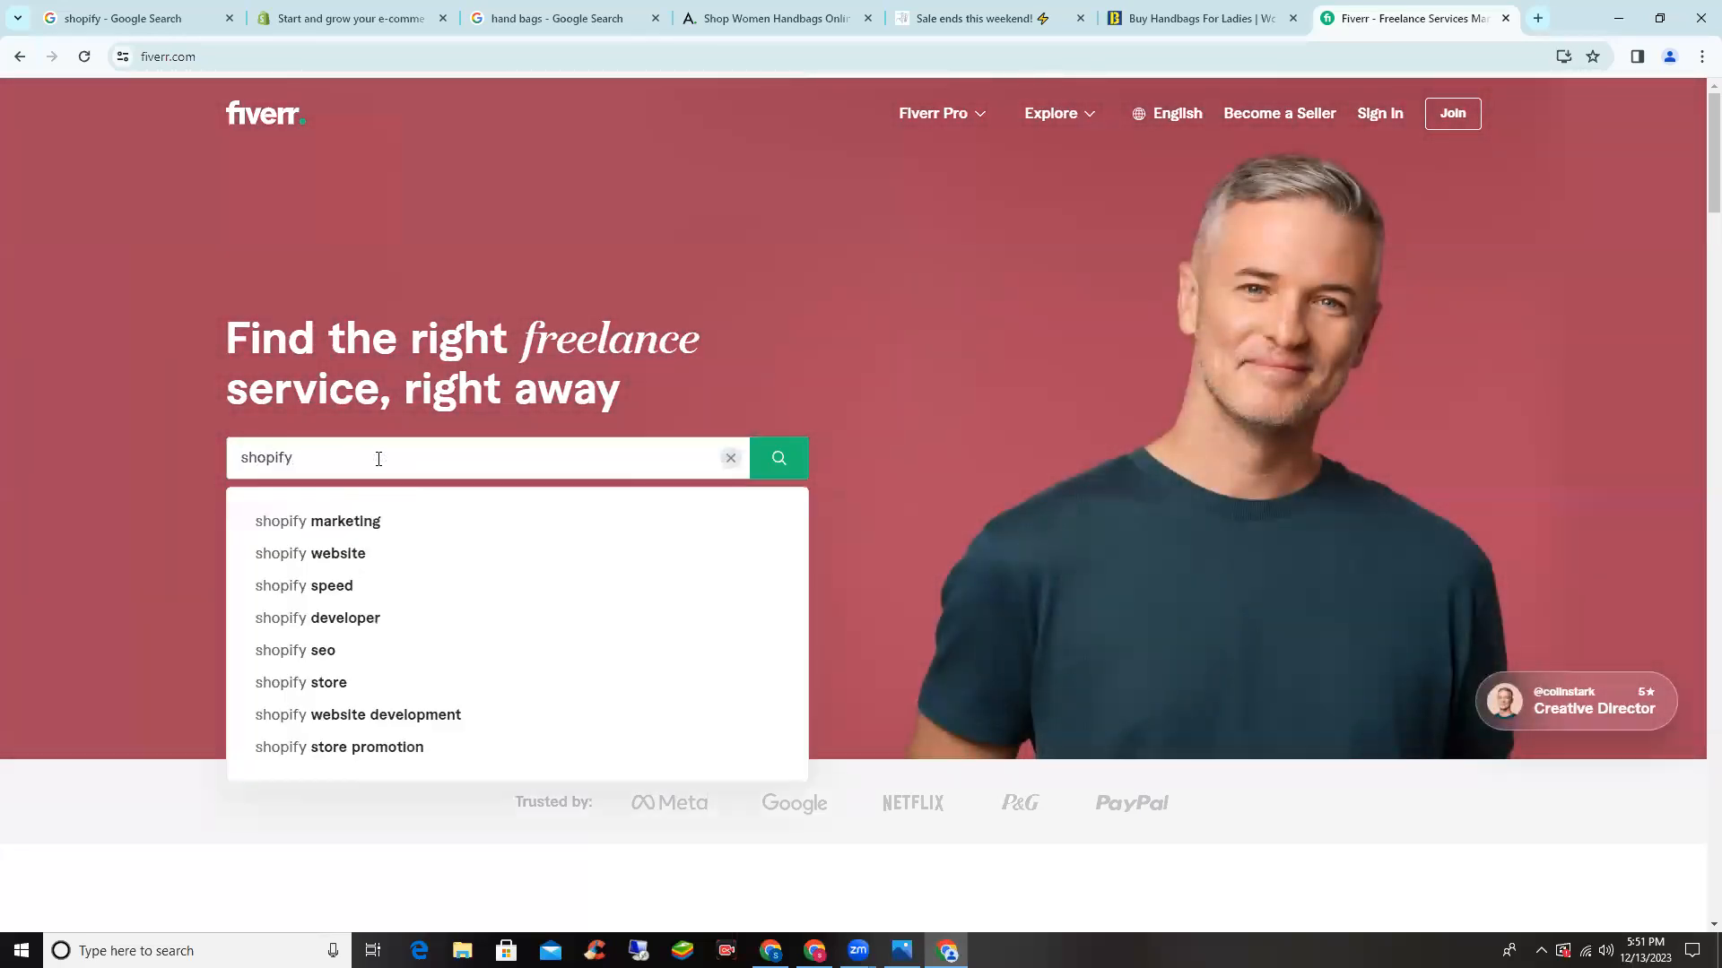
{"action": "key", "text": "Return"}
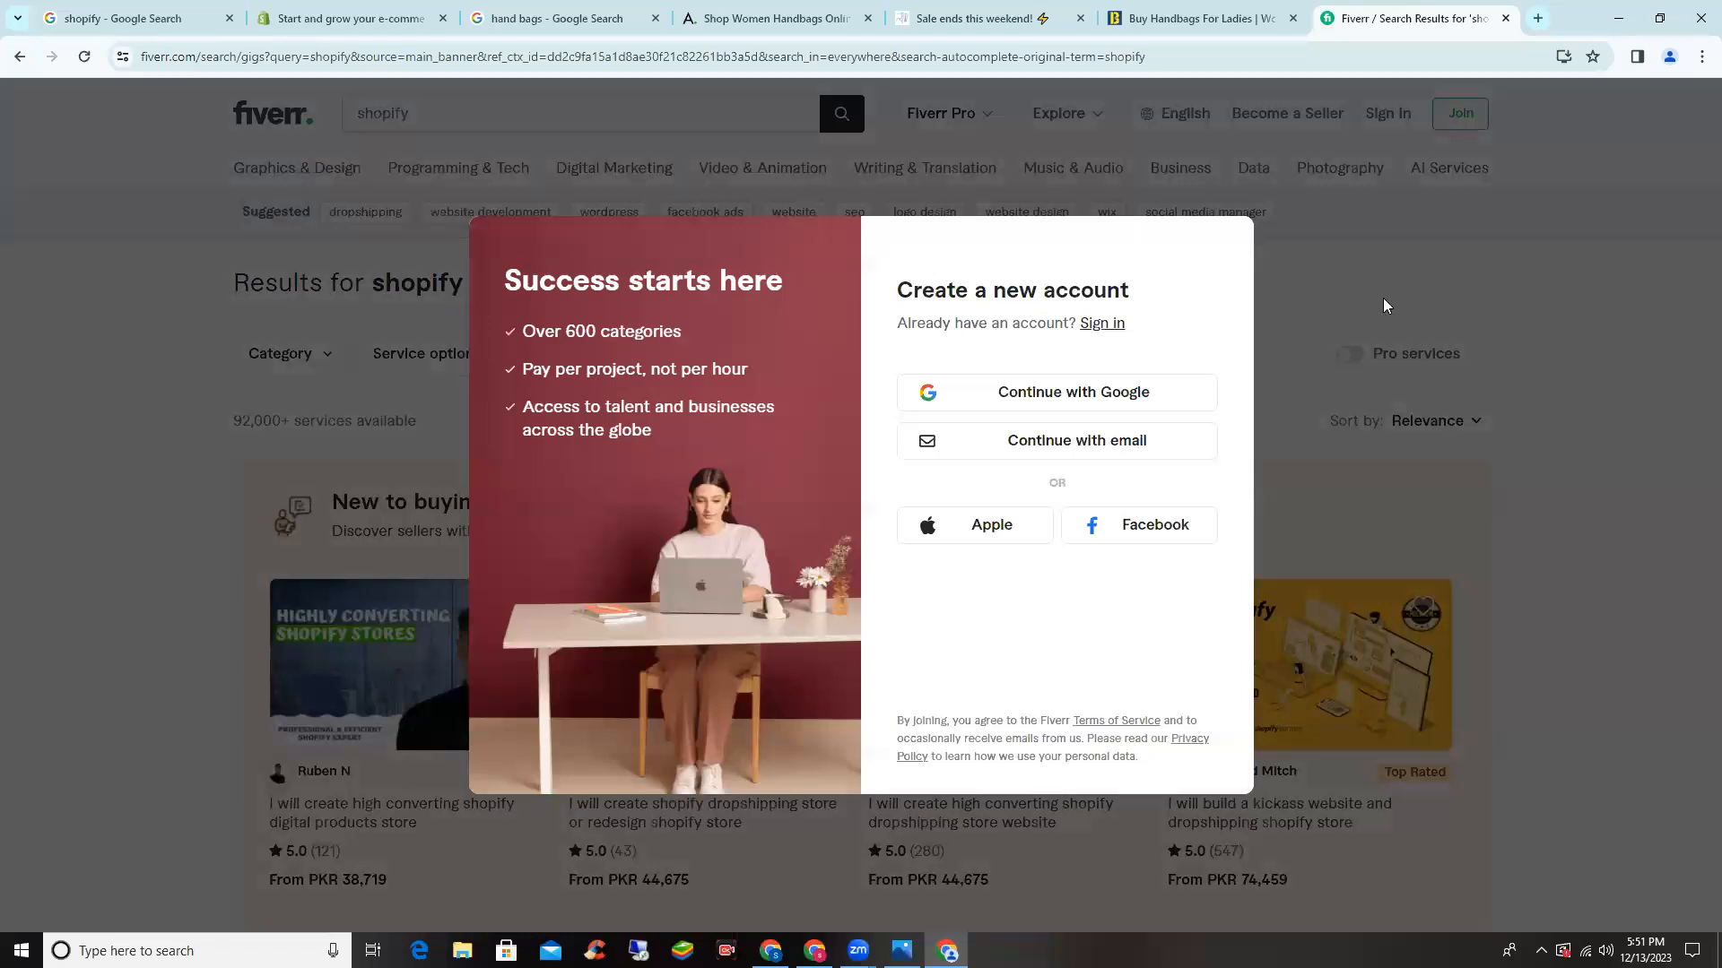
- Dismiss the Fiverr sign-up prompt and open the recommended Shopify gigs in background tabs
{"action": "key", "text": "Escape"}
{"action": "scroll", "coordinate": [716, 368], "scroll_direction": "down", "scroll_amount": 2}
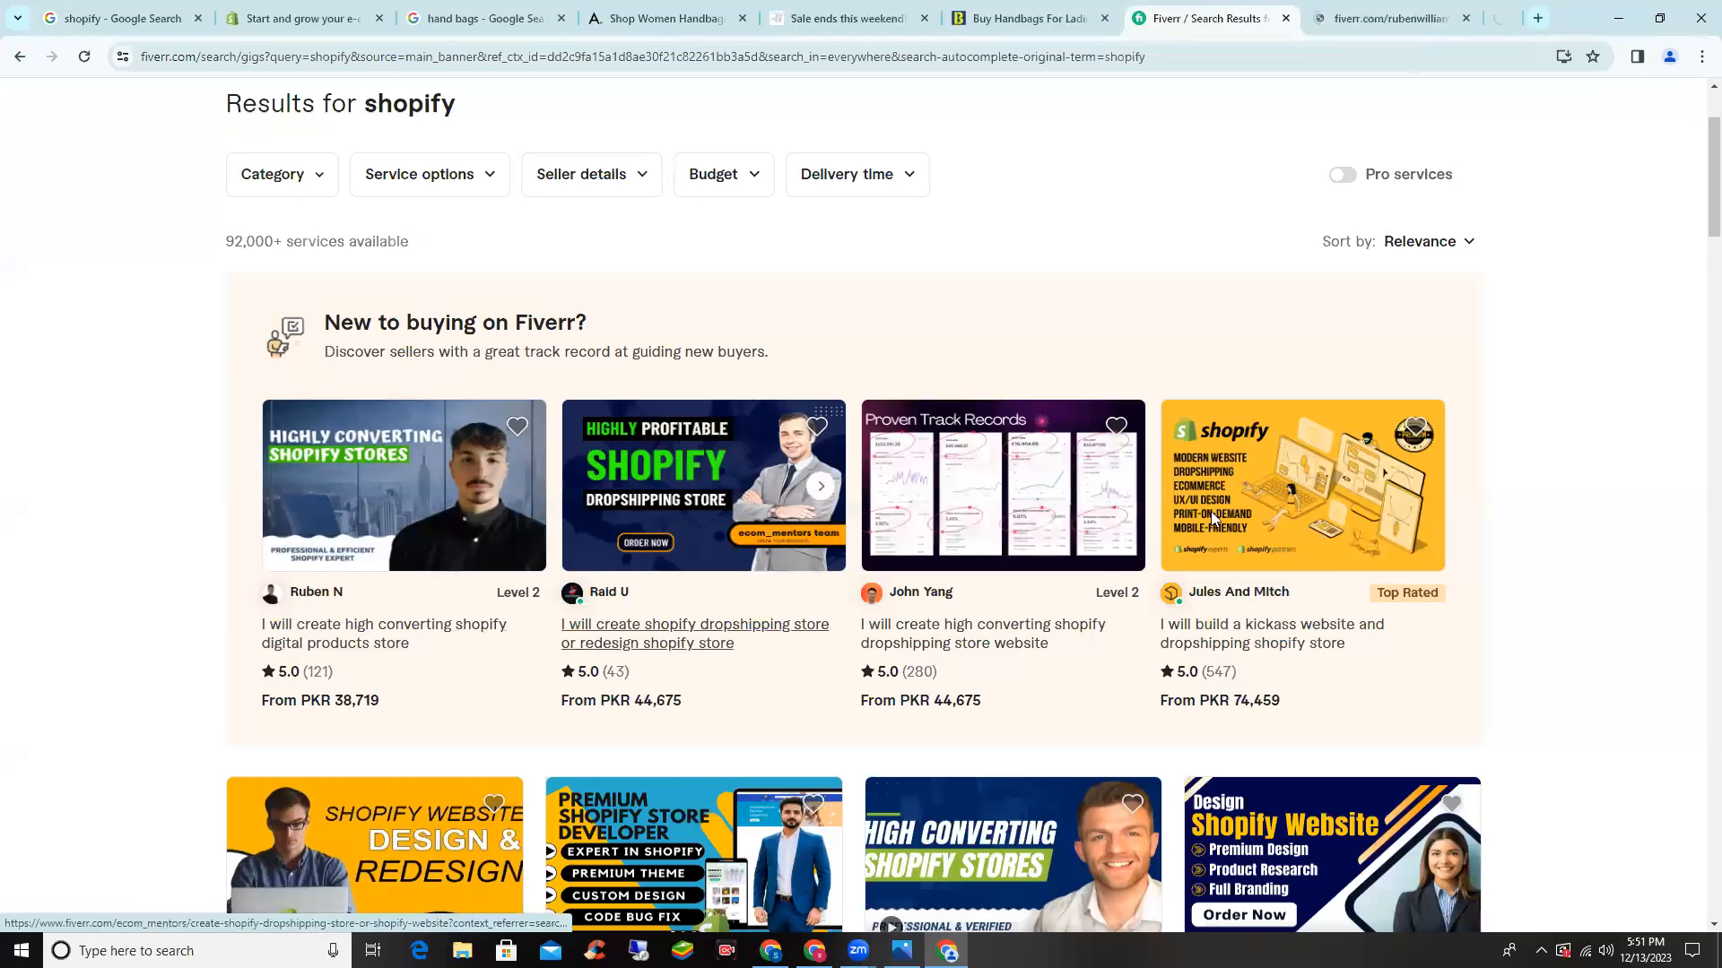
{"action": "middle_click", "coordinate": [1271, 514]}
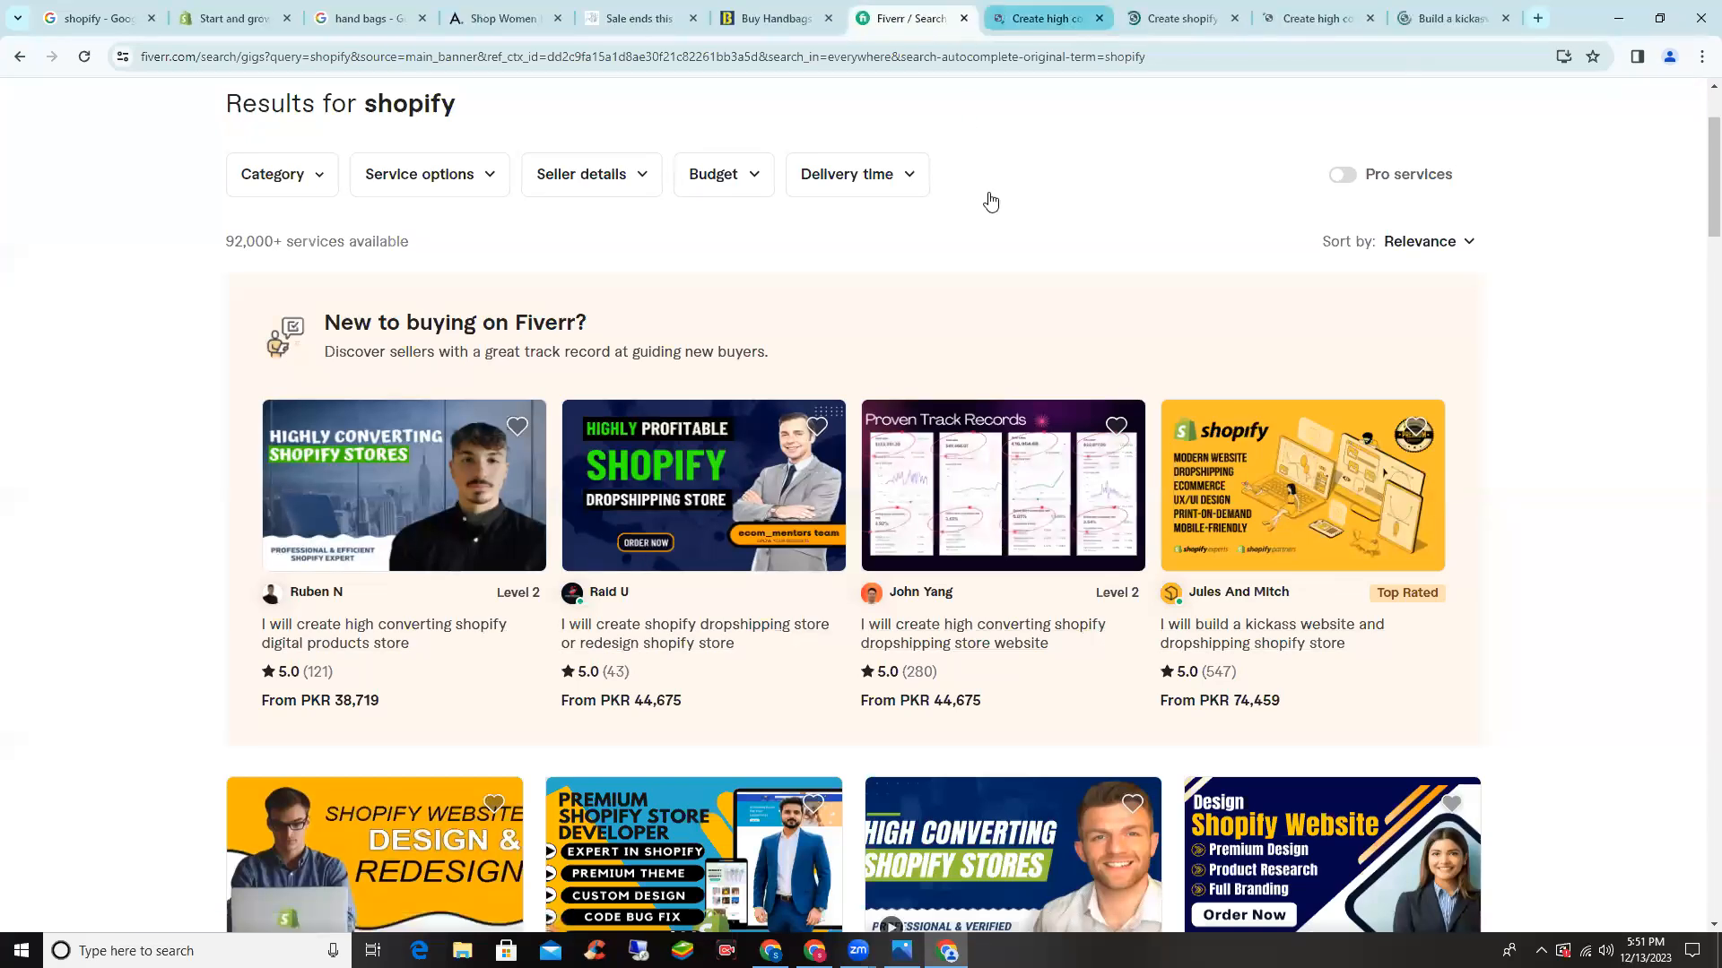
{"action": "key", "text": "ctrl+Tab"}
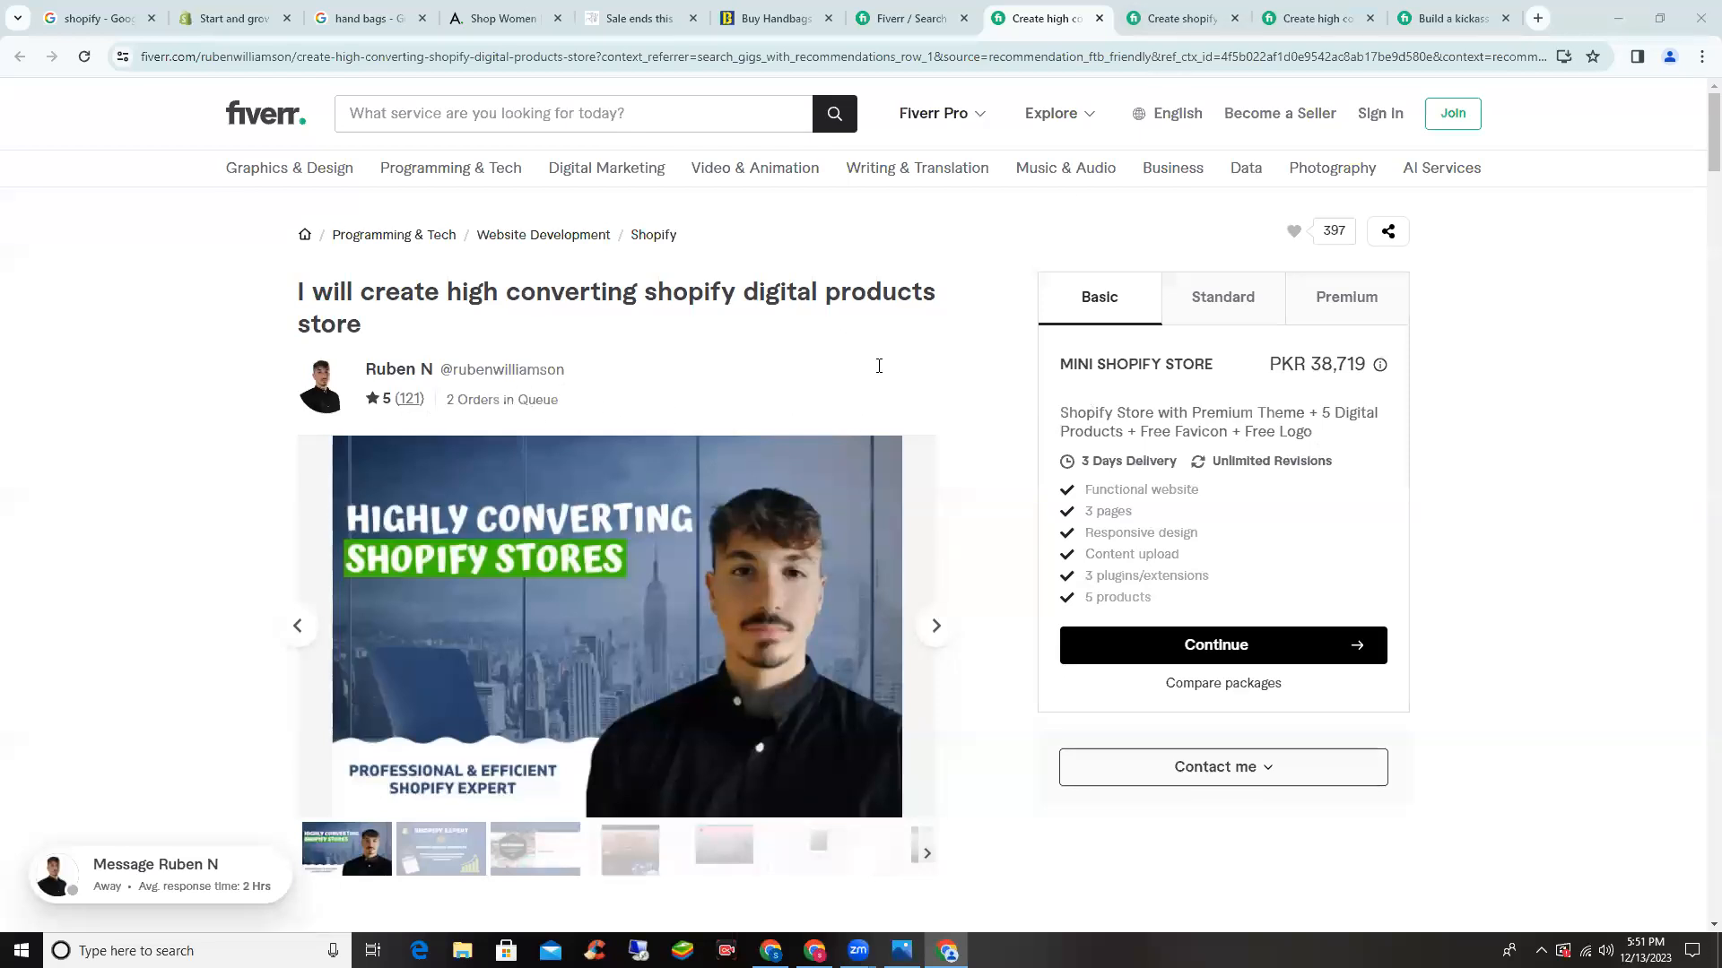
- Browse the dropshipping, high-converting store and kickass website gig tabs, ending on the kickass gig
{"action": "left_click", "coordinate": [1157, 11]}
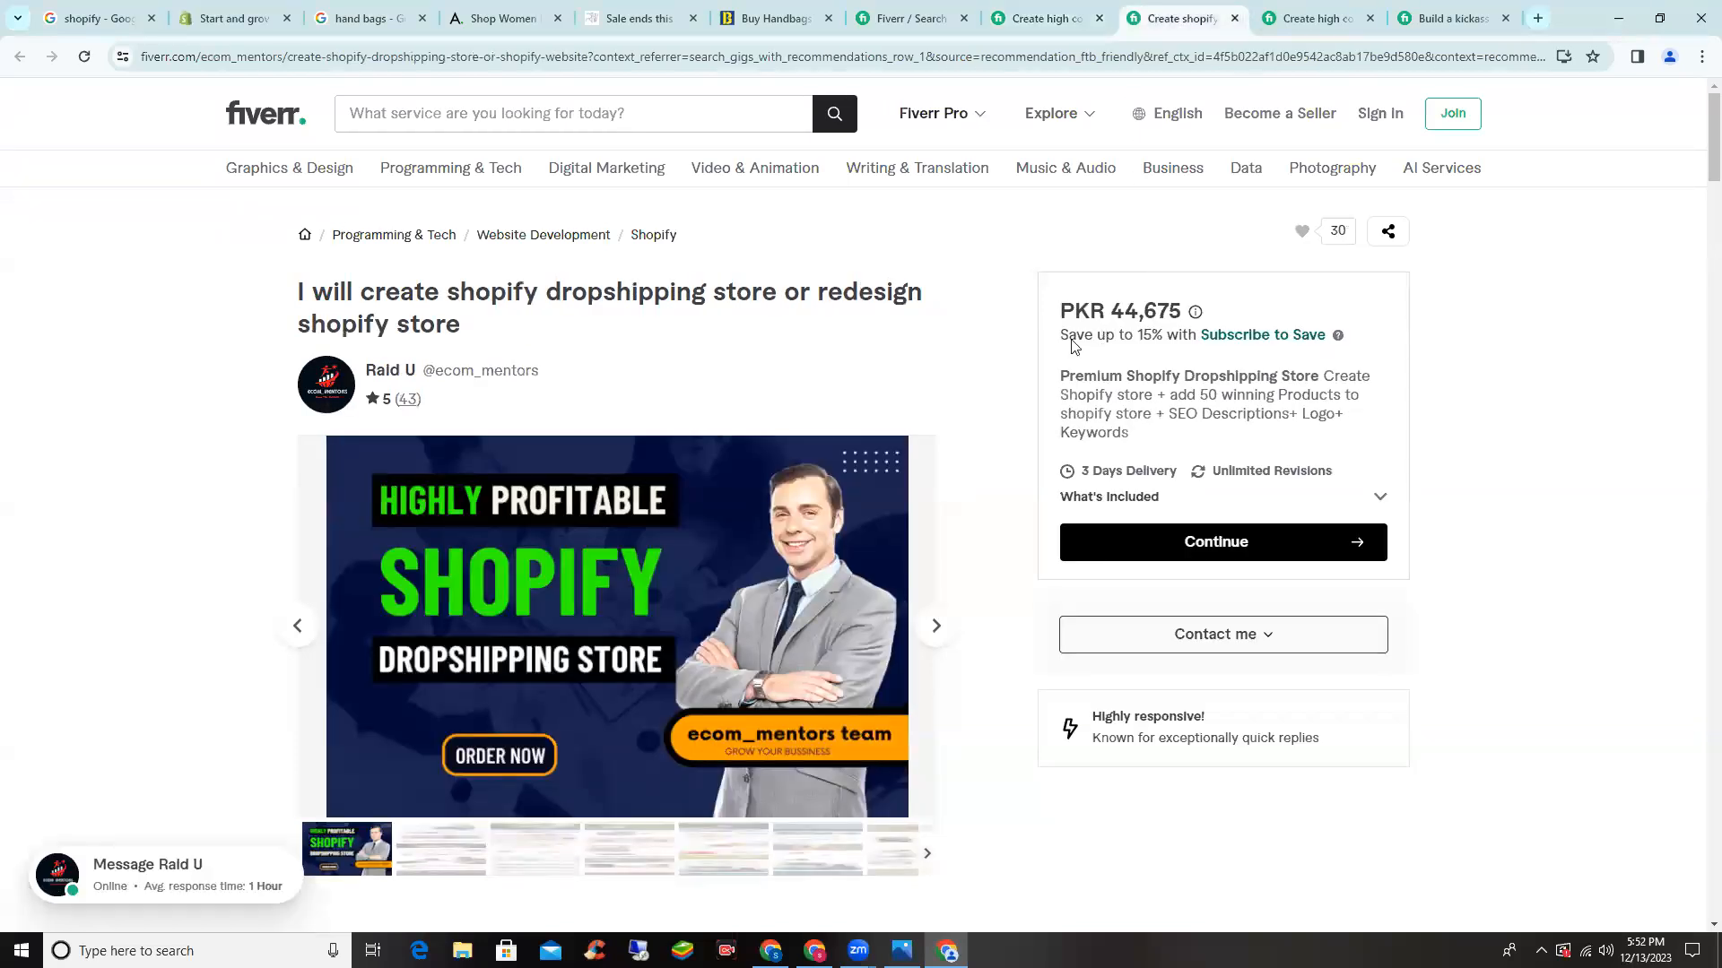
{"action": "scroll", "coordinate": [1073, 345], "scroll_direction": "down", "scroll_amount": 4}
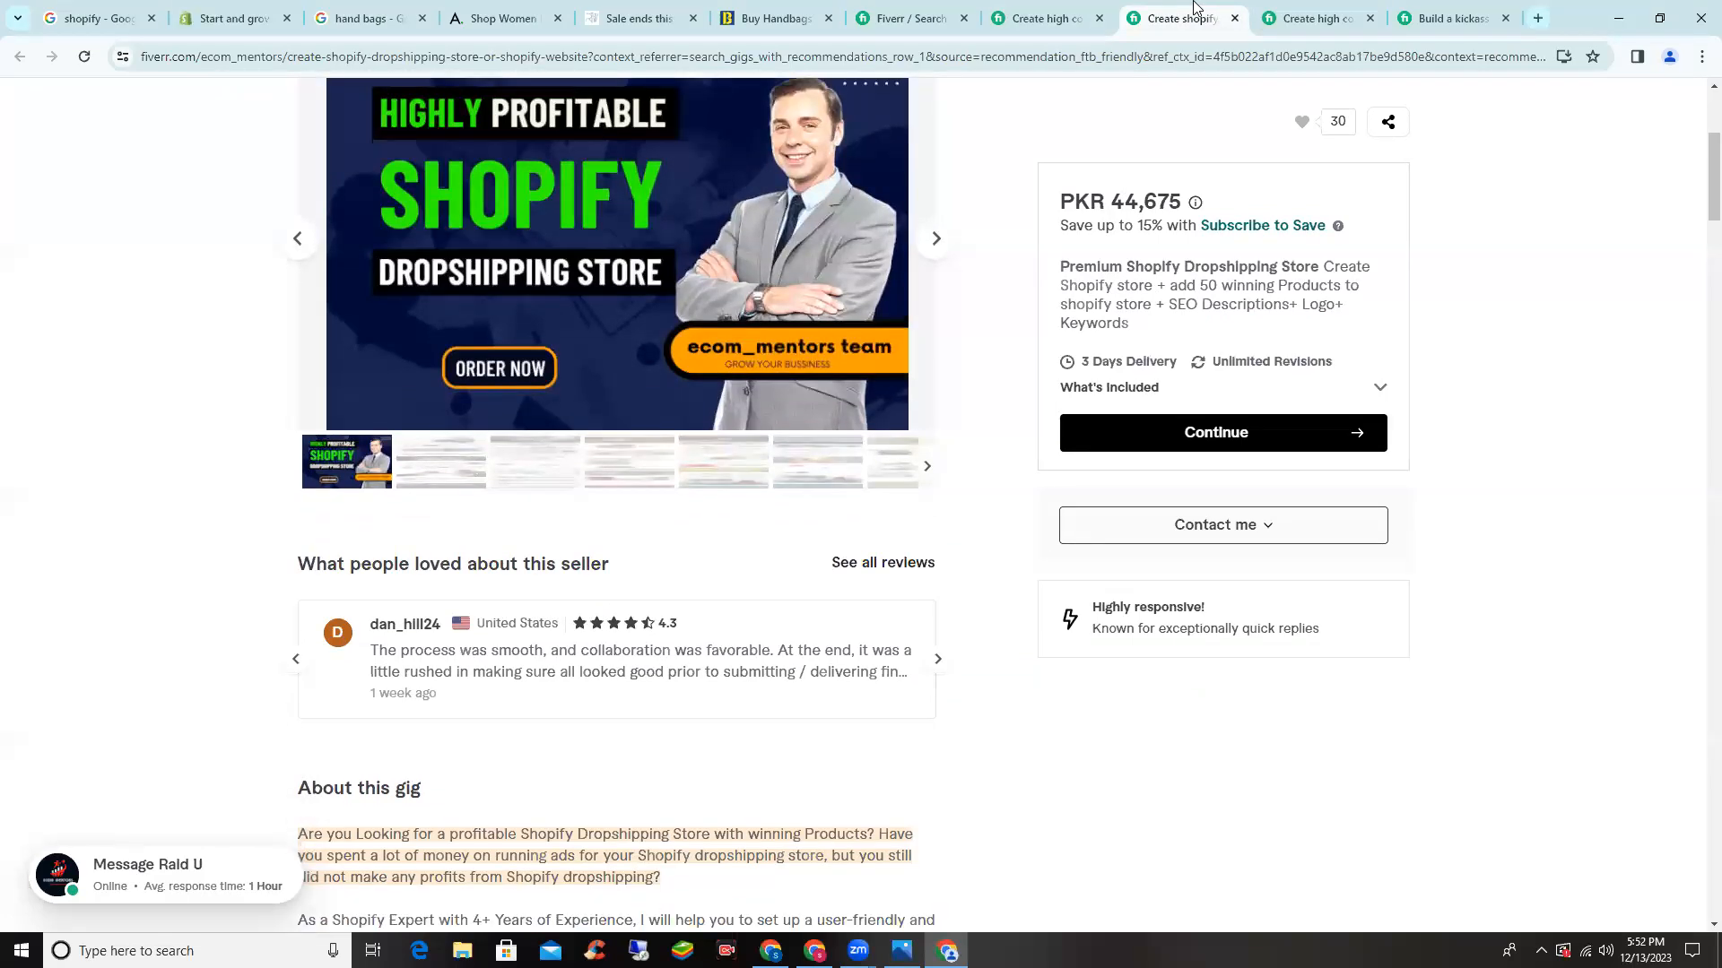
{"action": "scroll", "coordinate": [1184, 215], "scroll_direction": "down", "scroll_amount": 3}
{"action": "scroll", "coordinate": [1184, 215], "scroll_direction": "up", "scroll_amount": 7}
{"action": "left_click", "coordinate": [1298, 13]}
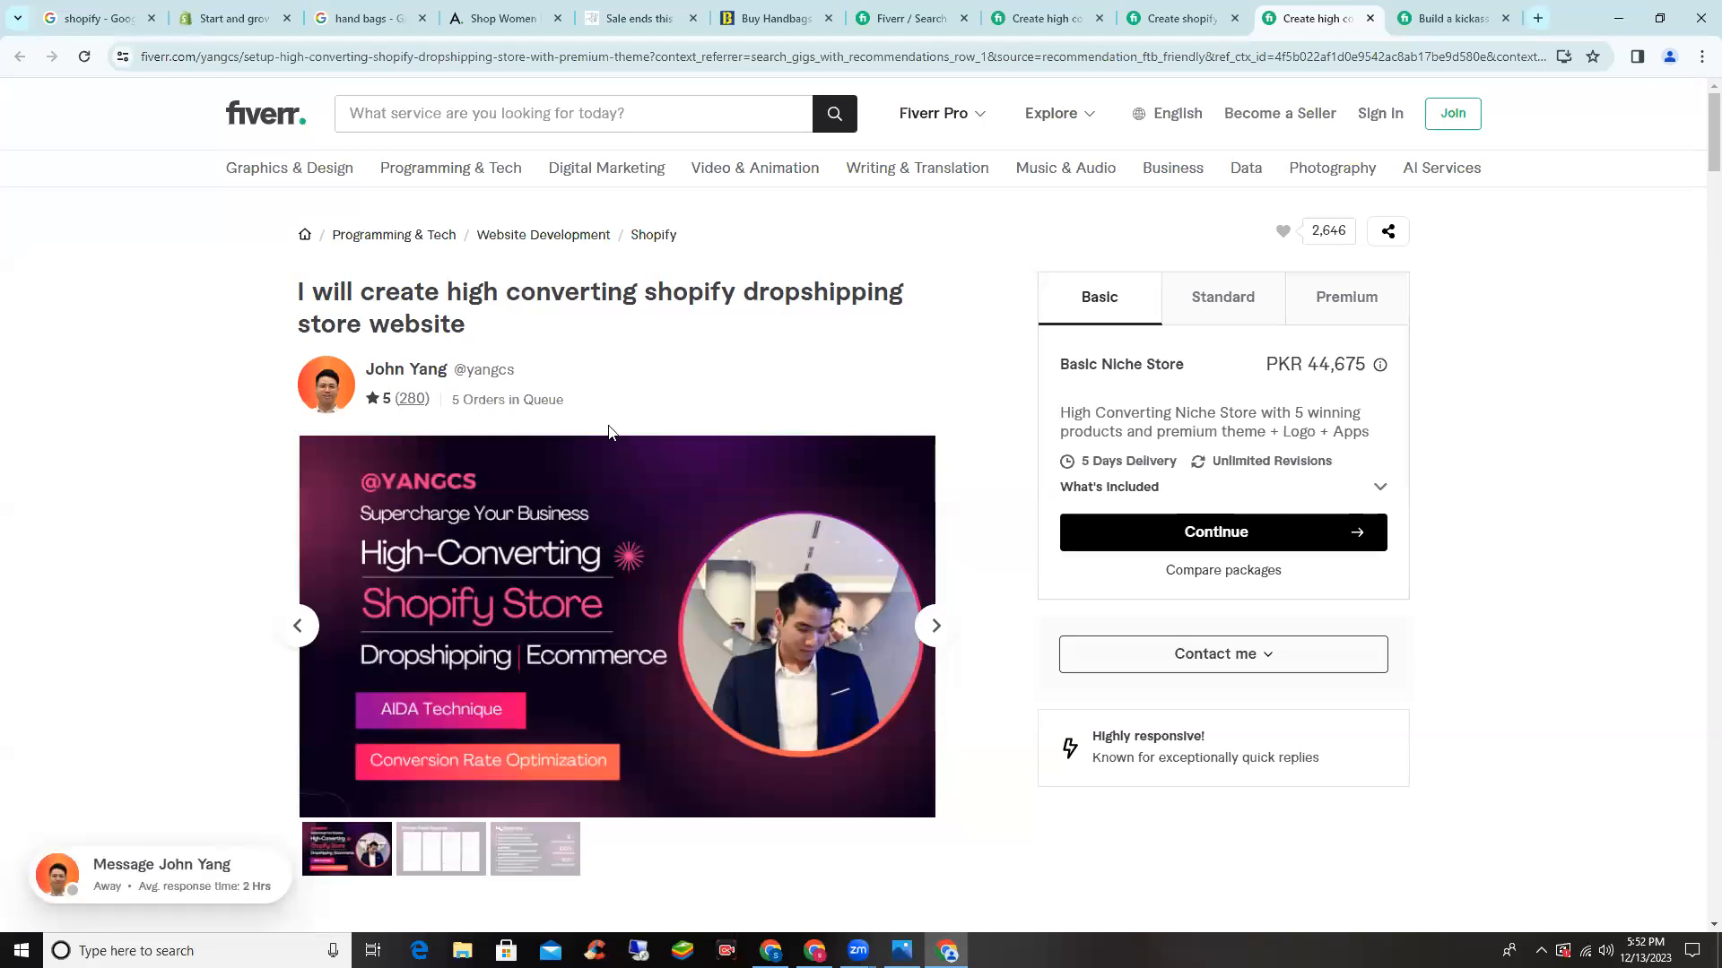
{"action": "left_click", "coordinate": [1435, 18]}
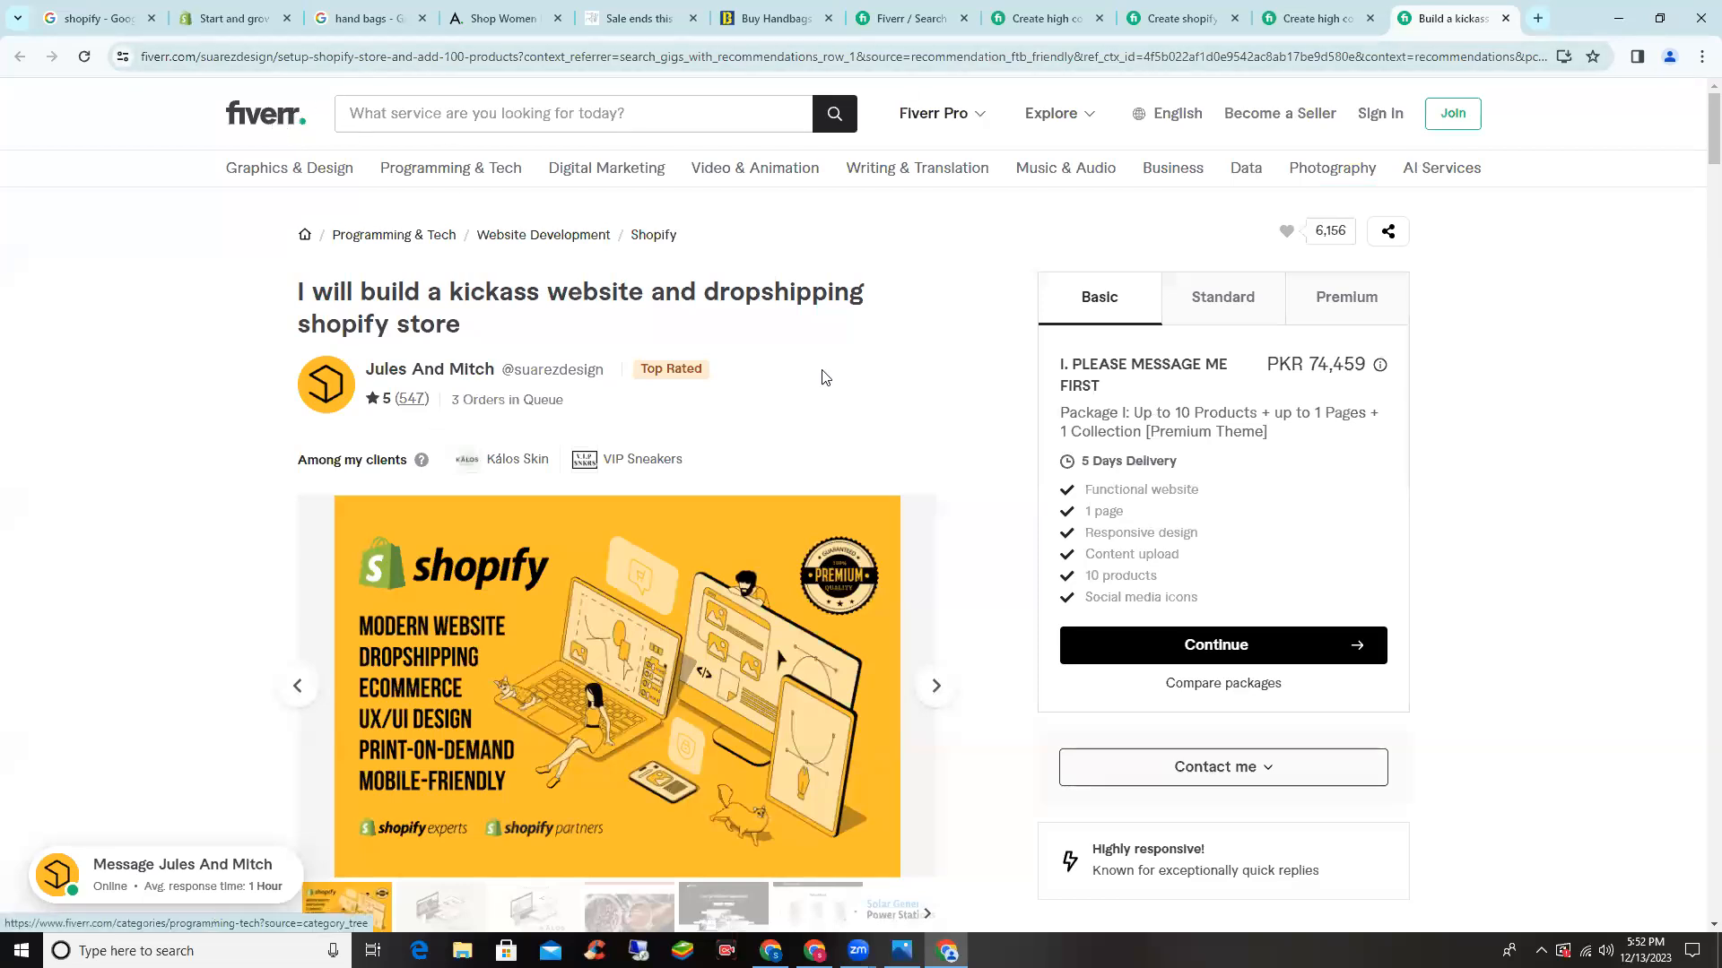
{"action": "scroll", "coordinate": [1040, 324], "scroll_direction": "down", "scroll_amount": 5}
{"action": "scroll", "coordinate": [1041, 324], "scroll_direction": "up", "scroll_amount": 5}
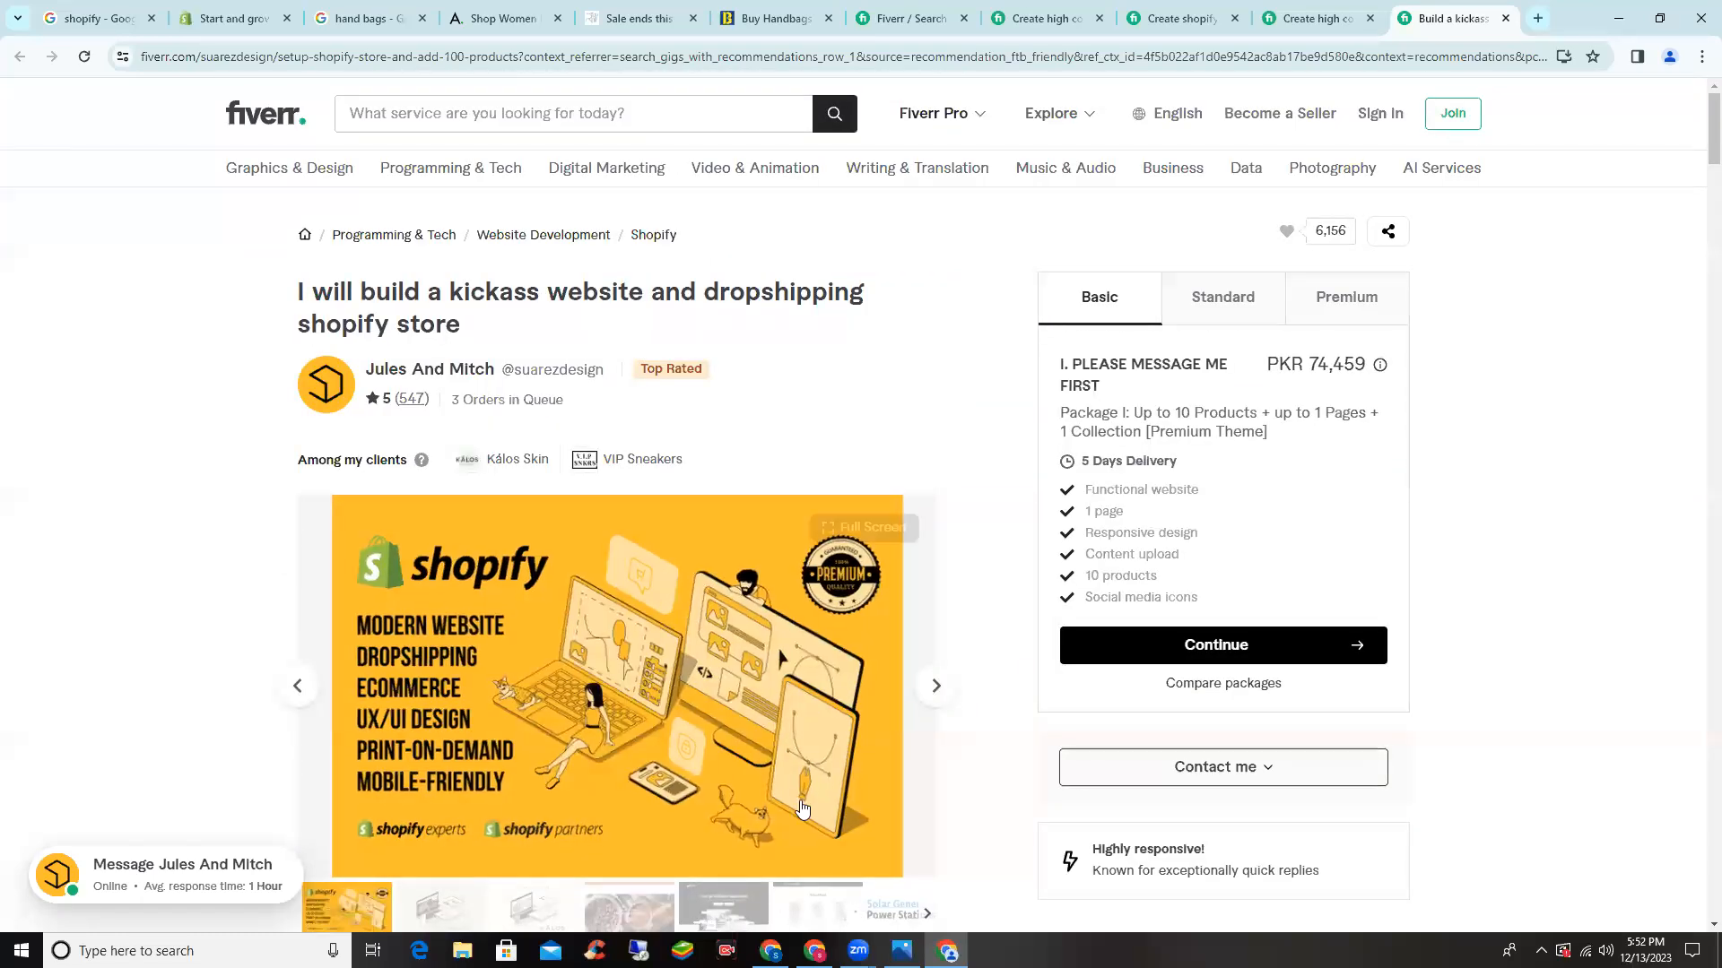
{"action": "left_click", "coordinate": [901, 950]}
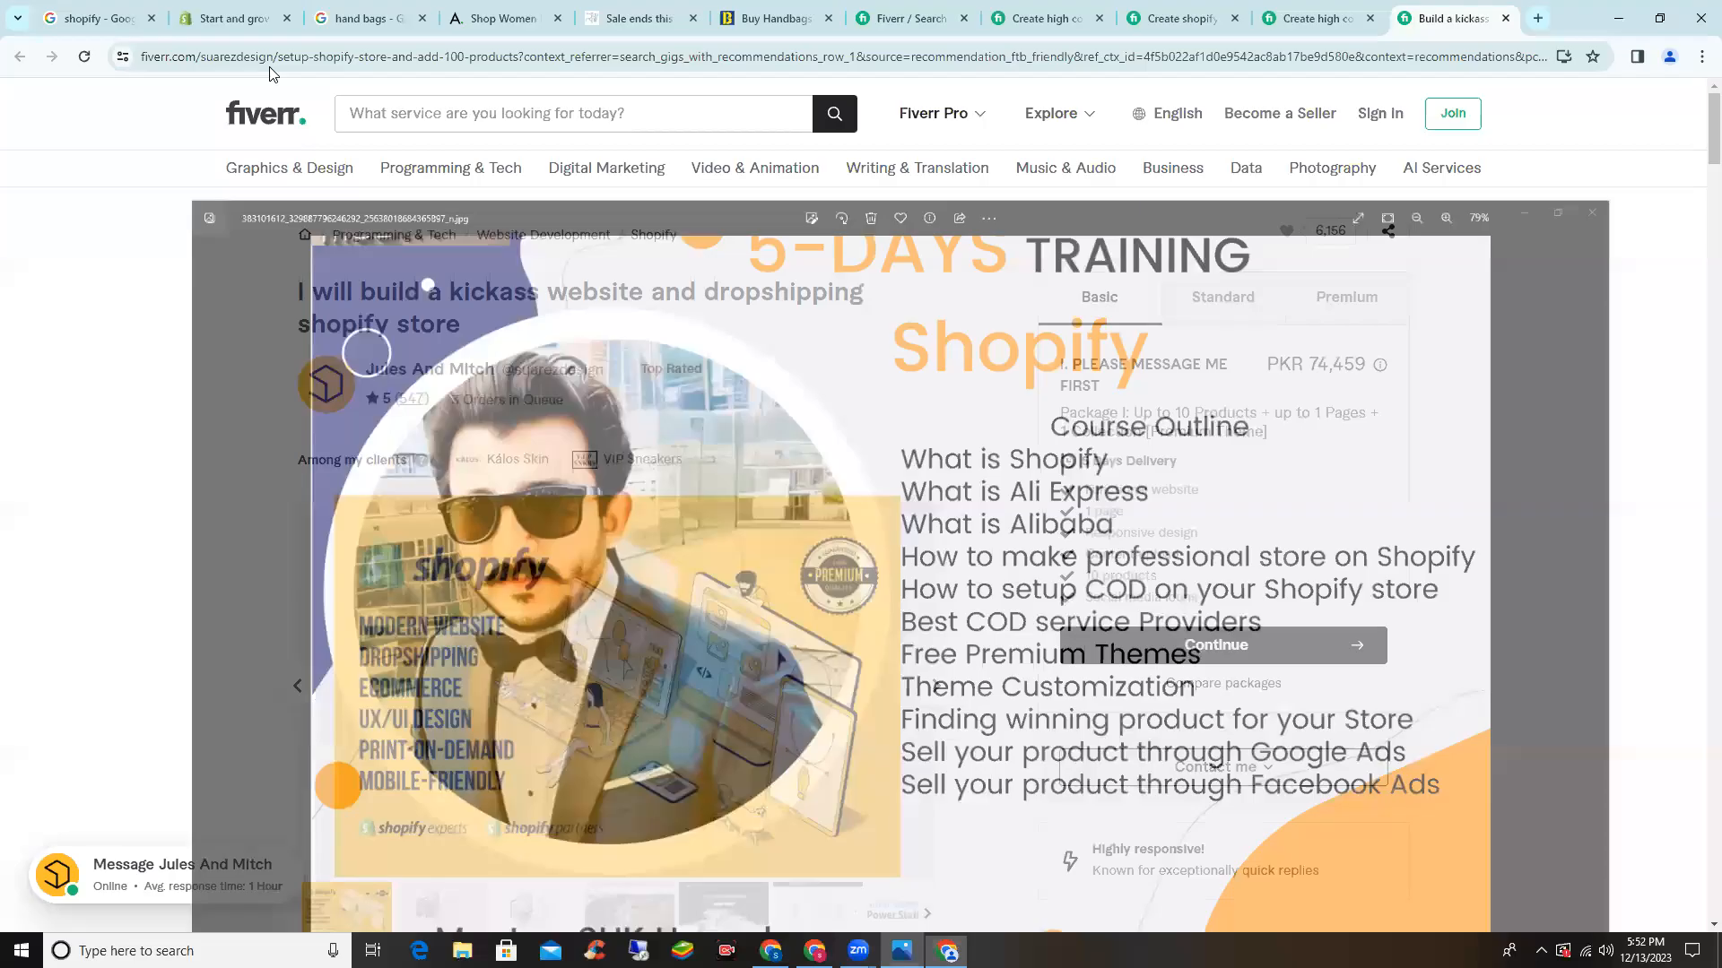
- Go back to the Shopify tab, open shopify.com from the results, and start the free trial
{"action": "key", "text": "ctrl+2"}
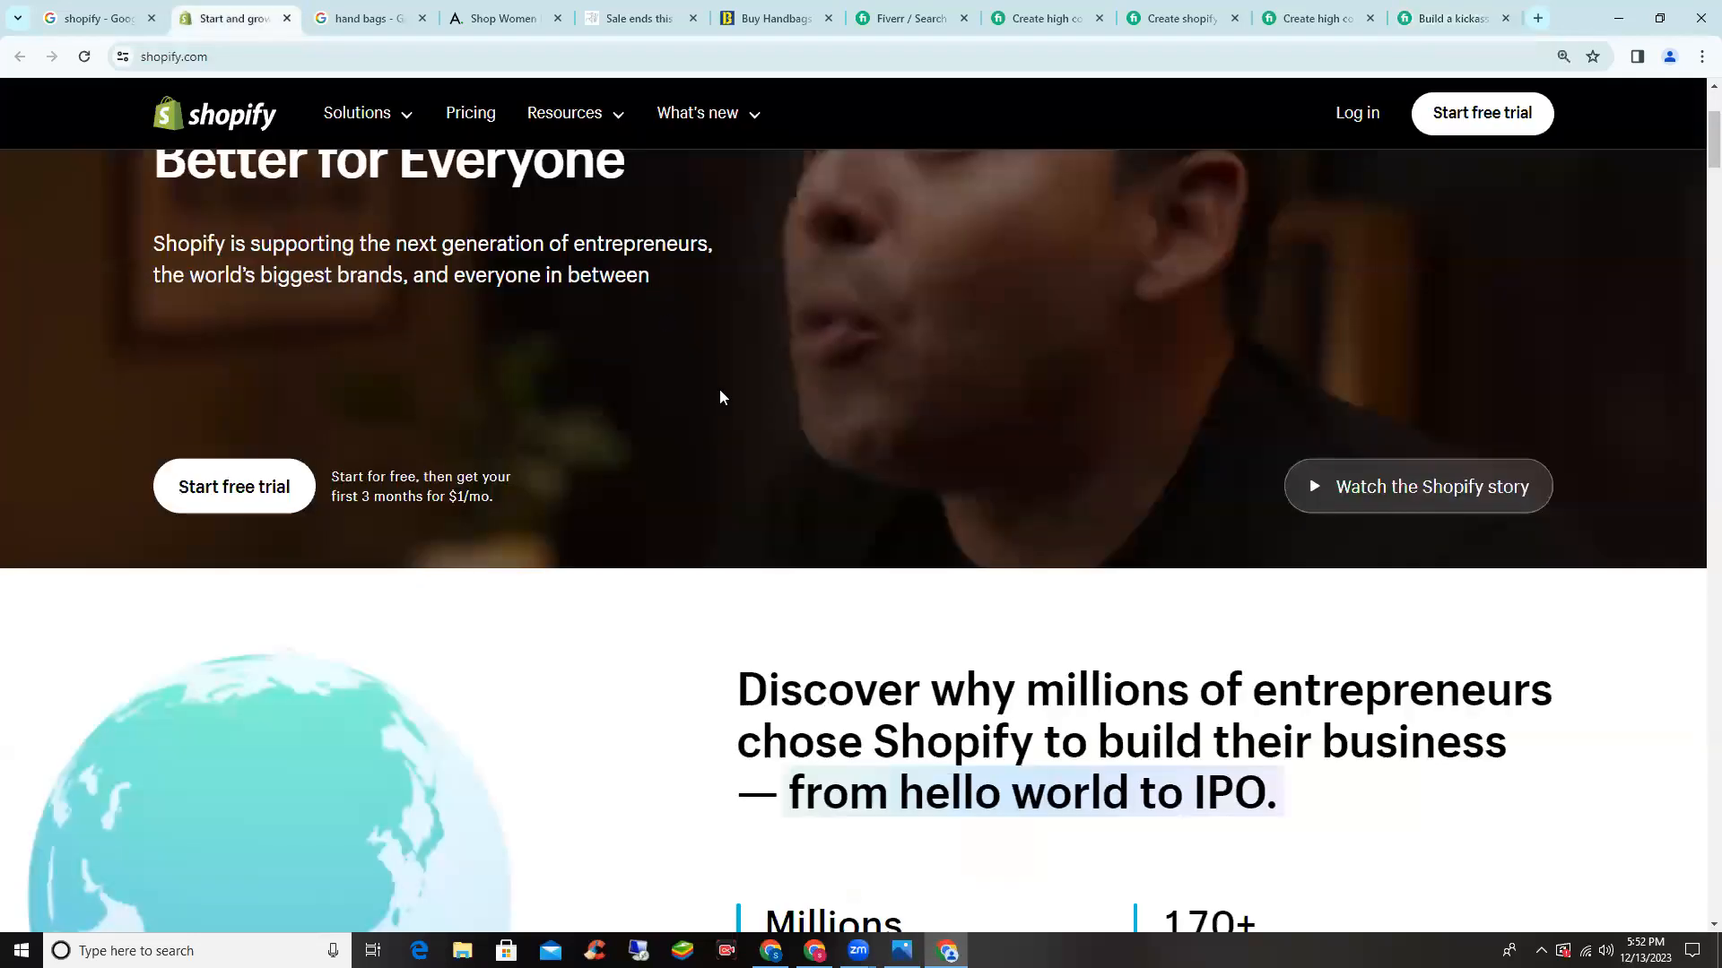
{"action": "scroll", "coordinate": [735, 420], "scroll_direction": "up", "scroll_amount": 3}
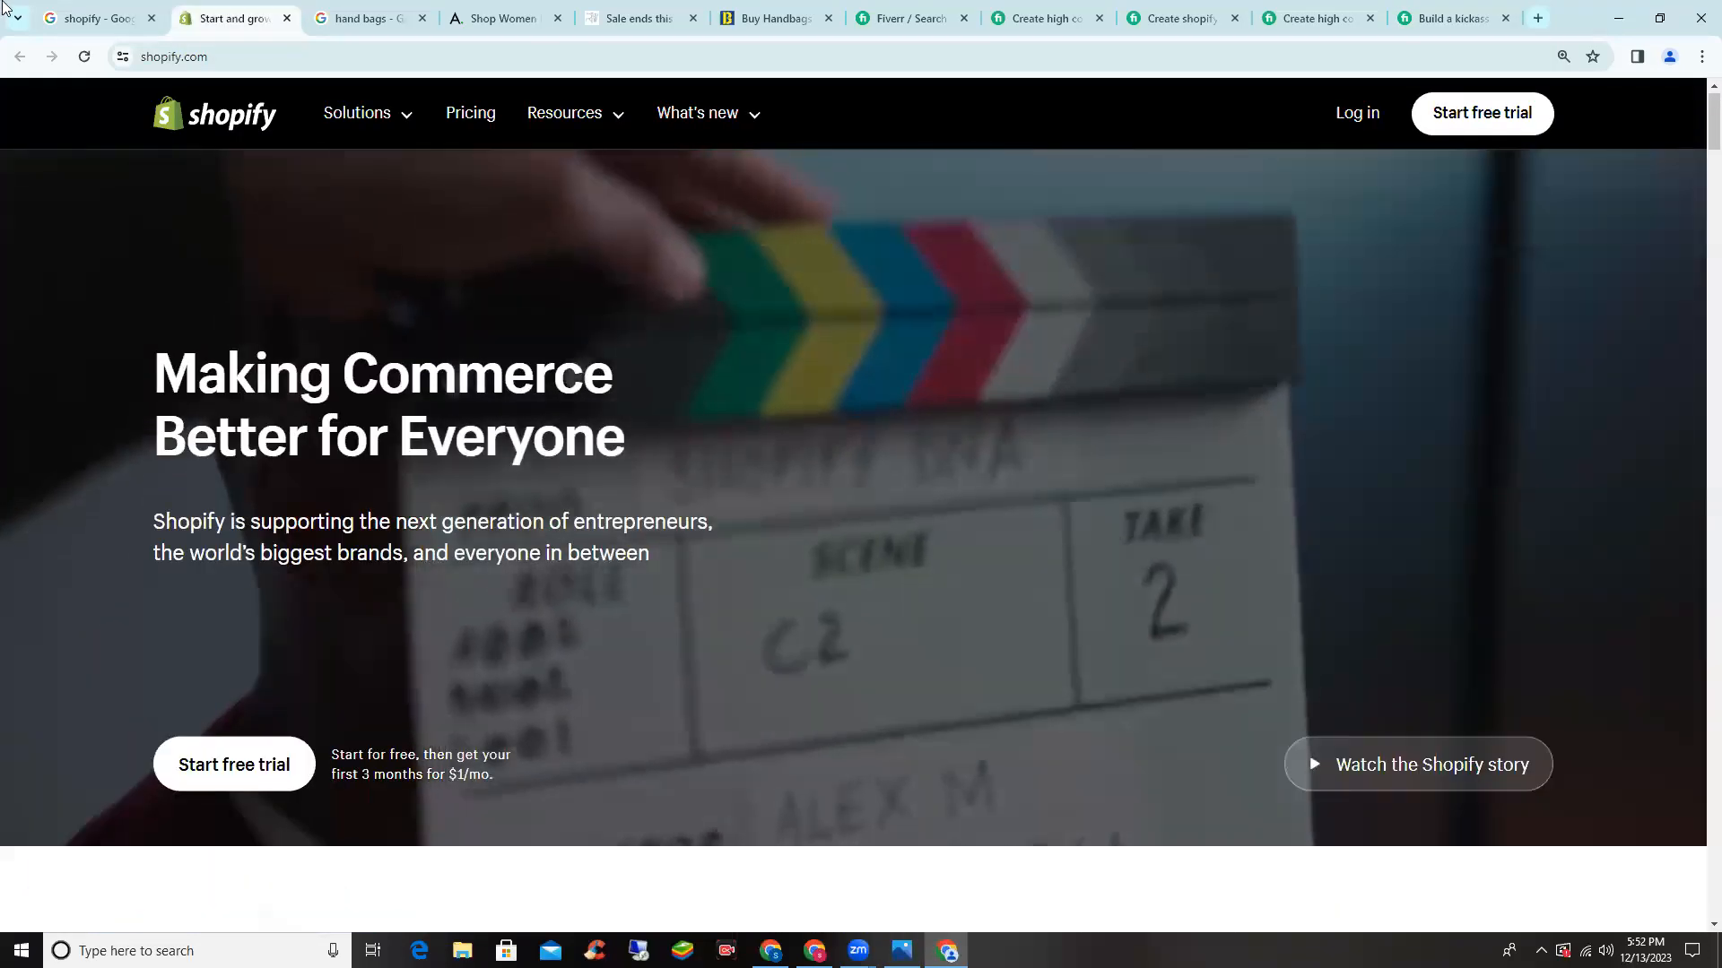
{"action": "scroll", "coordinate": [271, 103], "scroll_direction": "down", "scroll_amount": 1}
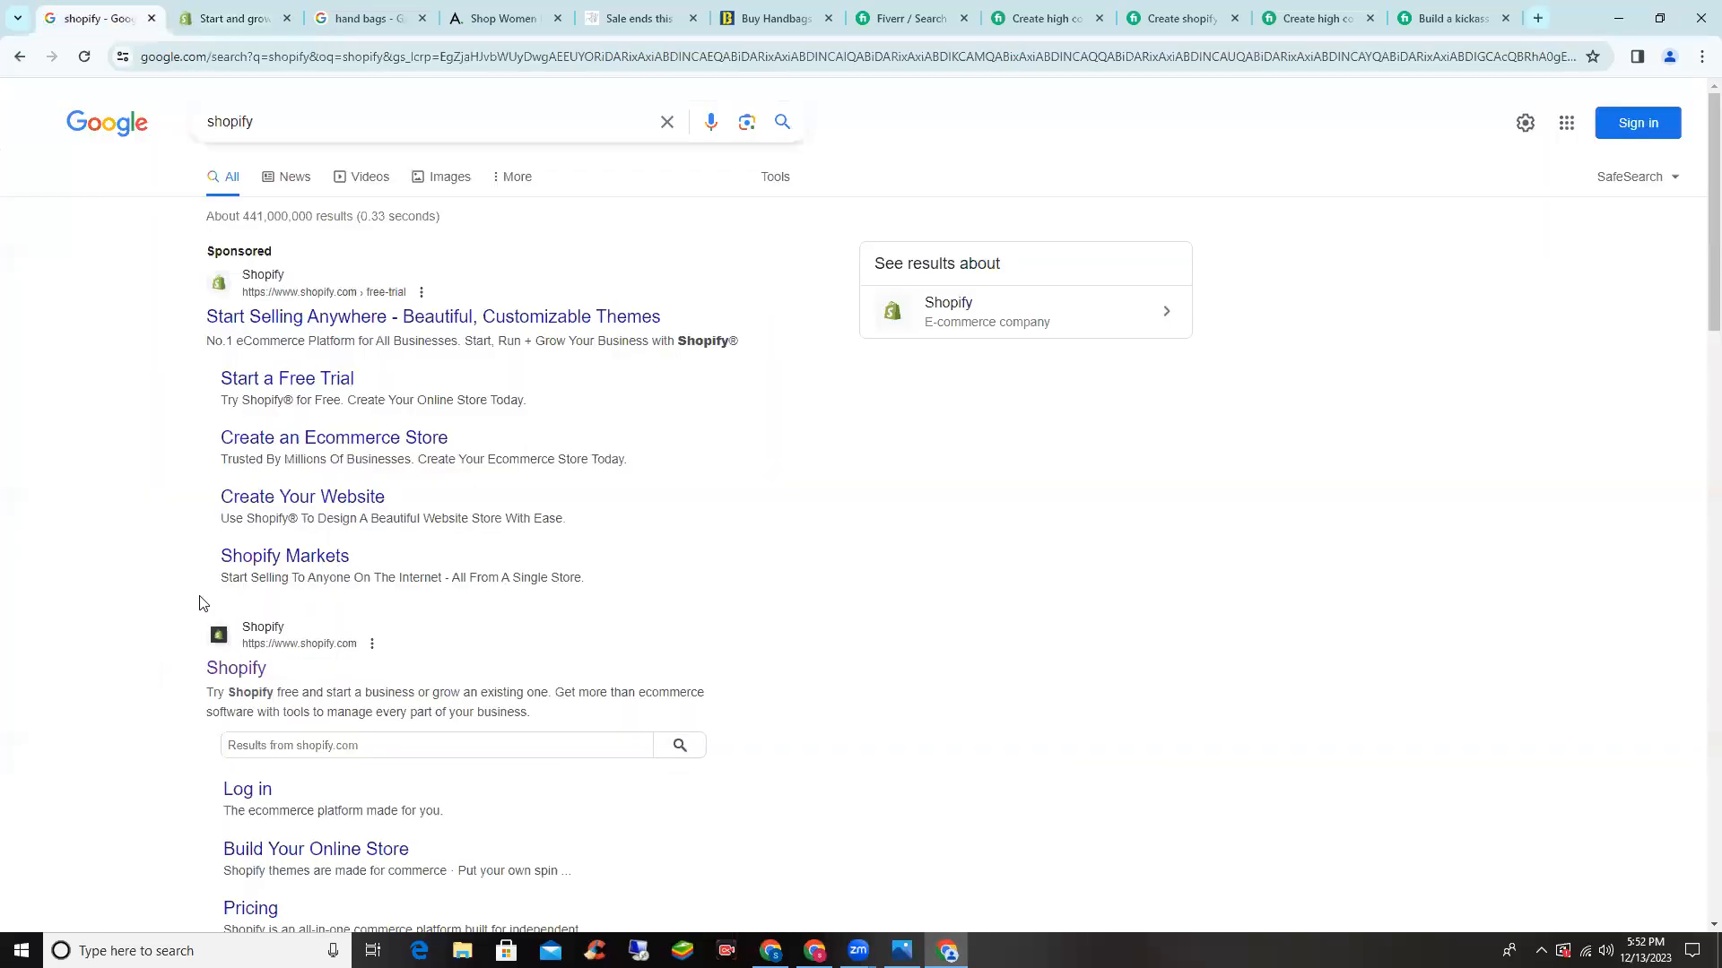
{"action": "scroll", "coordinate": [239, 589], "scroll_direction": "down", "scroll_amount": 1}
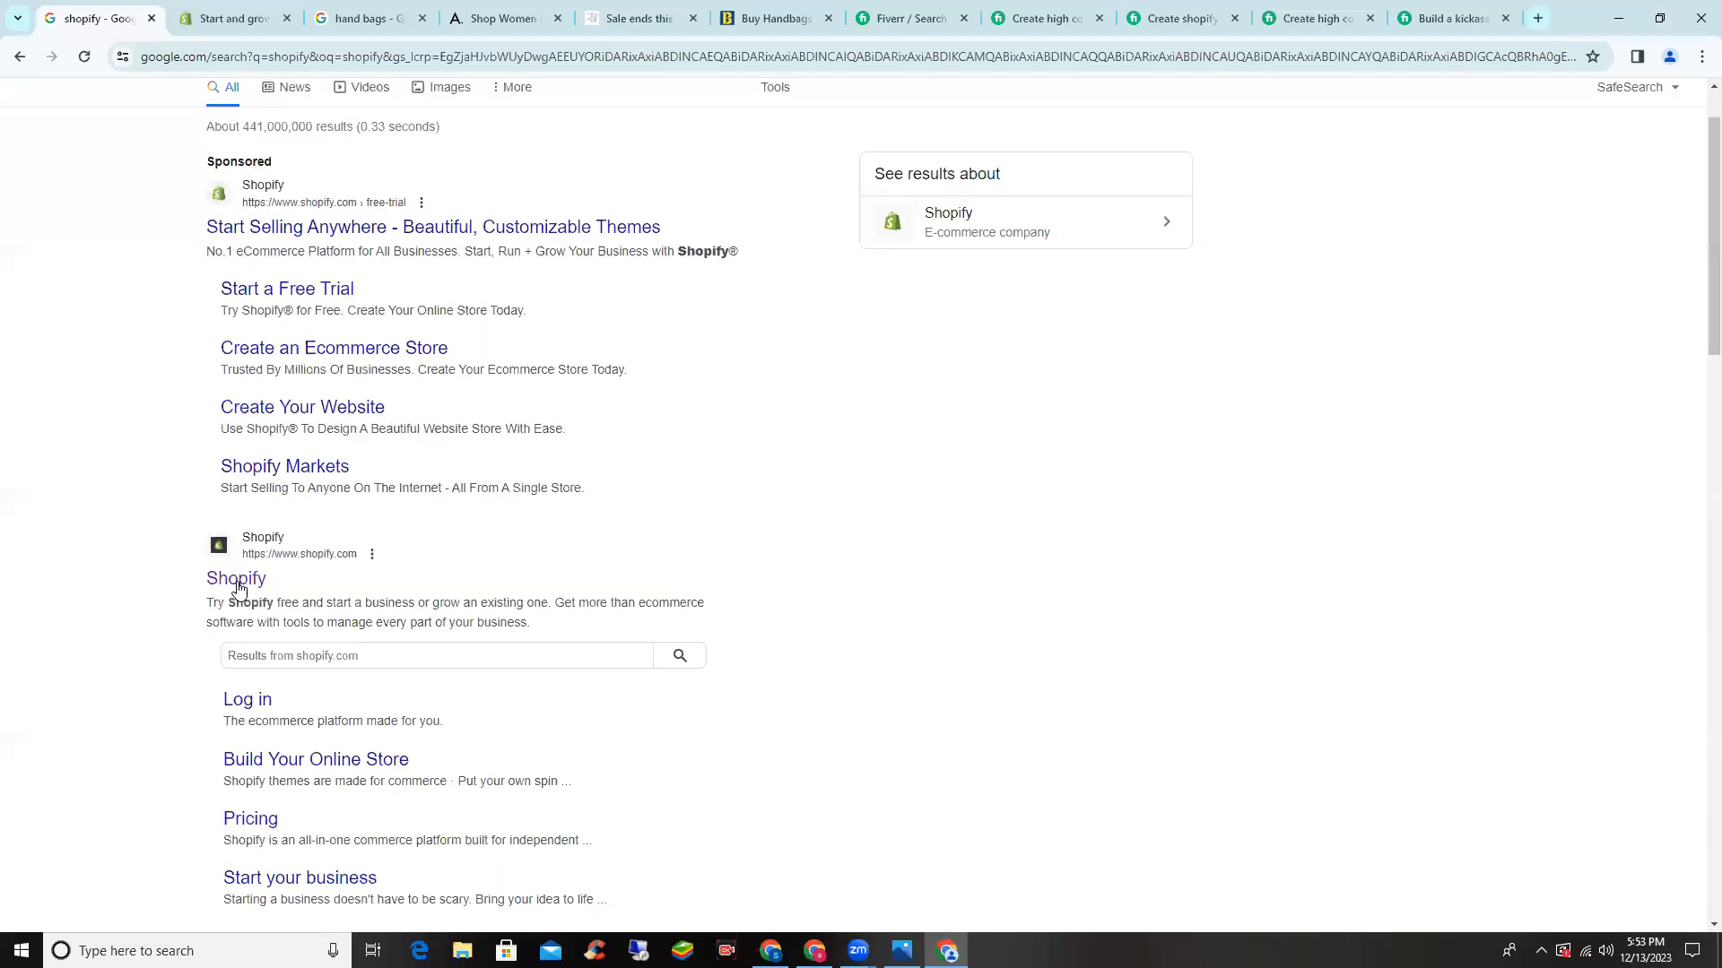
{"action": "left_click", "coordinate": [238, 583]}
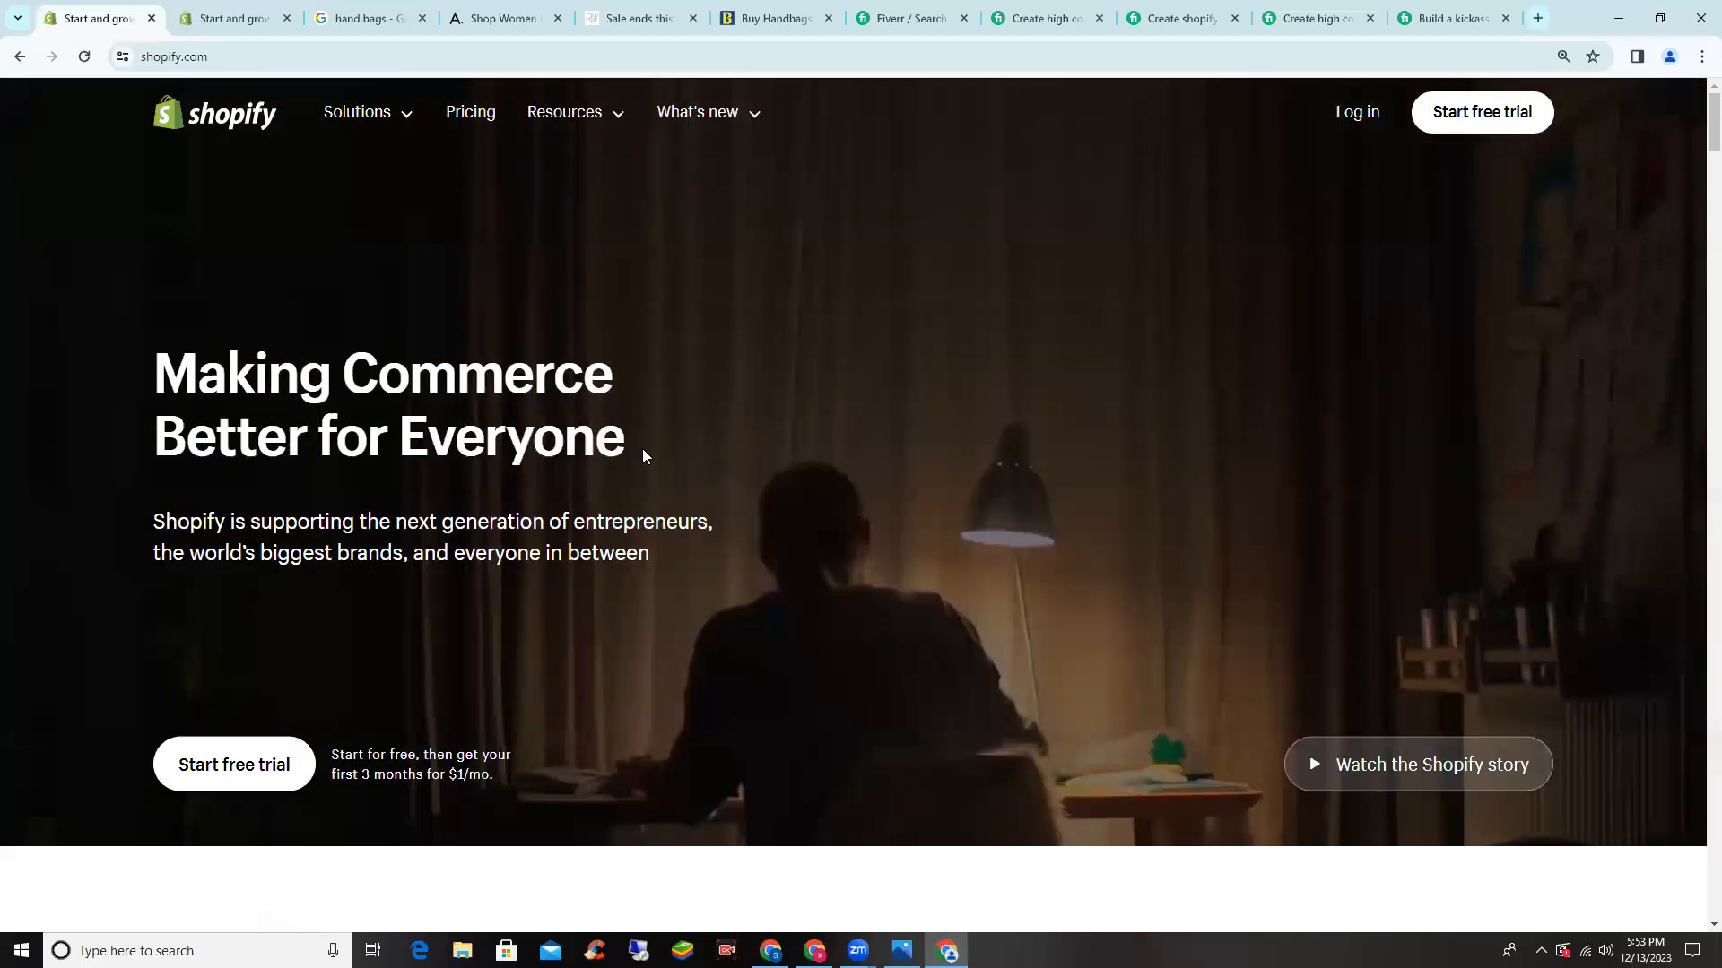
{"action": "scroll", "coordinate": [261, 668], "scroll_direction": "down", "scroll_amount": 1}
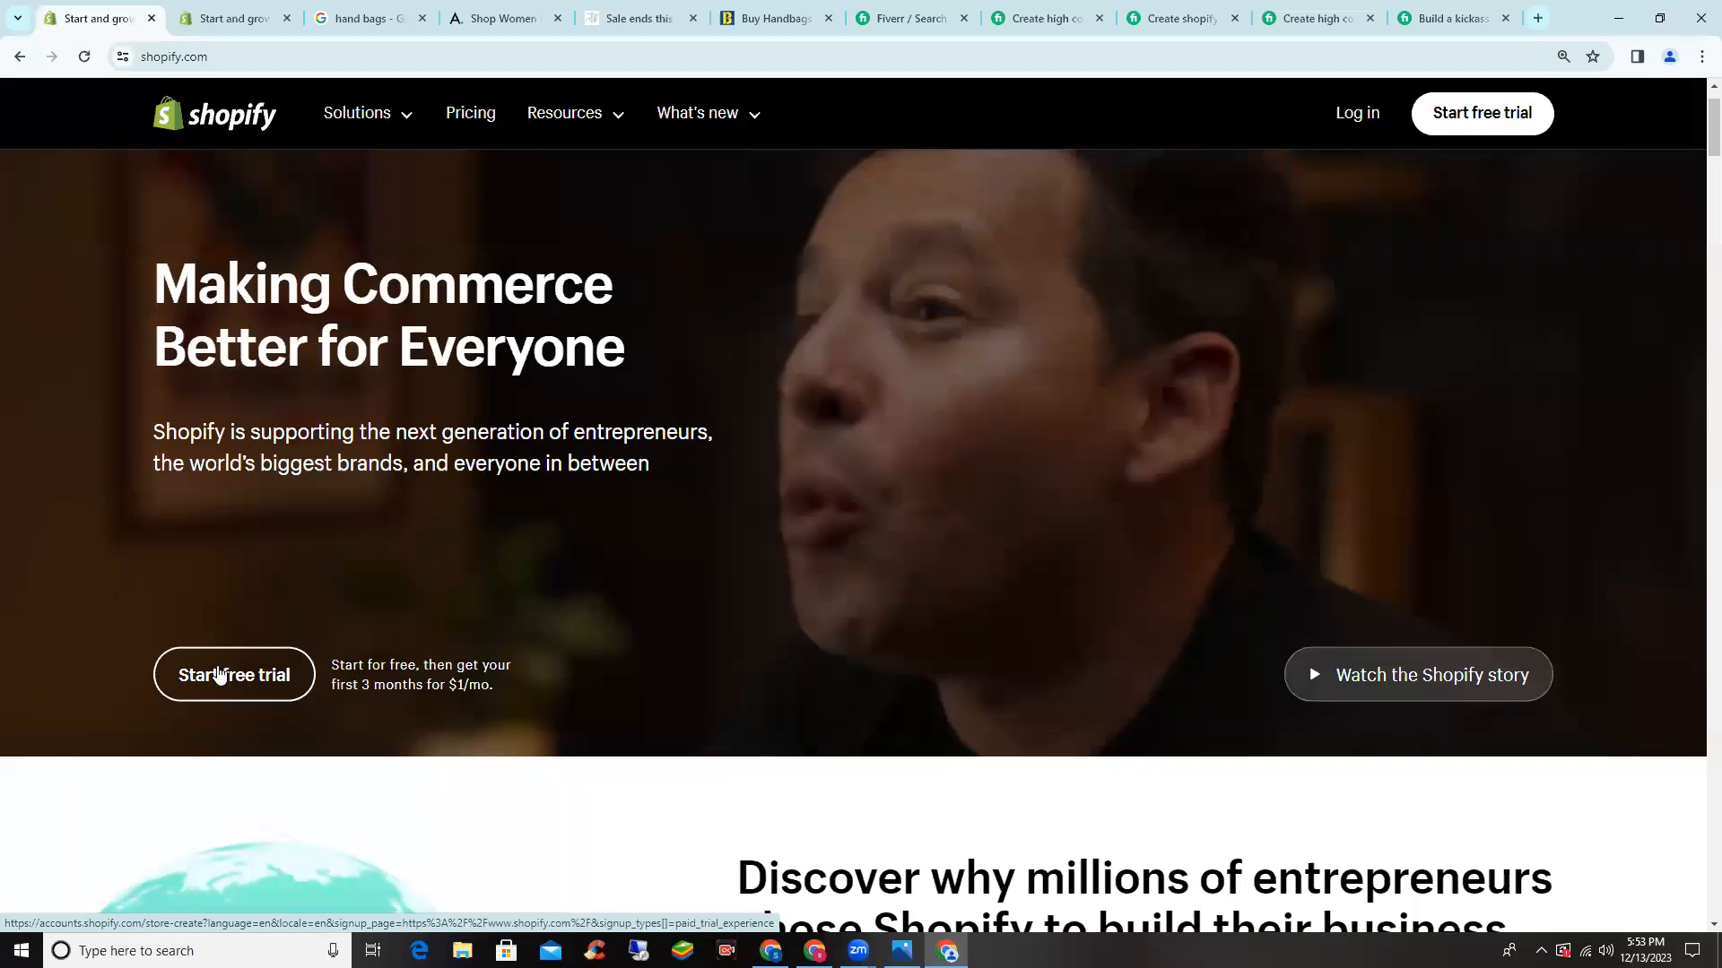
{"action": "left_click", "coordinate": [219, 673]}
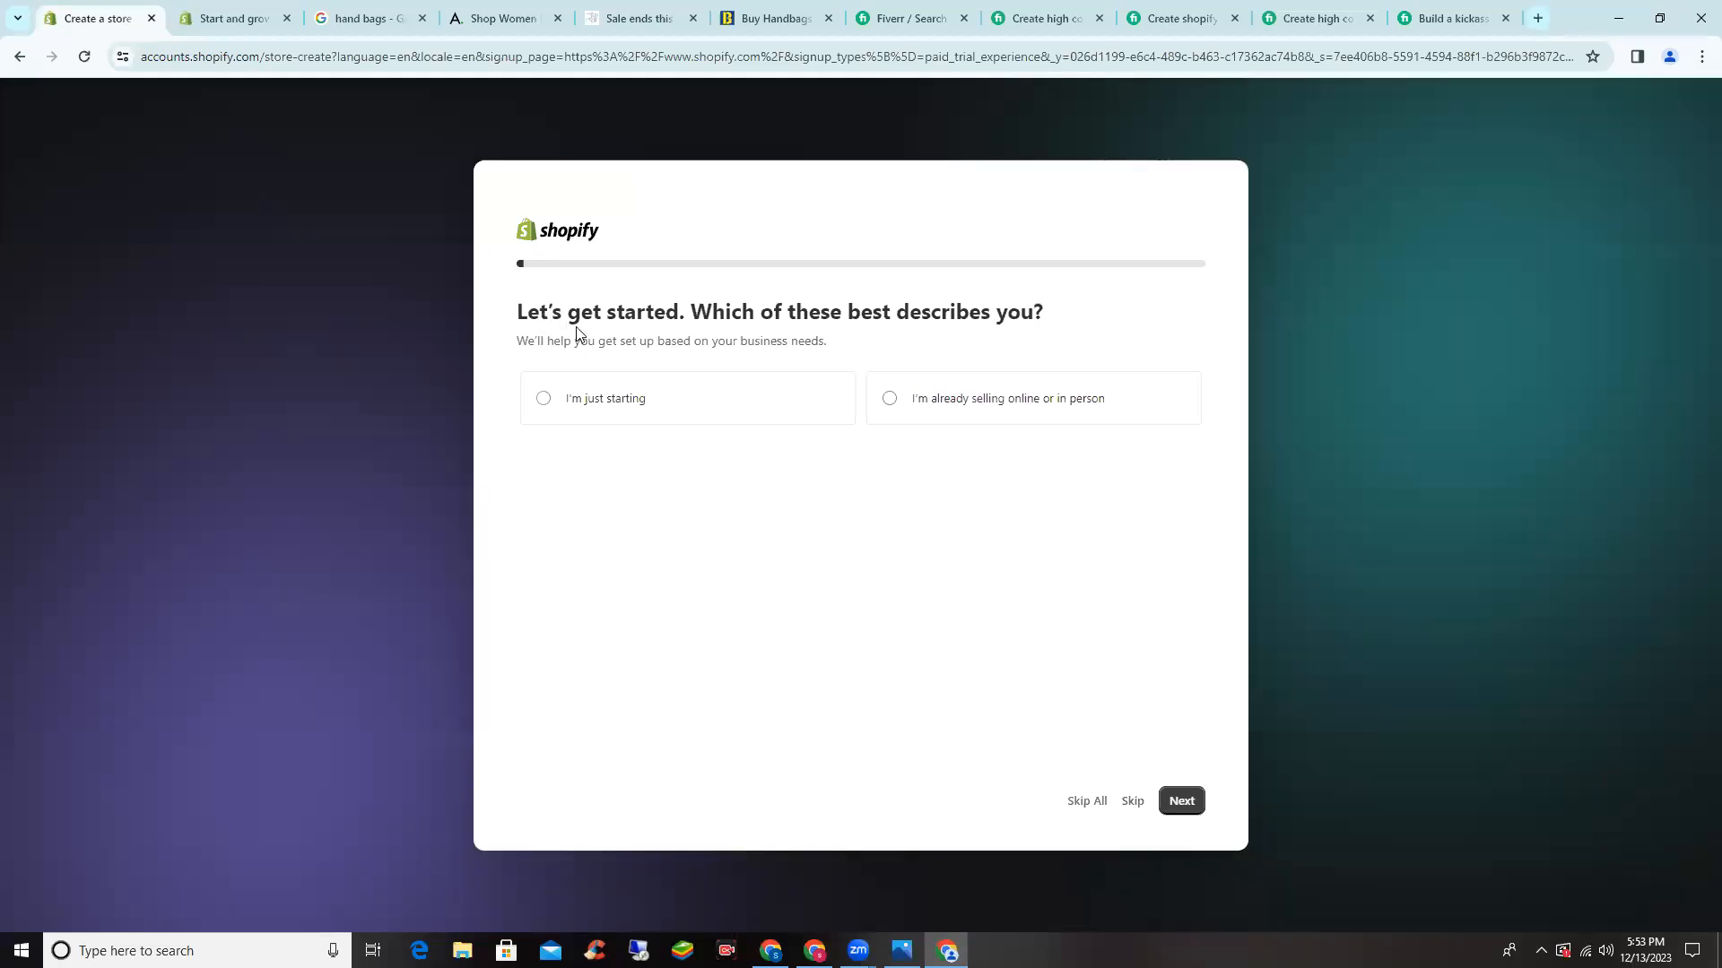
- Answer the setup questions: I'm just starting, An online store, own products, Pakistan location
{"action": "left_click", "coordinate": [618, 415]}
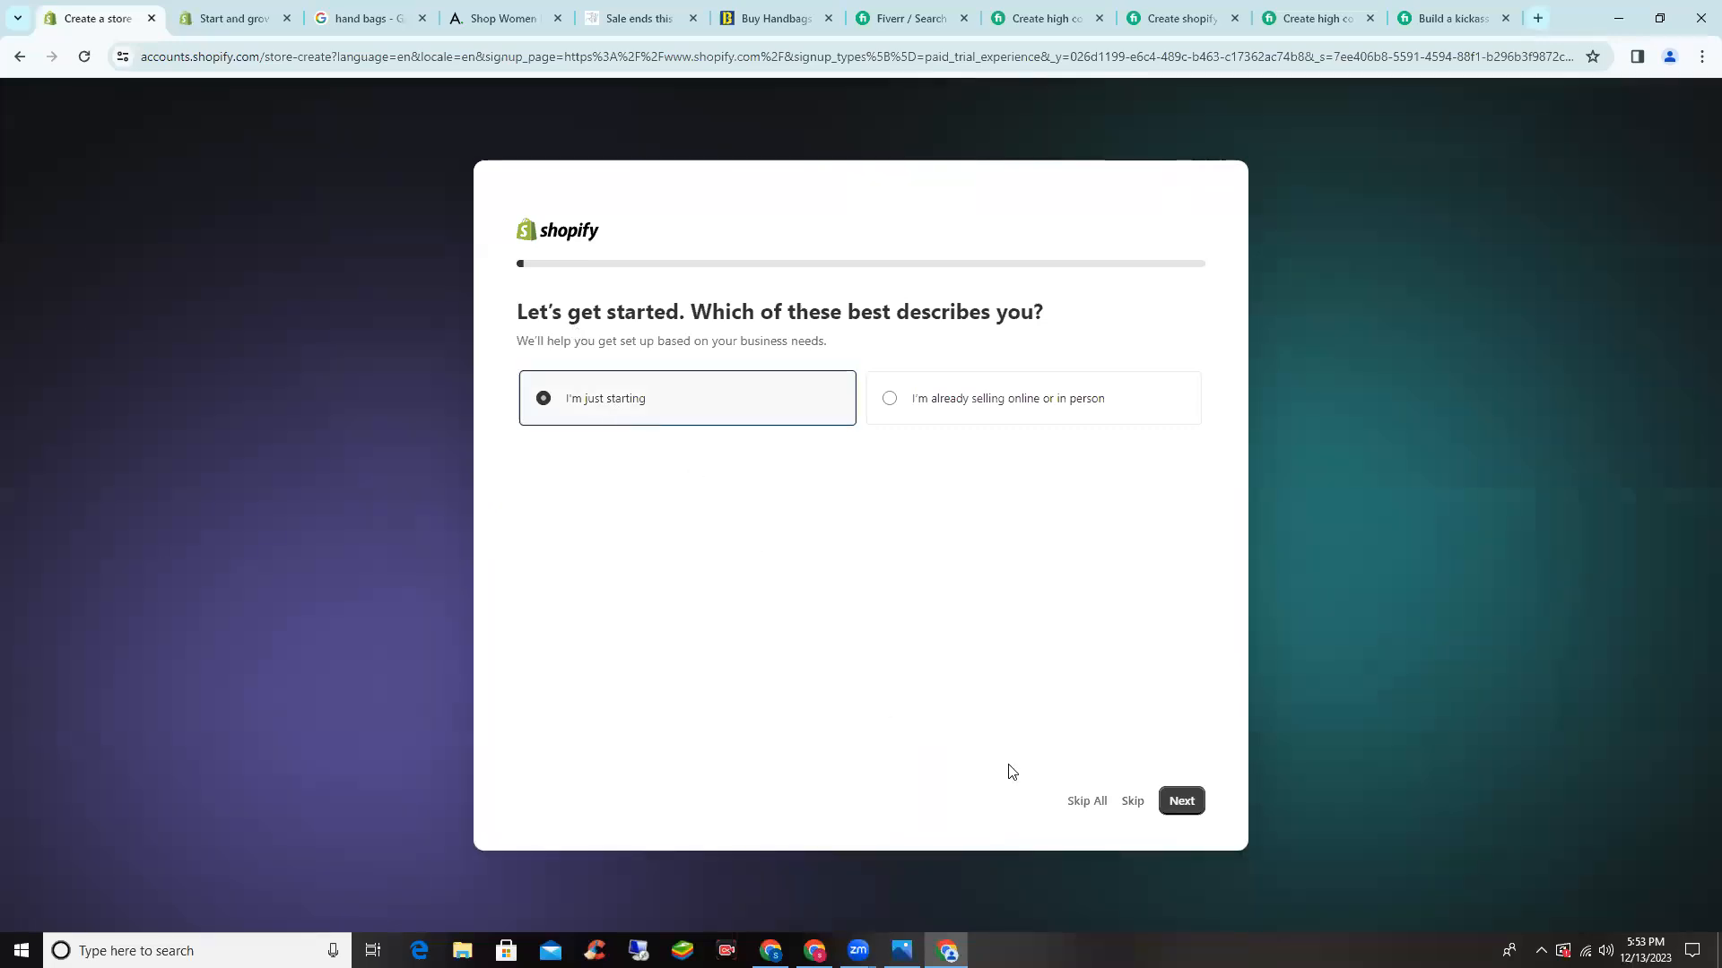
{"action": "left_click", "coordinate": [1186, 802]}
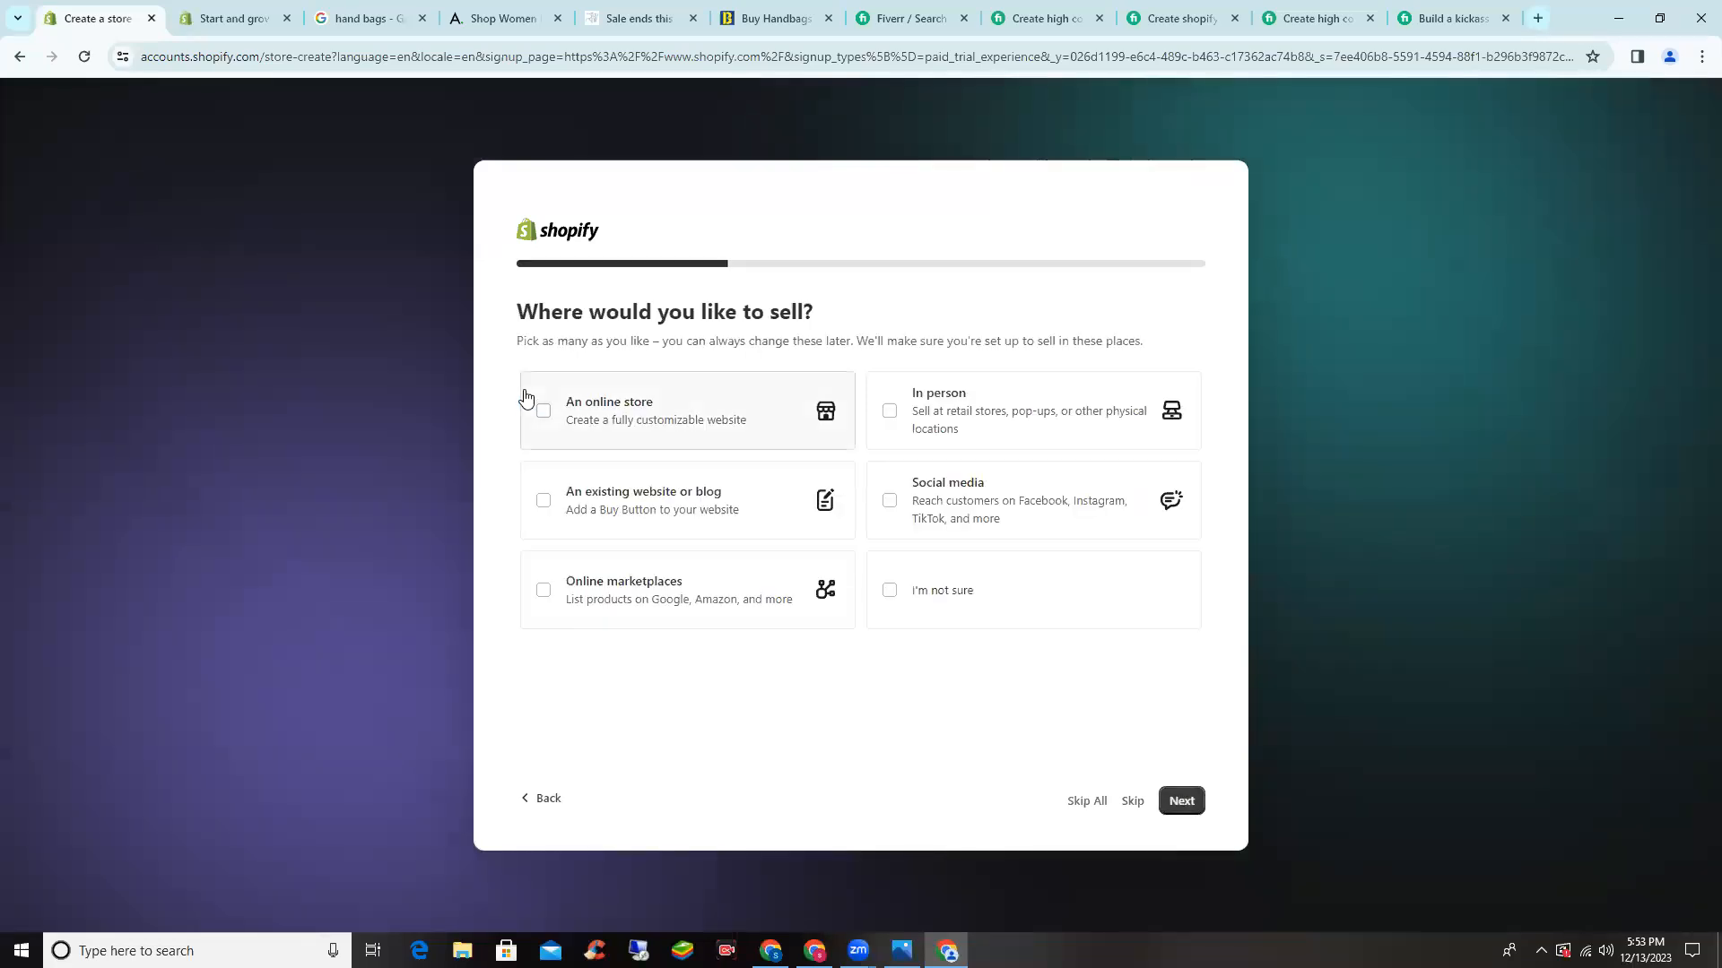
{"action": "left_click", "coordinate": [715, 425]}
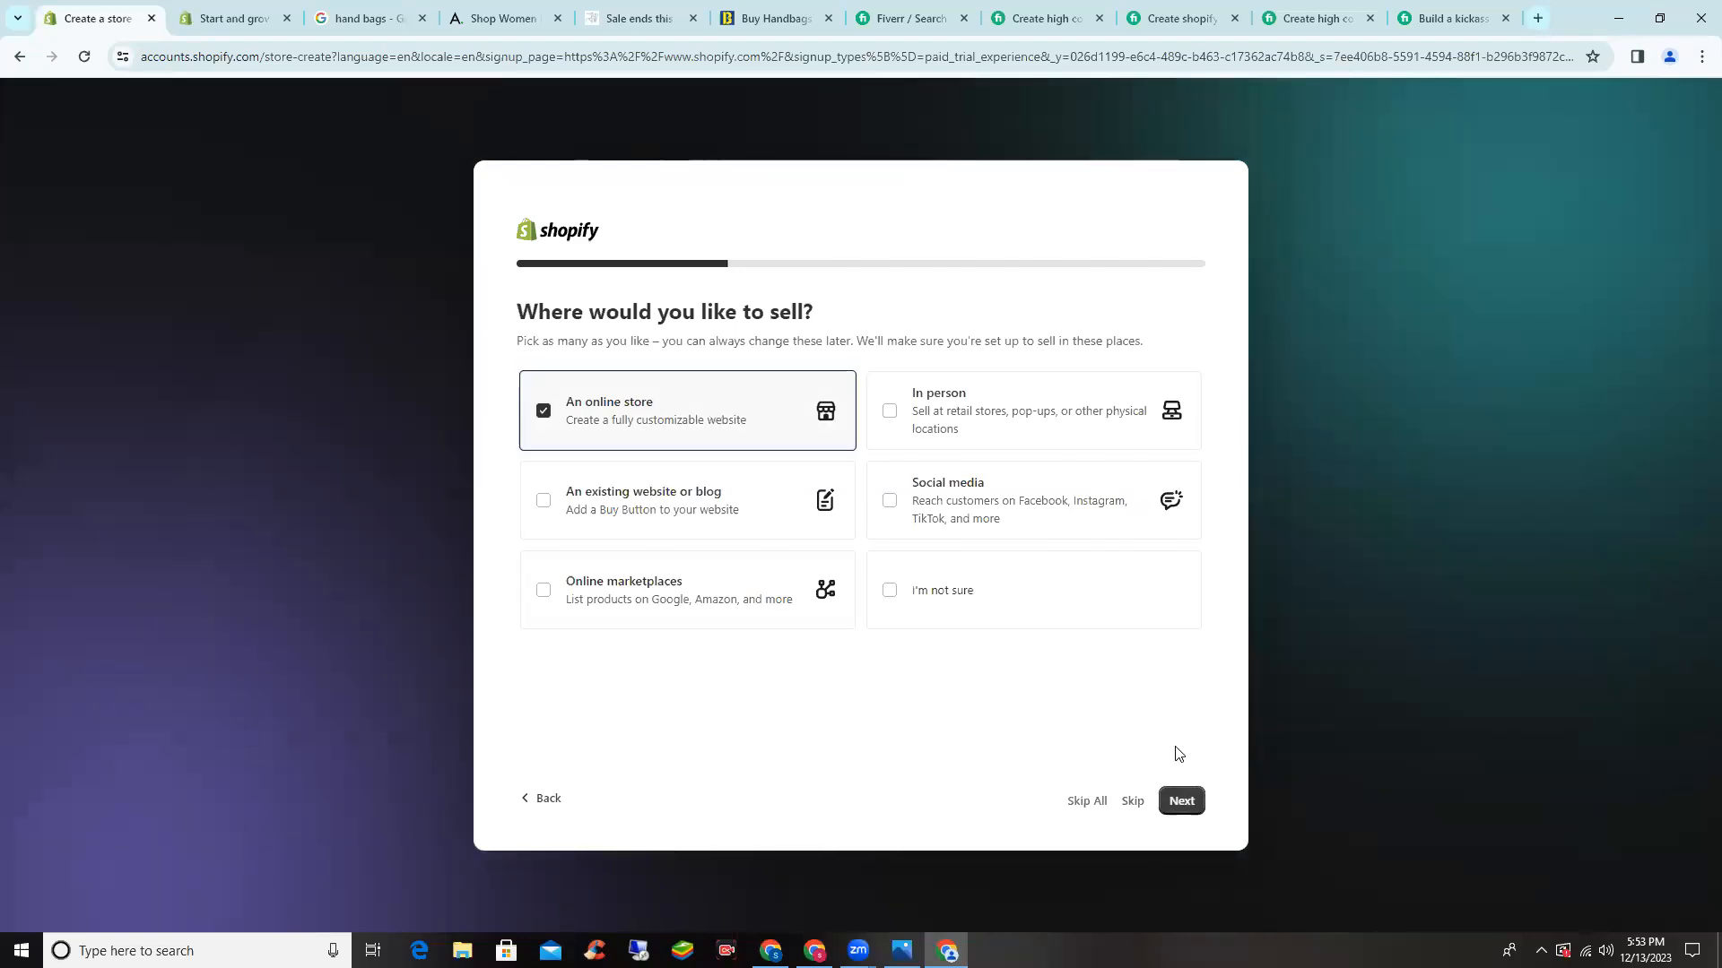
{"action": "left_click", "coordinate": [1185, 805]}
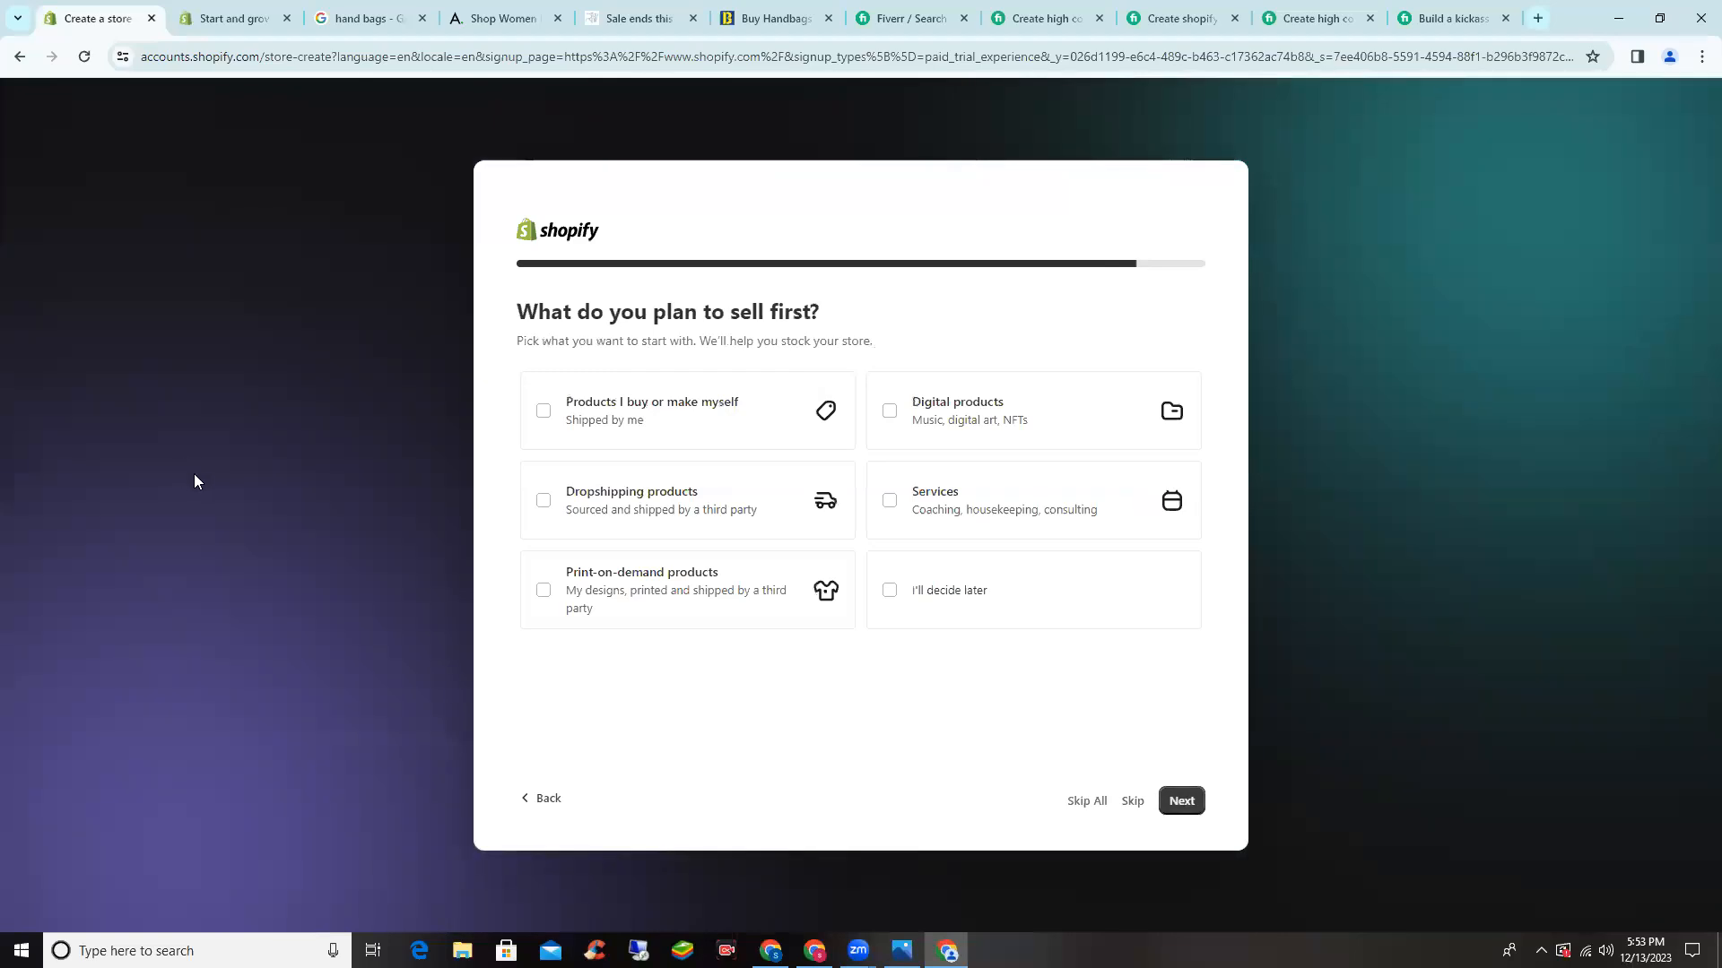
{"action": "left_click", "coordinate": [704, 415]}
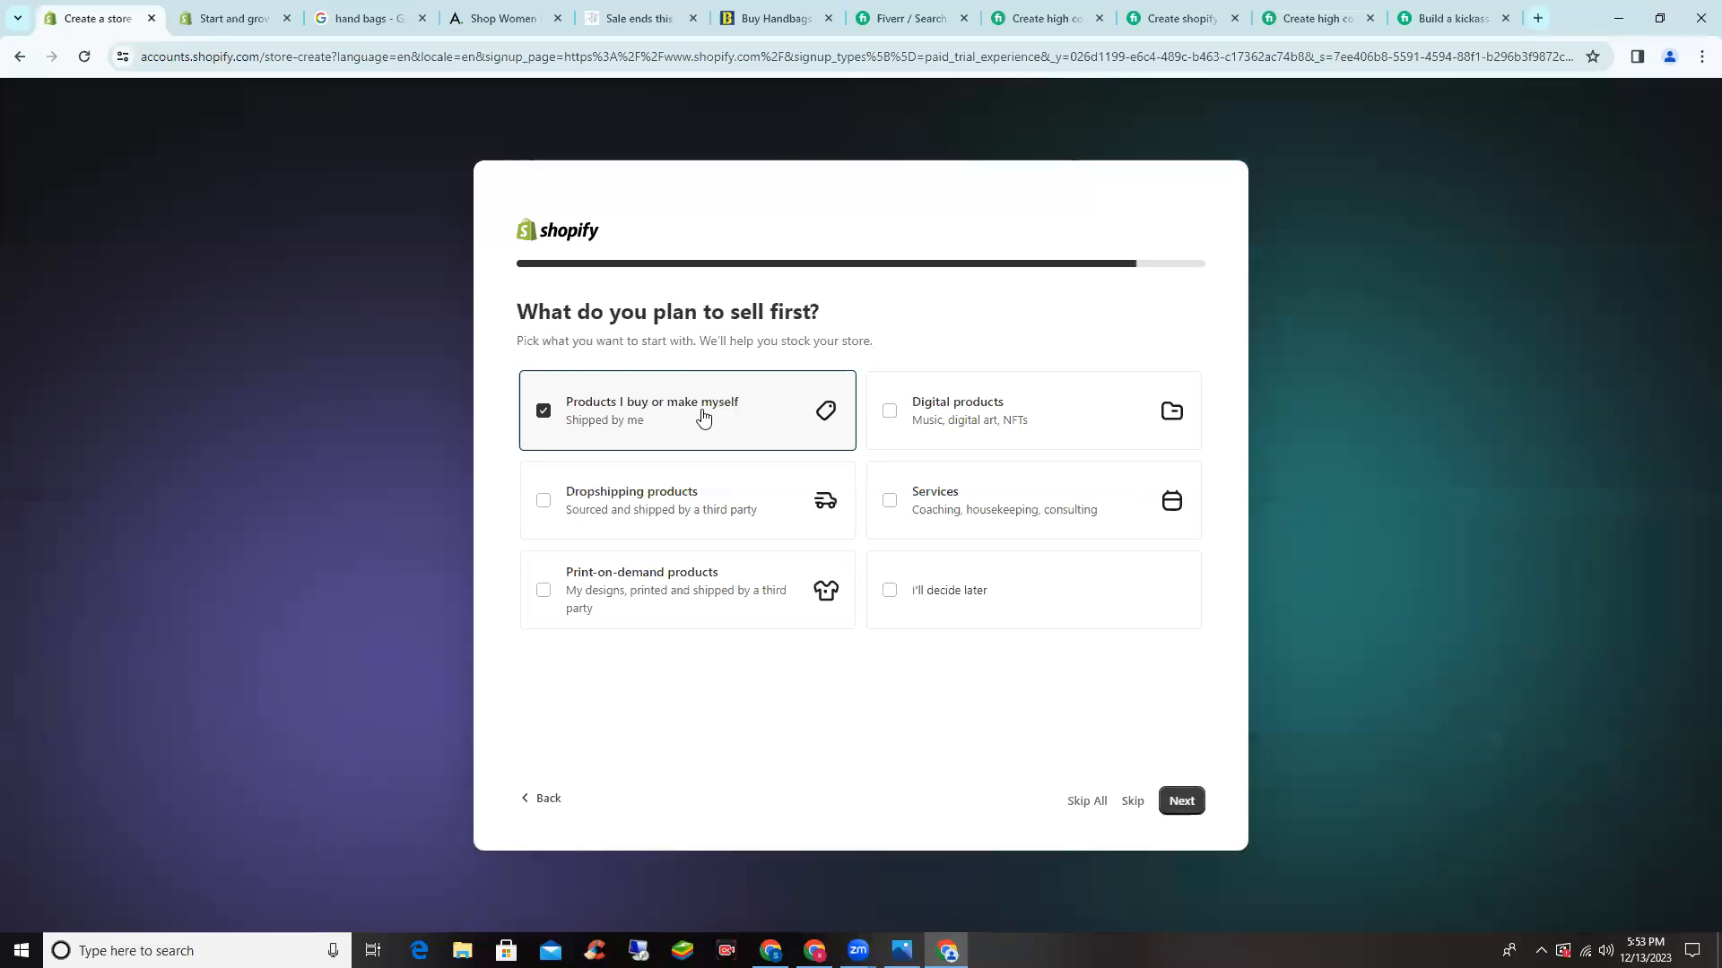
{"action": "left_click", "coordinate": [1187, 809]}
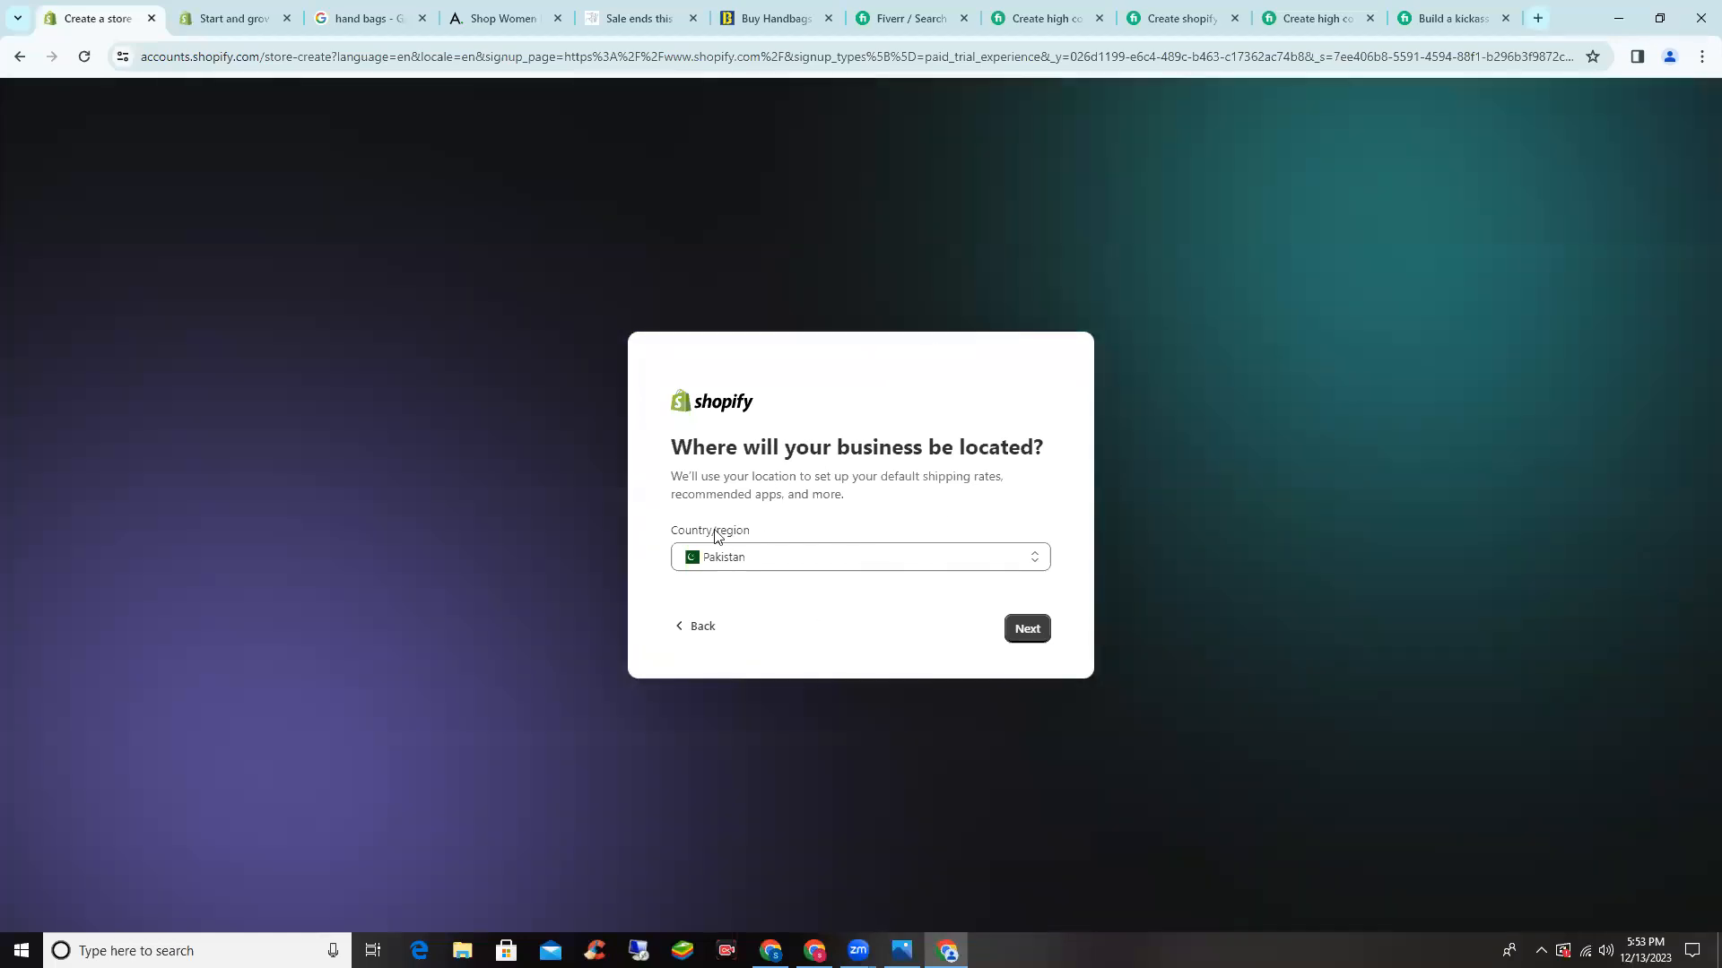
{"action": "left_click", "coordinate": [1031, 640]}
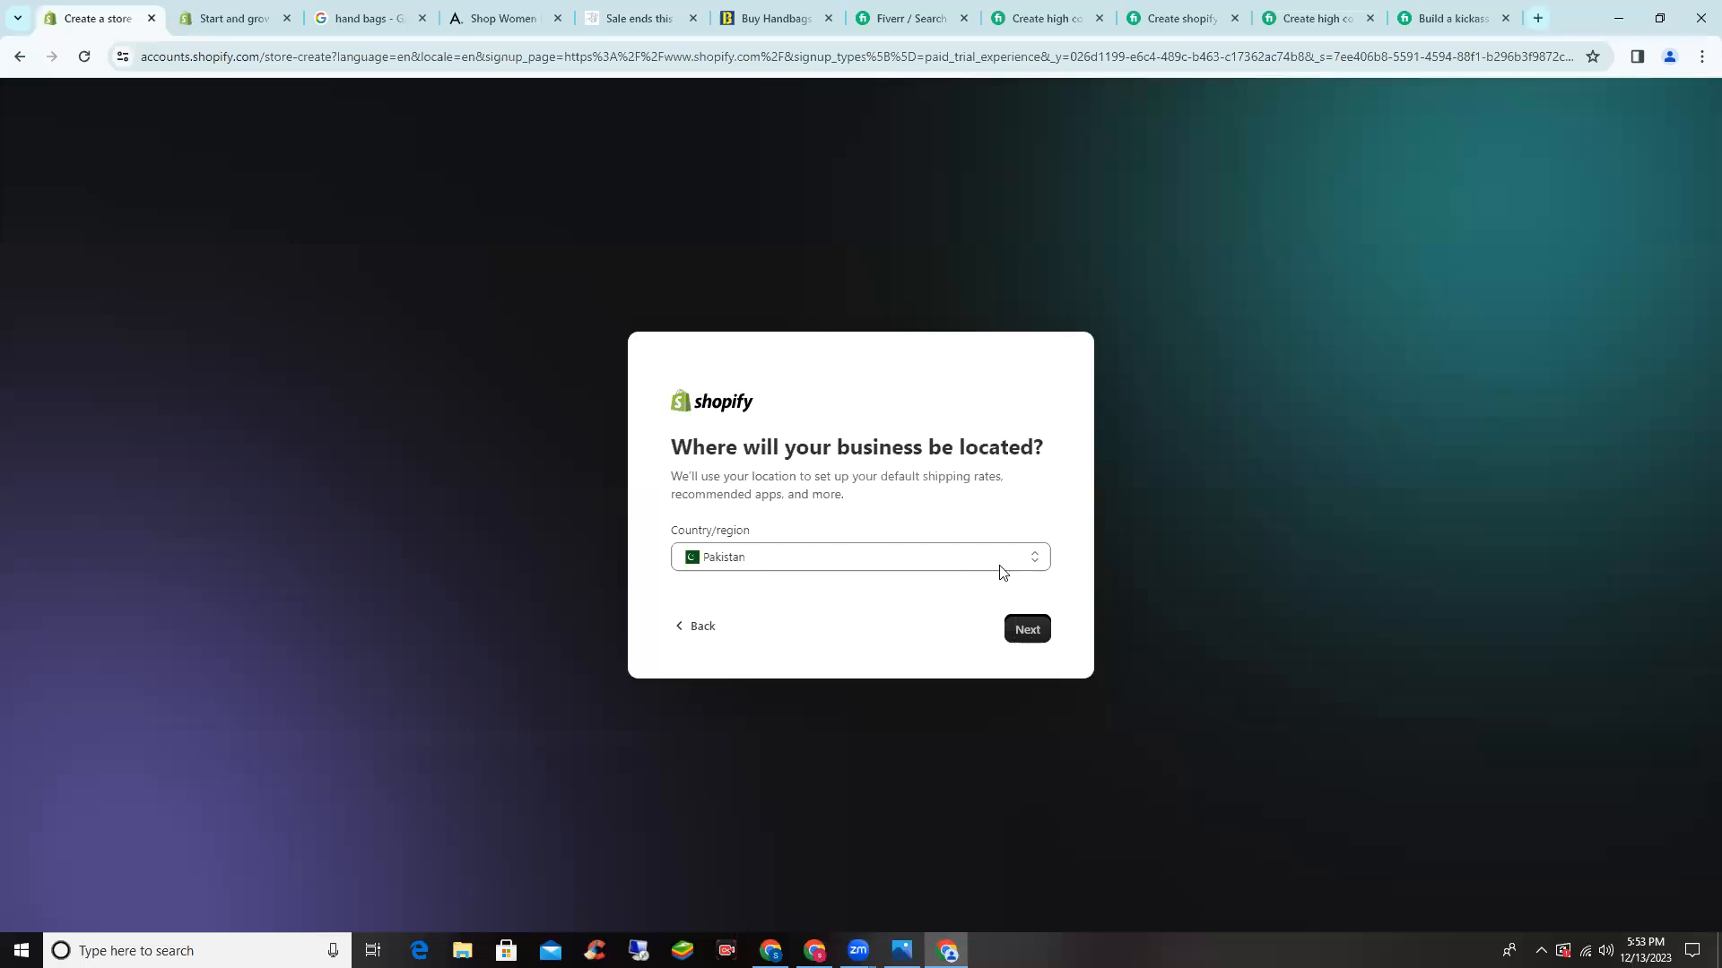
{"action": "left_click", "coordinate": [1028, 638]}
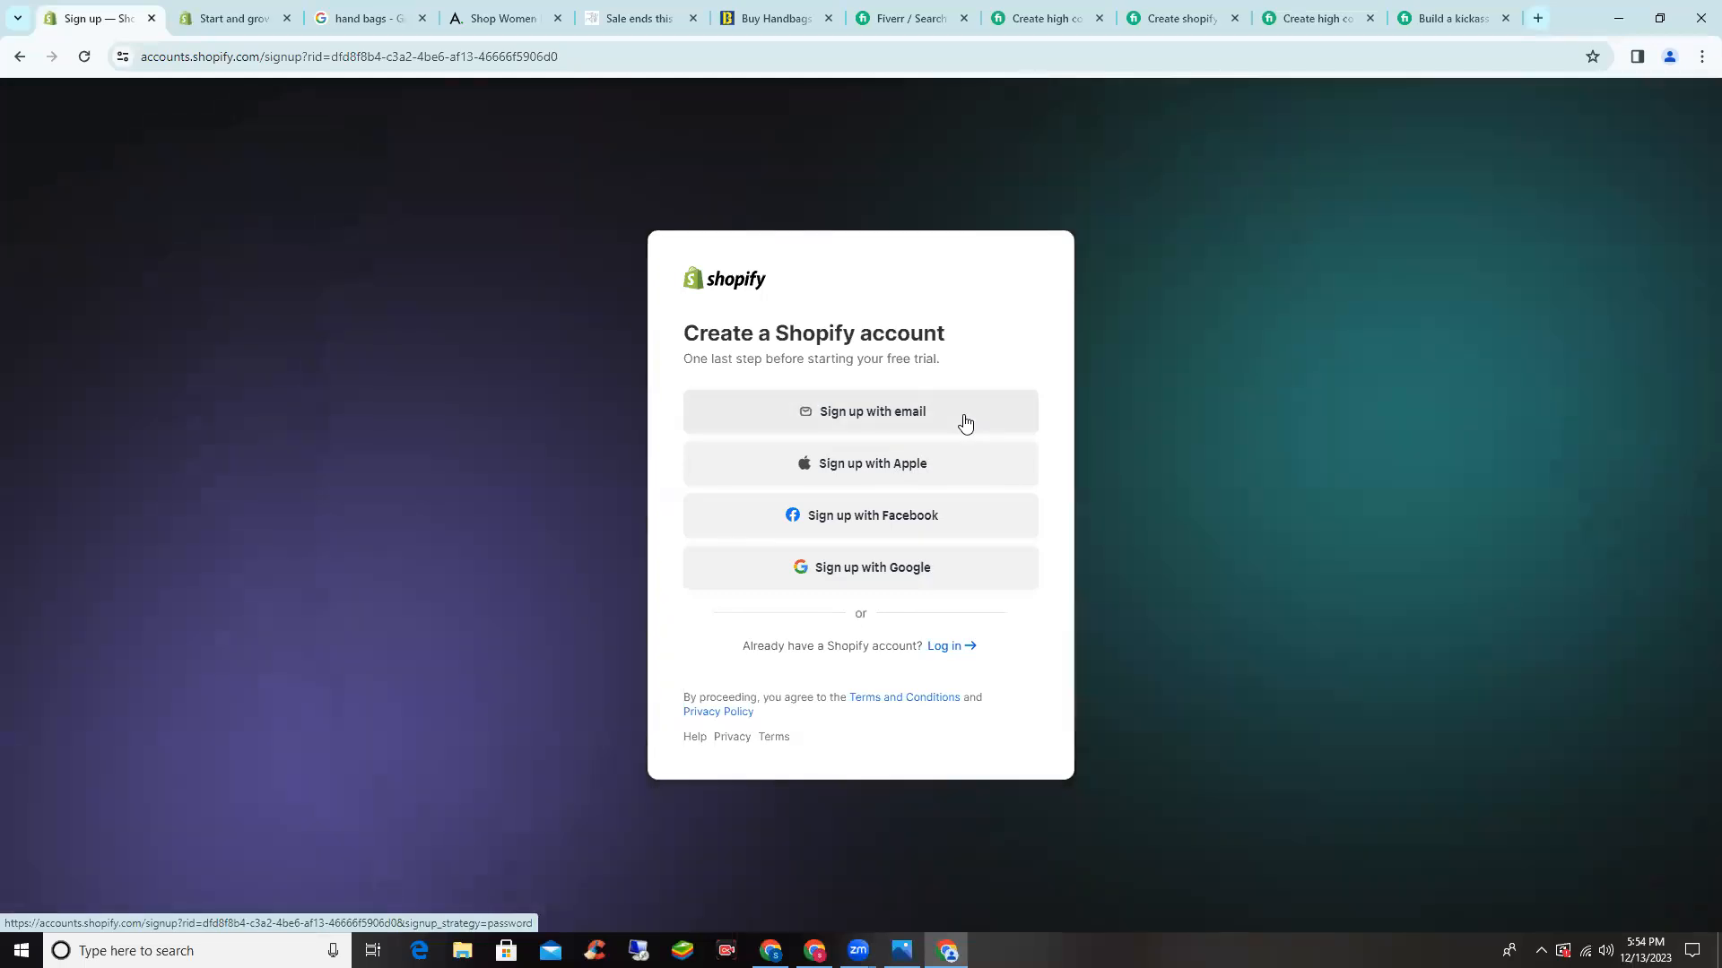
- Choose e-mail sign-up, enter the account e-mail address and password, and submit the form
{"action": "left_click", "coordinate": [963, 421]}
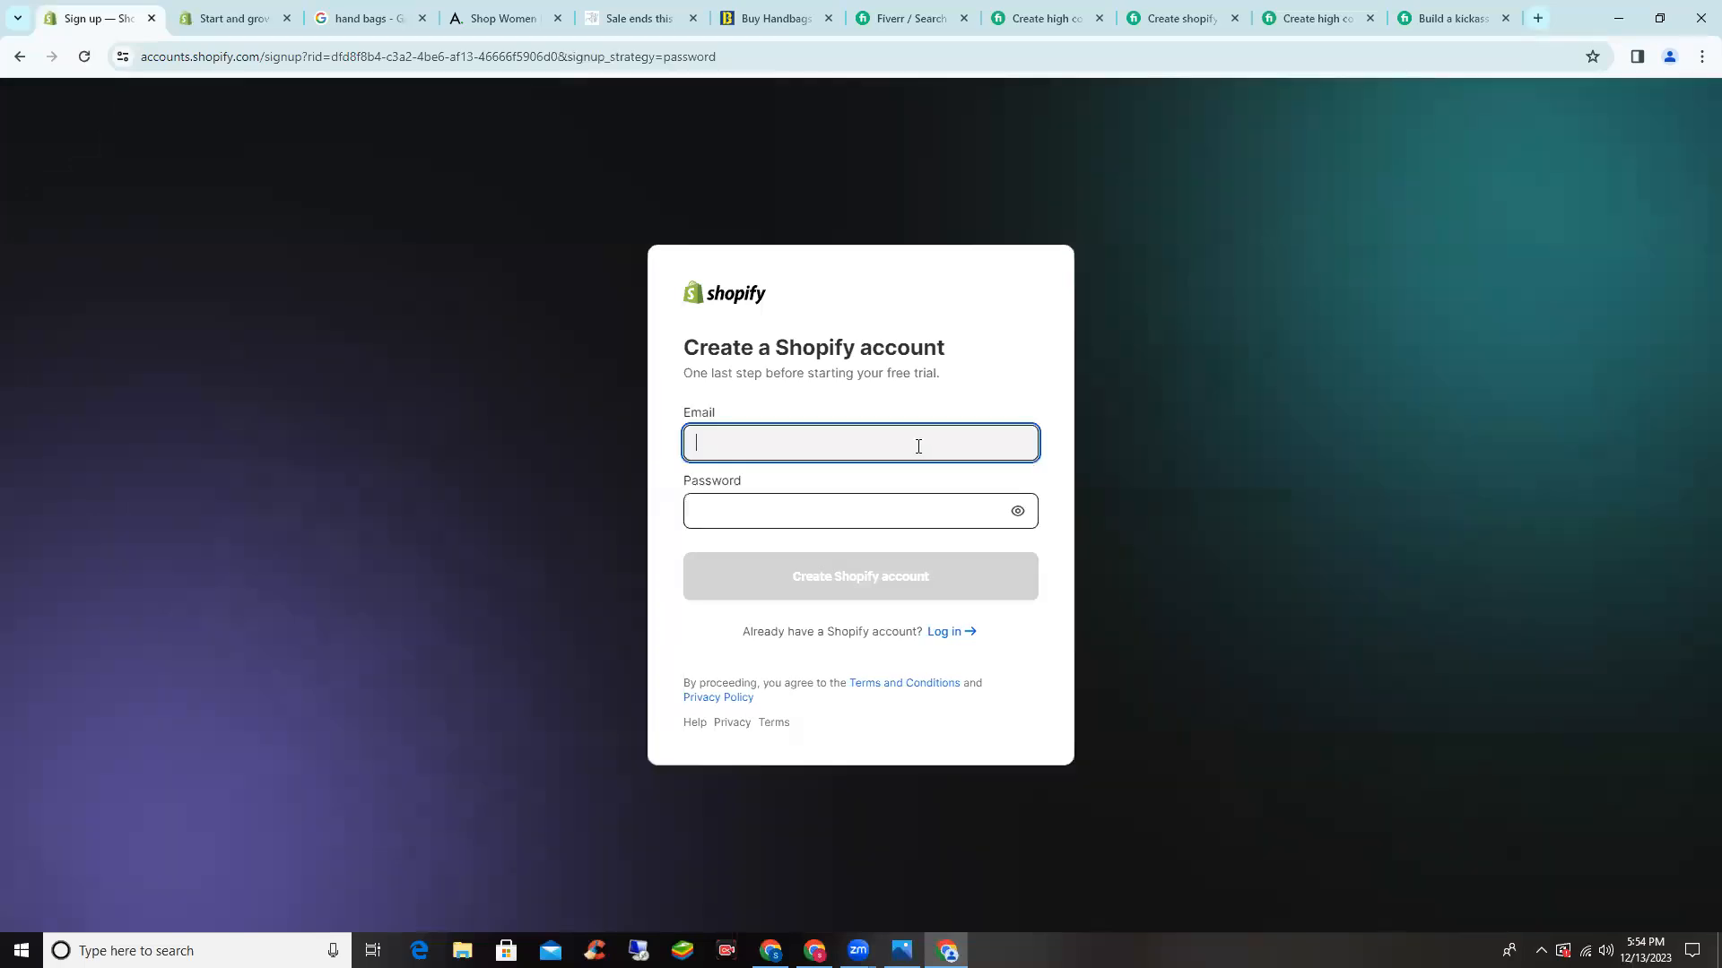
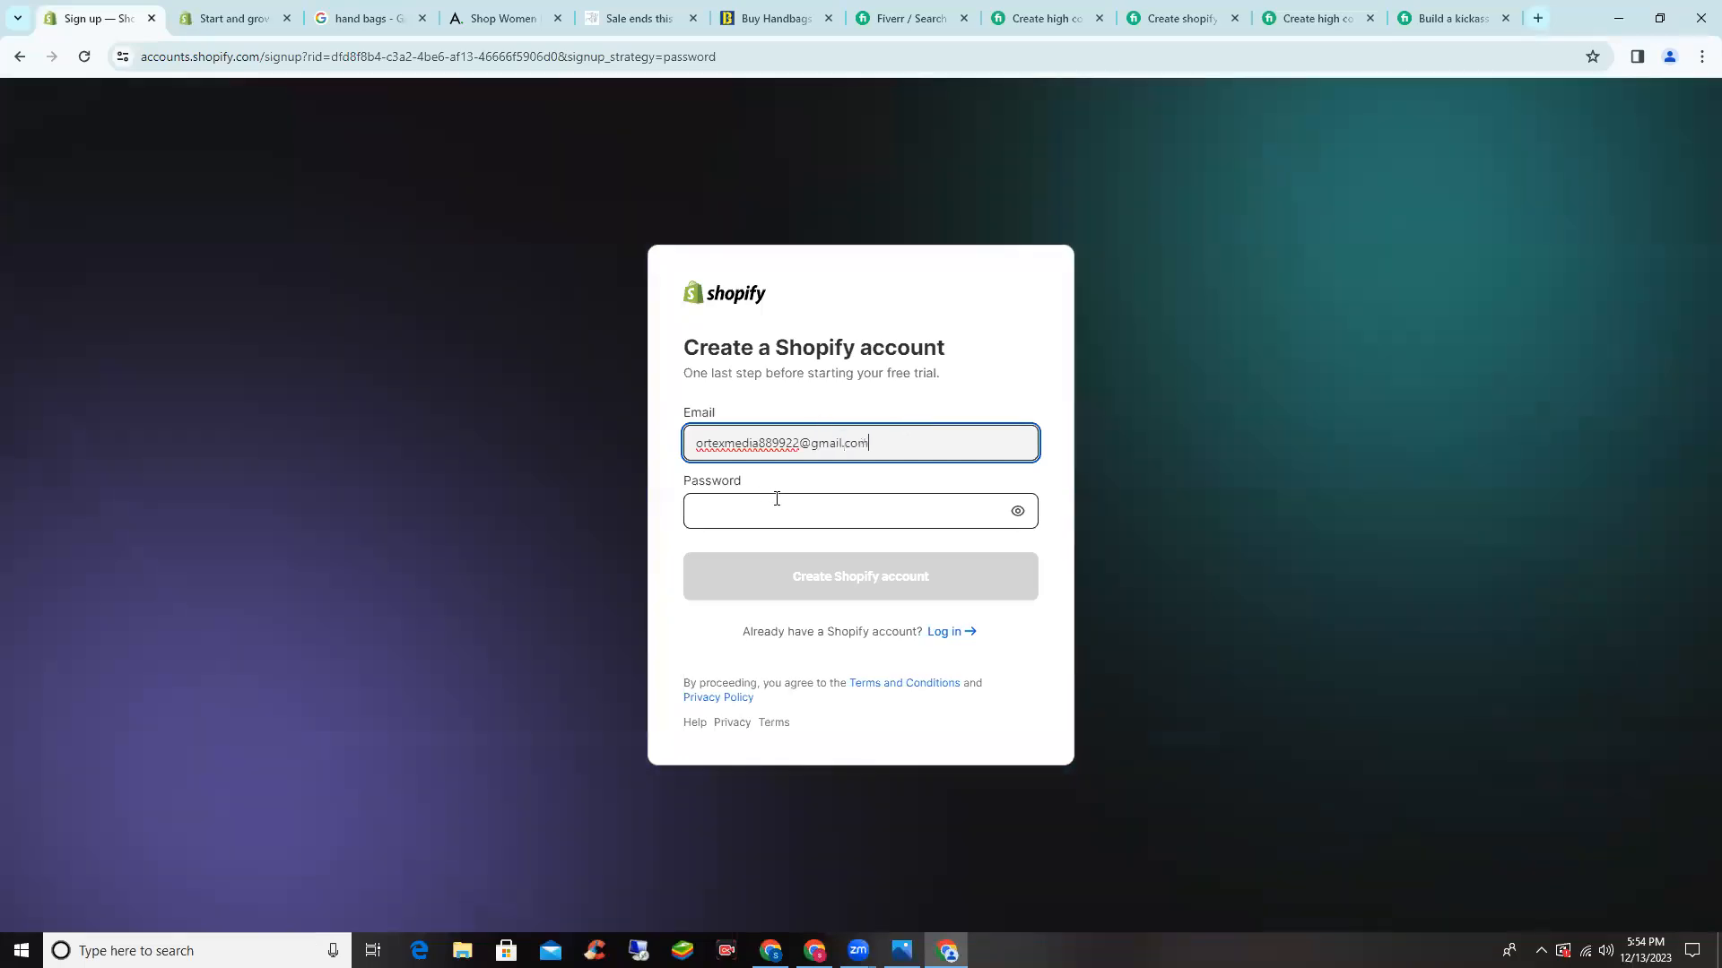
{"action": "left_click", "coordinate": [778, 499]}
{"action": "type", "text": "••"}
{"action": "key", "text": "BackSpace"}
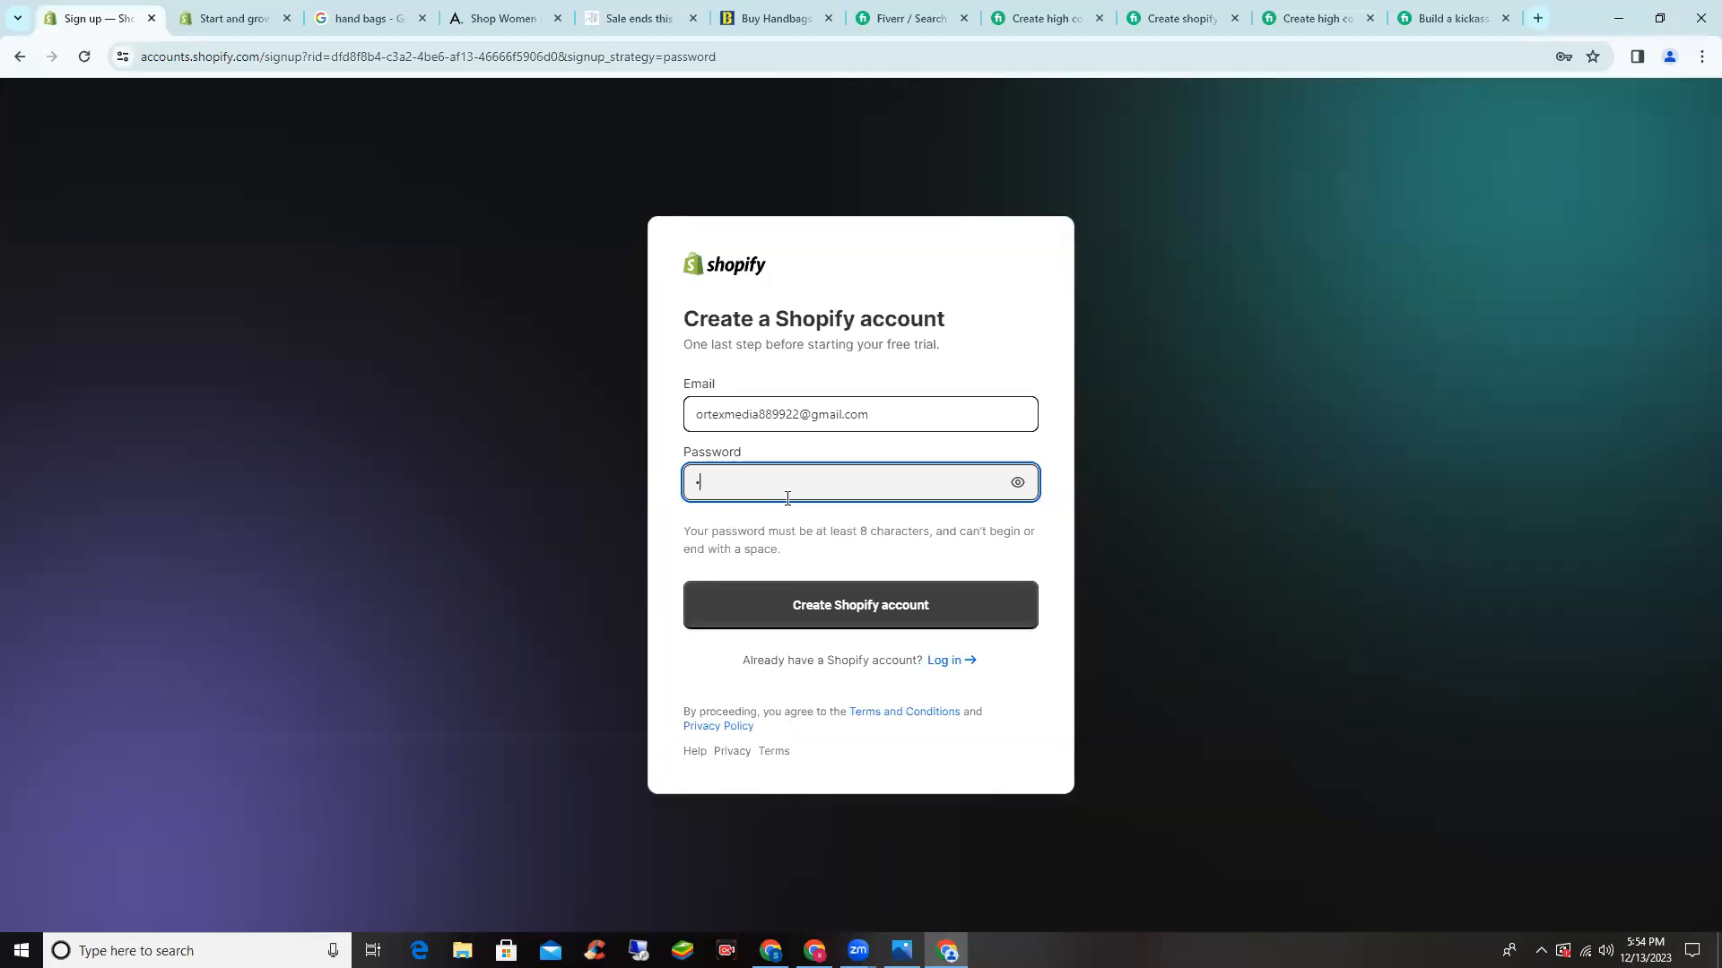
{"action": "type", "text": "•••••••••"}
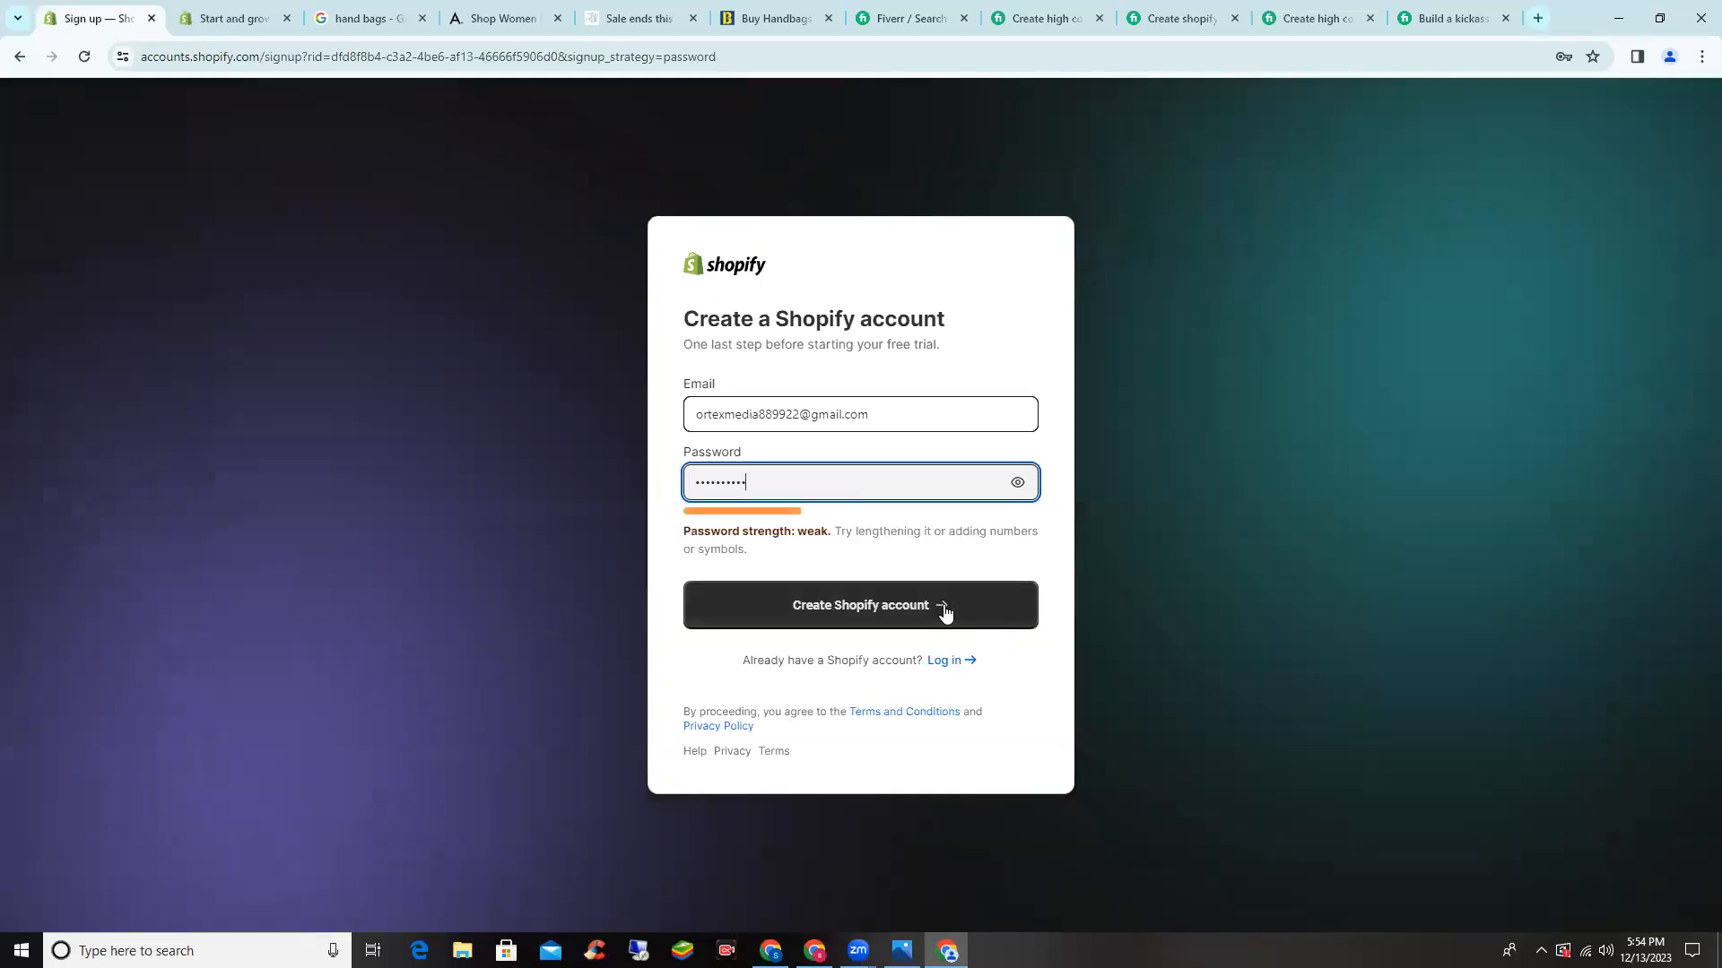
{"action": "left_click", "coordinate": [944, 613]}
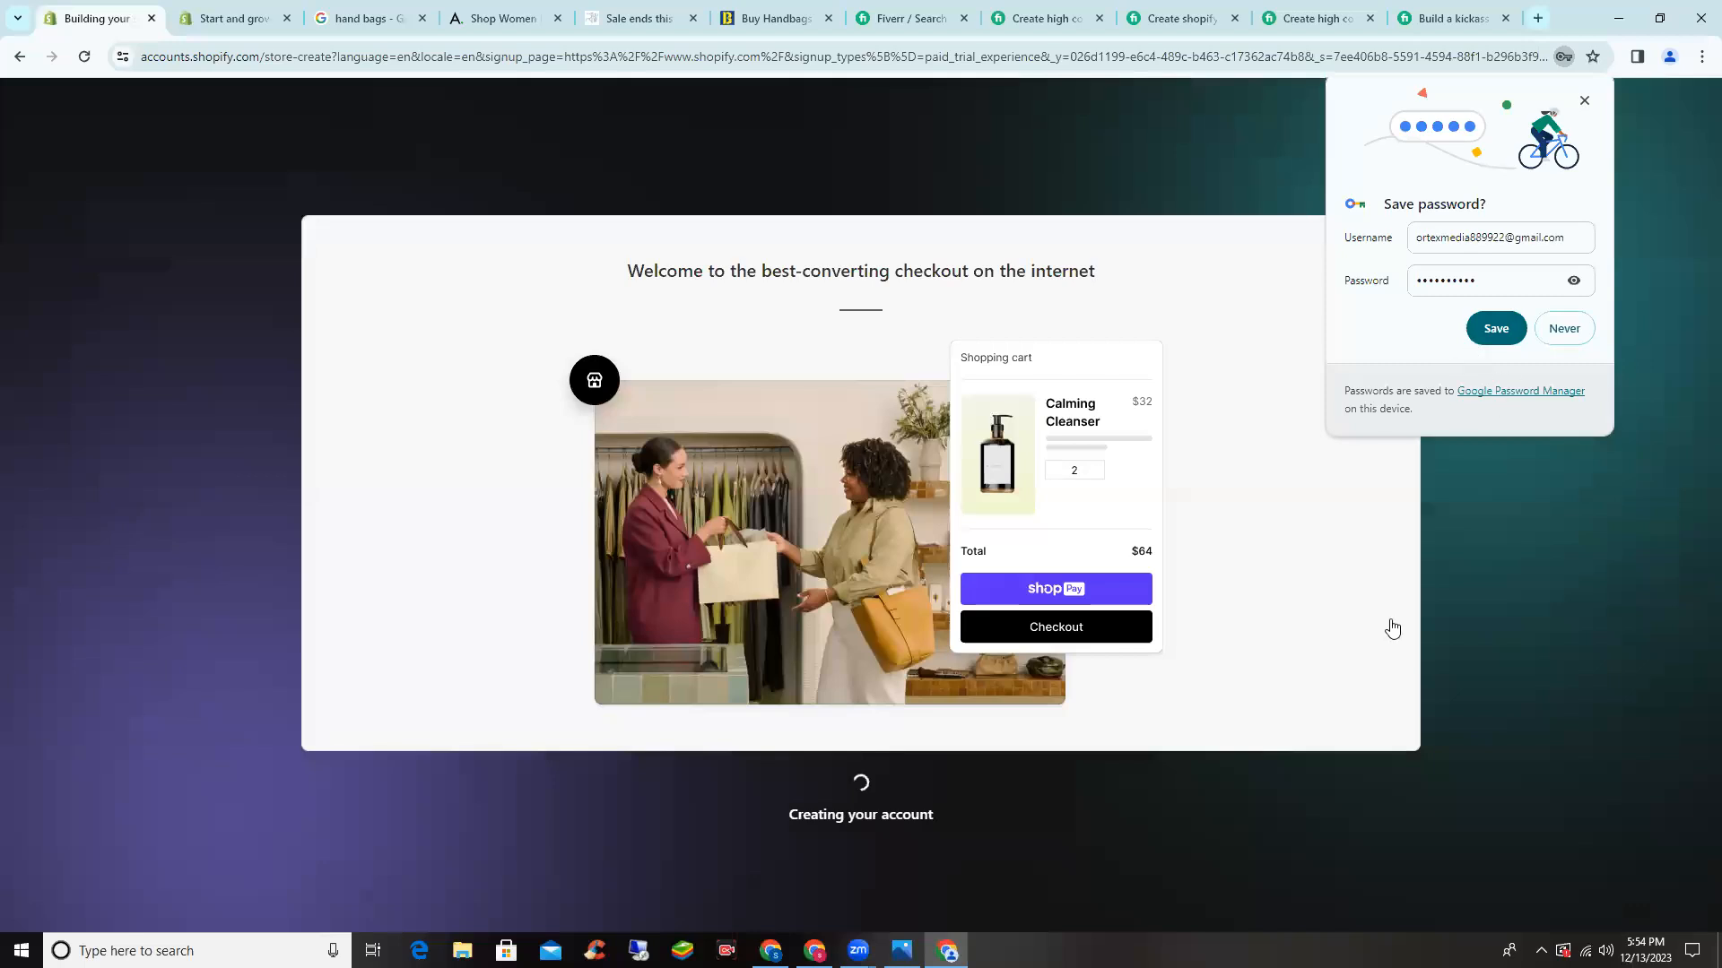
- Decline Chrome's save-password offer and bring up the Basic, Shopify and Advanced plan choices
{"action": "left_click", "coordinate": [1496, 329]}
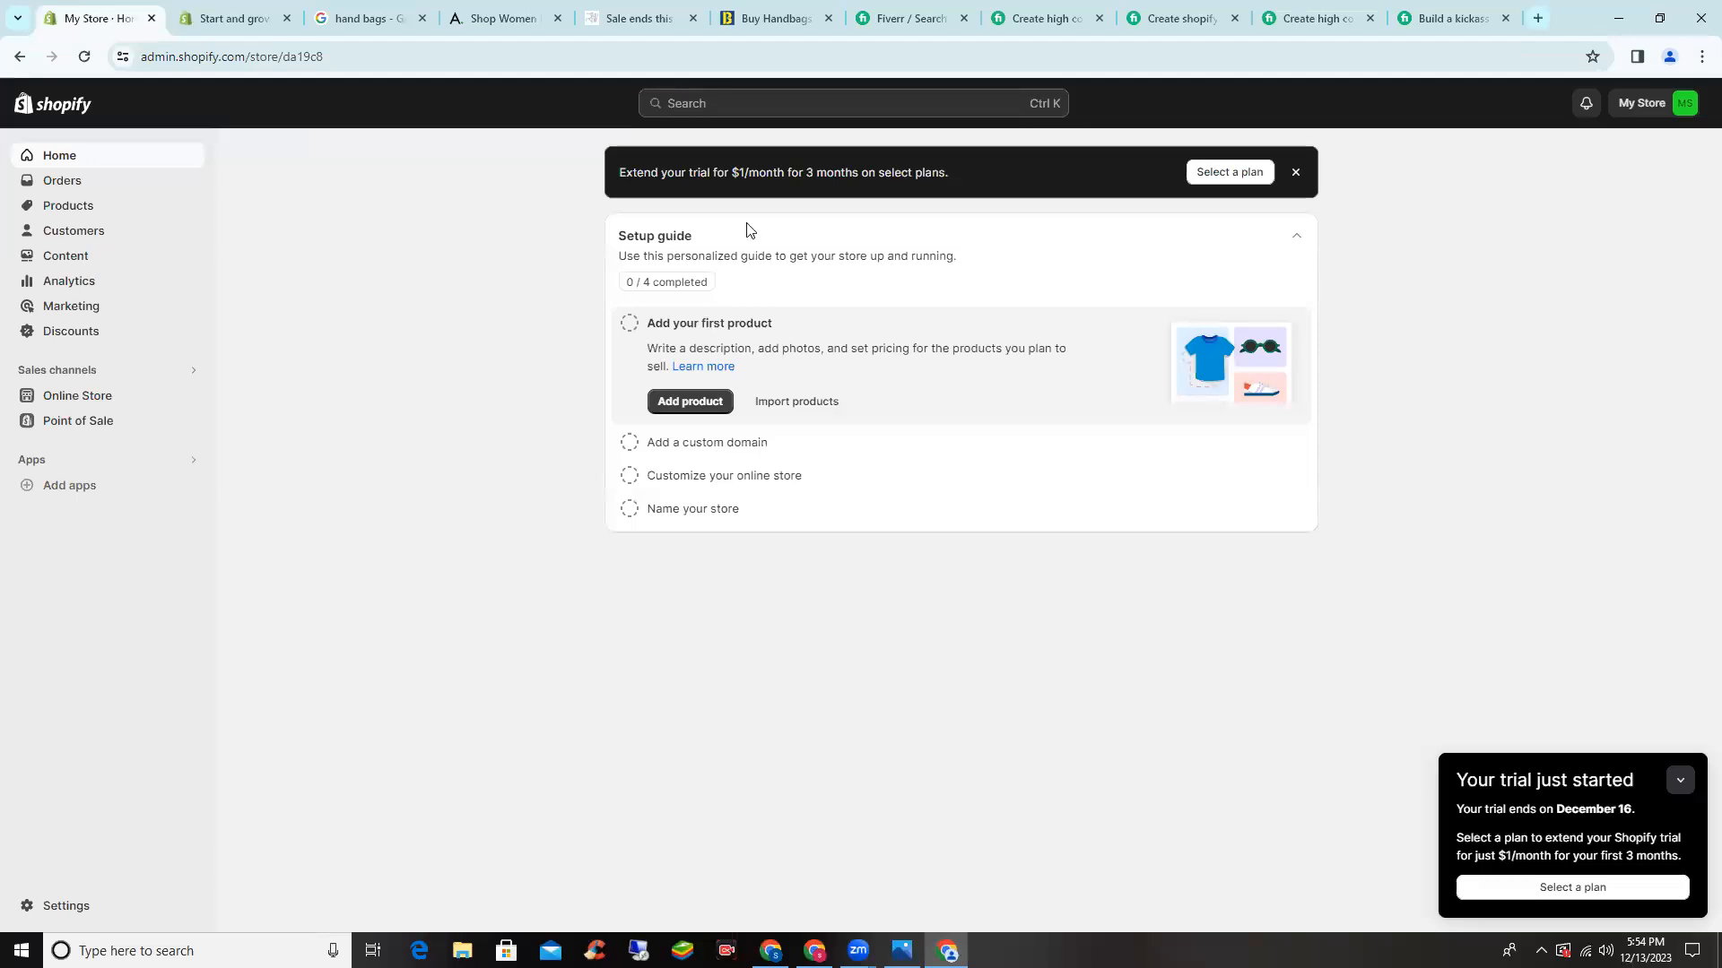
{"action": "left_click", "coordinate": [1230, 190]}
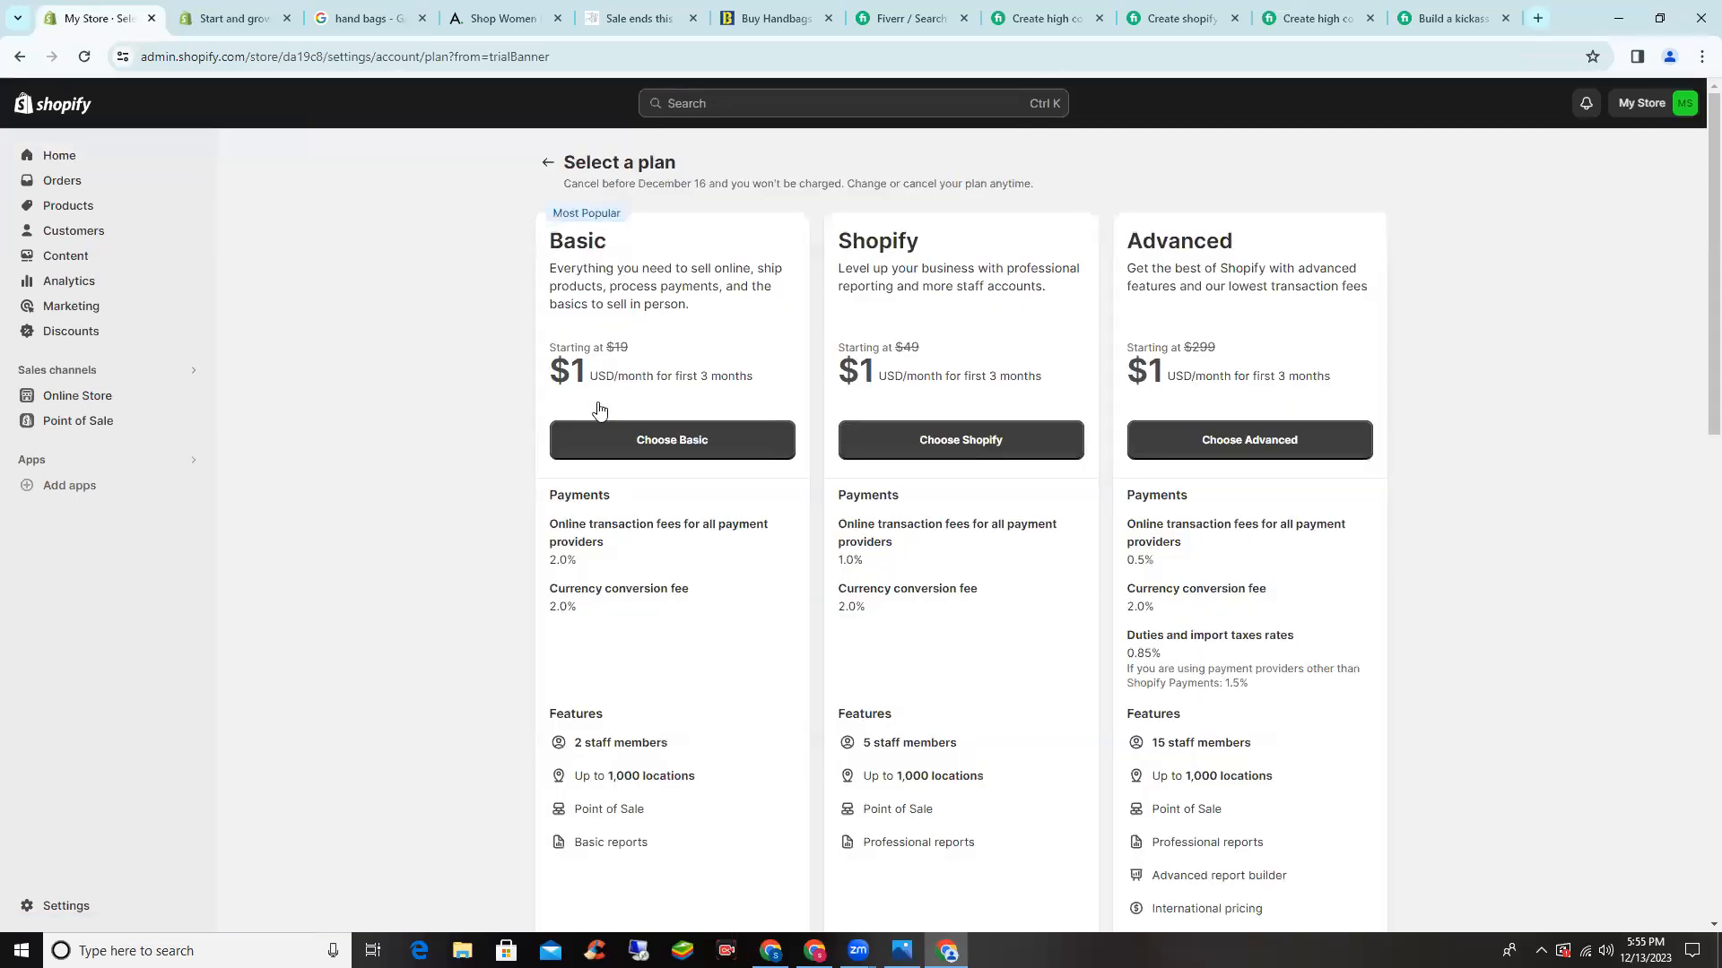
{"action": "left_click_drag", "start_coordinate": [556, 363], "coordinate": [776, 366]}
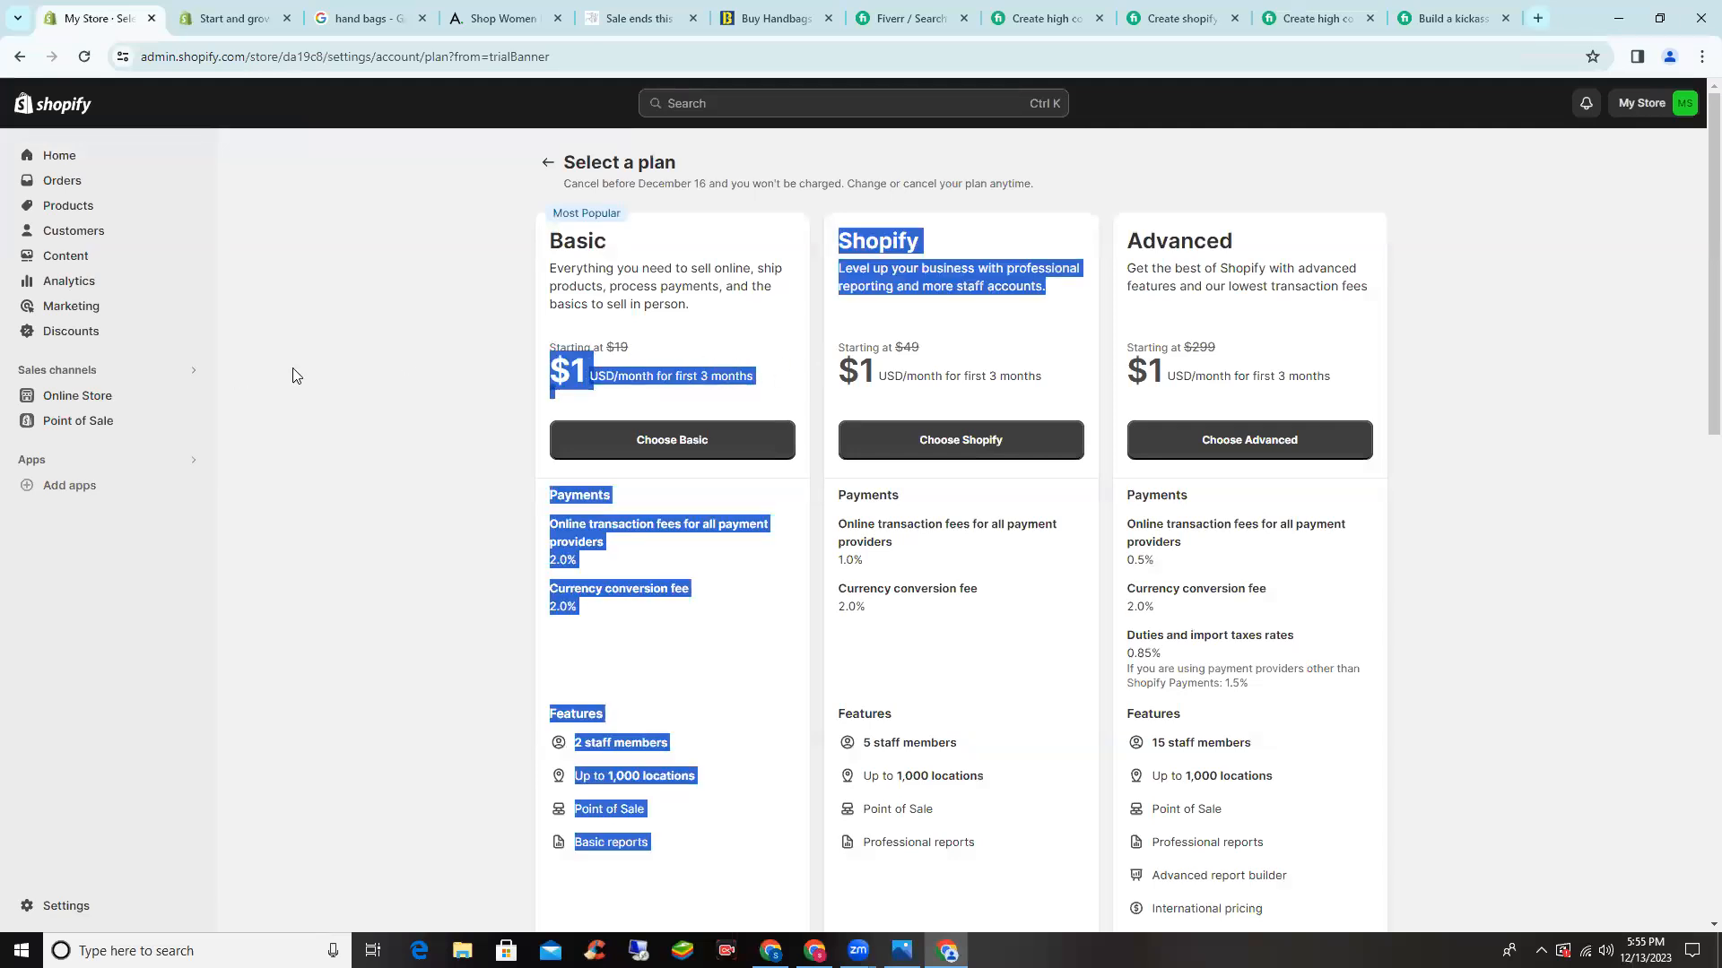
{"action": "left_click", "coordinate": [771, 384]}
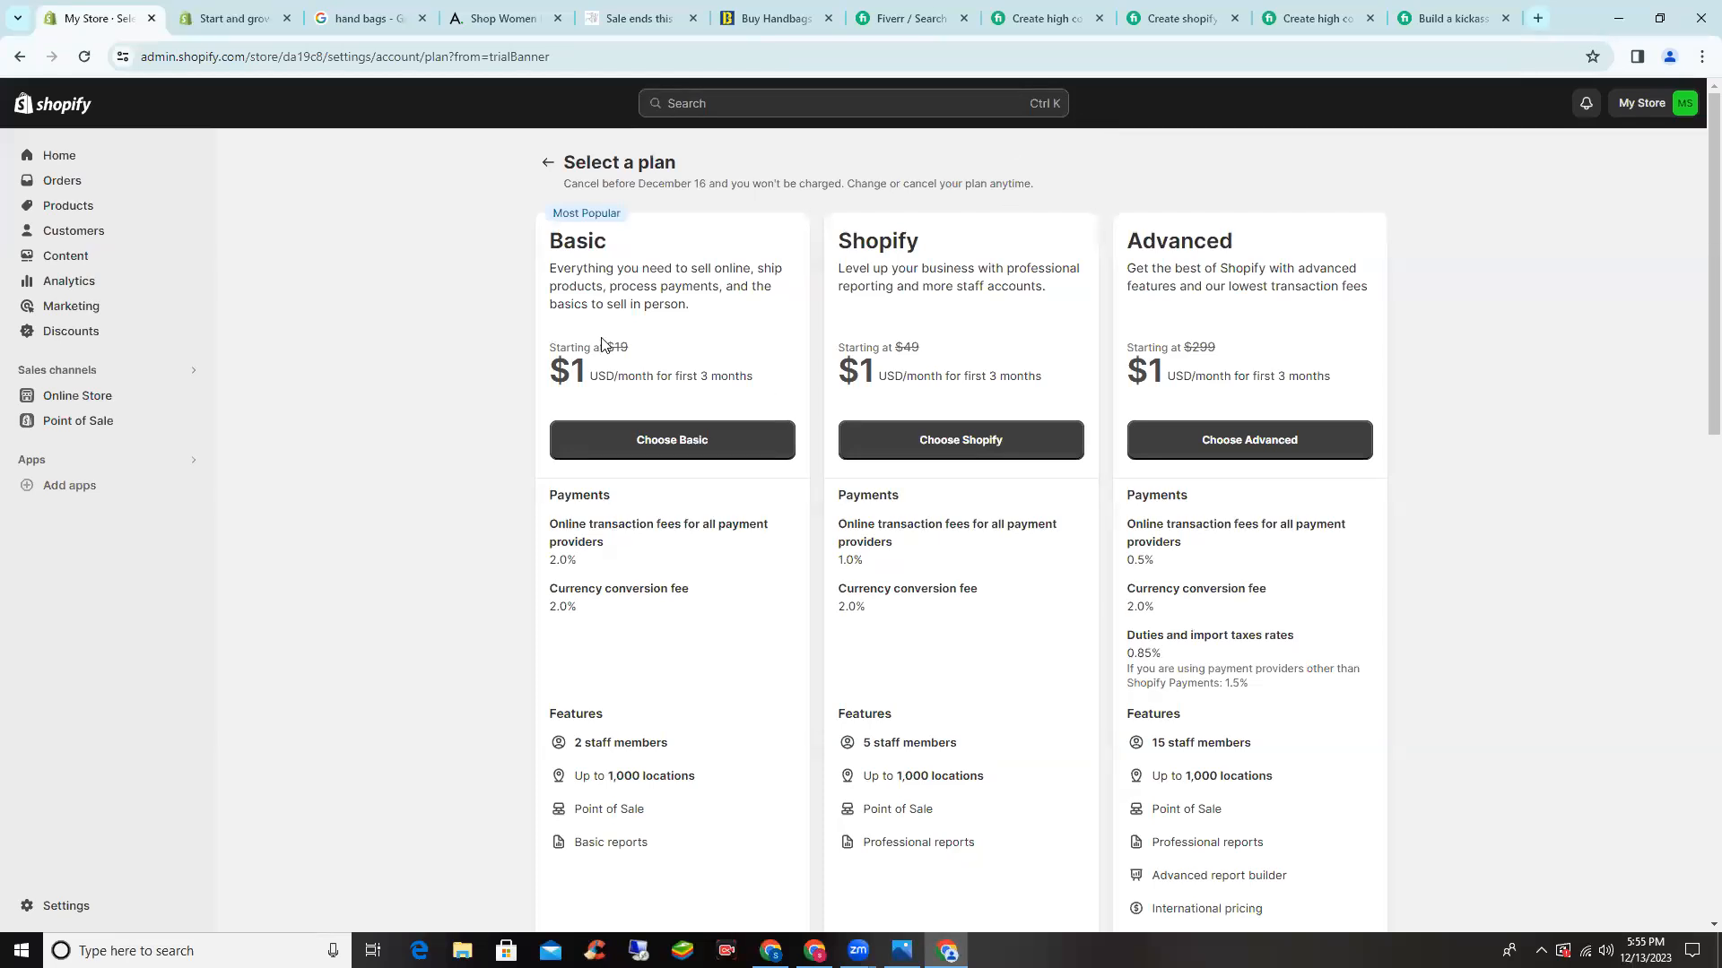
{"action": "scroll", "coordinate": [581, 346], "scroll_direction": "down", "scroll_amount": 1}
{"action": "scroll", "coordinate": [535, 346], "scroll_direction": "down", "scroll_amount": 1}
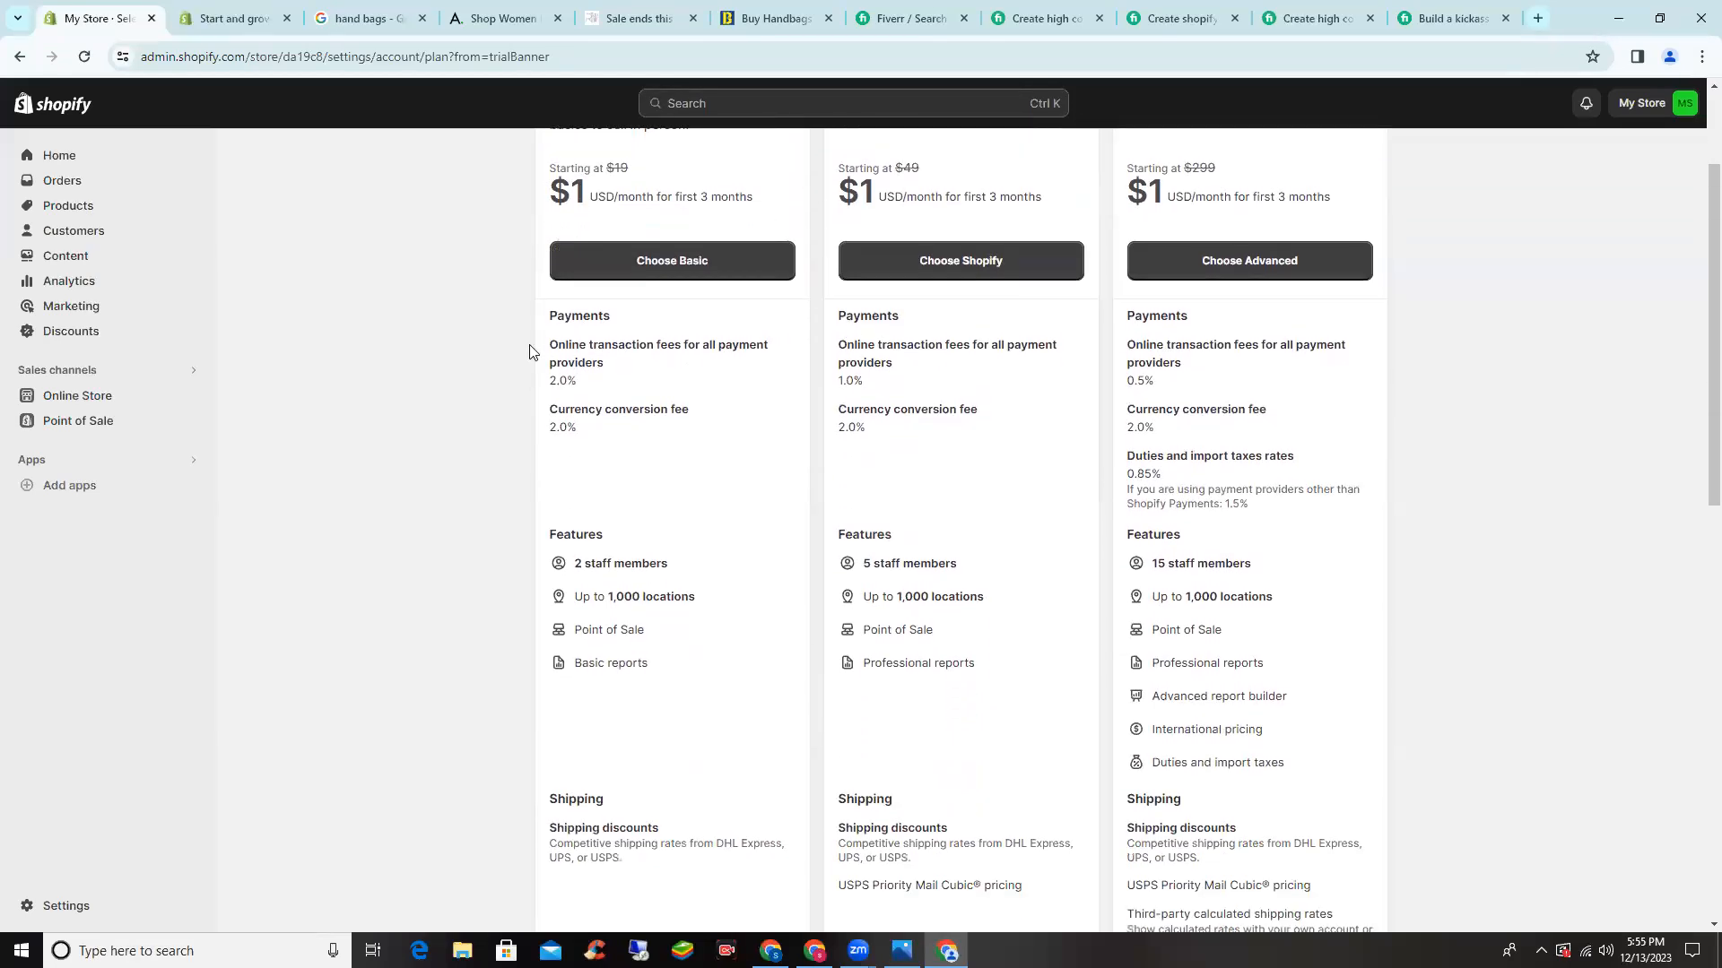
{"action": "scroll", "coordinate": [529, 352], "scroll_direction": "down", "scroll_amount": 3}
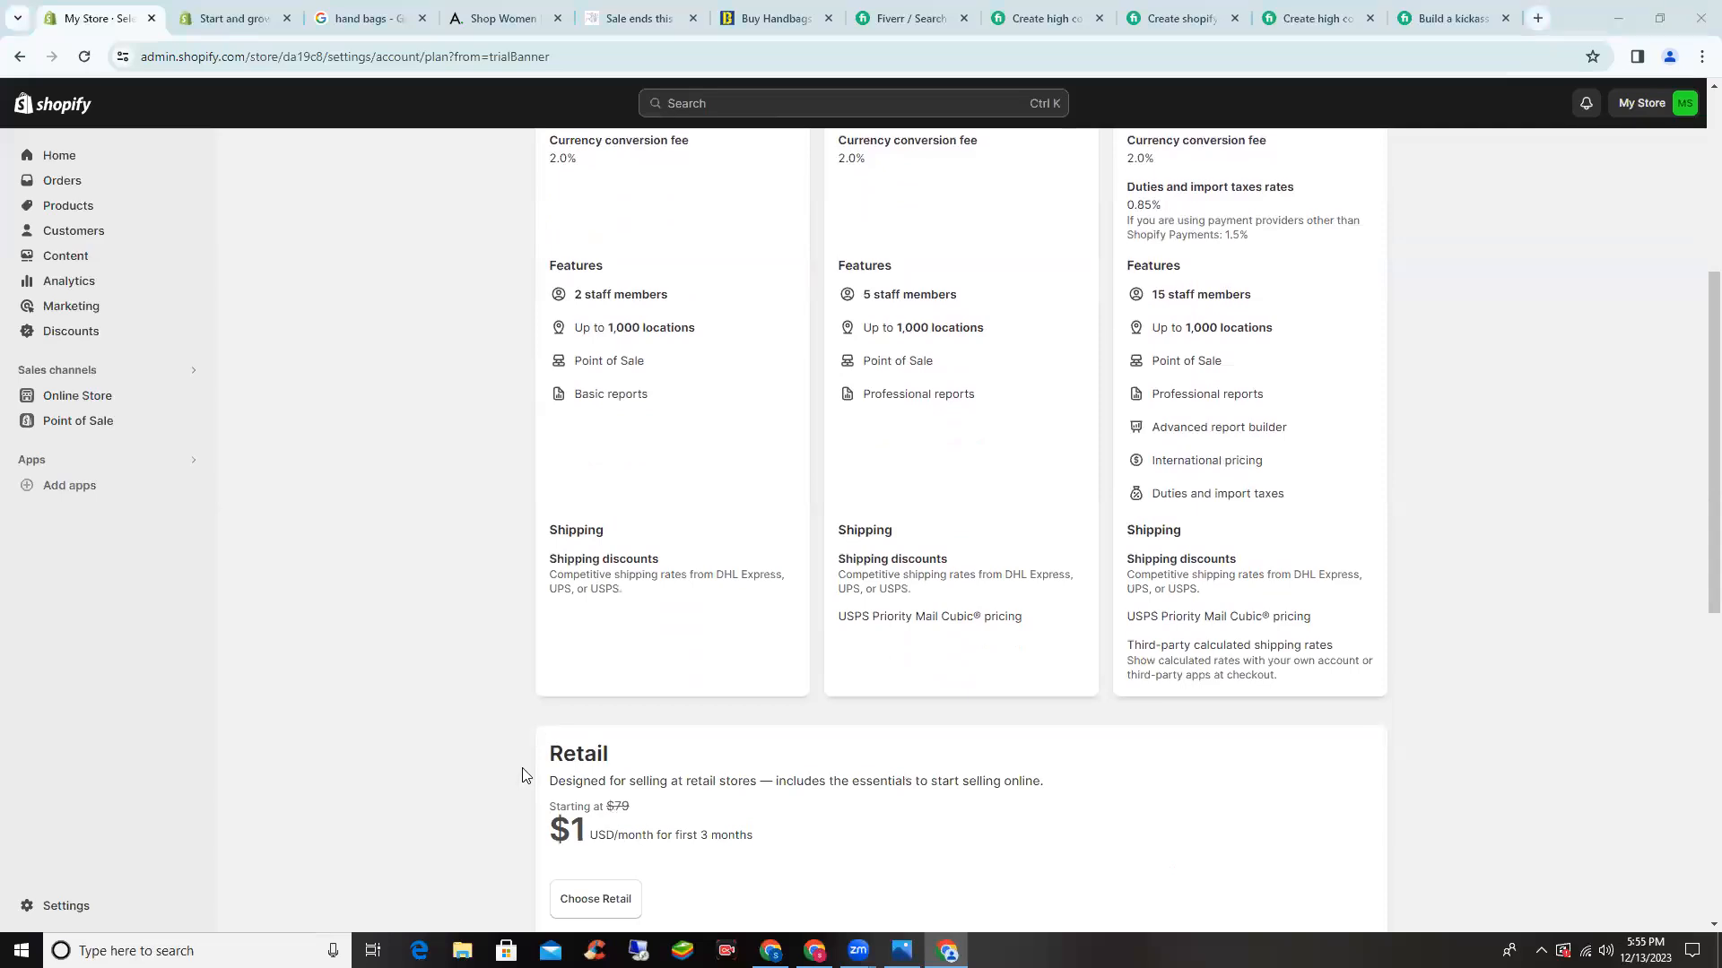
{"action": "scroll", "coordinate": [150, 739], "scroll_direction": "down", "scroll_amount": 5}
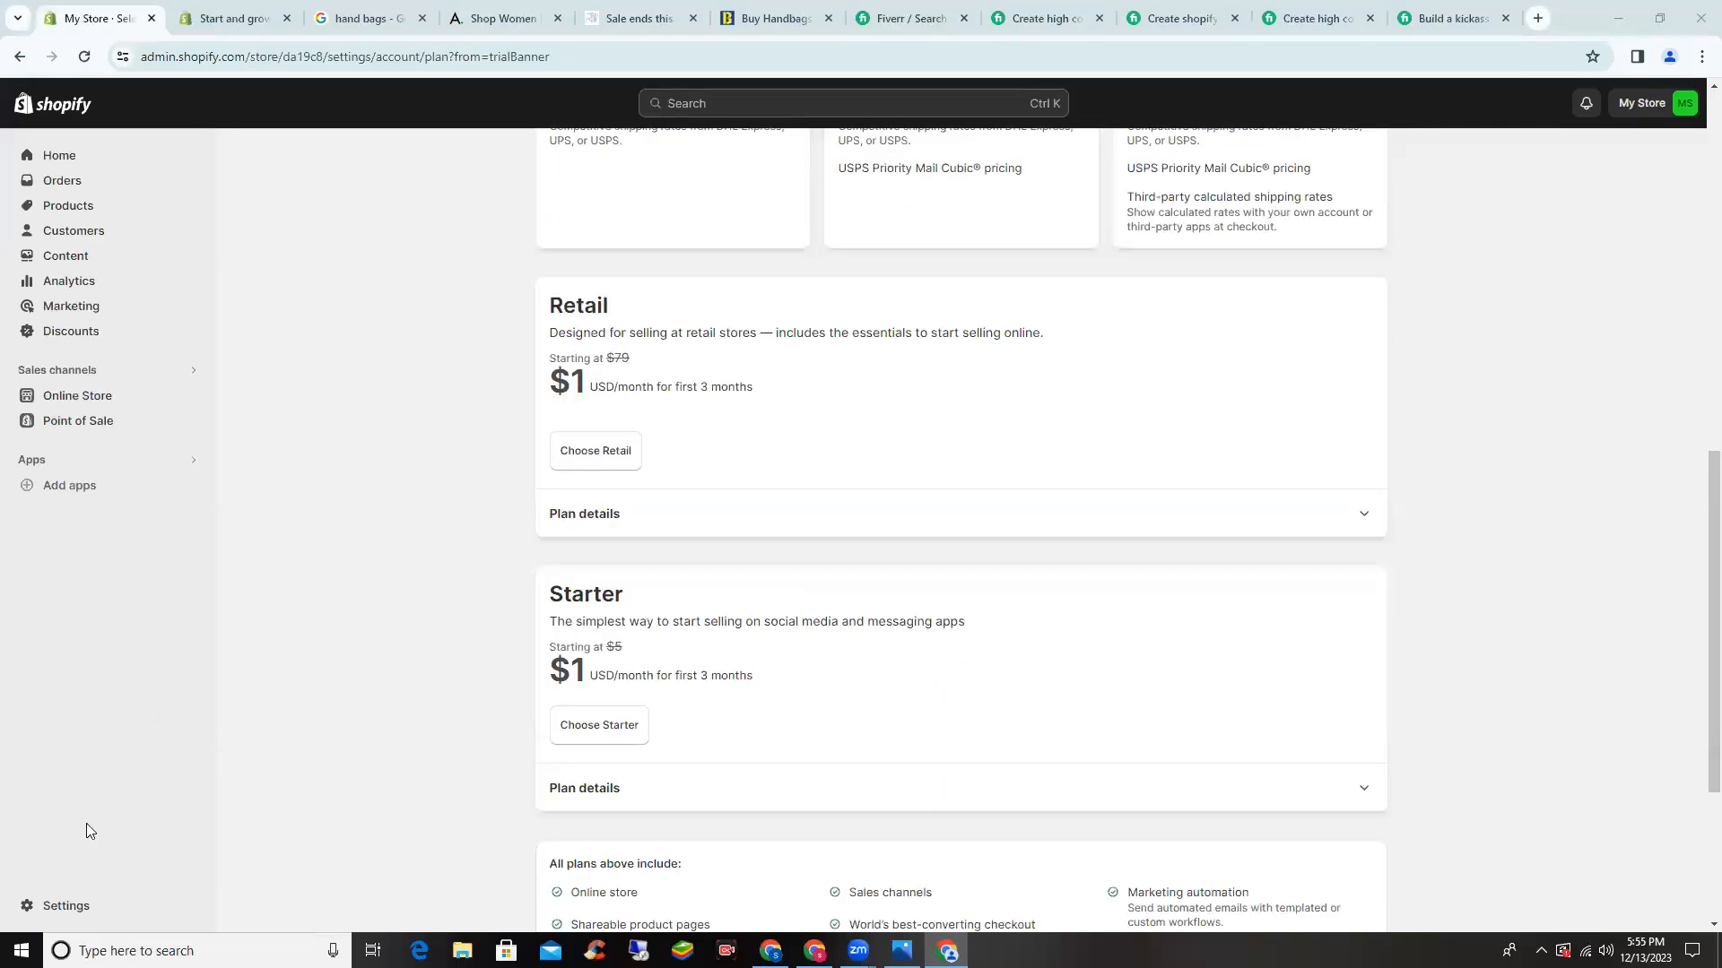
- In the store profile settings, replace the store name My Store with Haseeb Traders
{"action": "left_click", "coordinate": [124, 908]}
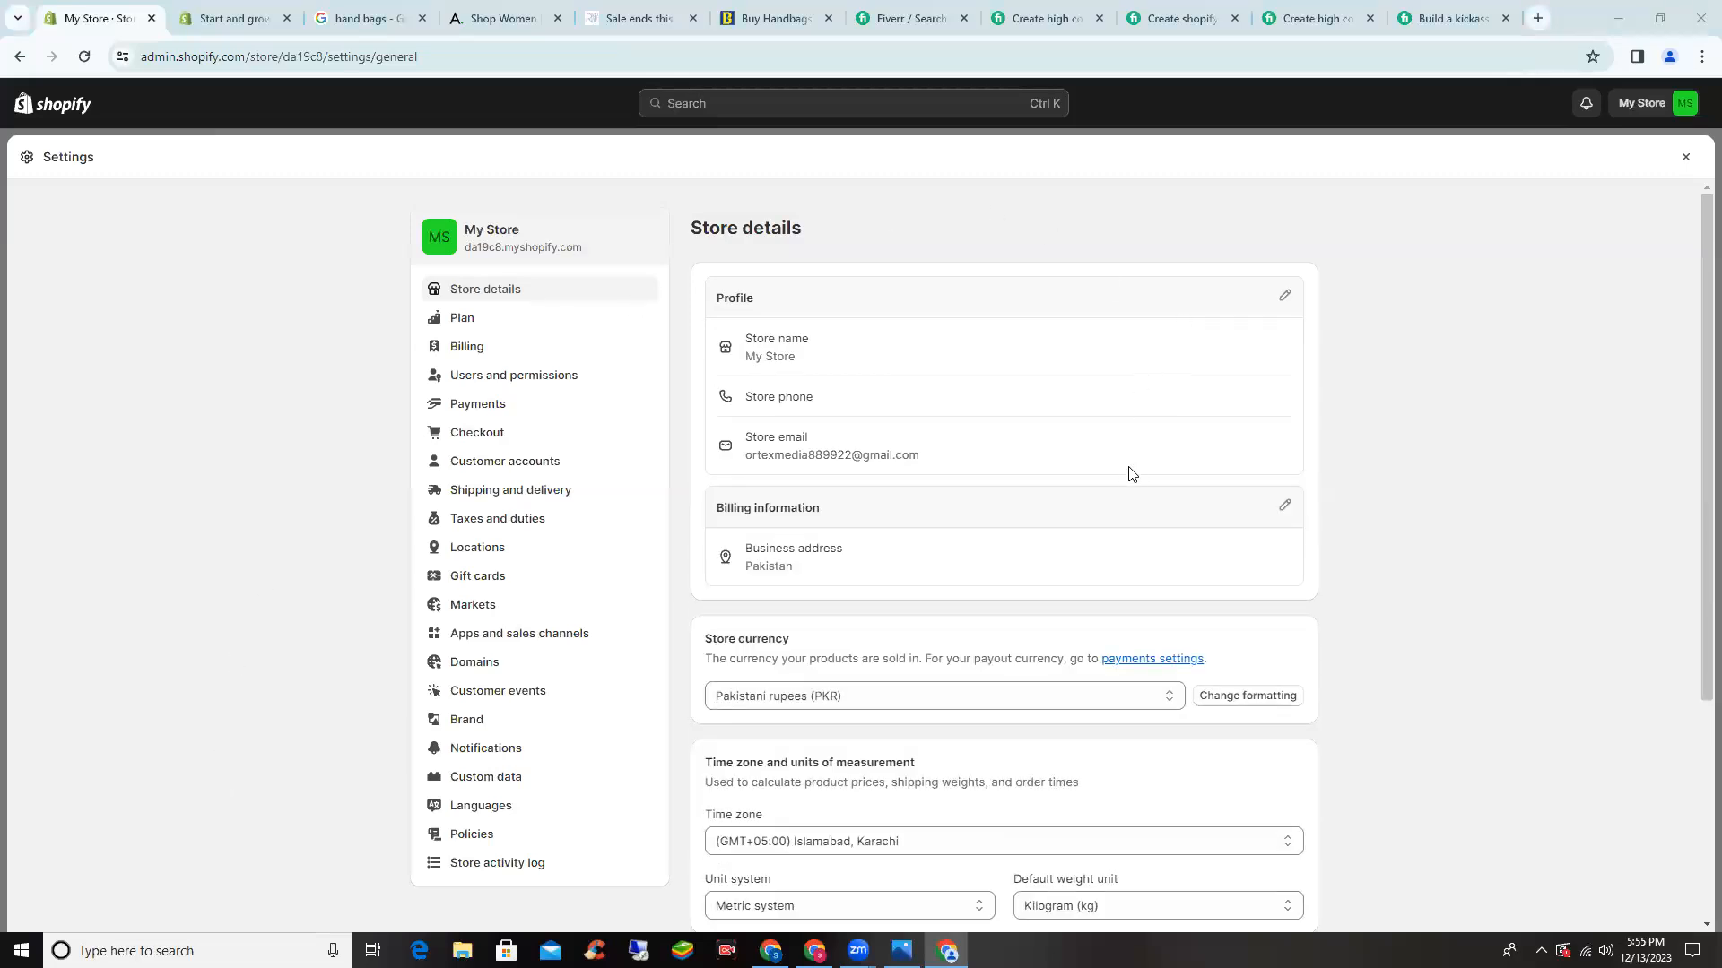
{"action": "left_click", "coordinate": [1285, 297]}
{"action": "left_click_drag", "start_coordinate": [654, 460], "coordinate": [570, 419]}
{"action": "key", "text": "BackSpace"}
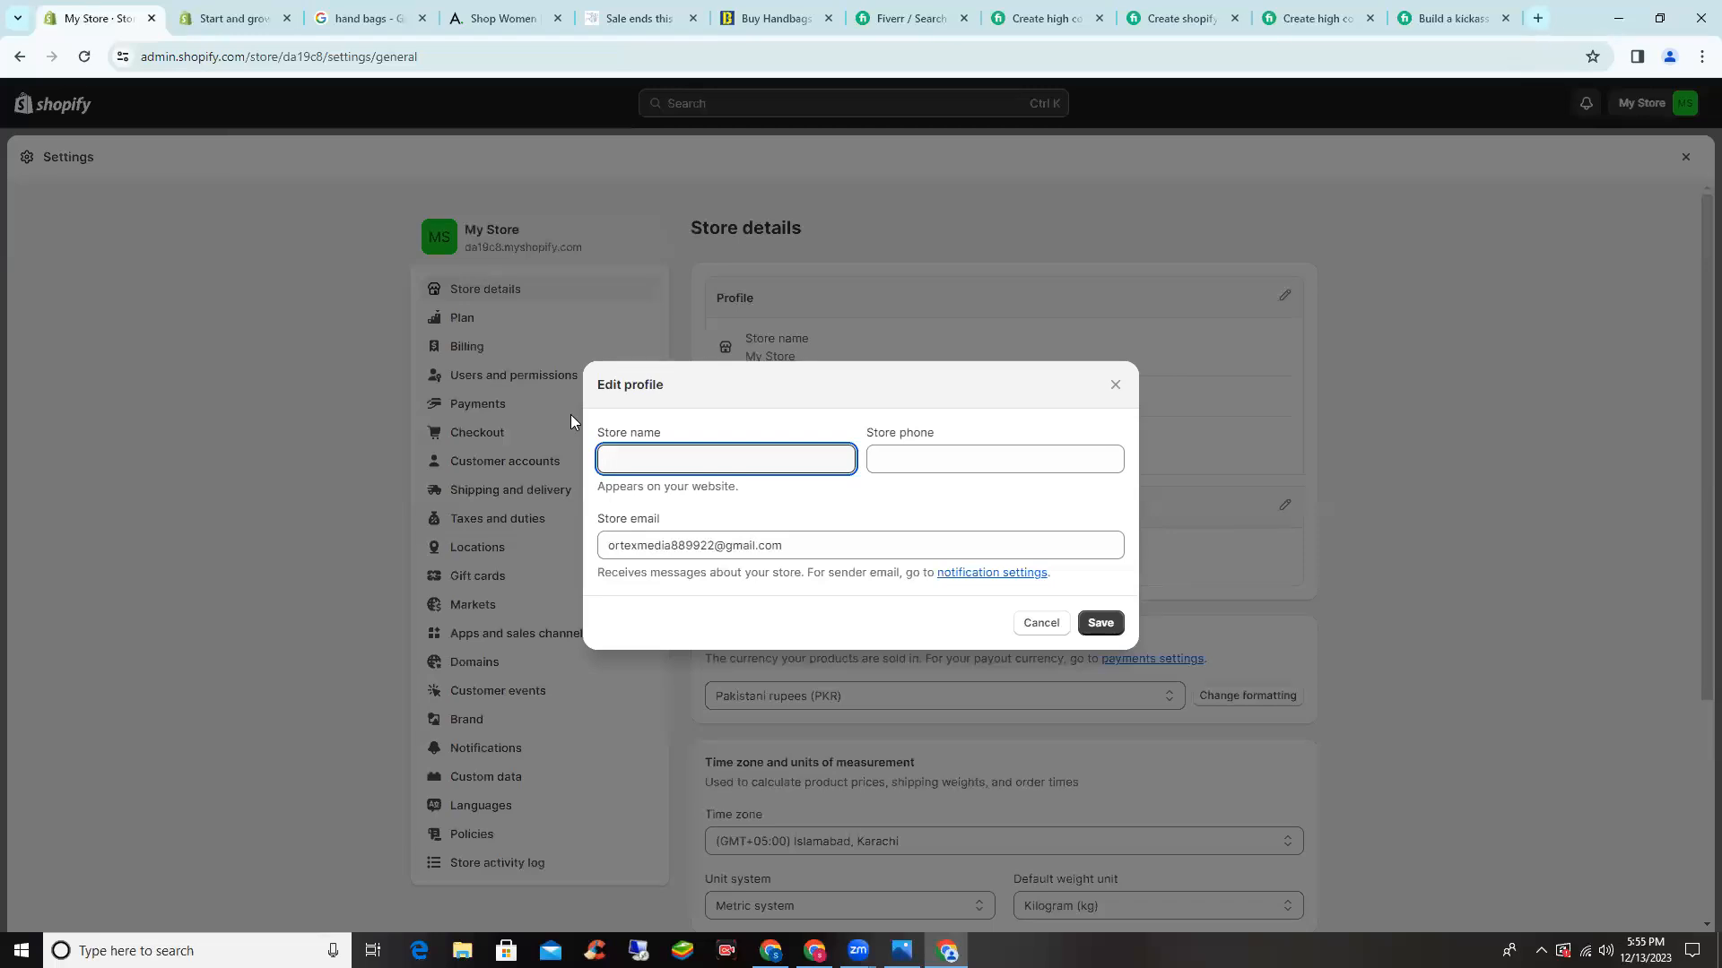
{"action": "type", "text": "Haseeb Traders"}
- Enter the store's phone number and save the updated profile
{"action": "left_click", "coordinate": [949, 450]}
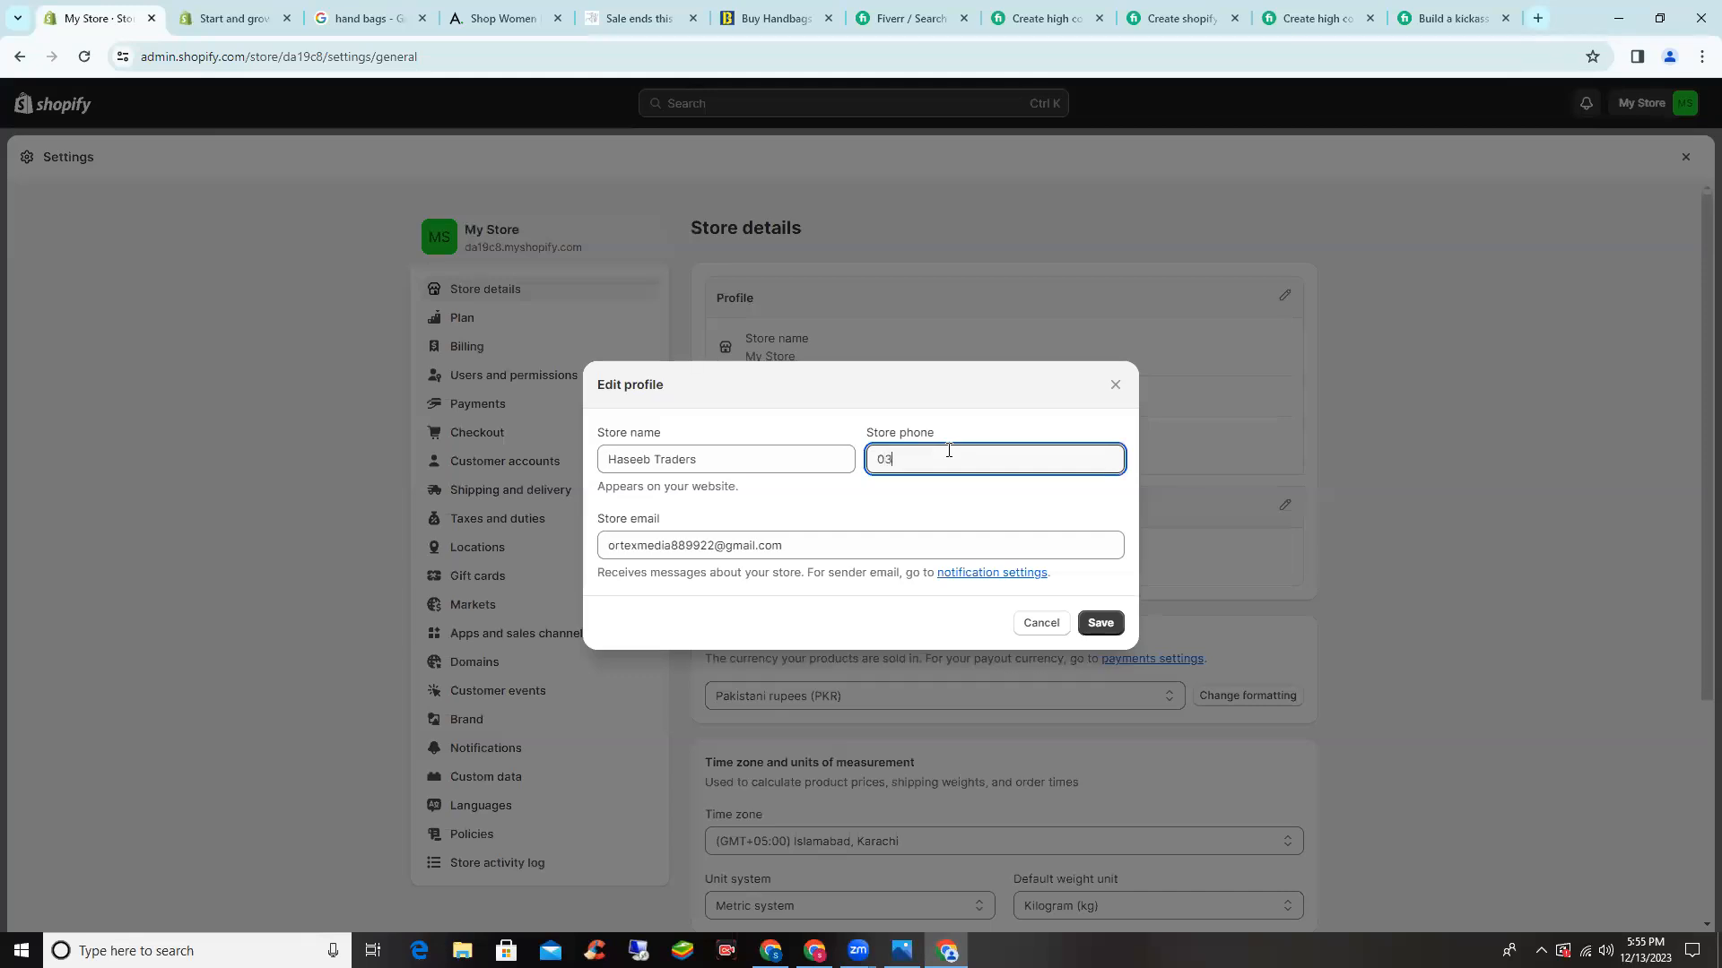
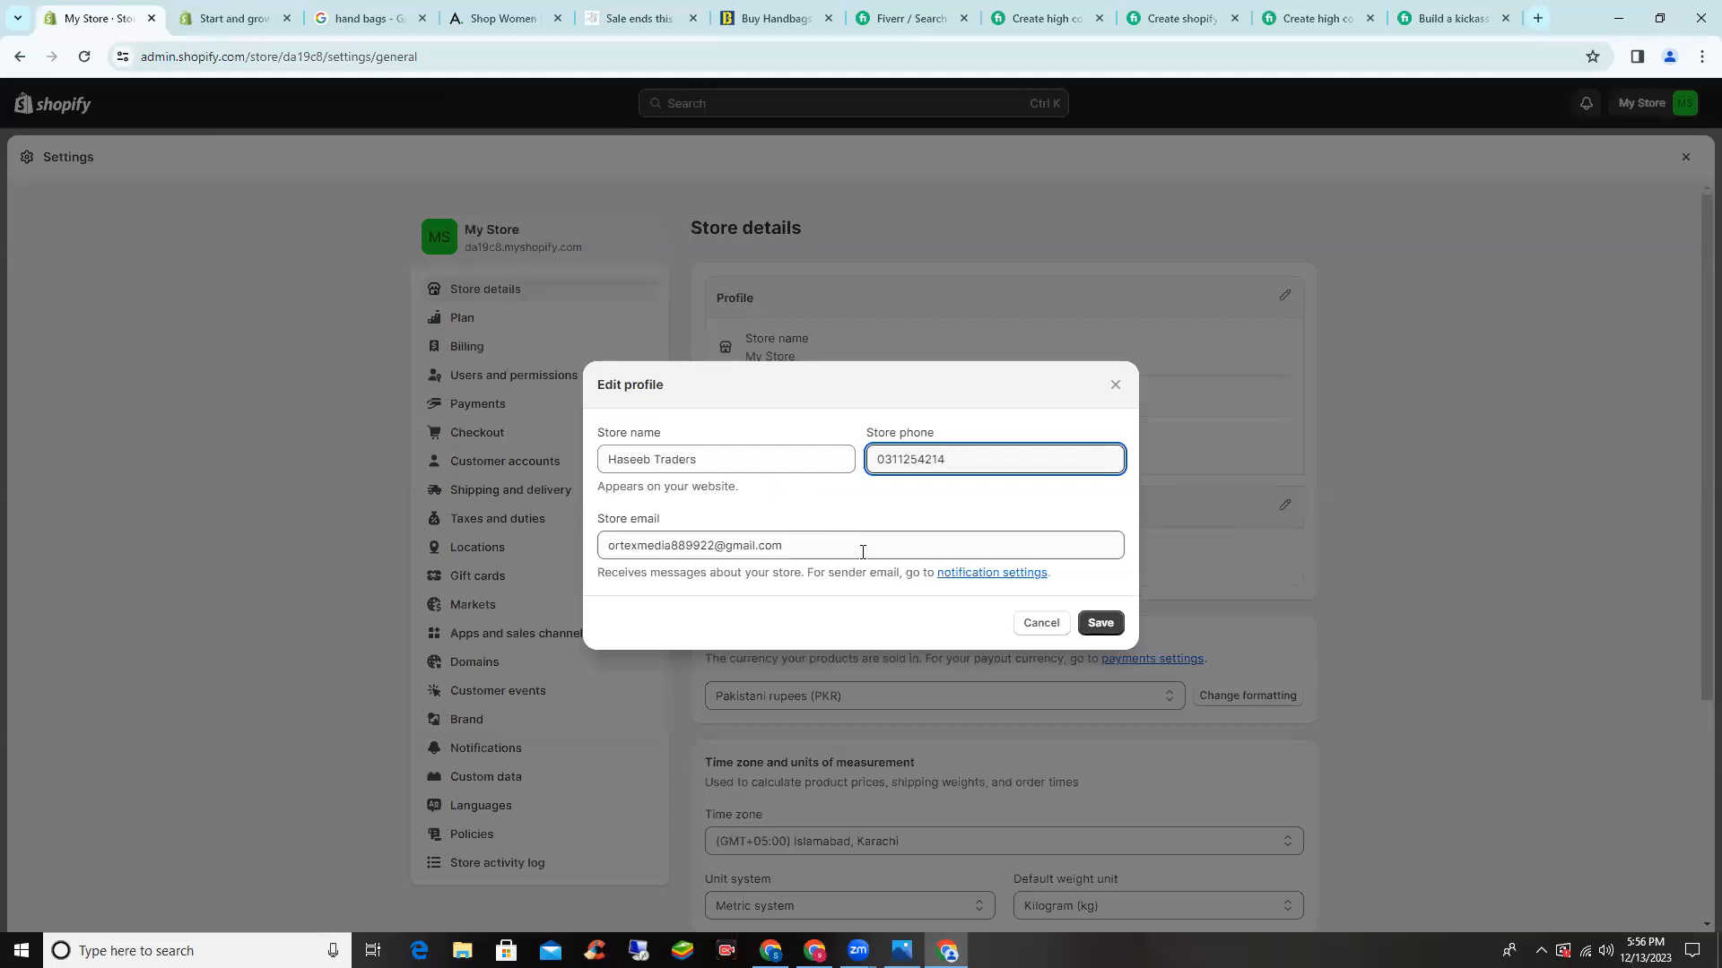
{"action": "left_click", "coordinate": [942, 838]}
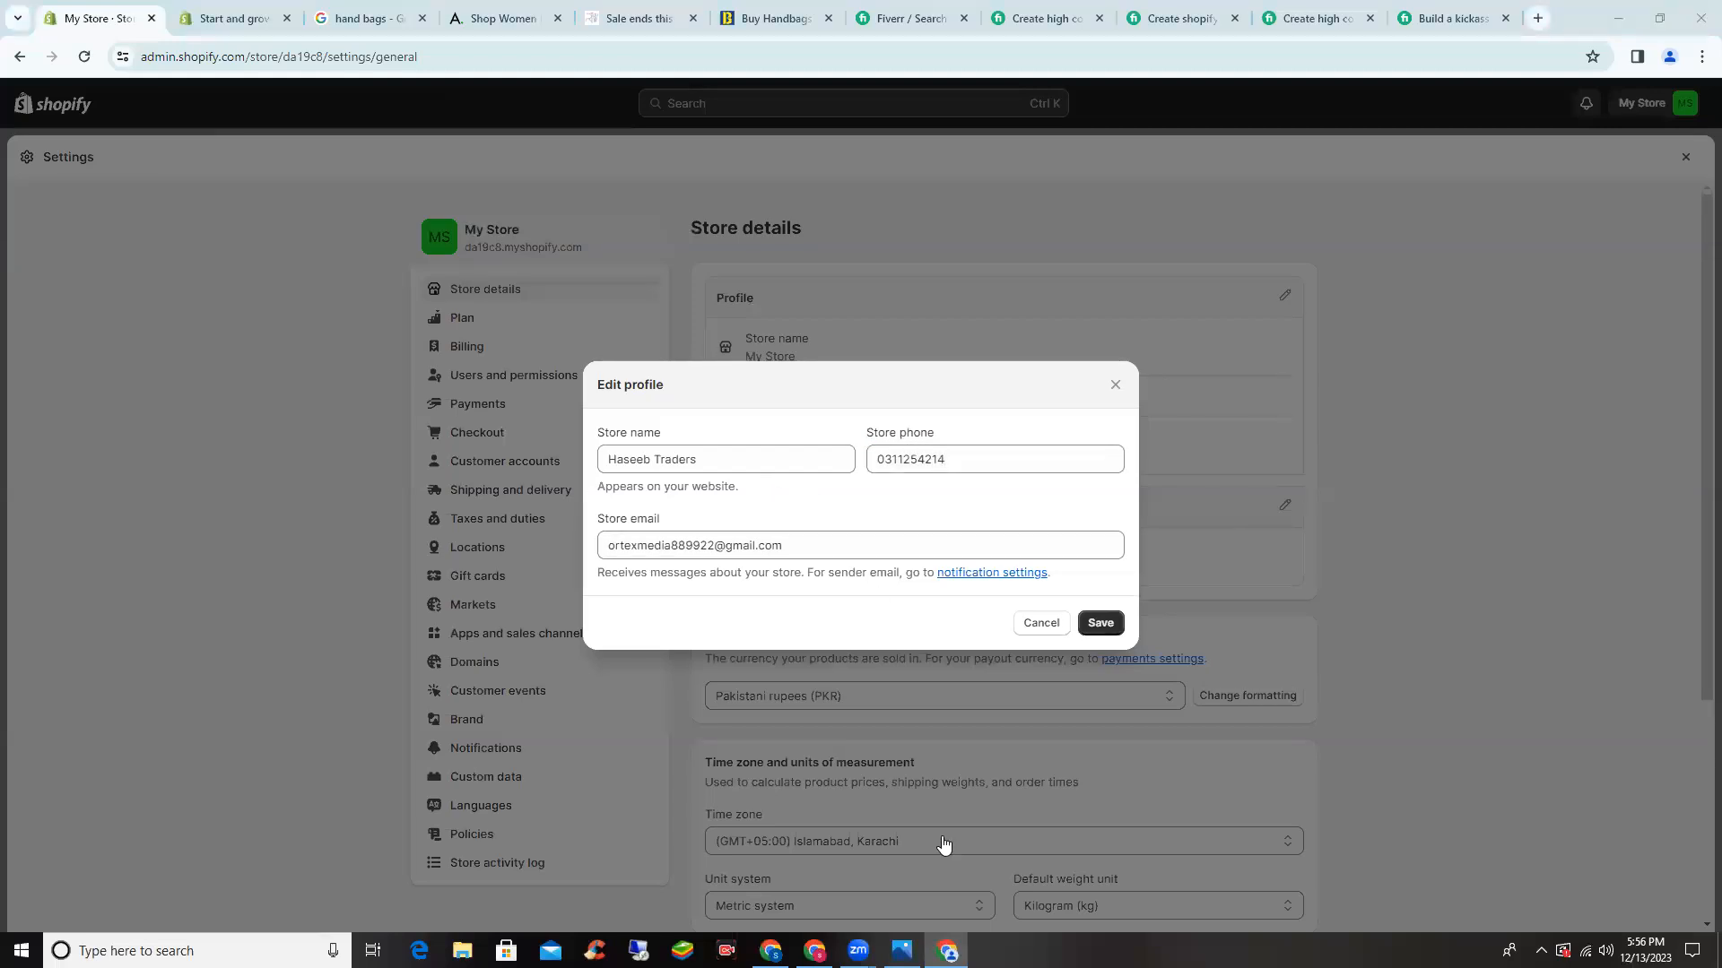
{"action": "left_click", "coordinate": [1105, 625]}
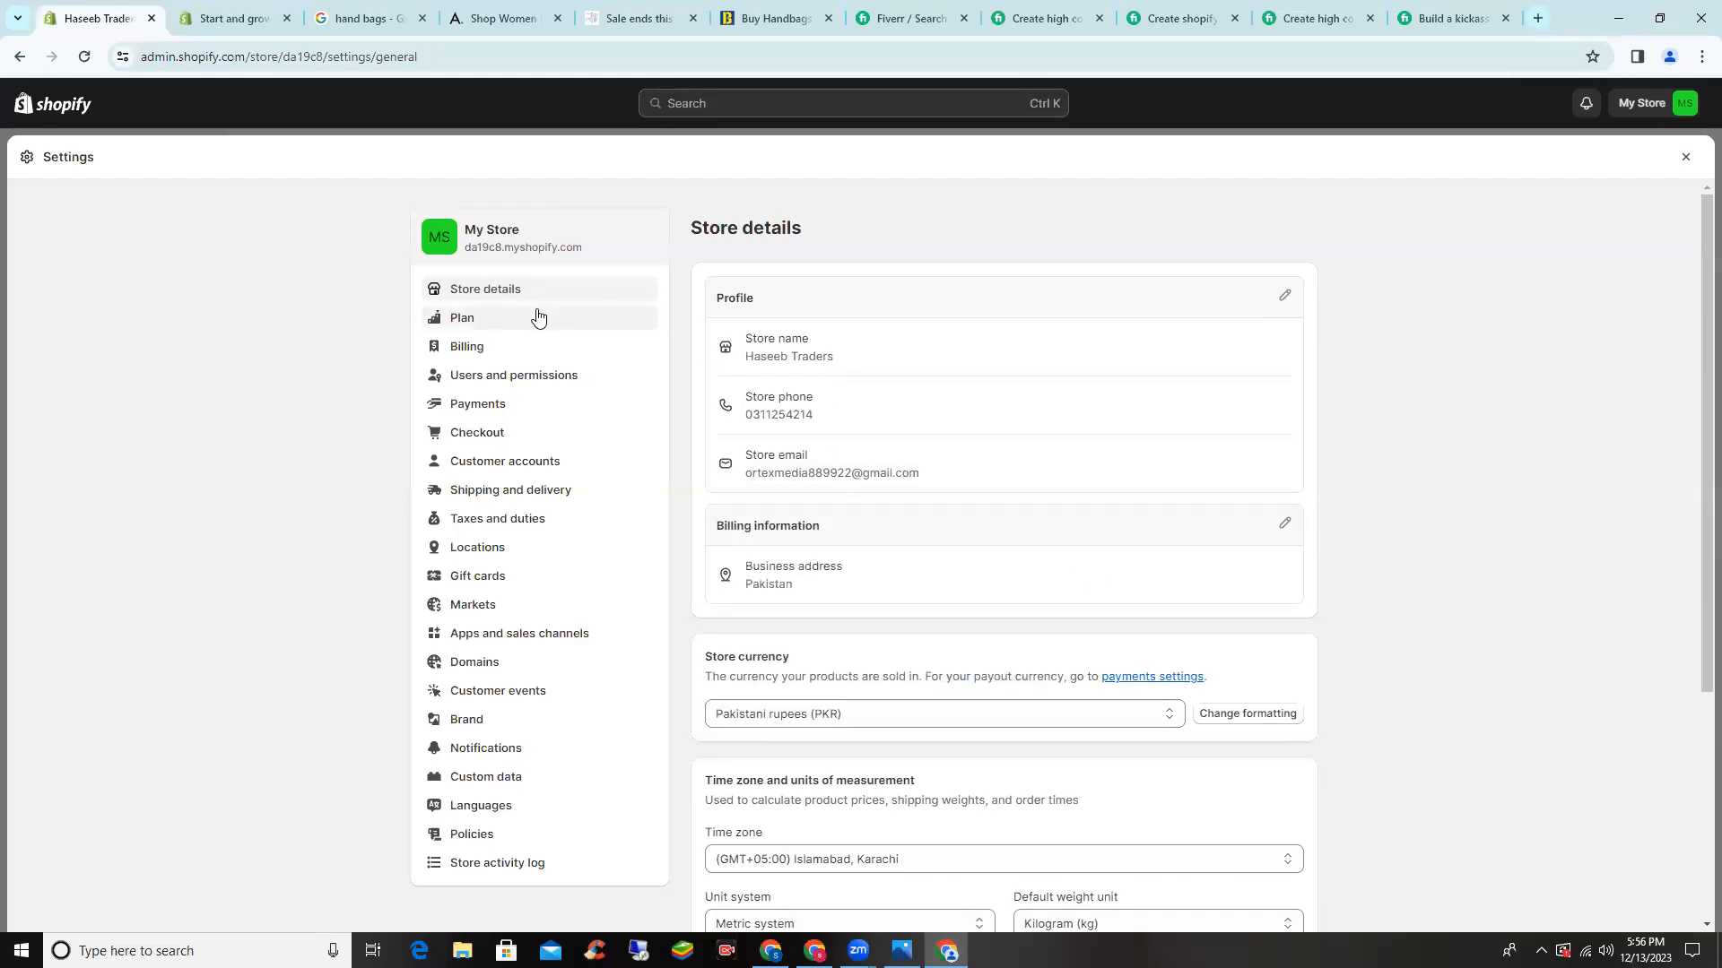
- Bring up the store's Plan details in Settings
{"action": "scroll", "coordinate": [532, 619], "scroll_direction": "down", "scroll_amount": 1}
{"action": "scroll", "coordinate": [527, 631], "scroll_direction": "up", "scroll_amount": 1}
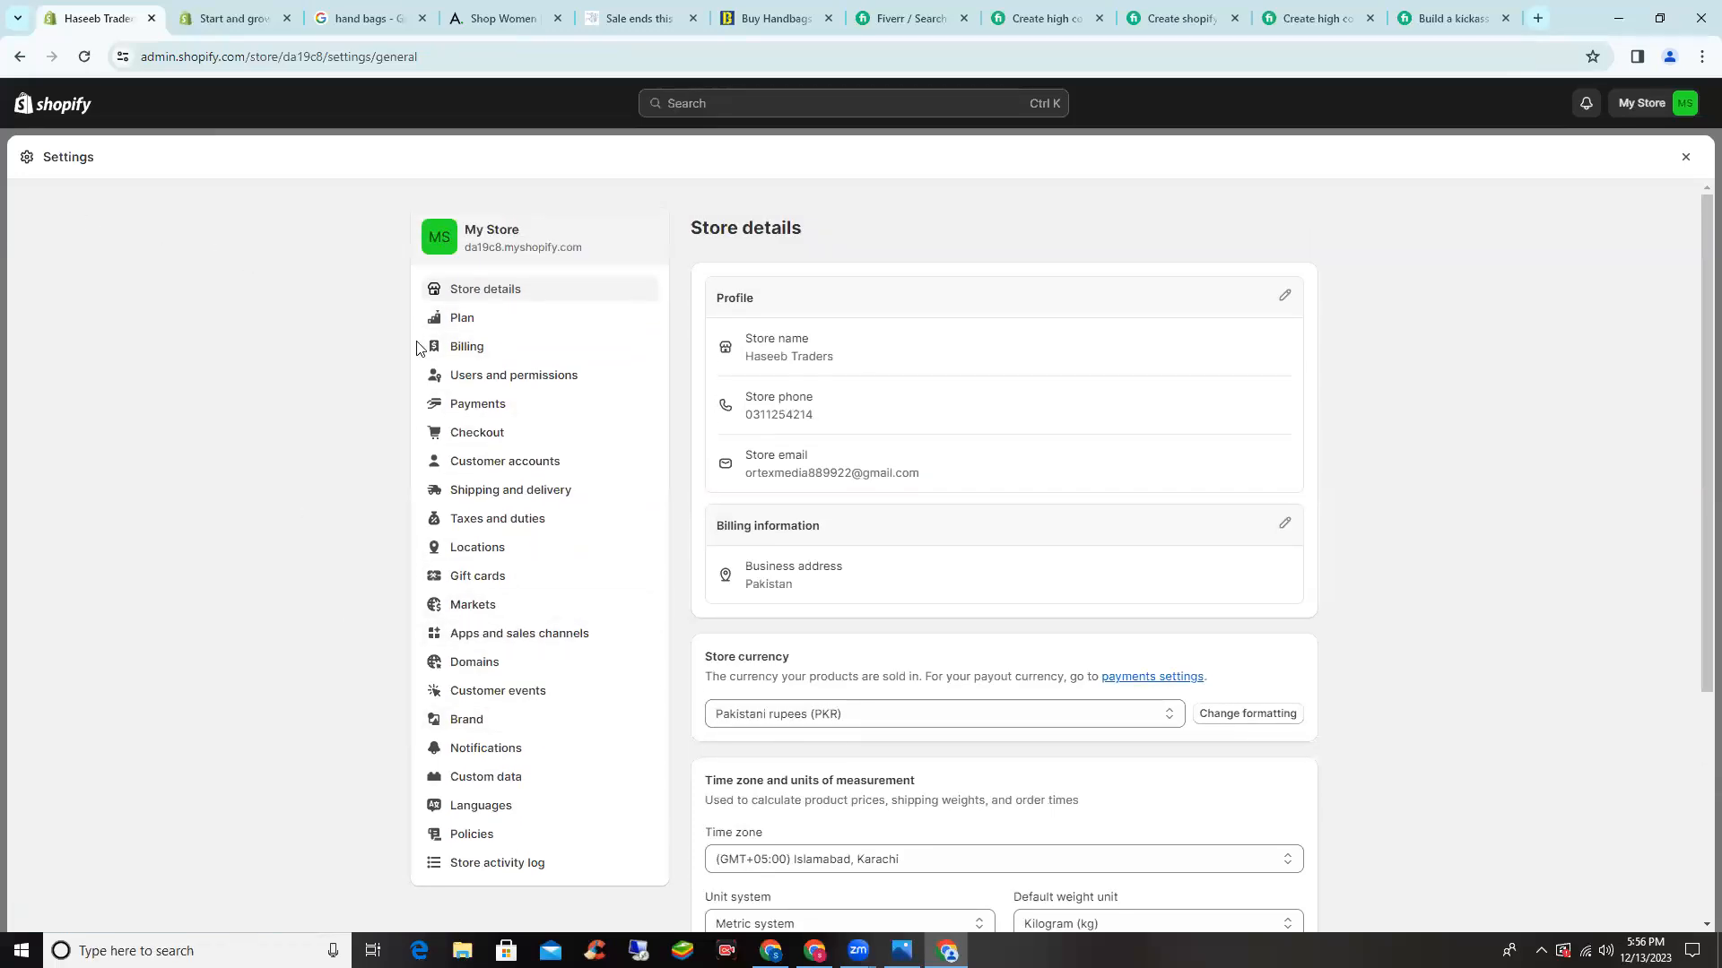
{"action": "left_click", "coordinate": [470, 331]}
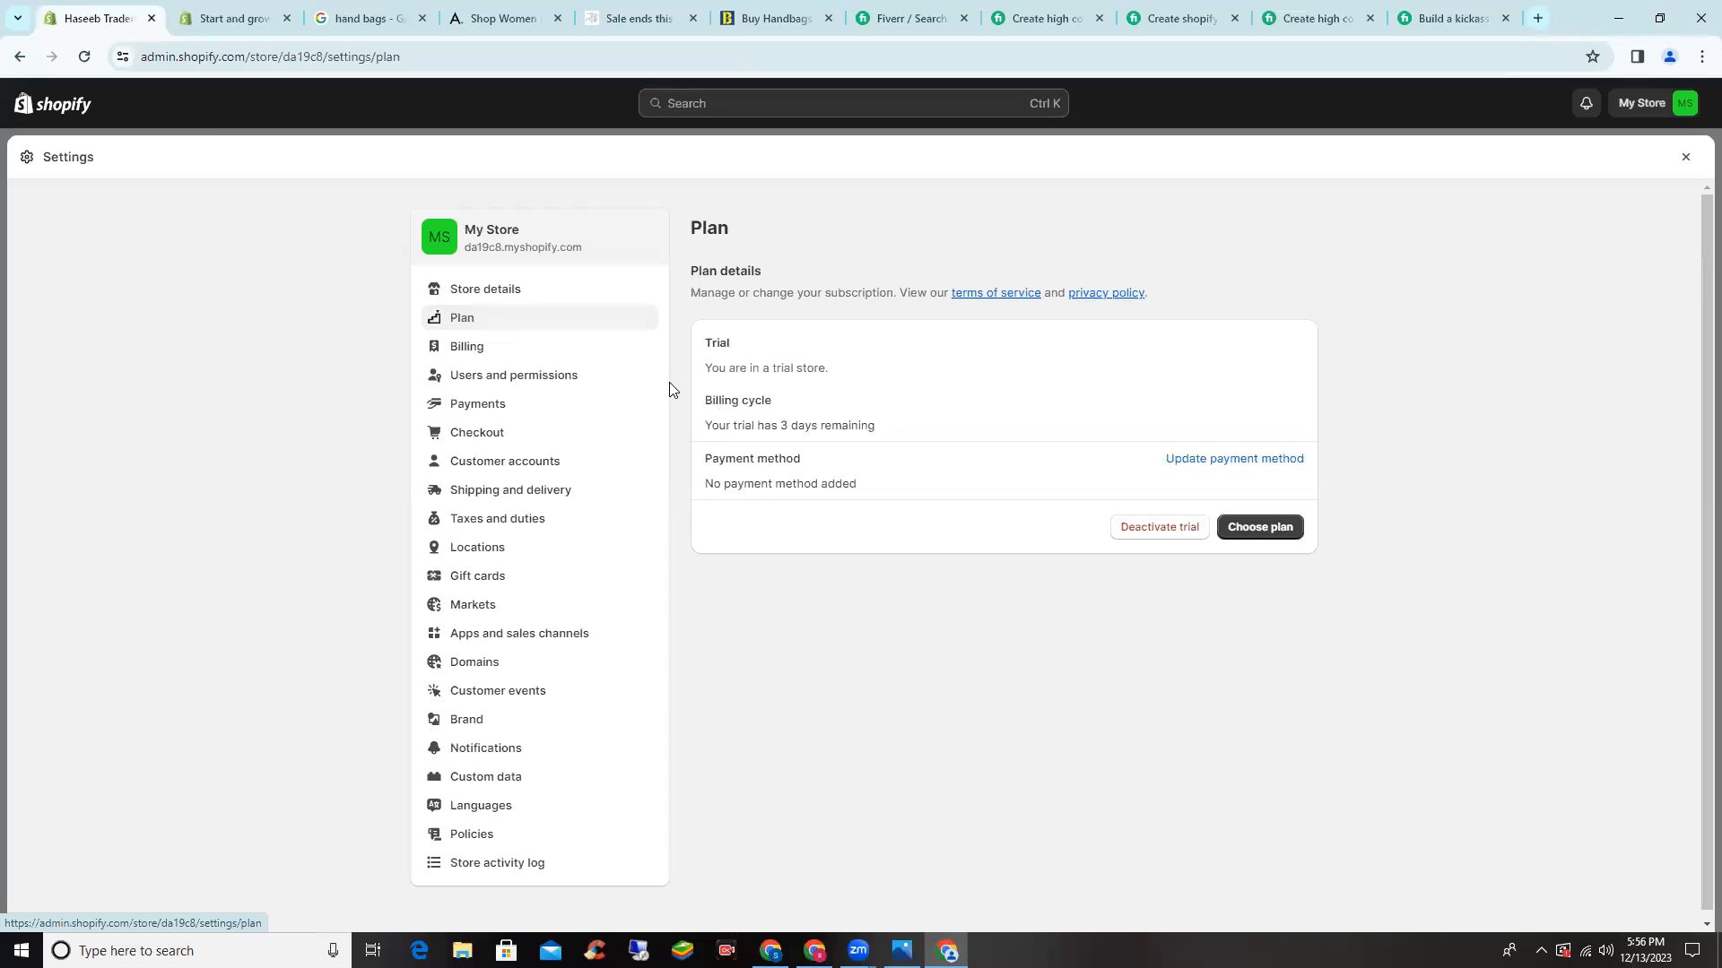
- Check the Billing details, then view Users and permissions with Staff at 0 of 2
{"action": "left_click", "coordinate": [454, 347]}
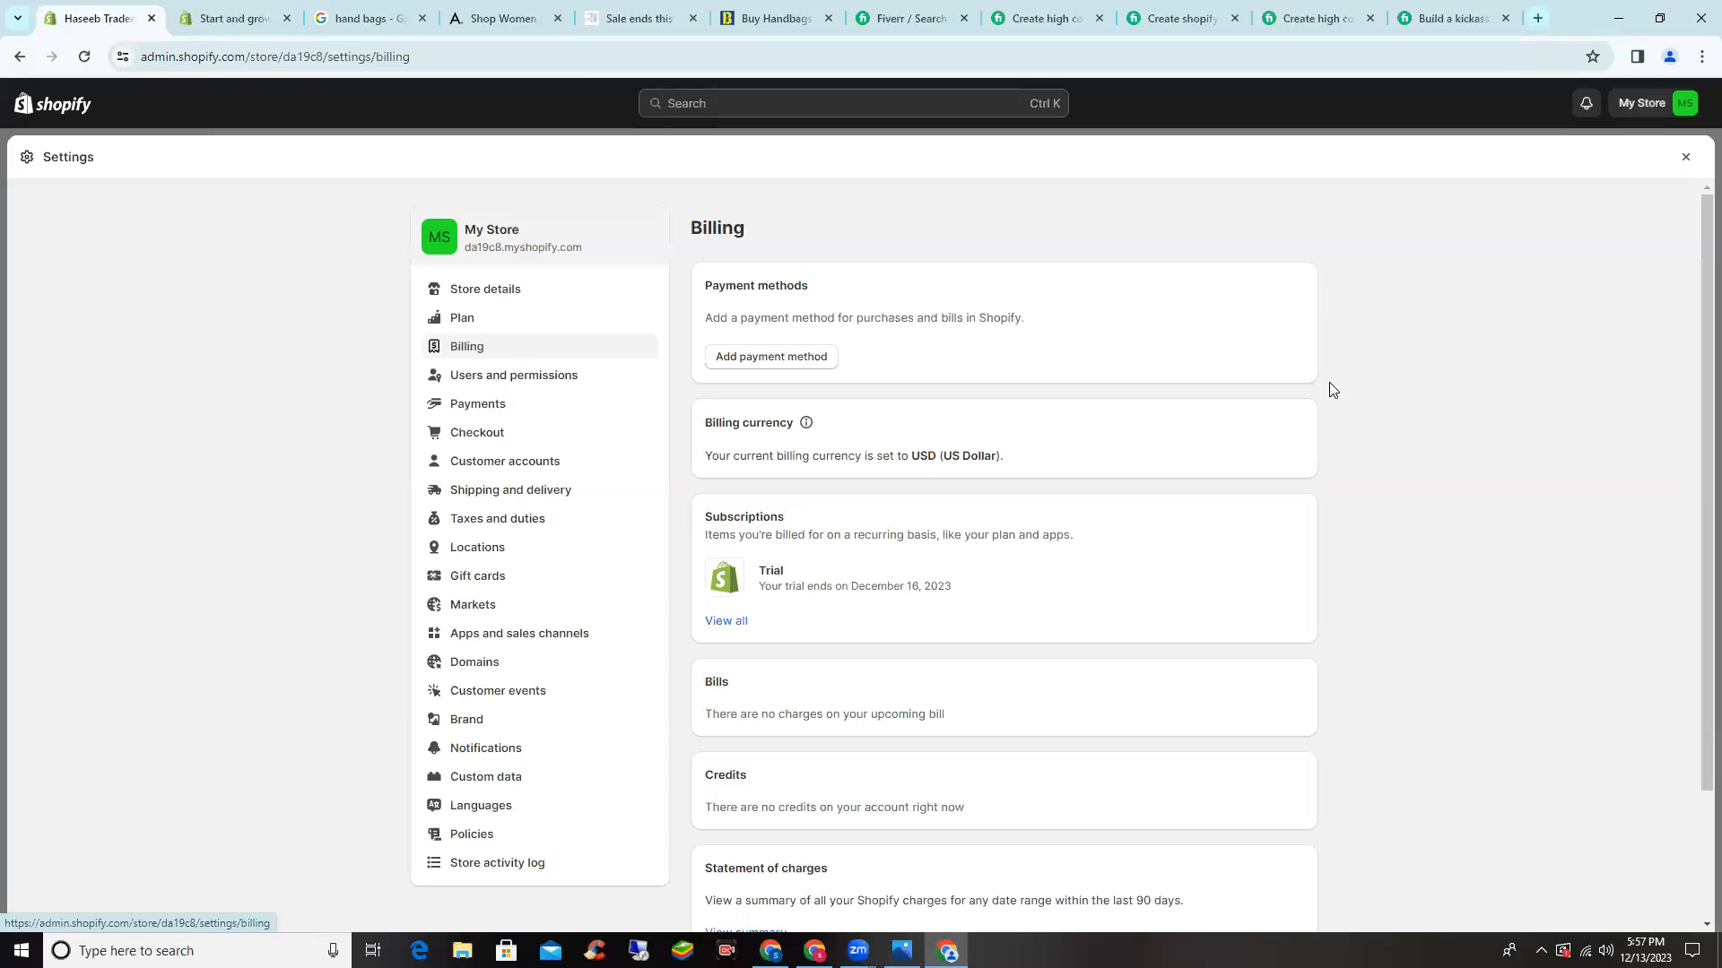
{"action": "left_click", "coordinate": [517, 377]}
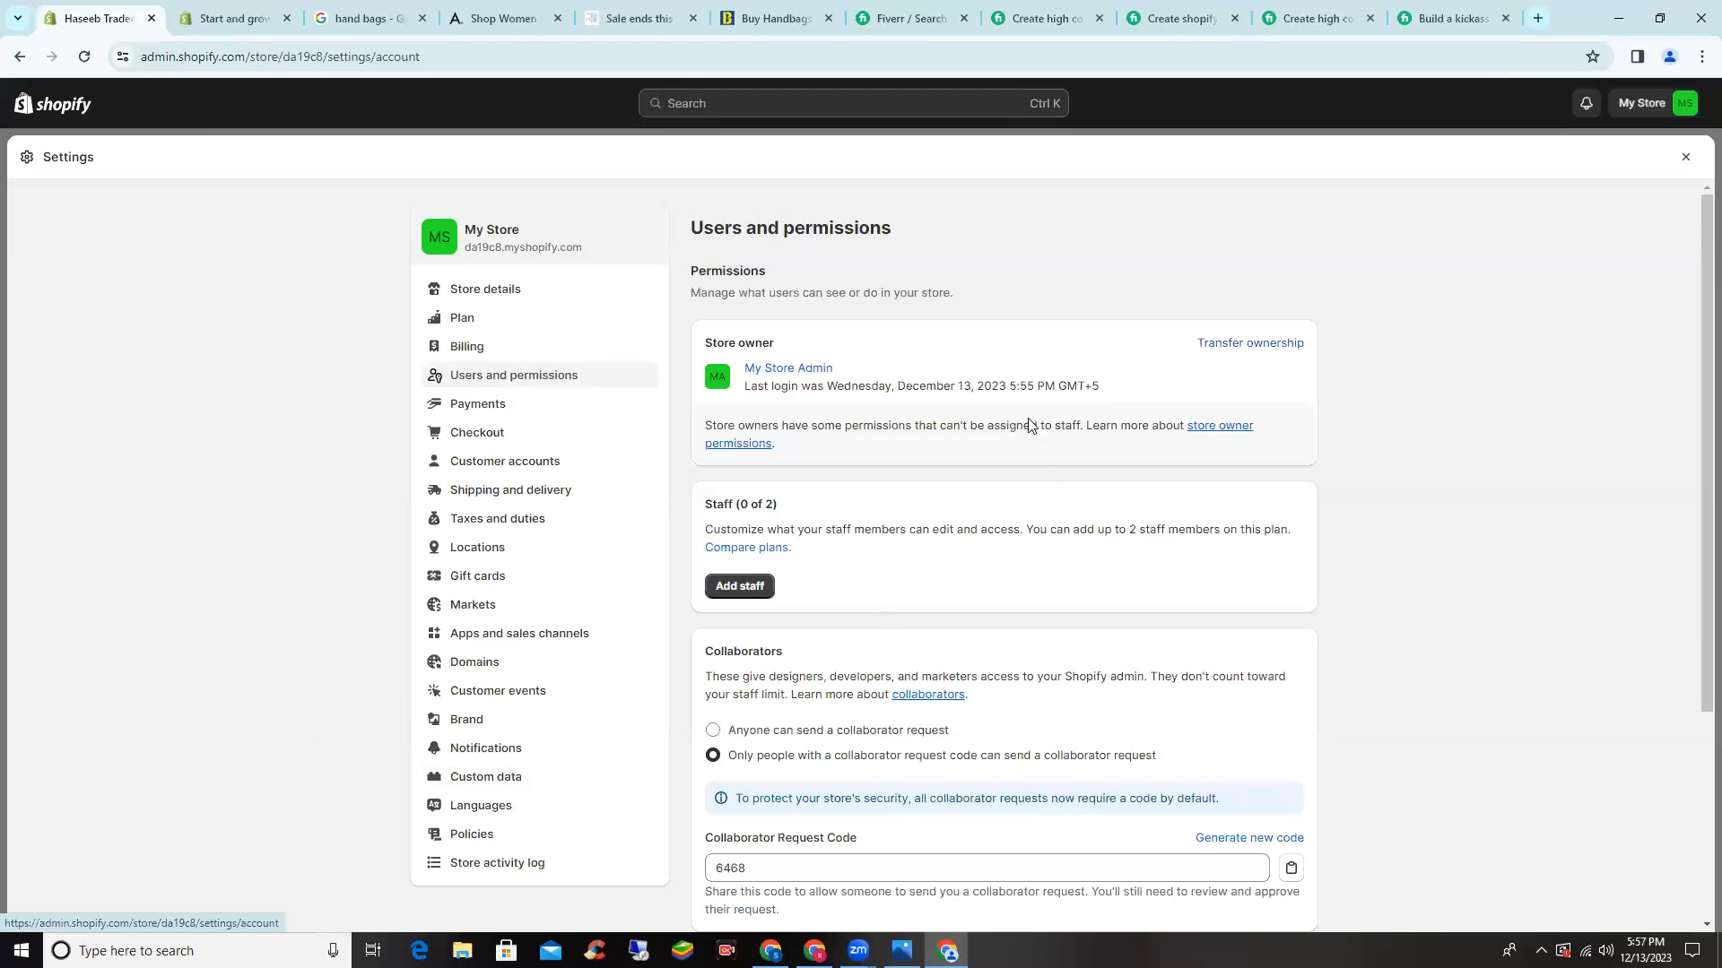
{"action": "scroll", "coordinate": [1027, 325], "scroll_direction": "down", "scroll_amount": 1}
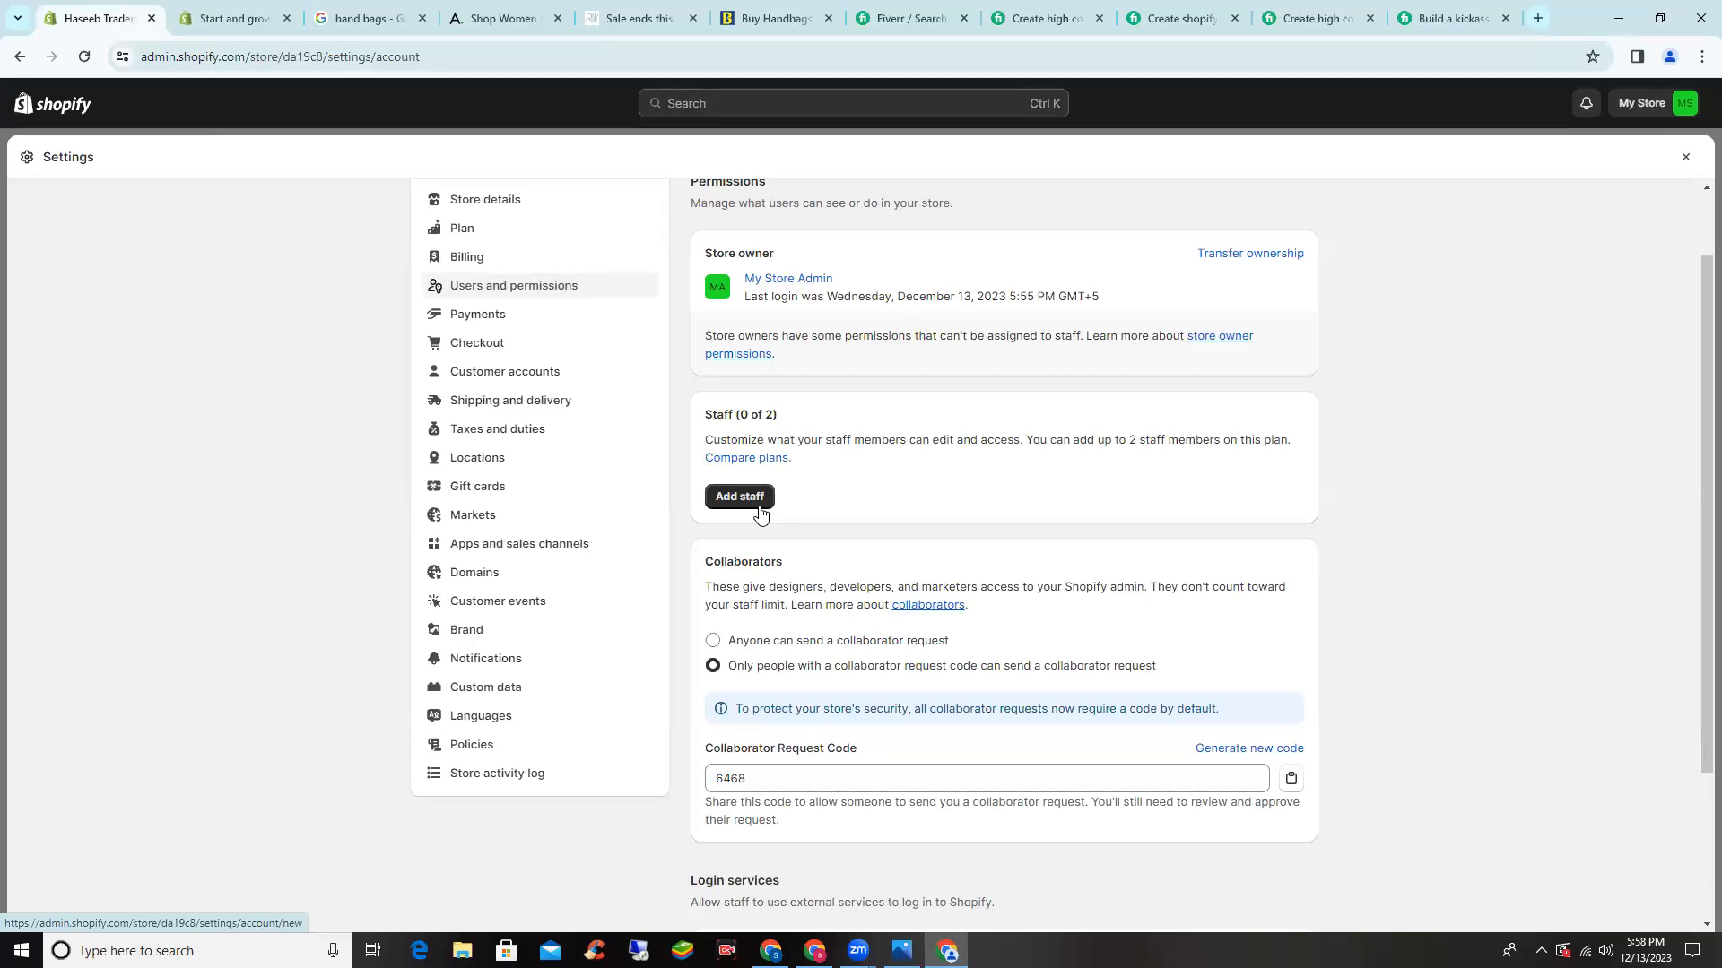
- Look through the blank Add staff invitation form and its store permissions without inviting anyone
{"action": "left_click", "coordinate": [762, 500]}
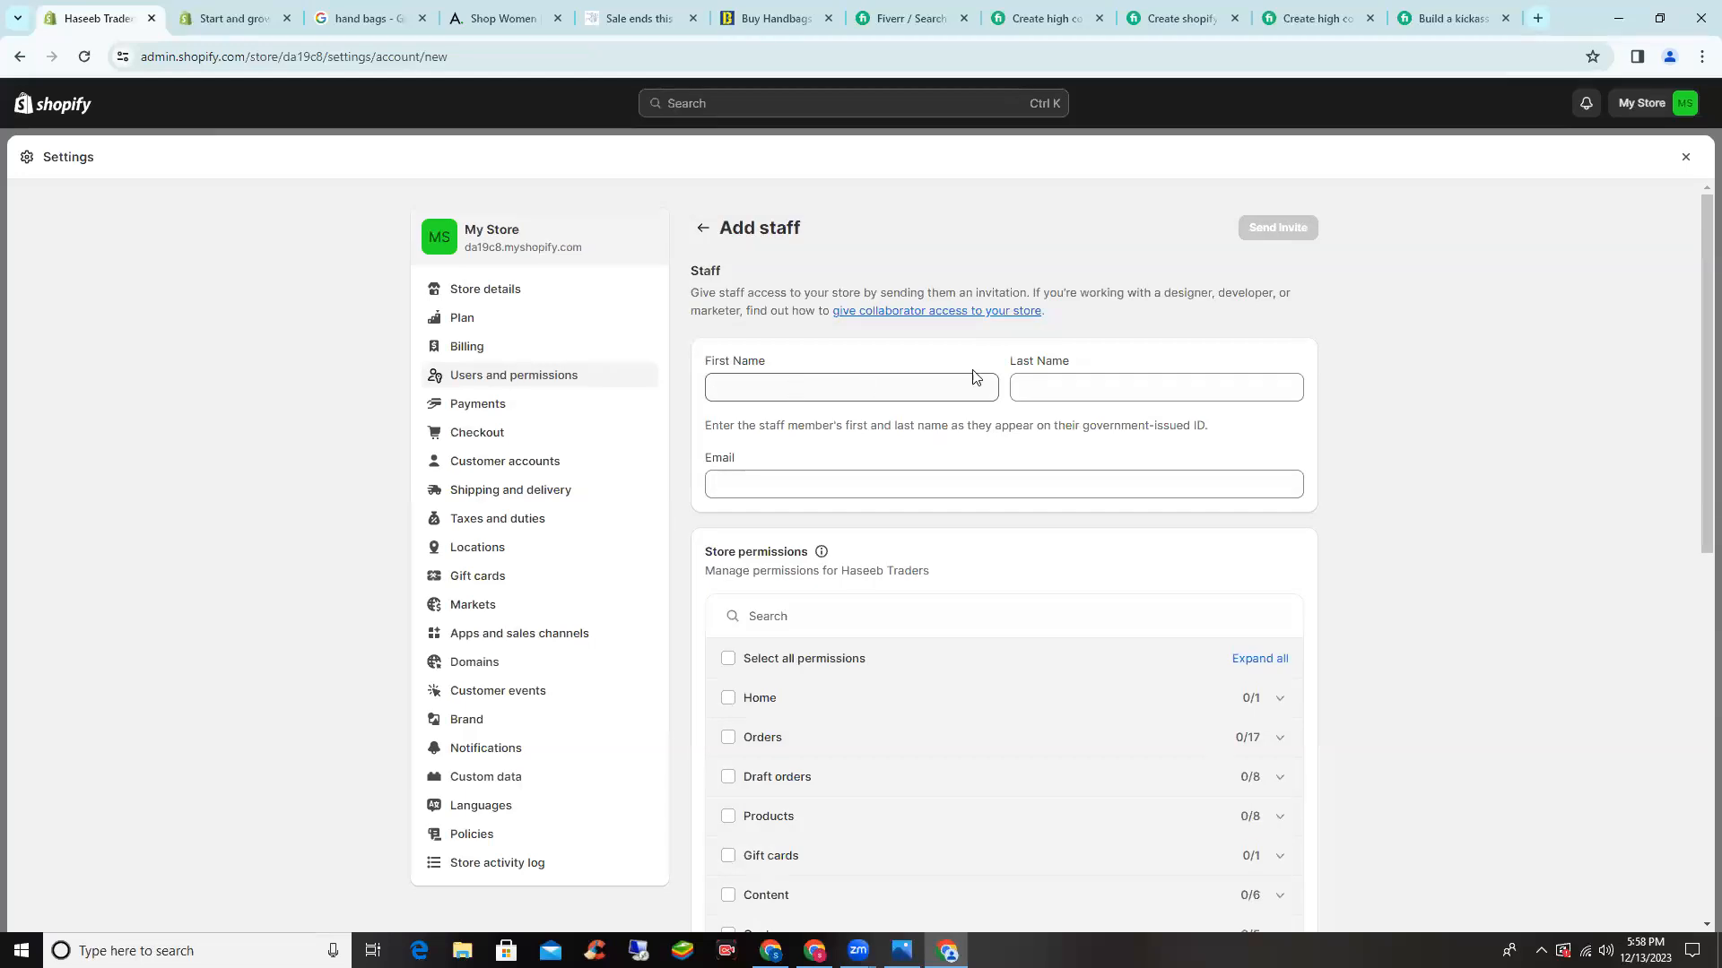
{"action": "scroll", "coordinate": [863, 479], "scroll_direction": "down", "scroll_amount": 1}
{"action": "scroll", "coordinate": [864, 477], "scroll_direction": "down", "scroll_amount": 3}
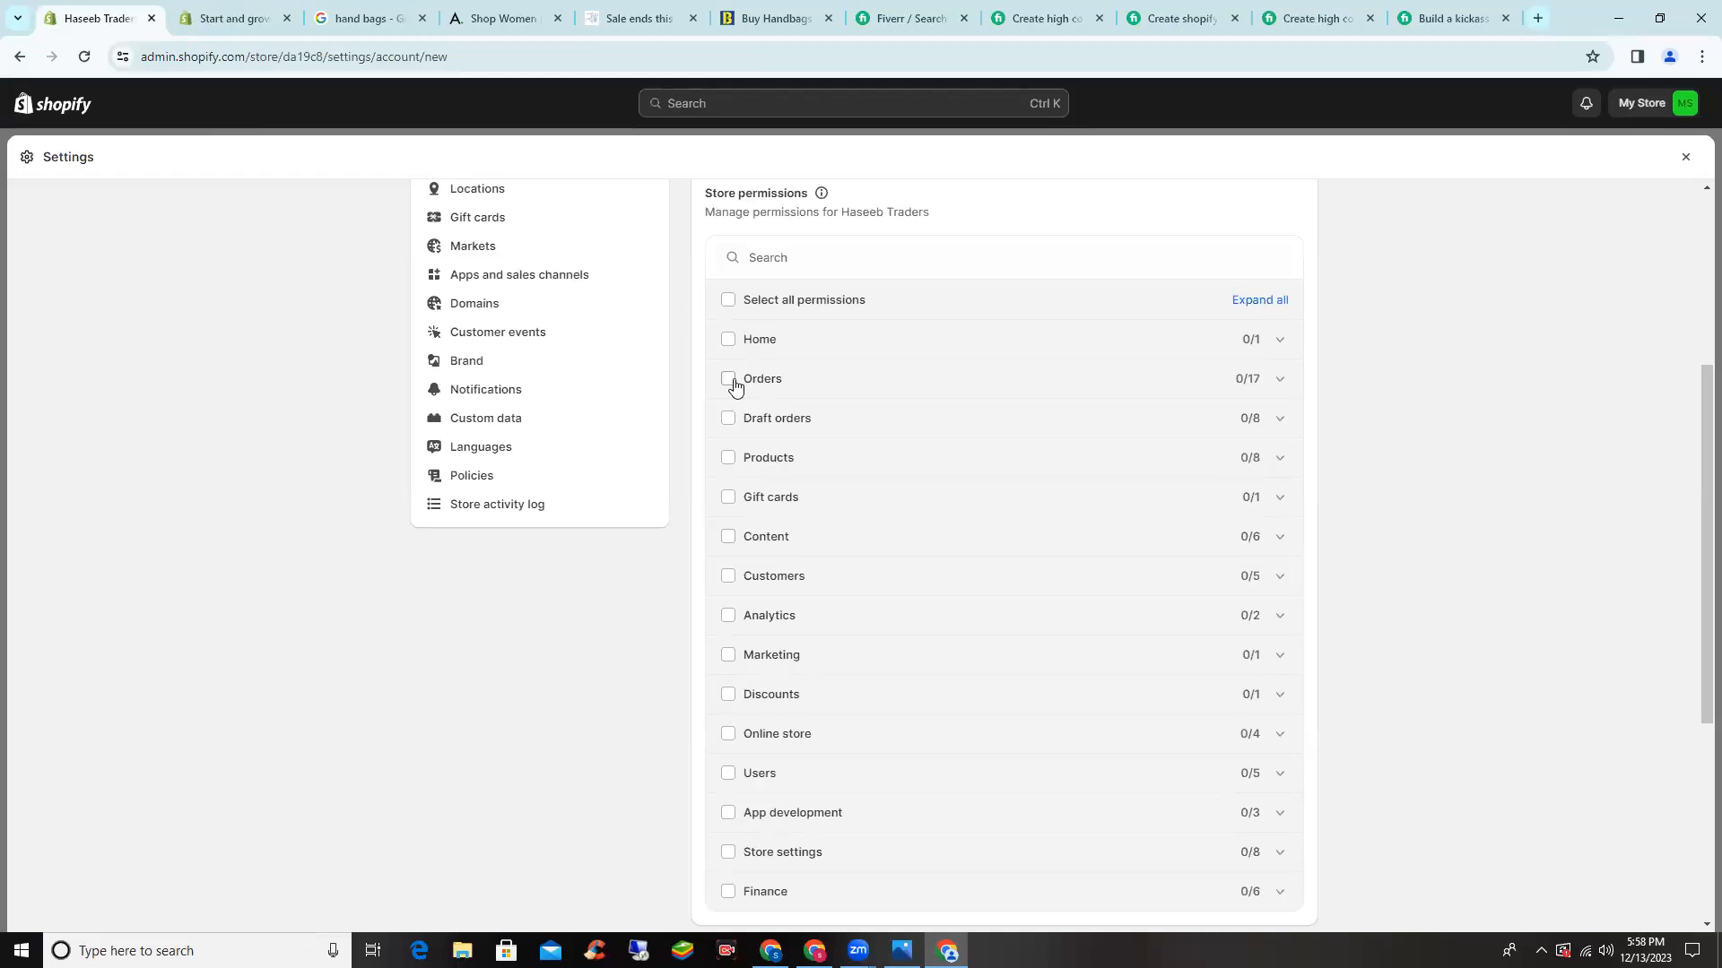
{"action": "scroll", "coordinate": [744, 381], "scroll_direction": "down", "scroll_amount": 2}
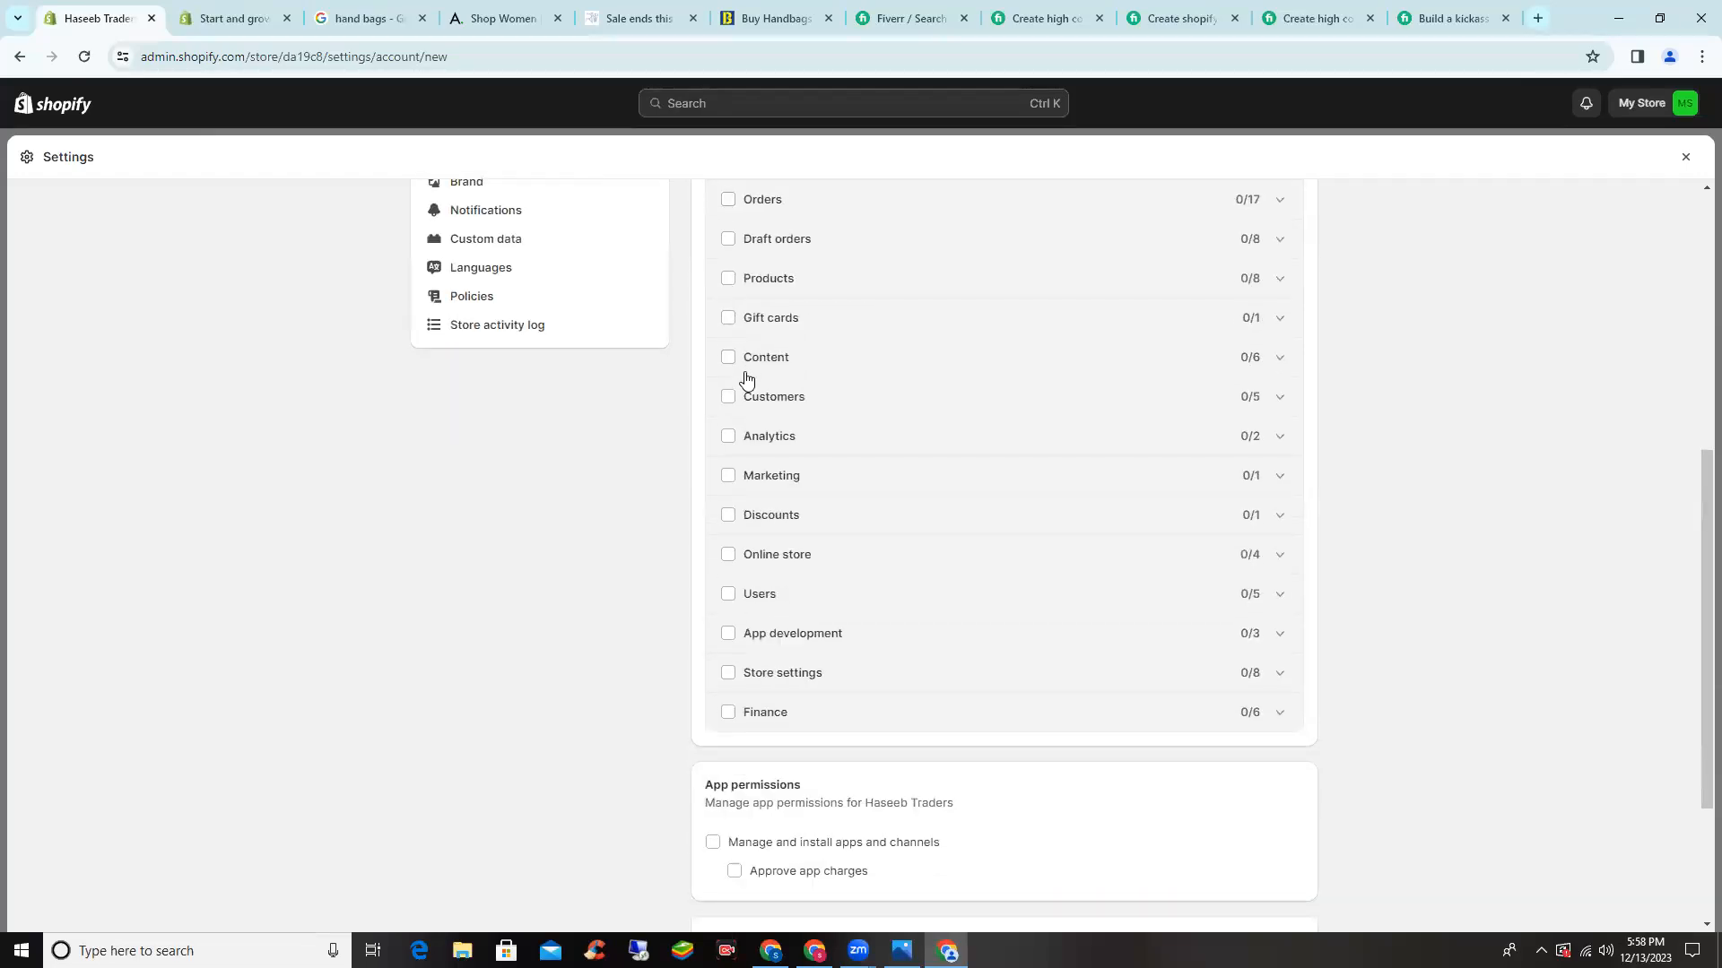
{"action": "scroll", "coordinate": [745, 380], "scroll_direction": "down", "scroll_amount": 3}
{"action": "scroll", "coordinate": [771, 390], "scroll_direction": "up", "scroll_amount": 7}
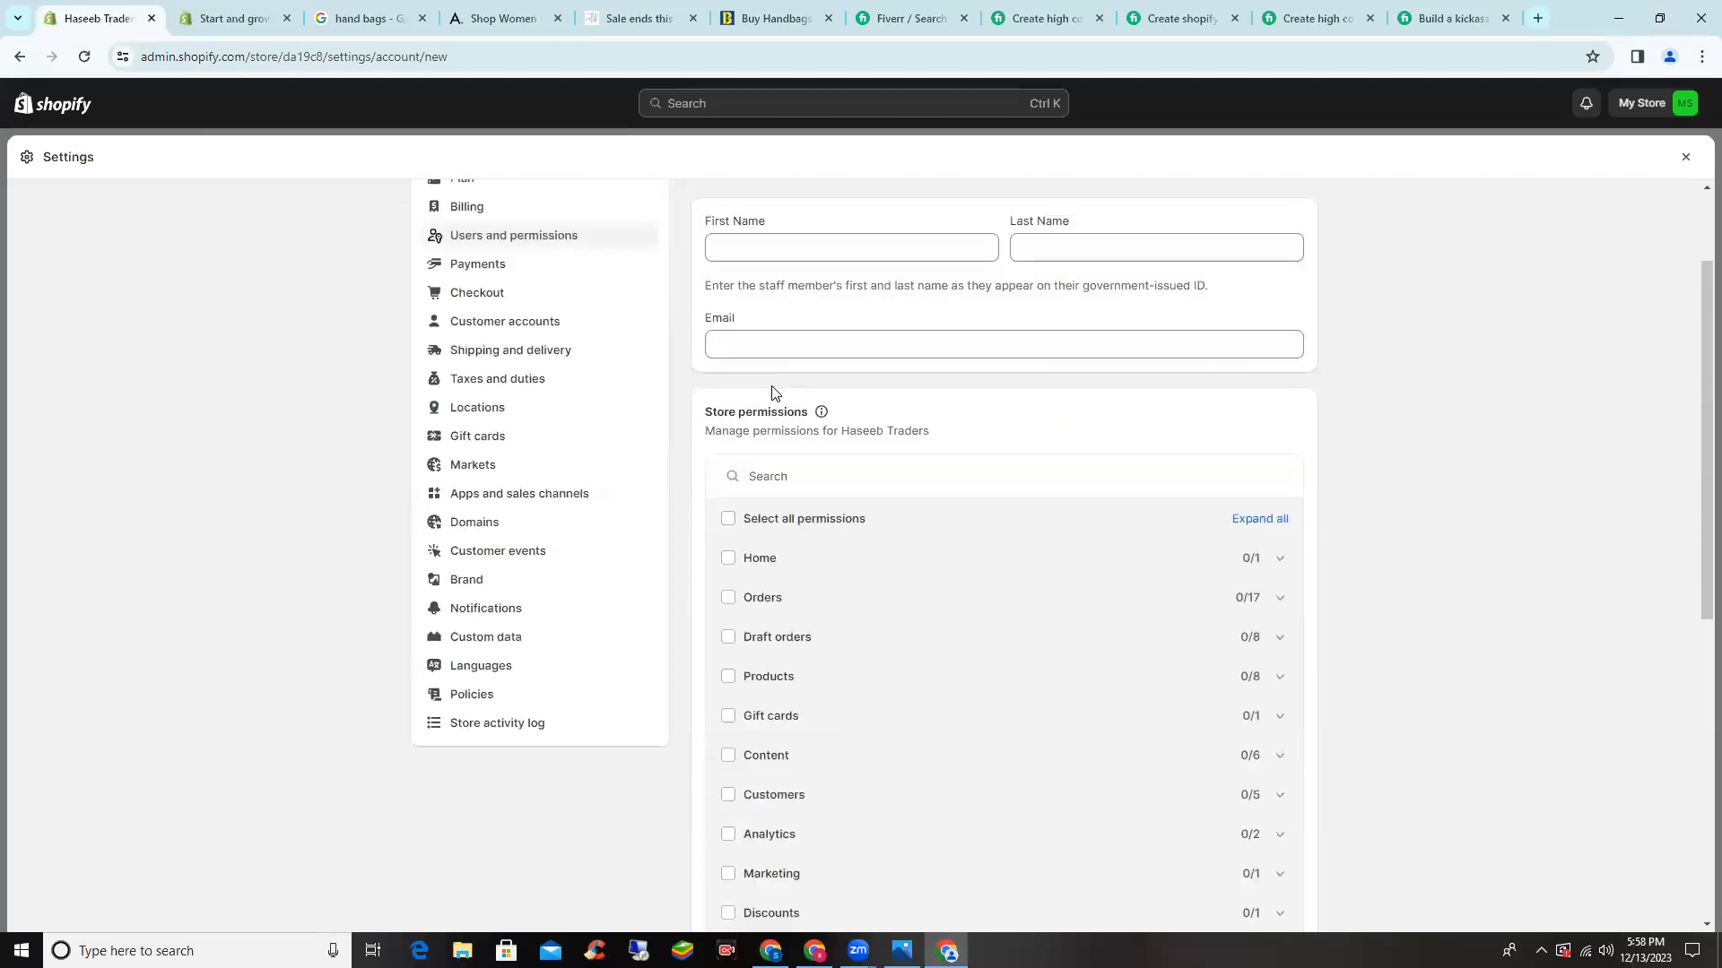
{"action": "scroll", "coordinate": [769, 453], "scroll_direction": "up", "scroll_amount": 2}
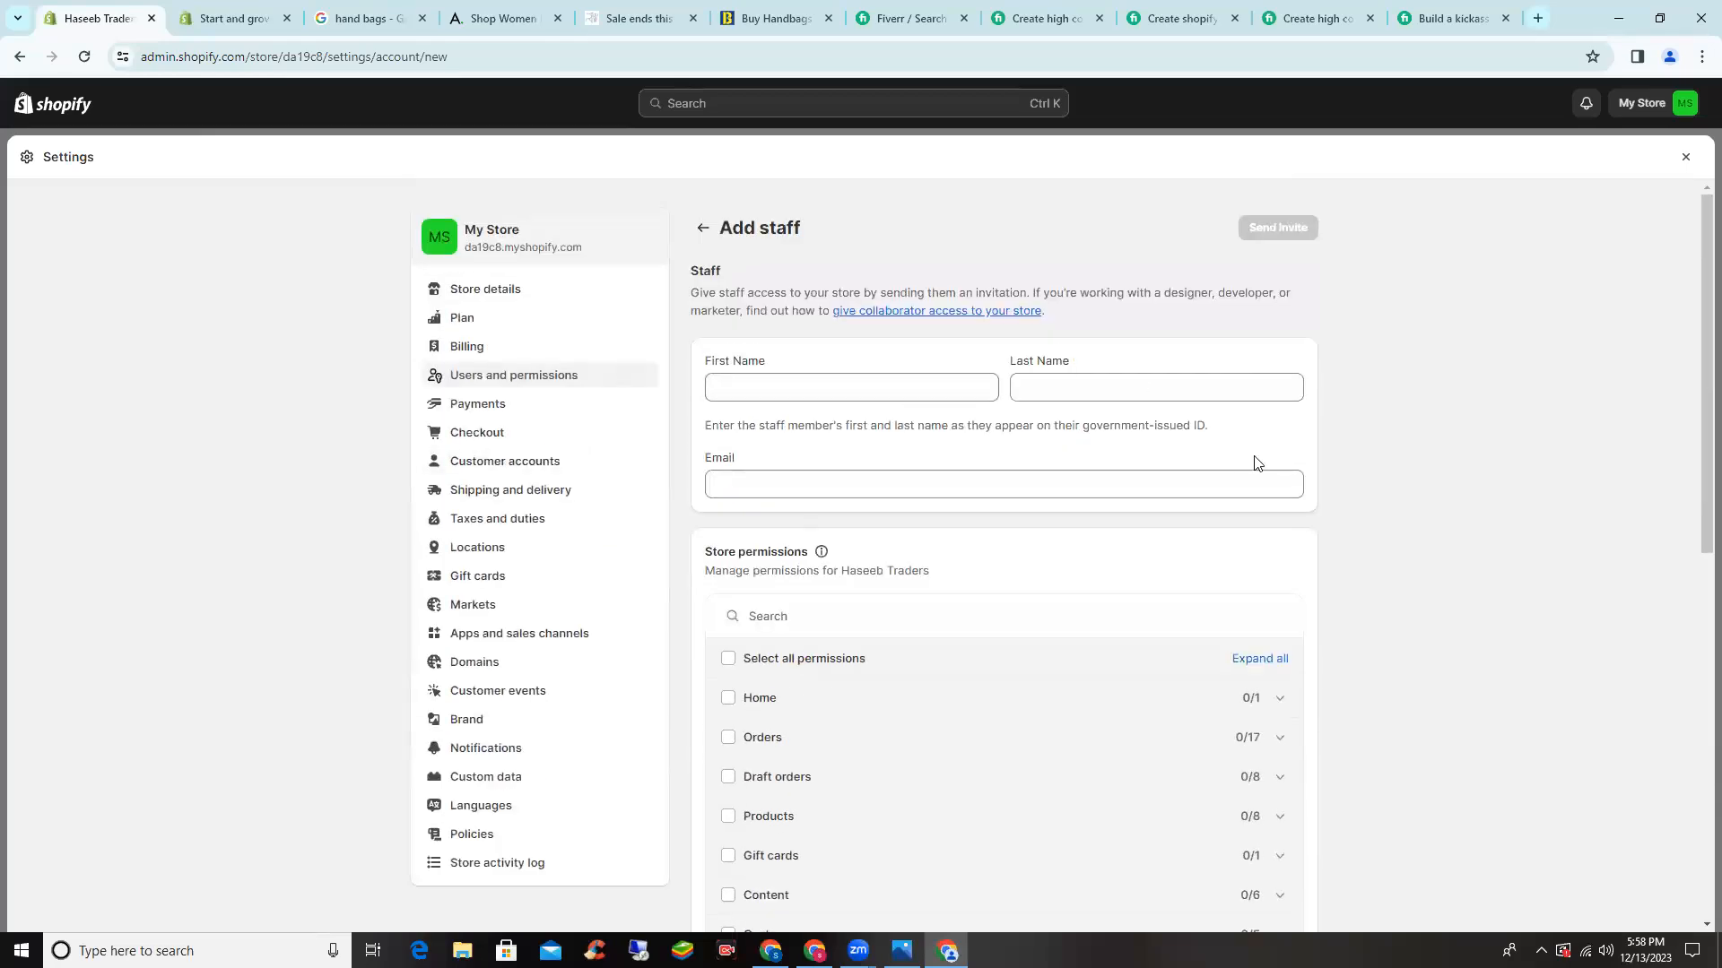
{"action": "left_click", "coordinate": [456, 412]}
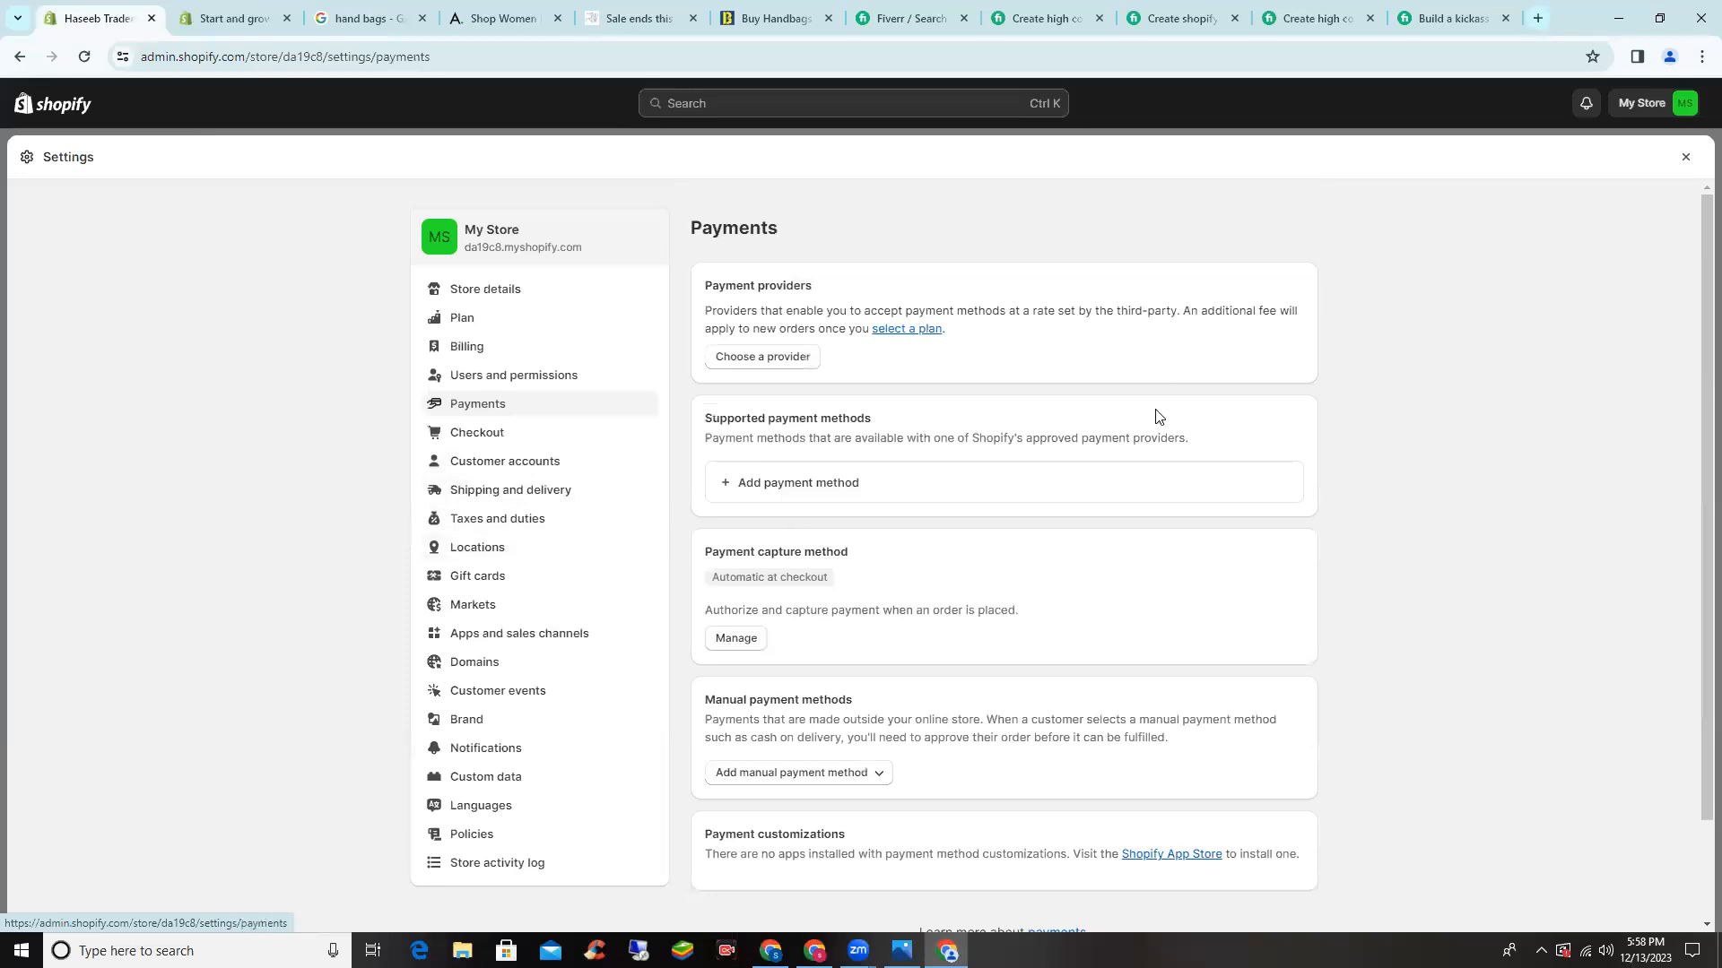
- Browse the third-party payment provider list and return to Payments without choosing one
{"action": "left_click", "coordinate": [783, 368]}
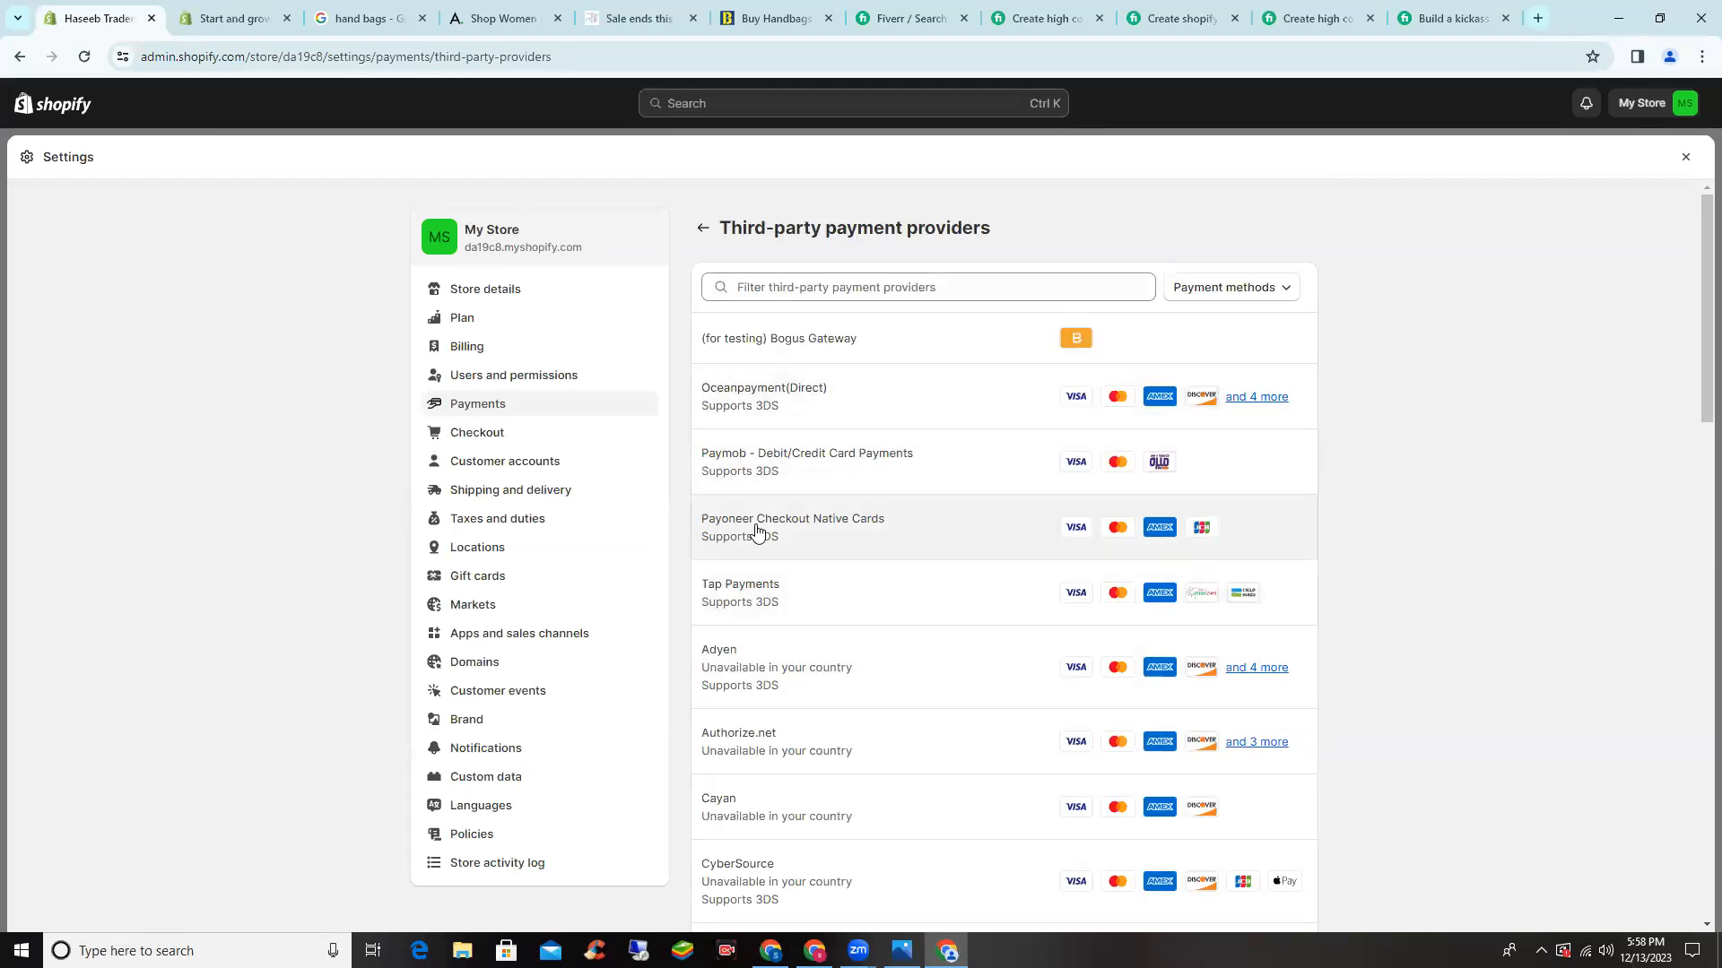
{"action": "scroll", "coordinate": [755, 531], "scroll_direction": "down", "scroll_amount": 7}
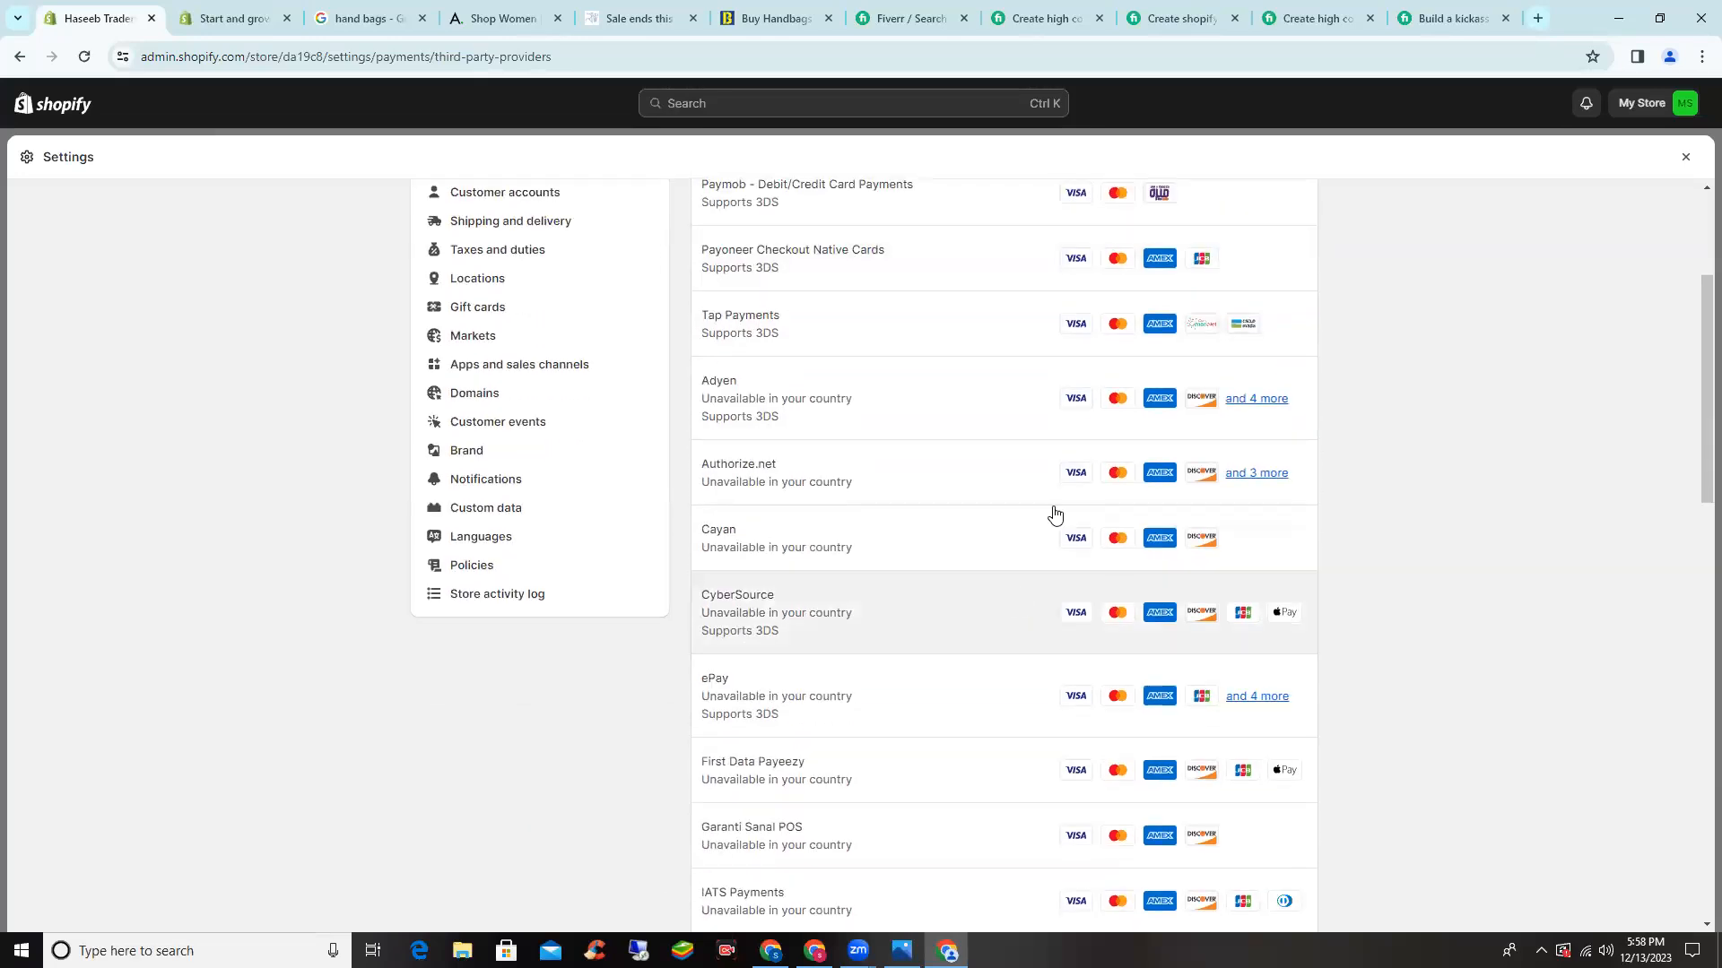
{"action": "scroll", "coordinate": [959, 505], "scroll_direction": "up", "scroll_amount": 8}
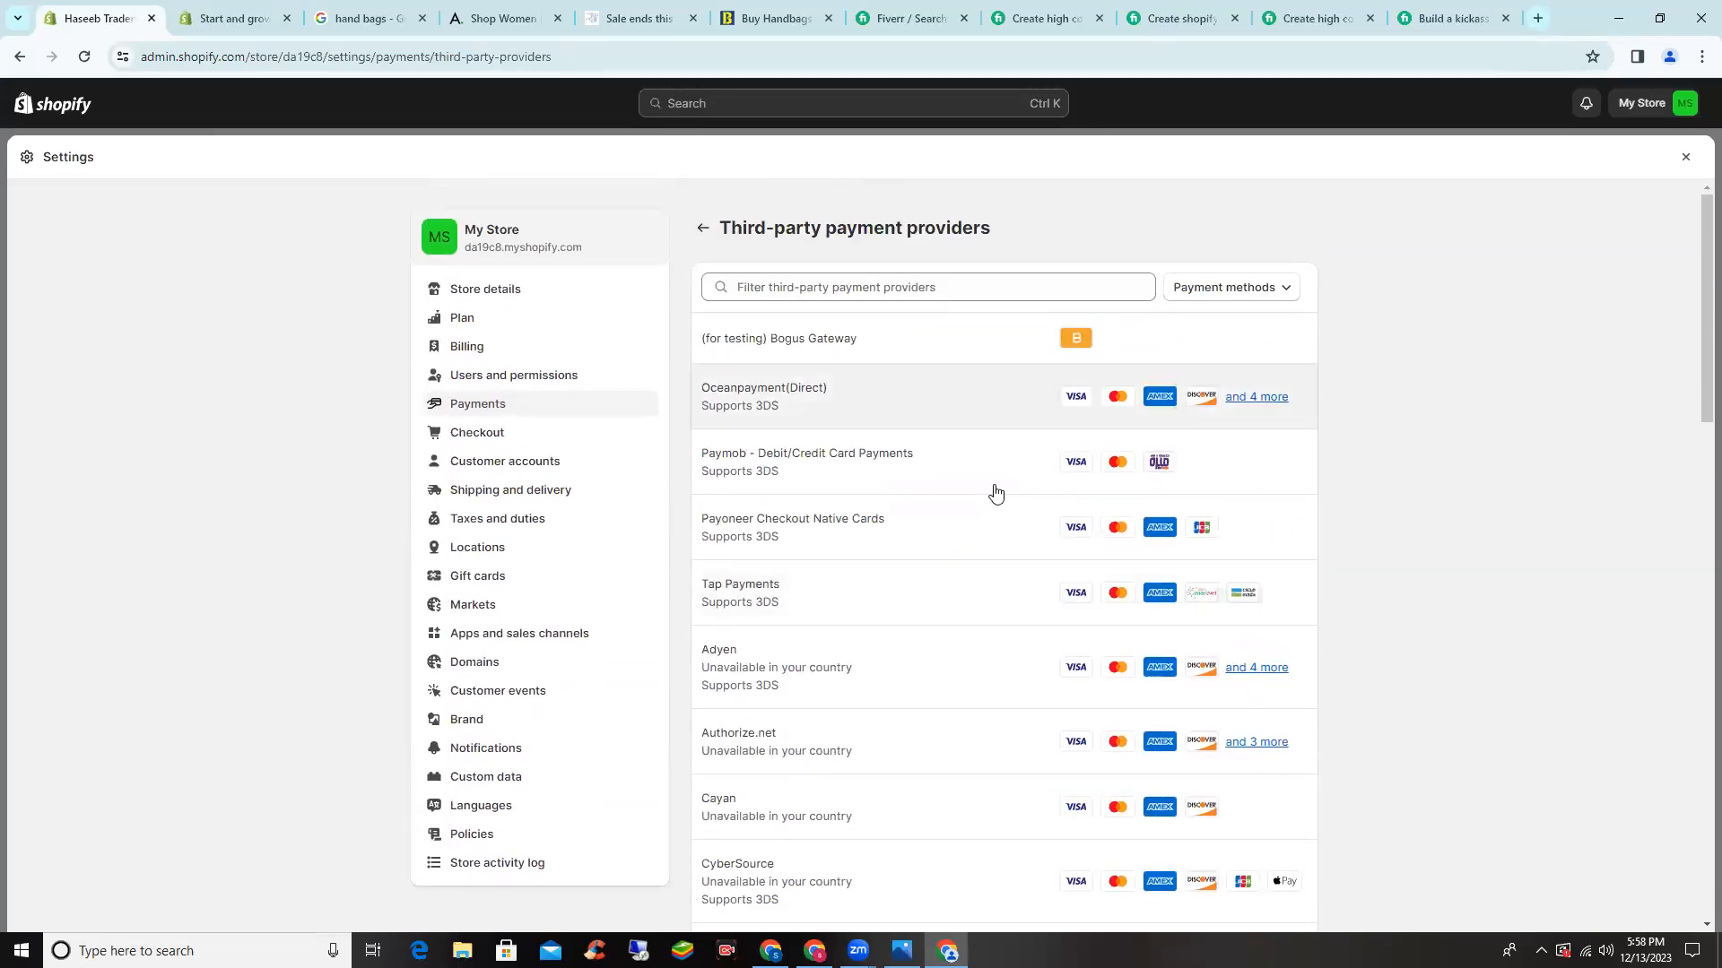
{"action": "left_click", "coordinate": [702, 228]}
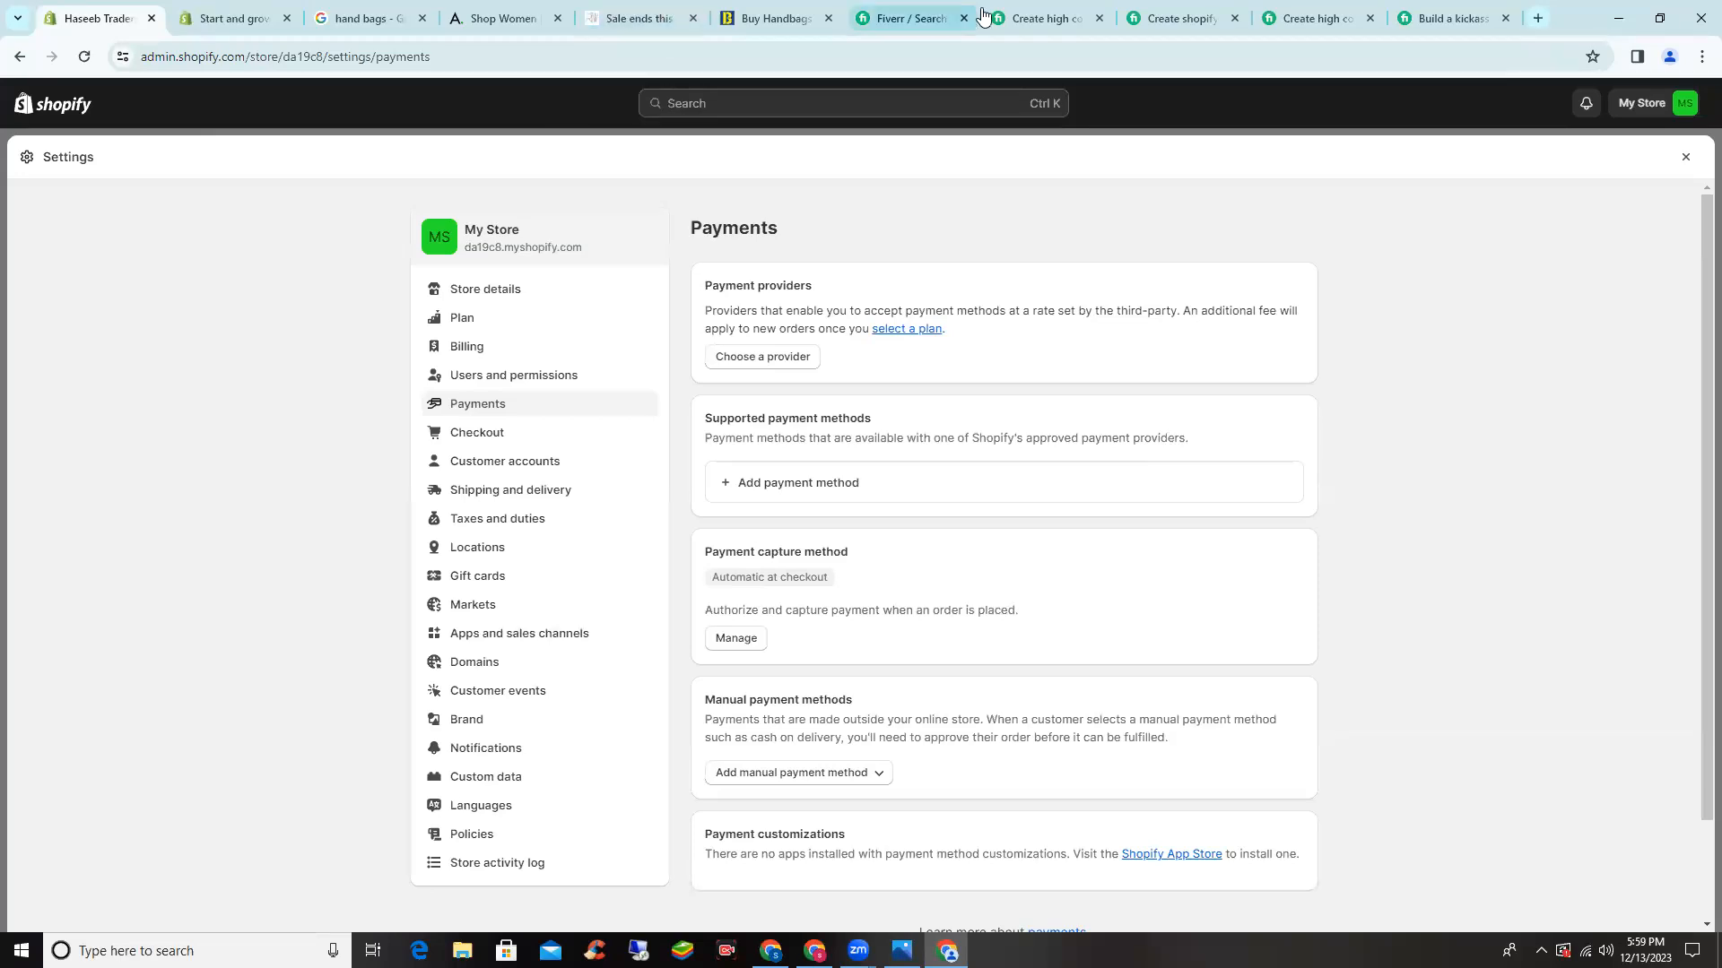
- Check the available manual payment methods and close the list without adding any
{"action": "scroll", "coordinate": [741, 434], "scroll_direction": "down", "scroll_amount": 1}
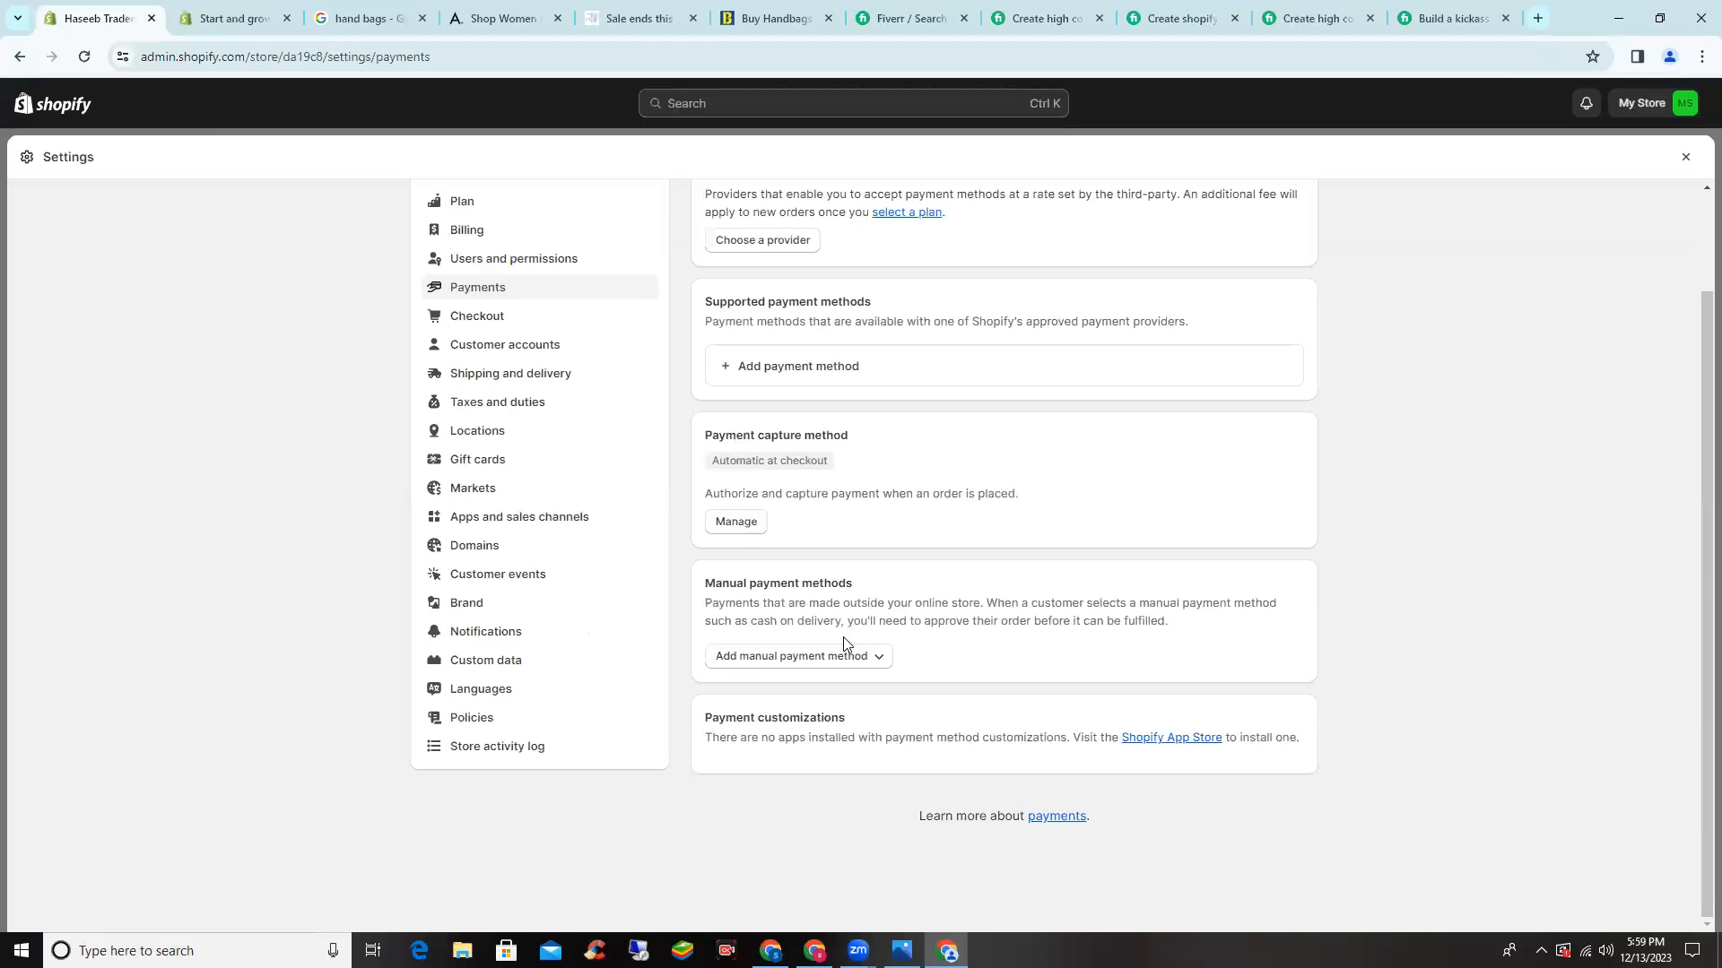
{"action": "left_click", "coordinate": [845, 653]}
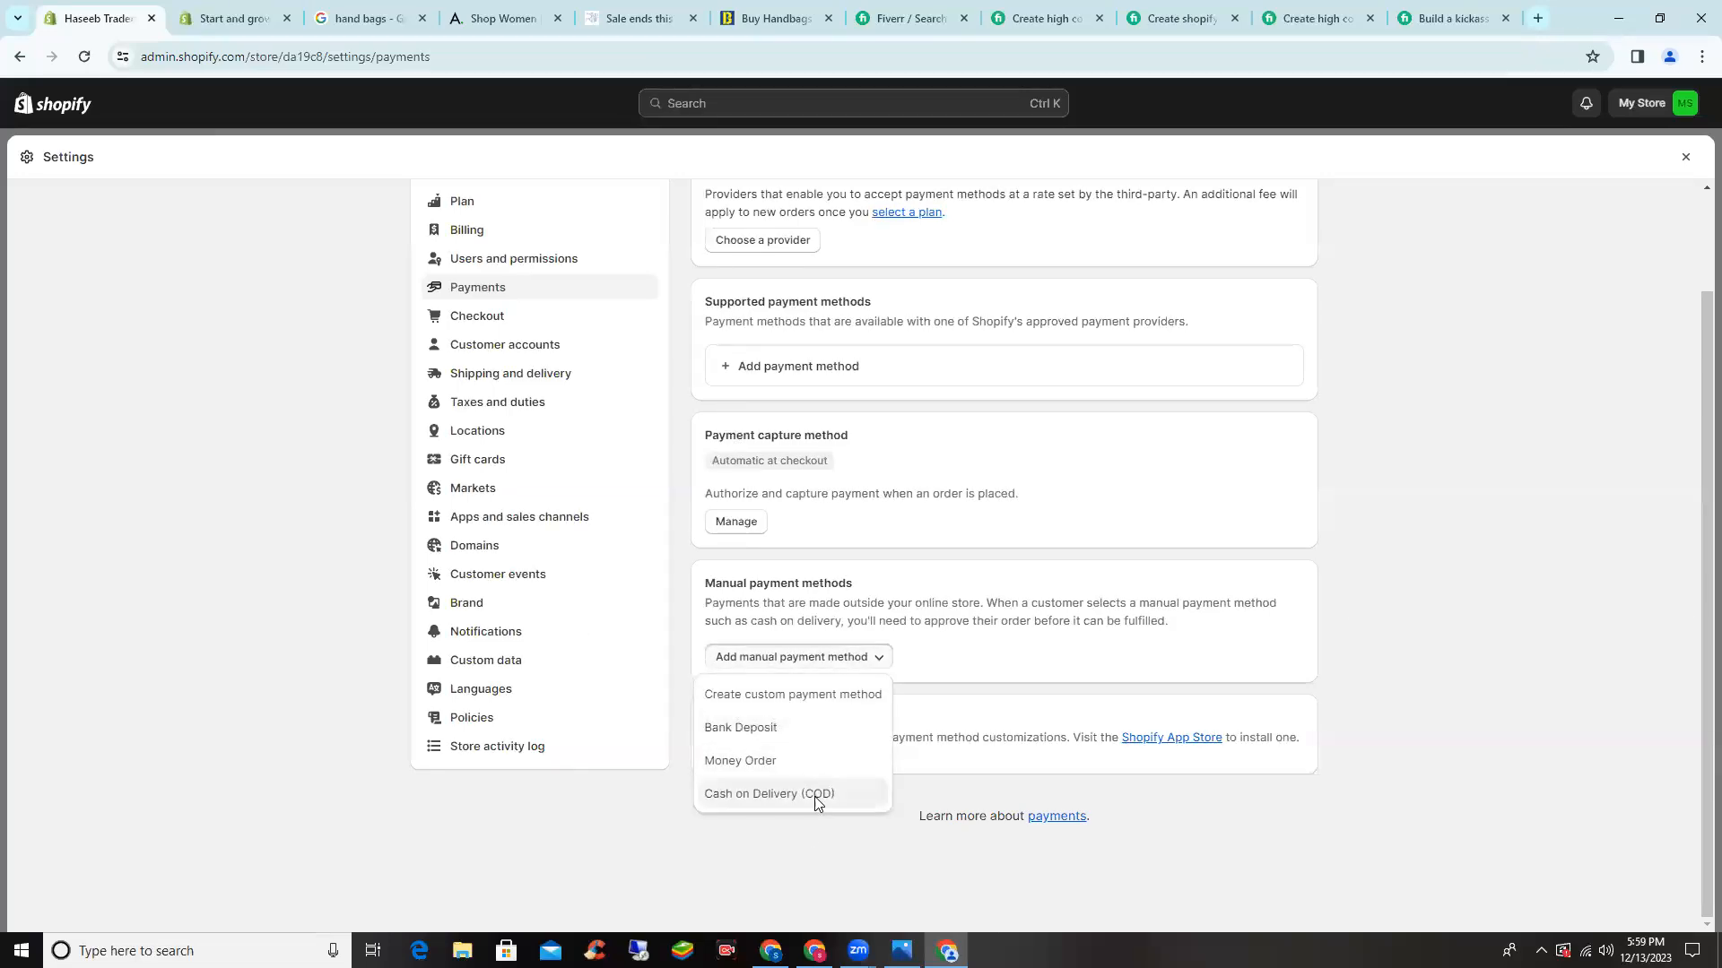
{"action": "left_click", "coordinate": [1256, 638]}
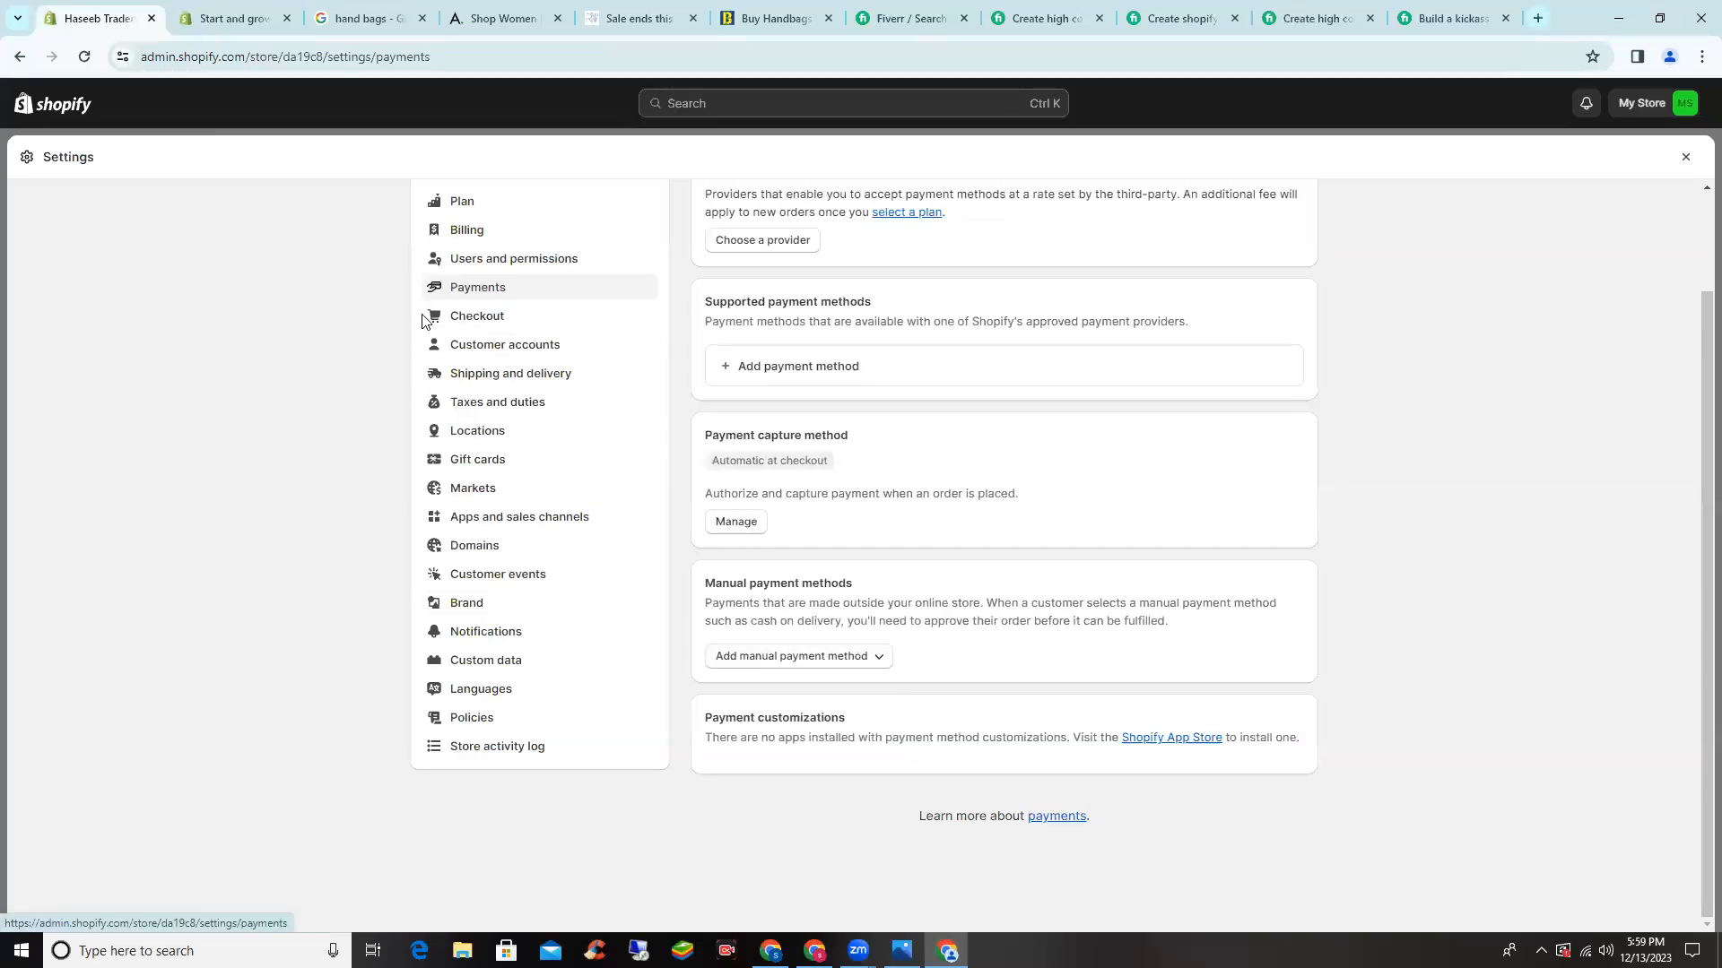
- Check shipping and delivery, then filter Taxes and duties regions for Pakistan
{"action": "left_click", "coordinate": [521, 382]}
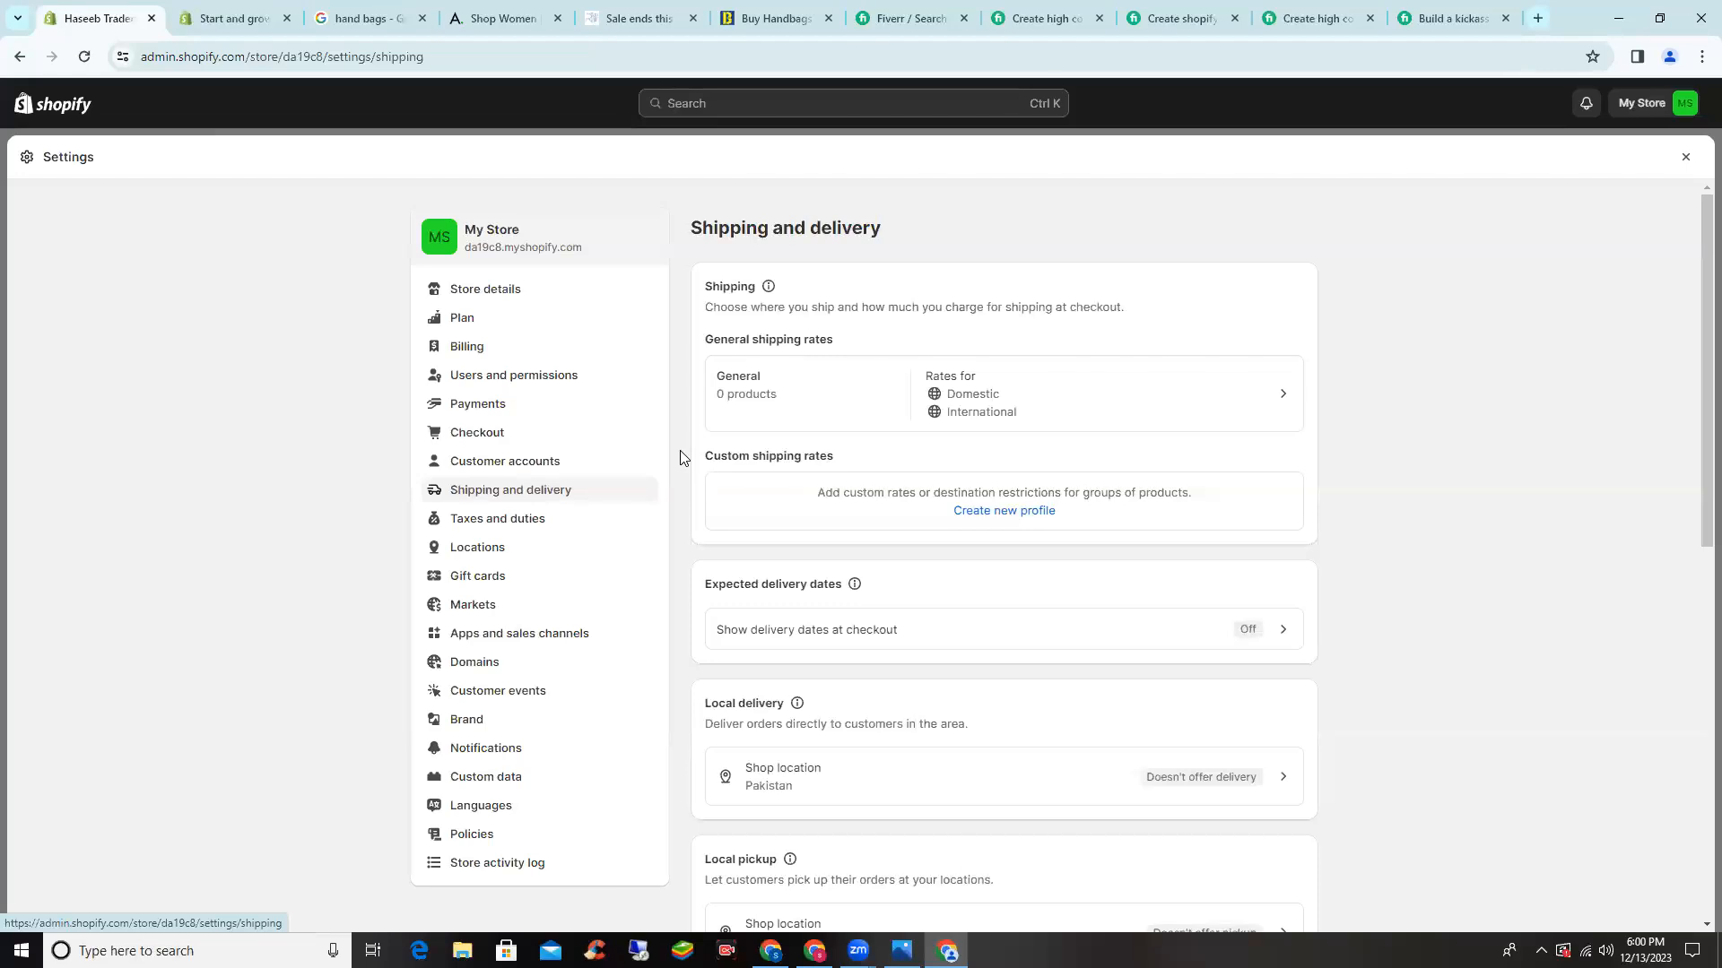
{"action": "scroll", "coordinate": [681, 459], "scroll_direction": "down", "scroll_amount": 2}
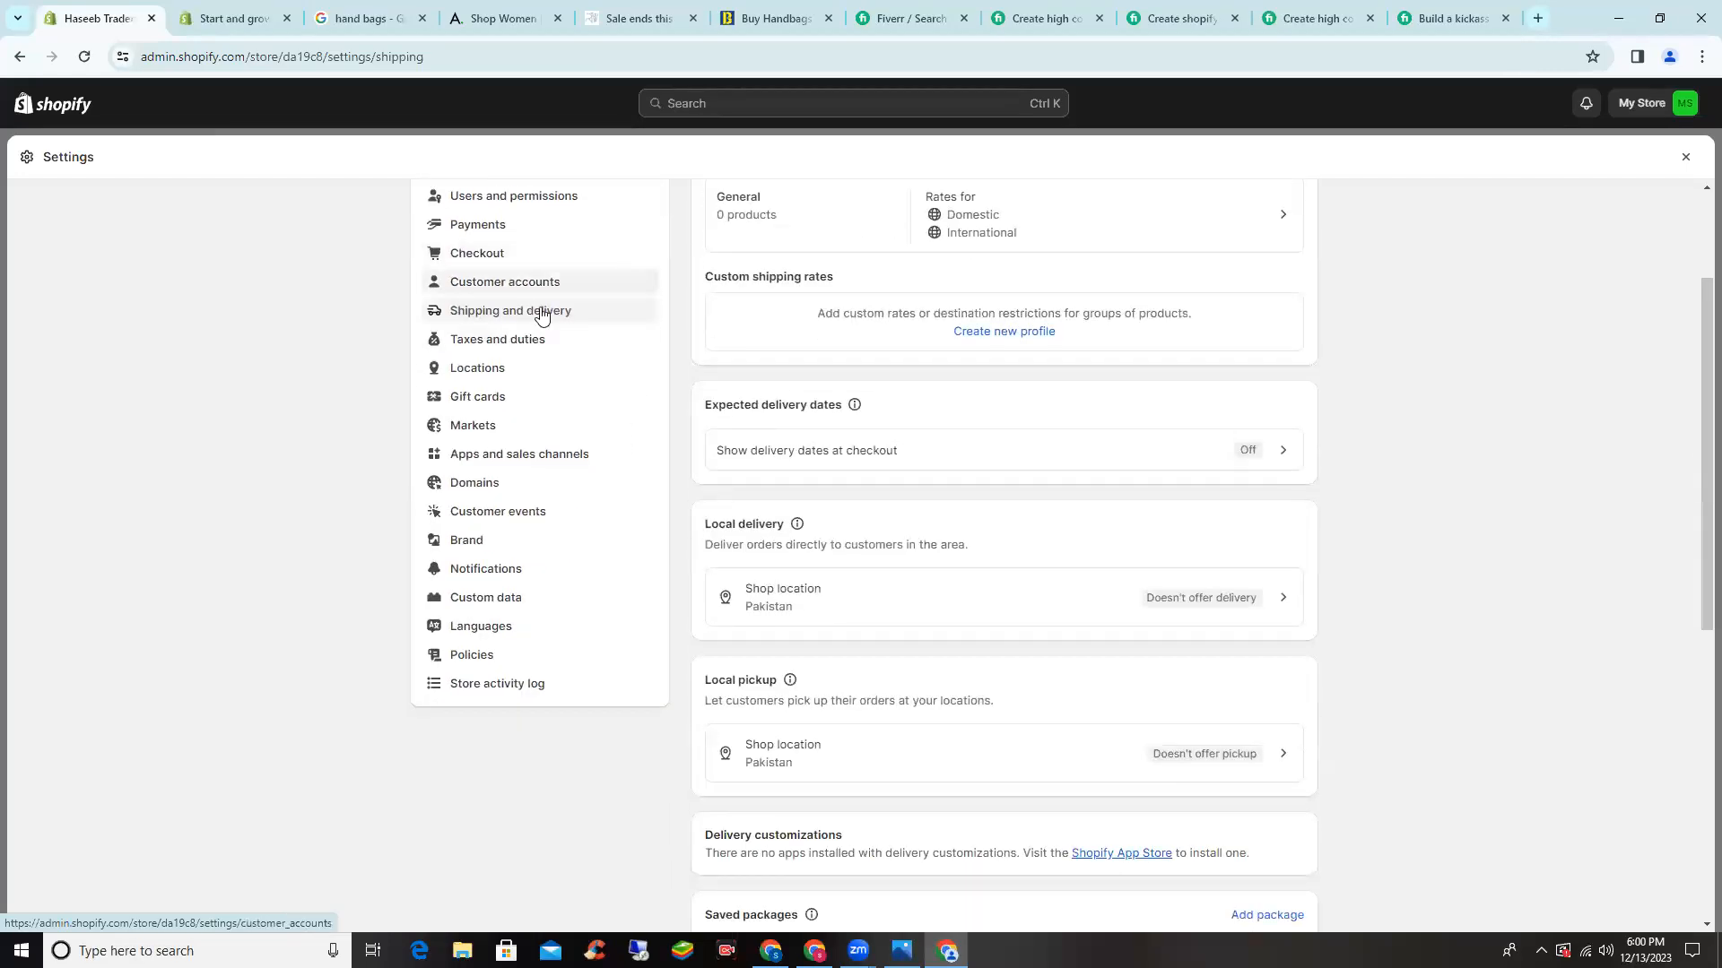
{"action": "left_click", "coordinate": [534, 346]}
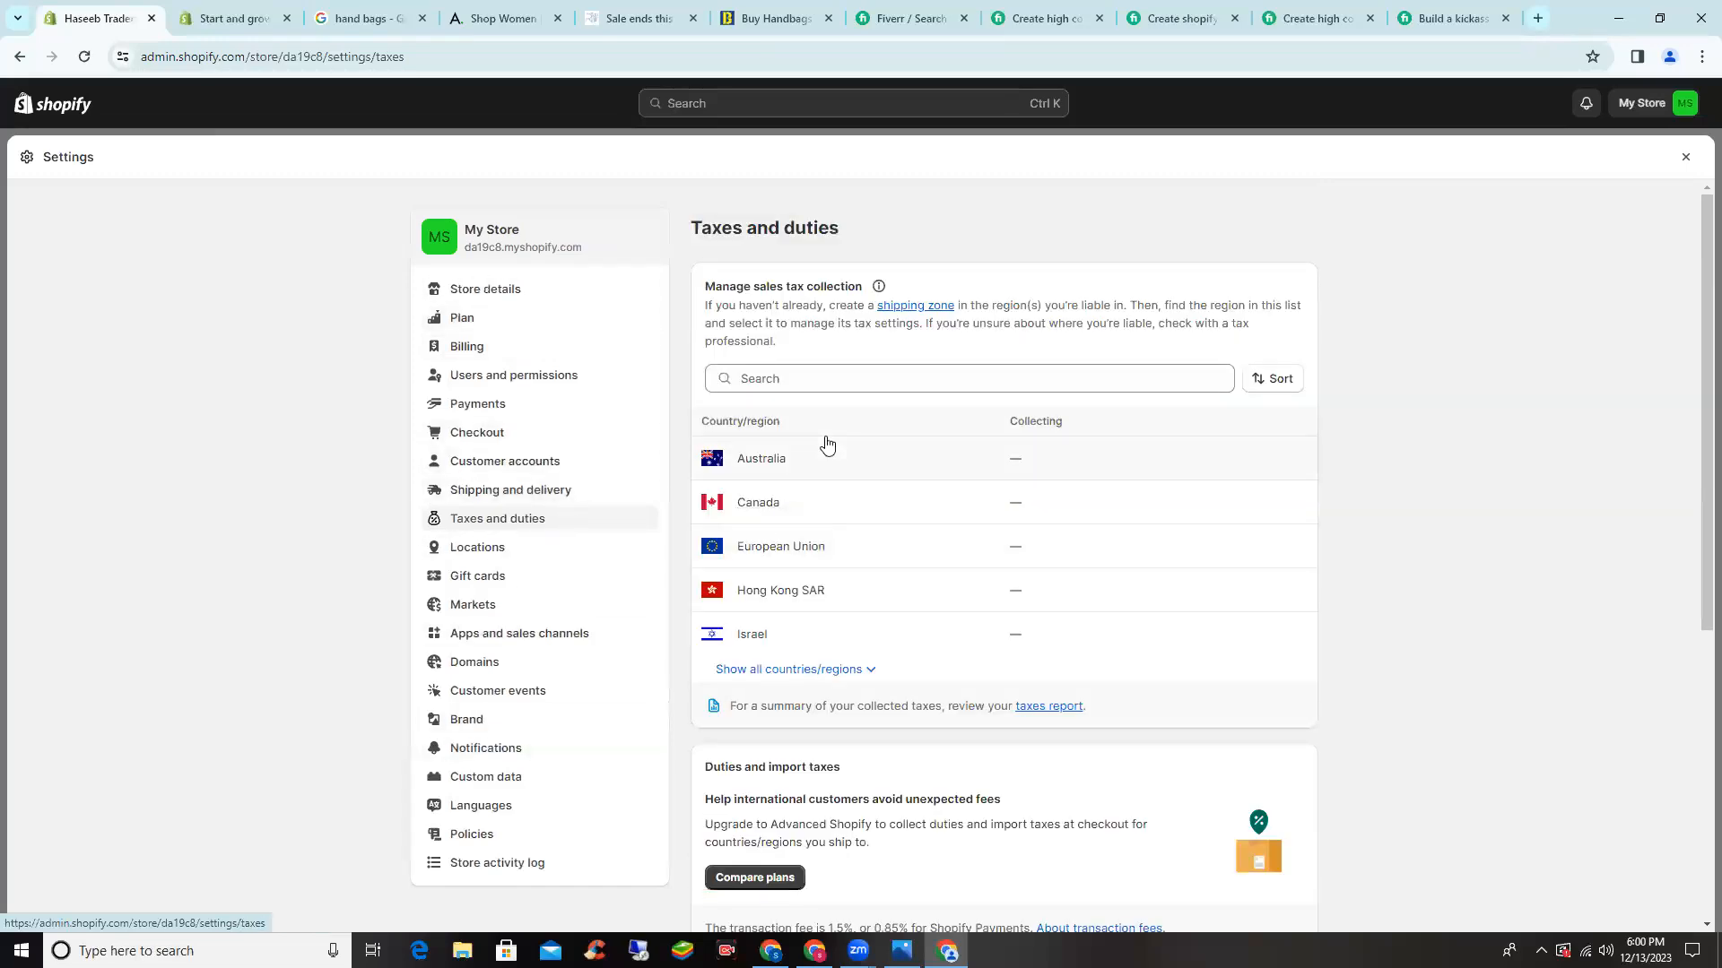
{"action": "left_click", "coordinate": [812, 385]}
{"action": "type", "text": "pakista"}
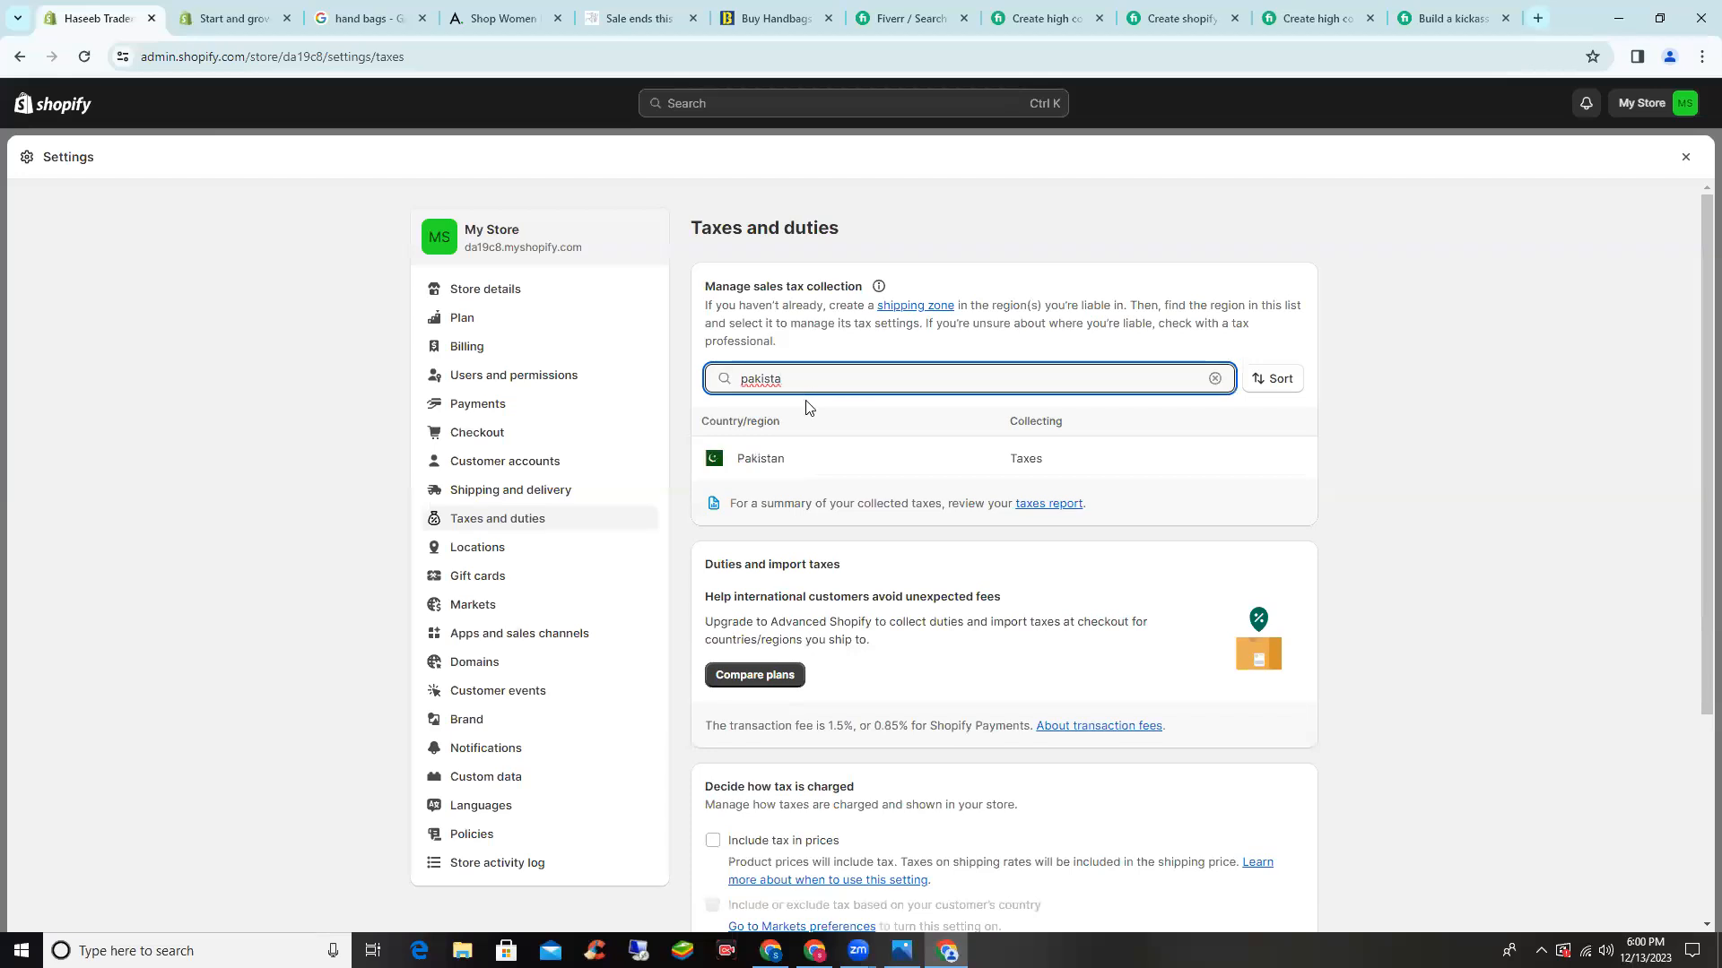
- Change Pakistan's country tax rate from 16% to 0% and save it
{"action": "left_click", "coordinate": [782, 457]}
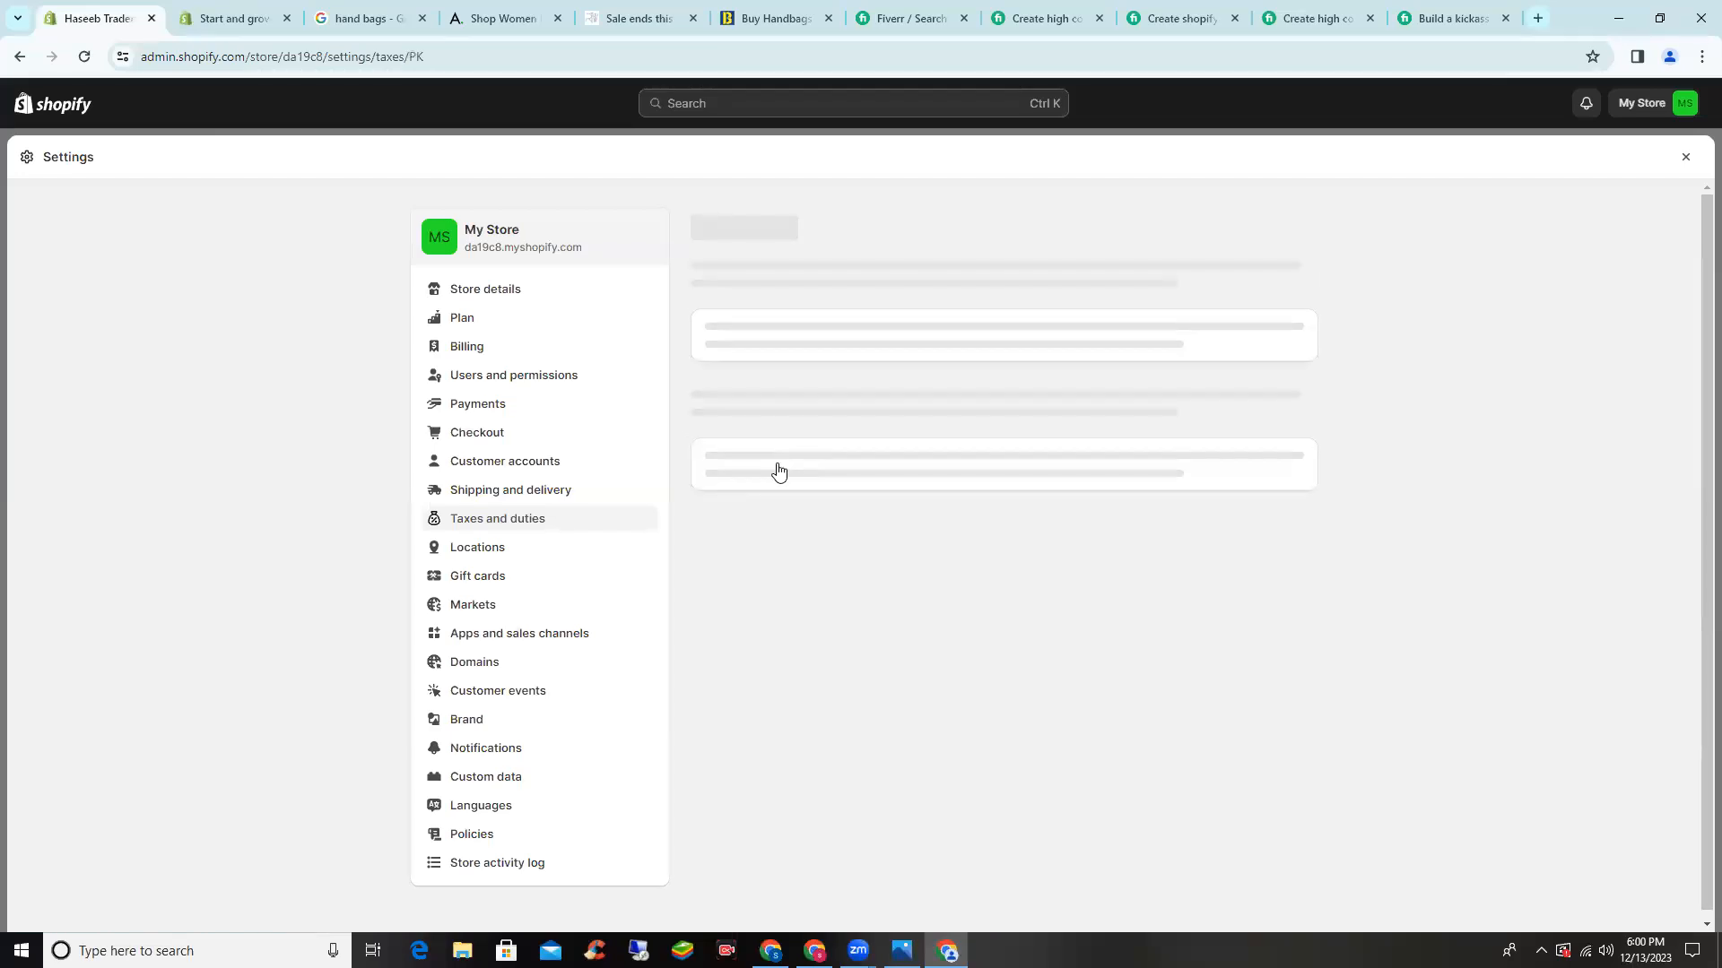
{"action": "left_click", "coordinate": [756, 429]}
{"action": "key", "text": "BackSpace"}
{"action": "key", "text": "BackSpace"}
{"action": "type", "text": "0"}
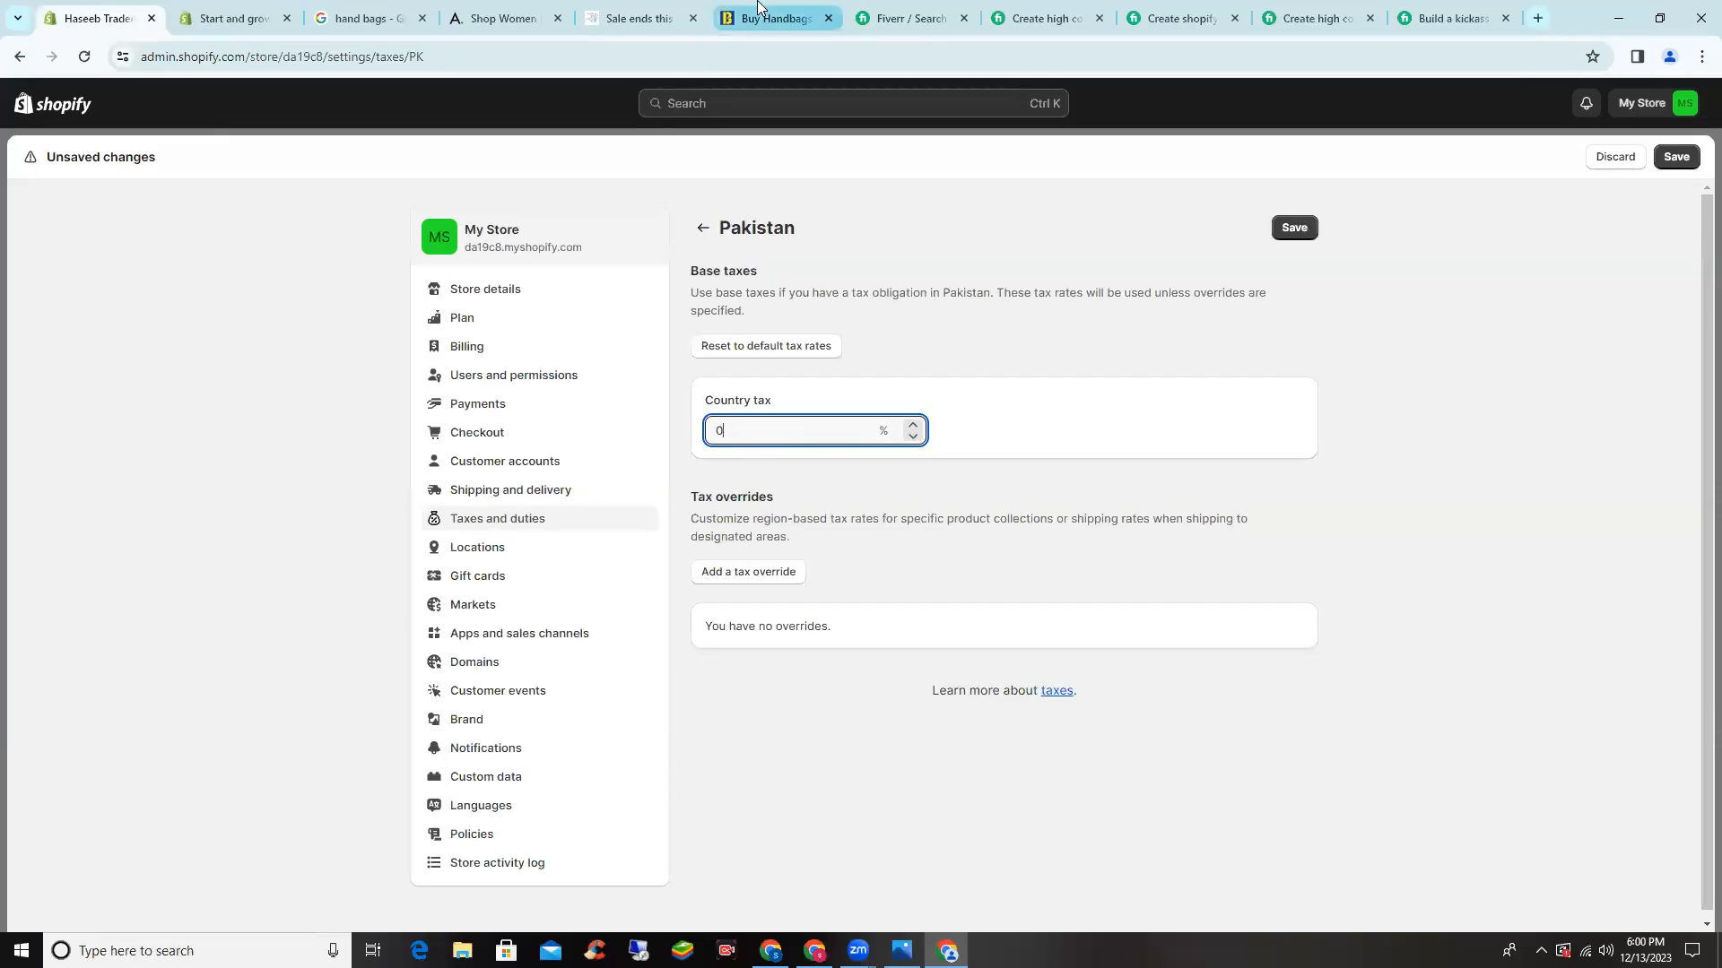
{"action": "left_click", "coordinate": [1296, 228]}
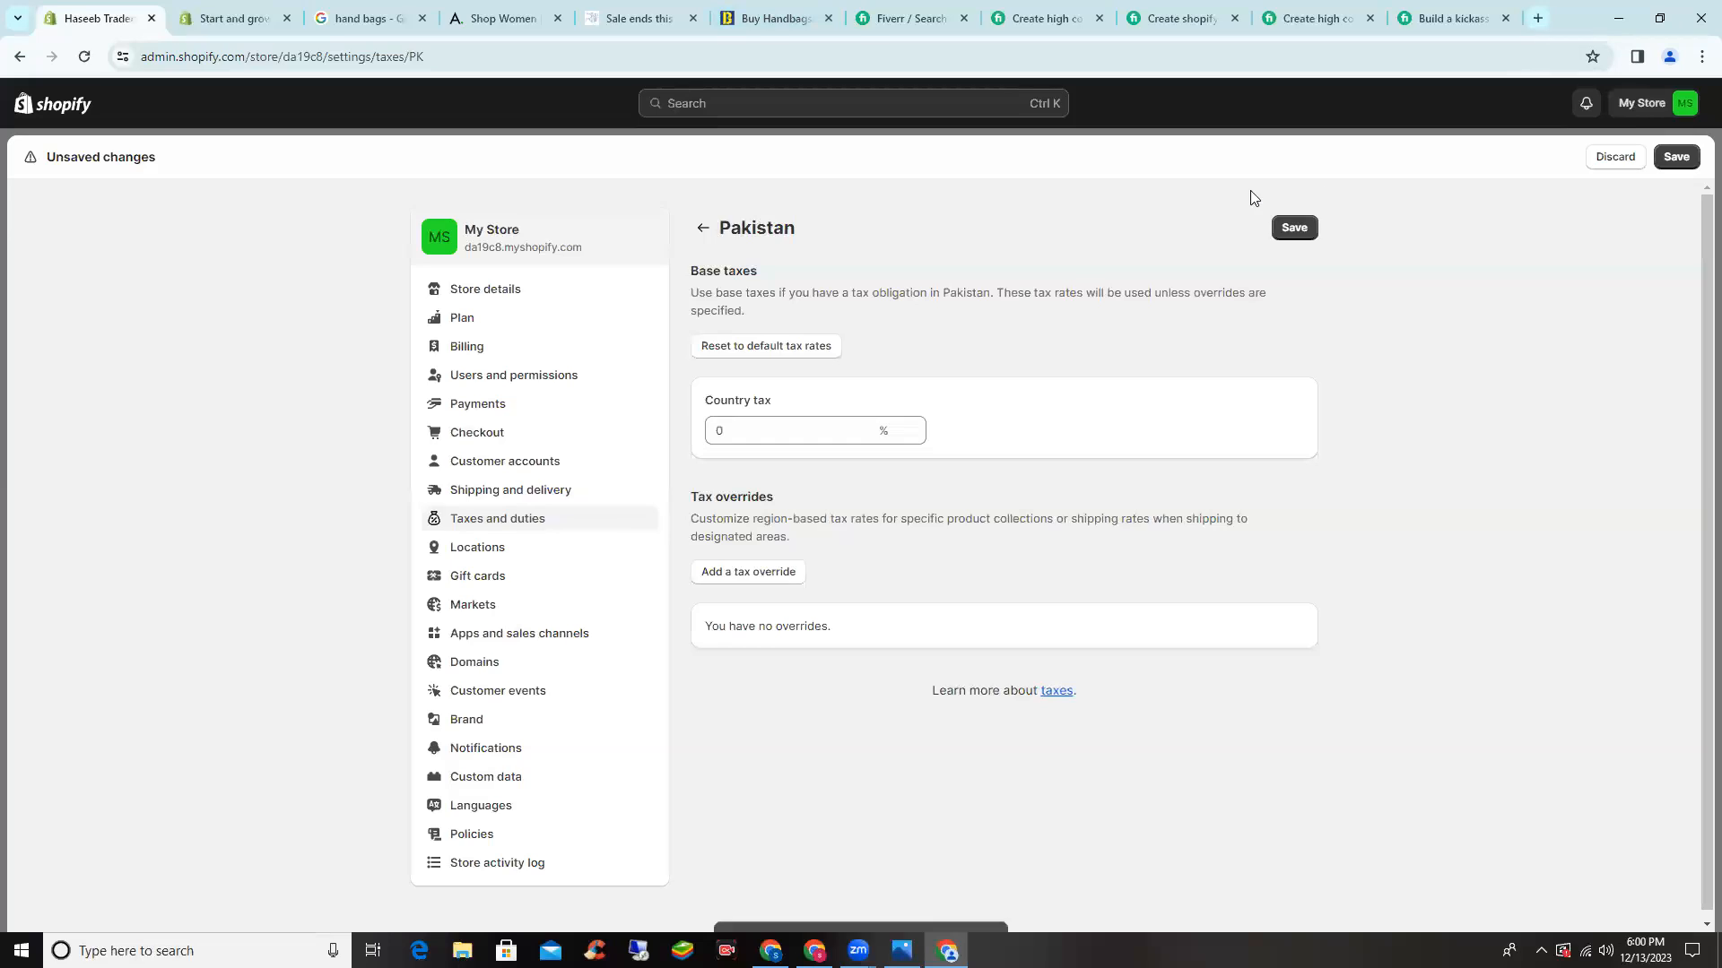
{"action": "scroll", "coordinate": [523, 541], "scroll_direction": "down", "scroll_amount": 1}
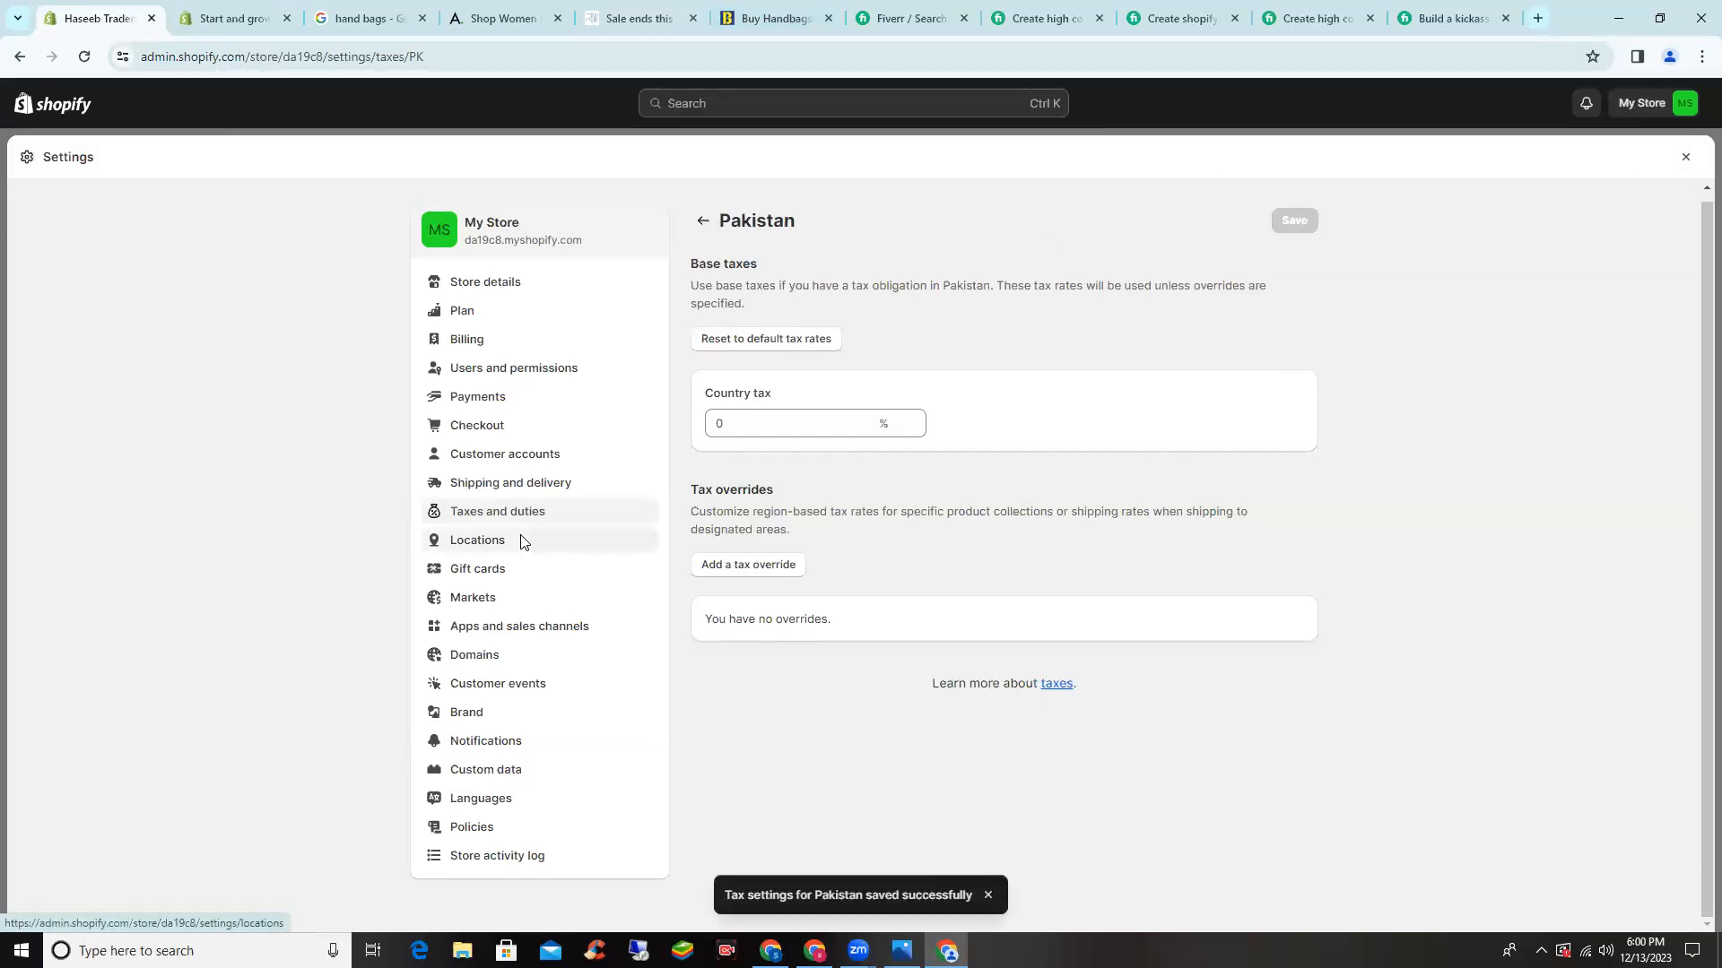
{"action": "left_click", "coordinate": [522, 542]}
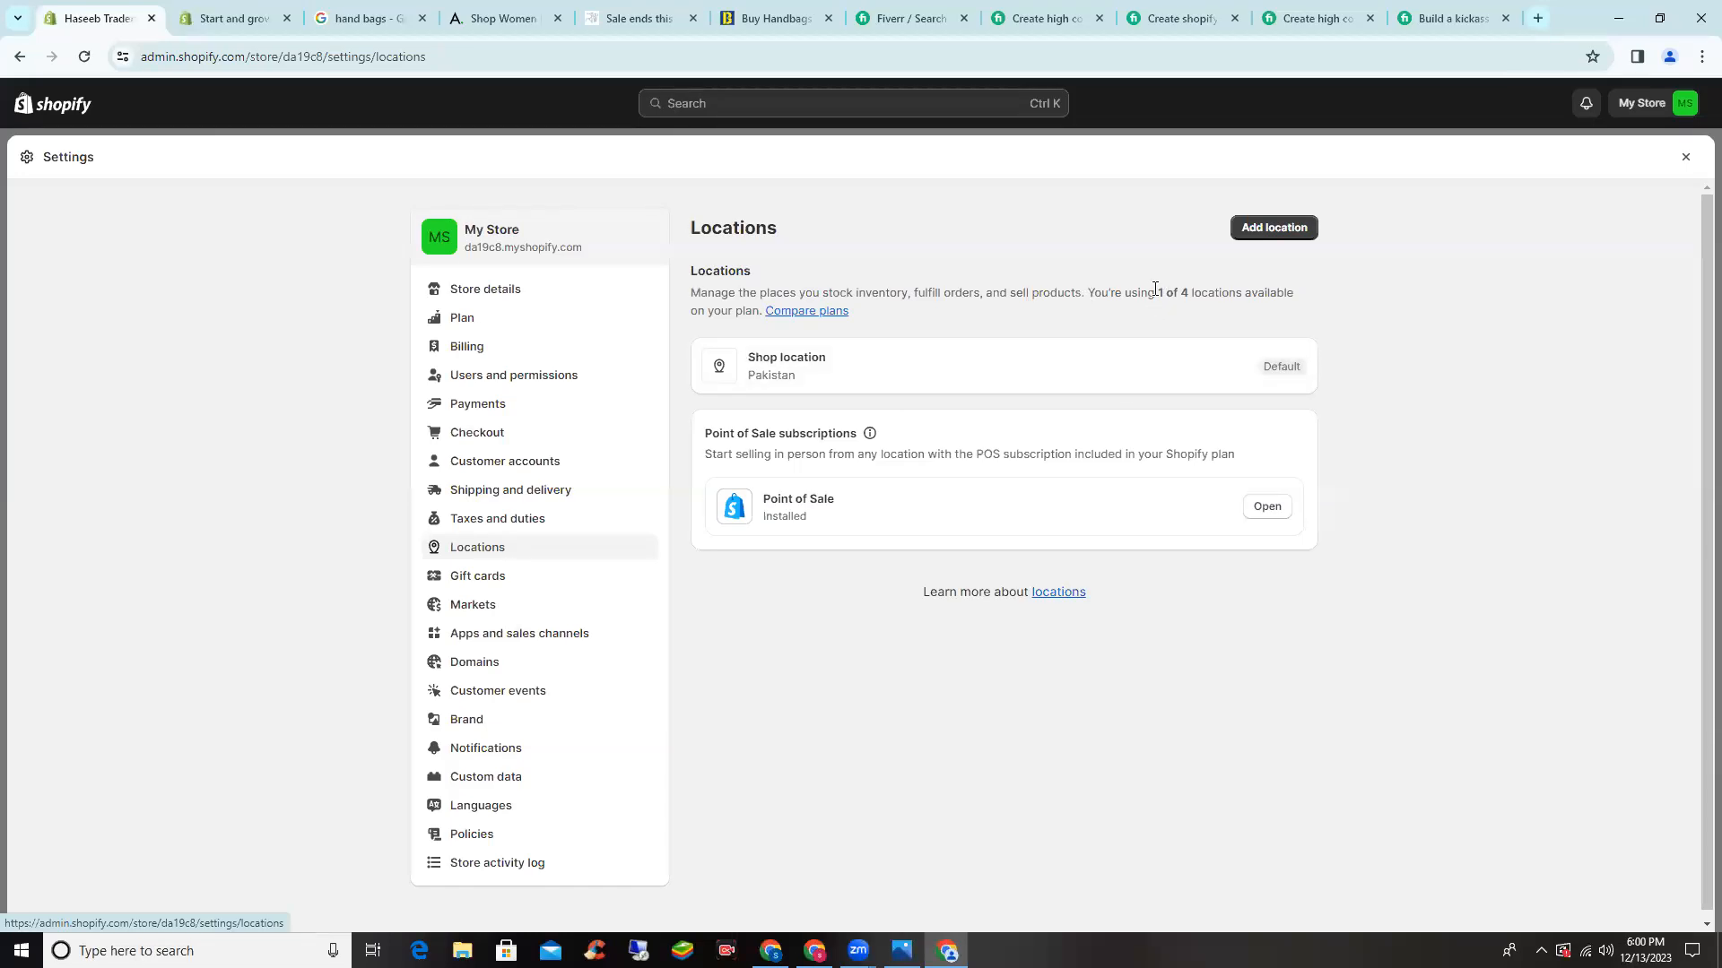
- Scroll through the new location form and leave it without adding a location
{"action": "left_click", "coordinate": [1278, 224]}
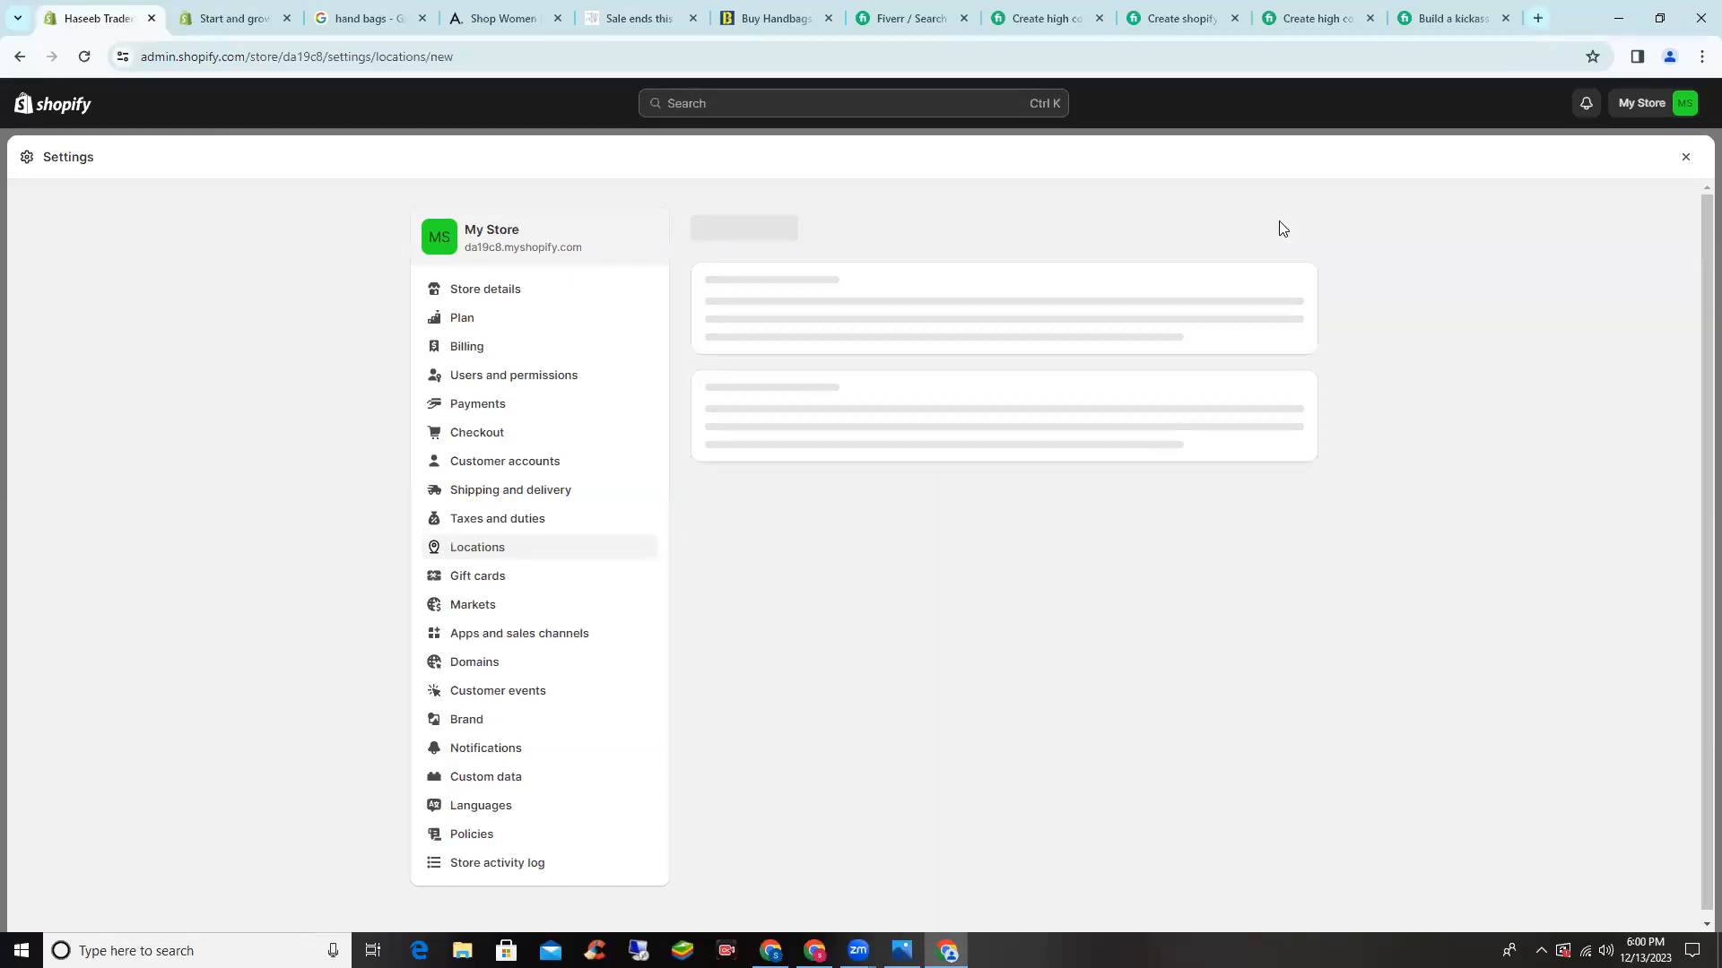
{"action": "left_click", "coordinate": [835, 378]}
{"action": "scroll", "coordinate": [822, 388], "scroll_direction": "down", "scroll_amount": 2}
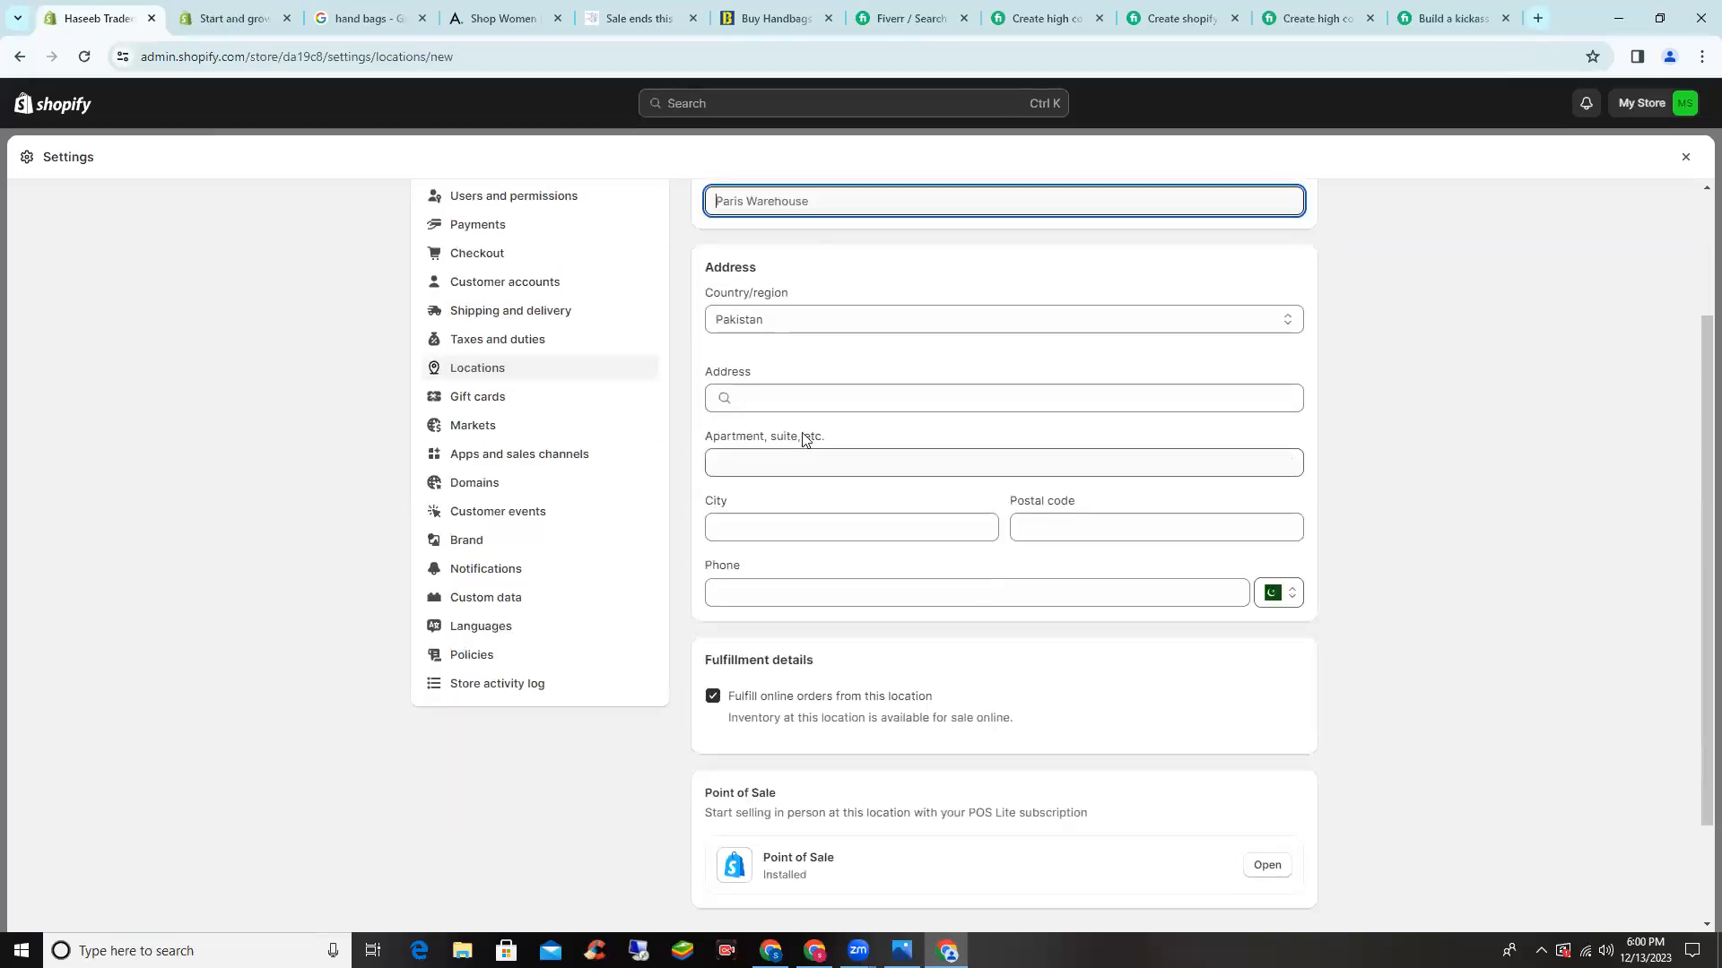
{"action": "scroll", "coordinate": [786, 475], "scroll_direction": "down", "scroll_amount": 2}
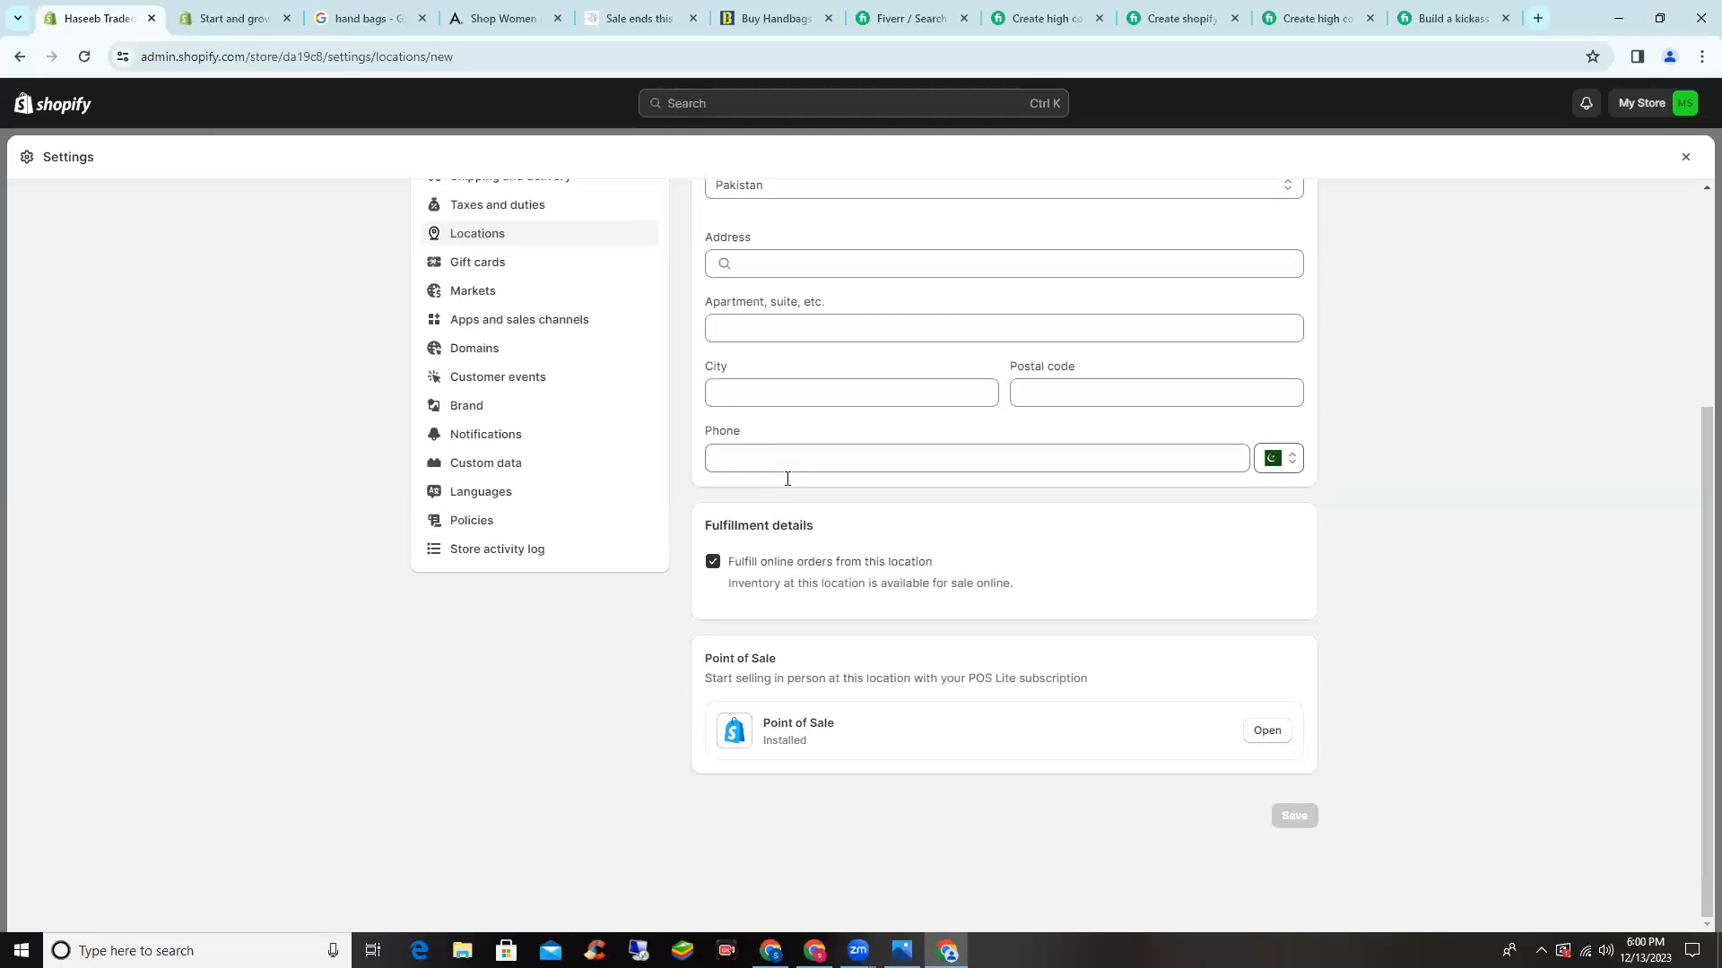
{"action": "scroll", "coordinate": [832, 511], "scroll_direction": "up", "scroll_amount": 4}
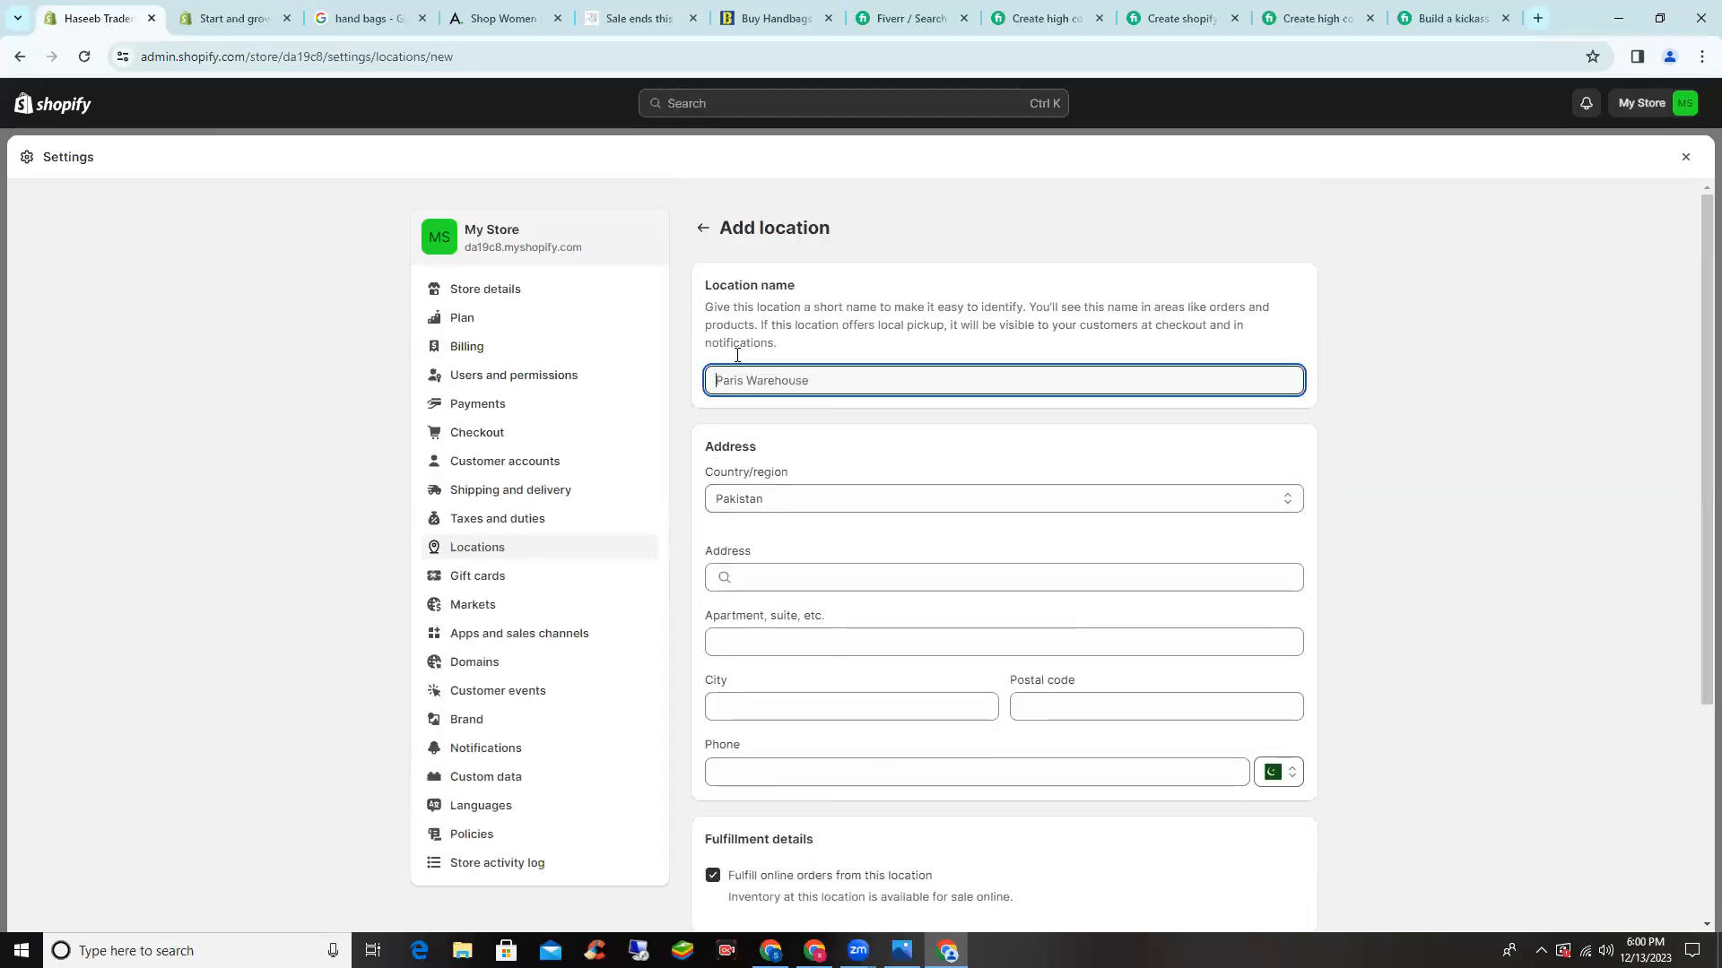
{"action": "left_click", "coordinate": [704, 229]}
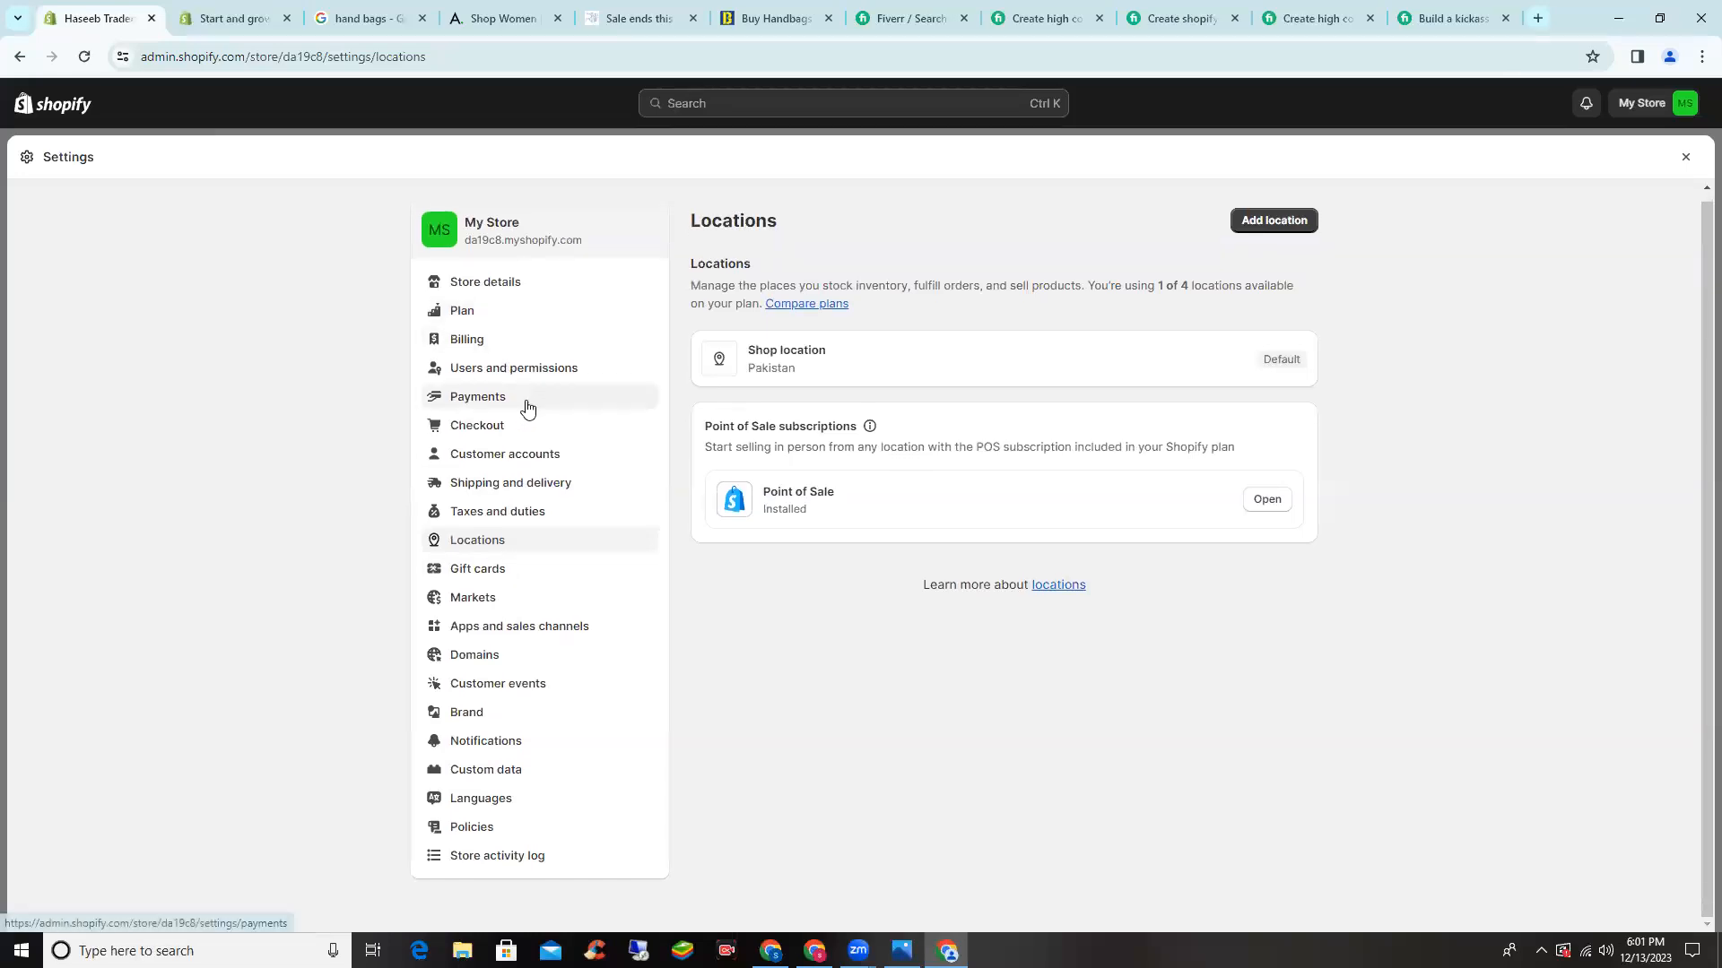
{"action": "left_click", "coordinate": [553, 627]}
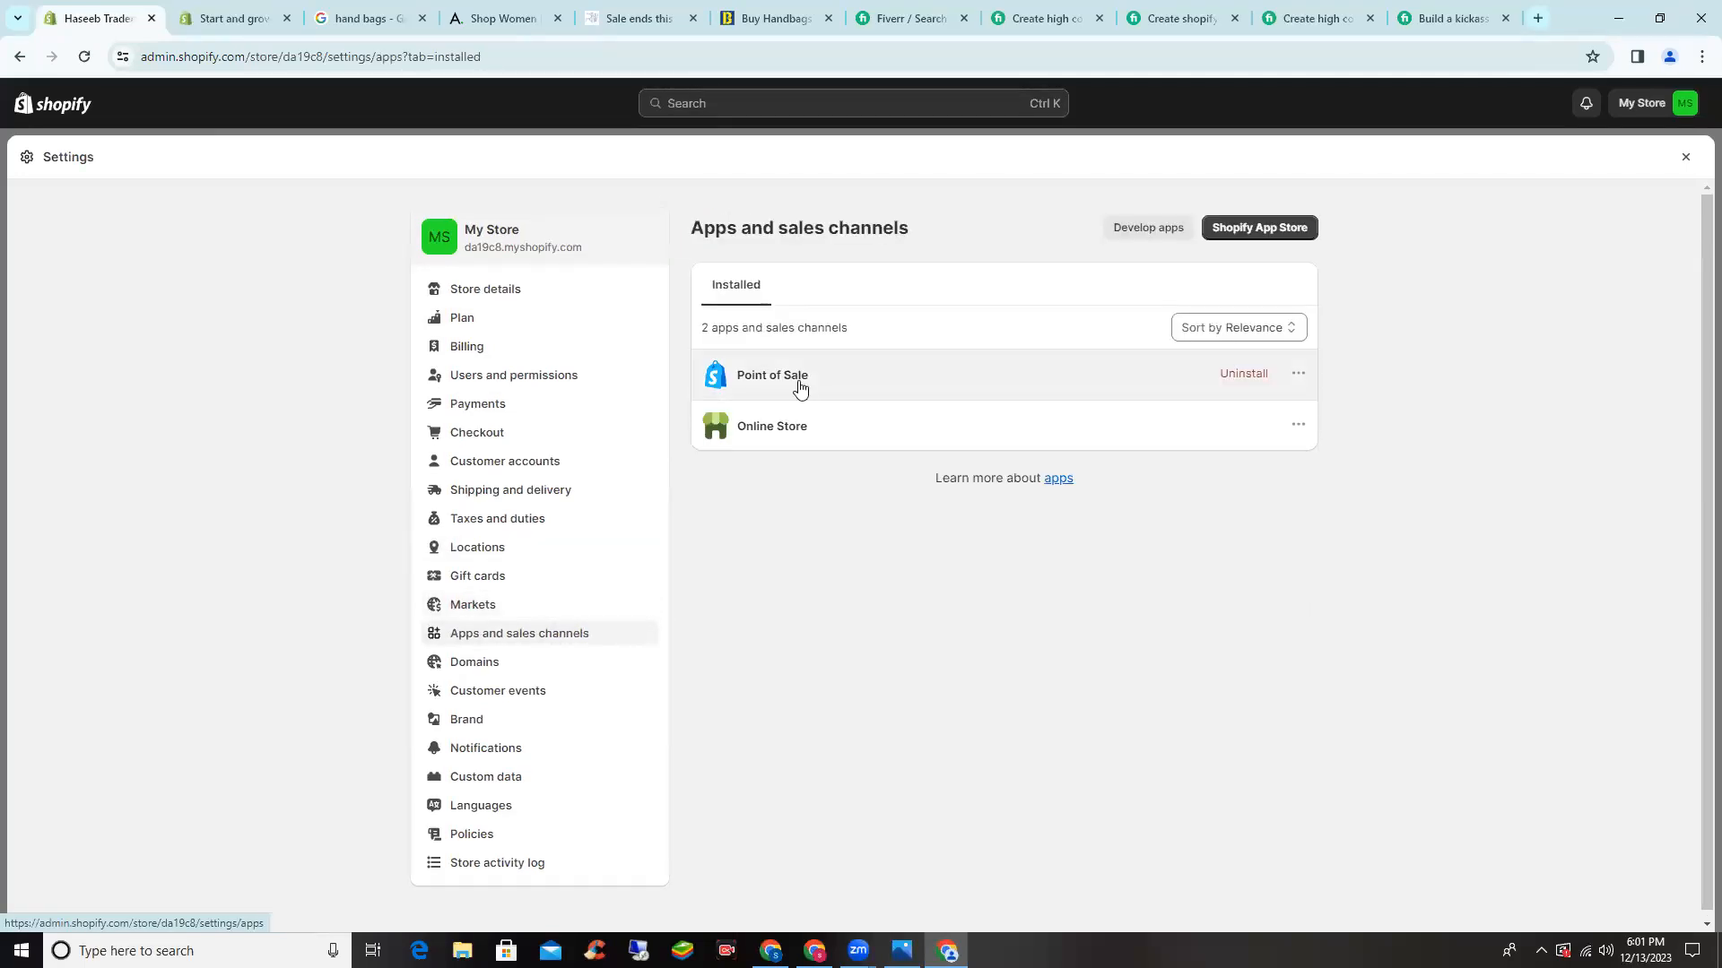
- Uninstall the Point of Sale channel, then bring up the change myshopify.com domain form
{"action": "left_click", "coordinate": [863, 378]}
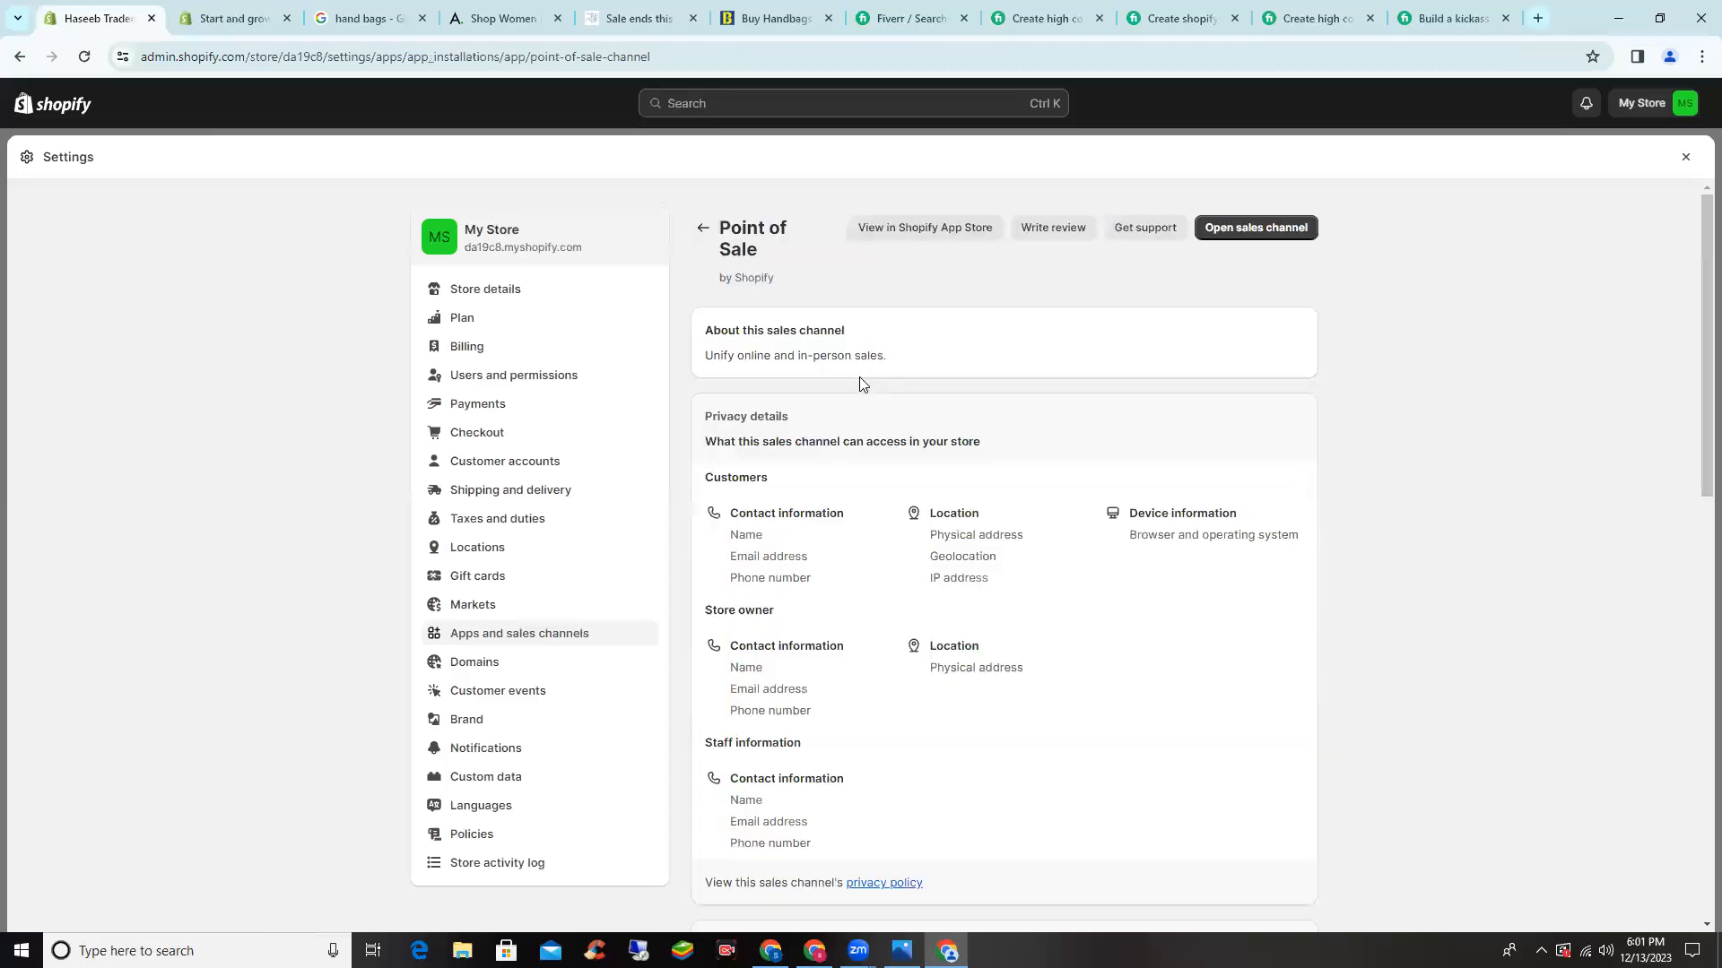
{"action": "left_click", "coordinate": [703, 228]}
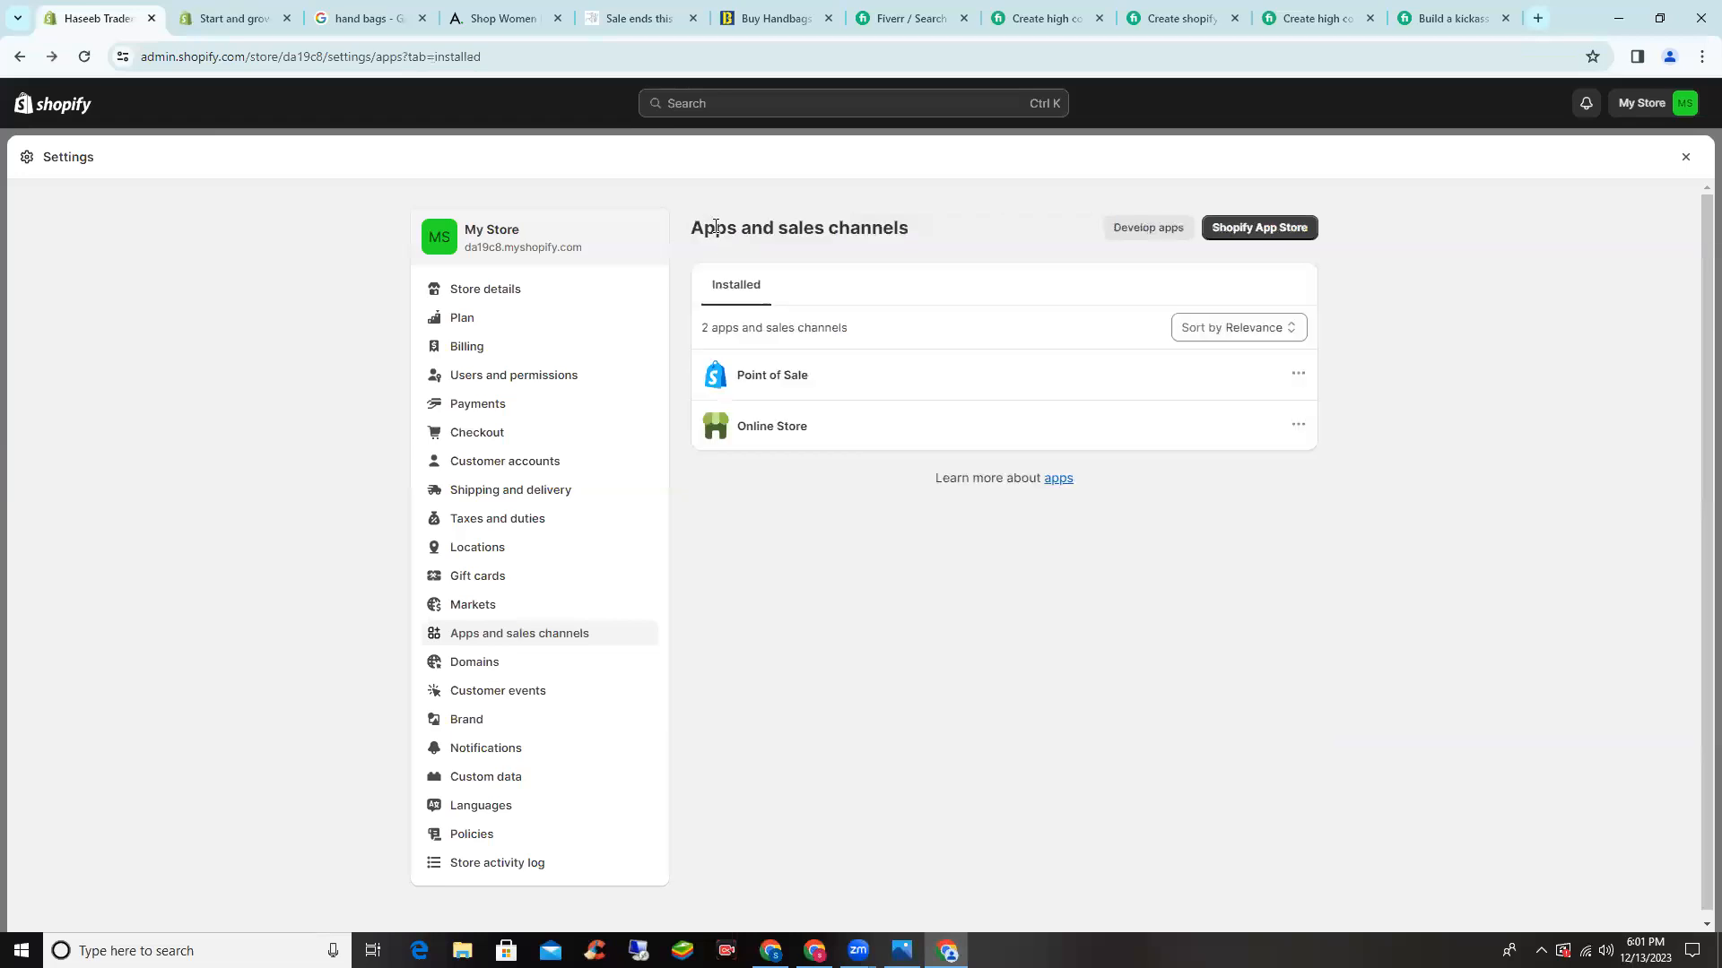
{"action": "left_click", "coordinate": [1243, 384]}
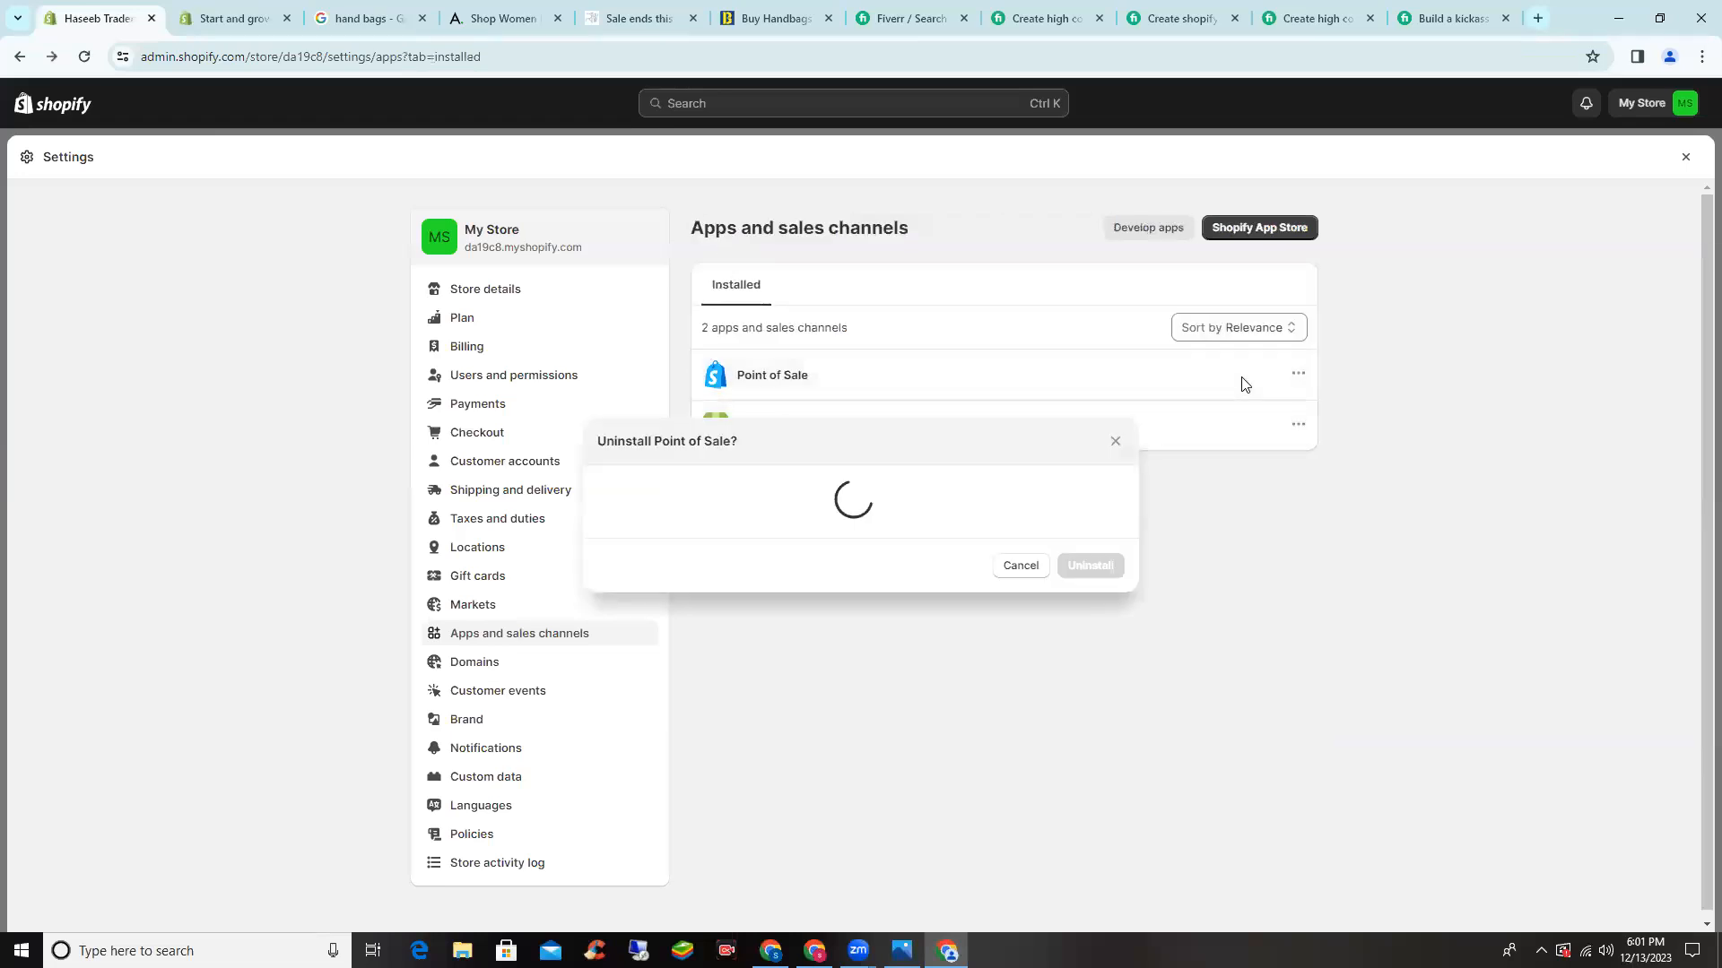
{"action": "left_click", "coordinate": [742, 549]}
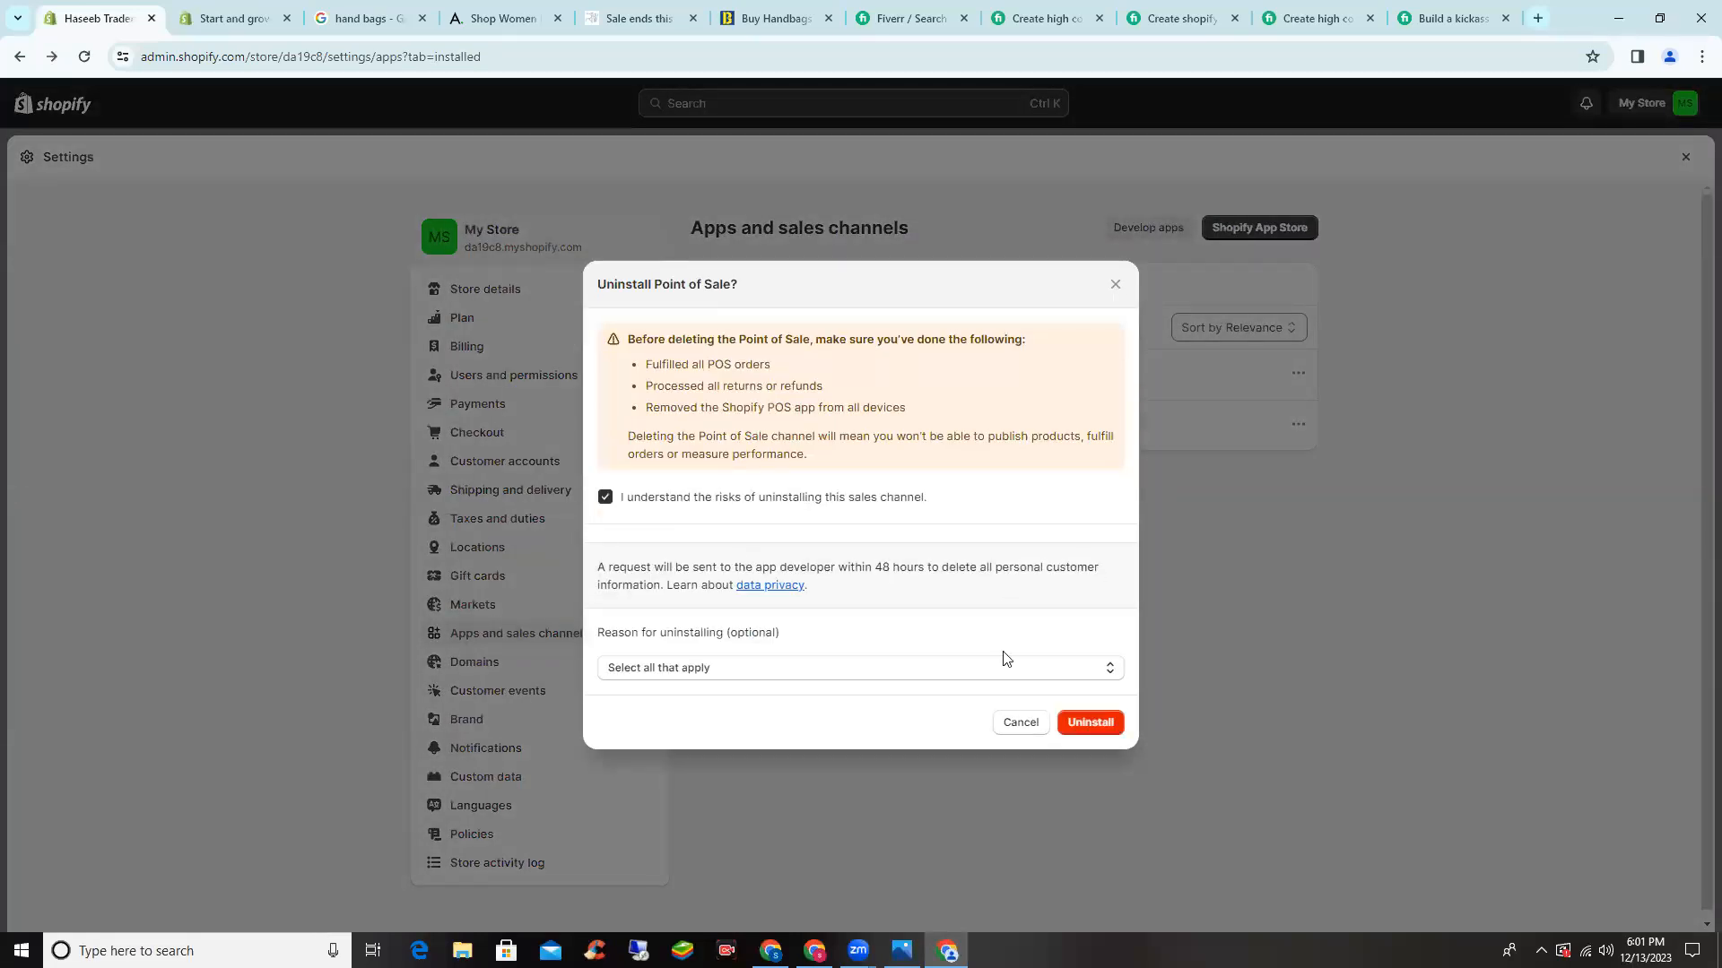
{"action": "left_click", "coordinate": [1103, 714]}
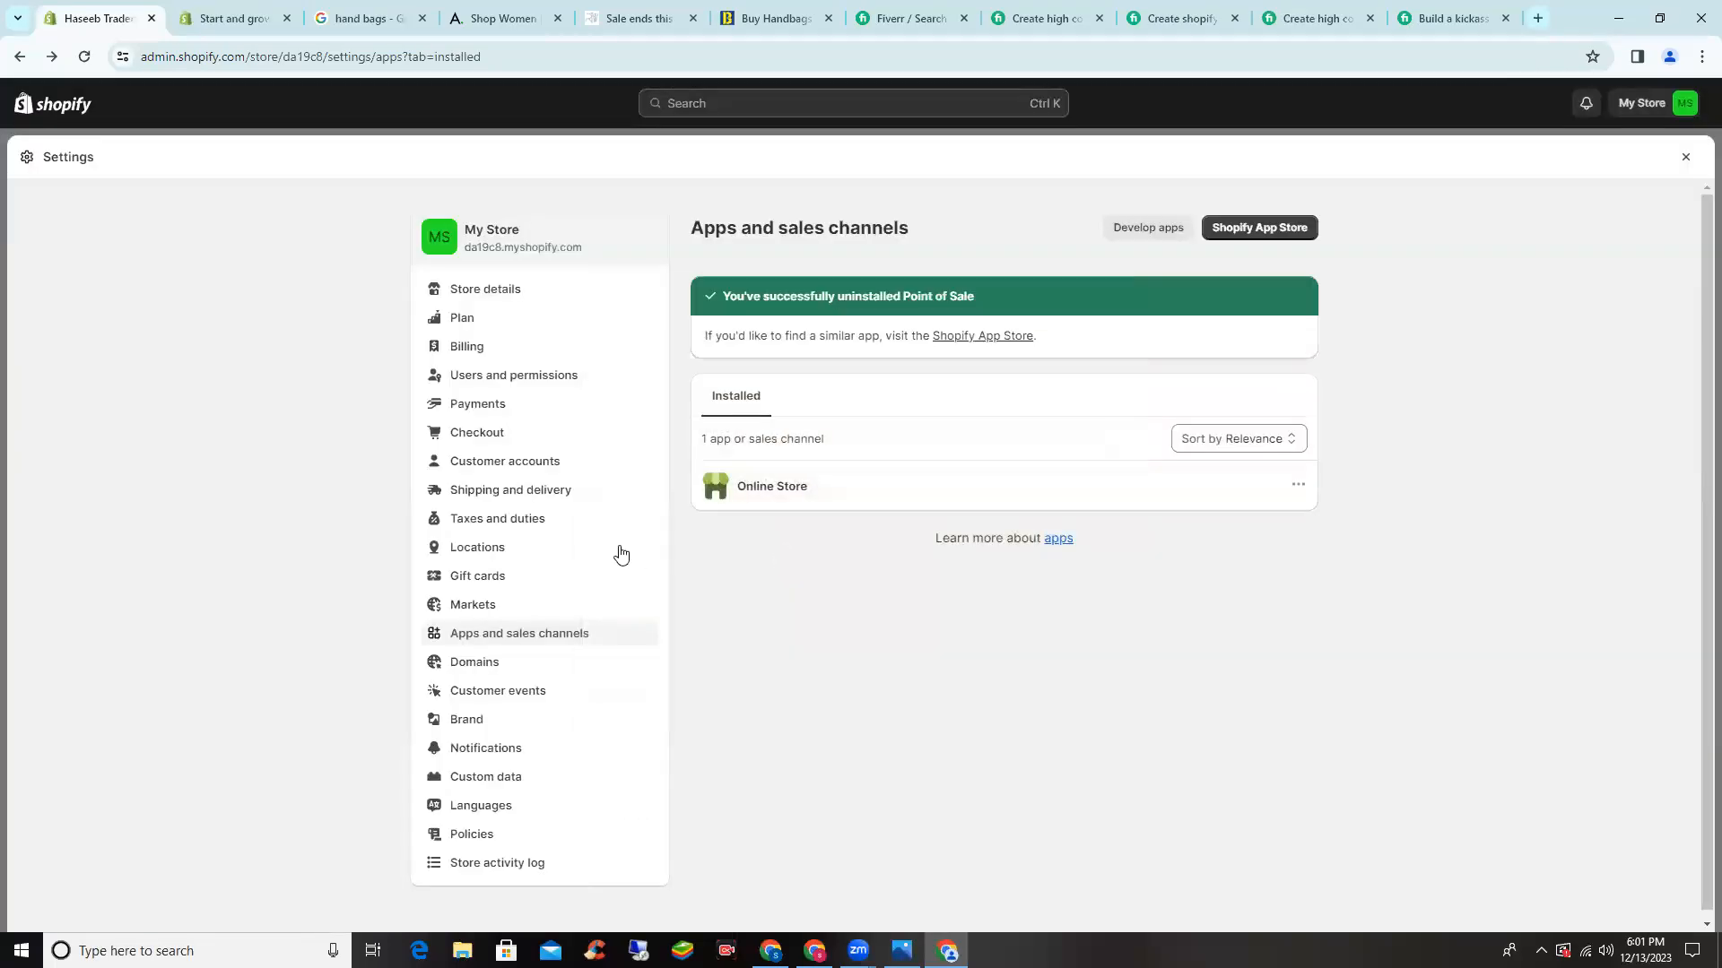
{"action": "left_click", "coordinate": [492, 652]}
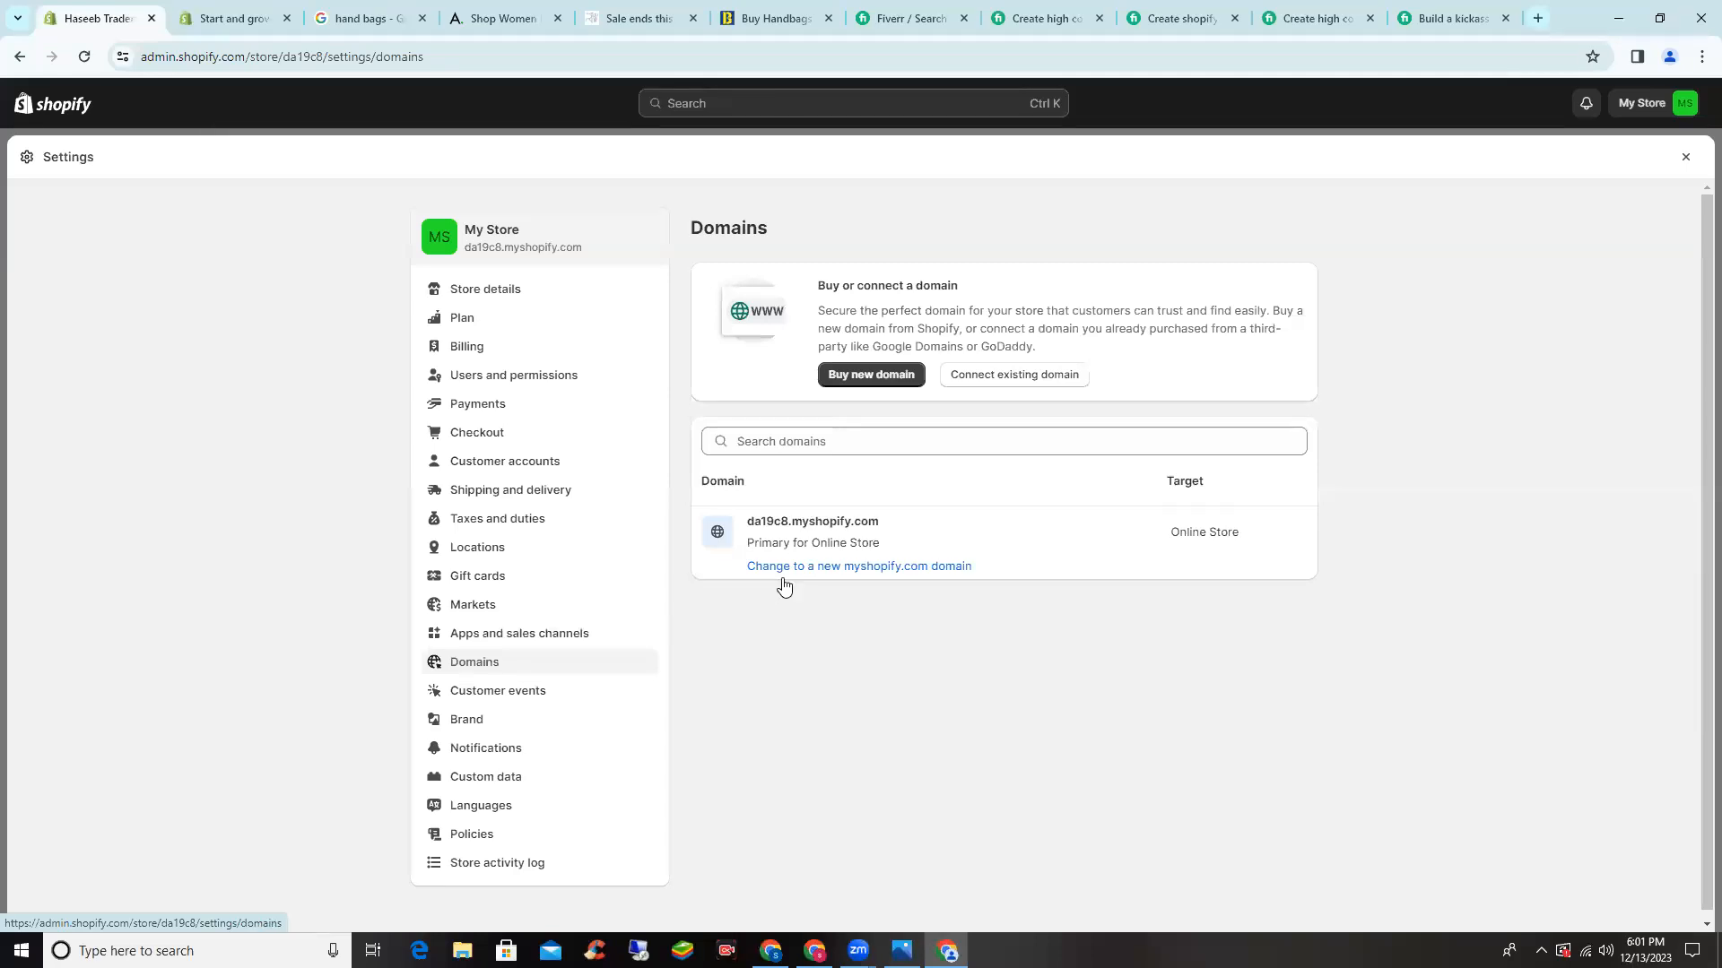
{"action": "left_click", "coordinate": [843, 567]}
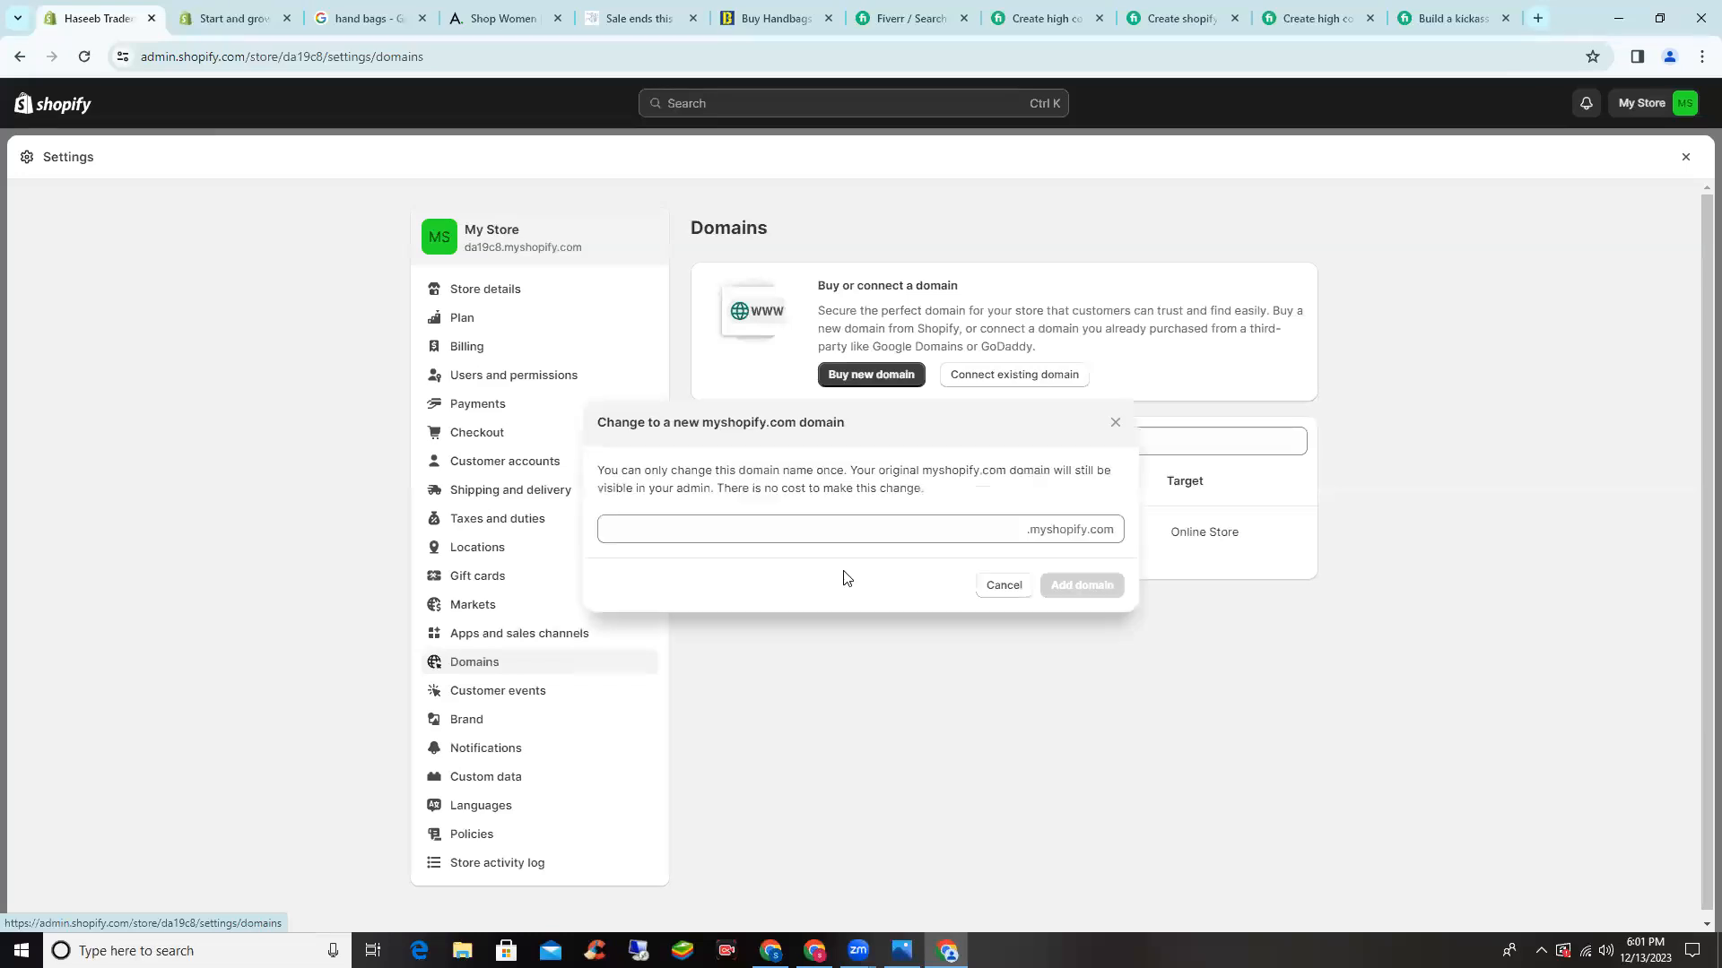
- Add haseebtraders477 as the new myshopify.com domain and view its details
{"action": "left_click", "coordinate": [670, 527]}
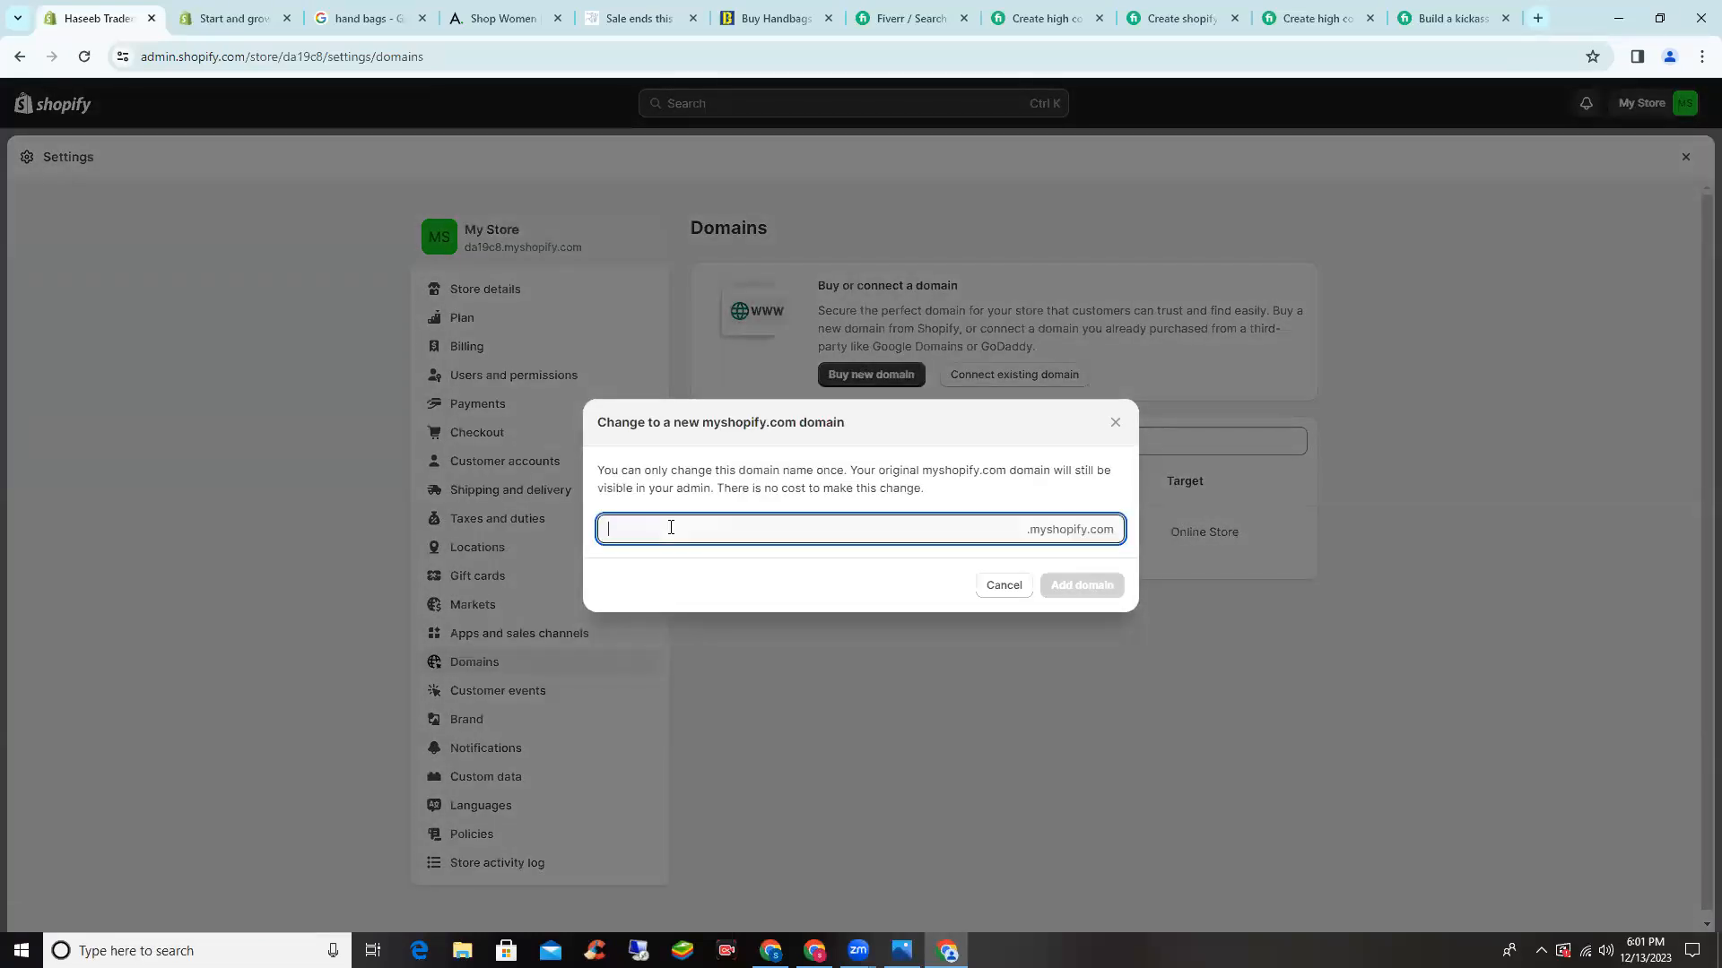
{"action": "type", "text": "haseebtraders"}
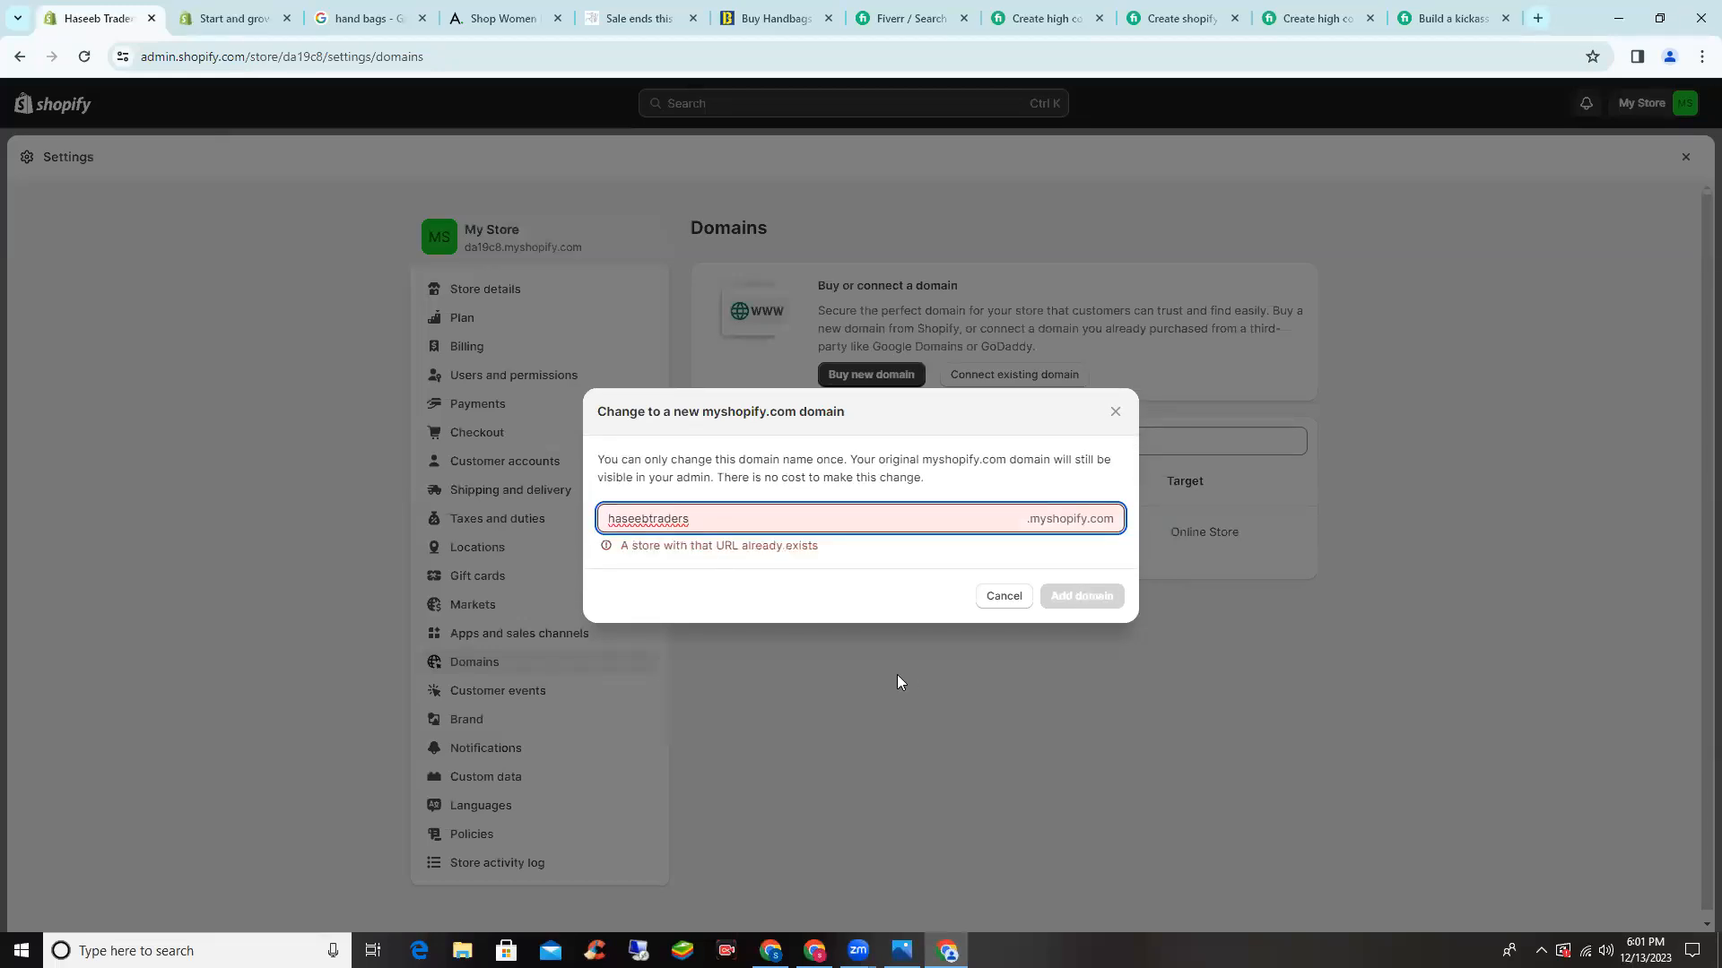
{"action": "type", "text": "477"}
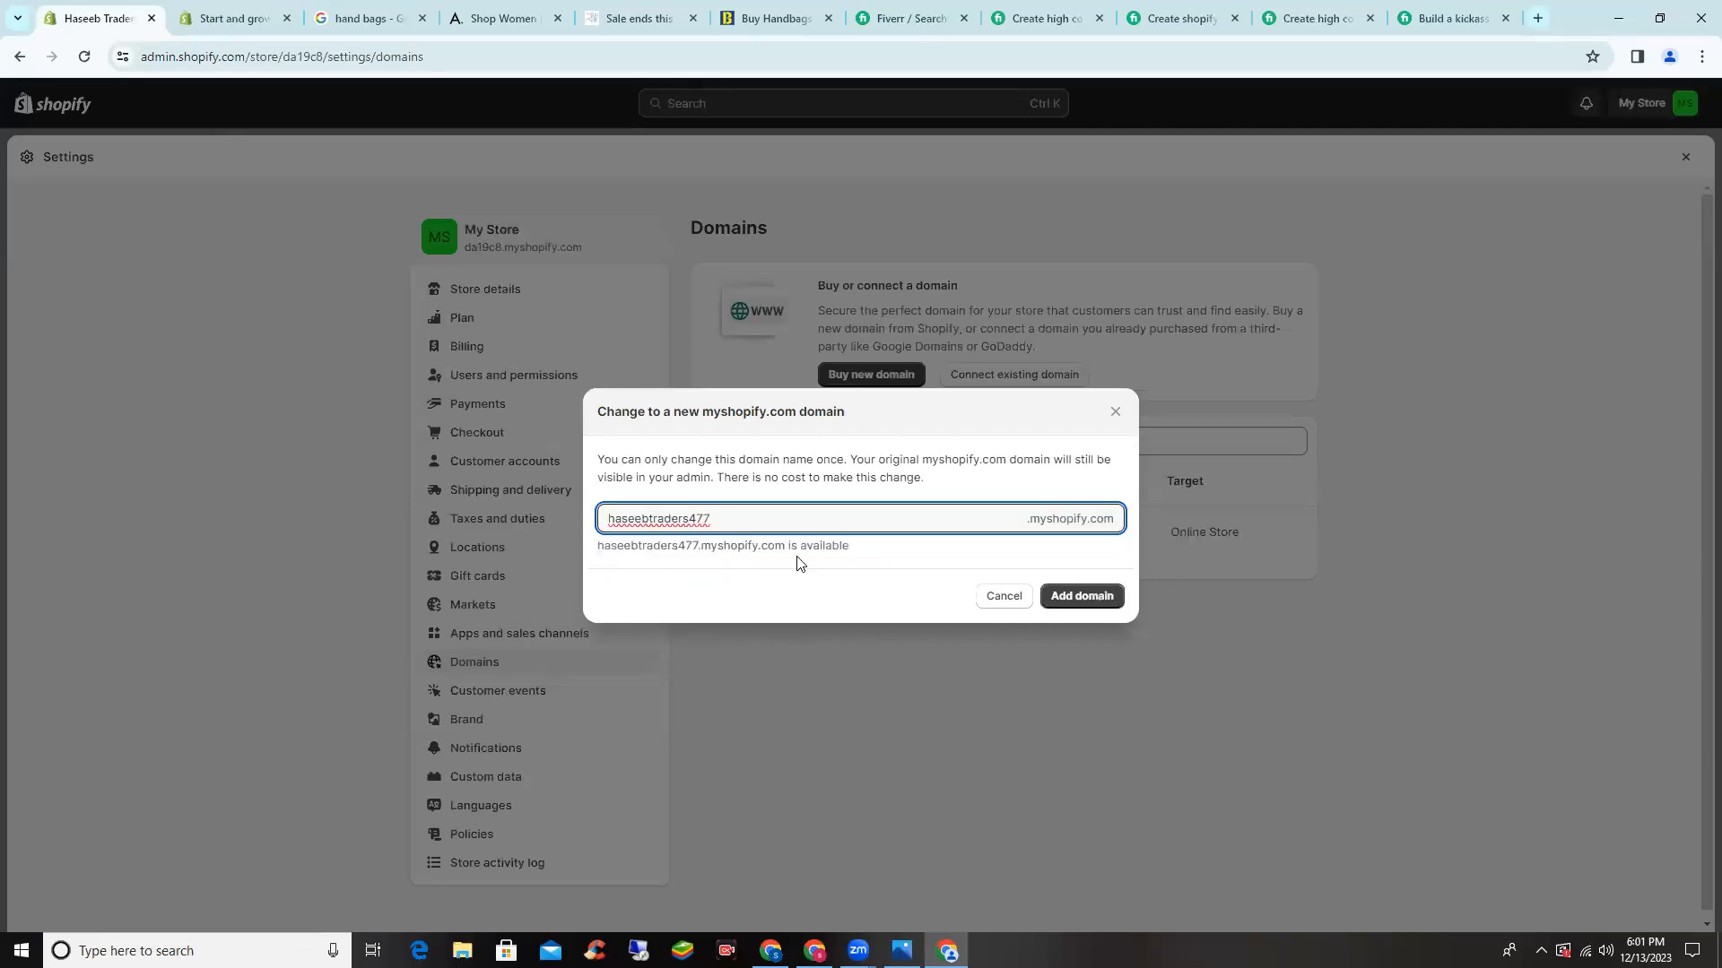
{"action": "left_click", "coordinate": [1094, 598]}
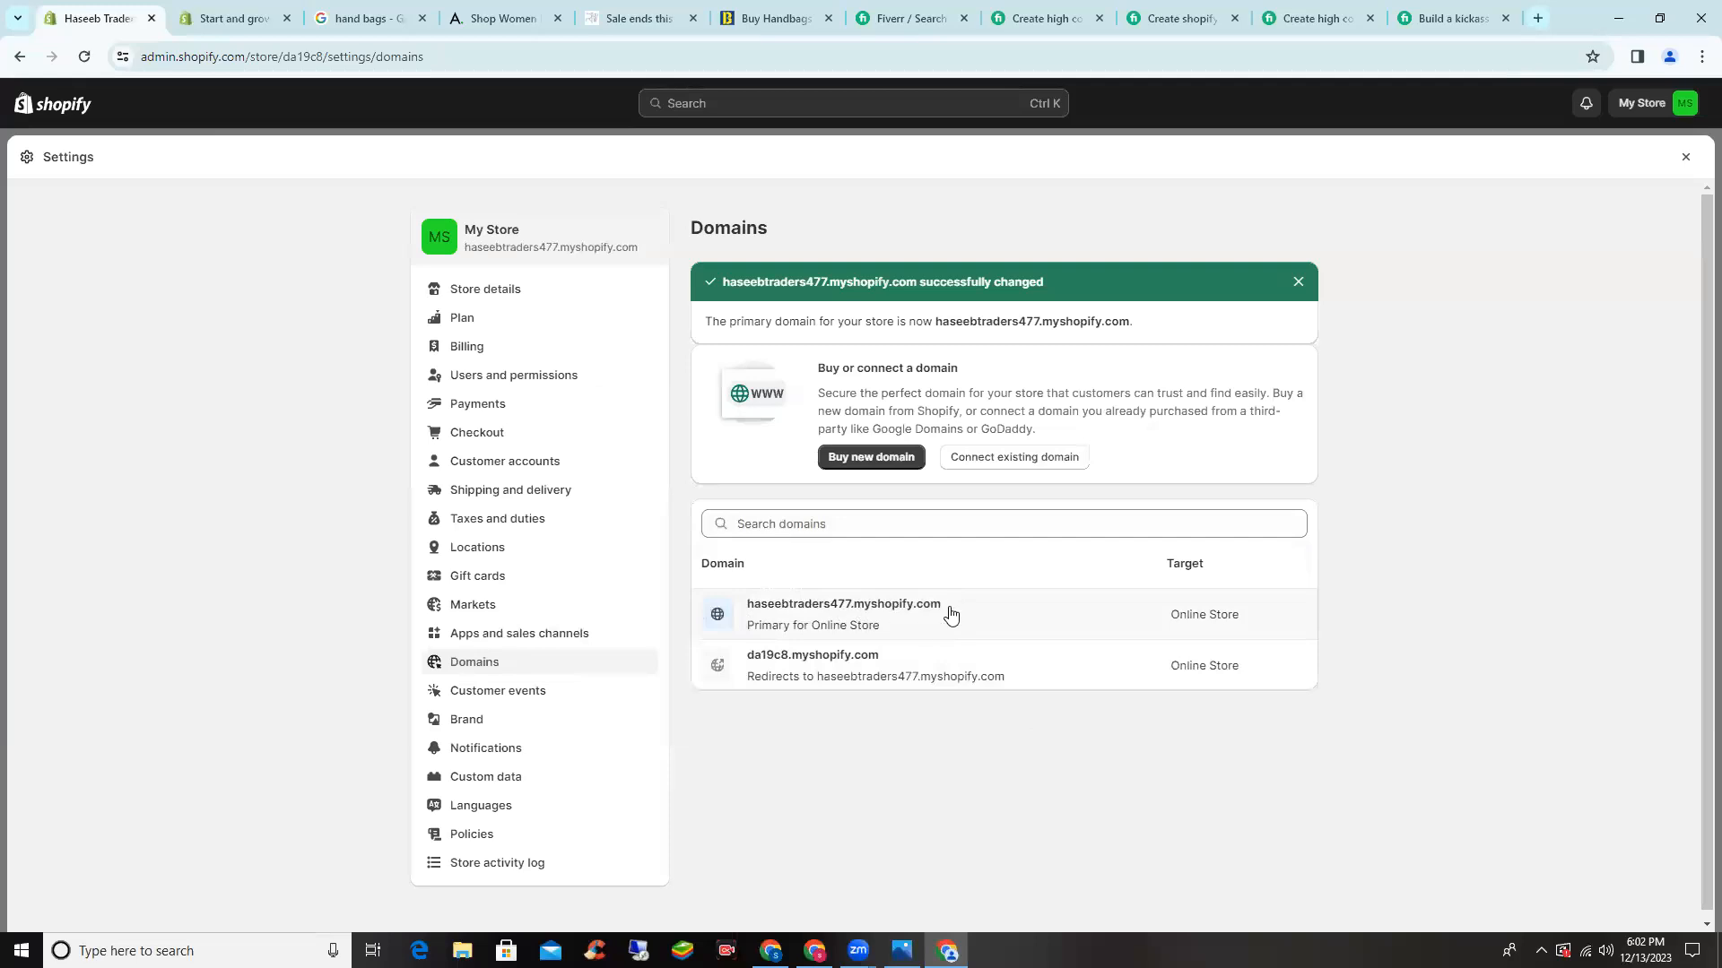
{"action": "left_click", "coordinate": [945, 622]}
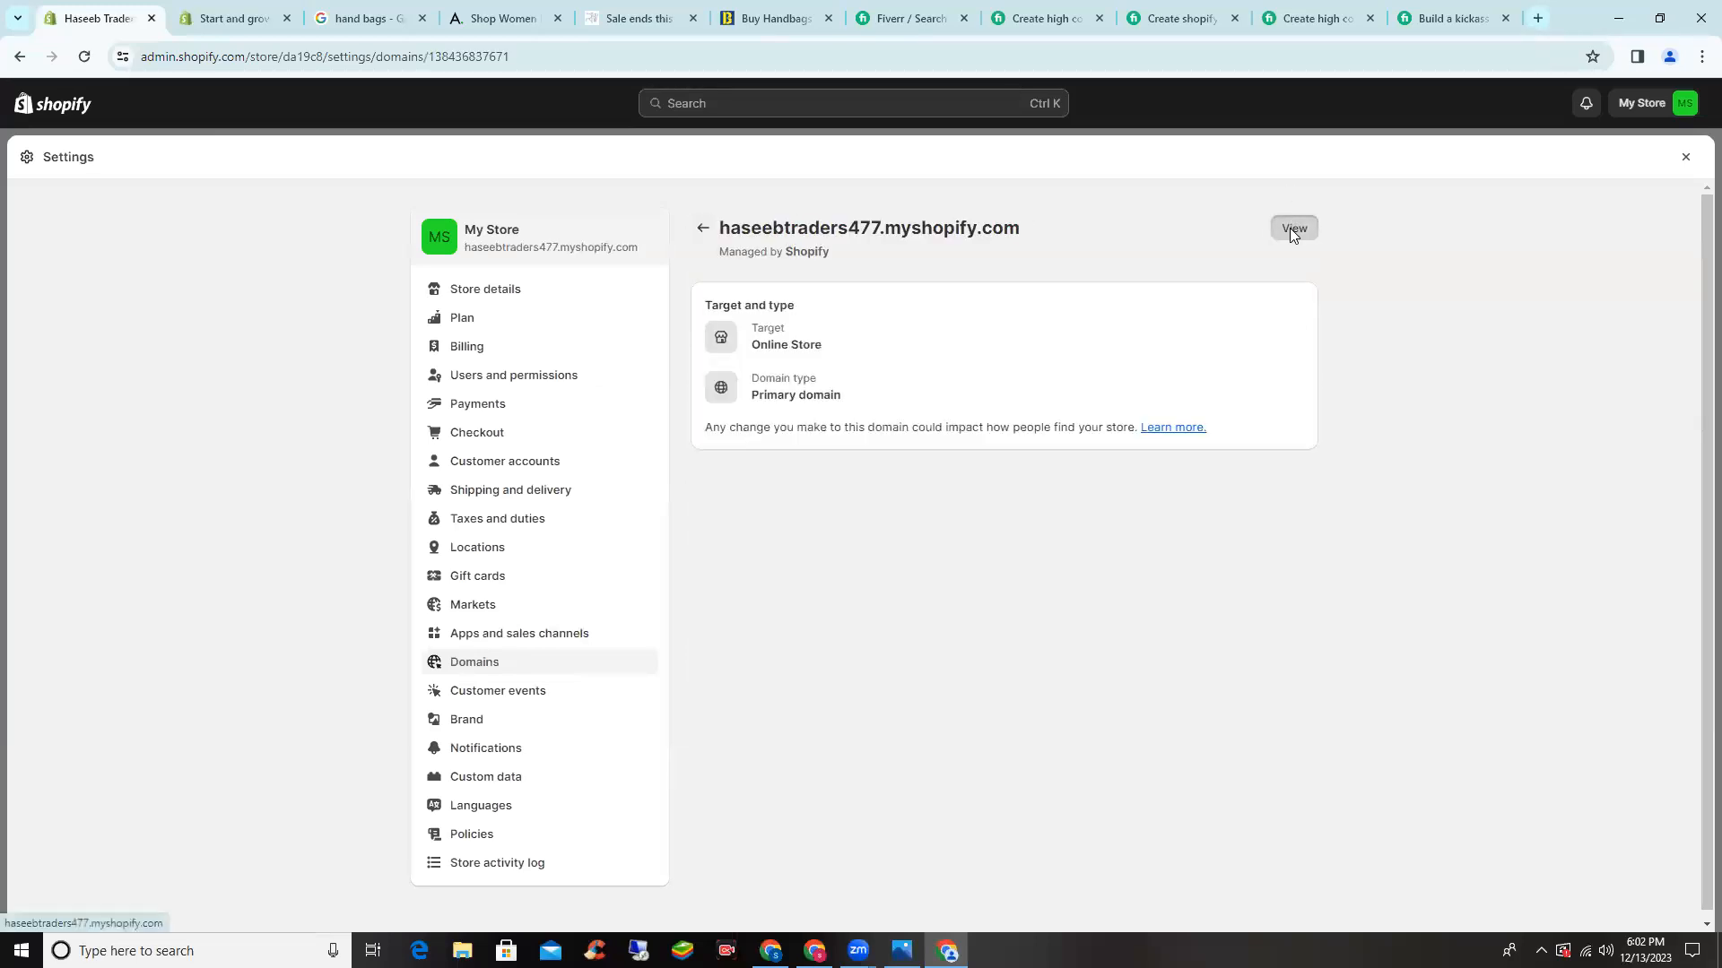
- Preview the Haseeb Traders storefront's Opening soon page in a new tab, then return to admin
{"action": "left_click", "coordinate": [1289, 227]}
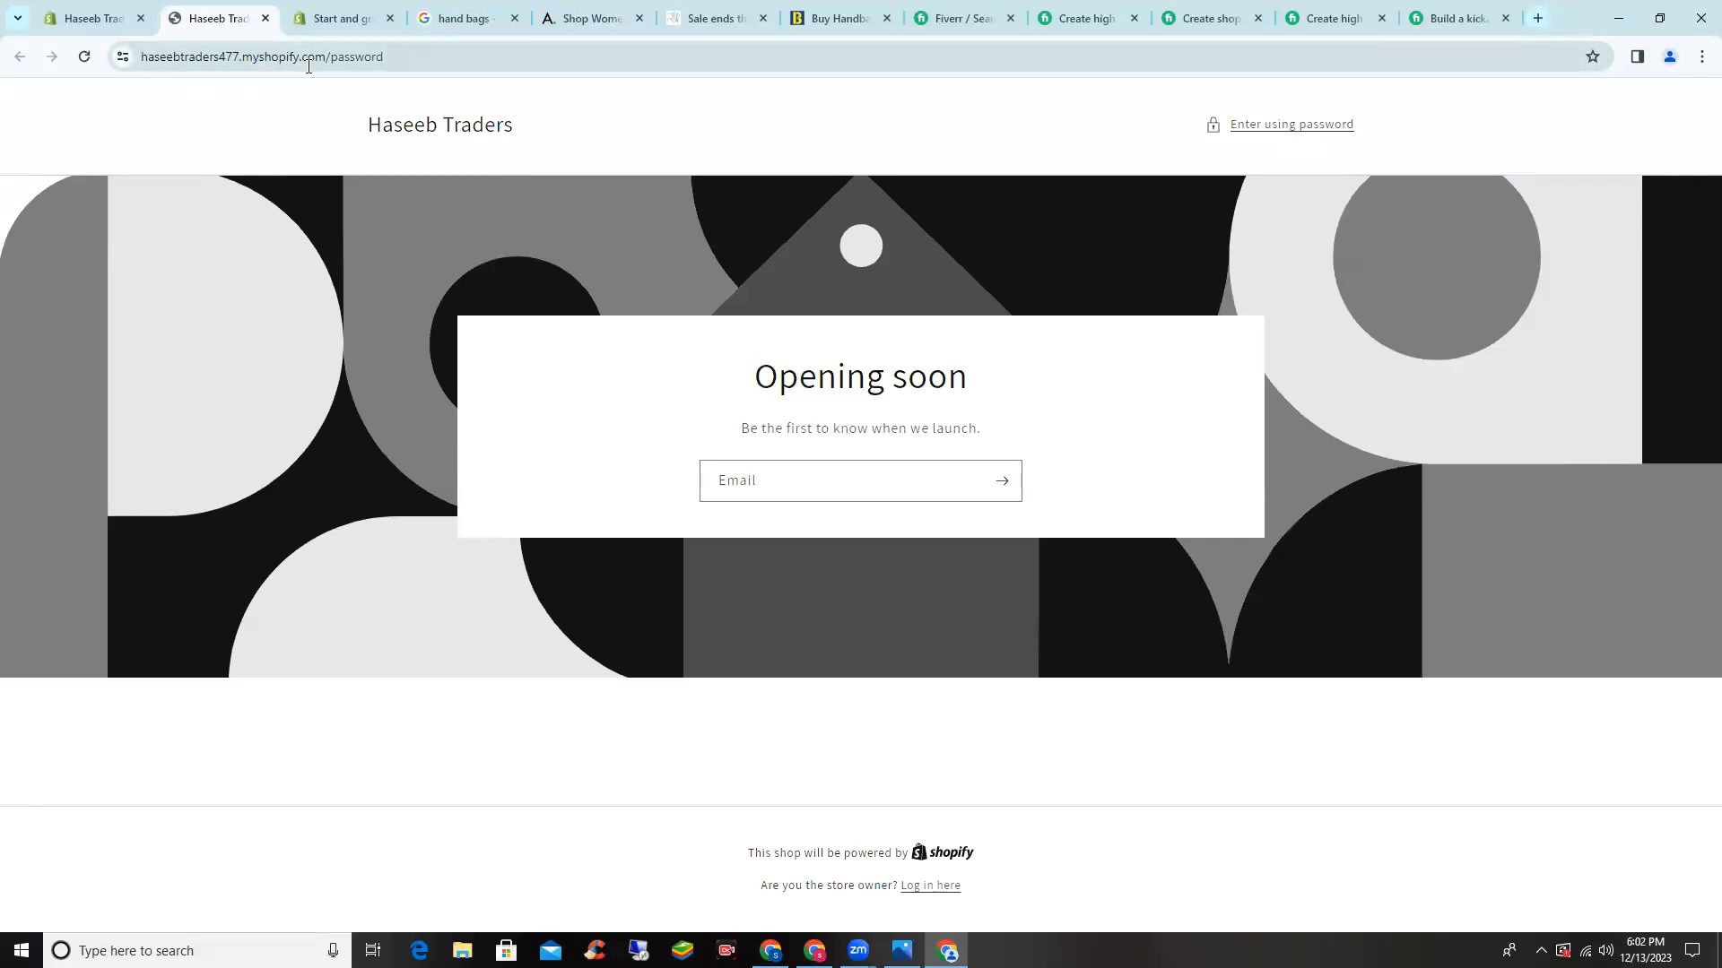
{"action": "left_click", "coordinate": [53, 7]}
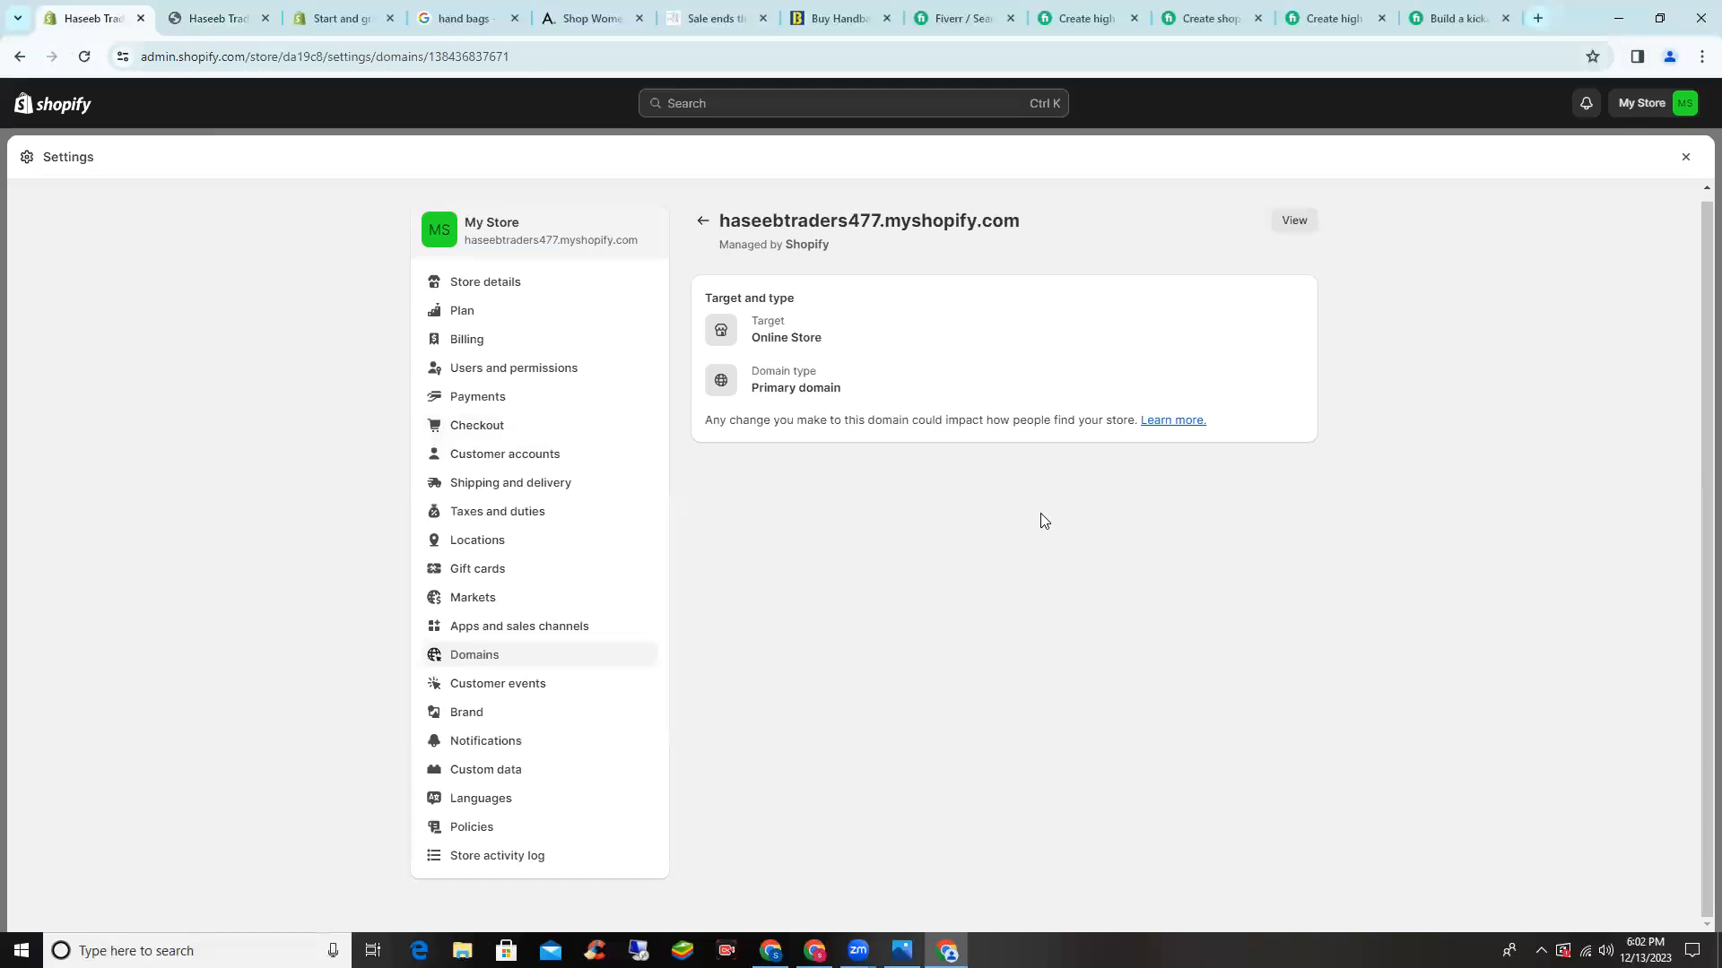
{"action": "left_click", "coordinate": [530, 840]}
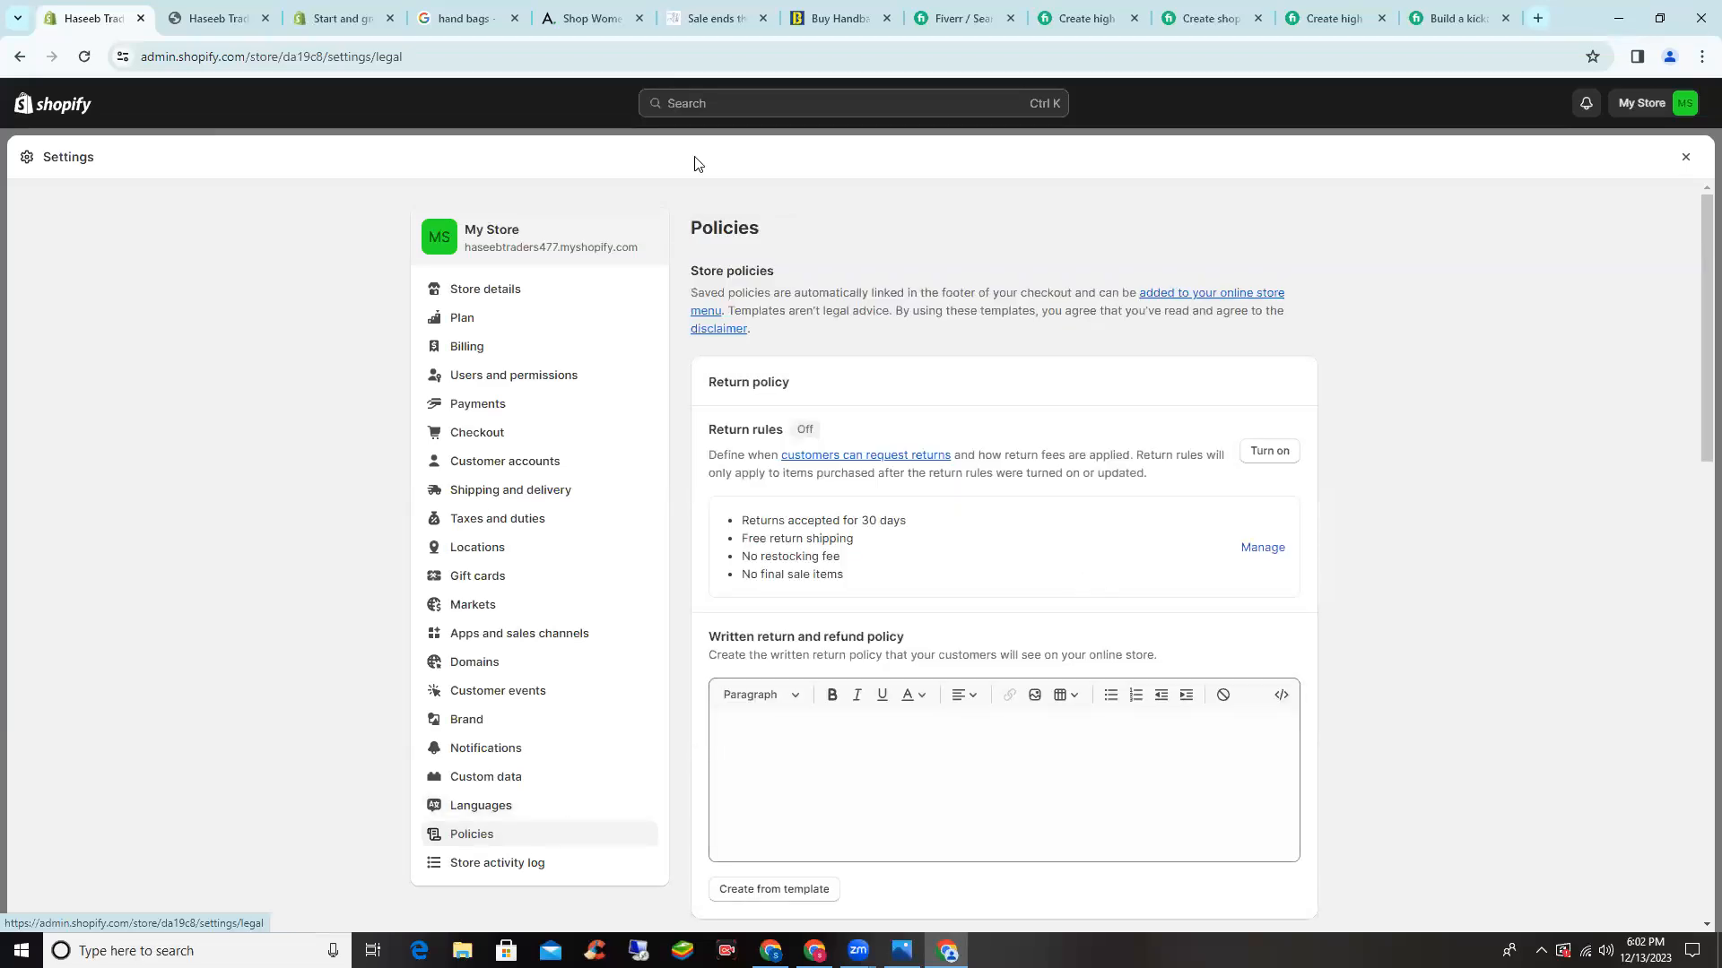
- Turn on return rules and open the default rules for editing
{"action": "scroll", "coordinate": [972, 388], "scroll_direction": "down", "scroll_amount": 1}
{"action": "scroll", "coordinate": [803, 443], "scroll_direction": "up", "scroll_amount": 1}
{"action": "left_click", "coordinate": [1279, 452]}
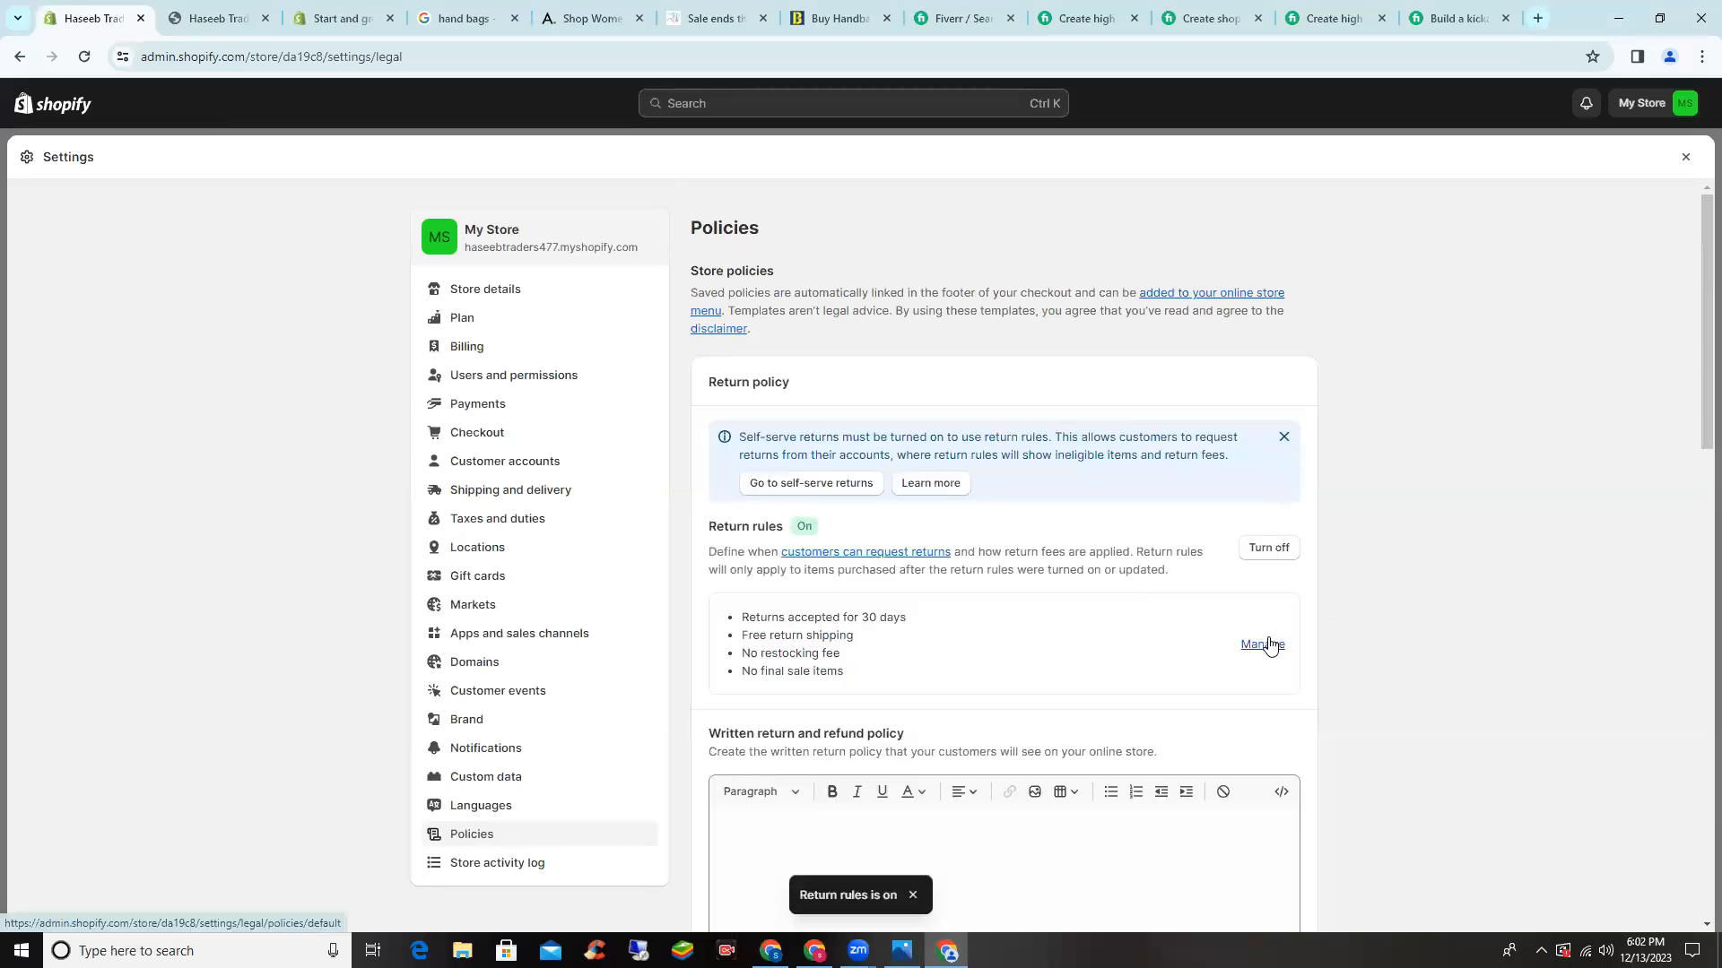
{"action": "left_click", "coordinate": [1270, 646]}
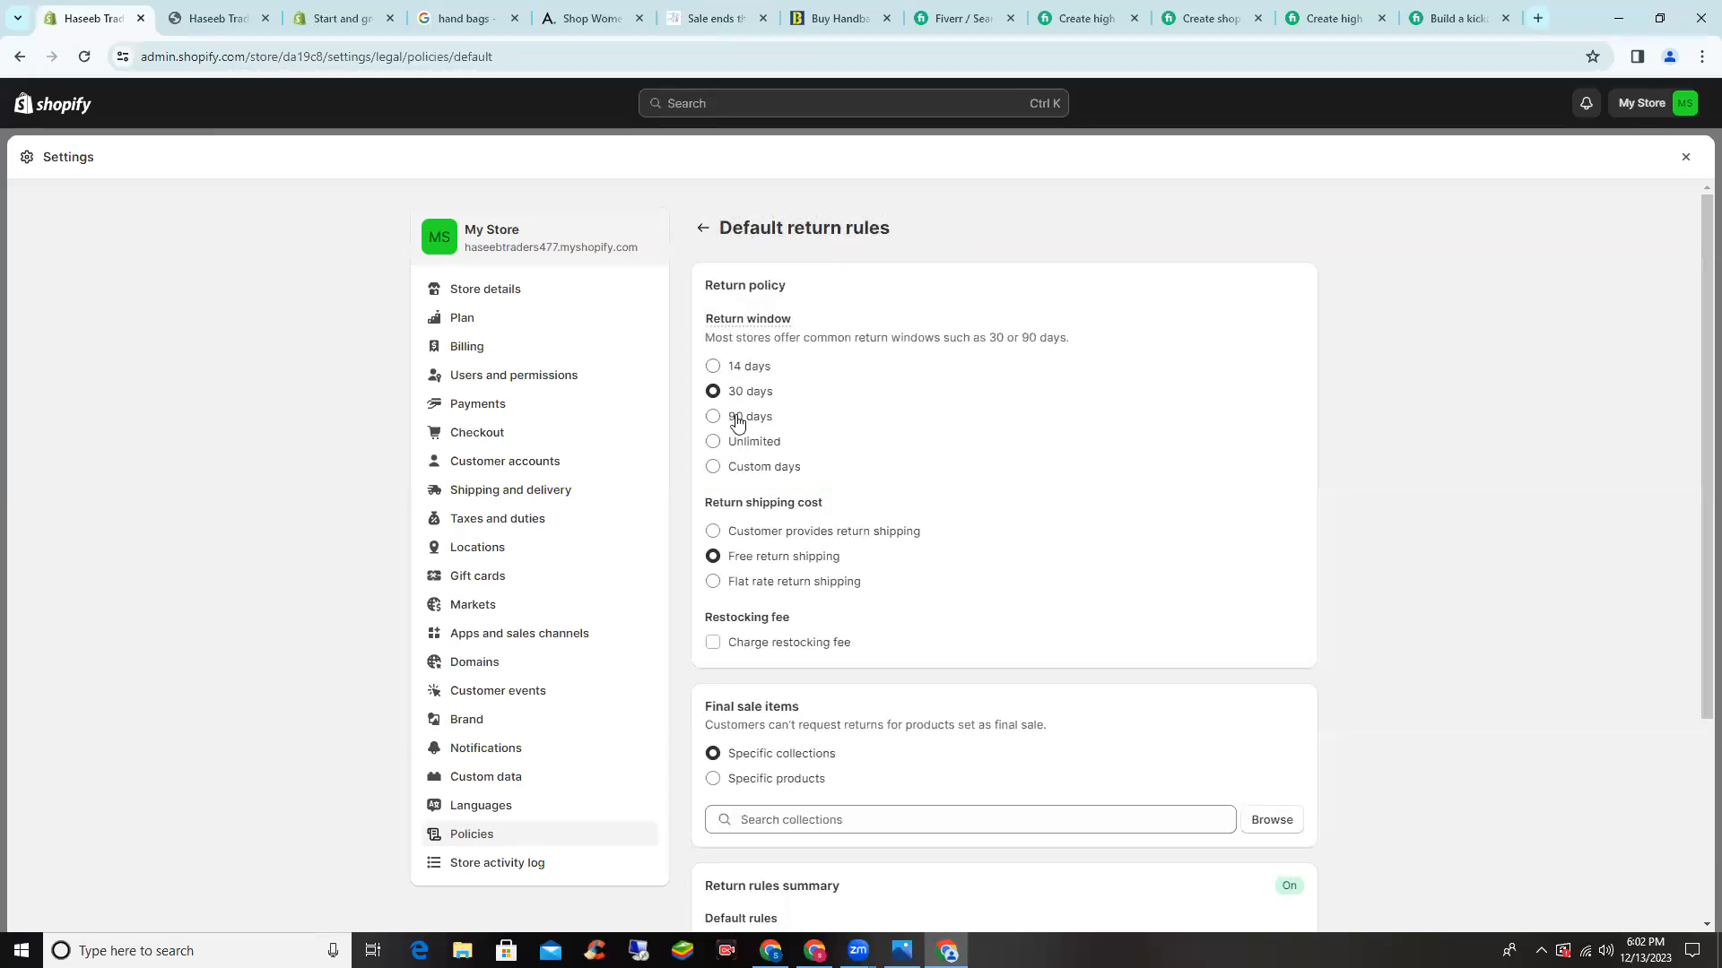
- Set a custom 7-day return window with customer-paid return shipping and save
{"action": "left_click", "coordinate": [758, 468]}
{"action": "left_click", "coordinate": [823, 493]}
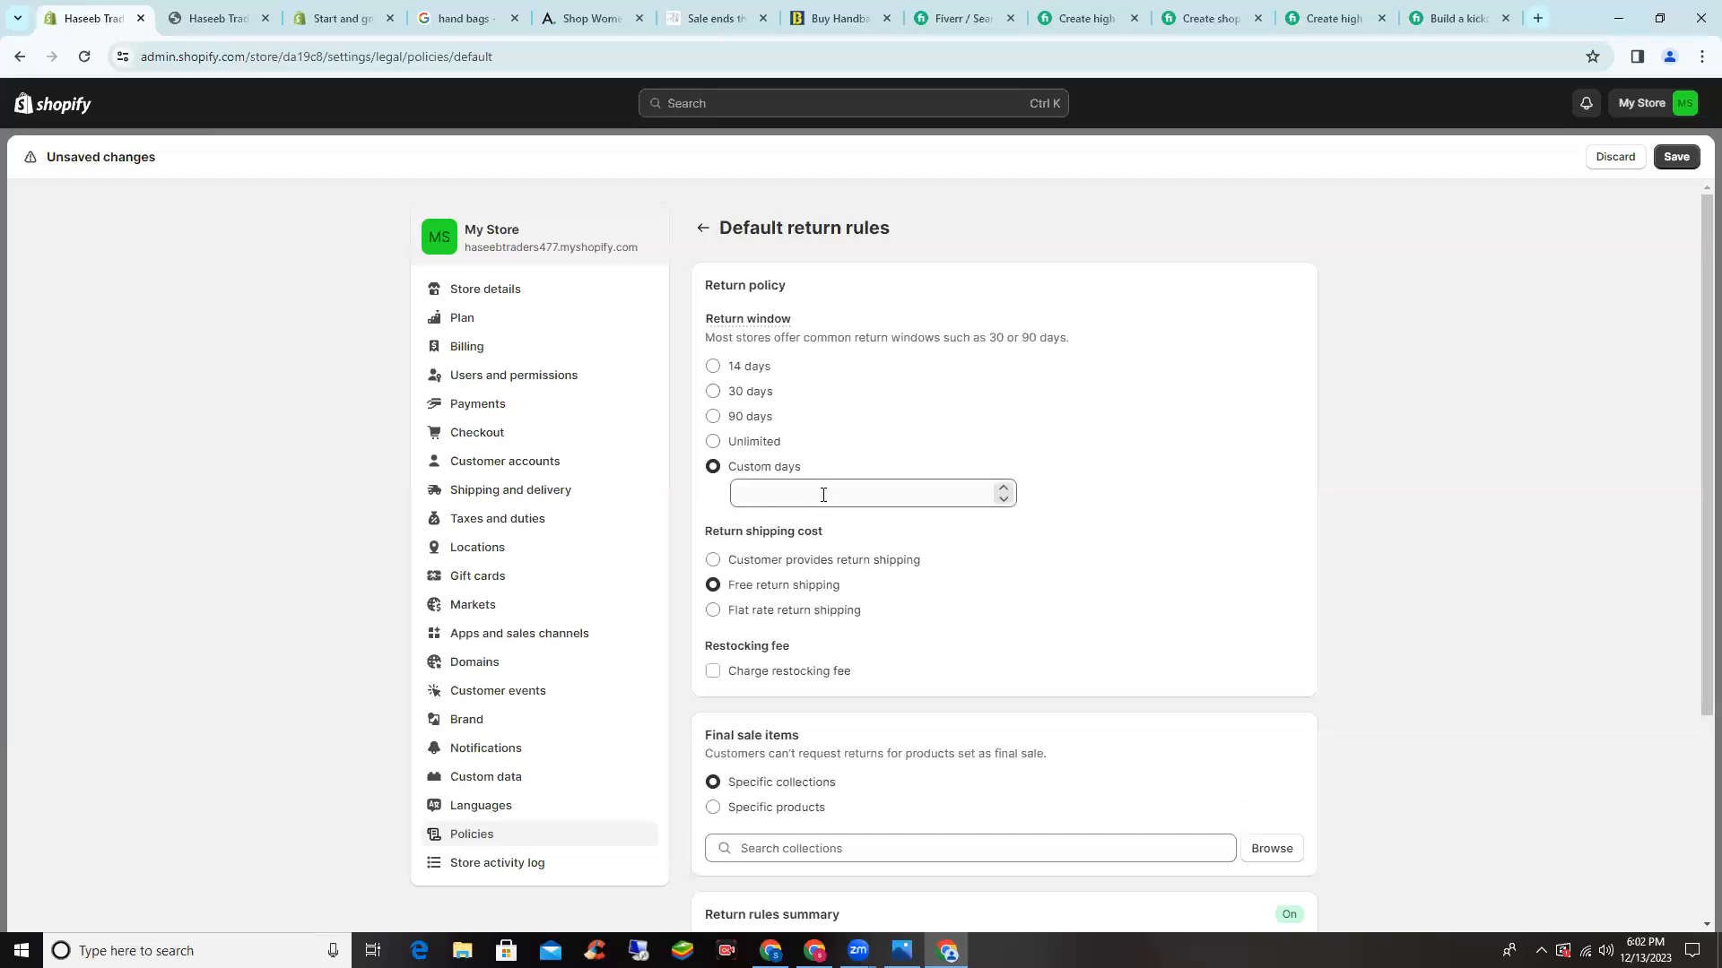
{"action": "type", "text": "7"}
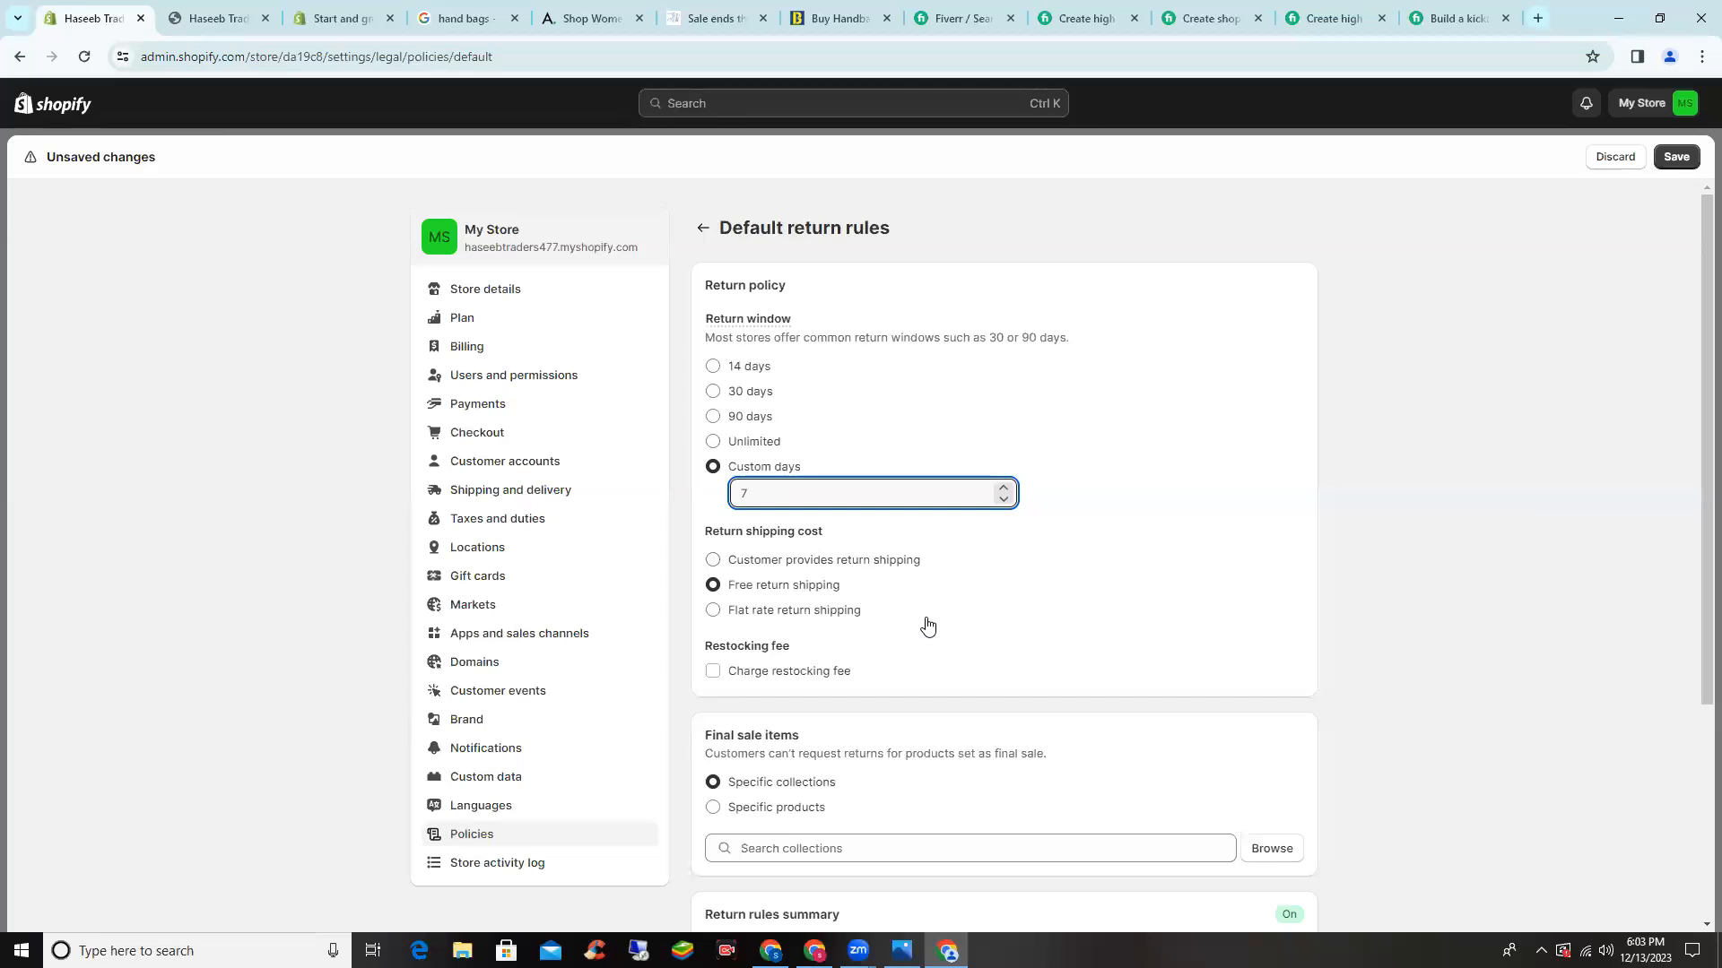
{"action": "left_click", "coordinate": [785, 562]}
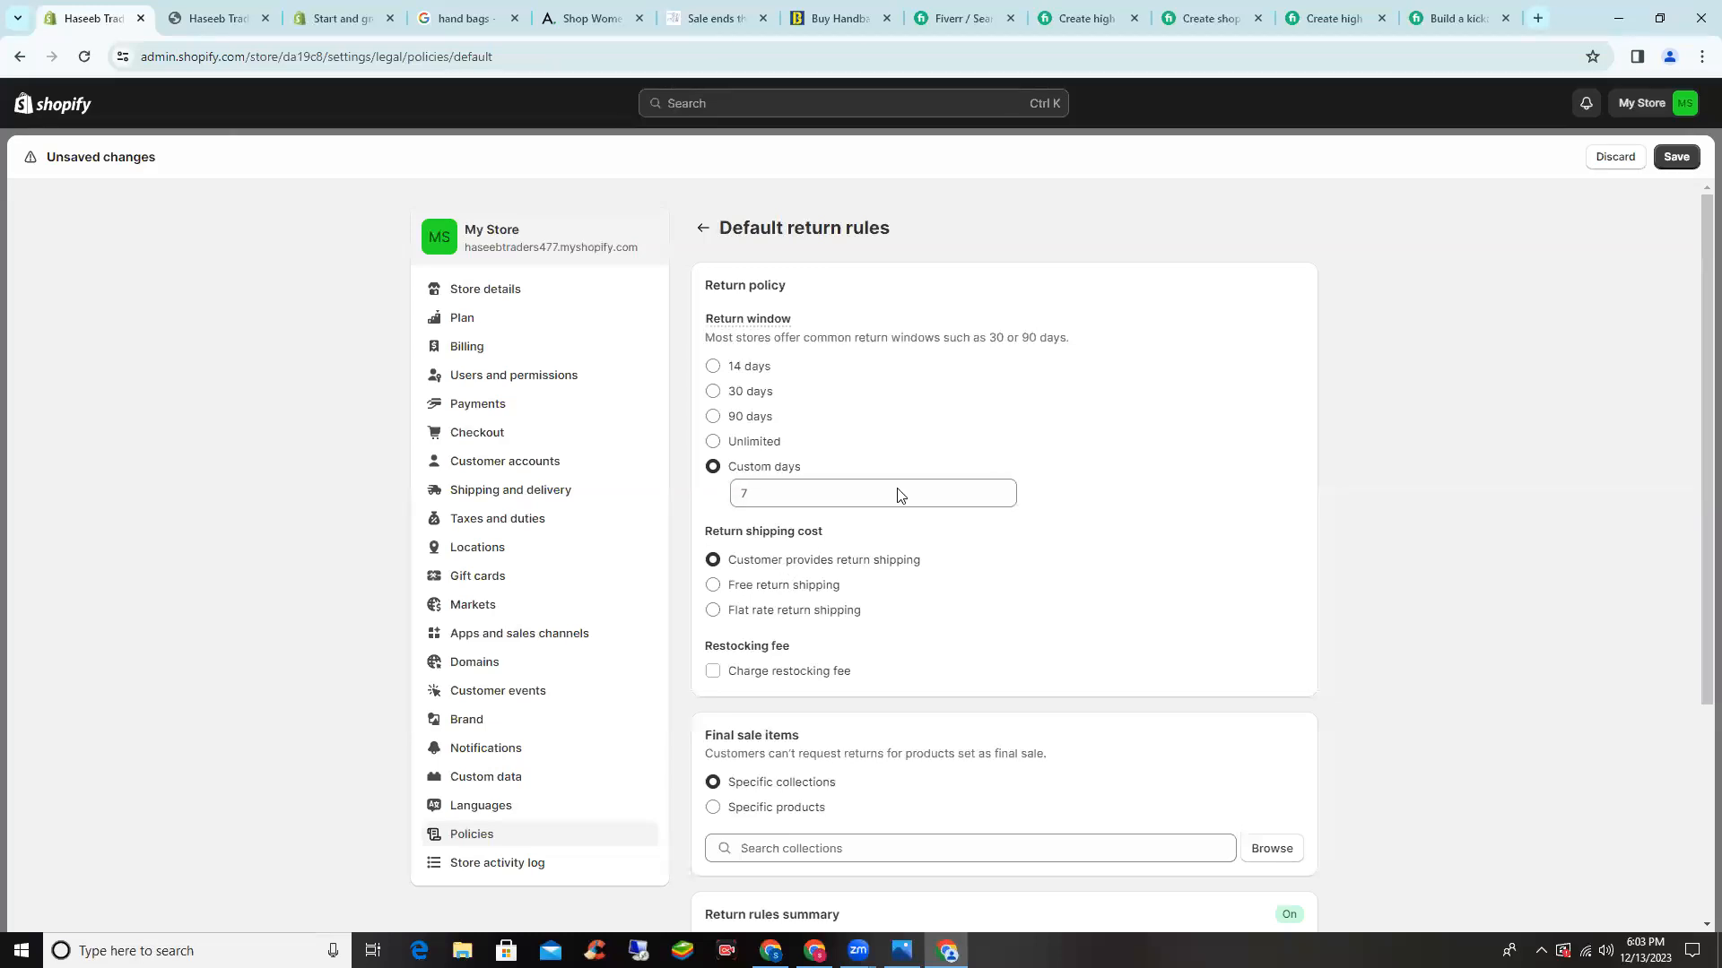
{"action": "scroll", "coordinate": [814, 518], "scroll_direction": "down", "scroll_amount": 1}
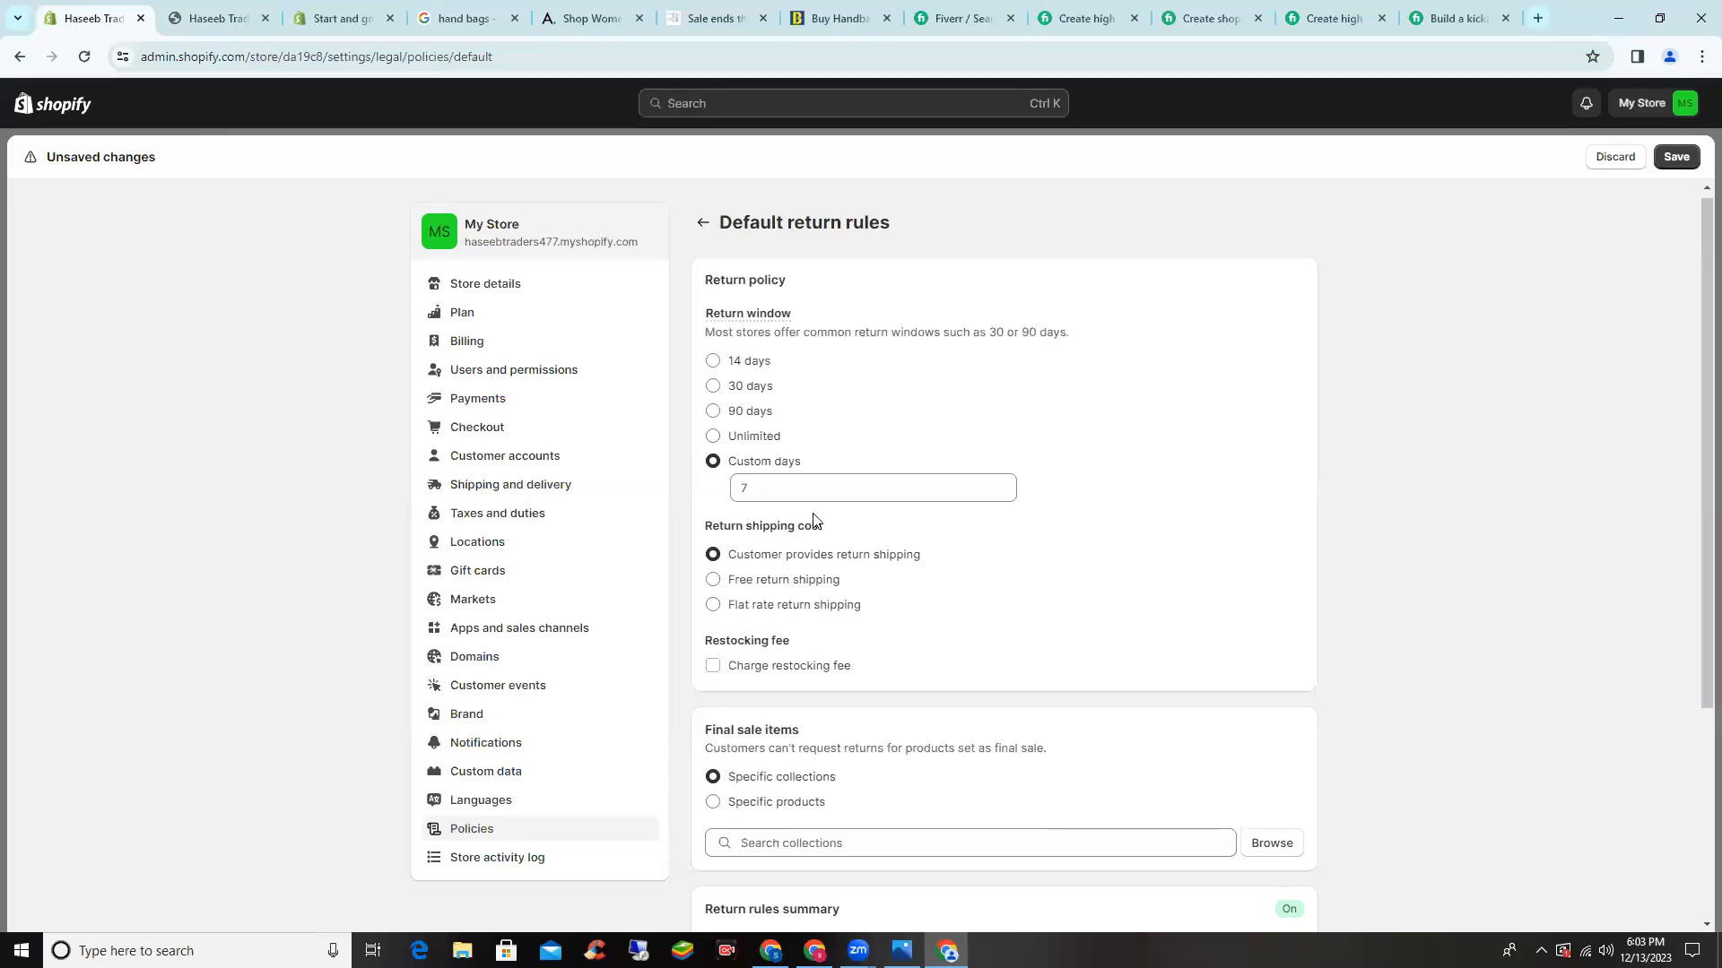
{"action": "scroll", "coordinate": [815, 520], "scroll_direction": "down", "scroll_amount": 2}
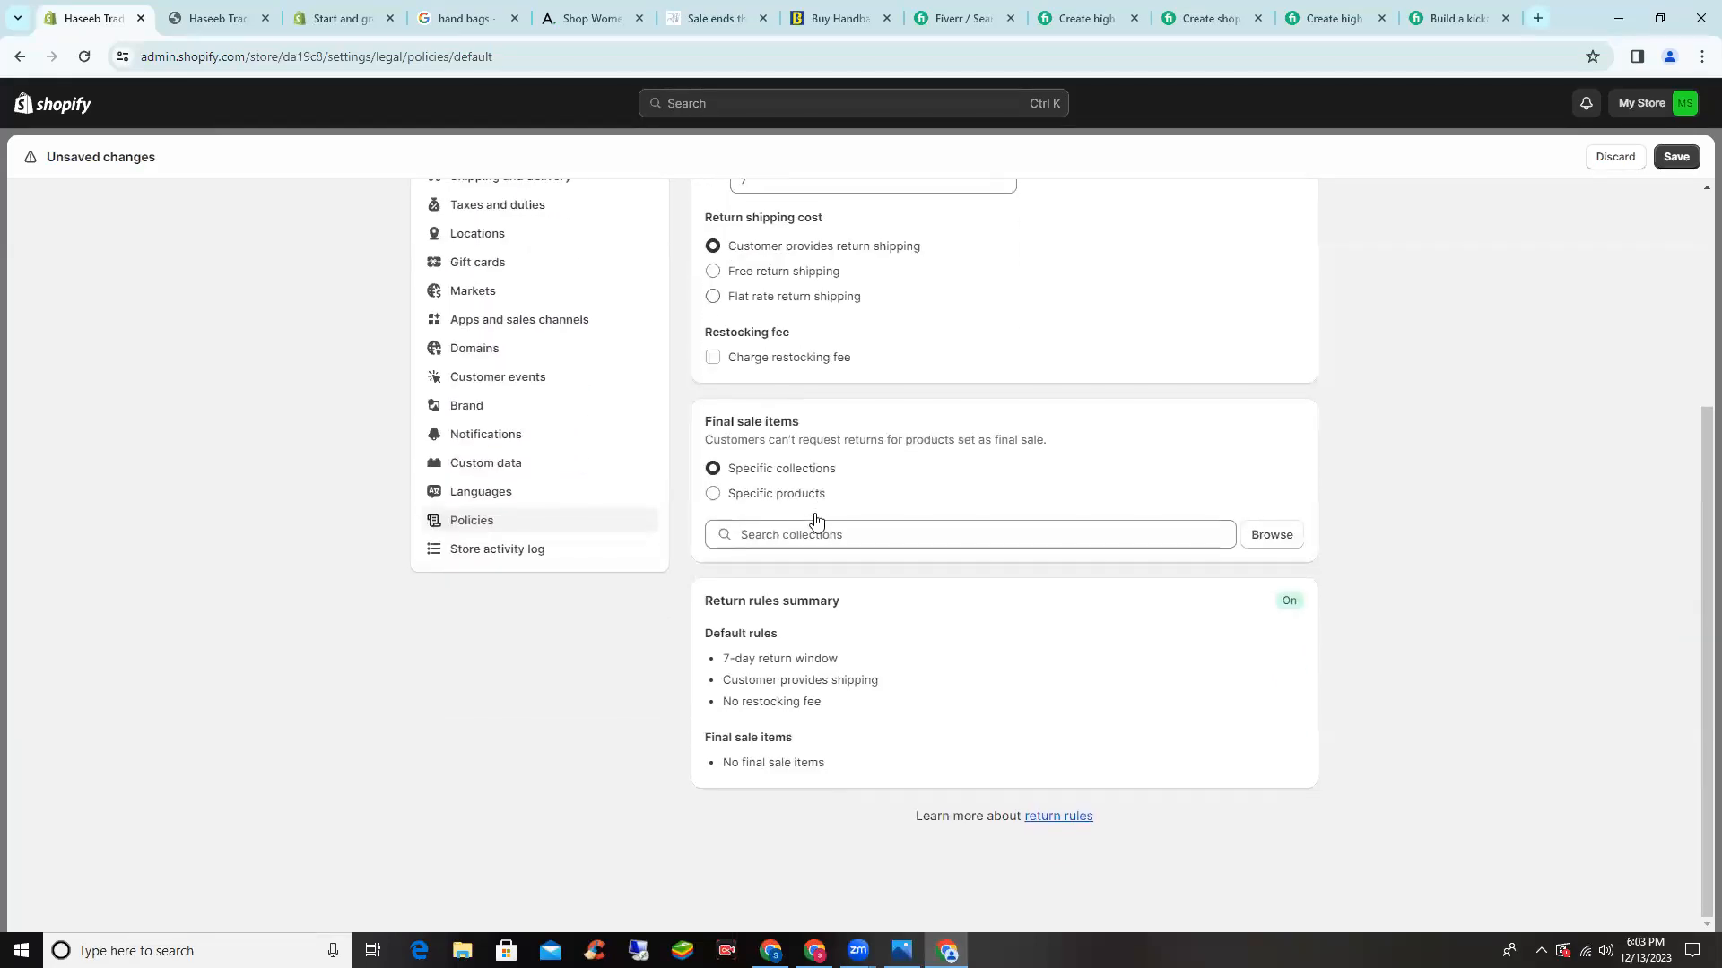
{"action": "scroll", "coordinate": [813, 518], "scroll_direction": "up", "scroll_amount": 4}
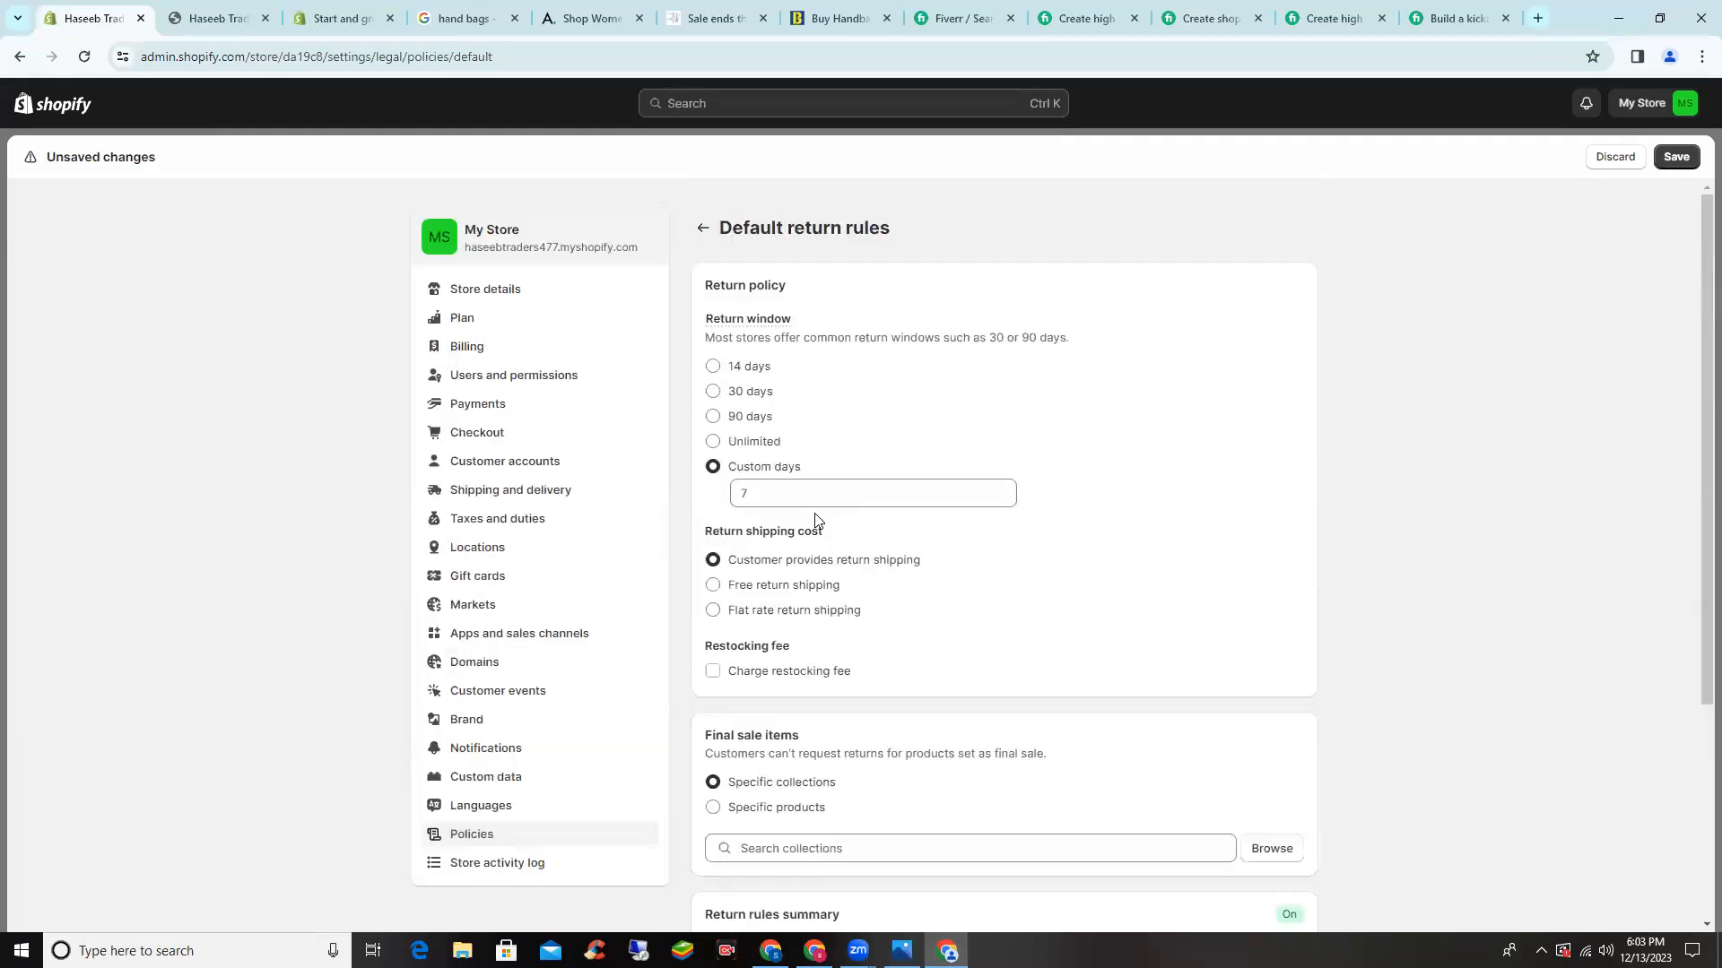
{"action": "left_click", "coordinate": [1676, 158]}
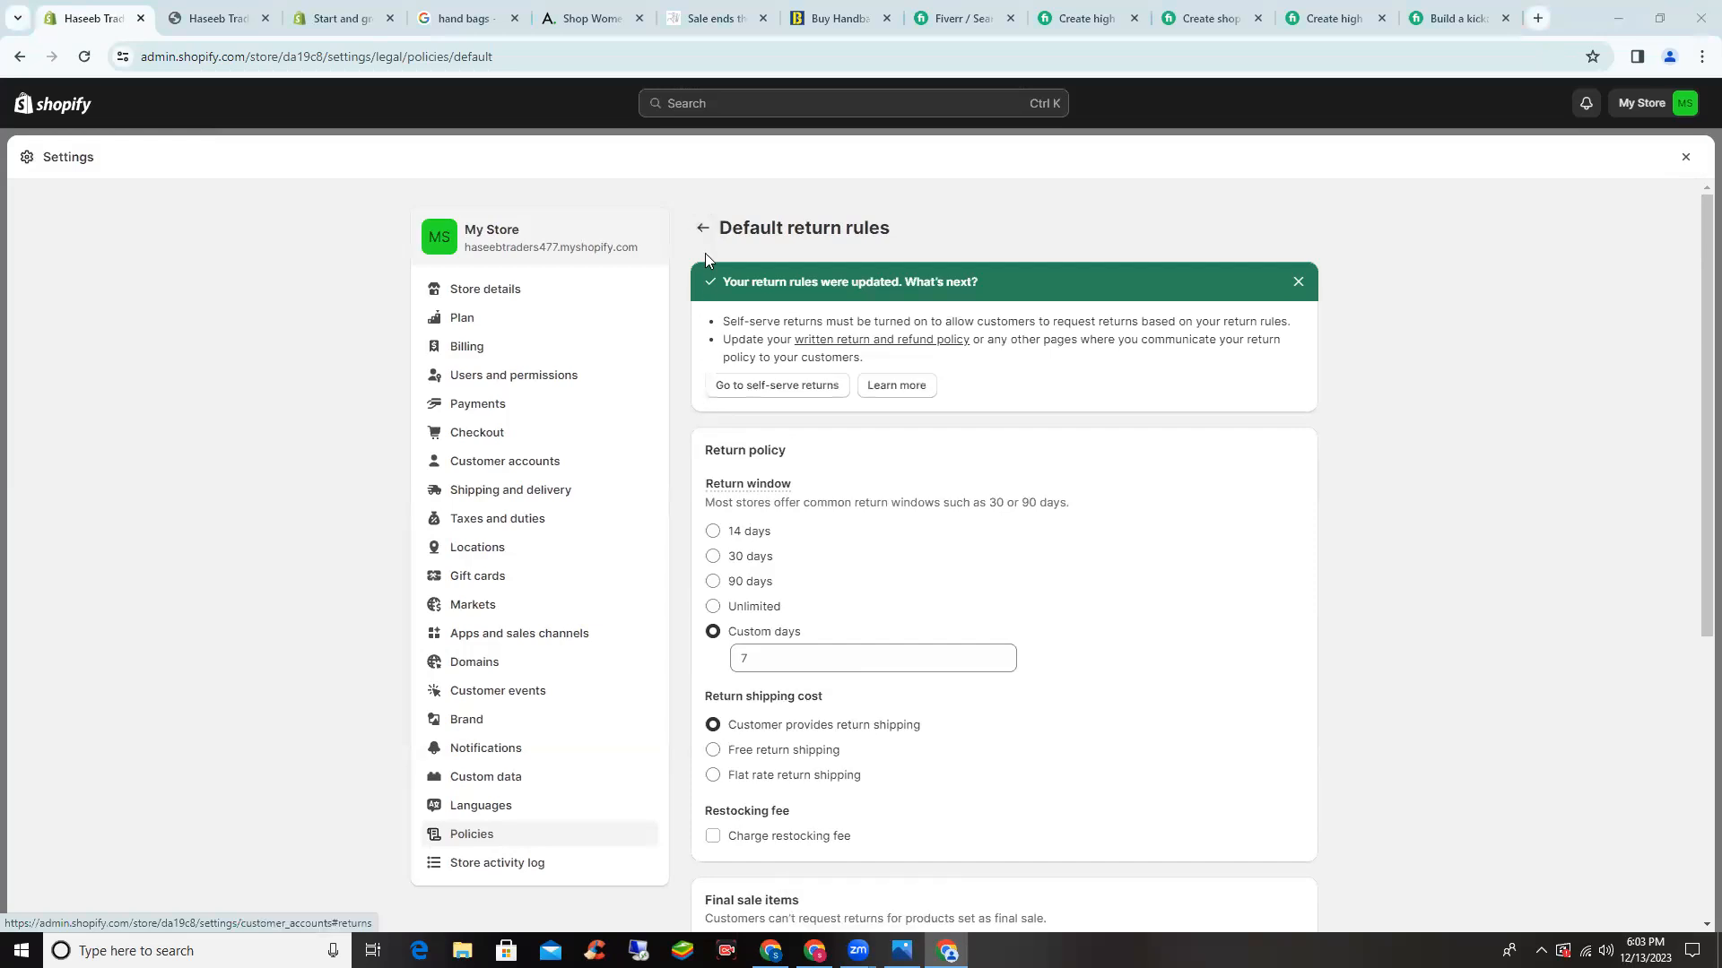
{"action": "left_click", "coordinate": [704, 227]}
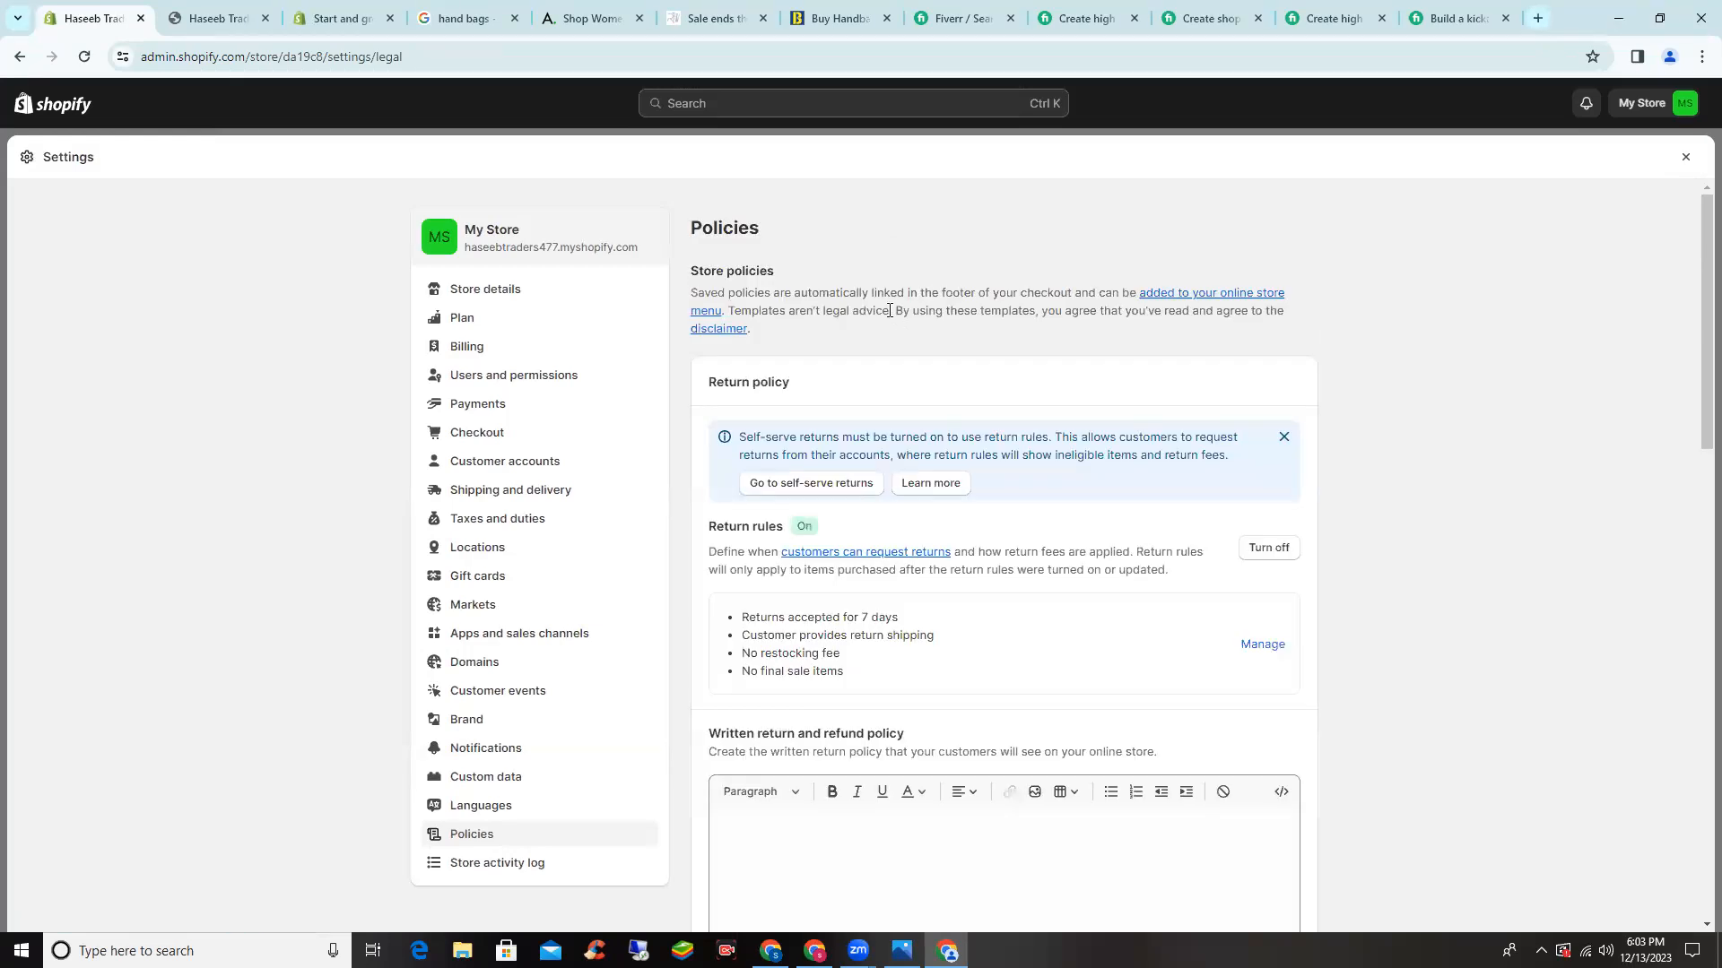
- Fill the written return and refund policy with Shopify's template text
{"action": "scroll", "coordinate": [942, 400], "scroll_direction": "down", "scroll_amount": 2}
{"action": "scroll", "coordinate": [944, 406], "scroll_direction": "down", "scroll_amount": 3}
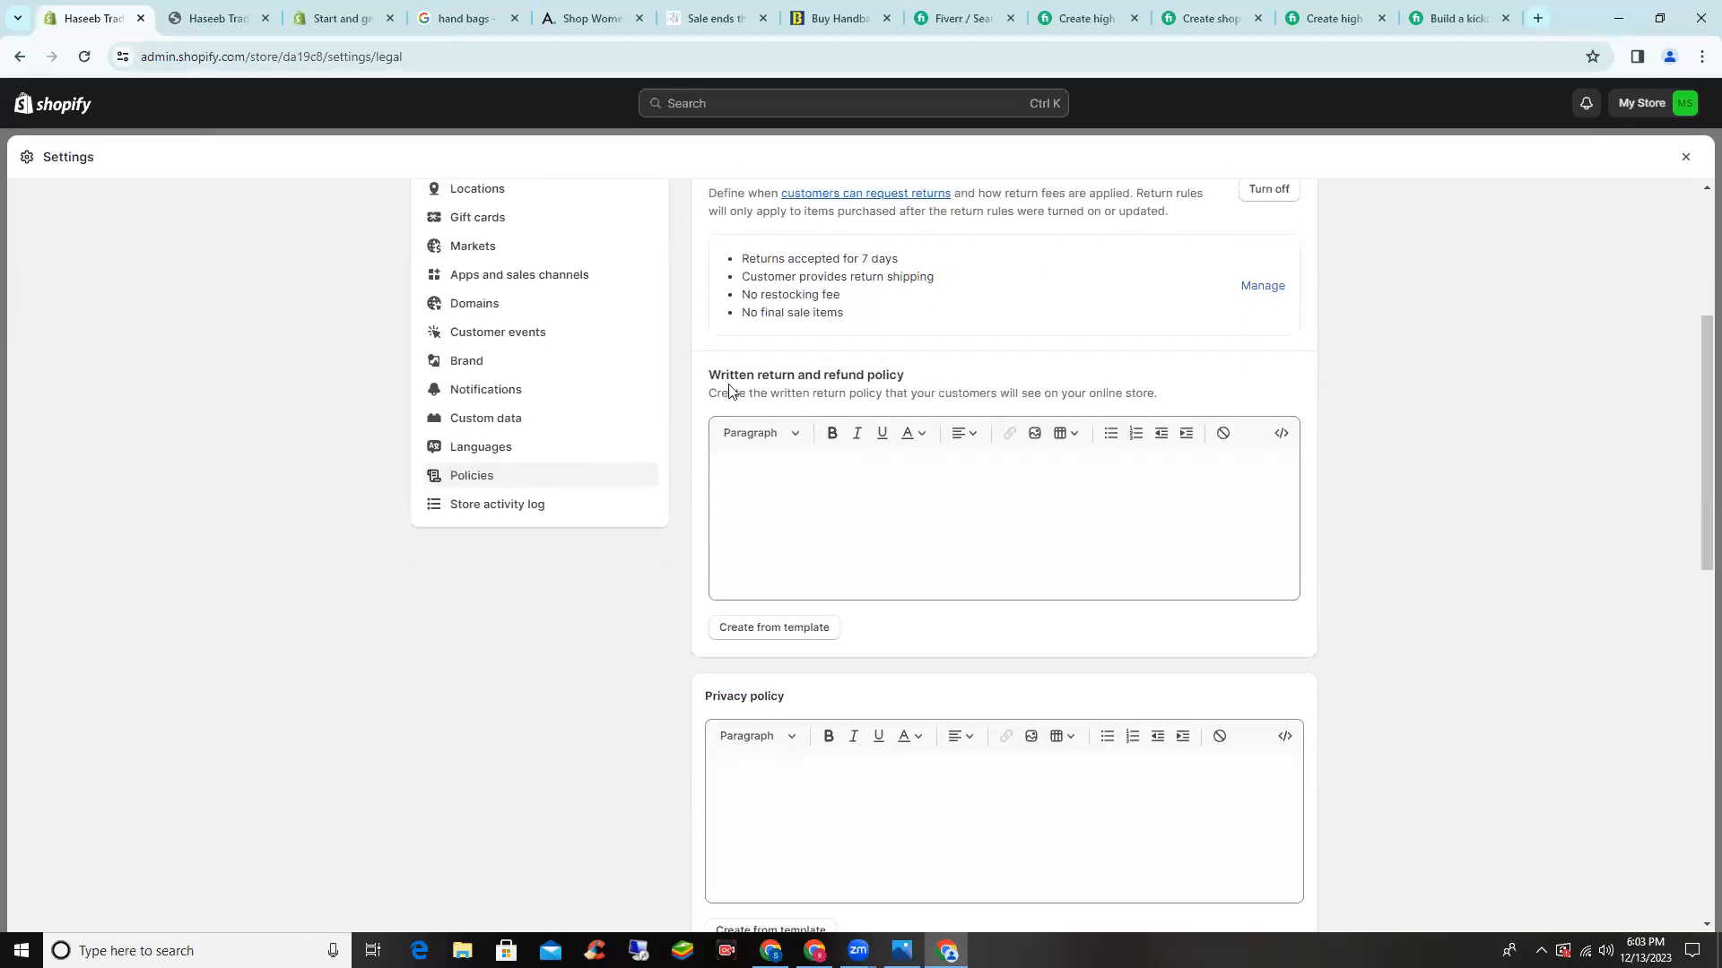
{"action": "left_click", "coordinate": [720, 523]}
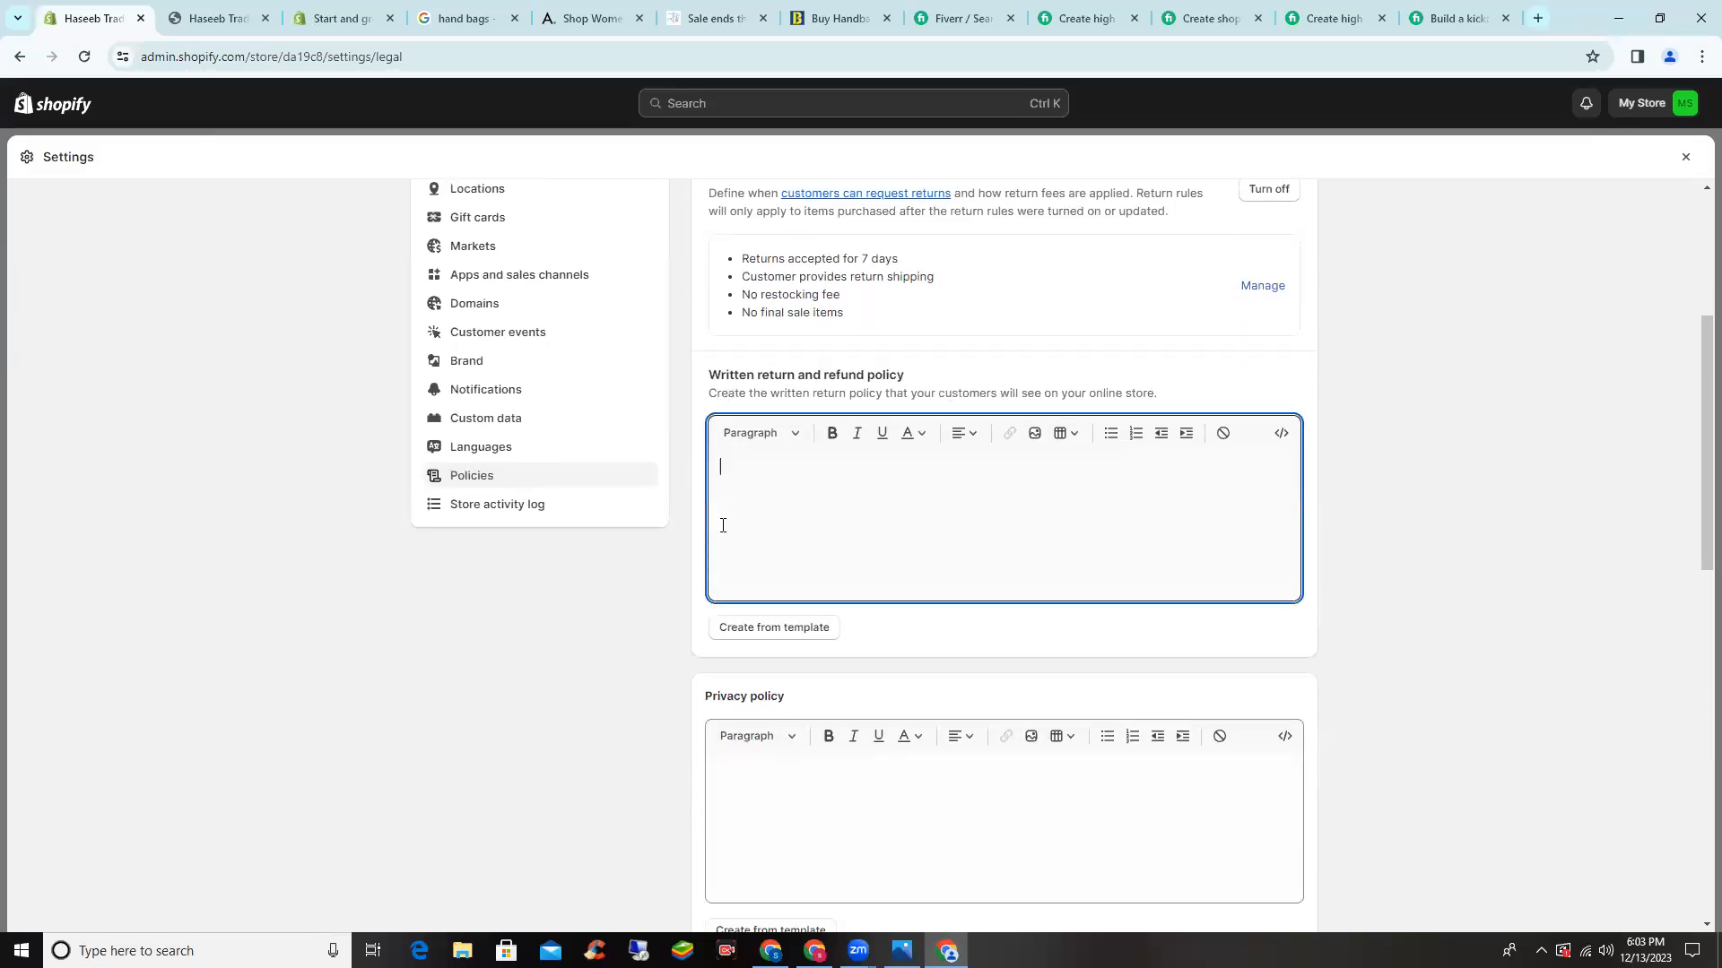
{"action": "left_click", "coordinate": [787, 637]}
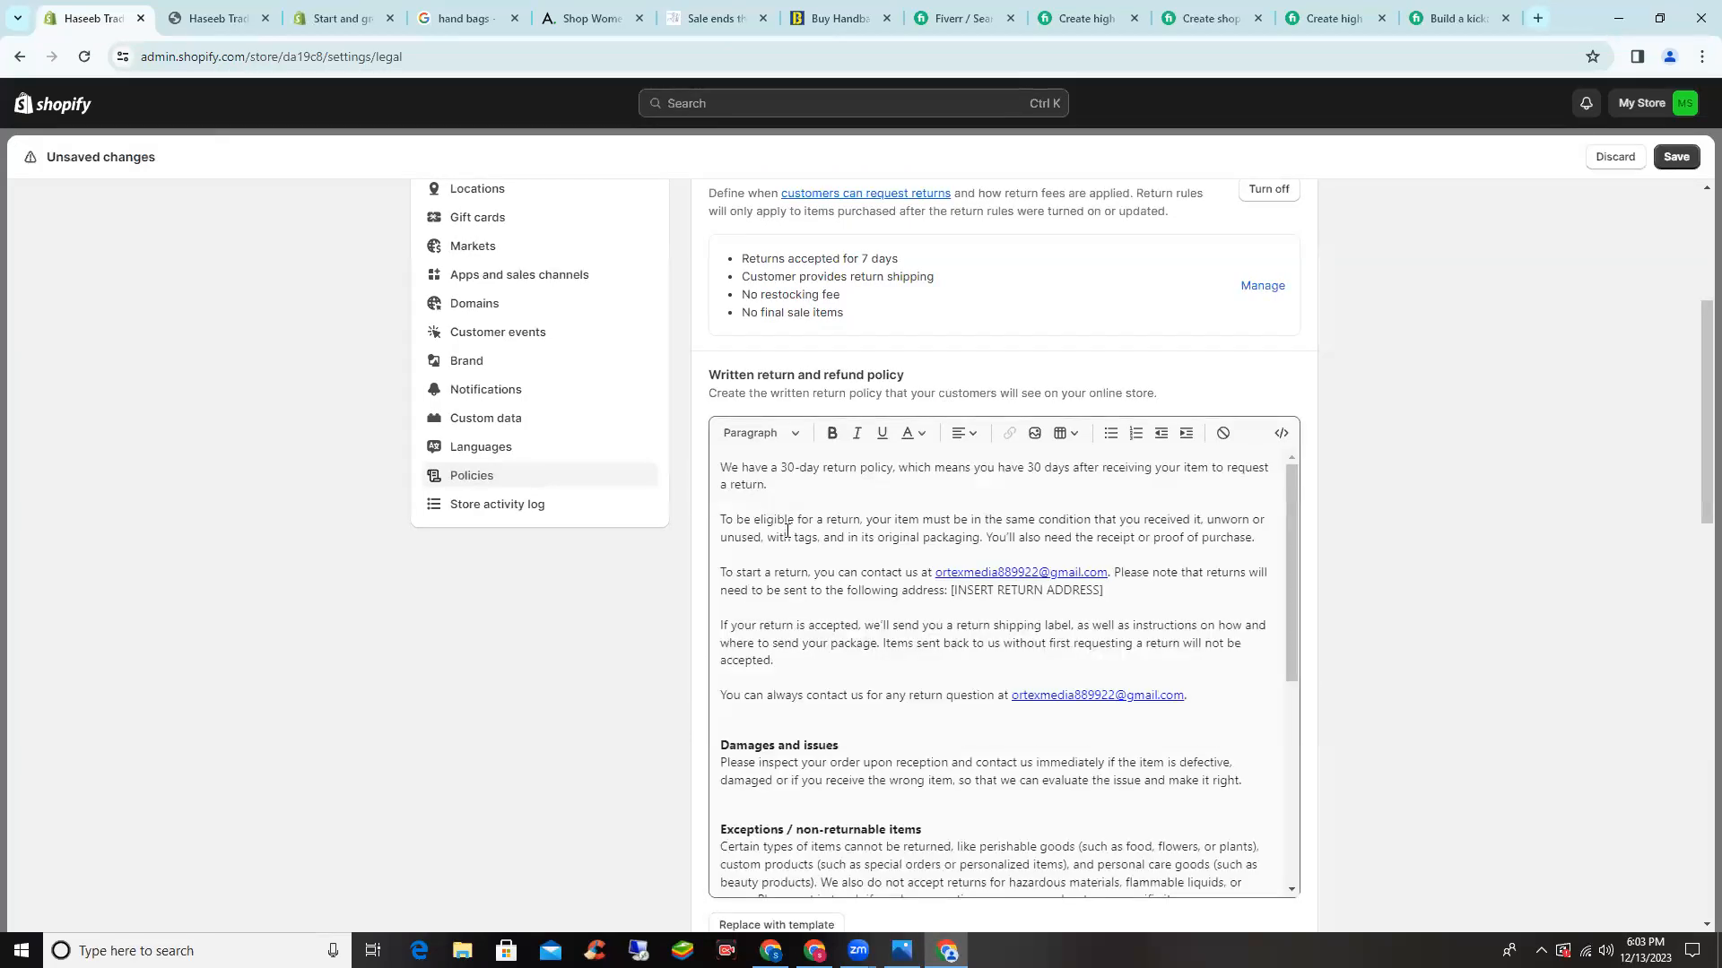
- Change the first line's 30-day figures to '7-days' and '7 days'
{"action": "left_click", "coordinate": [800, 467]}
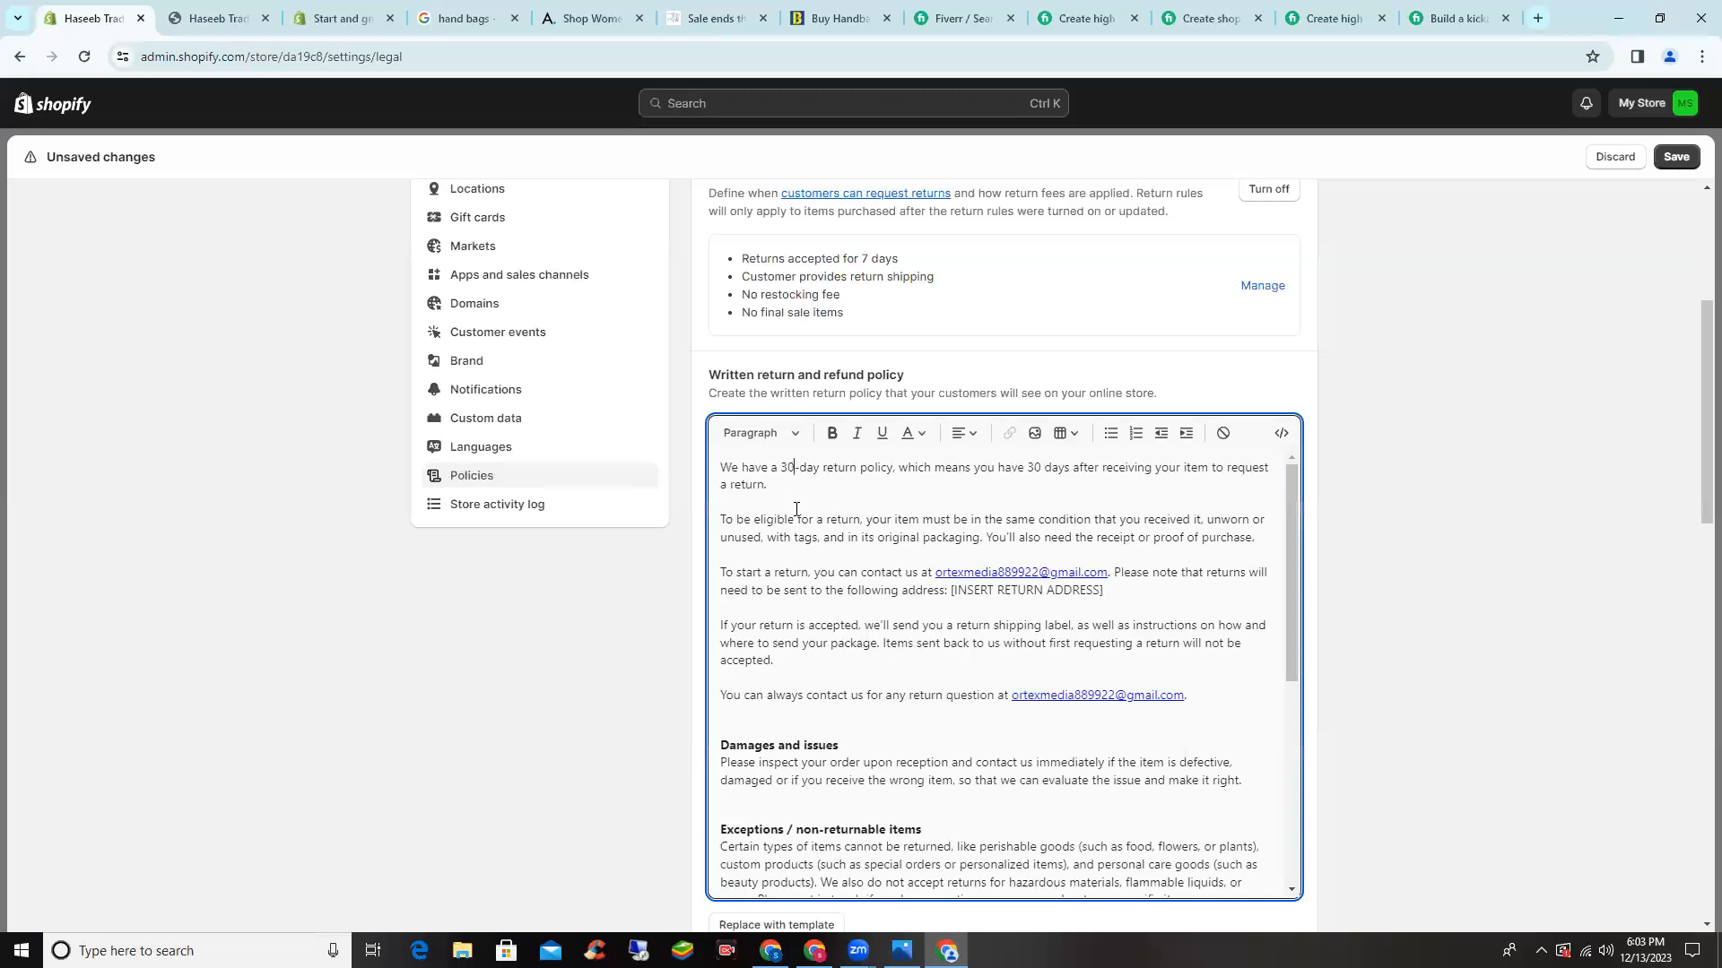
{"action": "key", "text": "BackSpace"}
{"action": "key", "text": "BackSpace"}
{"action": "type", "text": "7-day"}
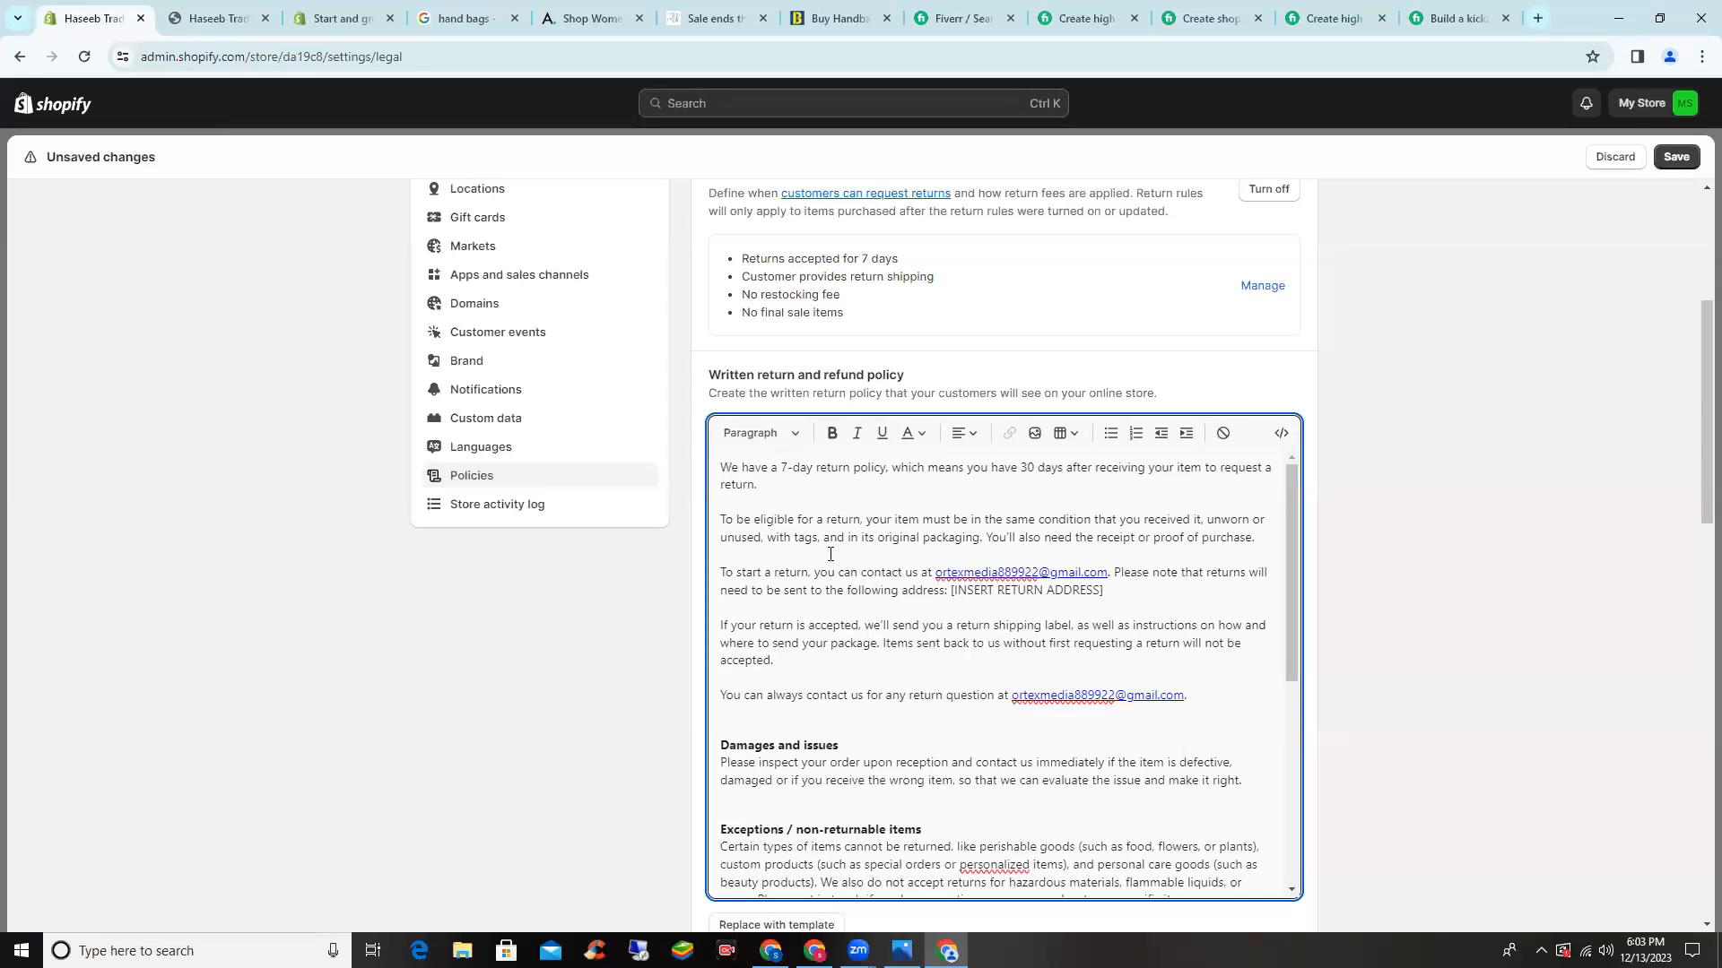
{"action": "type", "text": "s"}
{"action": "left_click", "coordinate": [1040, 468]}
{"action": "key", "text": "BackSpace"}
{"action": "key", "text": "BackSpace"}
{"action": "type", "text": "7"}
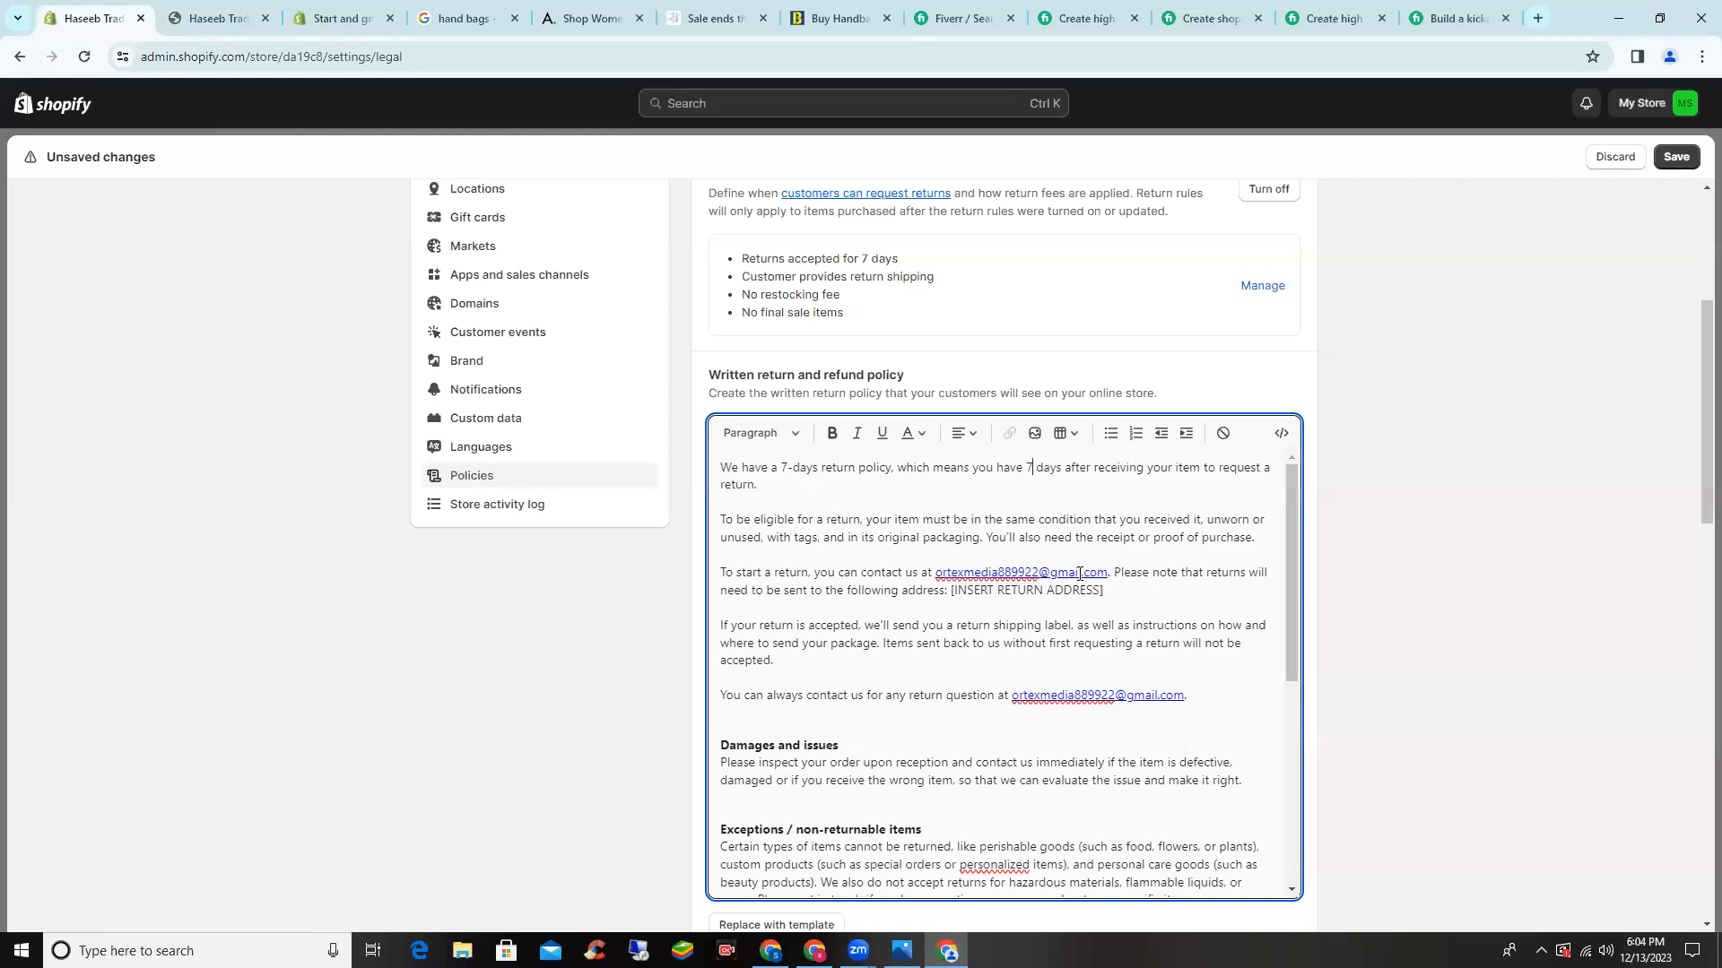
- Delete the European Union cooling-off section, then go to the empty Privacy policy
{"action": "scroll", "coordinate": [1080, 589], "scroll_direction": "down", "scroll_amount": 3}
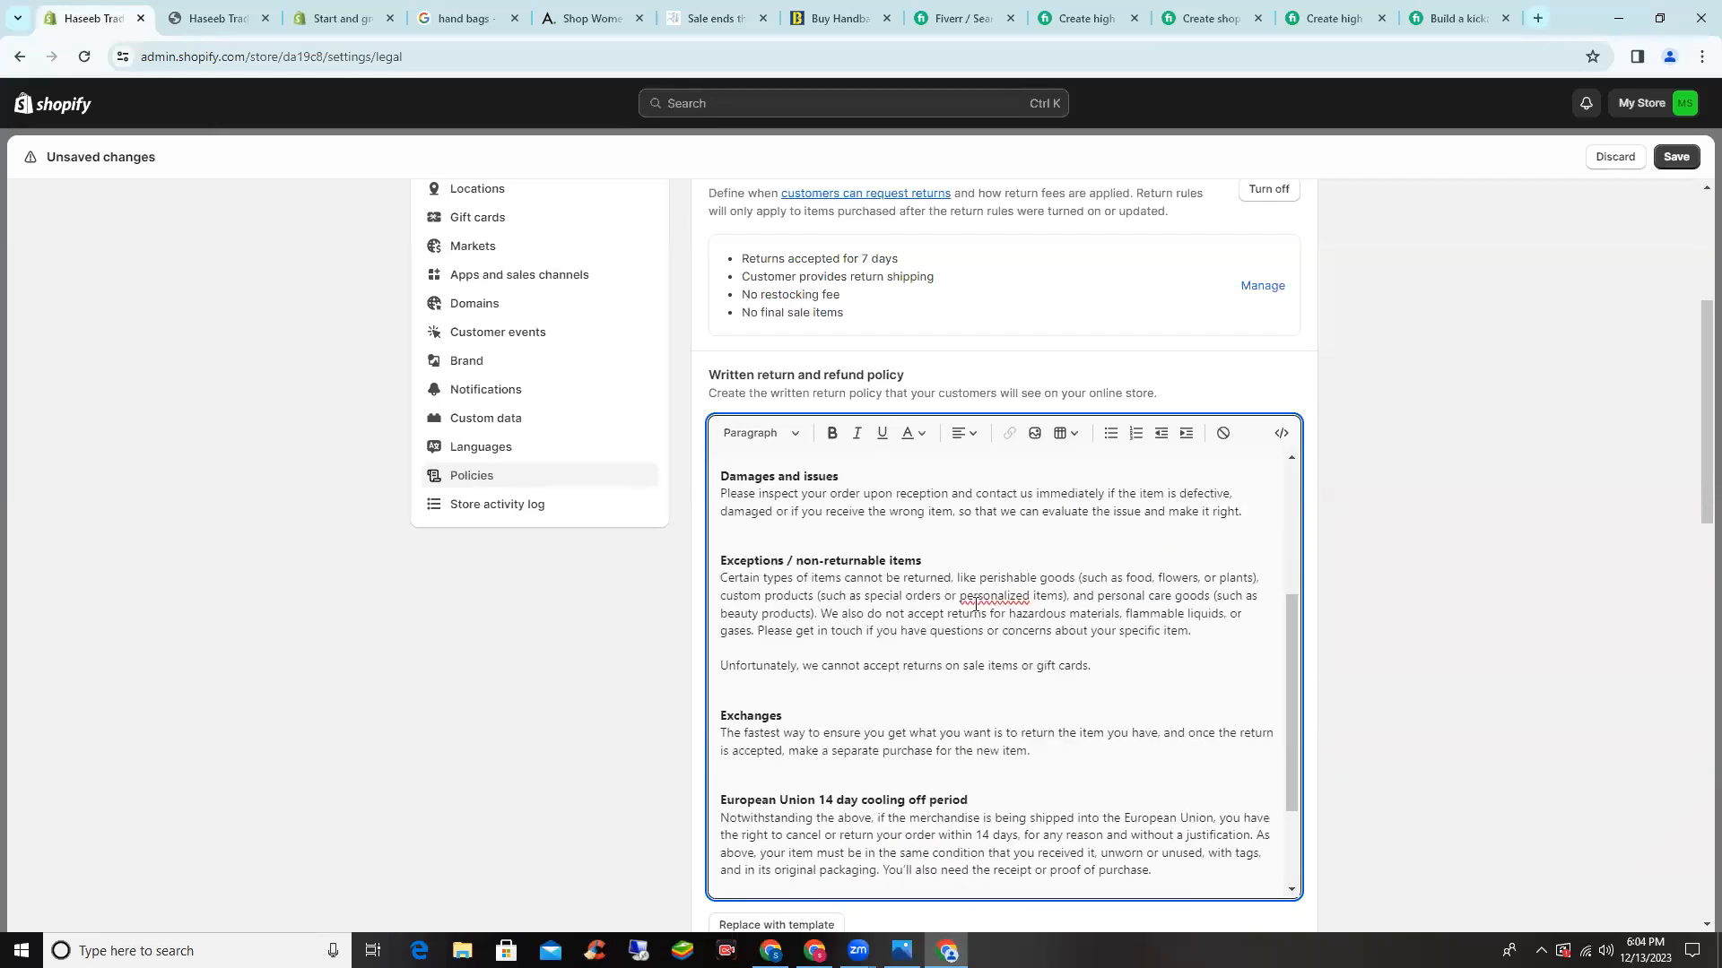
{"action": "scroll", "coordinate": [975, 605], "scroll_direction": "down", "scroll_amount": 1}
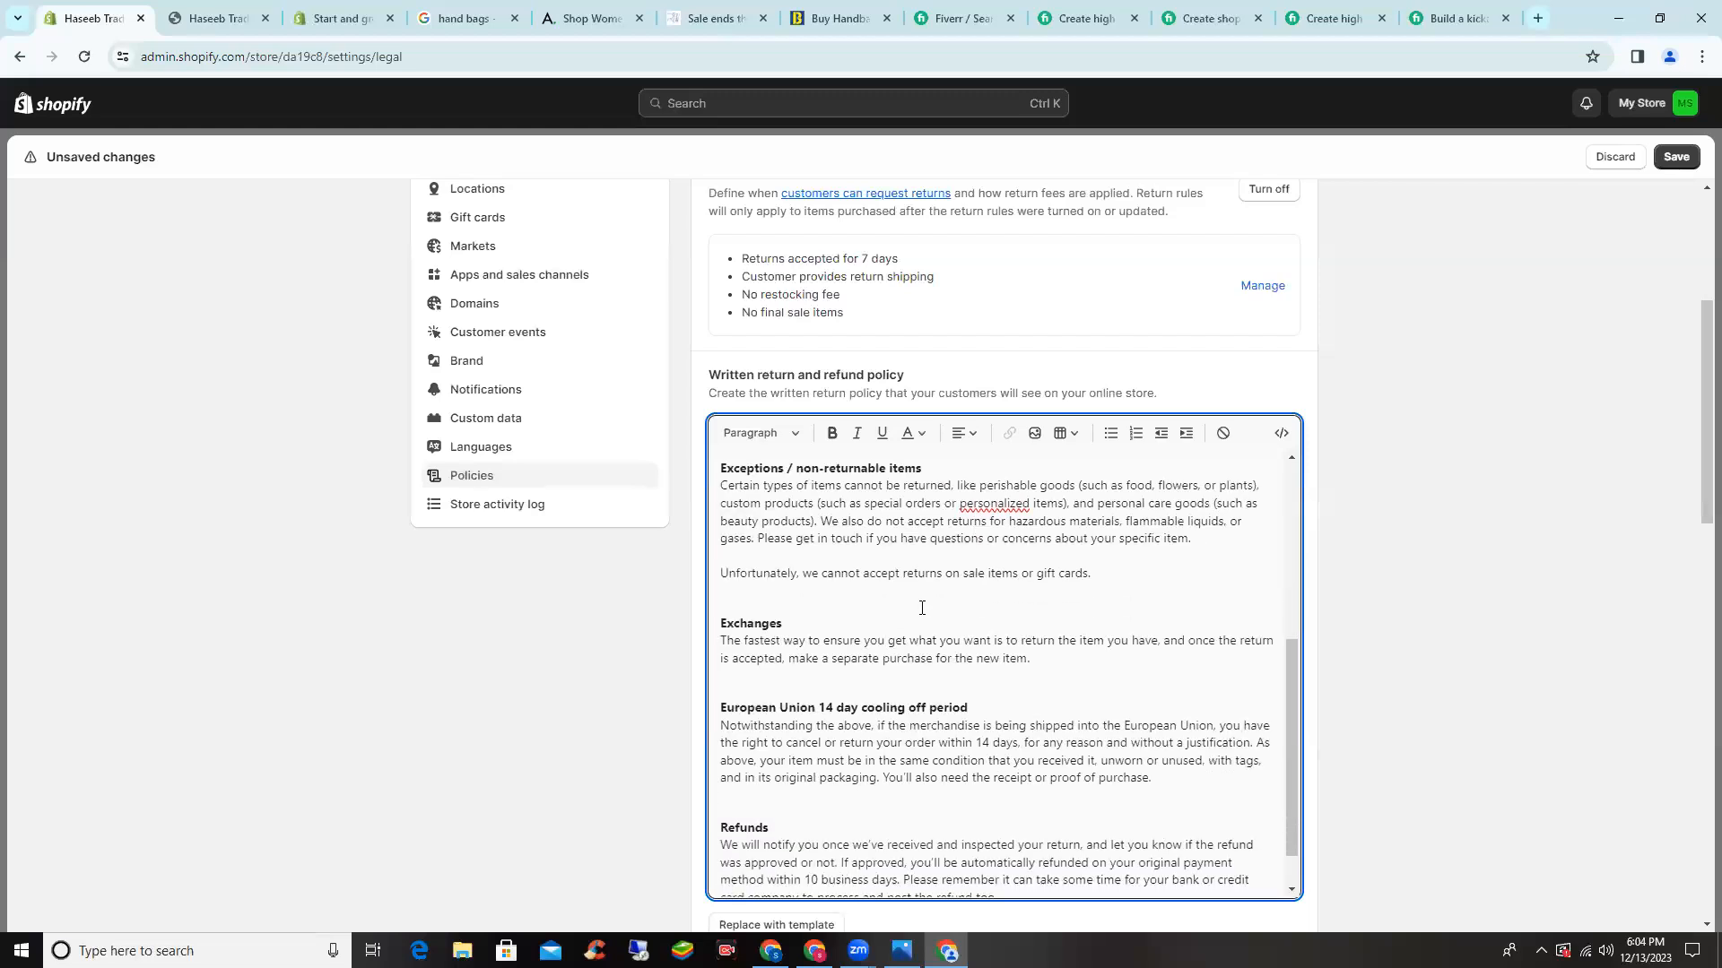
{"action": "scroll", "coordinate": [922, 608], "scroll_direction": "down", "scroll_amount": 1}
{"action": "left_click_drag", "start_coordinate": [1175, 730], "coordinate": [707, 660]}
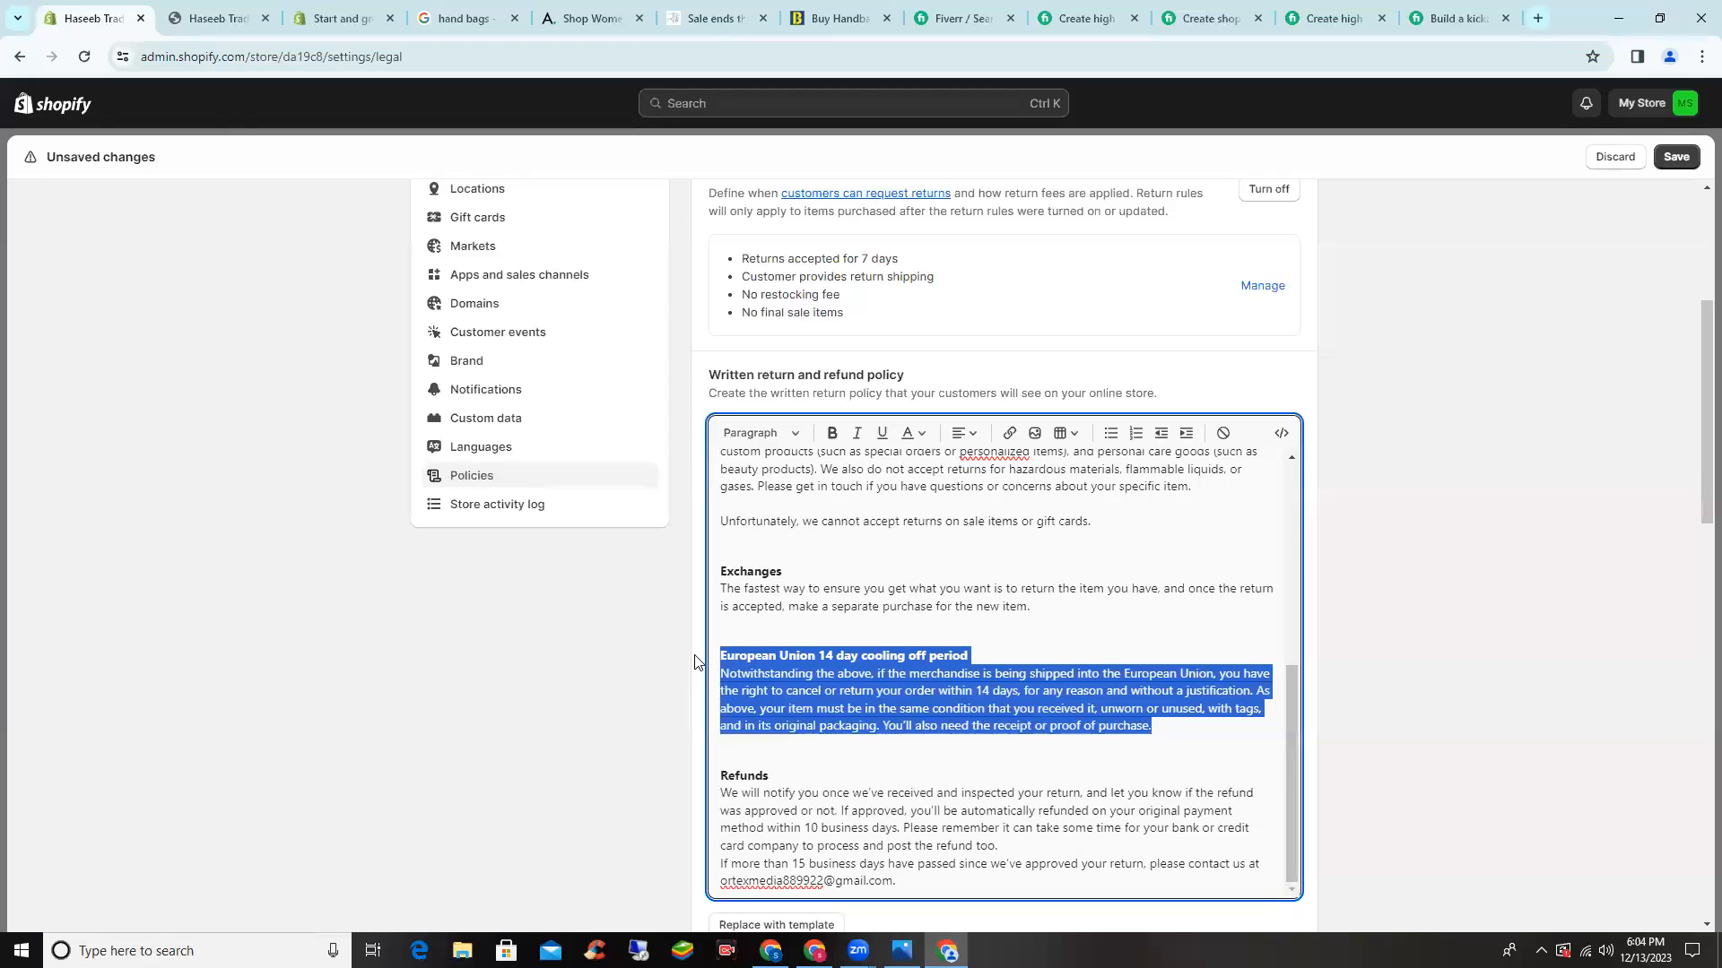
{"action": "key", "text": "BackSpace"}
{"action": "scroll", "coordinate": [741, 619], "scroll_direction": "down", "scroll_amount": 5}
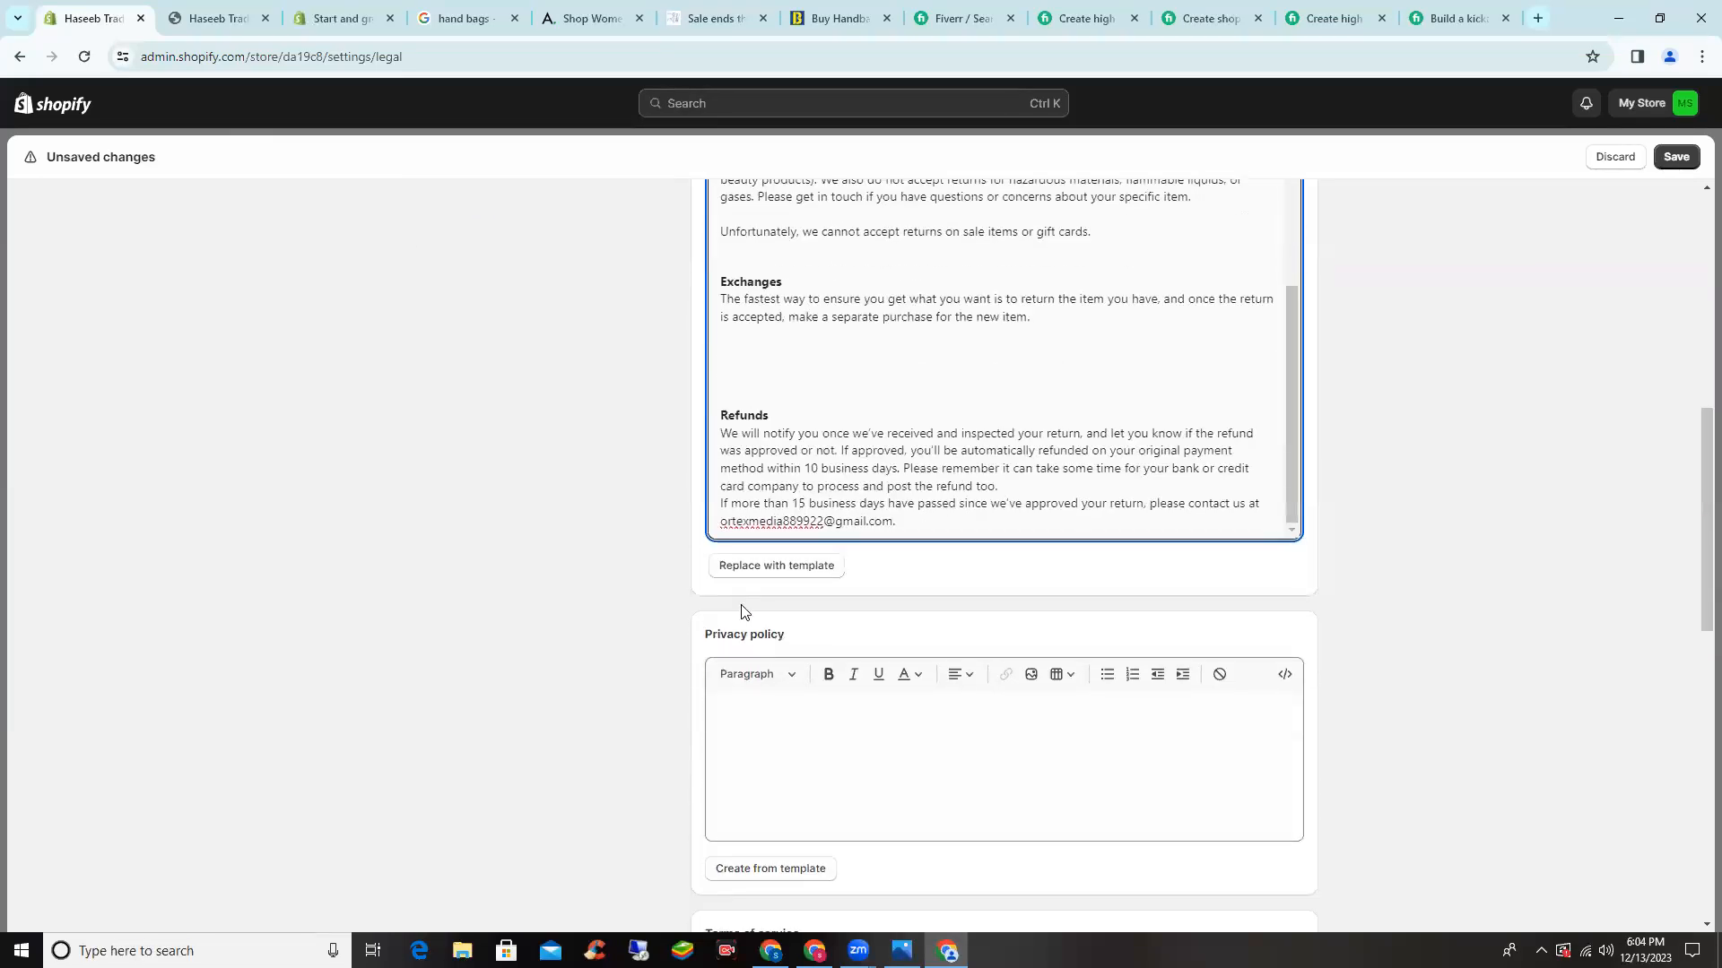
{"action": "left_click", "coordinate": [821, 622]}
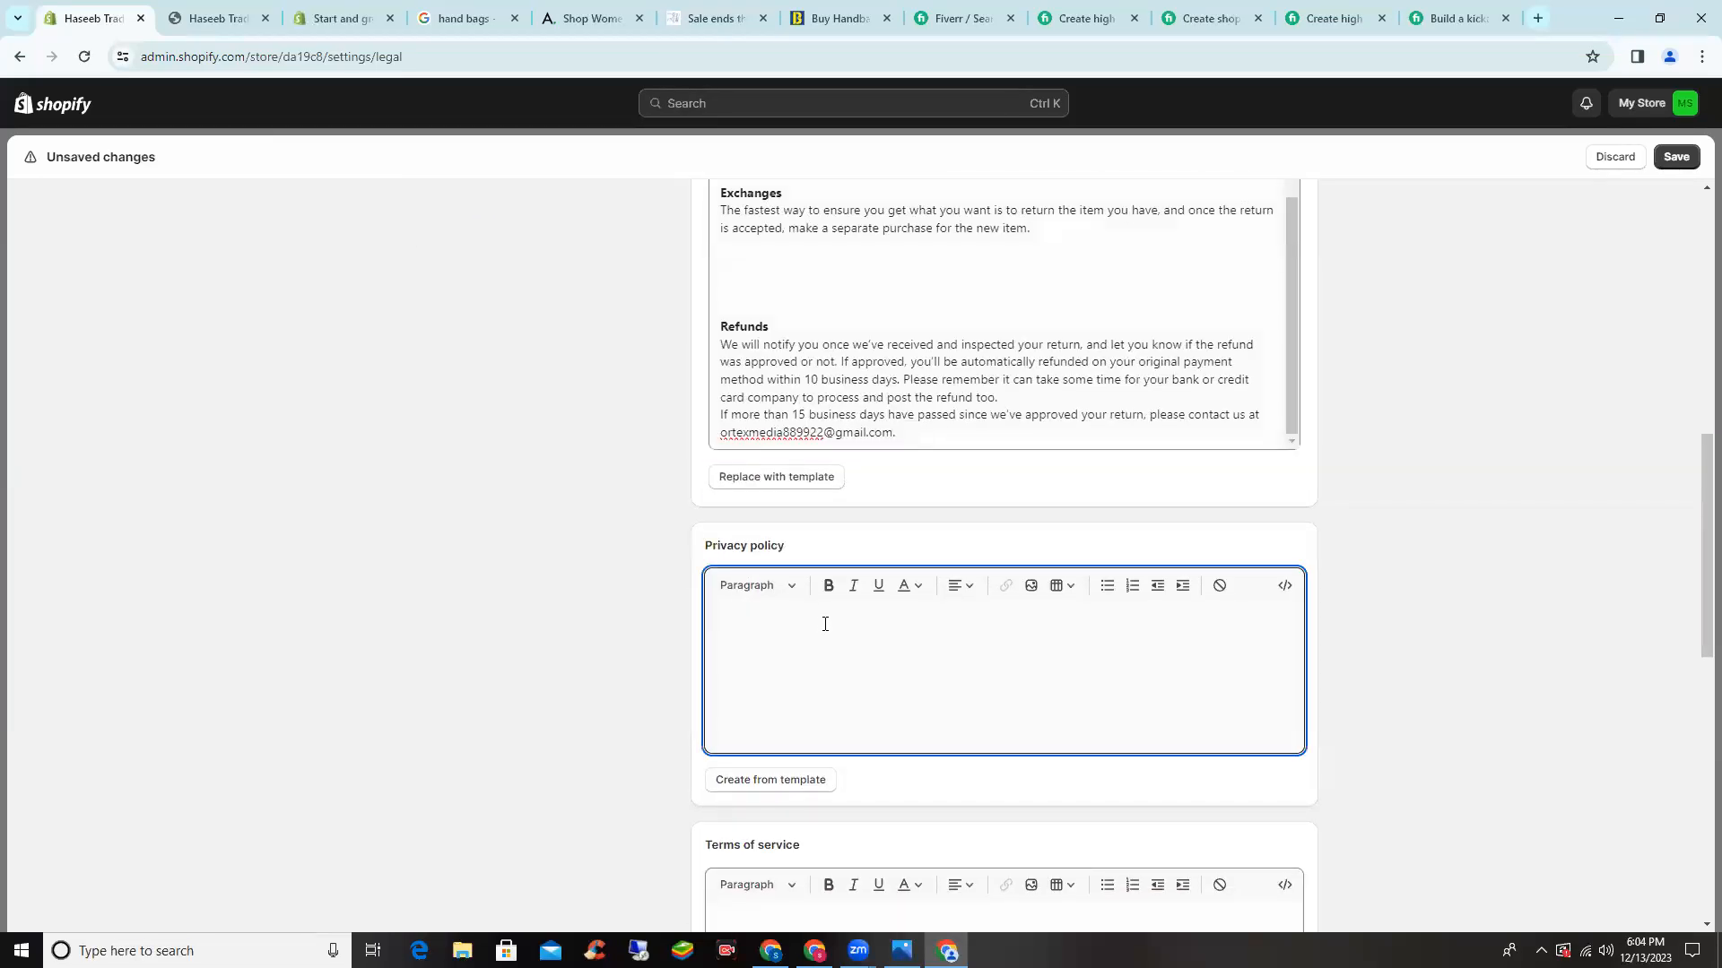
- Fill the Privacy policy with Shopify's template text and review it
{"action": "scroll", "coordinate": [809, 583], "scroll_direction": "down", "scroll_amount": 1}
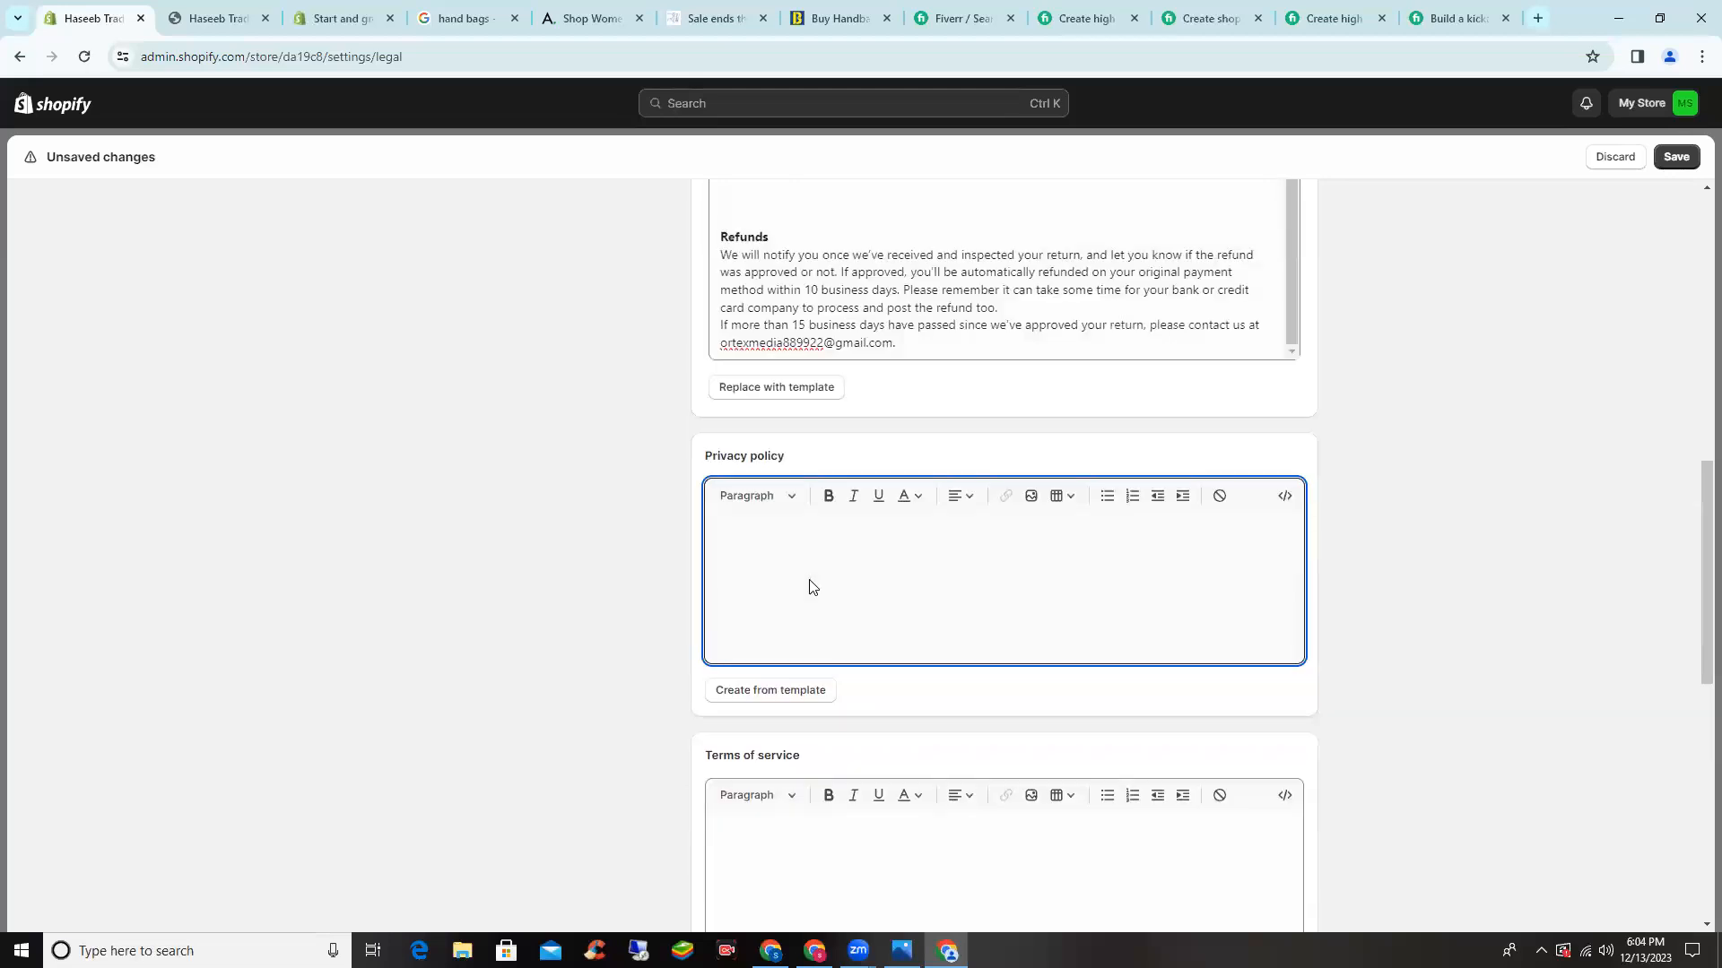
{"action": "left_click", "coordinate": [751, 698]}
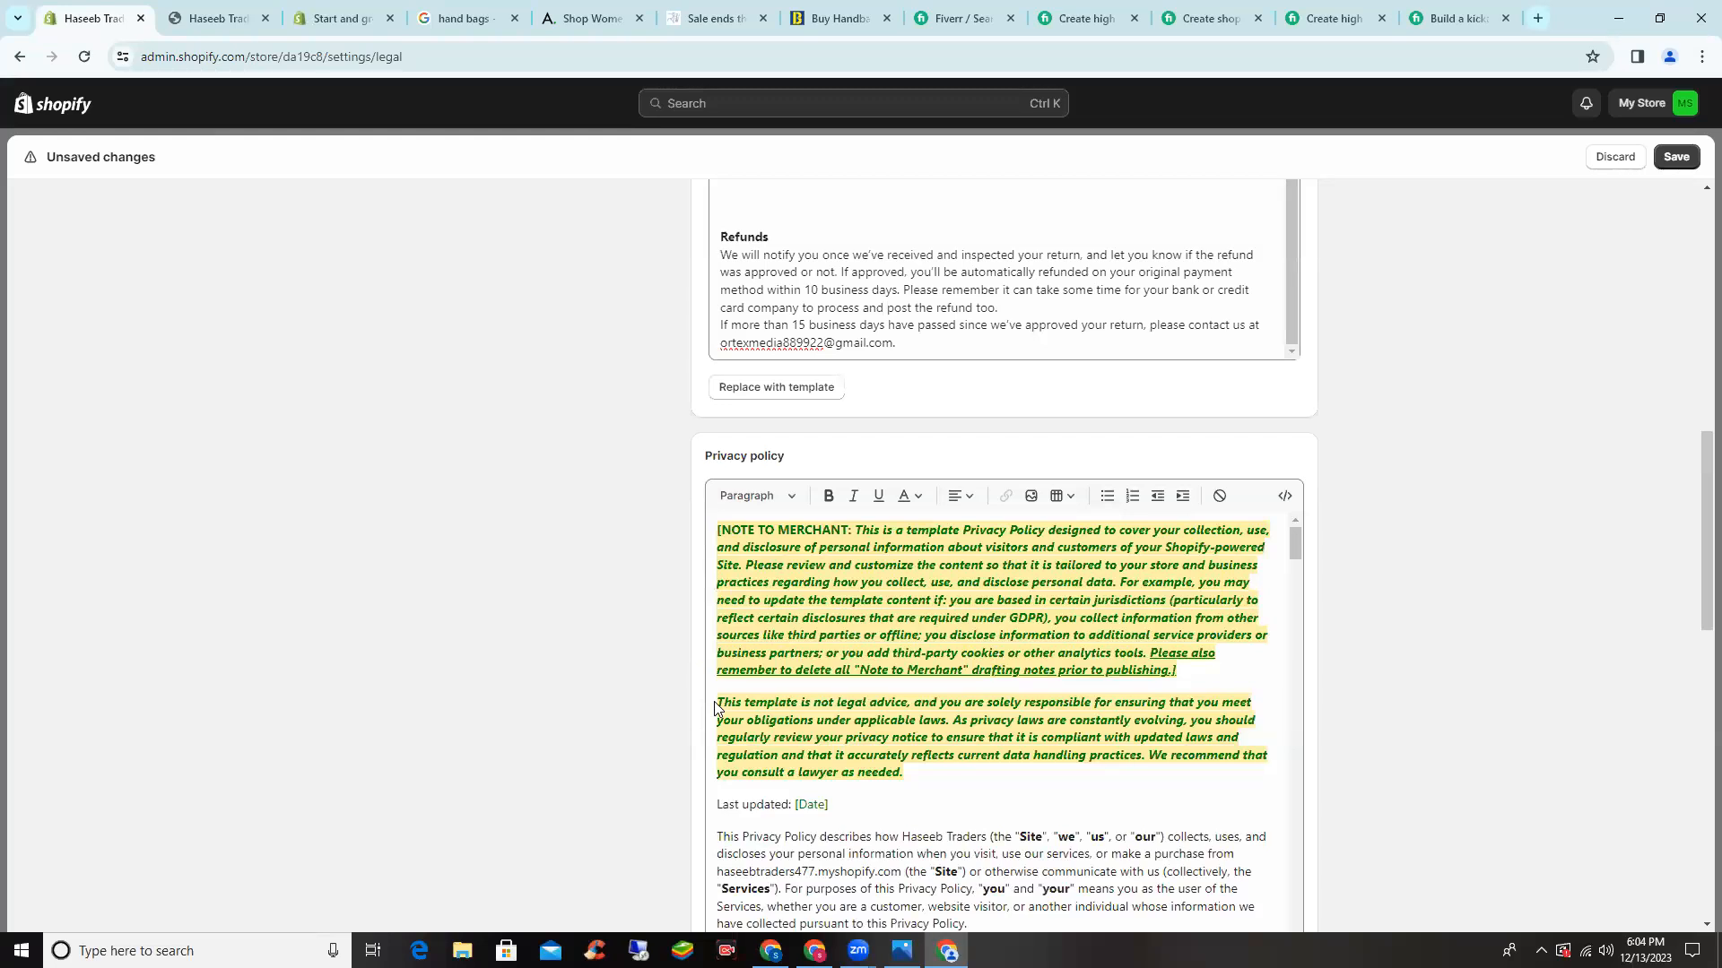
{"action": "scroll", "coordinate": [712, 647], "scroll_direction": "down", "scroll_amount": 2}
{"action": "scroll", "coordinate": [712, 648], "scroll_direction": "down", "scroll_amount": 10}
{"action": "scroll", "coordinate": [647, 642], "scroll_direction": "up", "scroll_amount": 2}
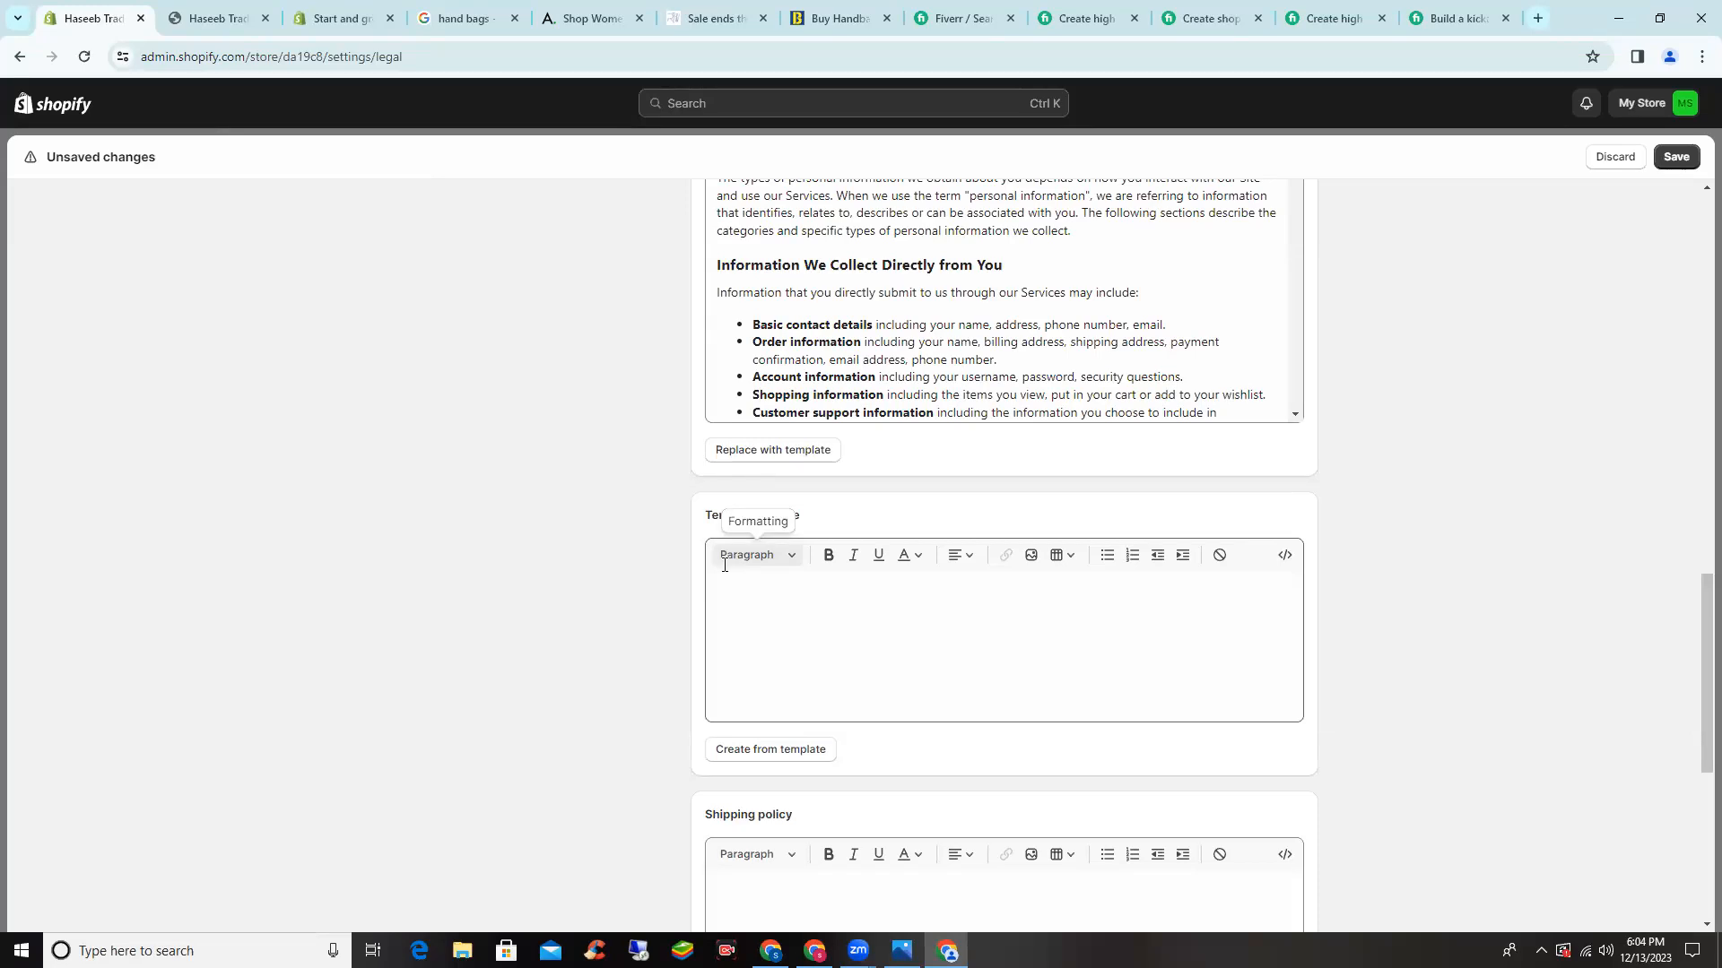
- Fill the Terms of service with template text, then move to the empty Shipping policy
{"action": "scroll", "coordinate": [676, 556], "scroll_direction": "down", "scroll_amount": 1}
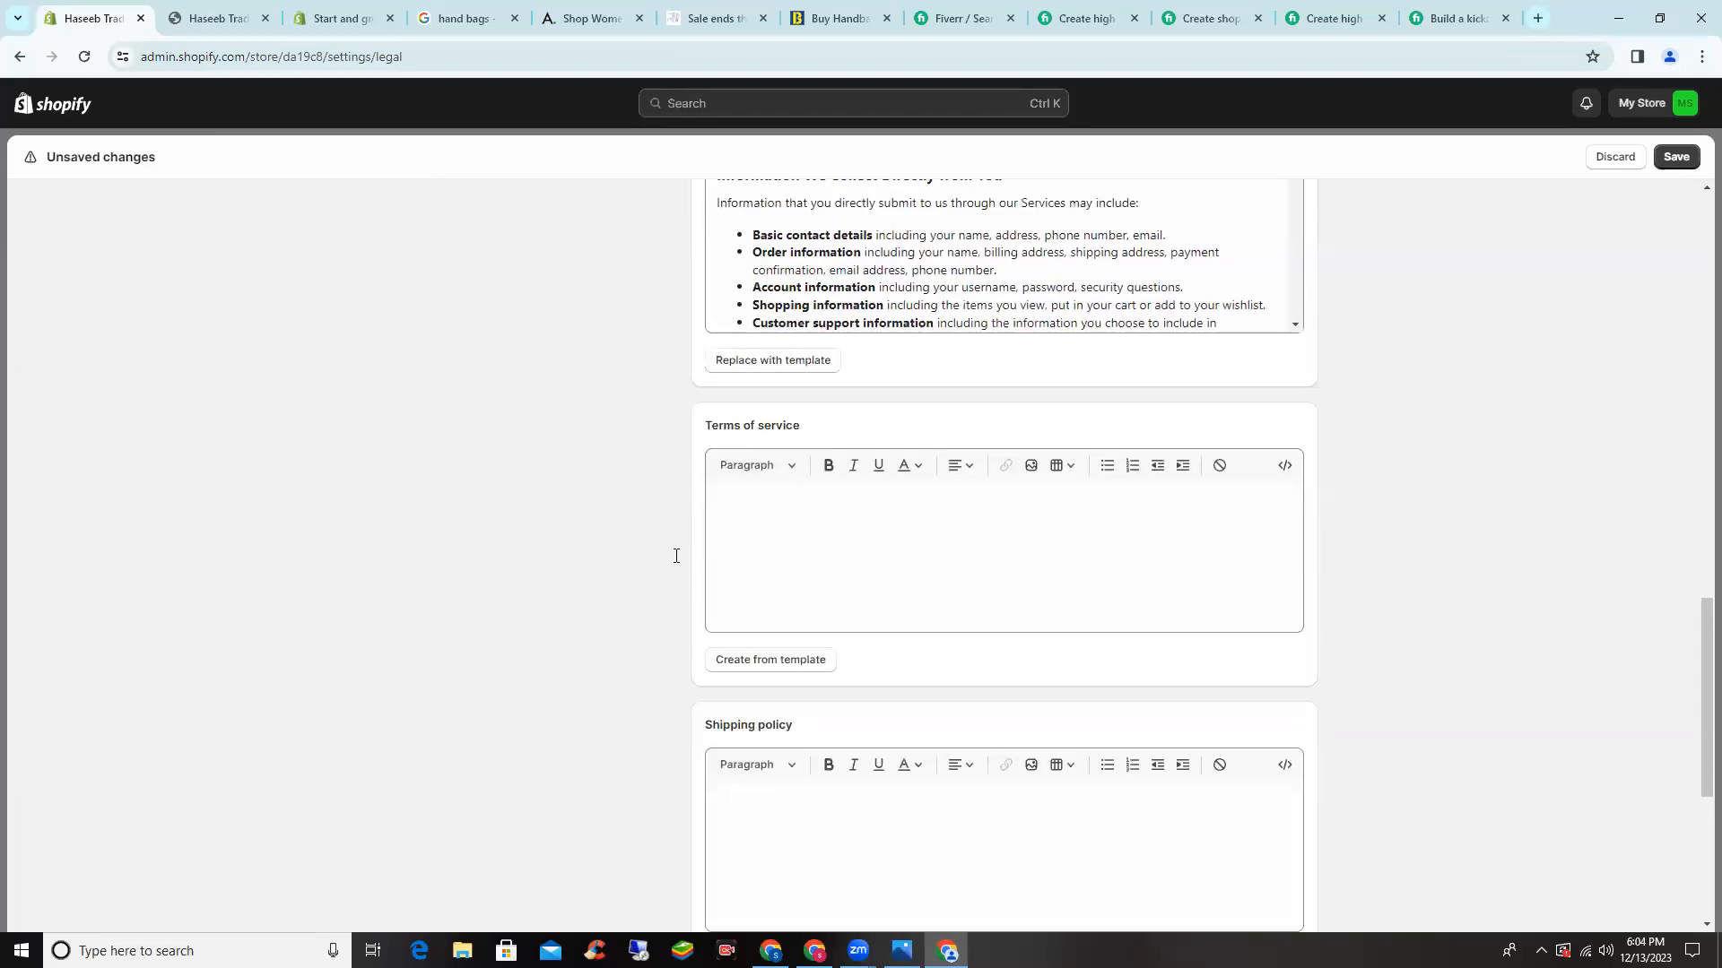
{"action": "left_click", "coordinate": [760, 660]}
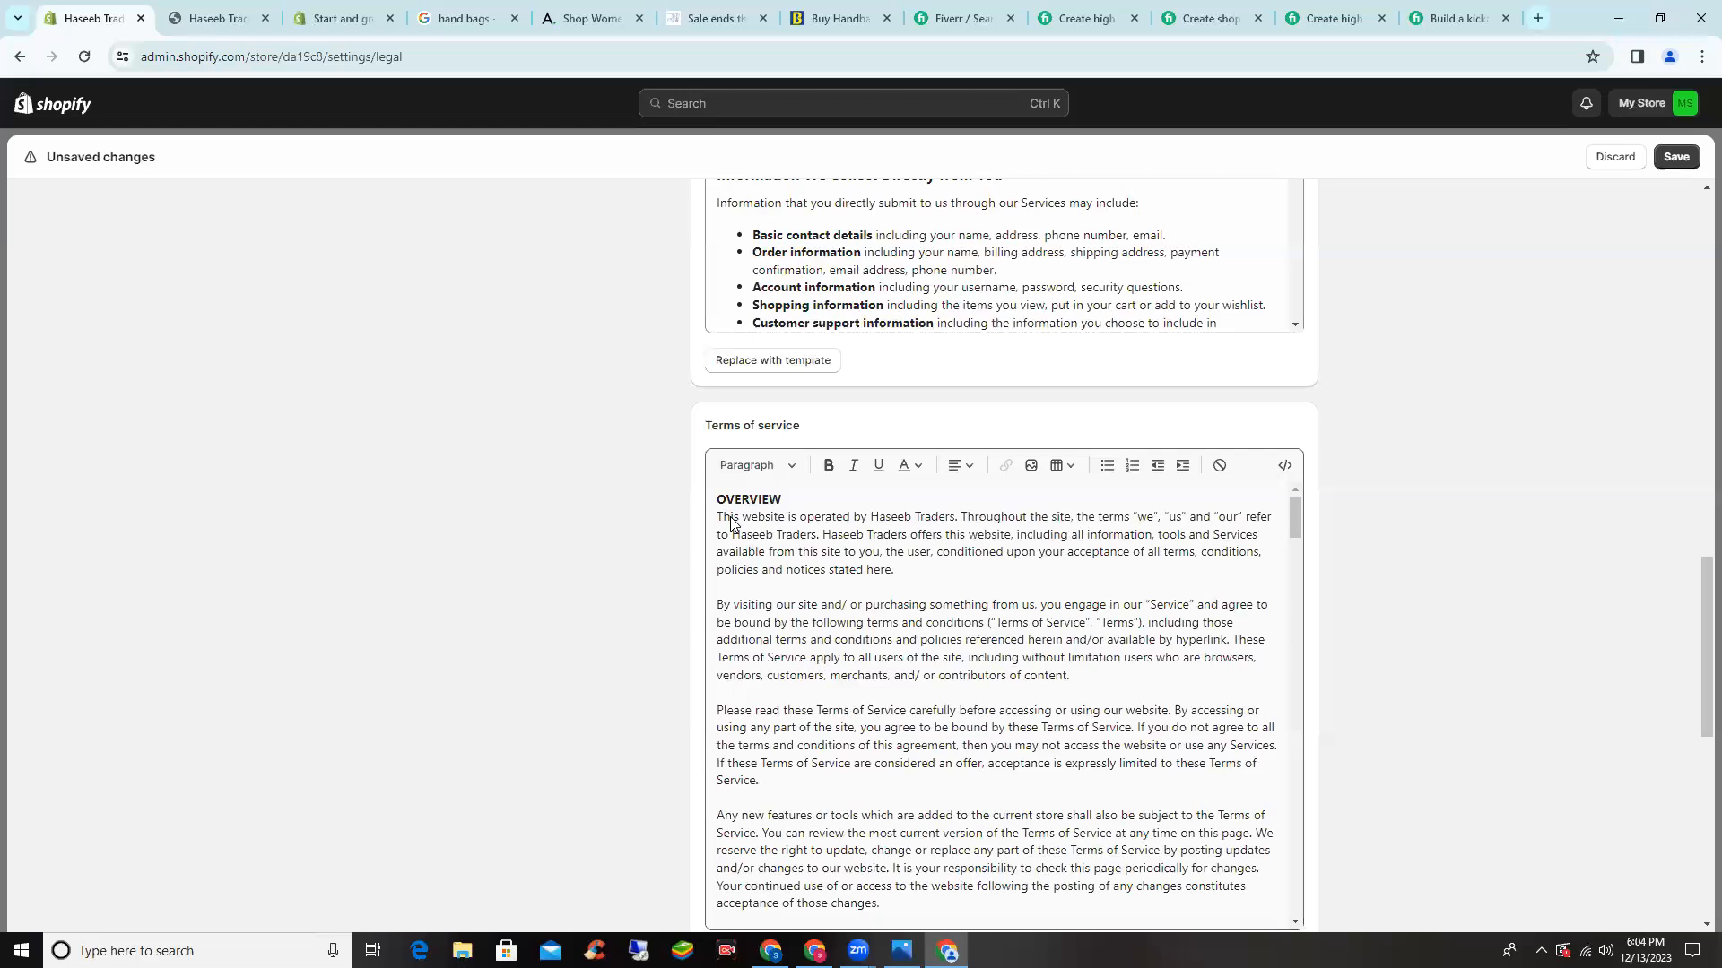
{"action": "scroll", "coordinate": [1224, 745], "scroll_direction": "down", "scroll_amount": 15}
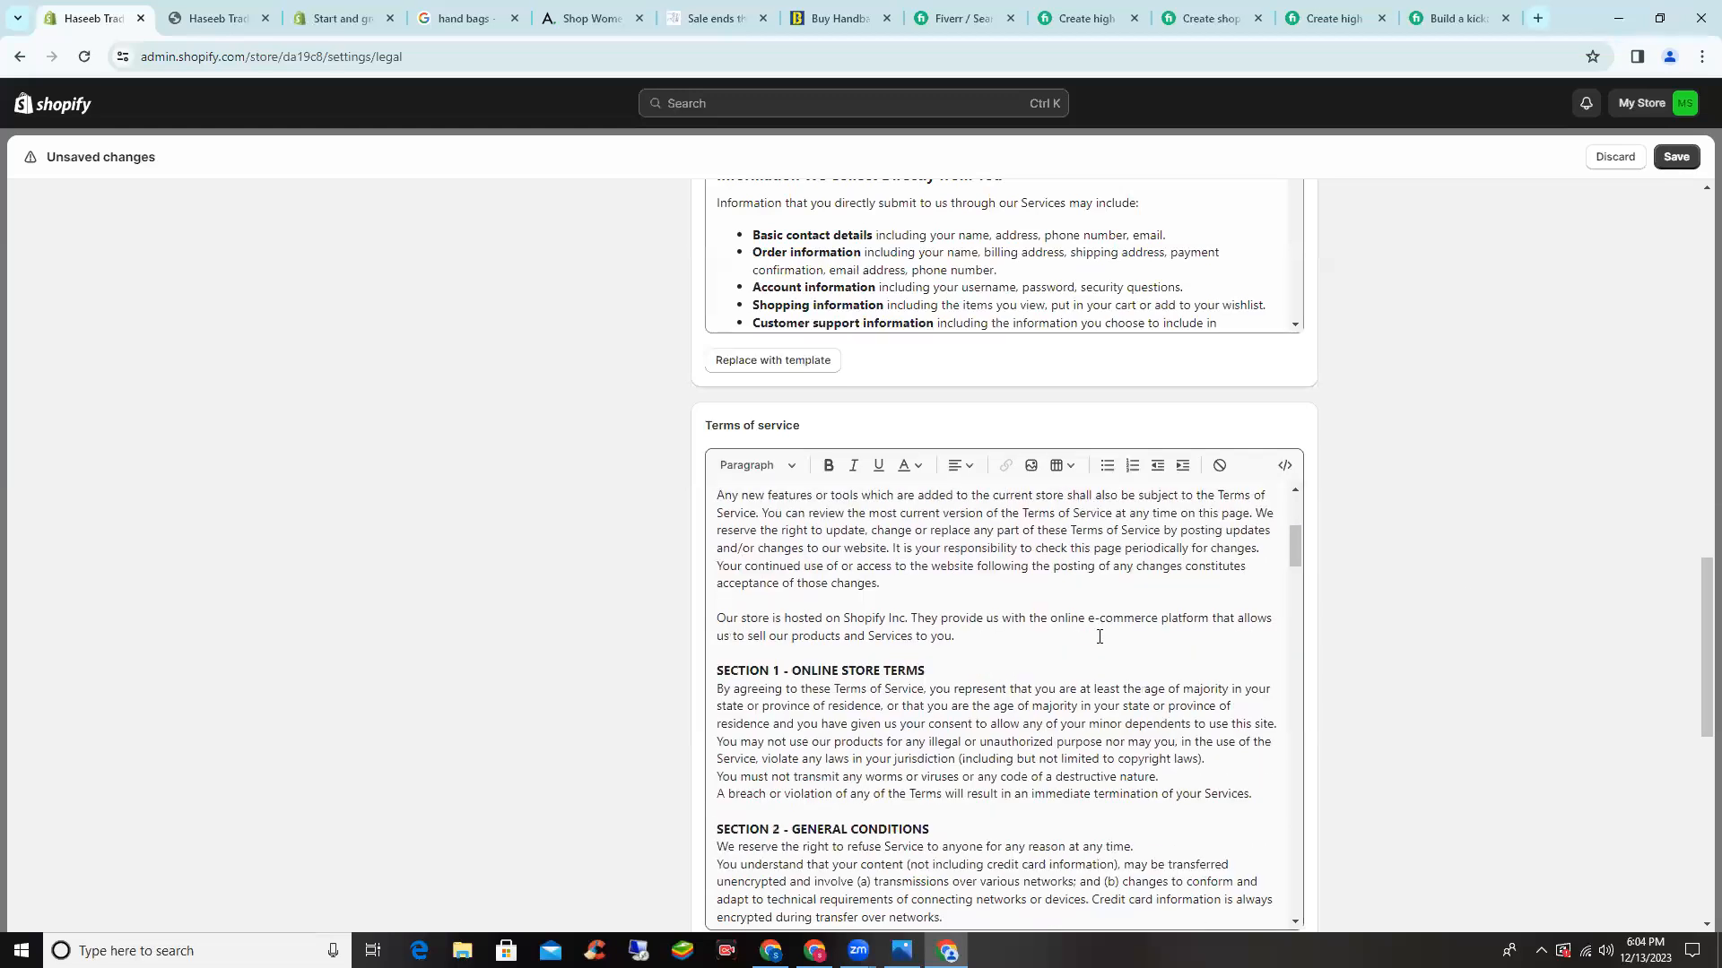
{"action": "scroll", "coordinate": [1224, 744], "scroll_direction": "down", "scroll_amount": 15}
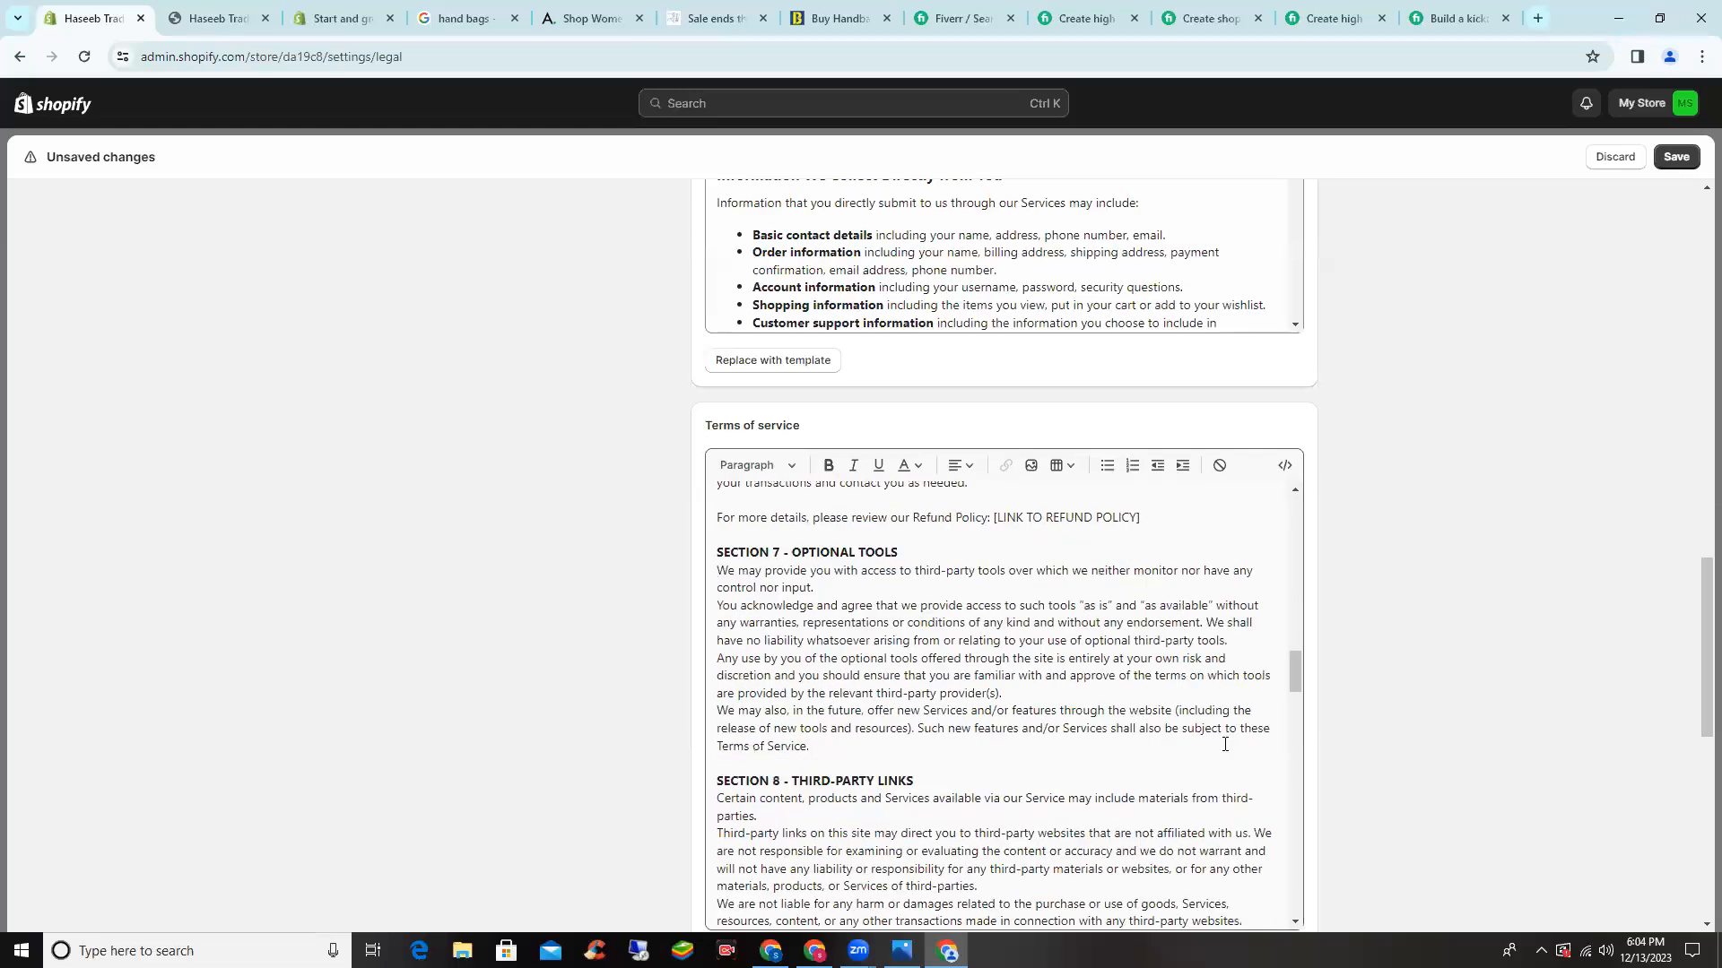
{"action": "scroll", "coordinate": [1045, 556], "scroll_direction": "down", "scroll_amount": 20}
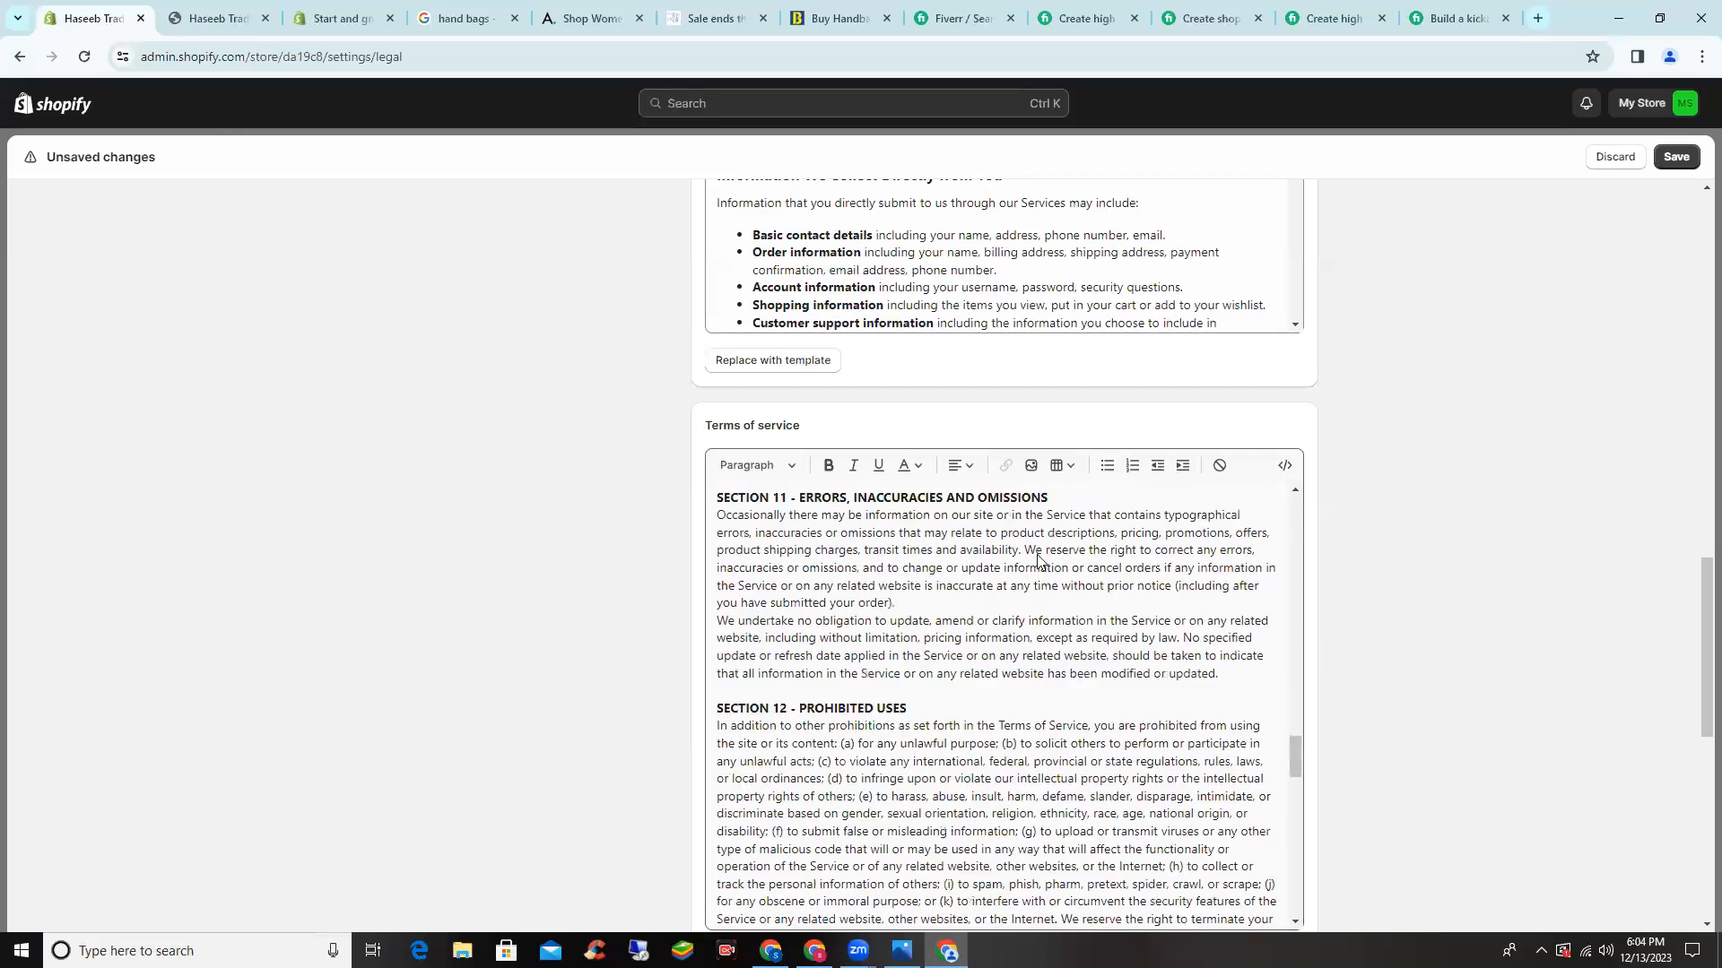
{"action": "scroll", "coordinate": [1047, 519], "scroll_direction": "down", "scroll_amount": 5}
{"action": "left_click", "coordinate": [1040, 524]}
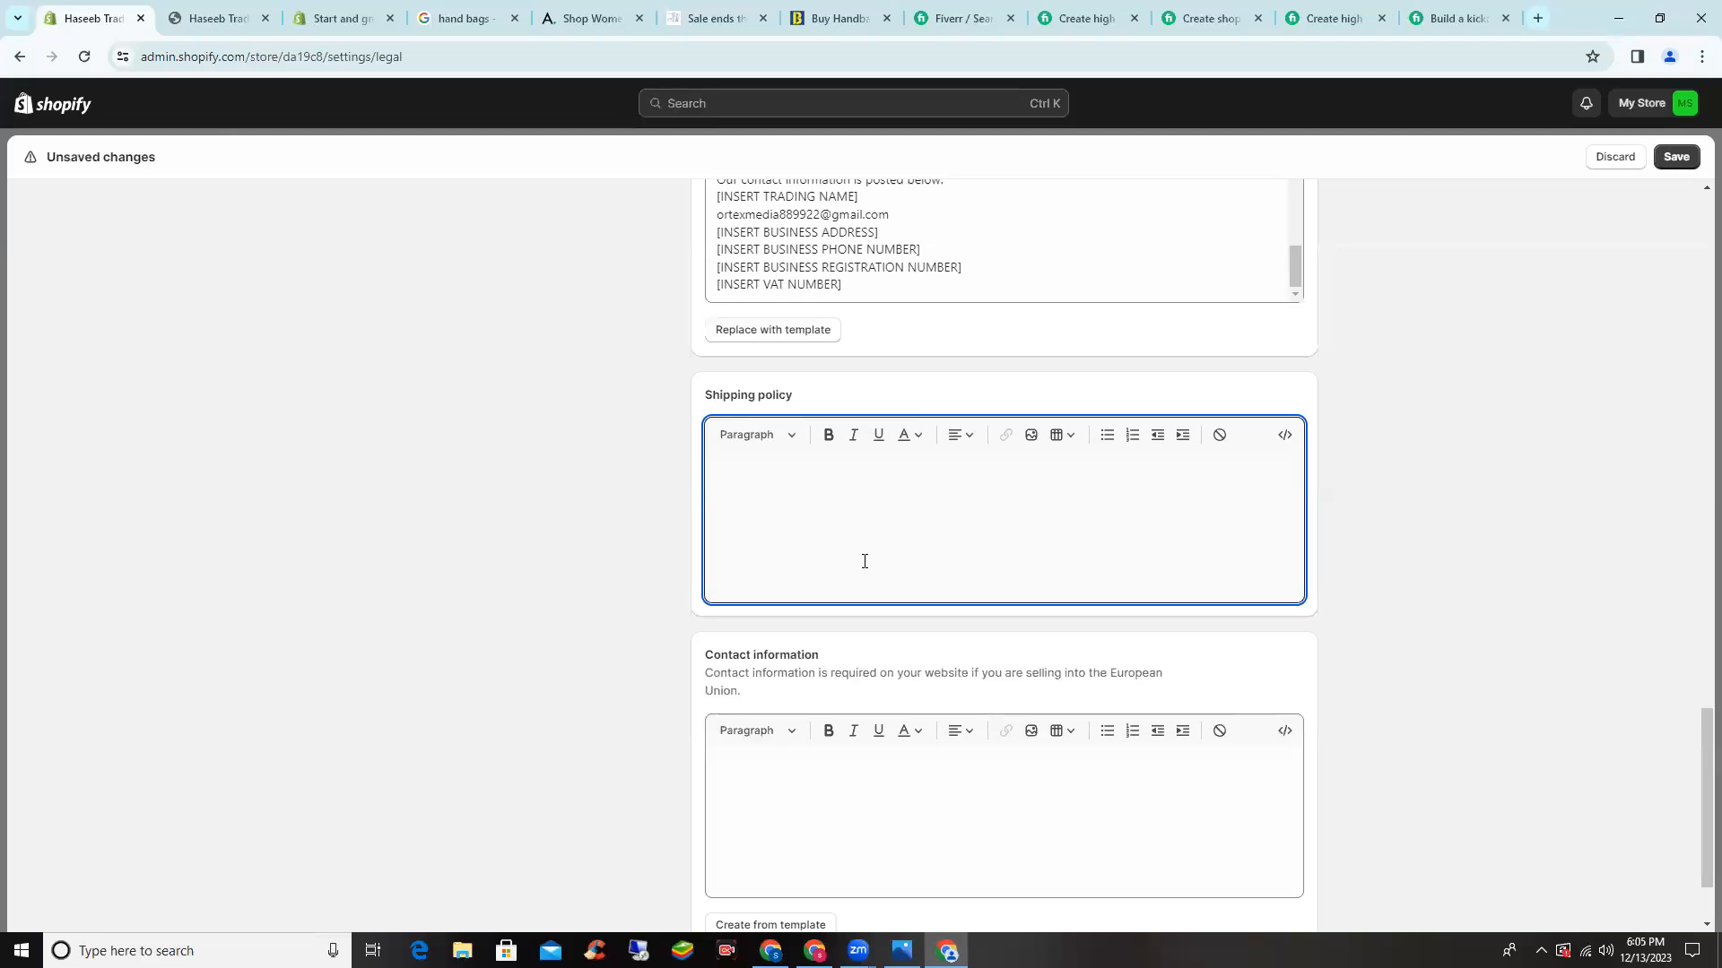
{"action": "scroll", "coordinate": [850, 524], "scroll_direction": "down", "scroll_amount": 2}
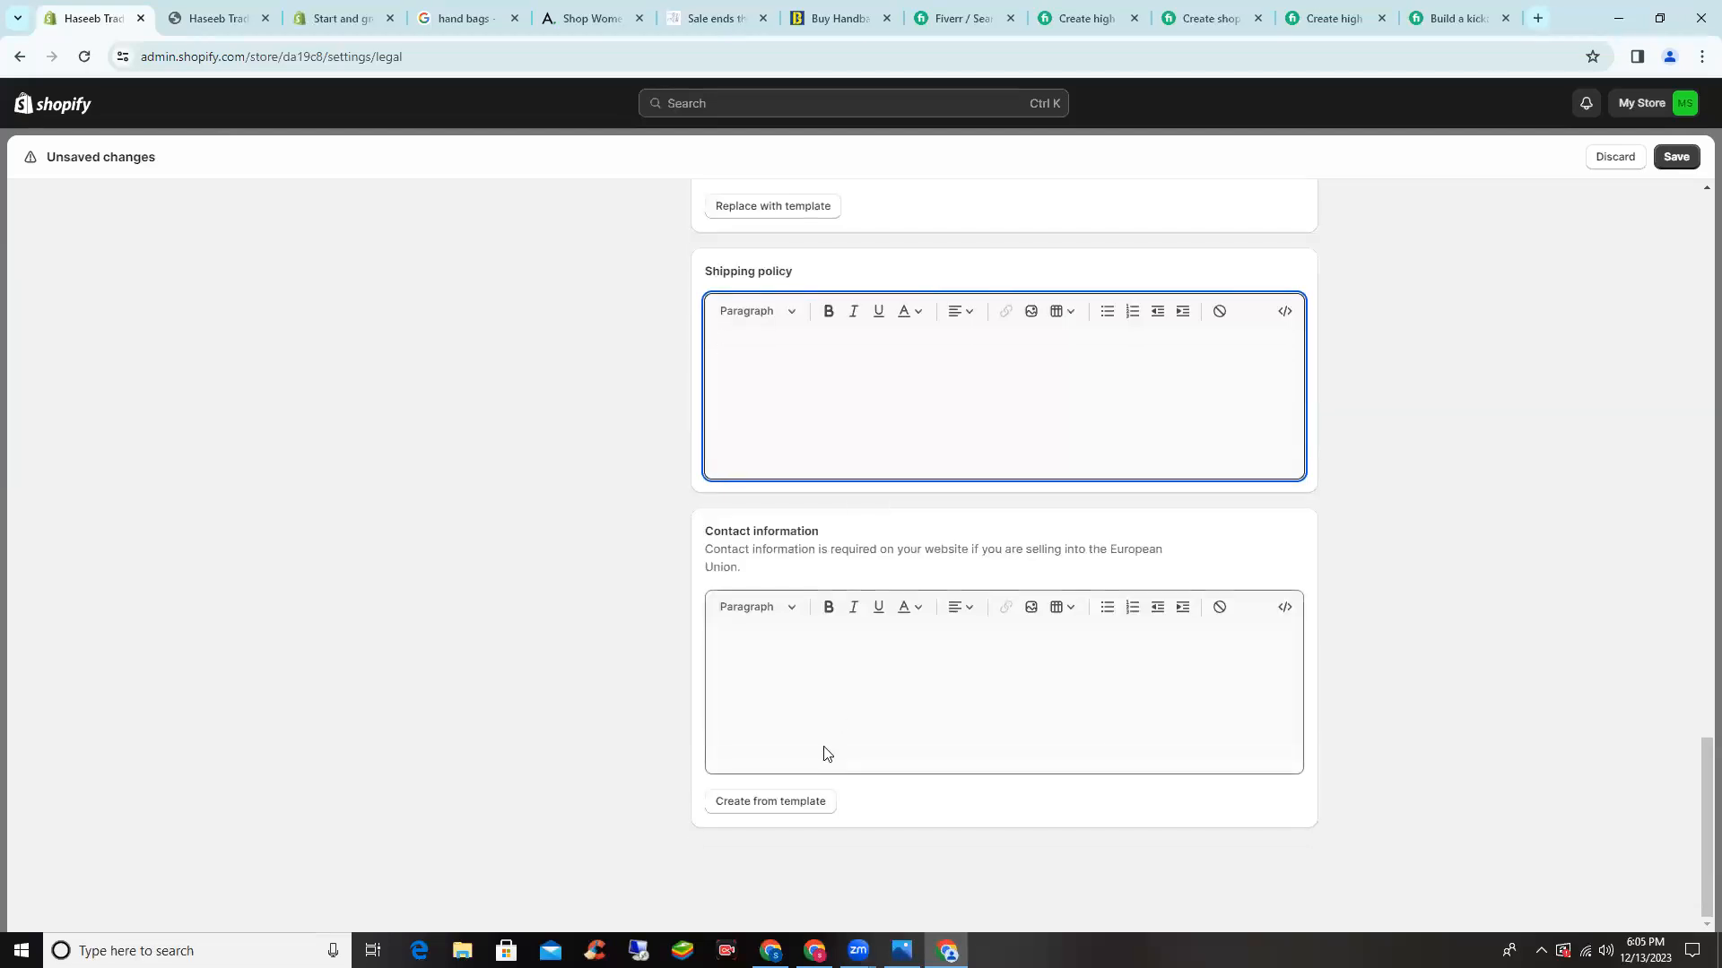
- Add template contact information and delete its Trade number line
{"action": "left_click", "coordinate": [781, 800]}
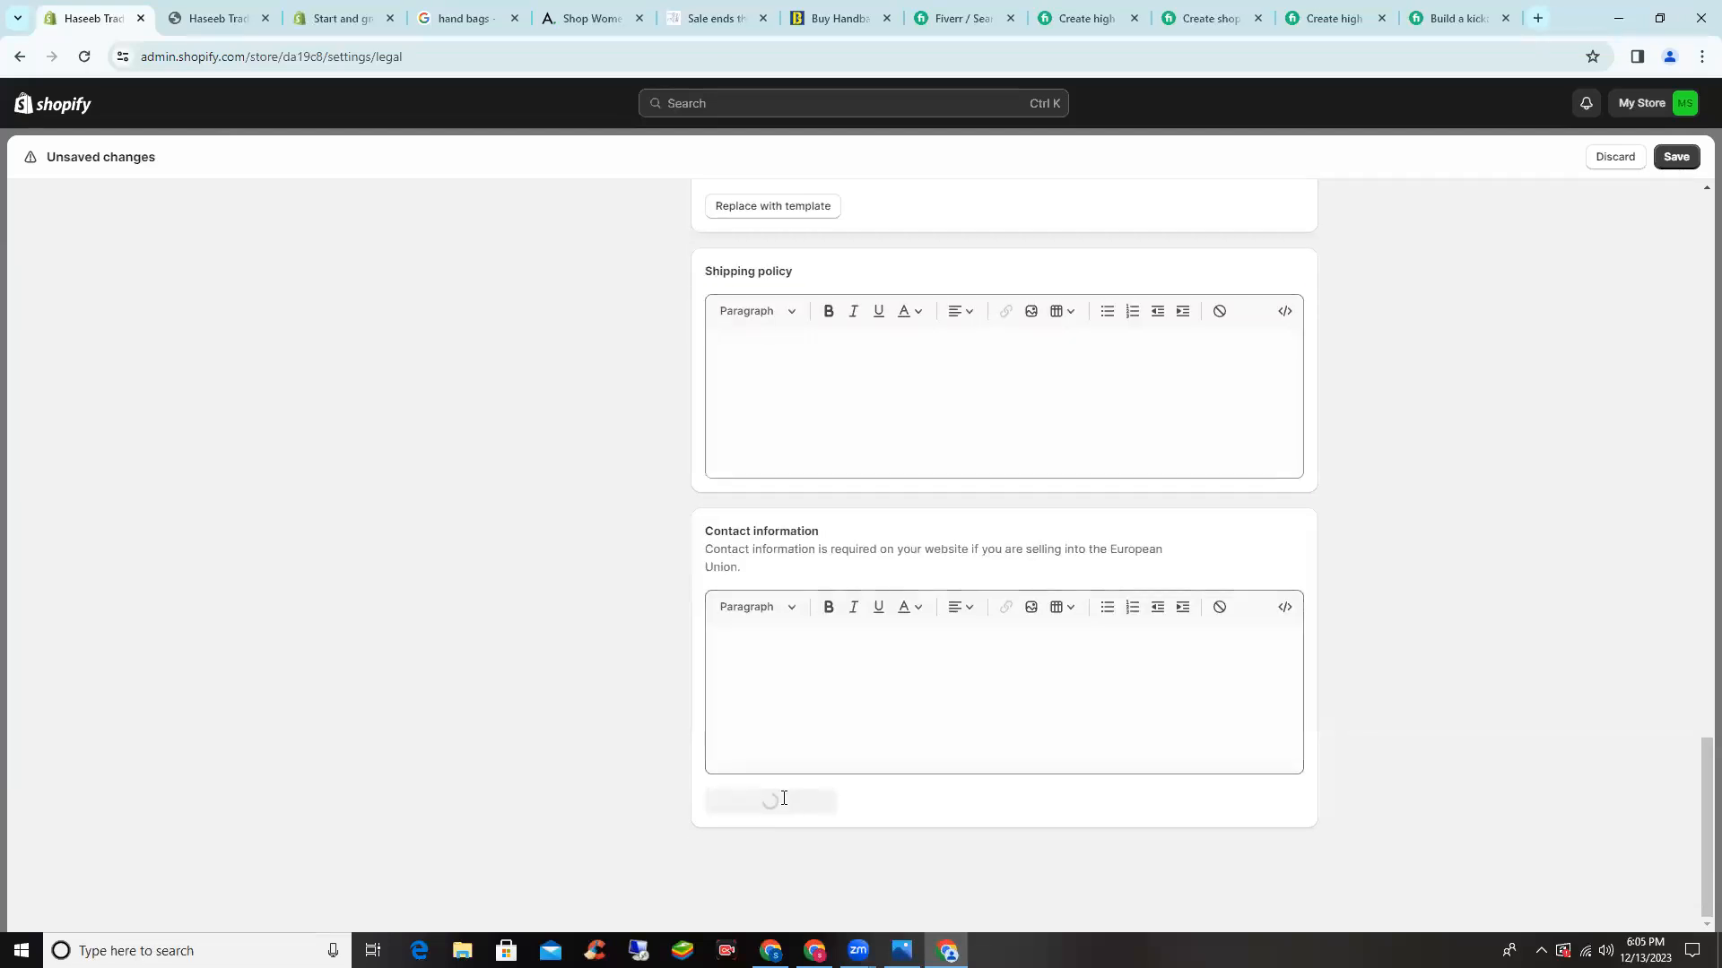
{"action": "left_click", "coordinate": [806, 798]}
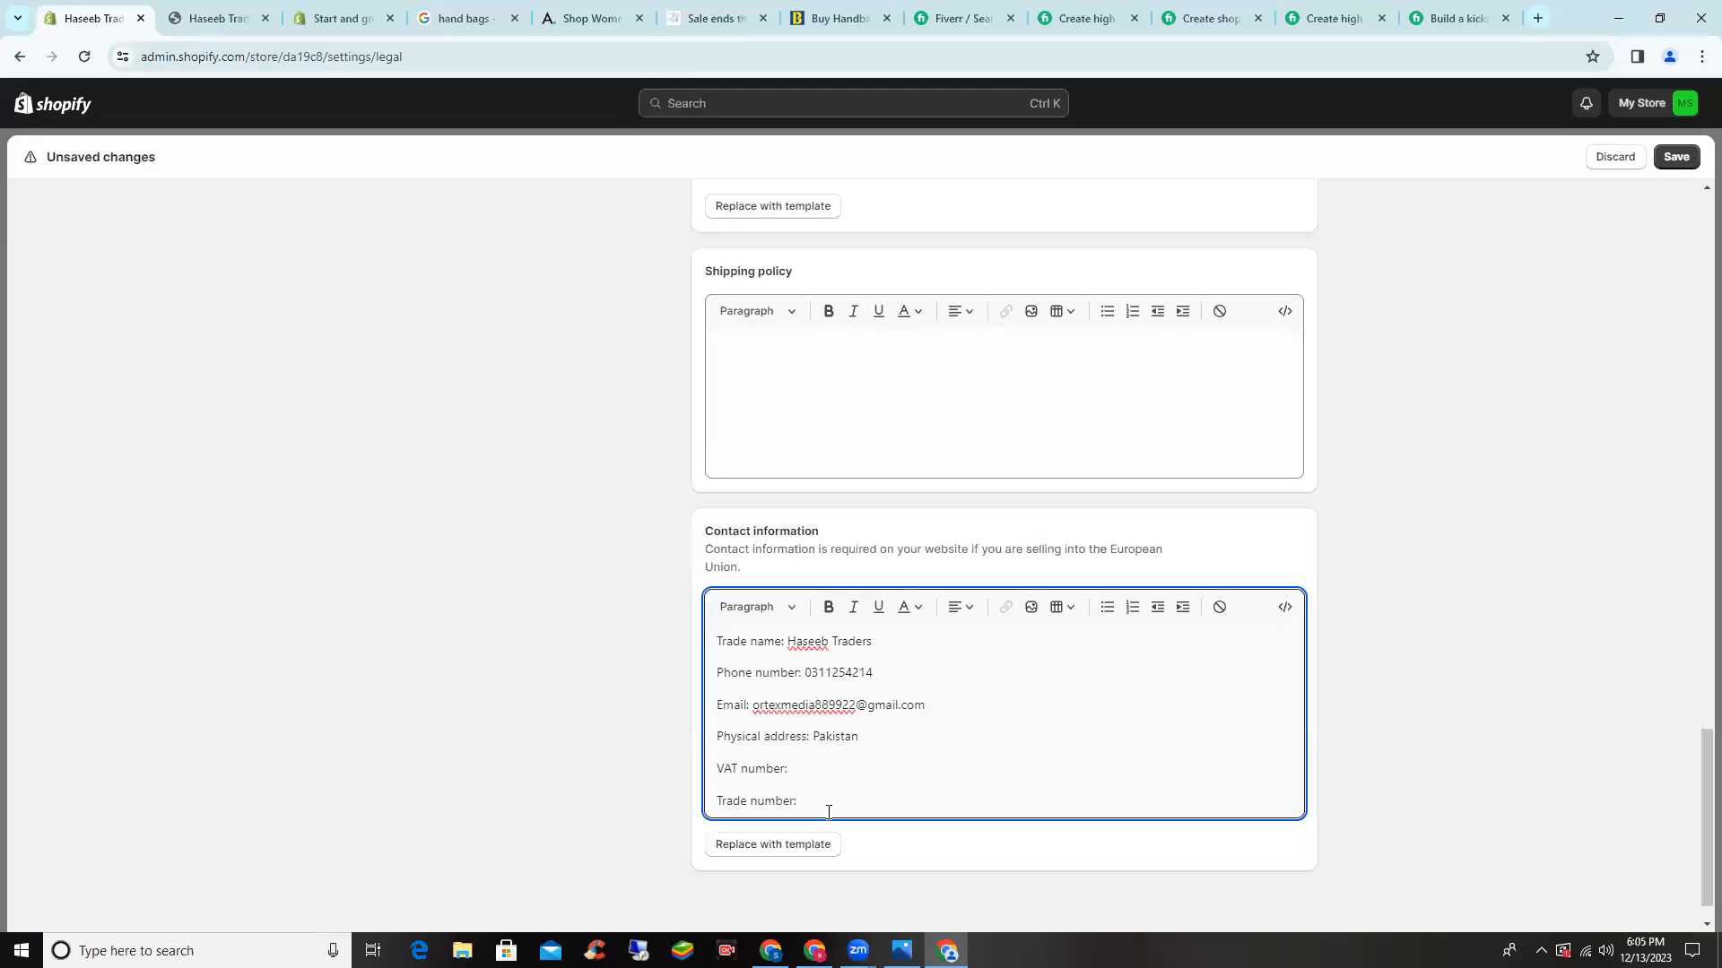
{"action": "left_click_drag", "start_coordinate": [796, 802], "coordinate": [765, 801]}
{"action": "left_click", "coordinate": [805, 804]}
{"action": "left_click_drag", "start_coordinate": [818, 806], "coordinate": [715, 803]}
{"action": "key", "text": "ctrl+z"}
{"action": "left_click", "coordinate": [814, 803]}
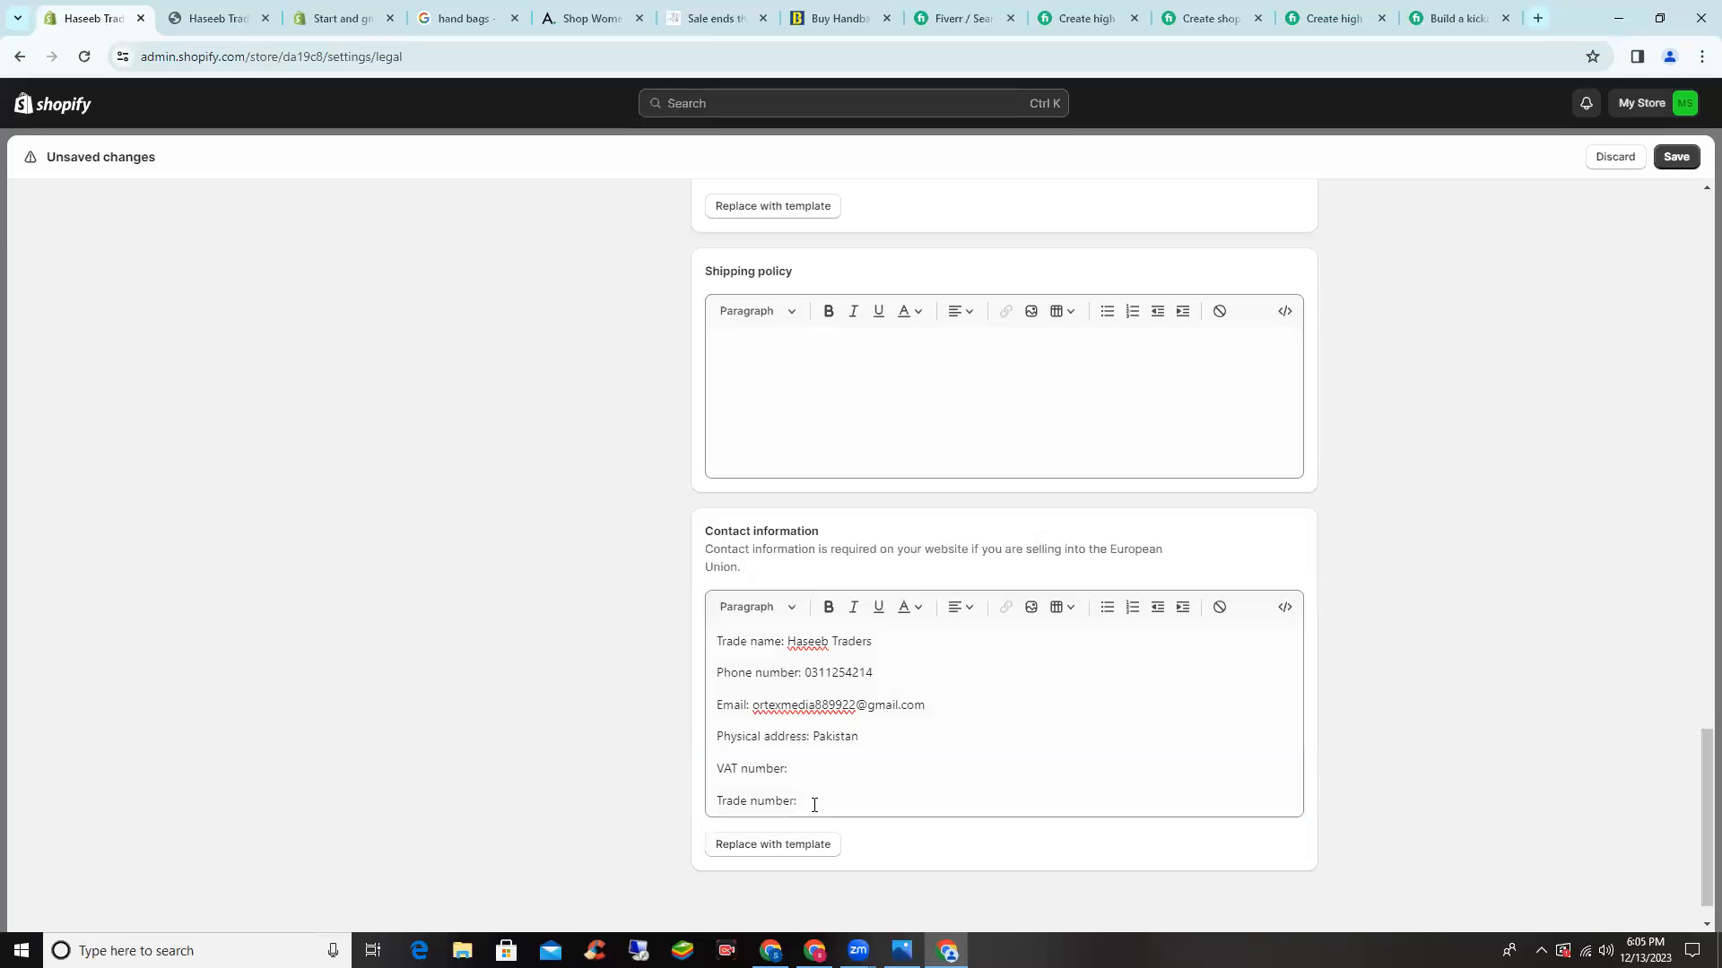
{"action": "triple_click", "coordinate": [771, 803]}
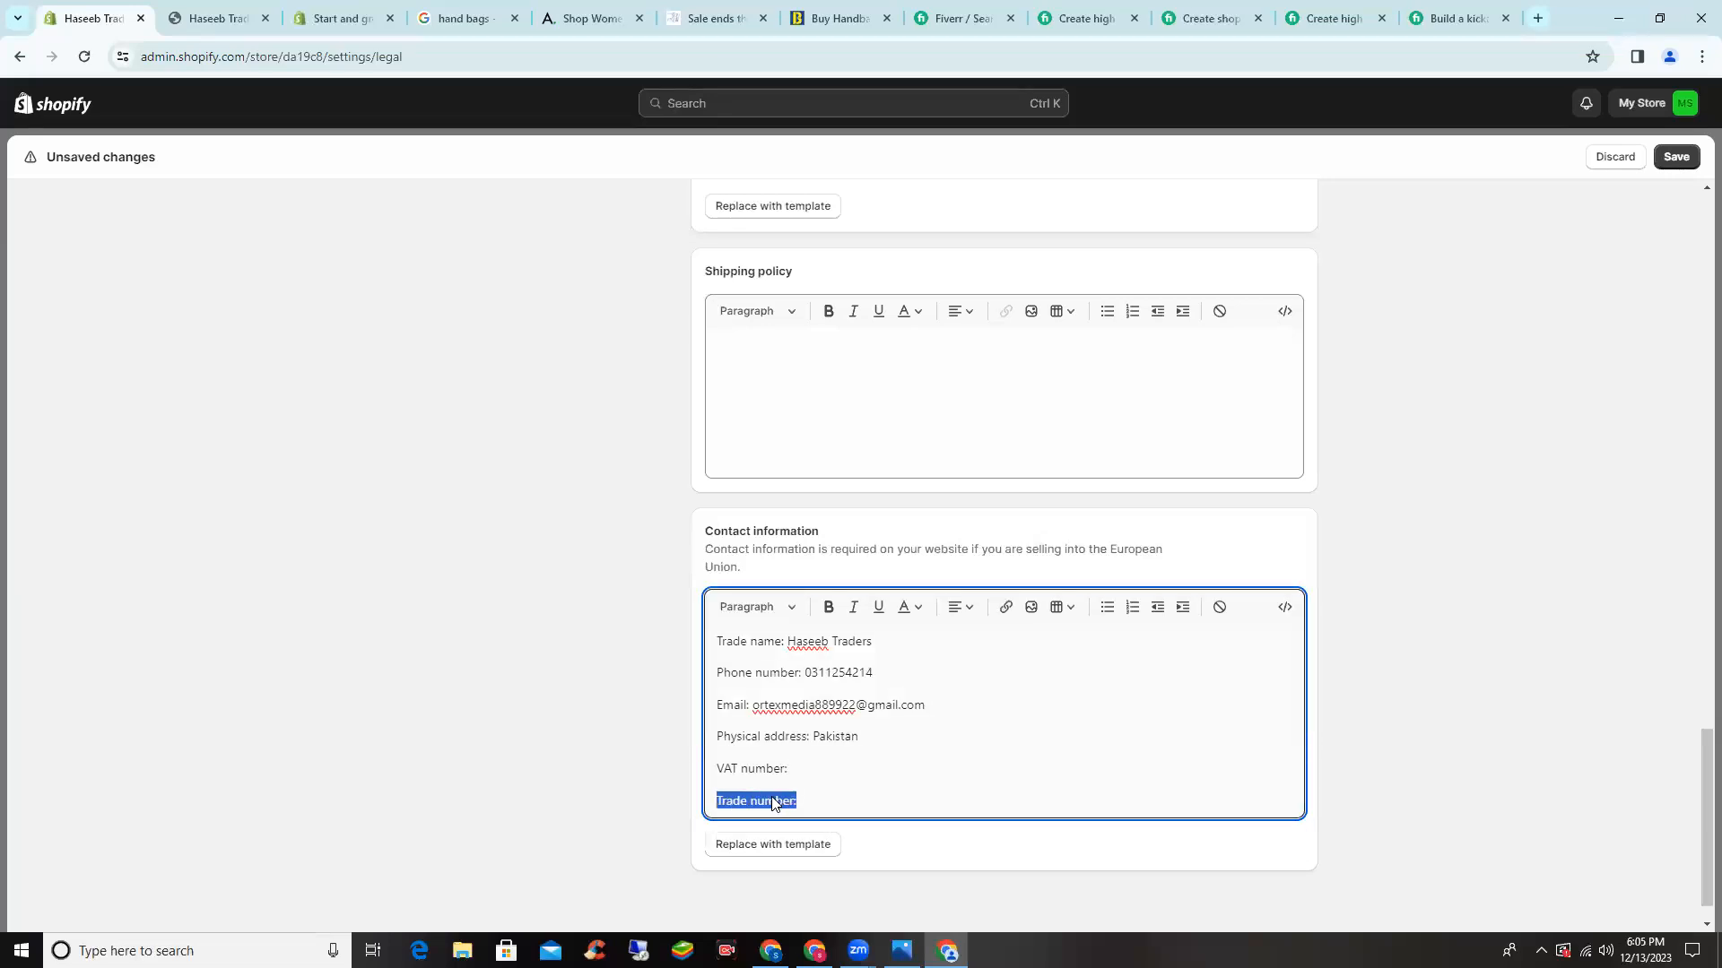
{"action": "key", "text": "BackSpace"}
- Remove the VAT number line, save the legal policies and close settings
{"action": "double_click", "coordinate": [765, 769]}
{"action": "key", "text": "BackSpace"}
{"action": "key", "text": "BackSpace"}
{"action": "key", "text": "BackSpace"}
{"action": "key", "text": "BackSpace"}
{"action": "key", "text": "BackSpace"}
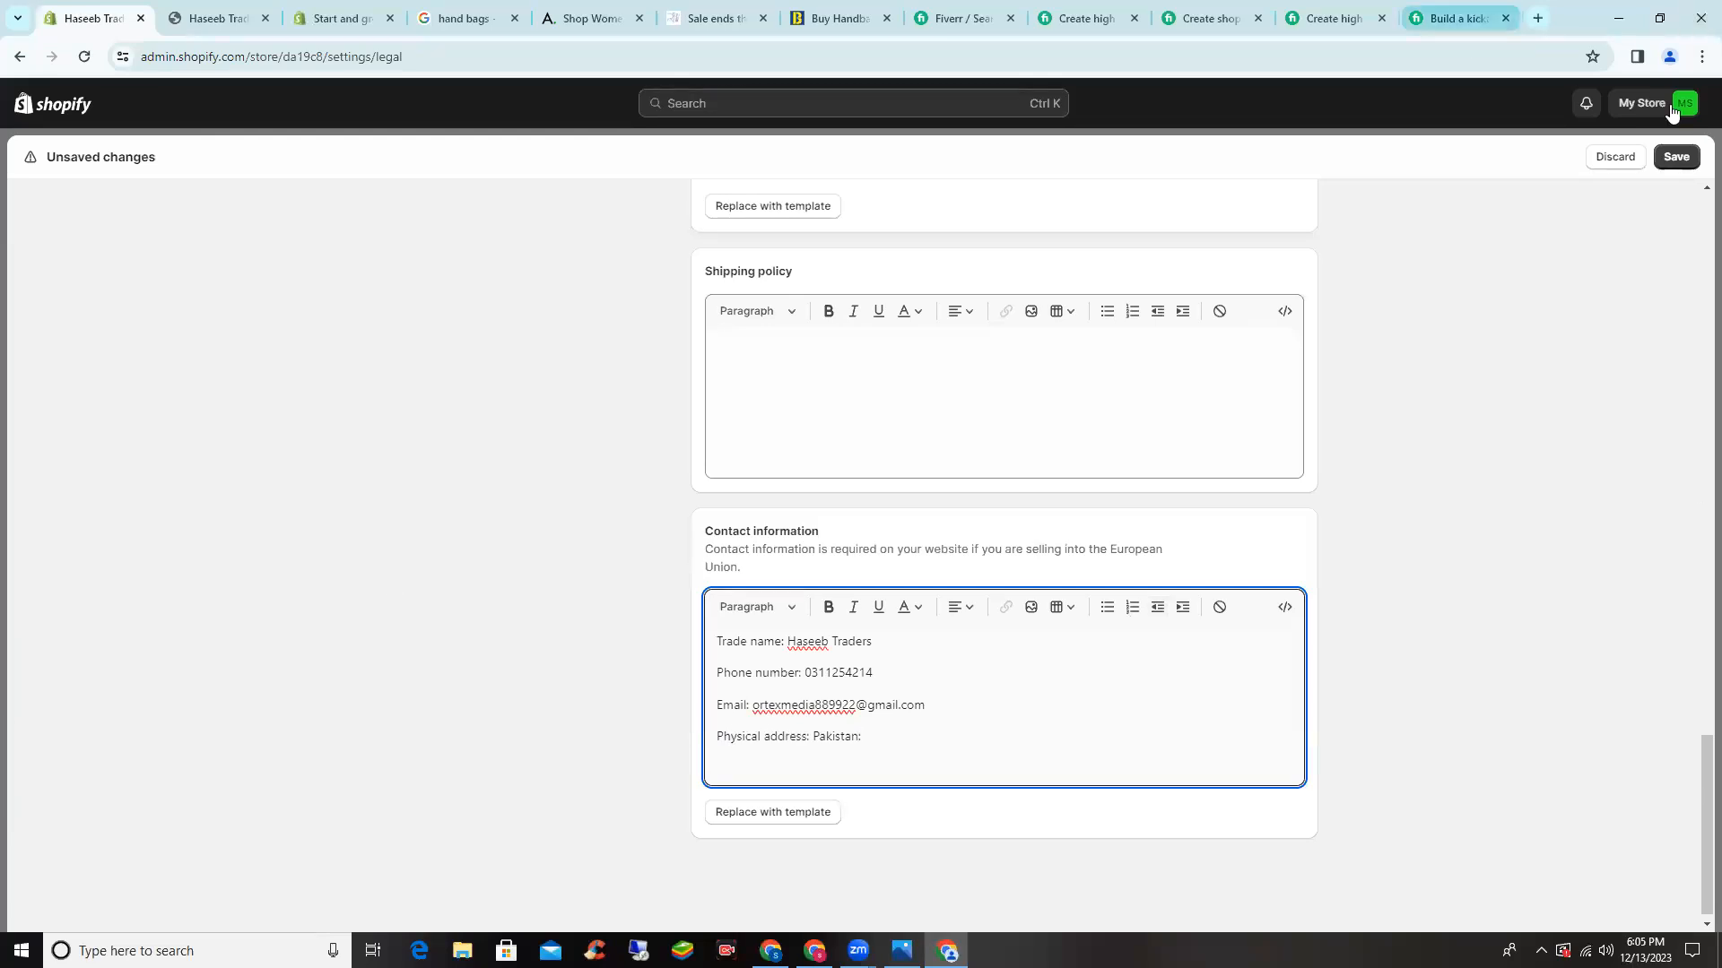
{"action": "left_click", "coordinate": [1670, 158]}
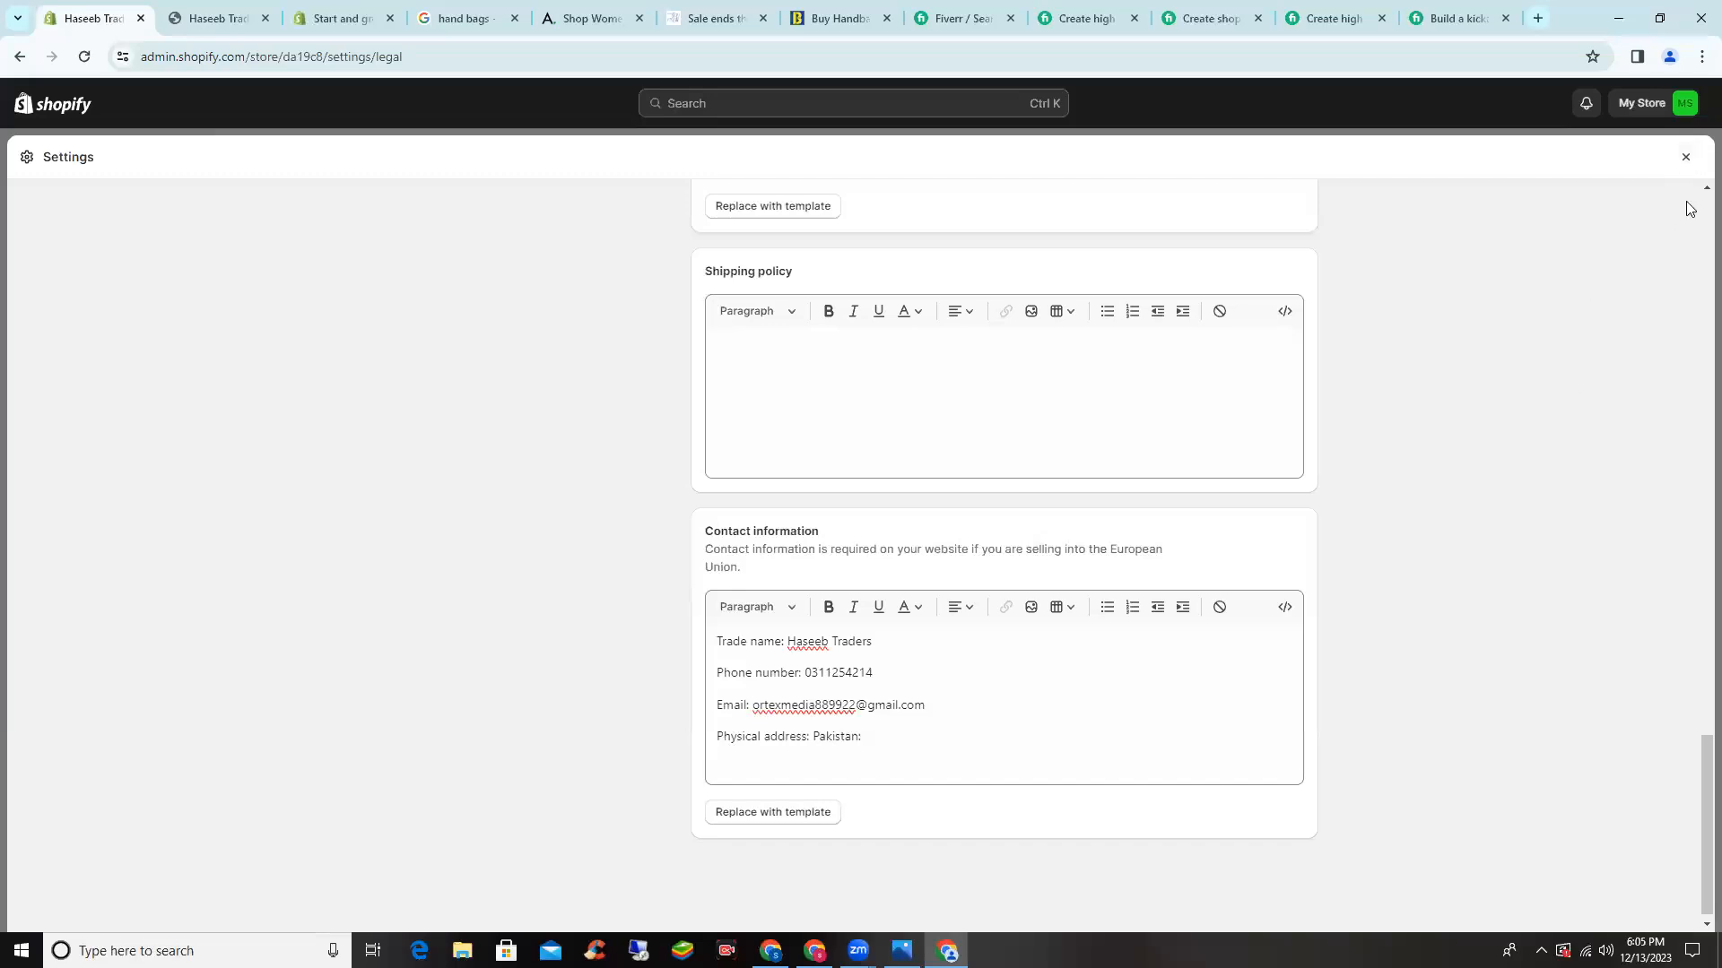
{"action": "left_click", "coordinate": [1686, 161]}
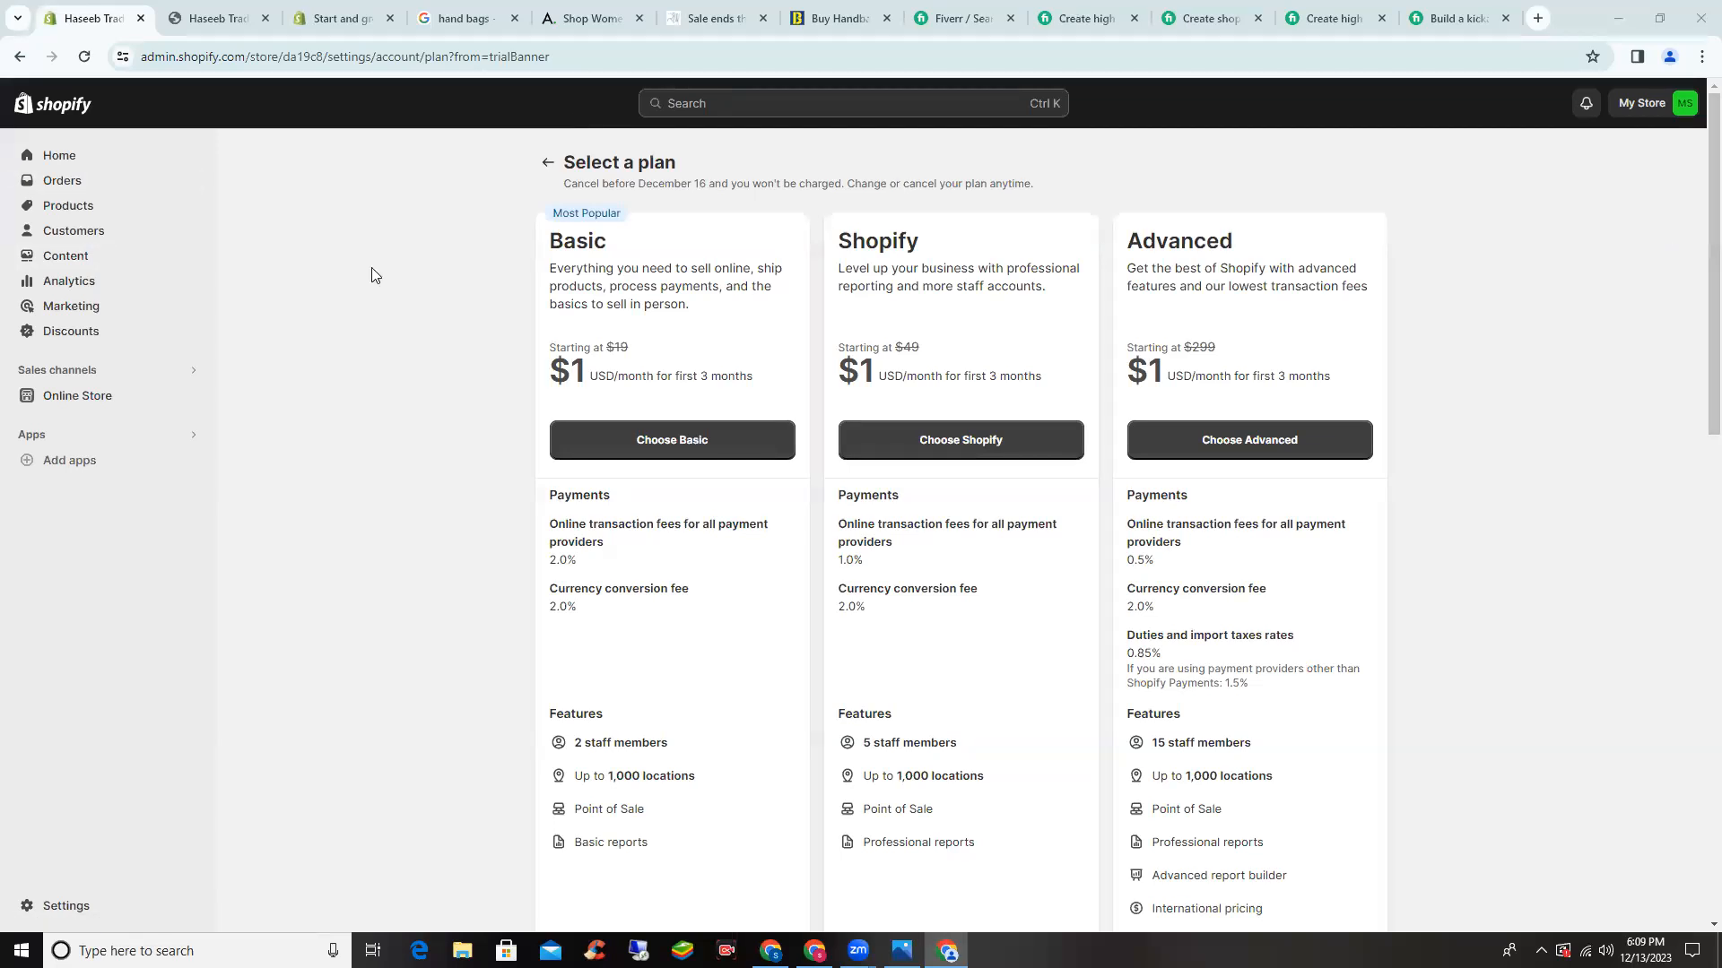
- Scroll through the plan list down to Retail and Starter, then reopen Settings at Store details
{"action": "scroll", "coordinate": [20, 216], "scroll_direction": "down", "scroll_amount": 1}
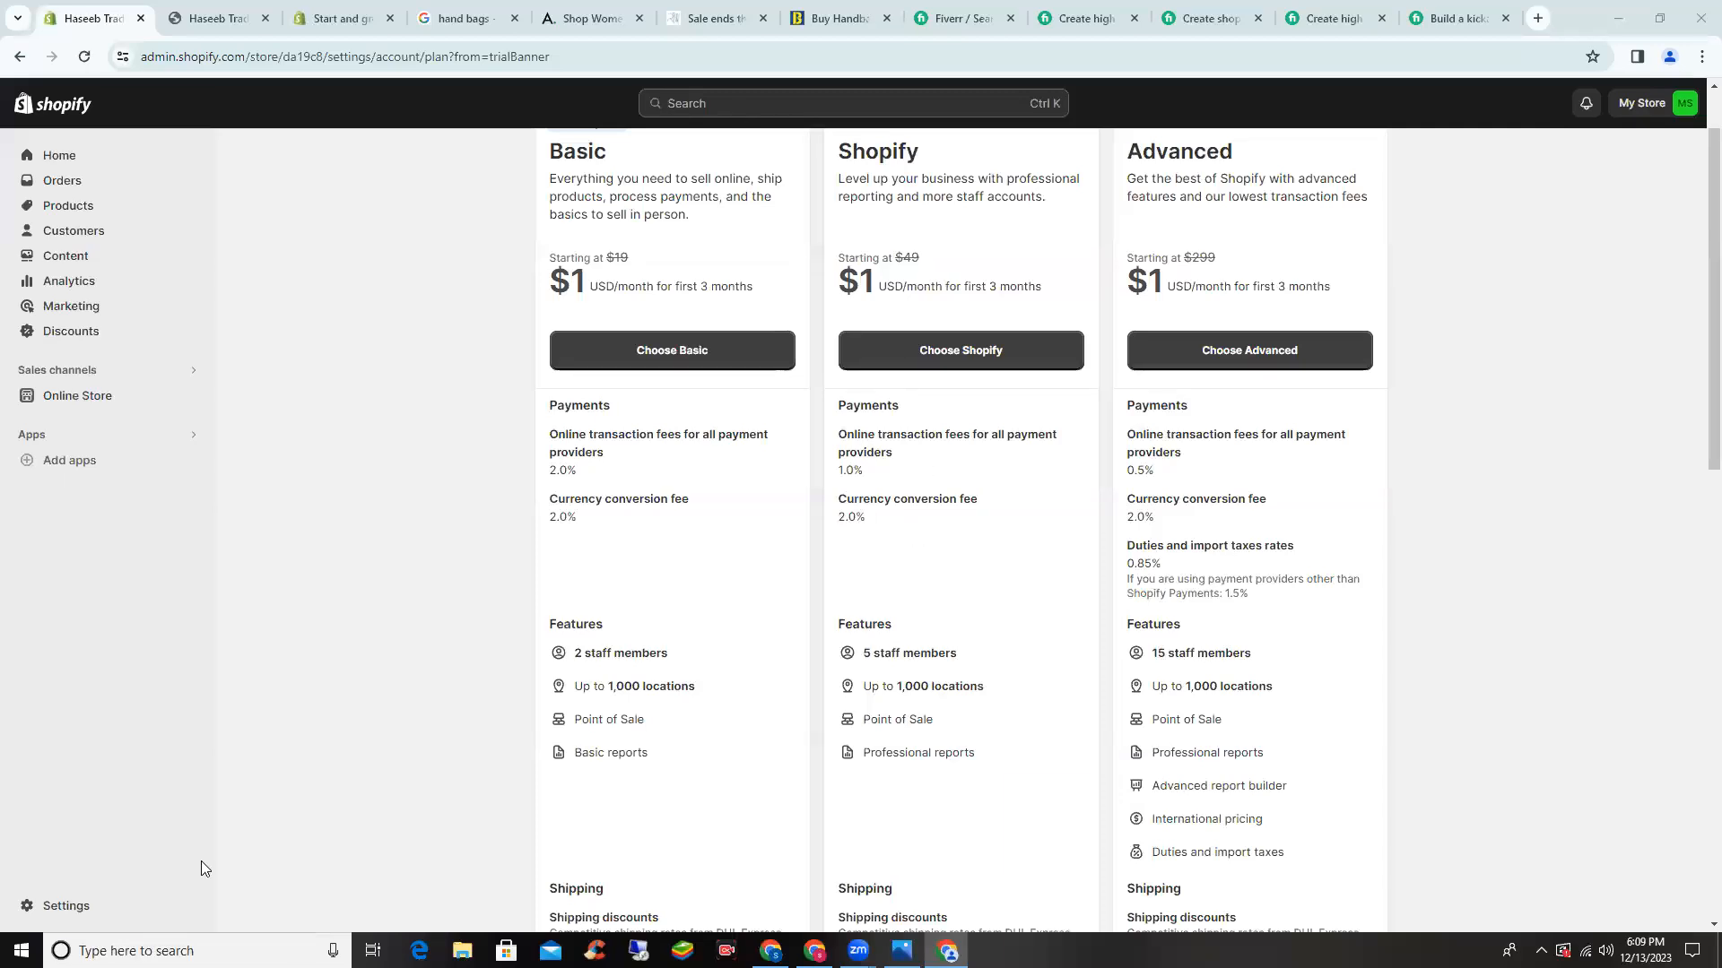
{"action": "scroll", "coordinate": [377, 757], "scroll_direction": "down", "scroll_amount": 7}
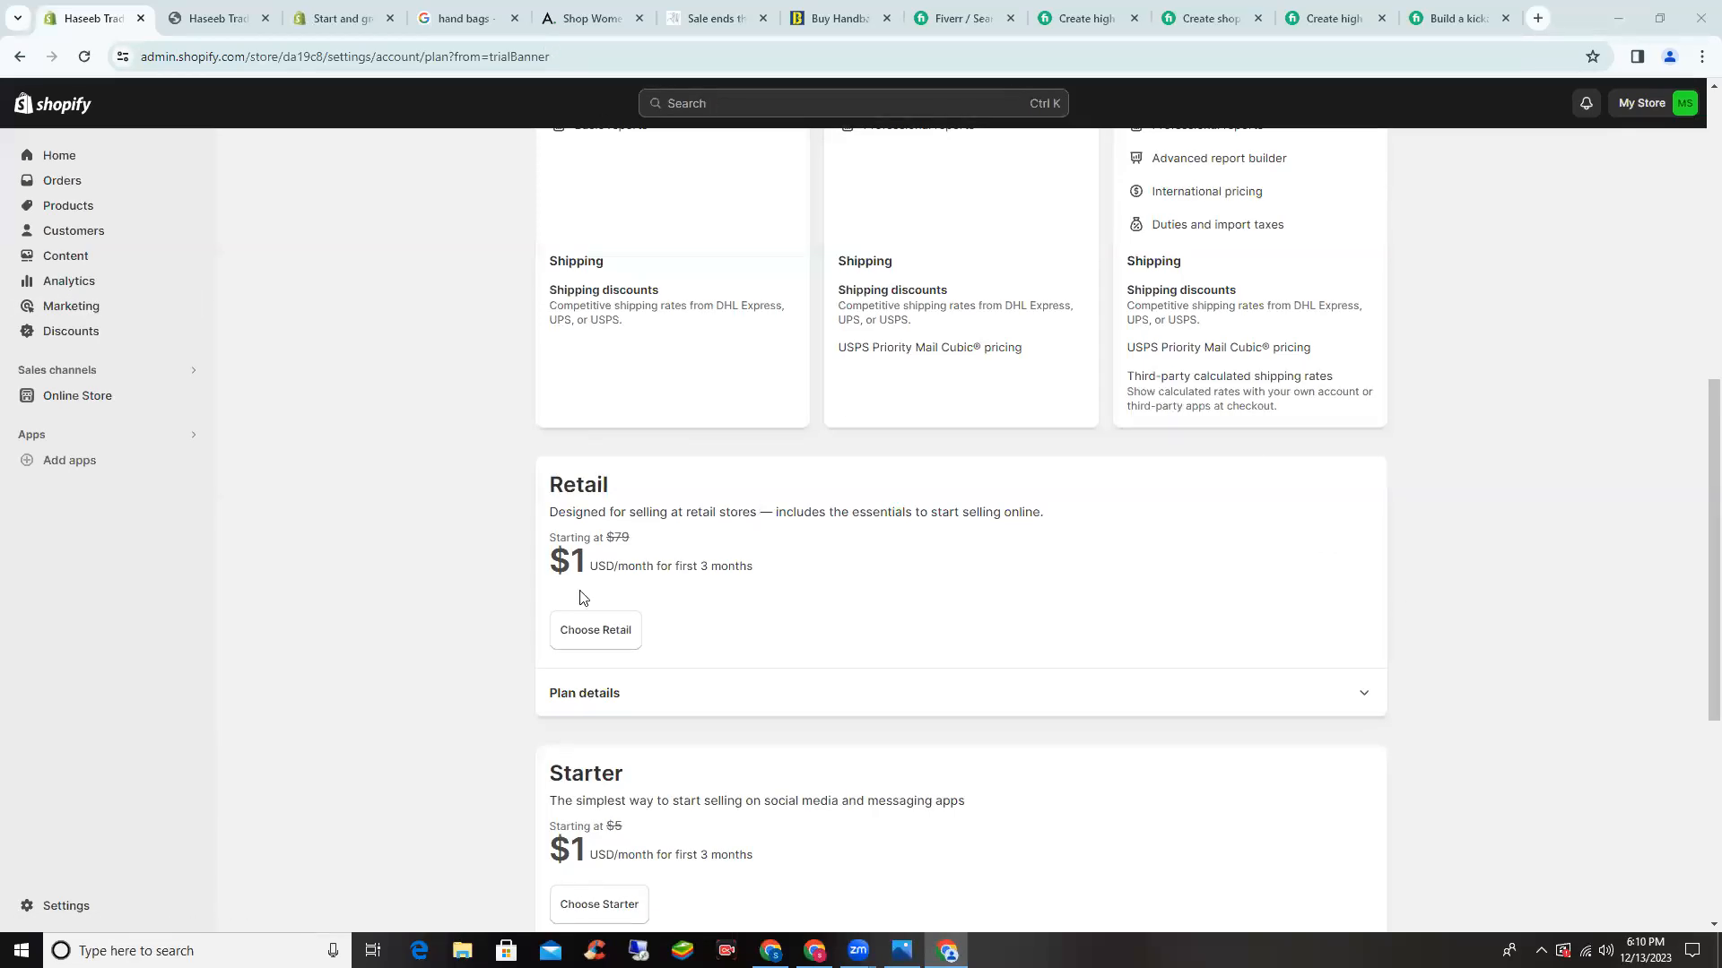
{"action": "scroll", "coordinate": [579, 591], "scroll_direction": "up", "scroll_amount": 8}
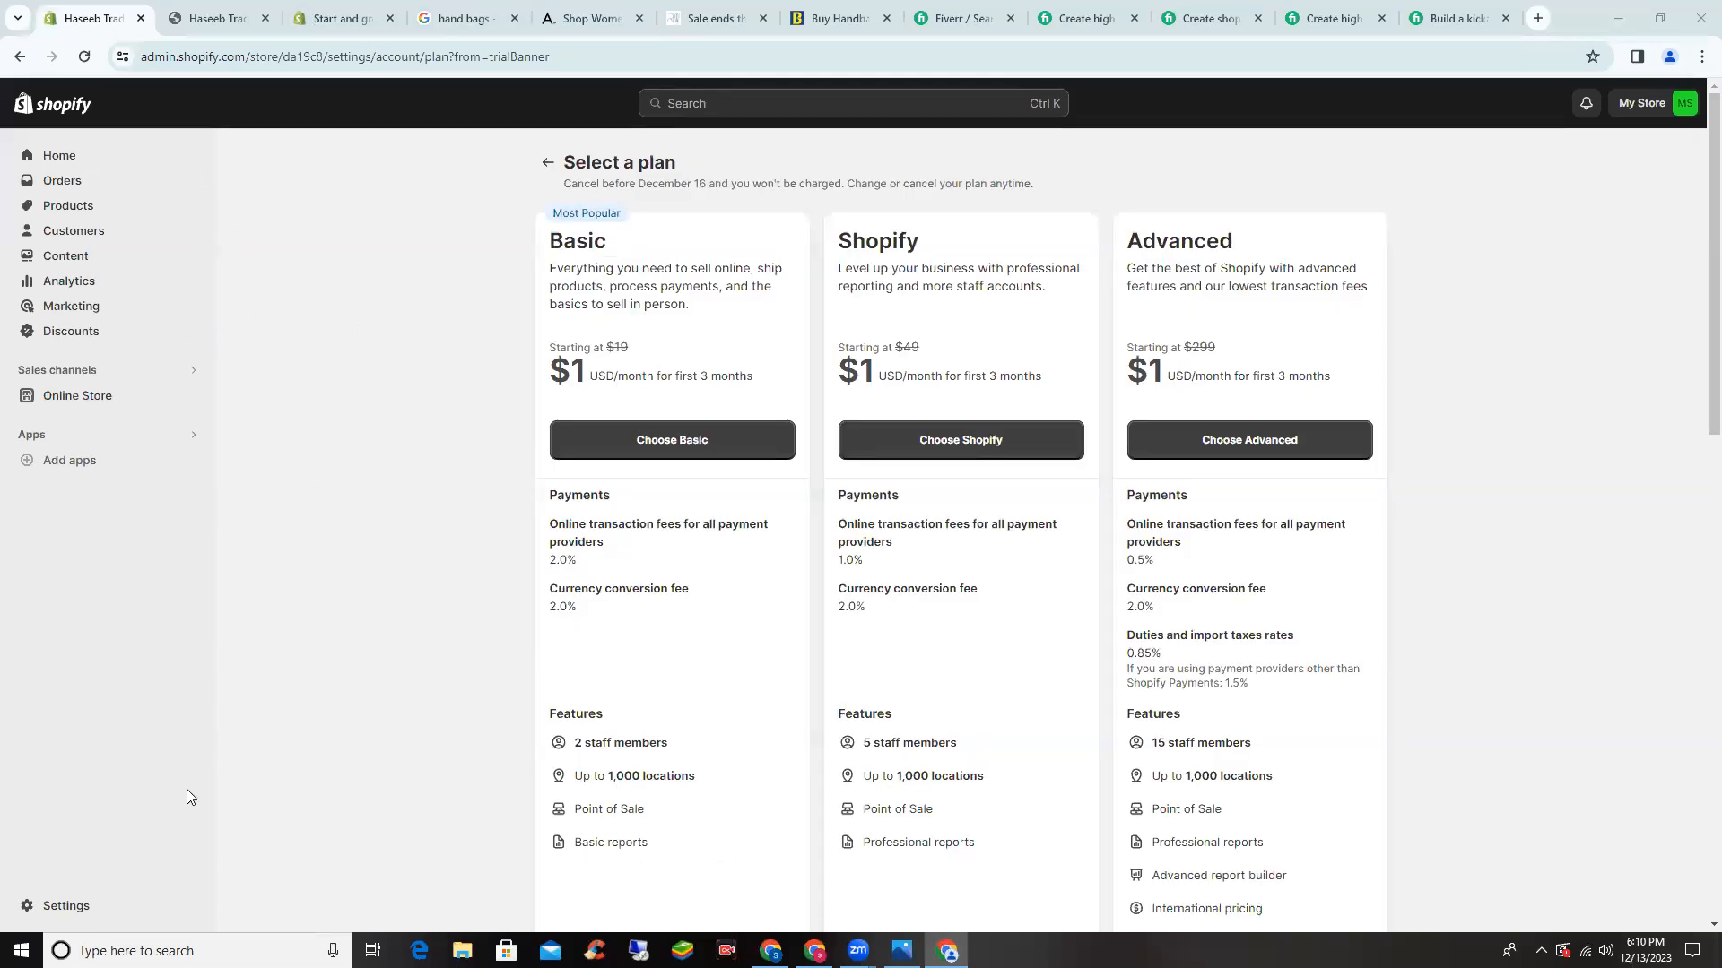
{"action": "left_click", "coordinate": [87, 906]}
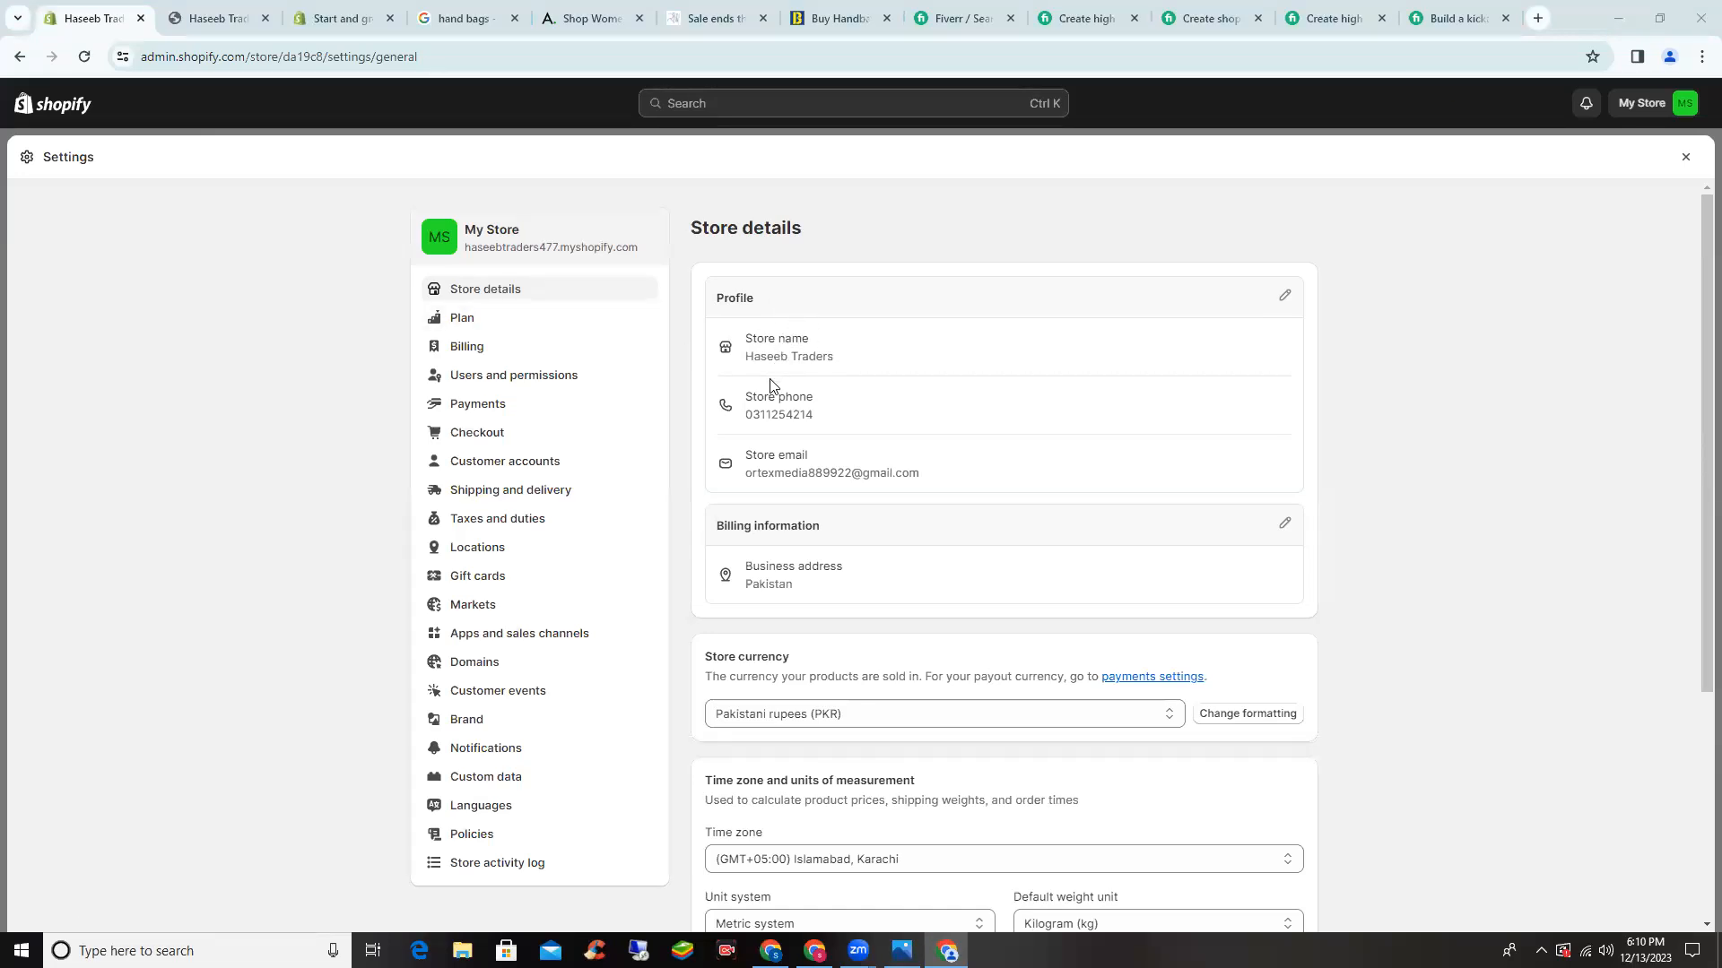
{"action": "scroll", "coordinate": [773, 398], "scroll_direction": "down", "scroll_amount": 1}
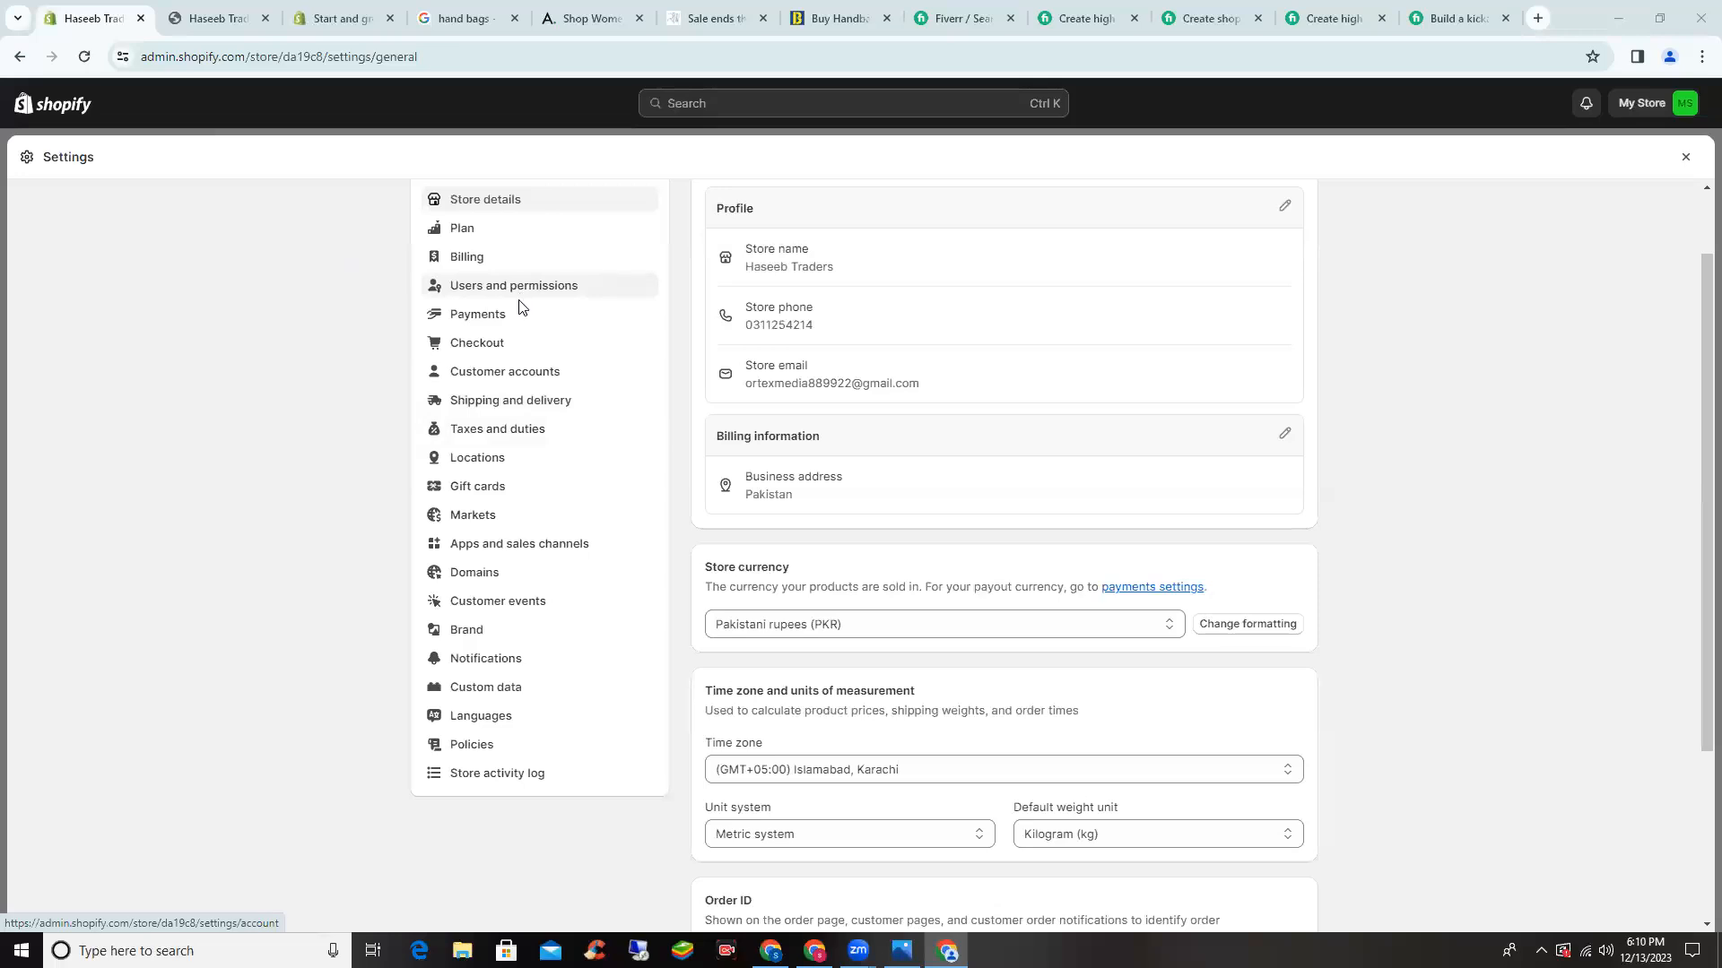
- Open Checkout settings and require customers' first and last name
{"action": "double_click", "coordinate": [552, 437]}
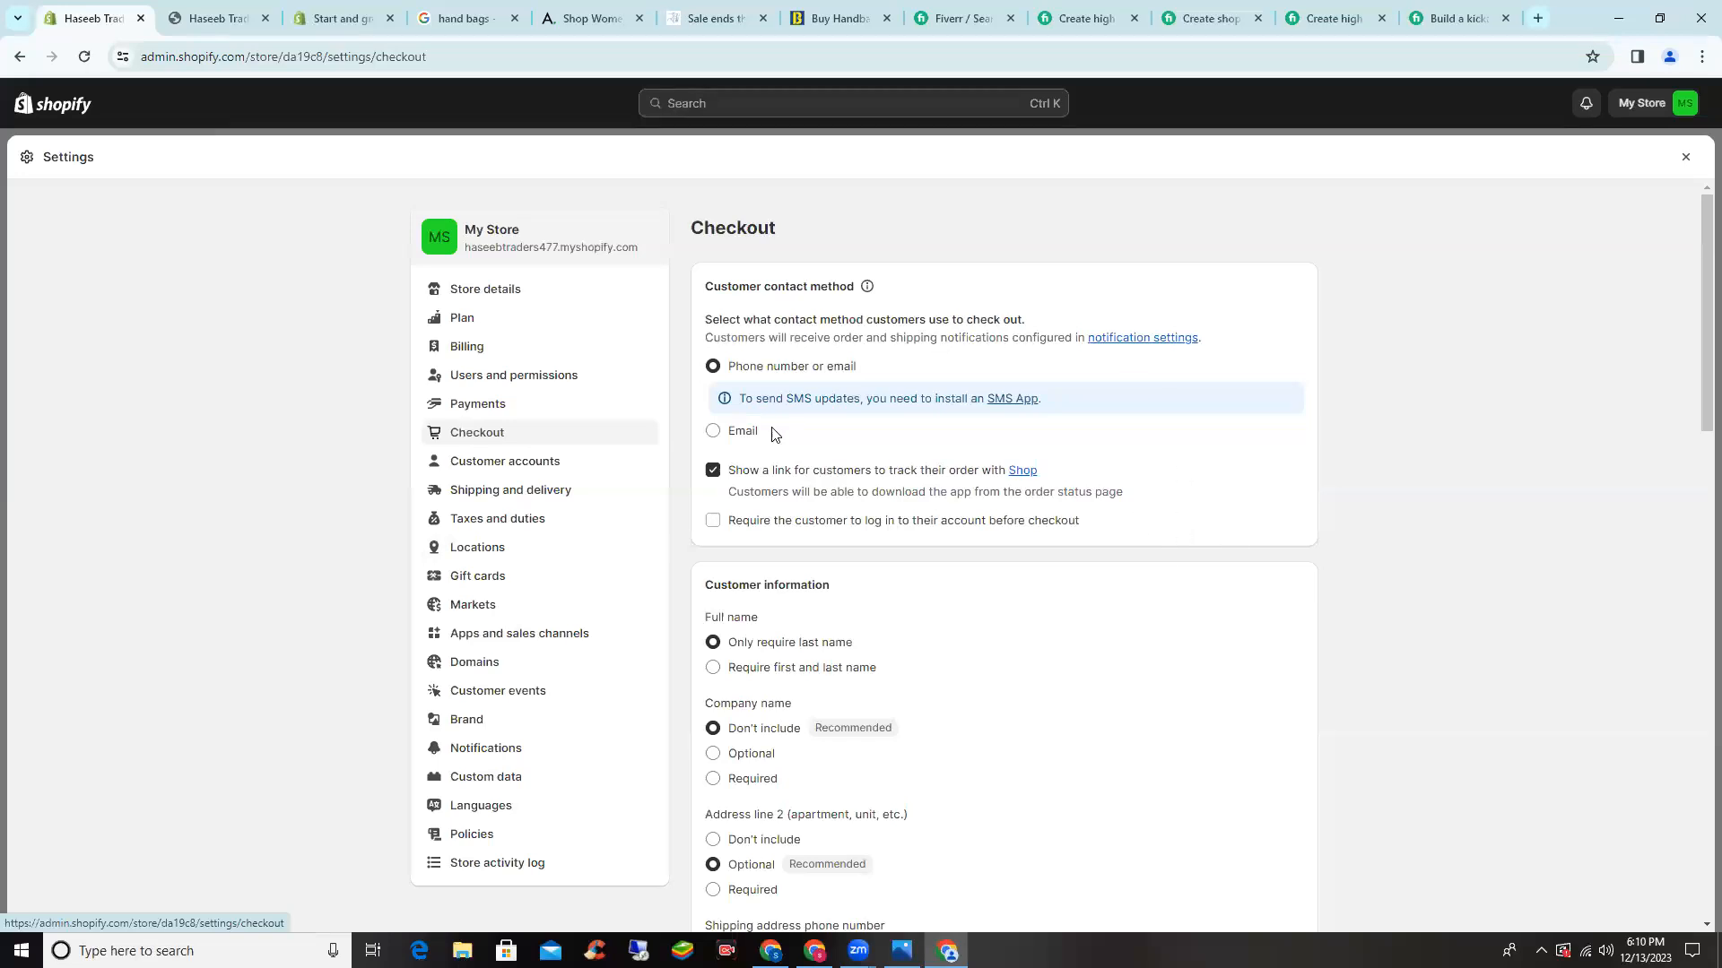
{"action": "scroll", "coordinate": [758, 338], "scroll_direction": "down", "scroll_amount": 1}
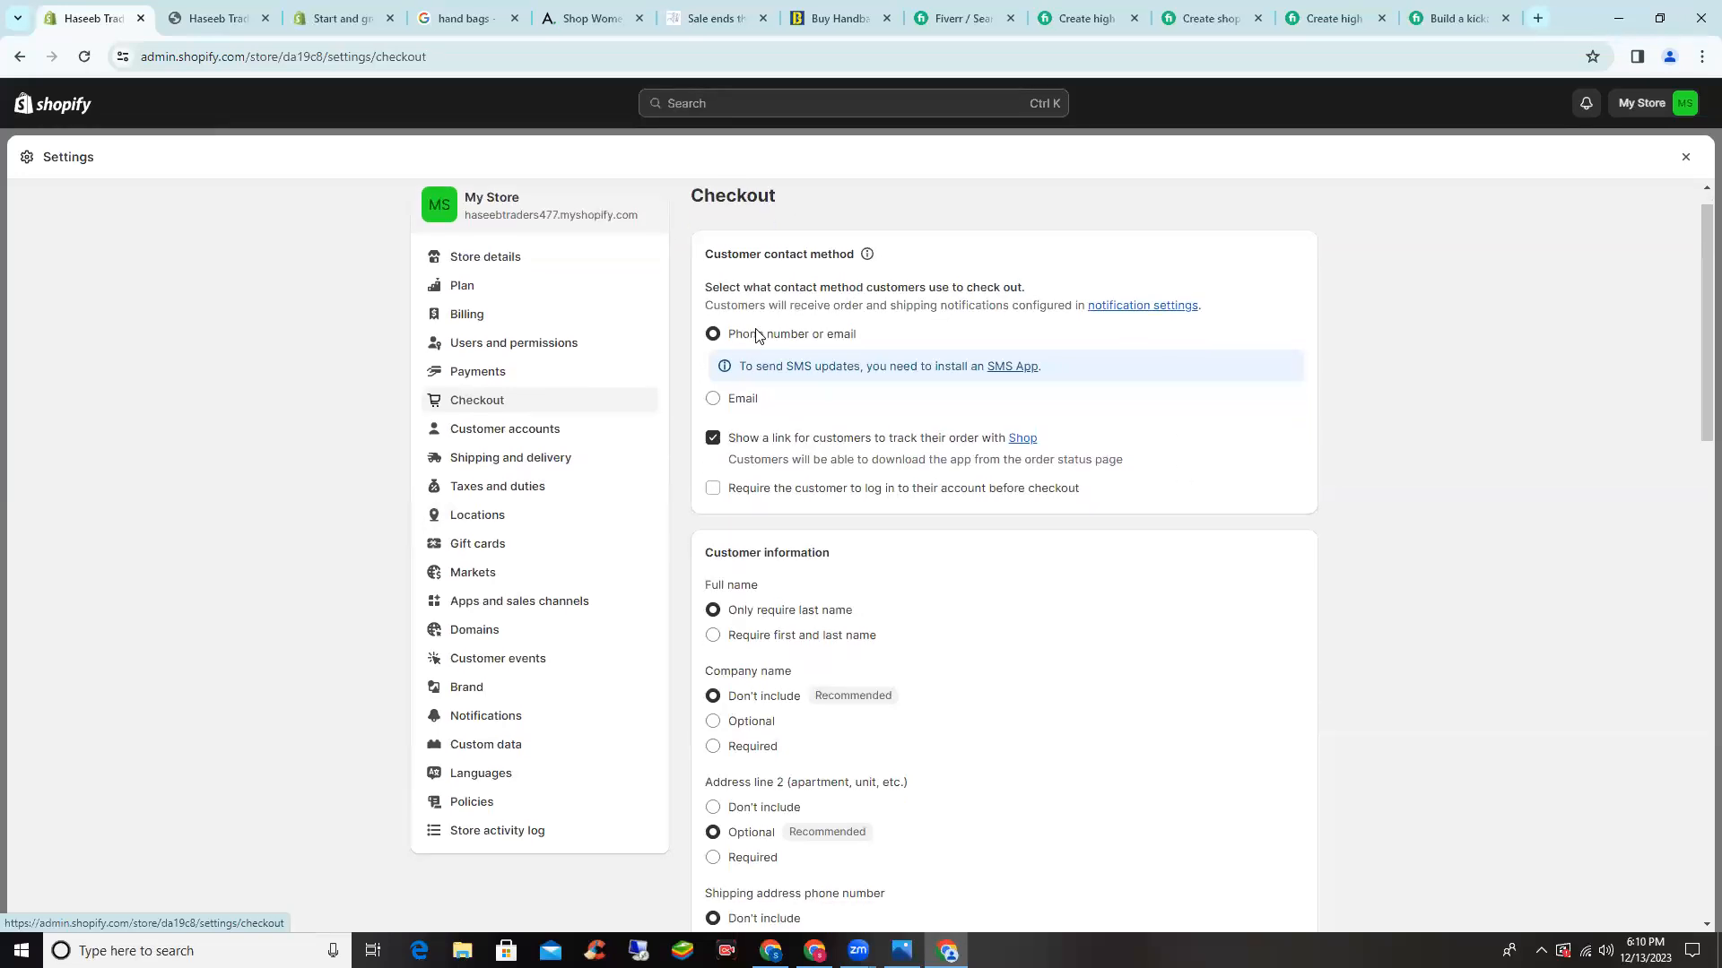
{"action": "scroll", "coordinate": [756, 336], "scroll_direction": "down", "scroll_amount": 2}
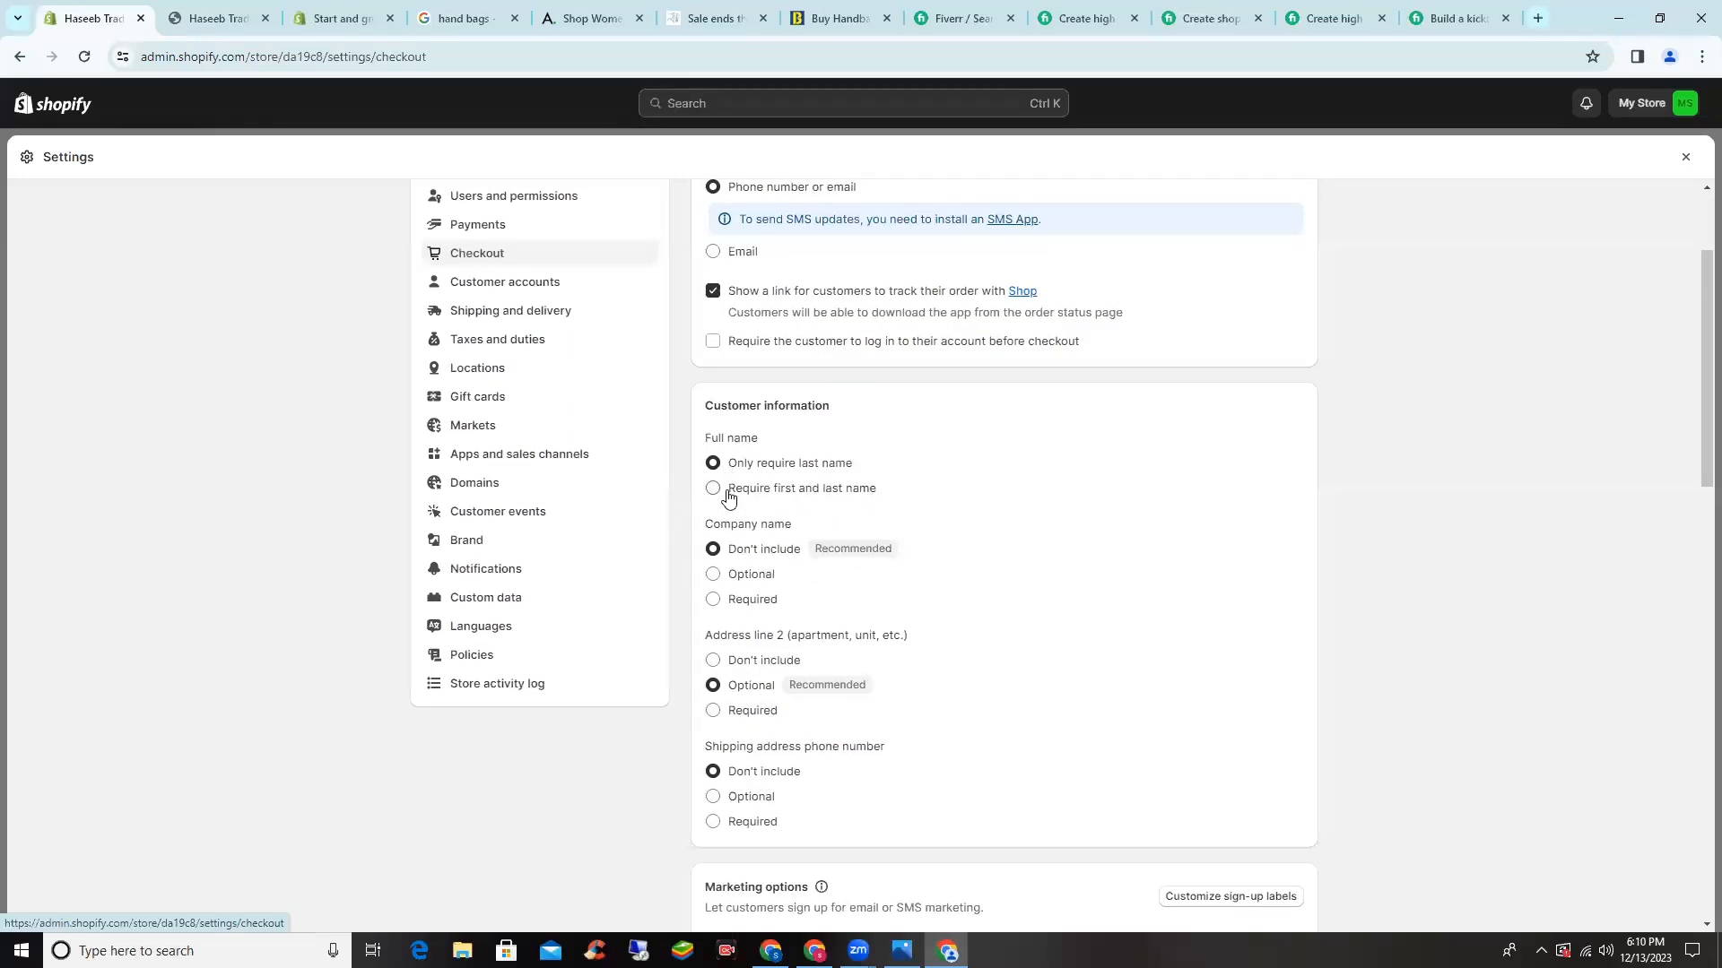
{"action": "left_click", "coordinate": [727, 494]}
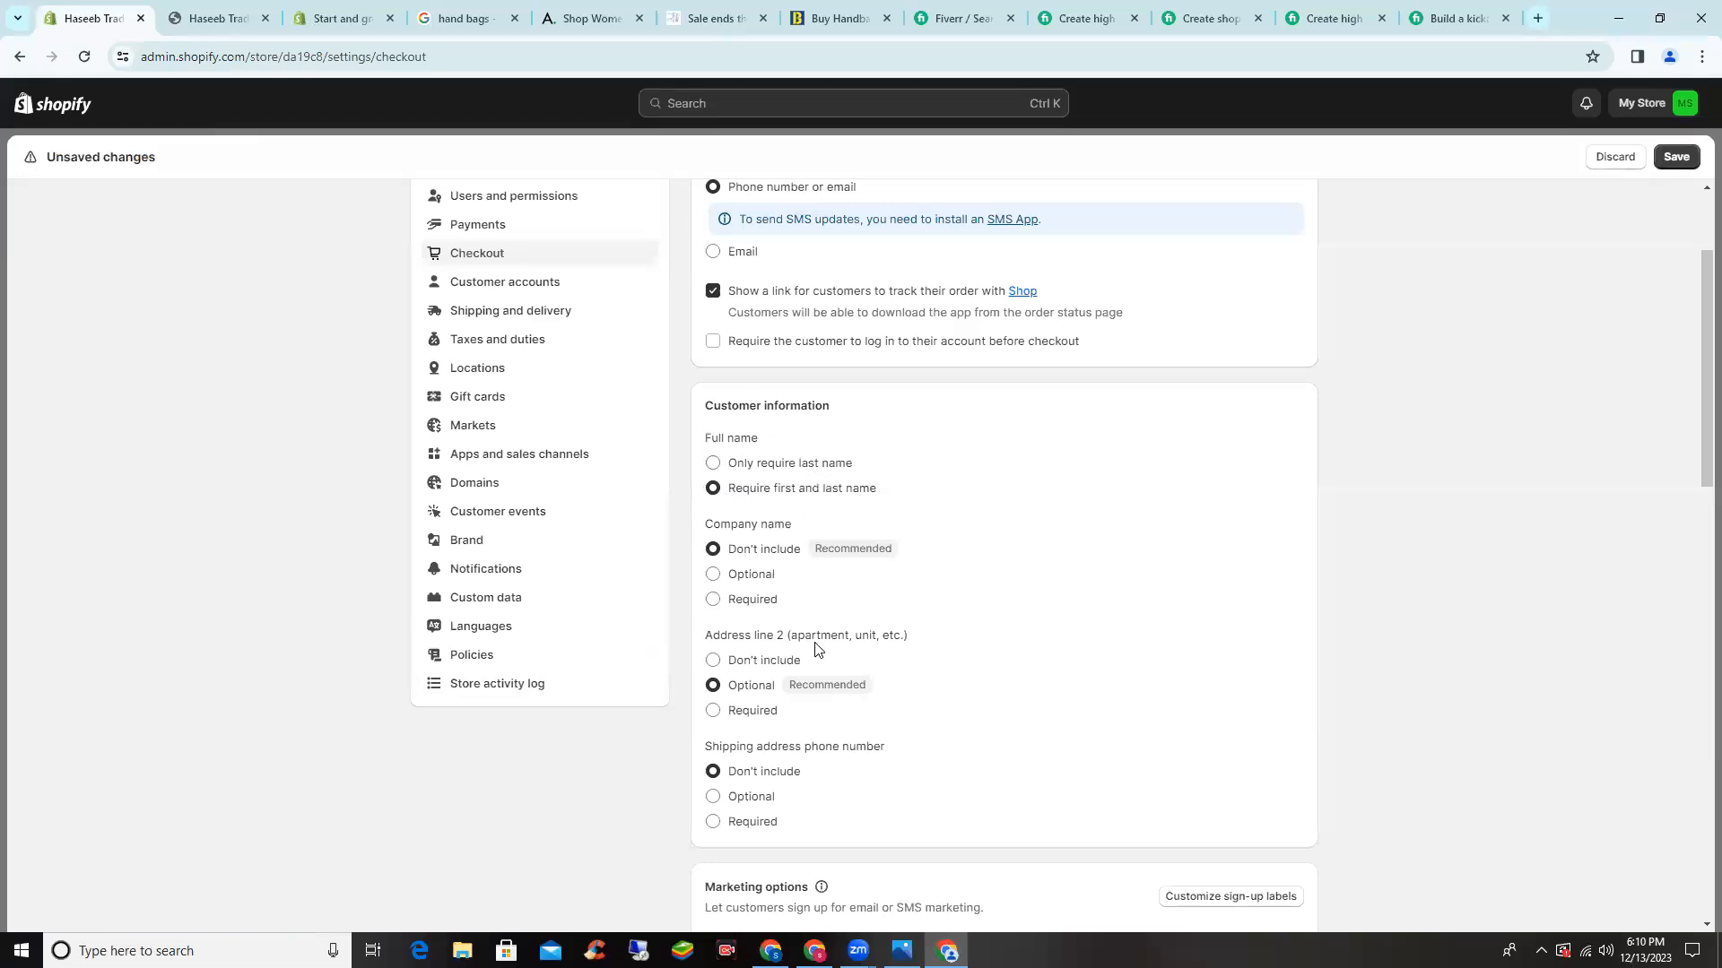
- Make the shipping address phone number Required and save the checkout changes
{"action": "scroll", "coordinate": [1381, 464], "scroll_direction": "down", "scroll_amount": 1}
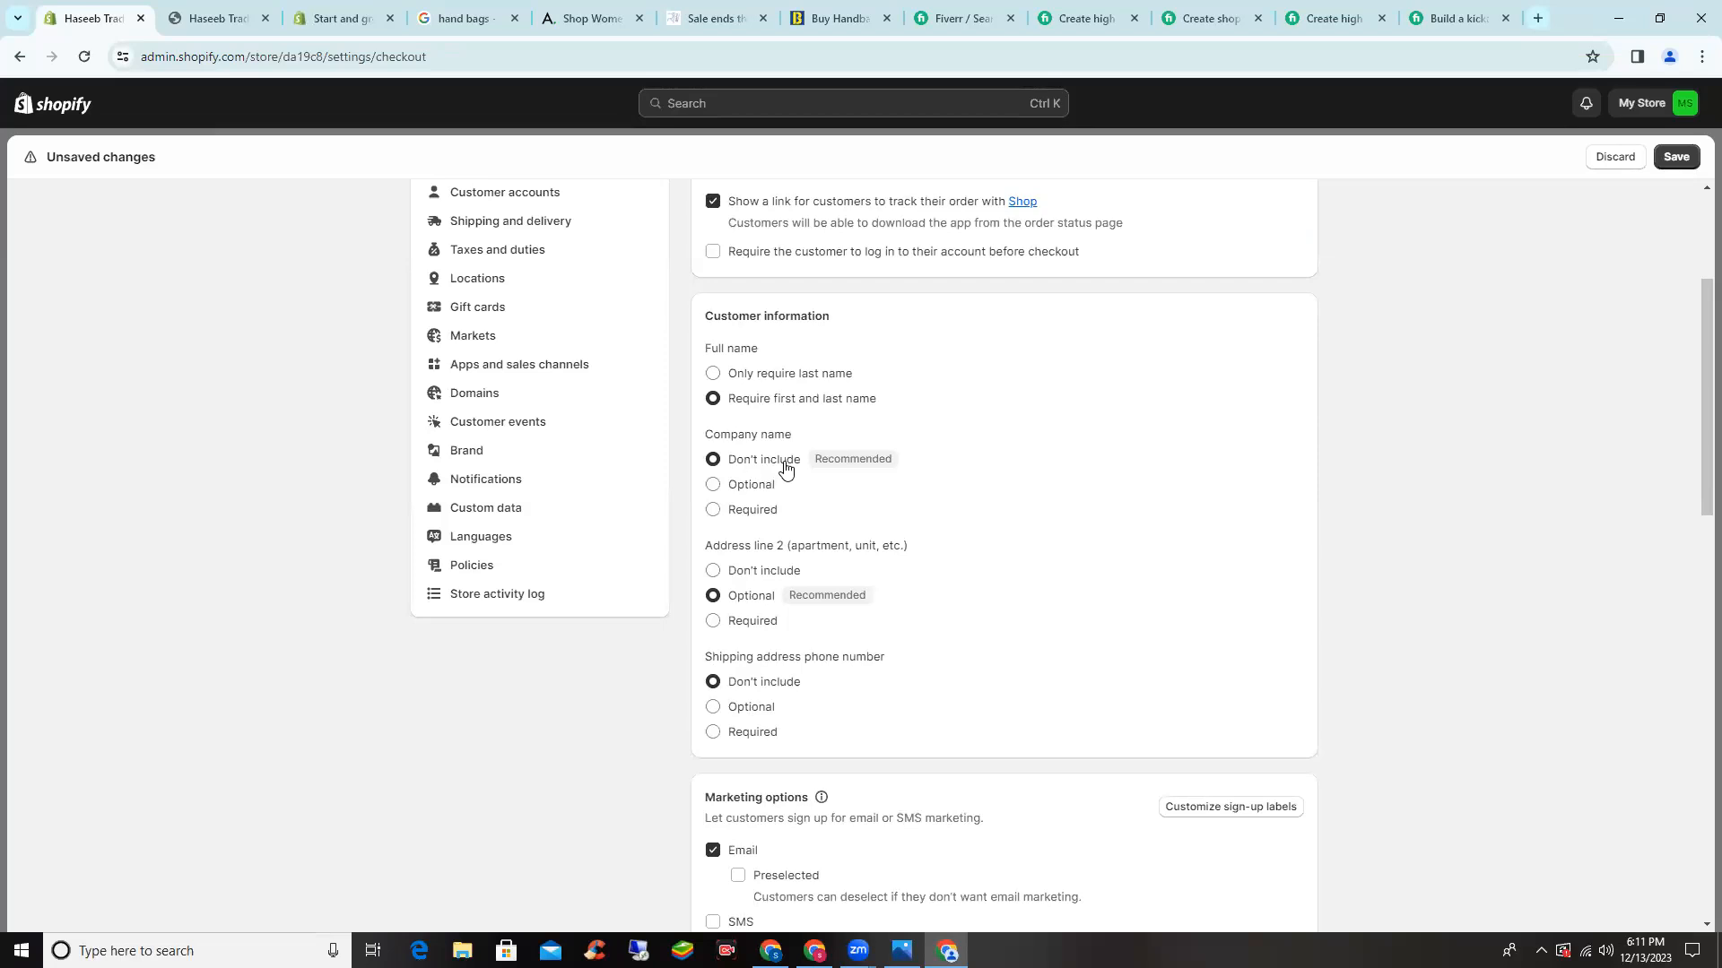
{"action": "scroll", "coordinate": [789, 542], "scroll_direction": "down", "scroll_amount": 1}
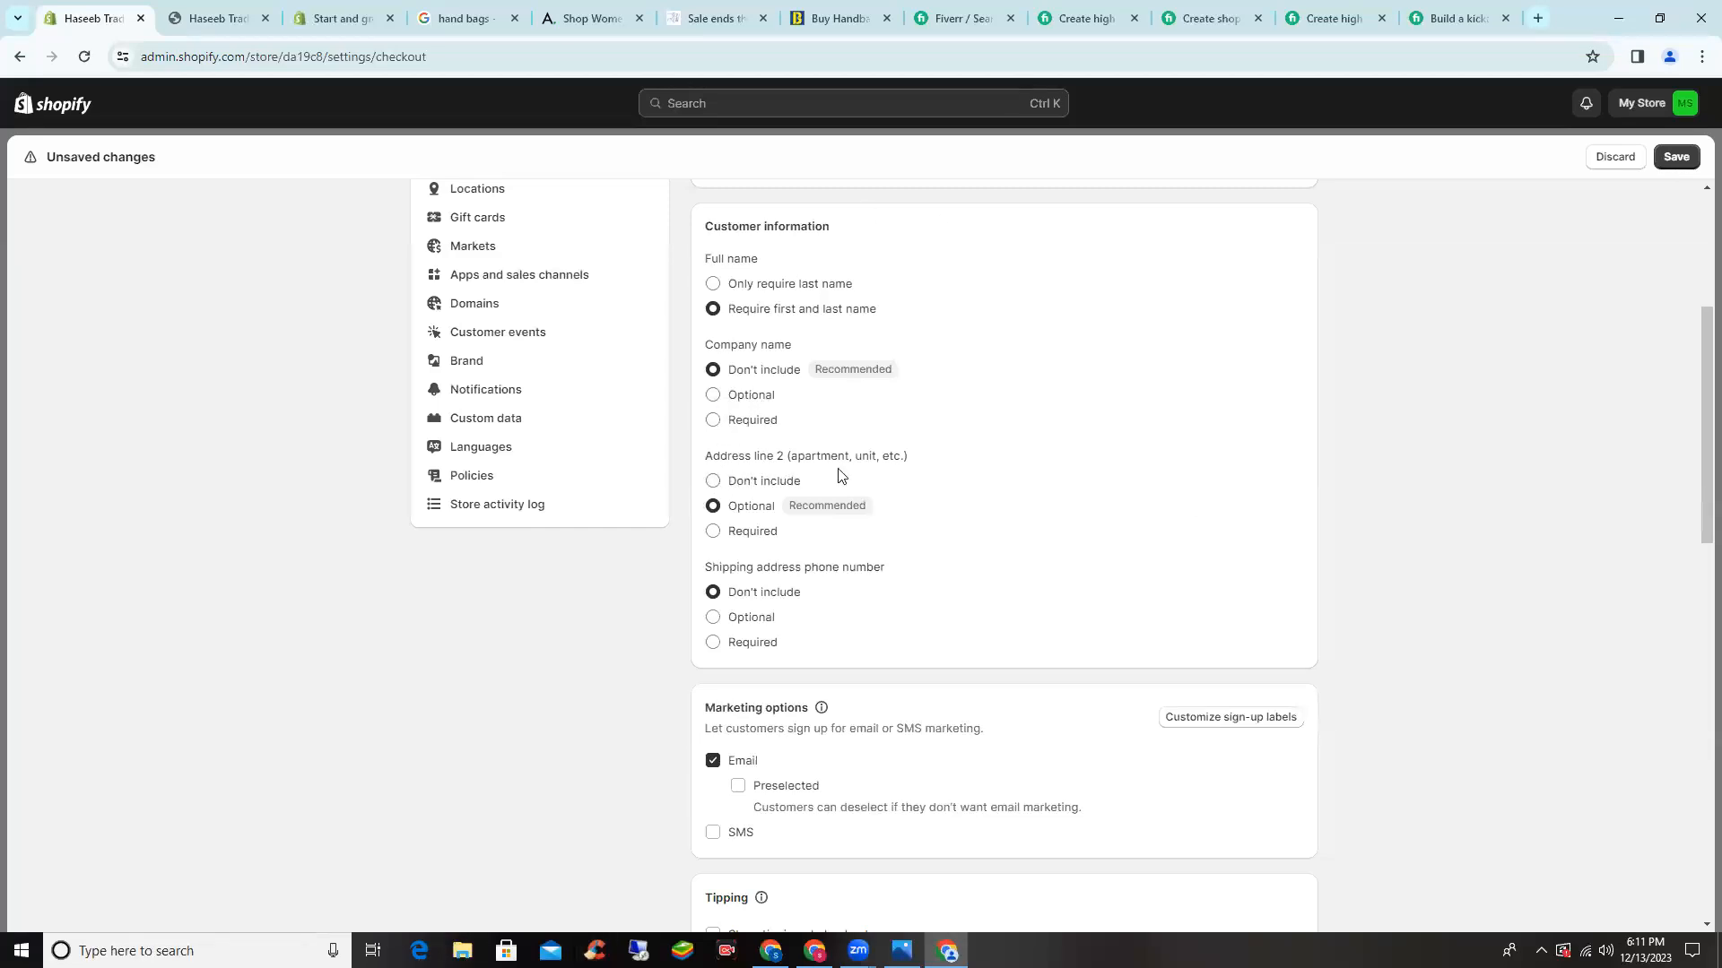
{"action": "scroll", "coordinate": [954, 496], "scroll_direction": "down", "scroll_amount": 1}
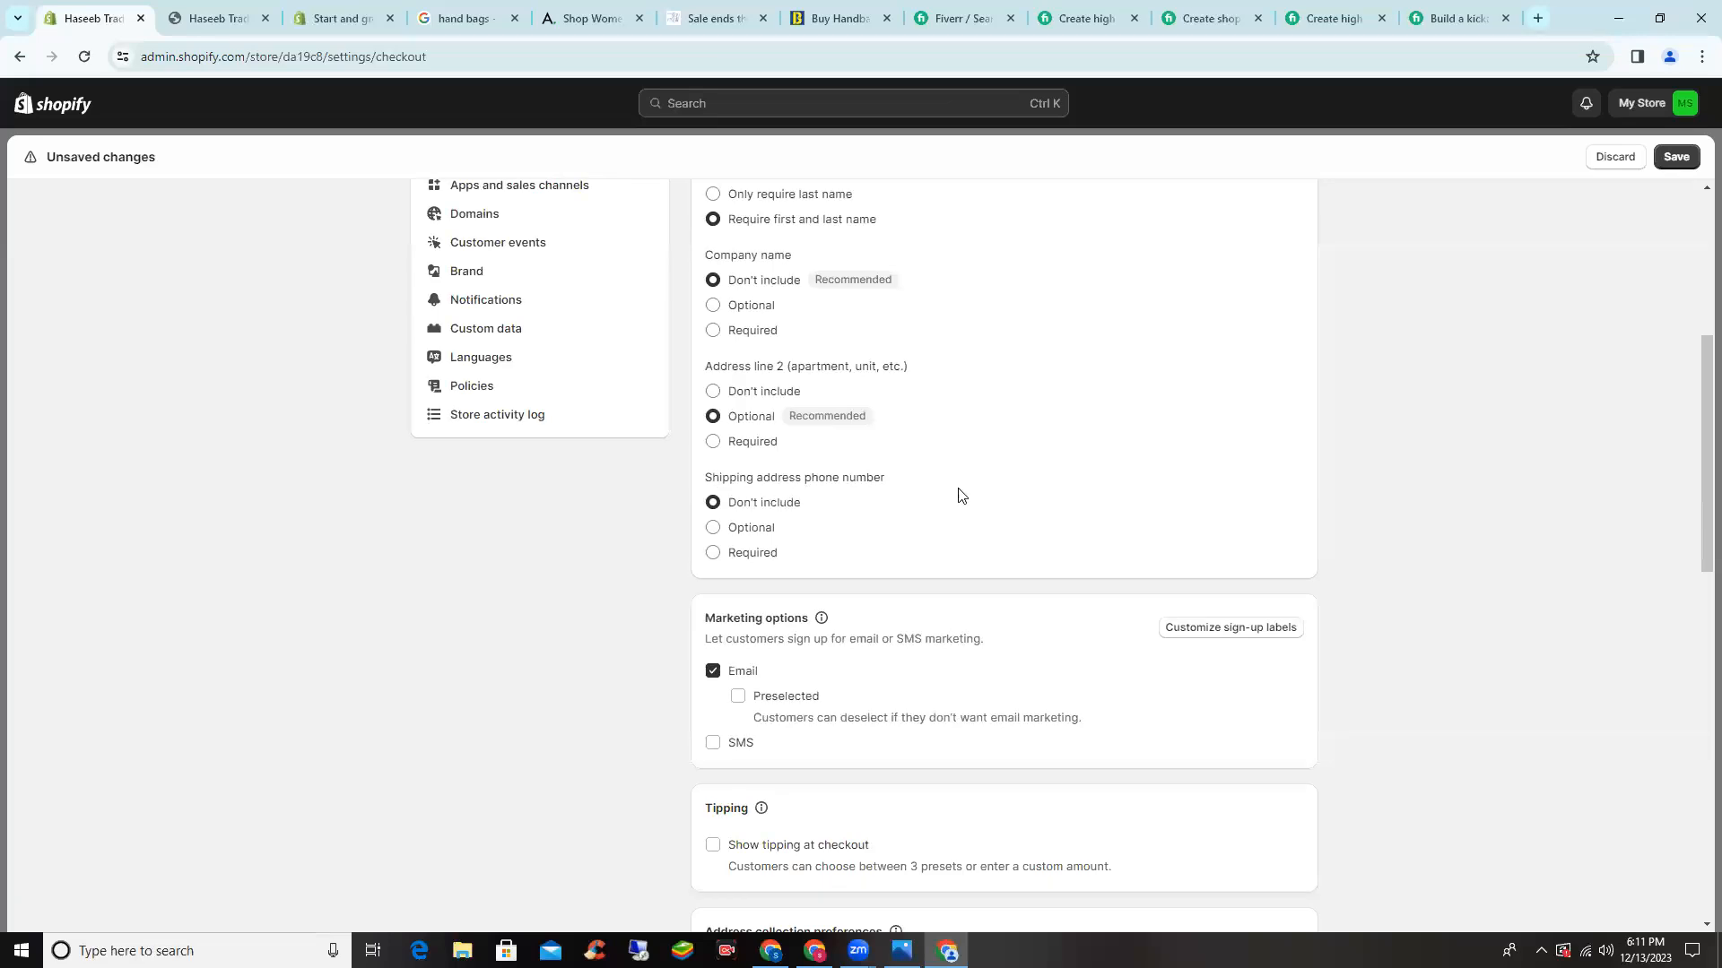
{"action": "left_click", "coordinate": [754, 567]}
{"action": "scroll", "coordinate": [843, 509], "scroll_direction": "down", "scroll_amount": 4}
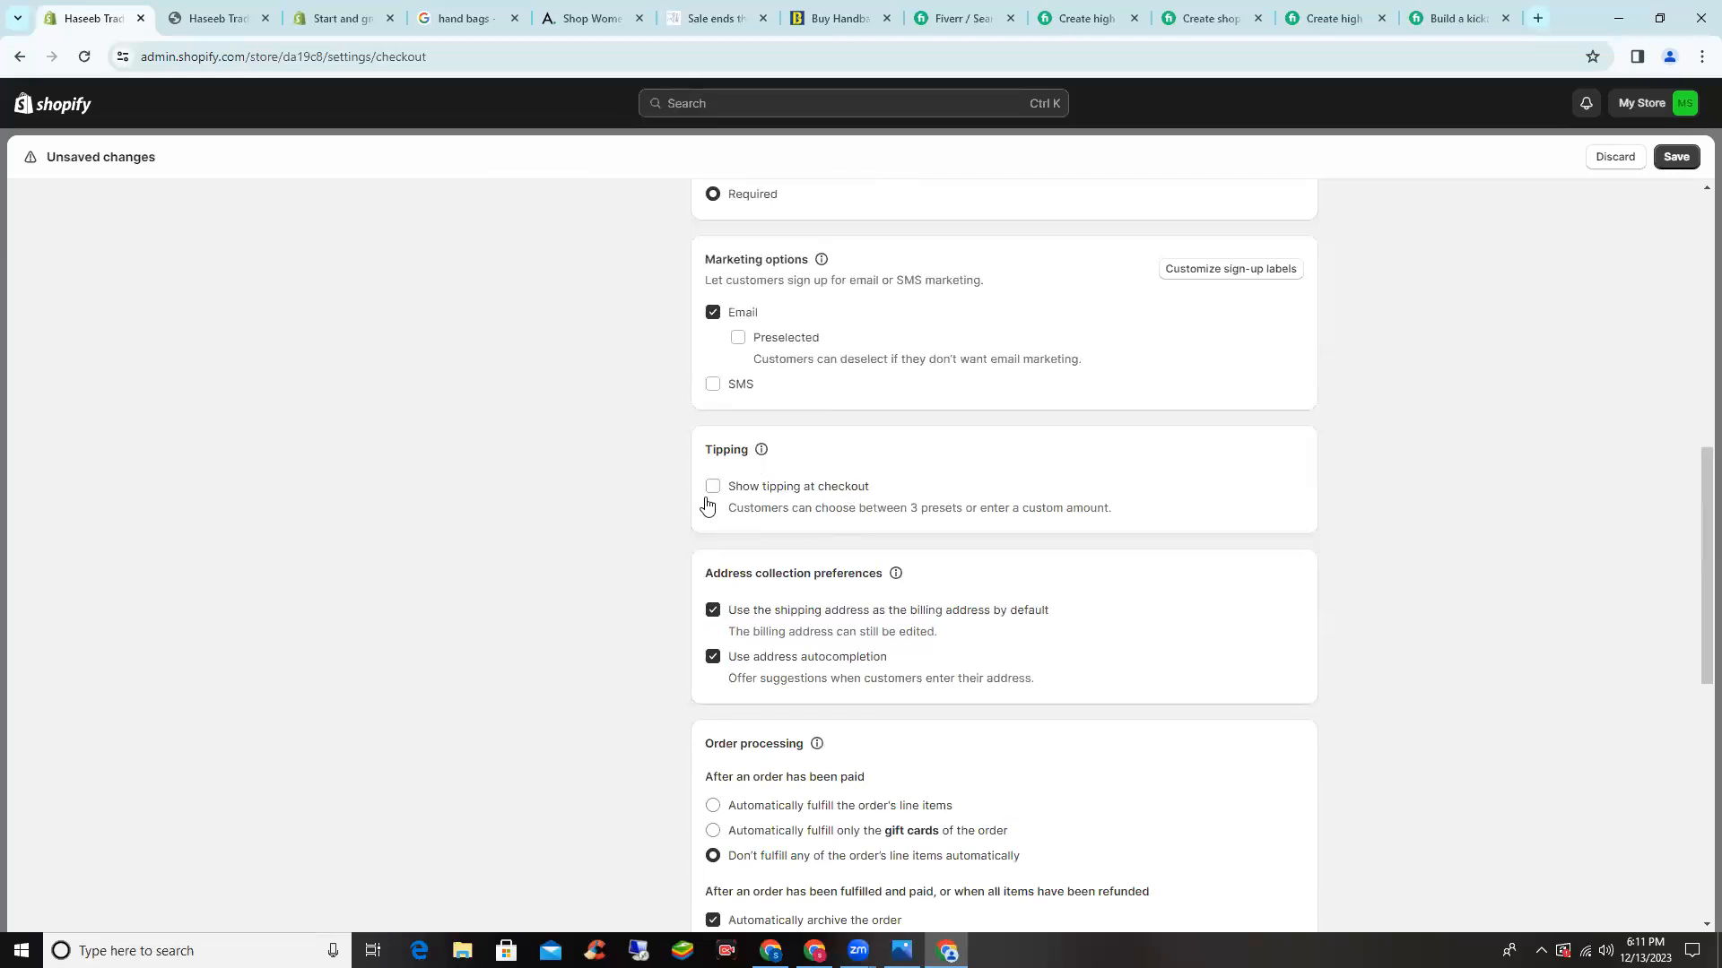
{"action": "scroll", "coordinate": [706, 504], "scroll_direction": "down", "scroll_amount": 1}
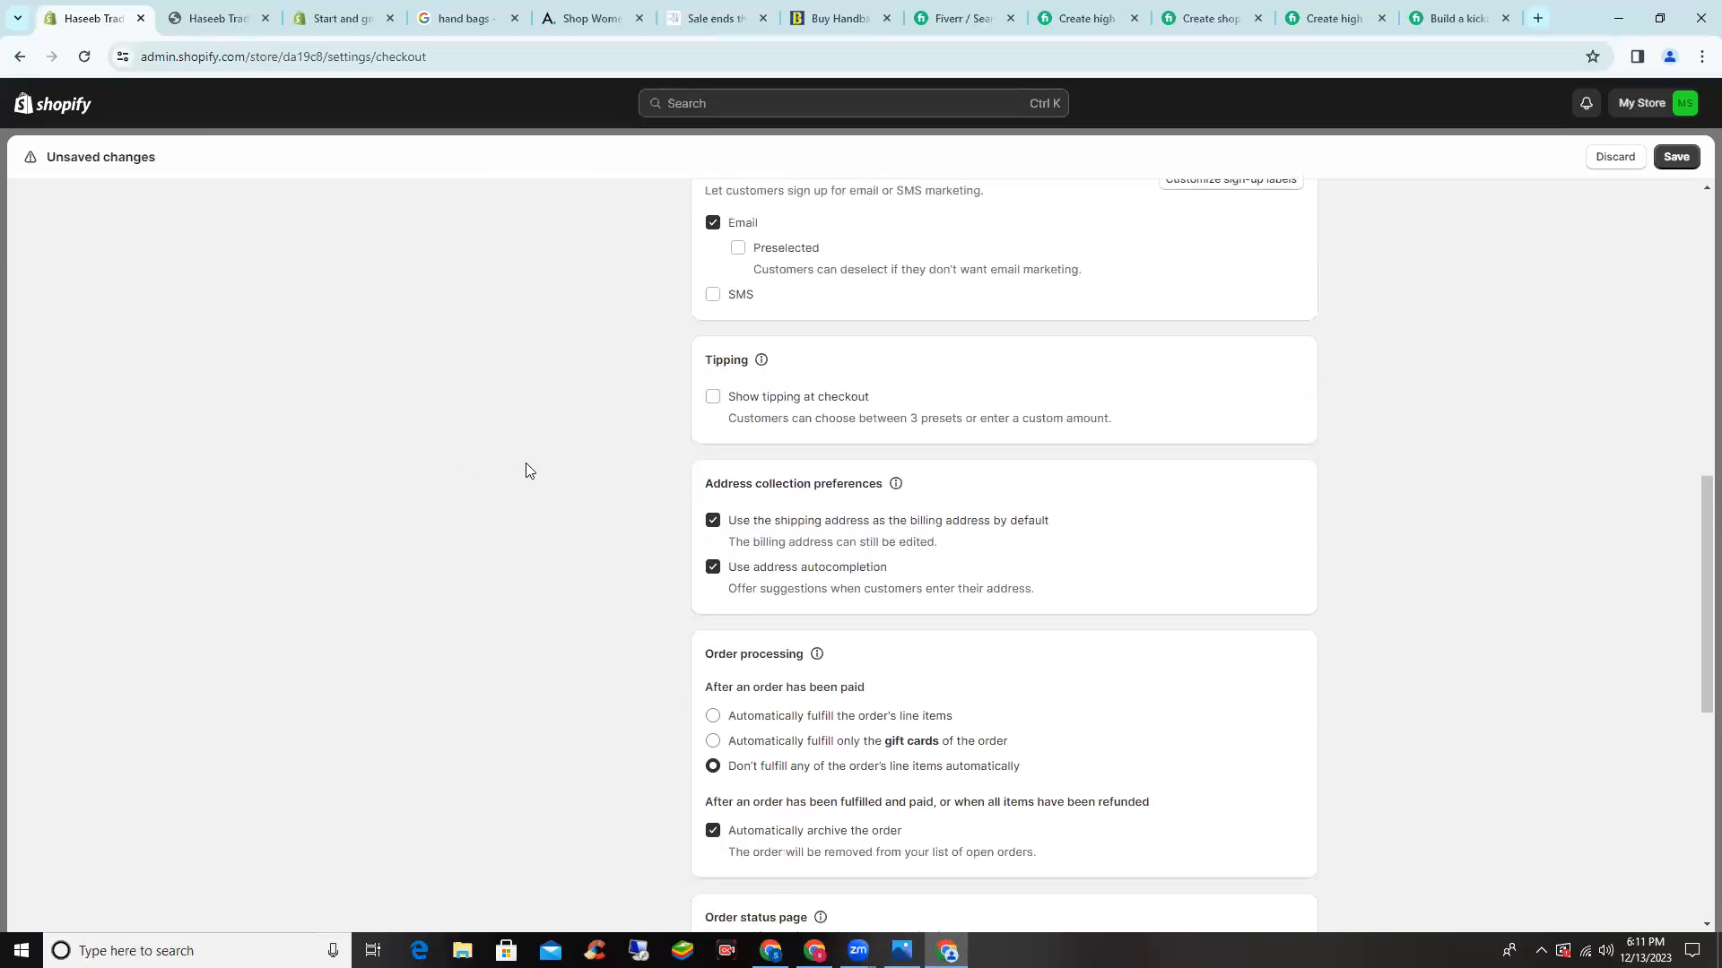
{"action": "scroll", "coordinate": [526, 469], "scroll_direction": "down", "scroll_amount": 1}
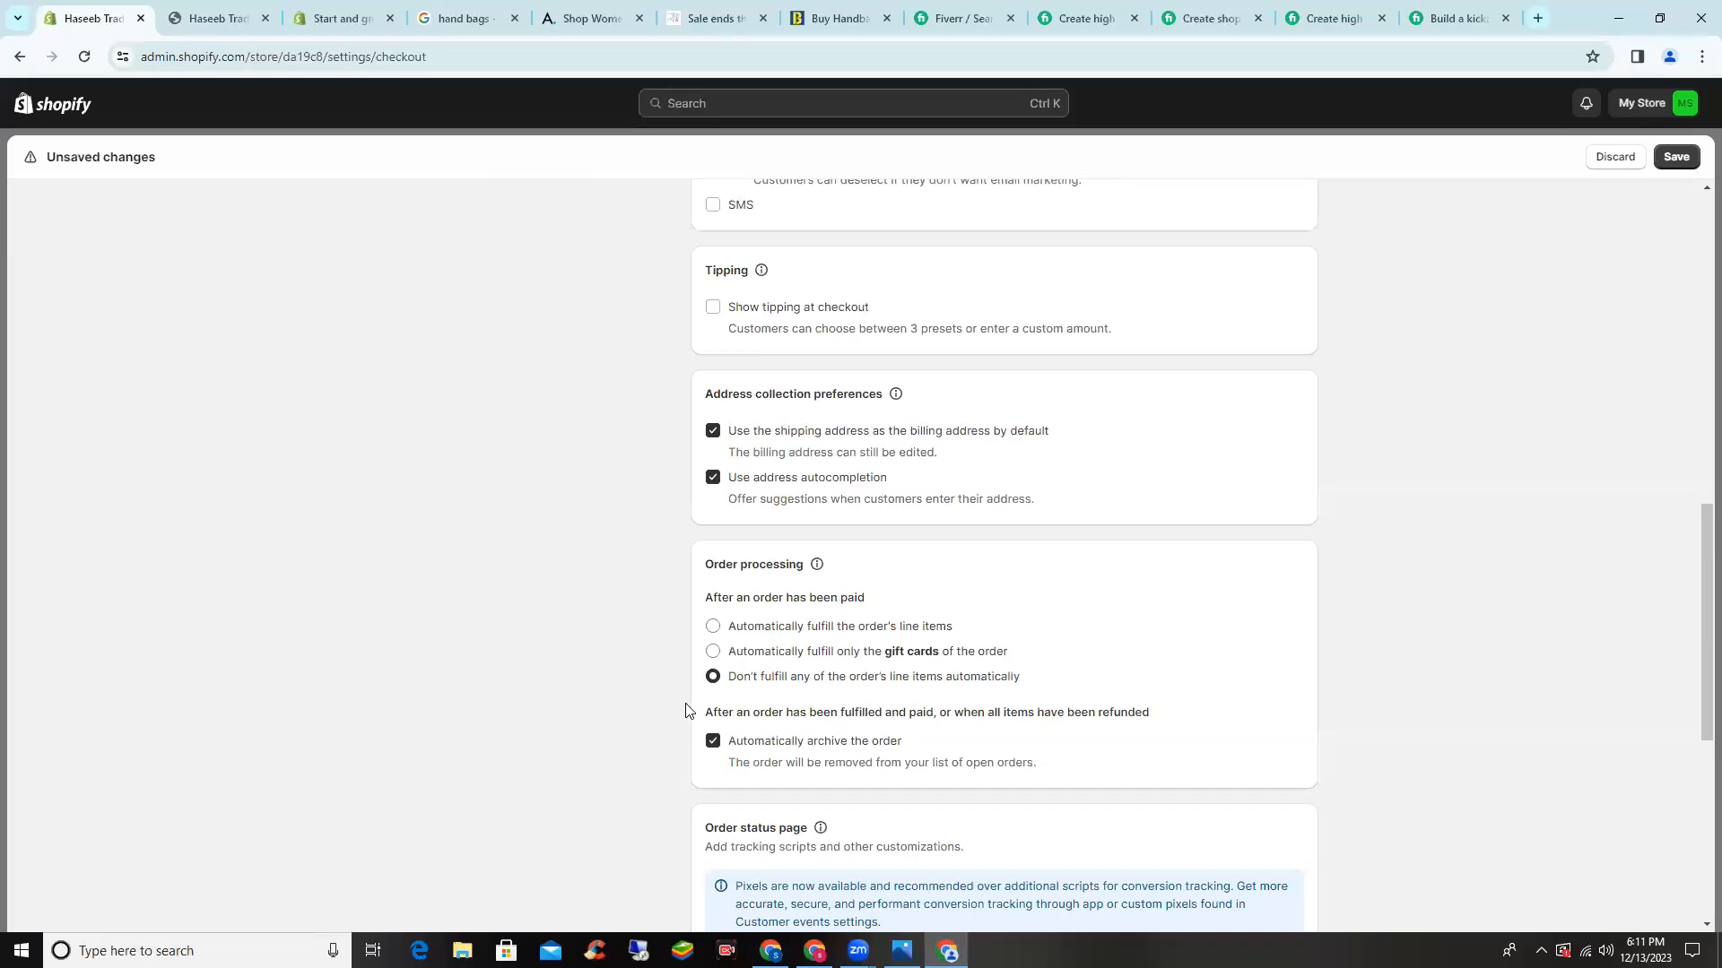
{"action": "scroll", "coordinate": [693, 711], "scroll_direction": "down", "scroll_amount": 1}
{"action": "scroll", "coordinate": [692, 635], "scroll_direction": "down", "scroll_amount": 1}
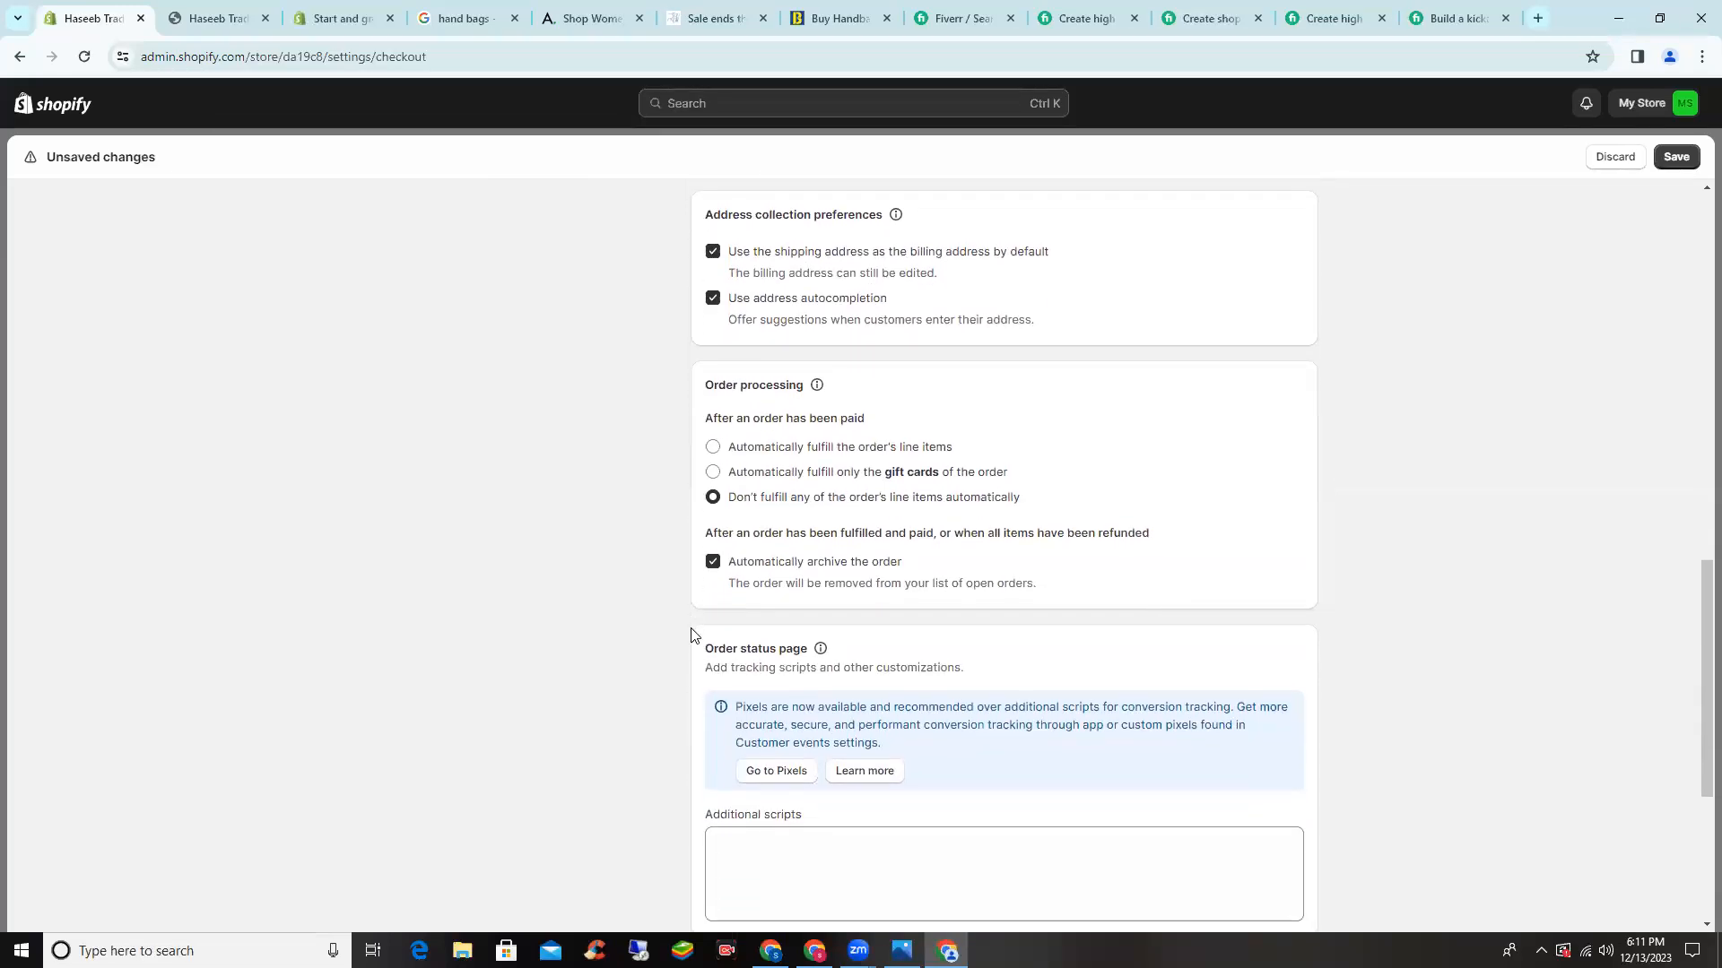
{"action": "scroll", "coordinate": [684, 561], "scroll_direction": "down", "scroll_amount": 4}
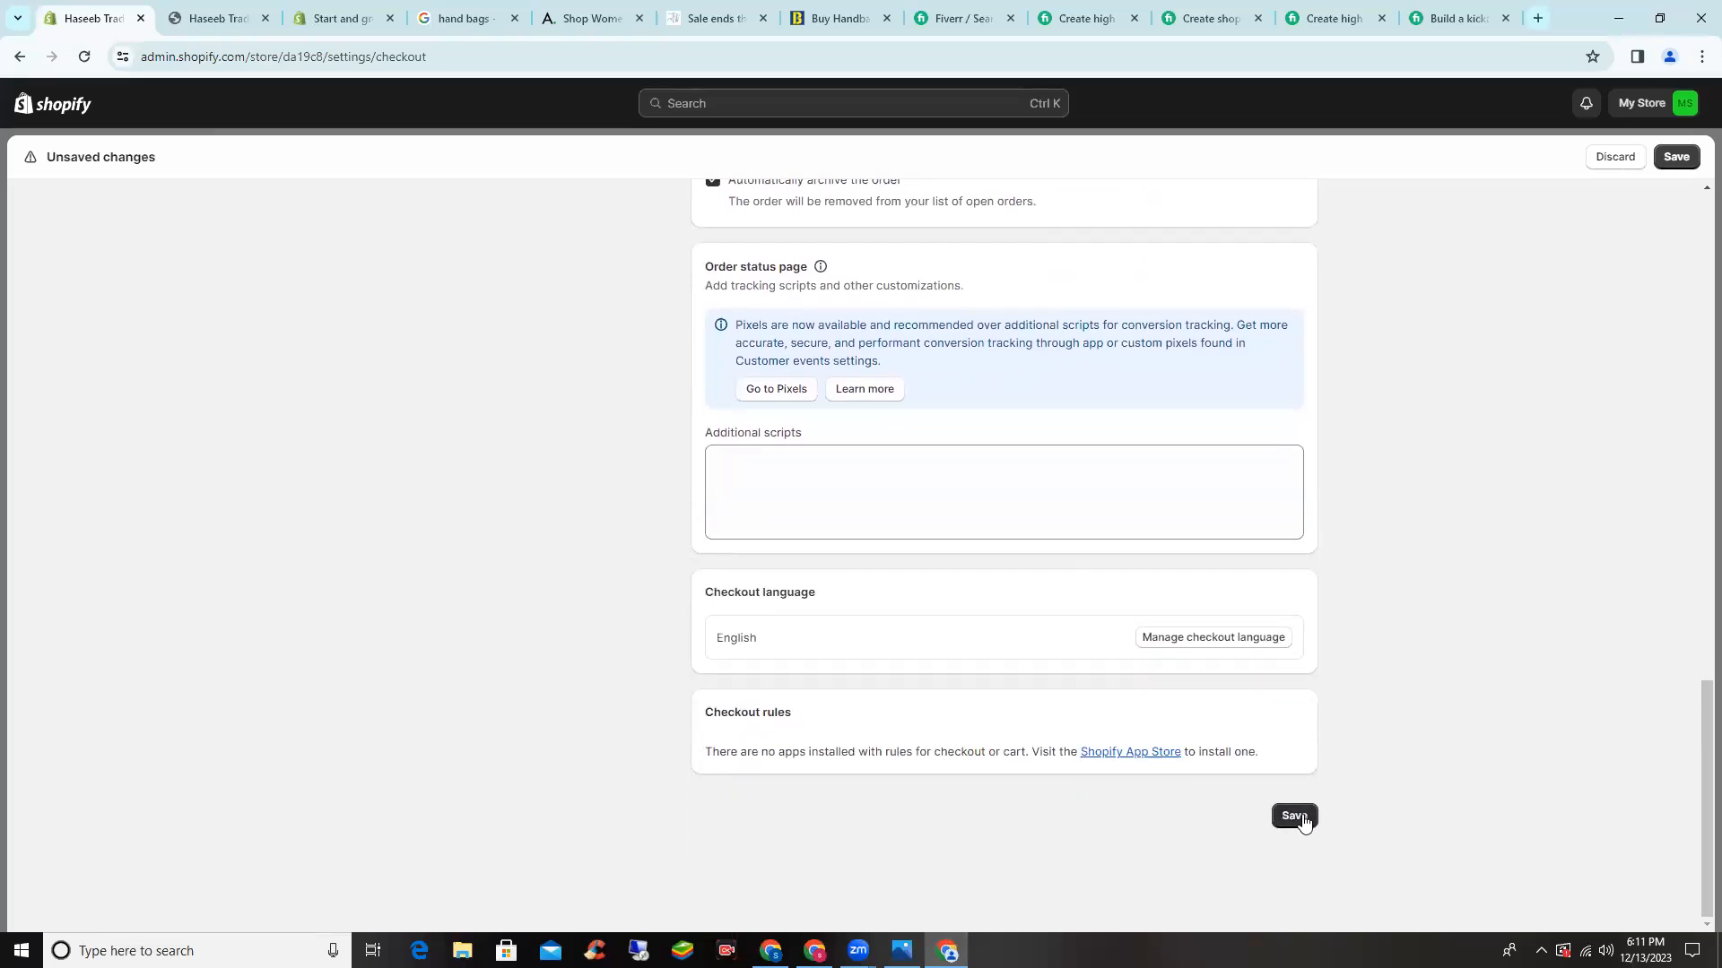
{"action": "left_click", "coordinate": [1295, 816]}
{"action": "scroll", "coordinate": [1394, 525], "scroll_direction": "up", "scroll_amount": 15}
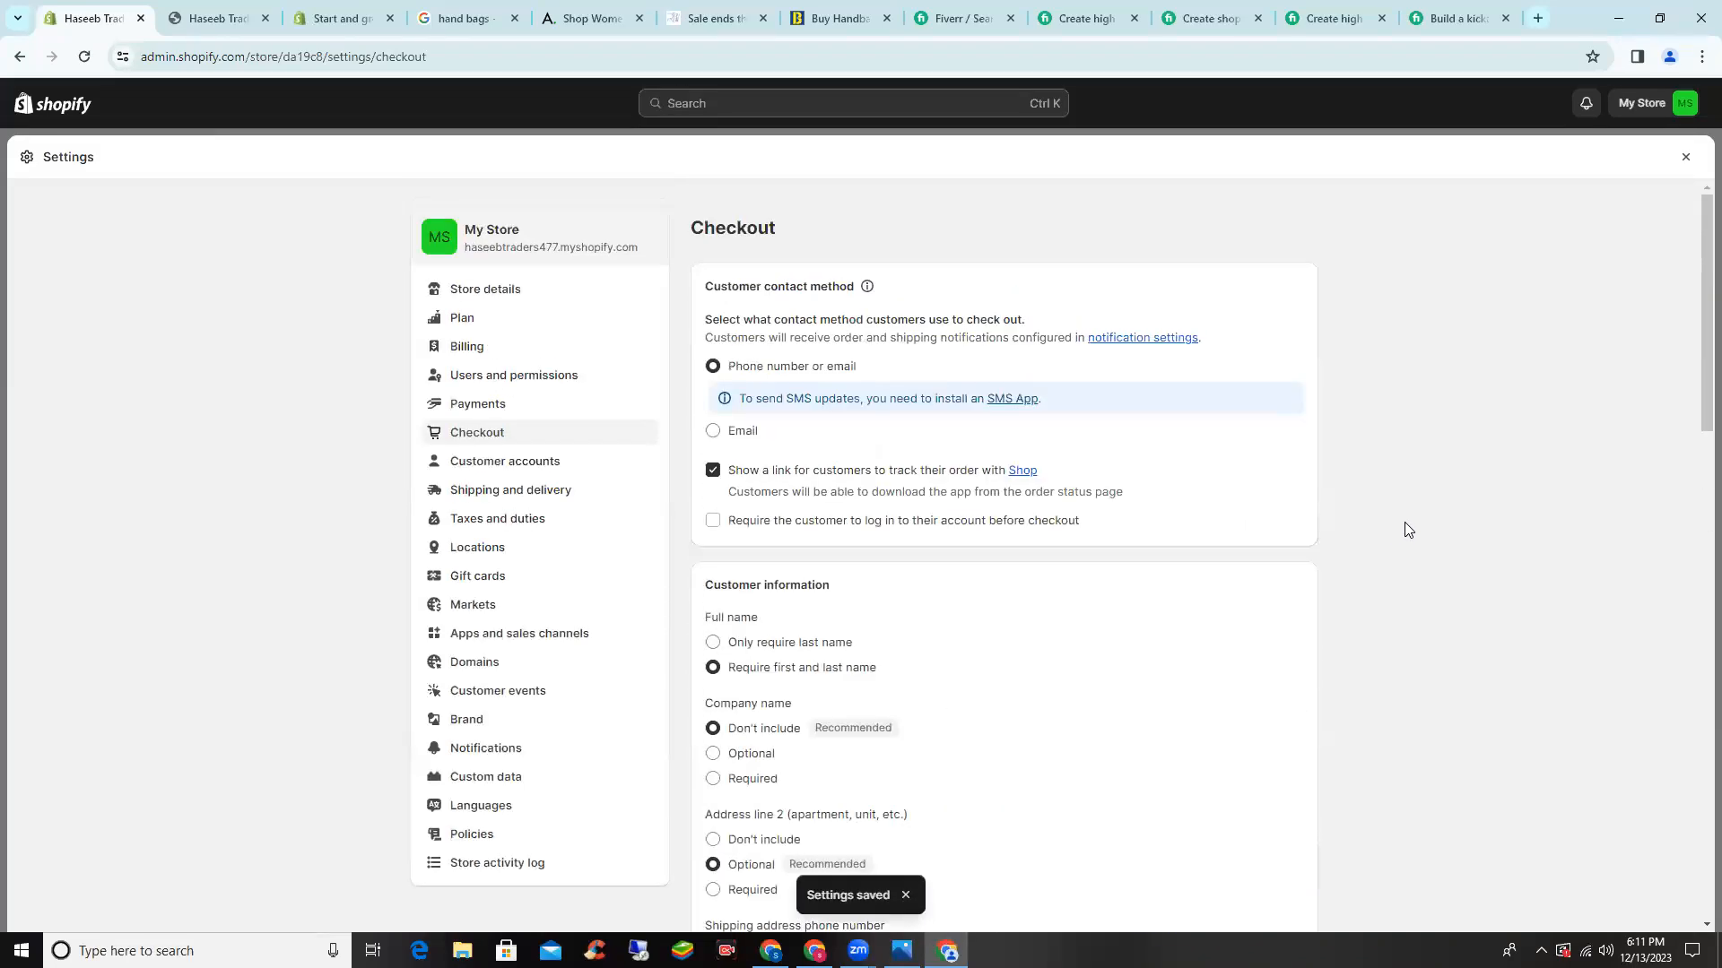
- In Taxes and duties, search 'pakistan' and view Pakistan's 0% country tax with no overrides
{"action": "left_click", "coordinate": [552, 527]}
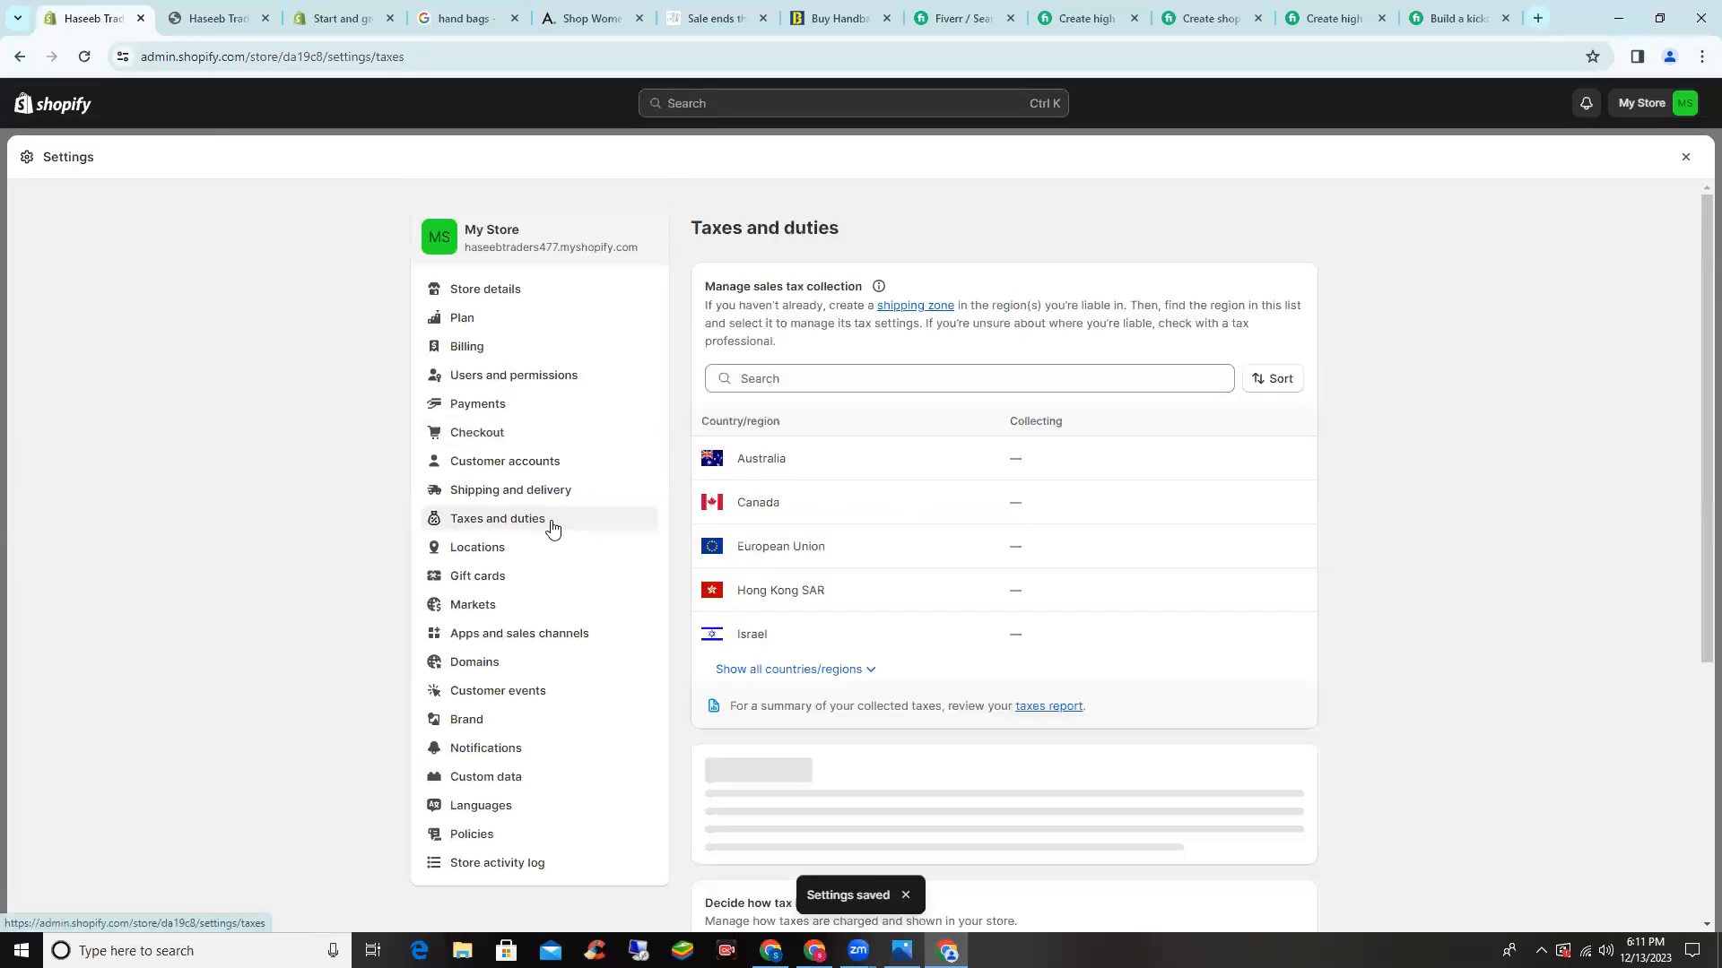
{"action": "left_click", "coordinate": [838, 372]}
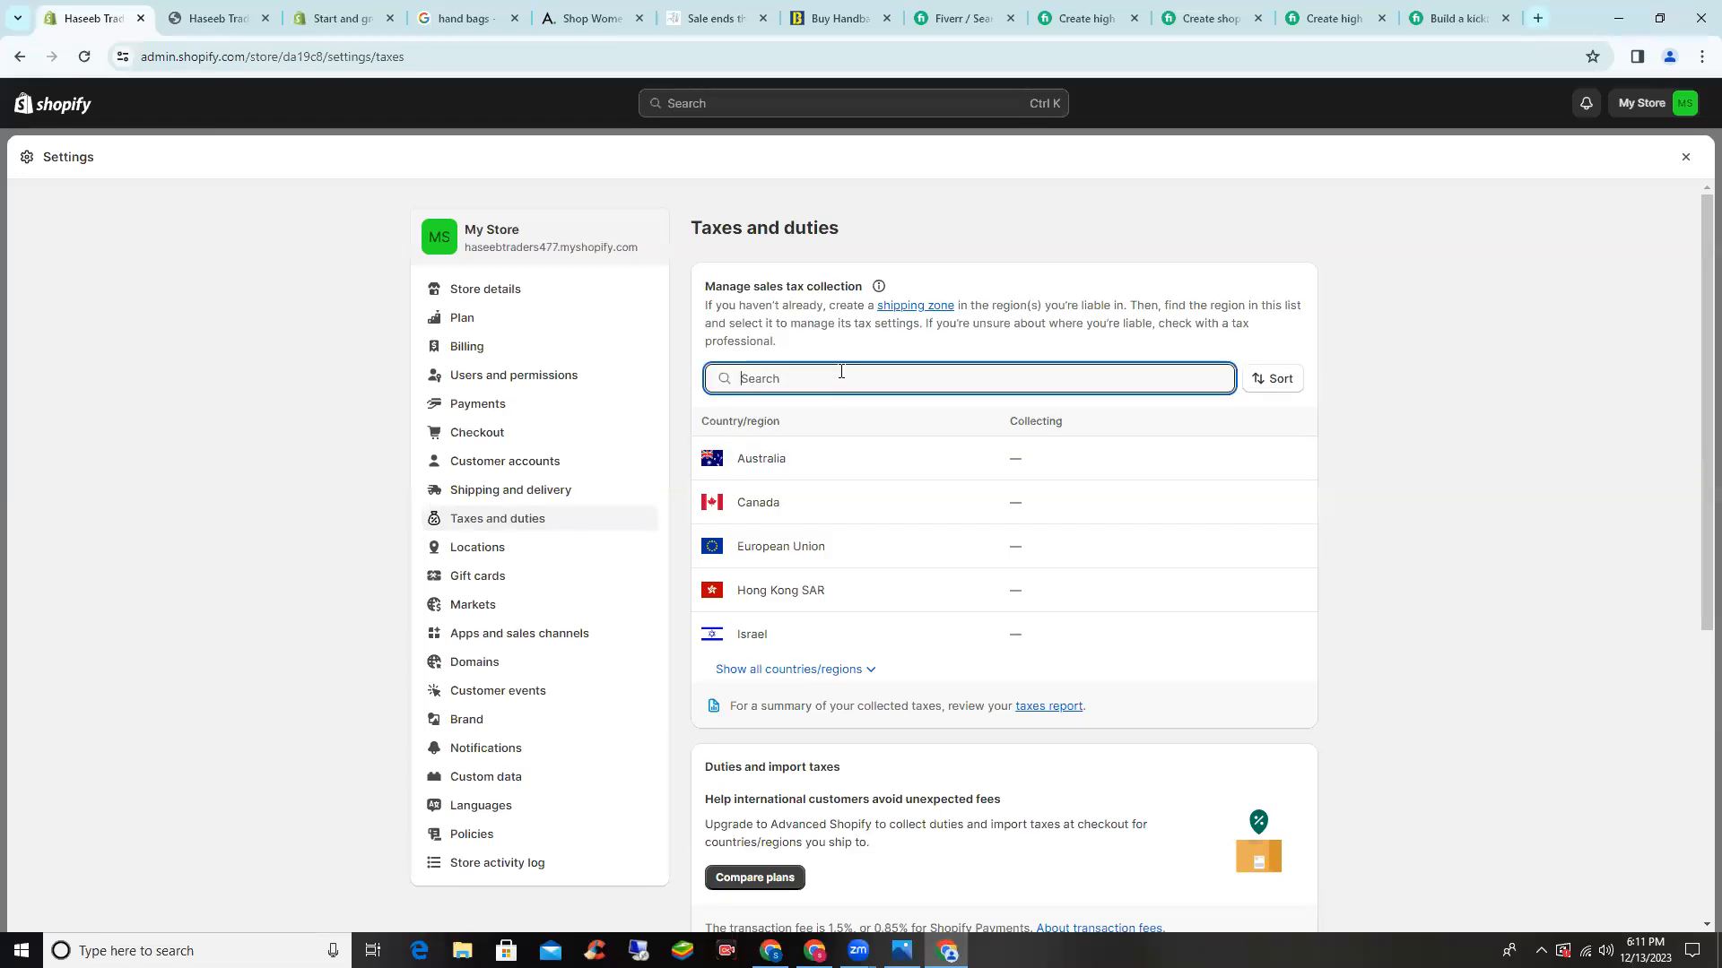
{"action": "type", "text": "pakistan"}
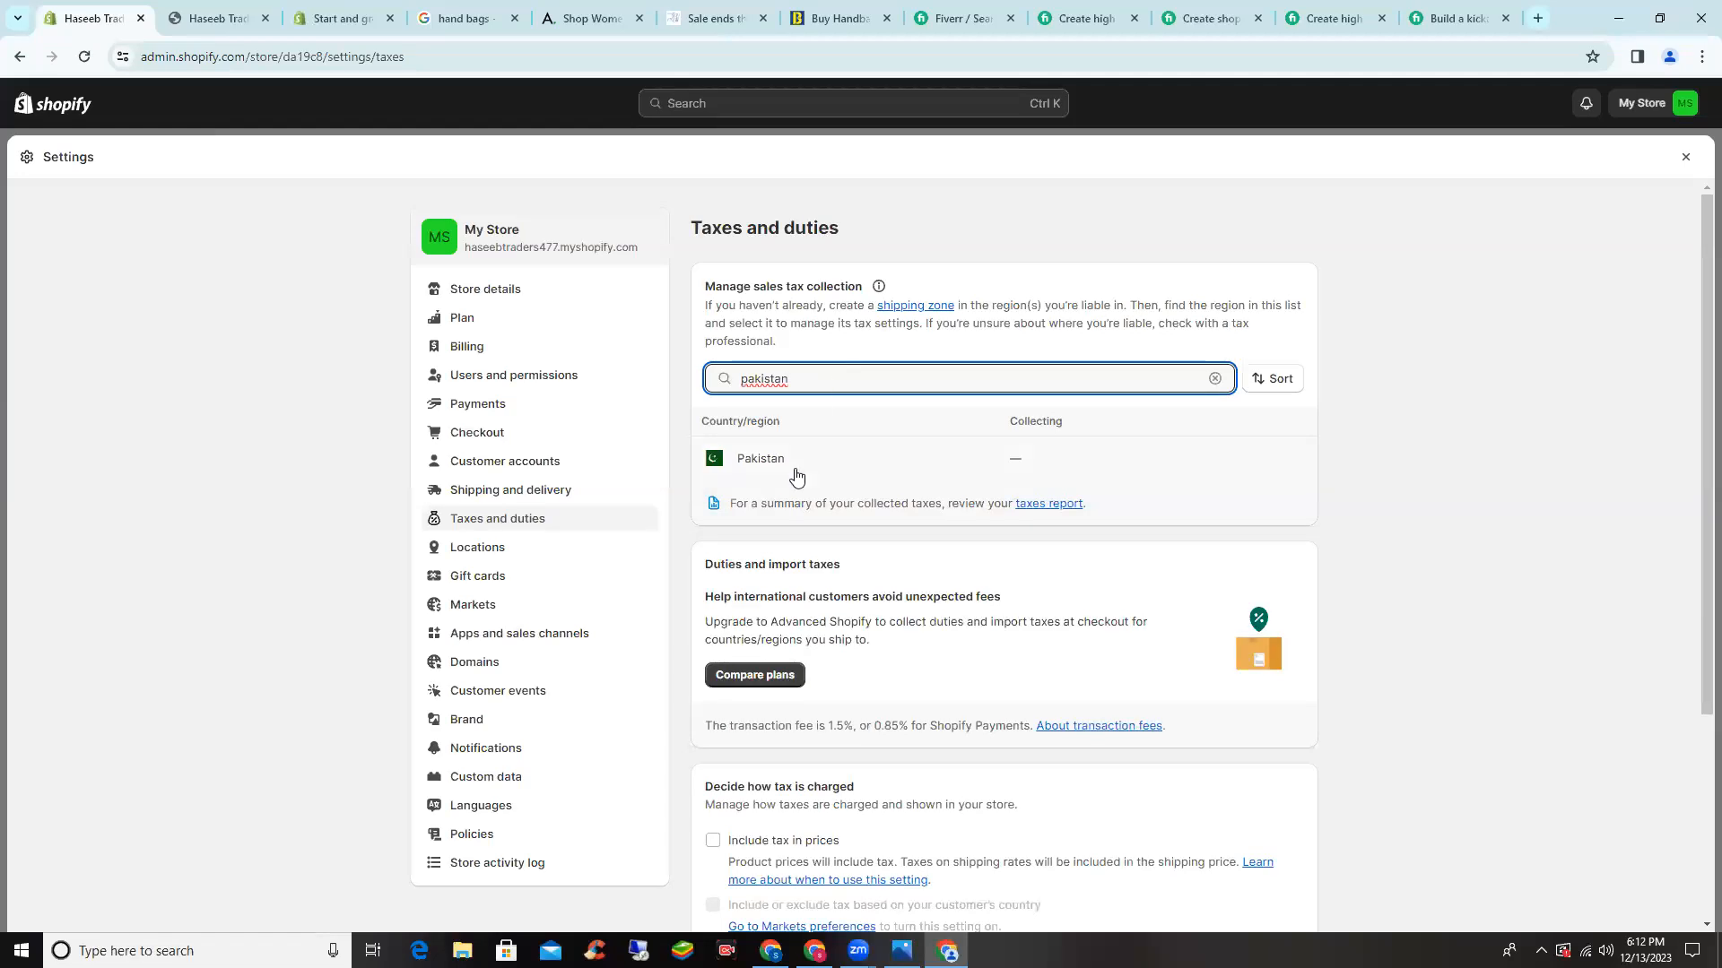
{"action": "left_click", "coordinate": [796, 477]}
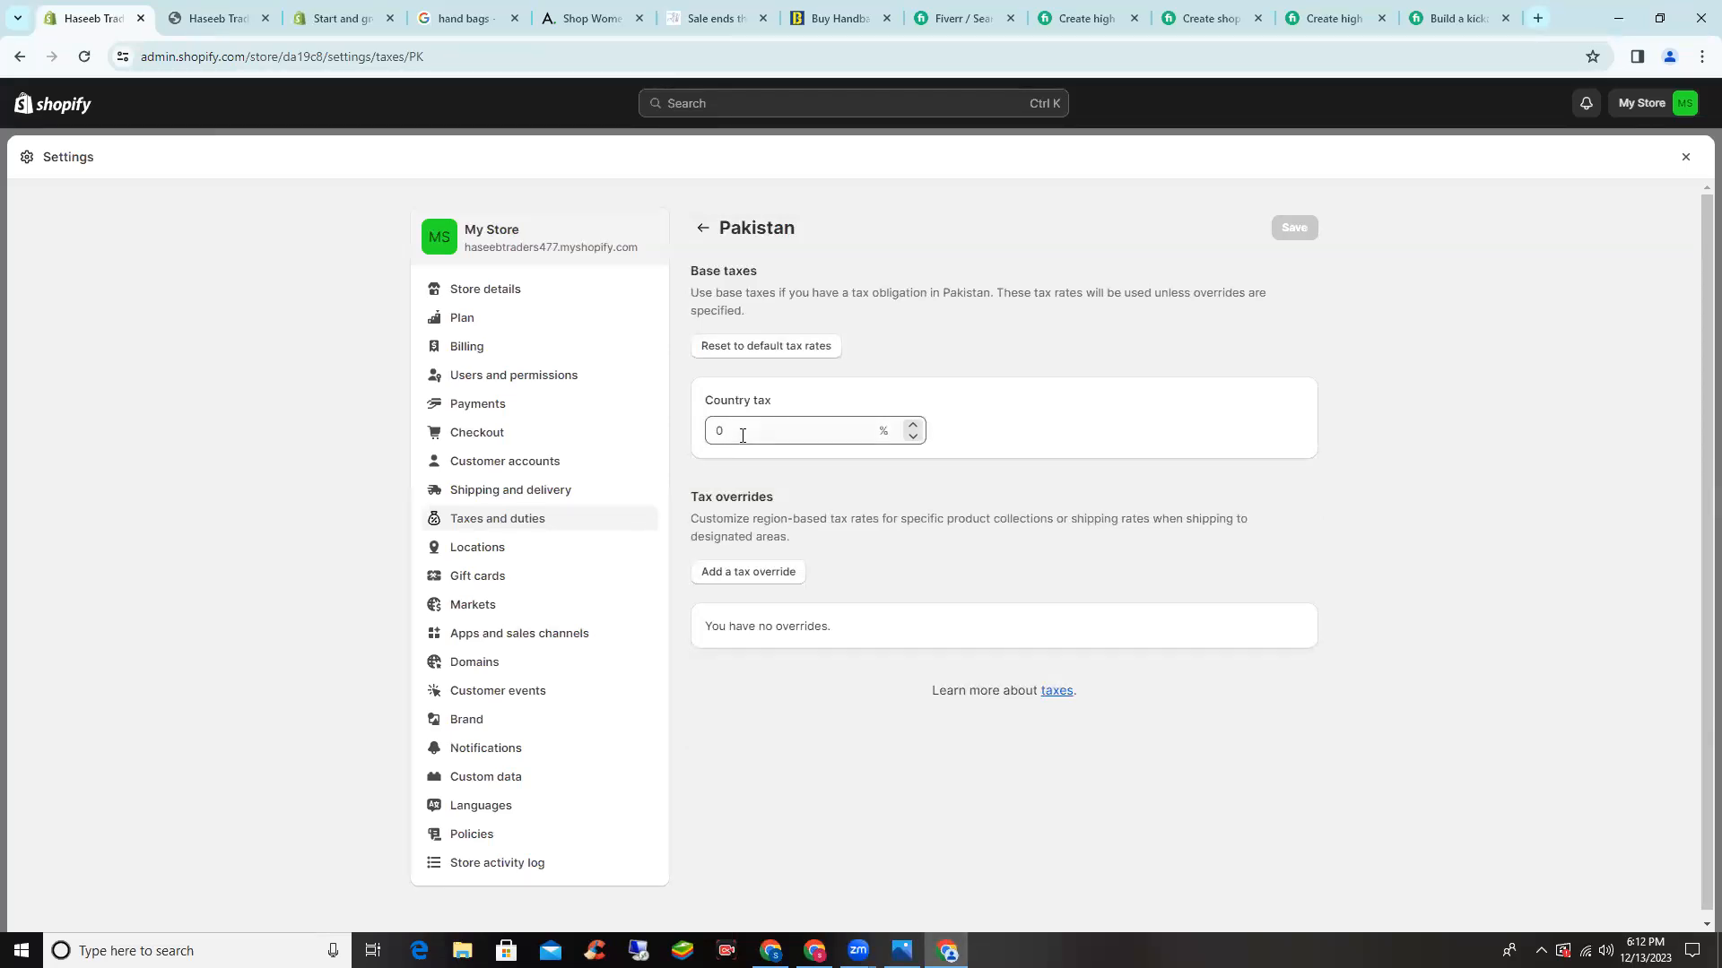
{"action": "scroll", "coordinate": [618, 489], "scroll_direction": "down", "scroll_amount": 2}
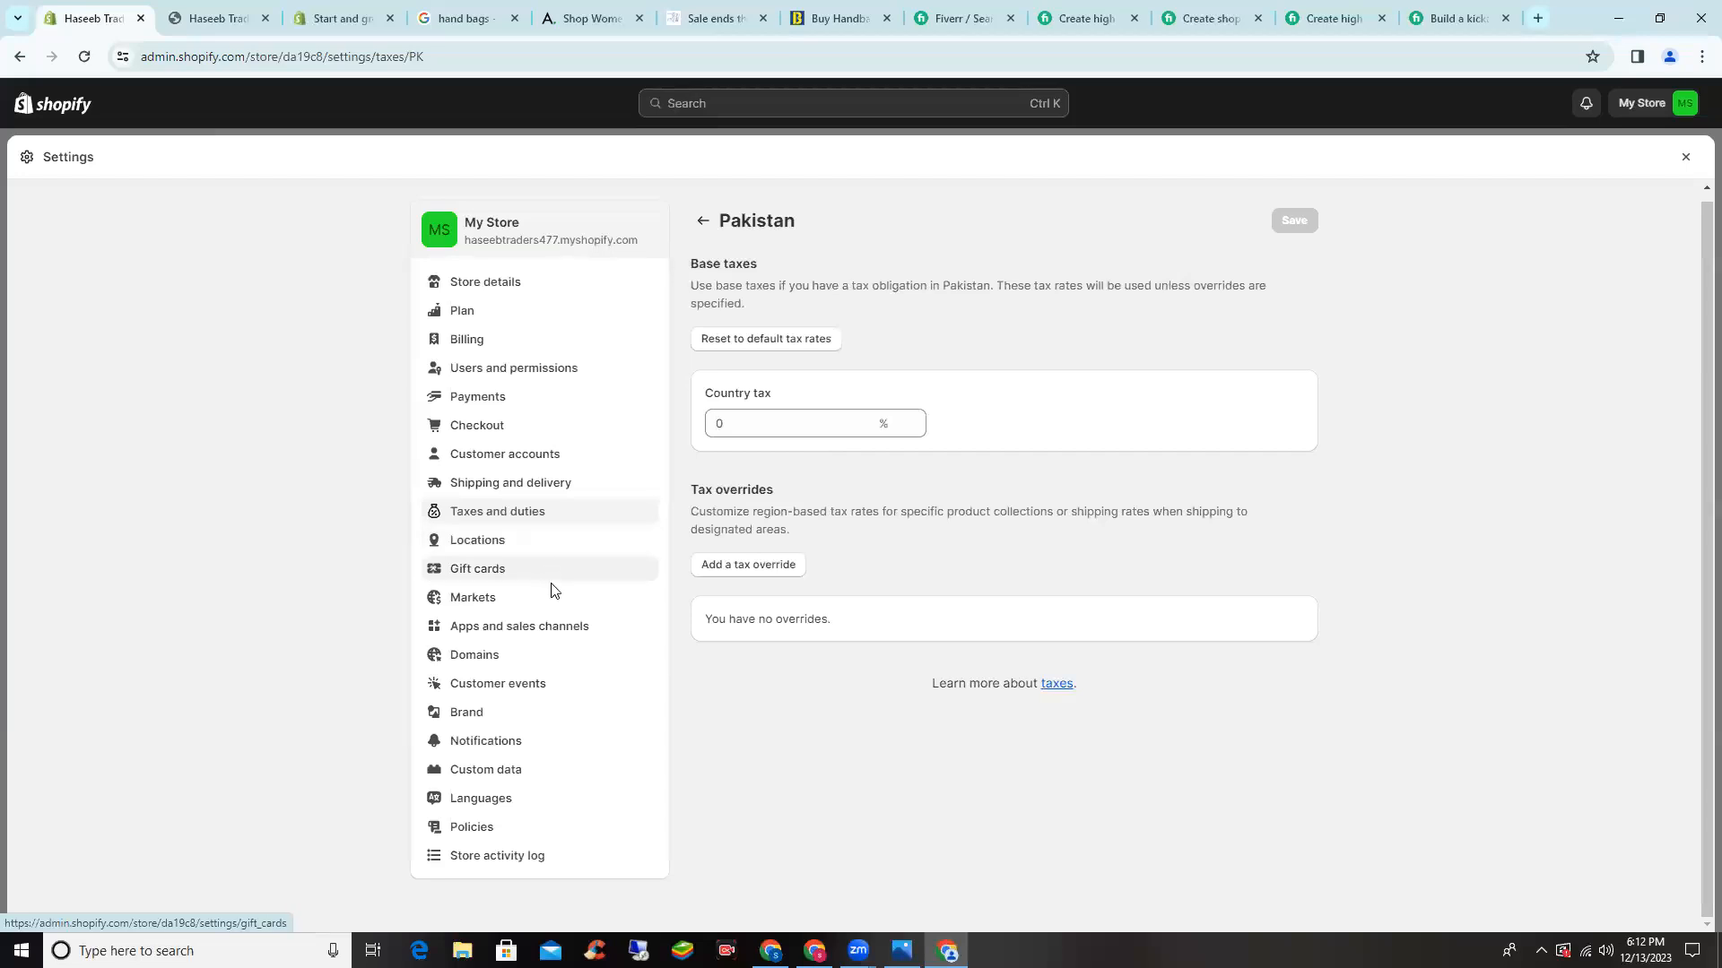
- Look over Apps and sales channels, then view Domains with haseebtraders477.myshopify.com as primary
{"action": "left_click", "coordinate": [569, 634]}
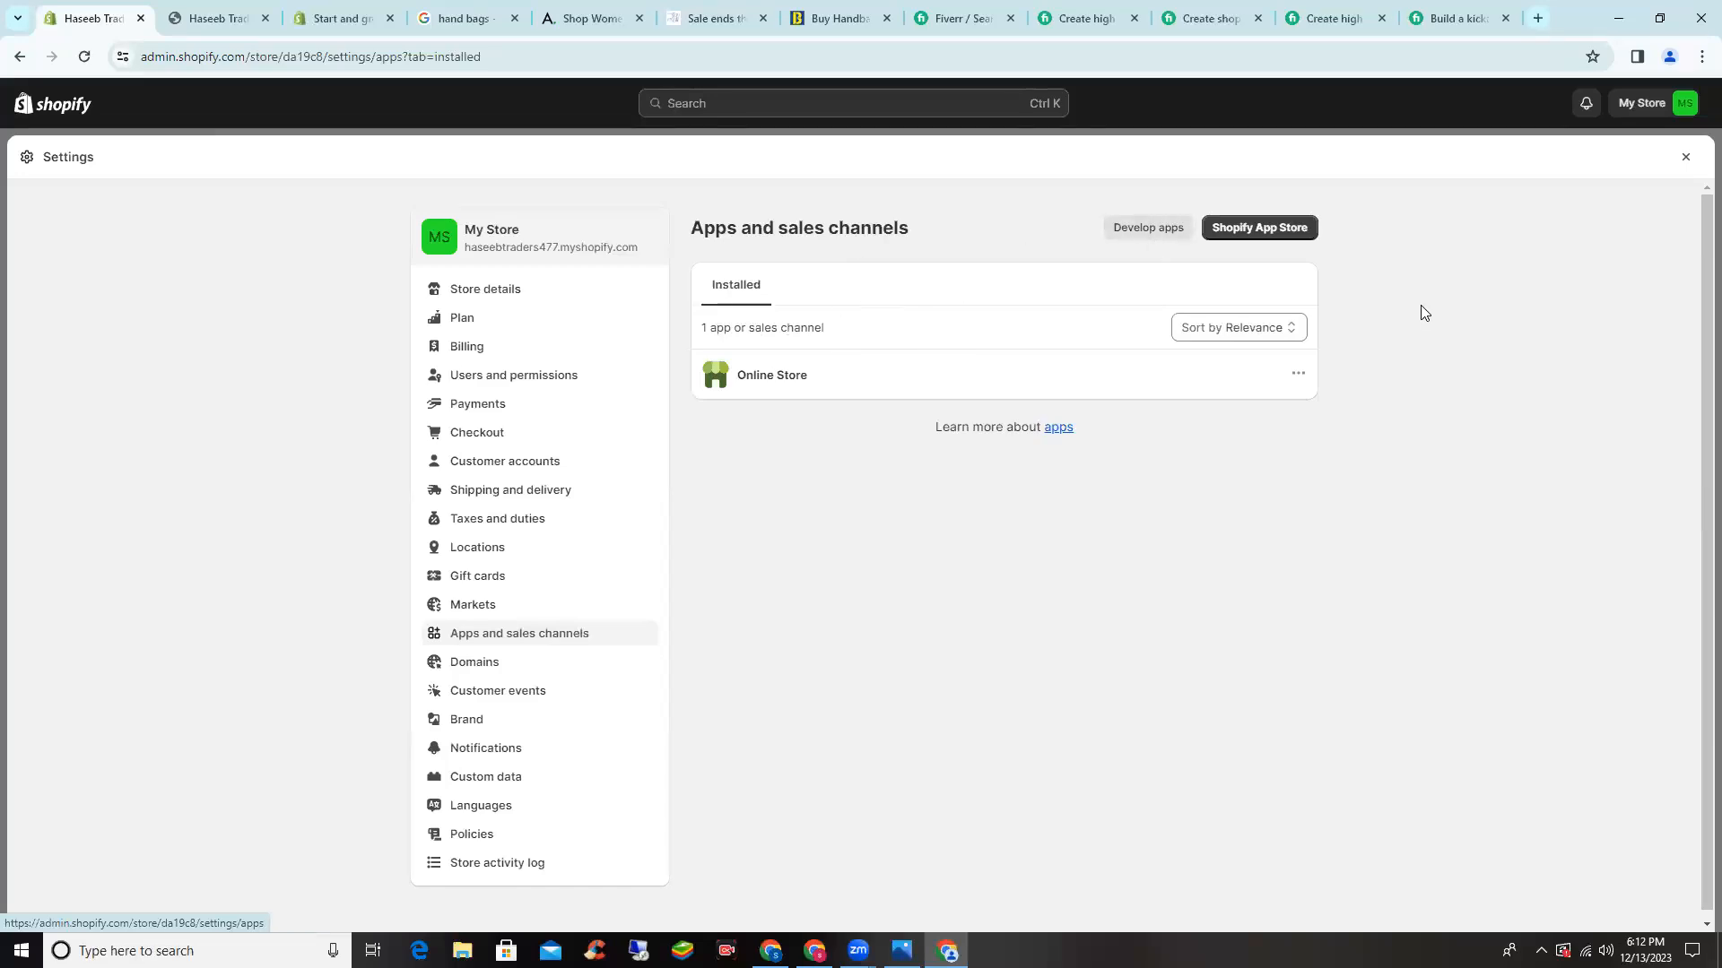
{"action": "mouse_move", "coordinate": [813, 367]}
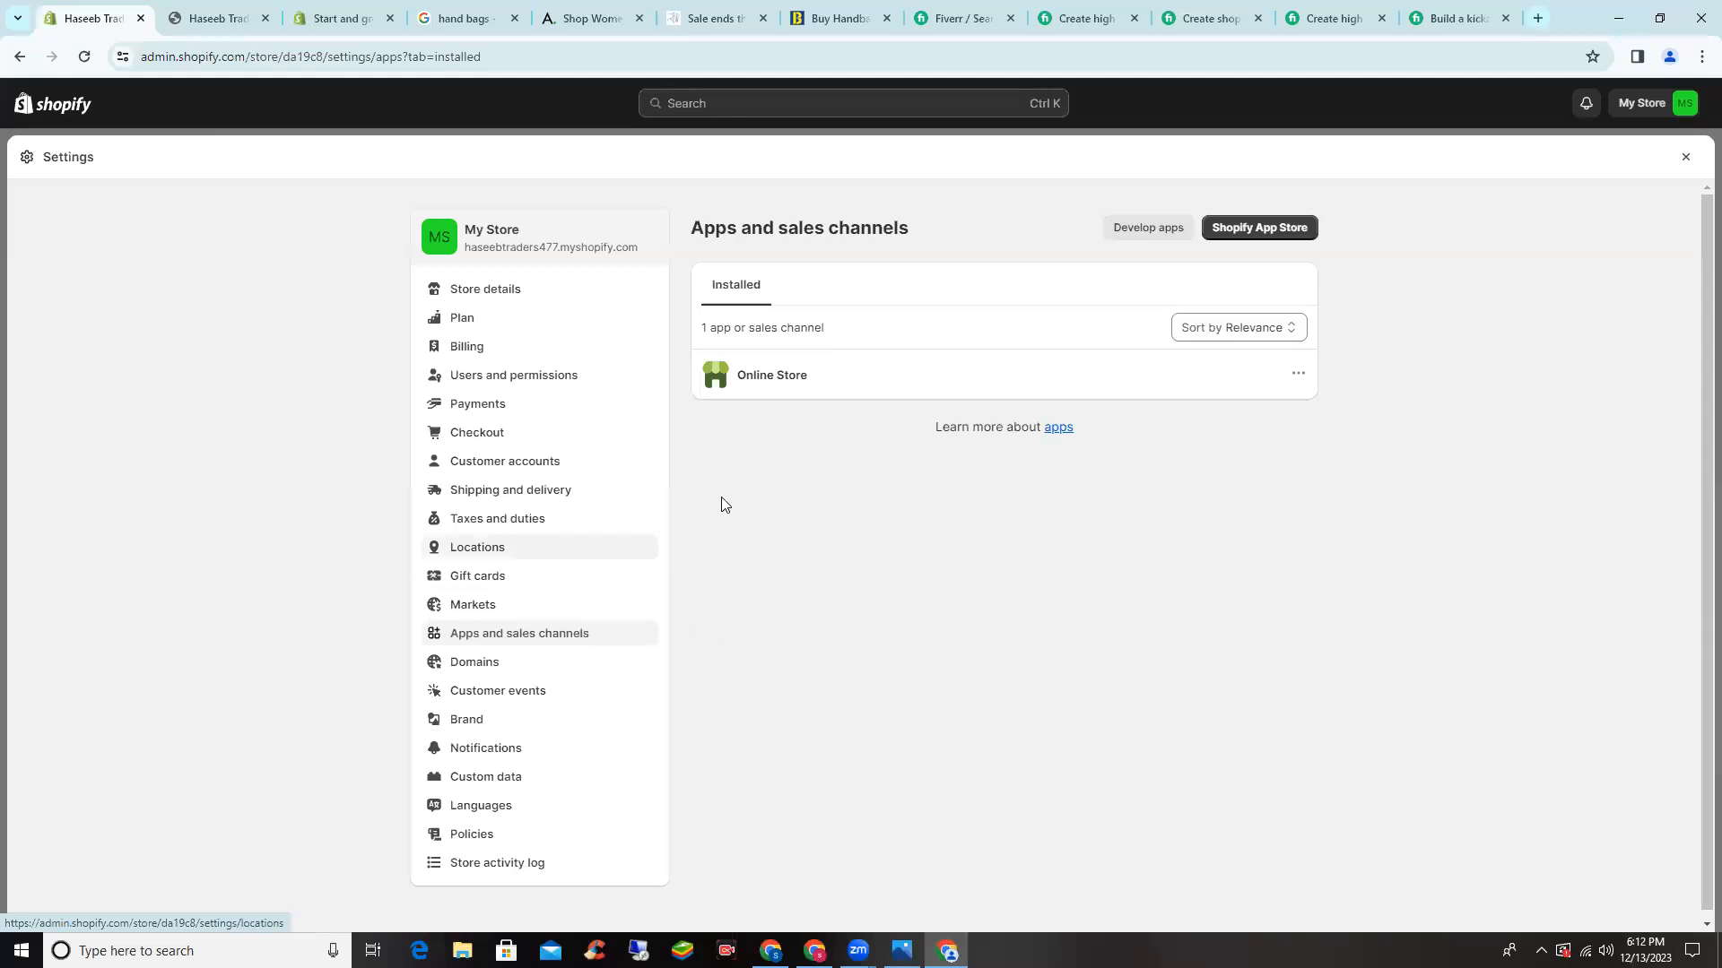
{"action": "mouse_move", "coordinate": [872, 380]}
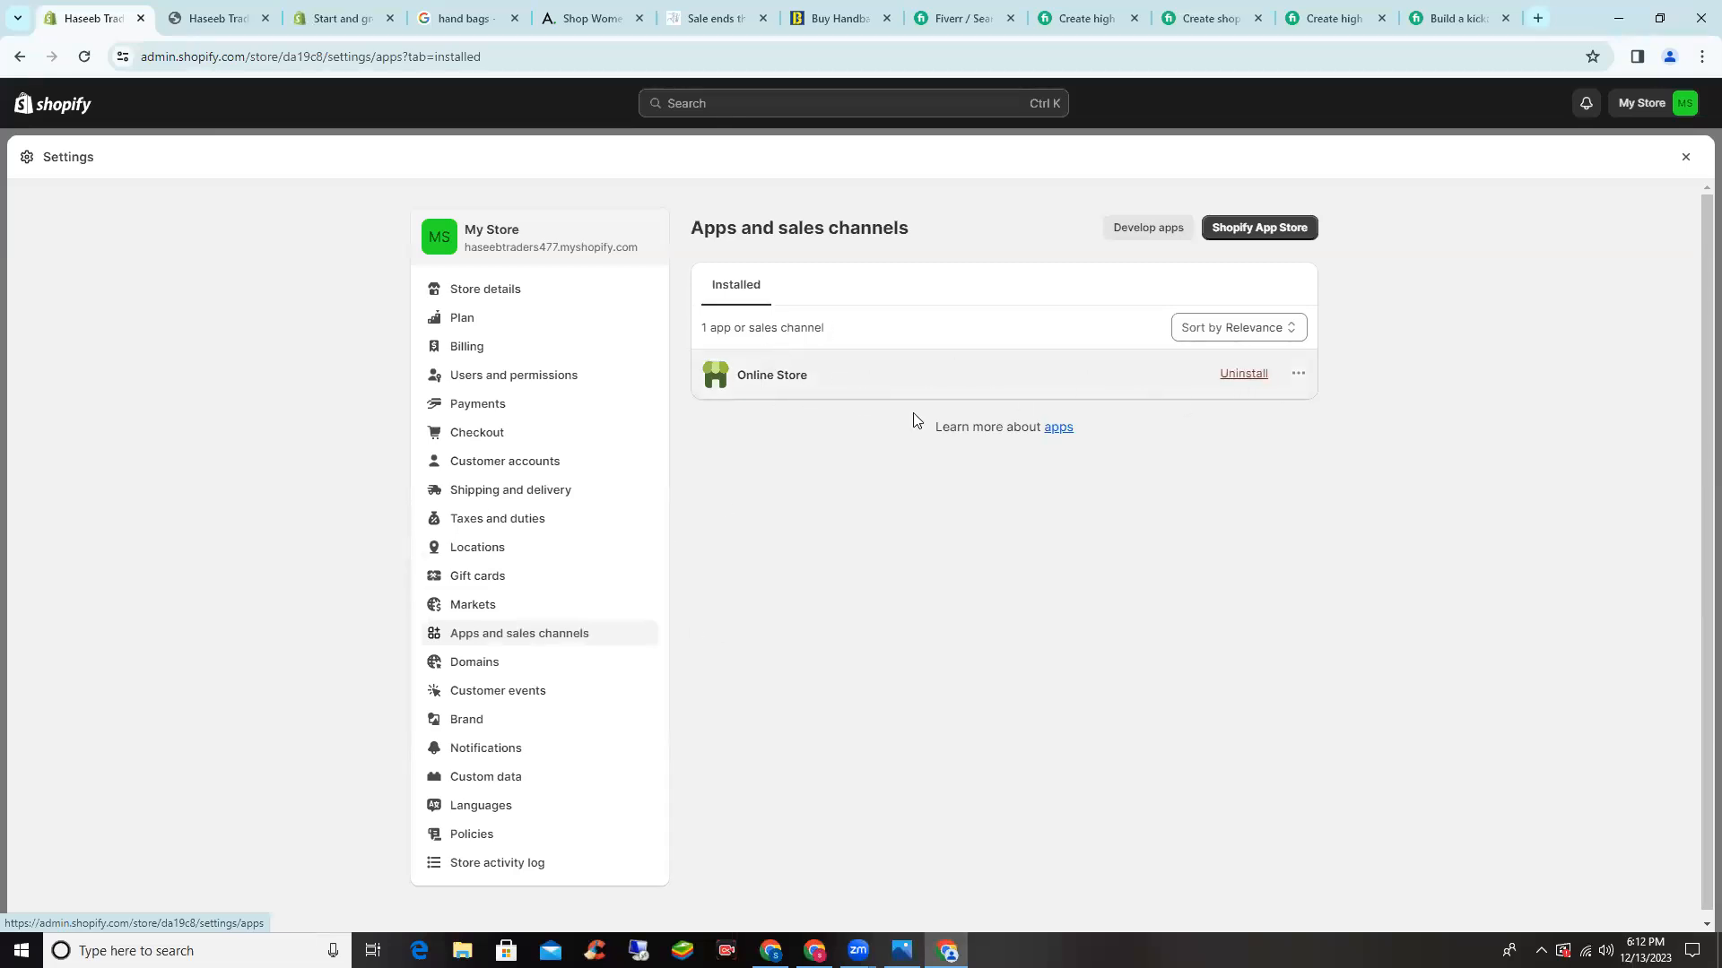
{"action": "scroll", "coordinate": [540, 596], "scroll_direction": "down", "scroll_amount": 1}
{"action": "left_click", "coordinate": [505, 661]}
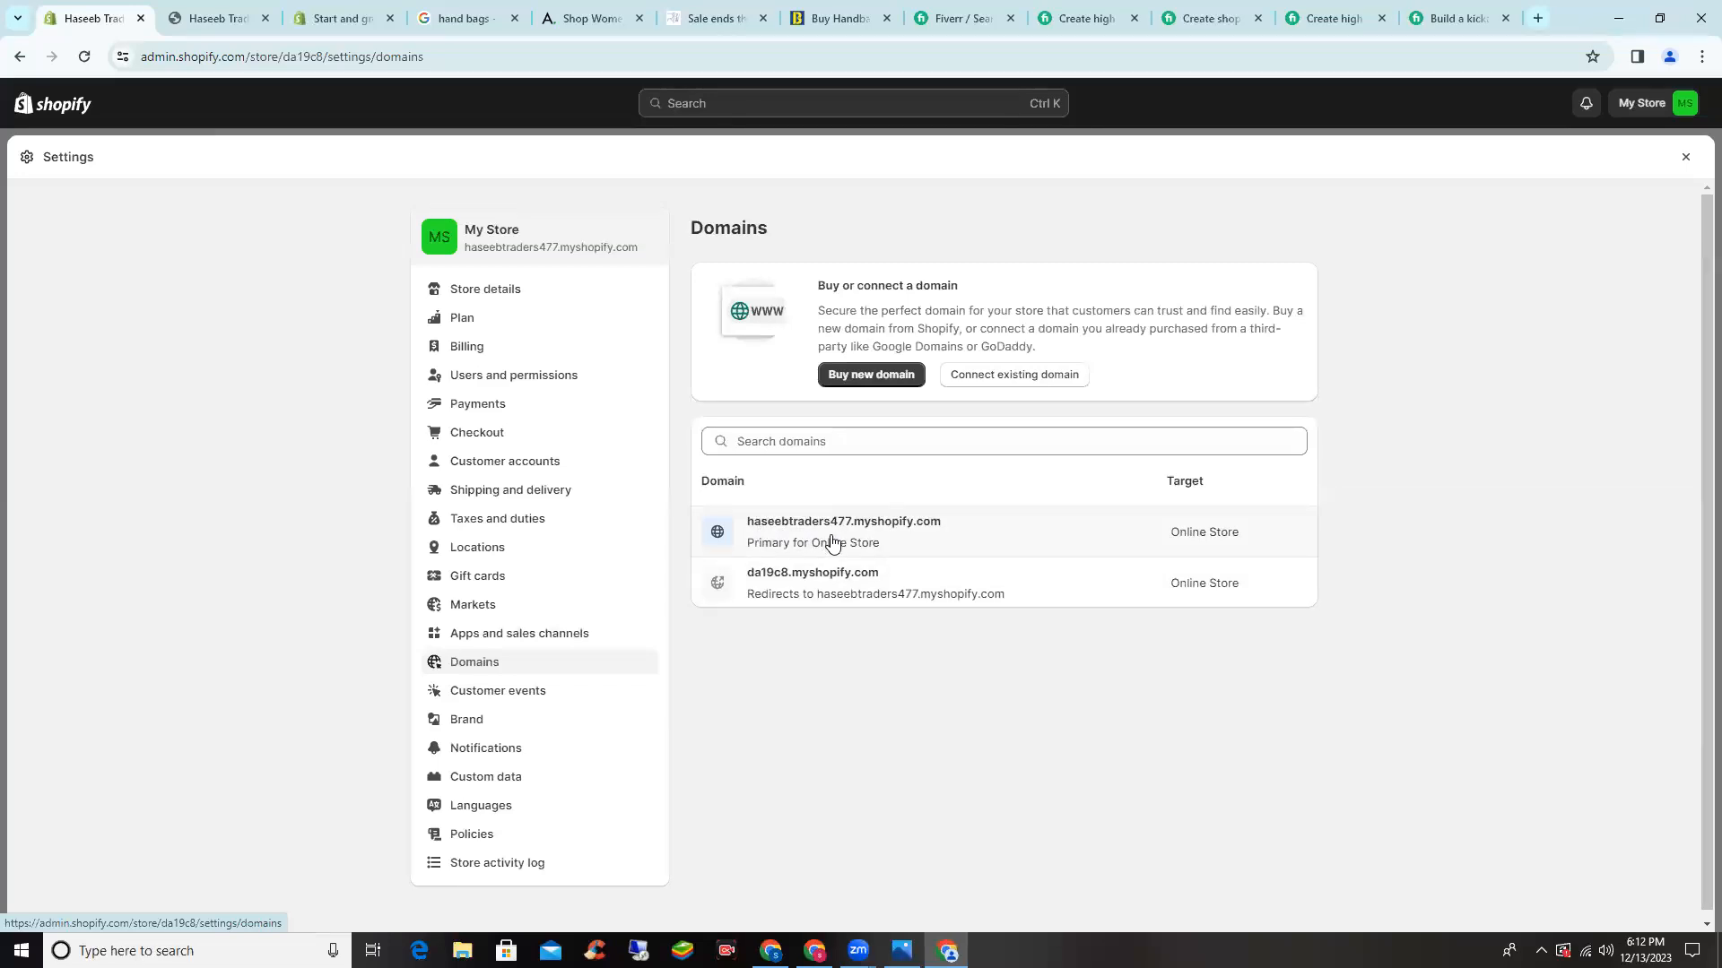
- Open Policies to confirm the 7-day return rules and written refund policy
{"action": "scroll", "coordinate": [673, 476], "scroll_direction": "down", "scroll_amount": 1}
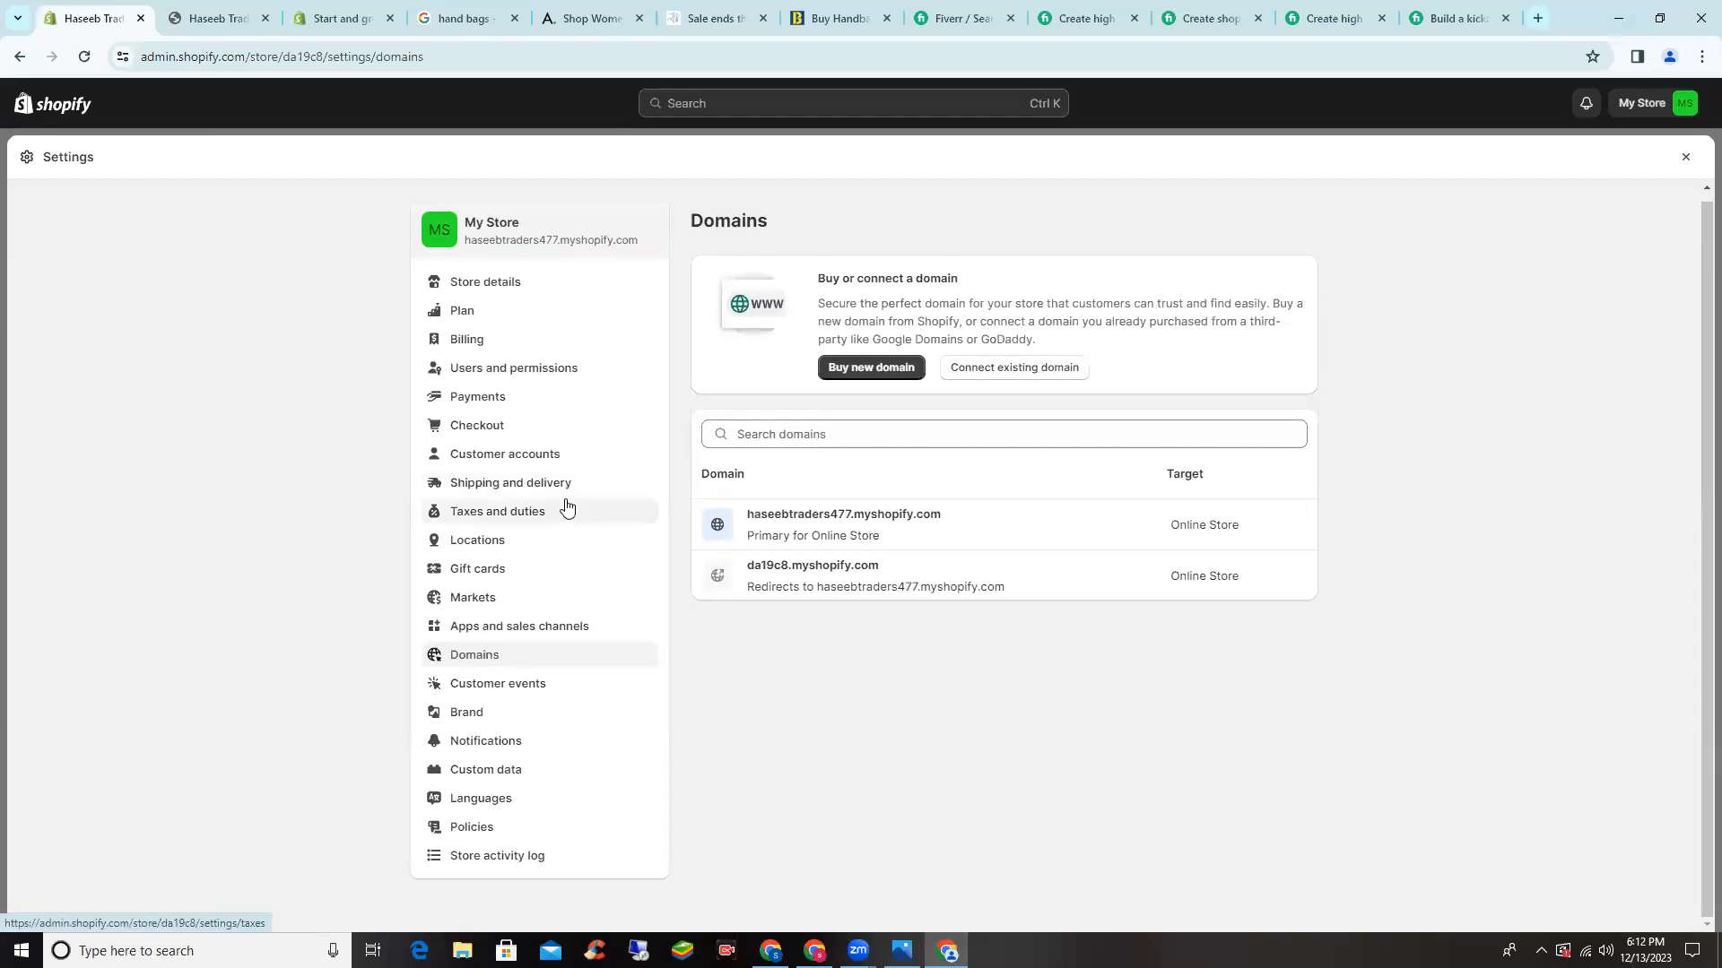
{"action": "left_click", "coordinate": [544, 830]}
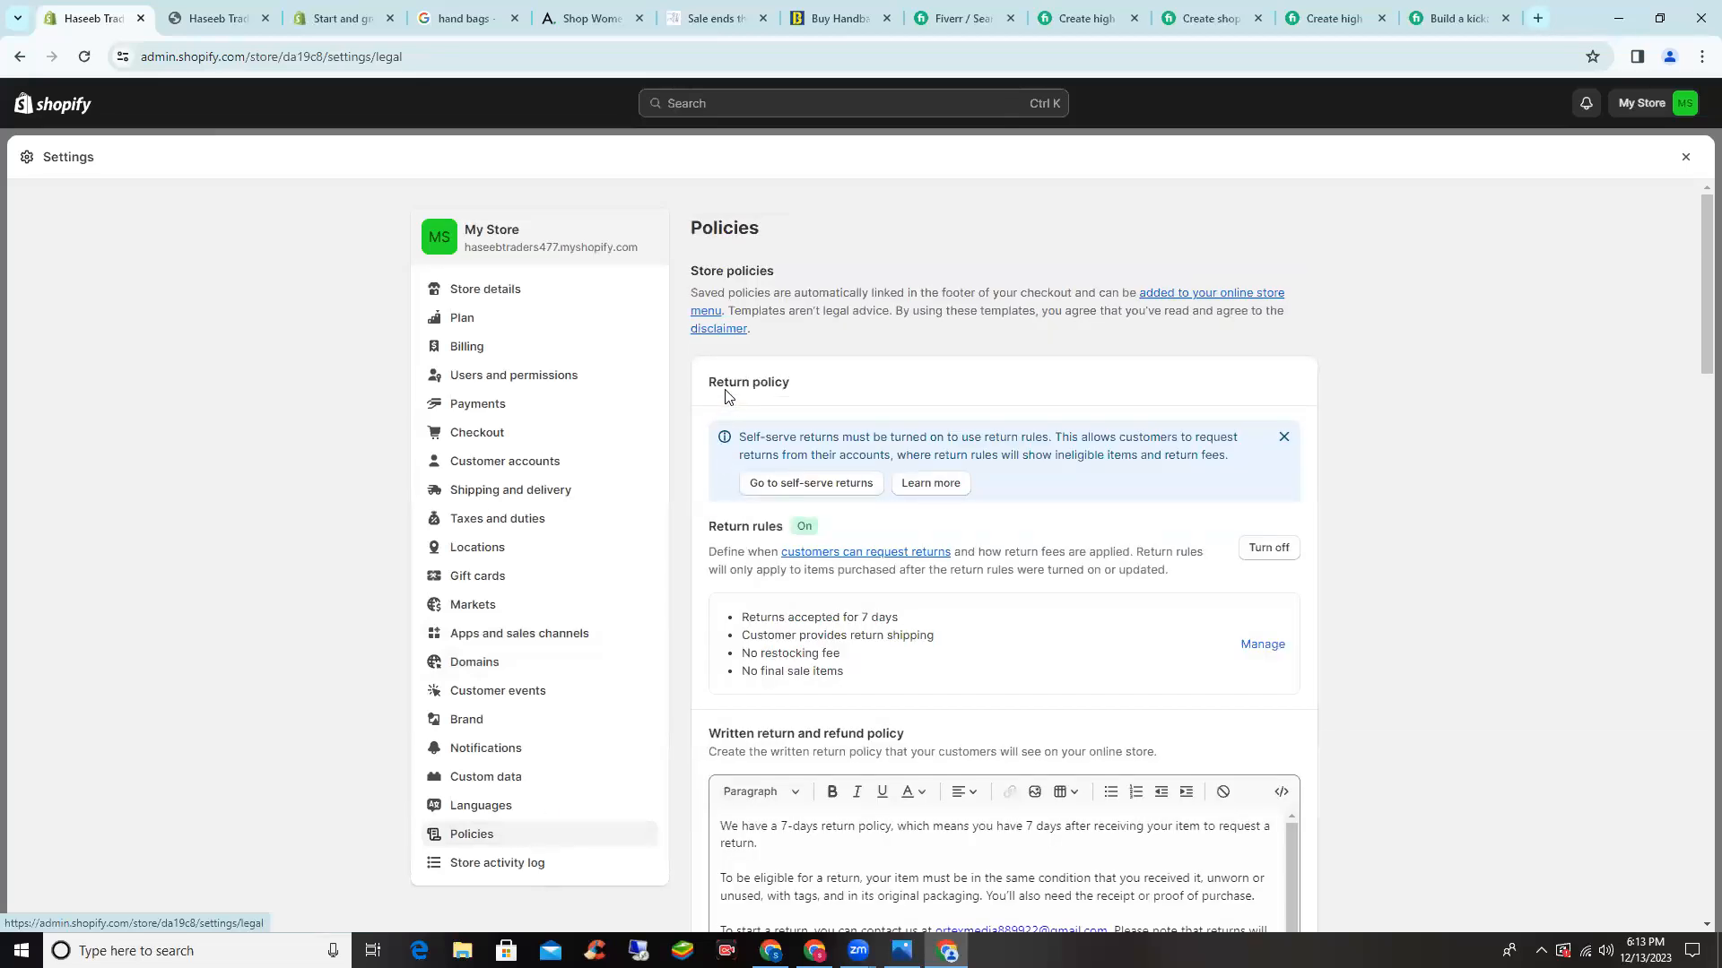
{"action": "scroll", "coordinate": [738, 367], "scroll_direction": "down", "scroll_amount": 1}
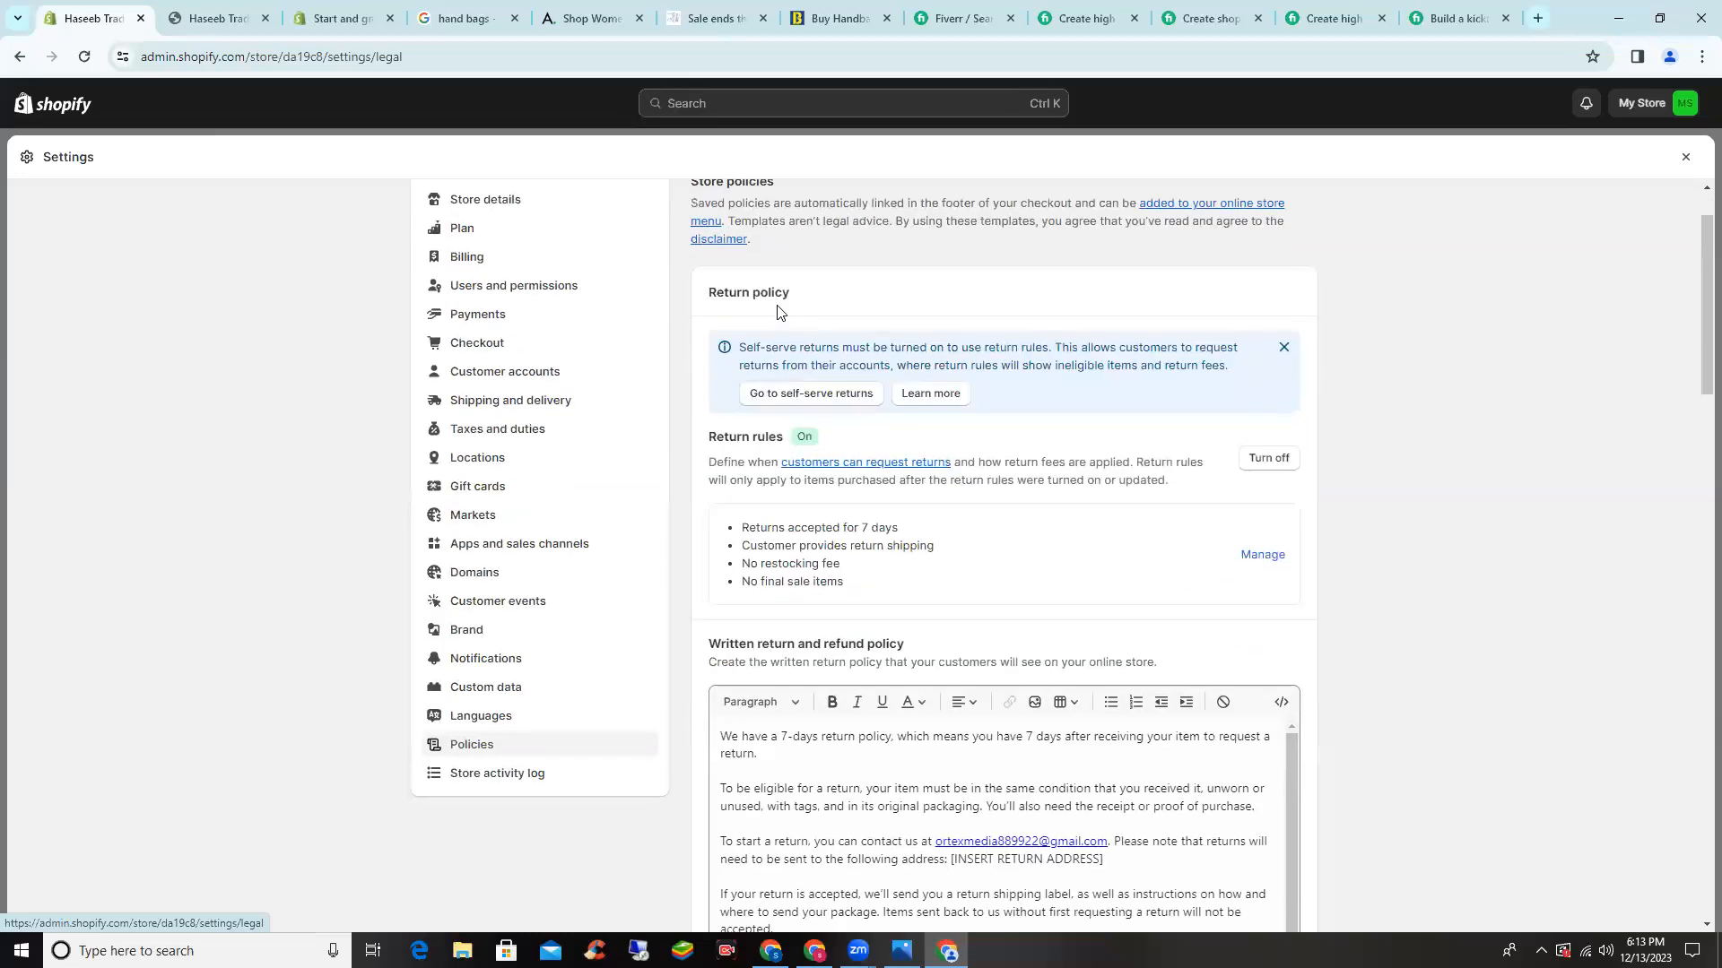
{"action": "scroll", "coordinate": [778, 311], "scroll_direction": "down", "scroll_amount": 1}
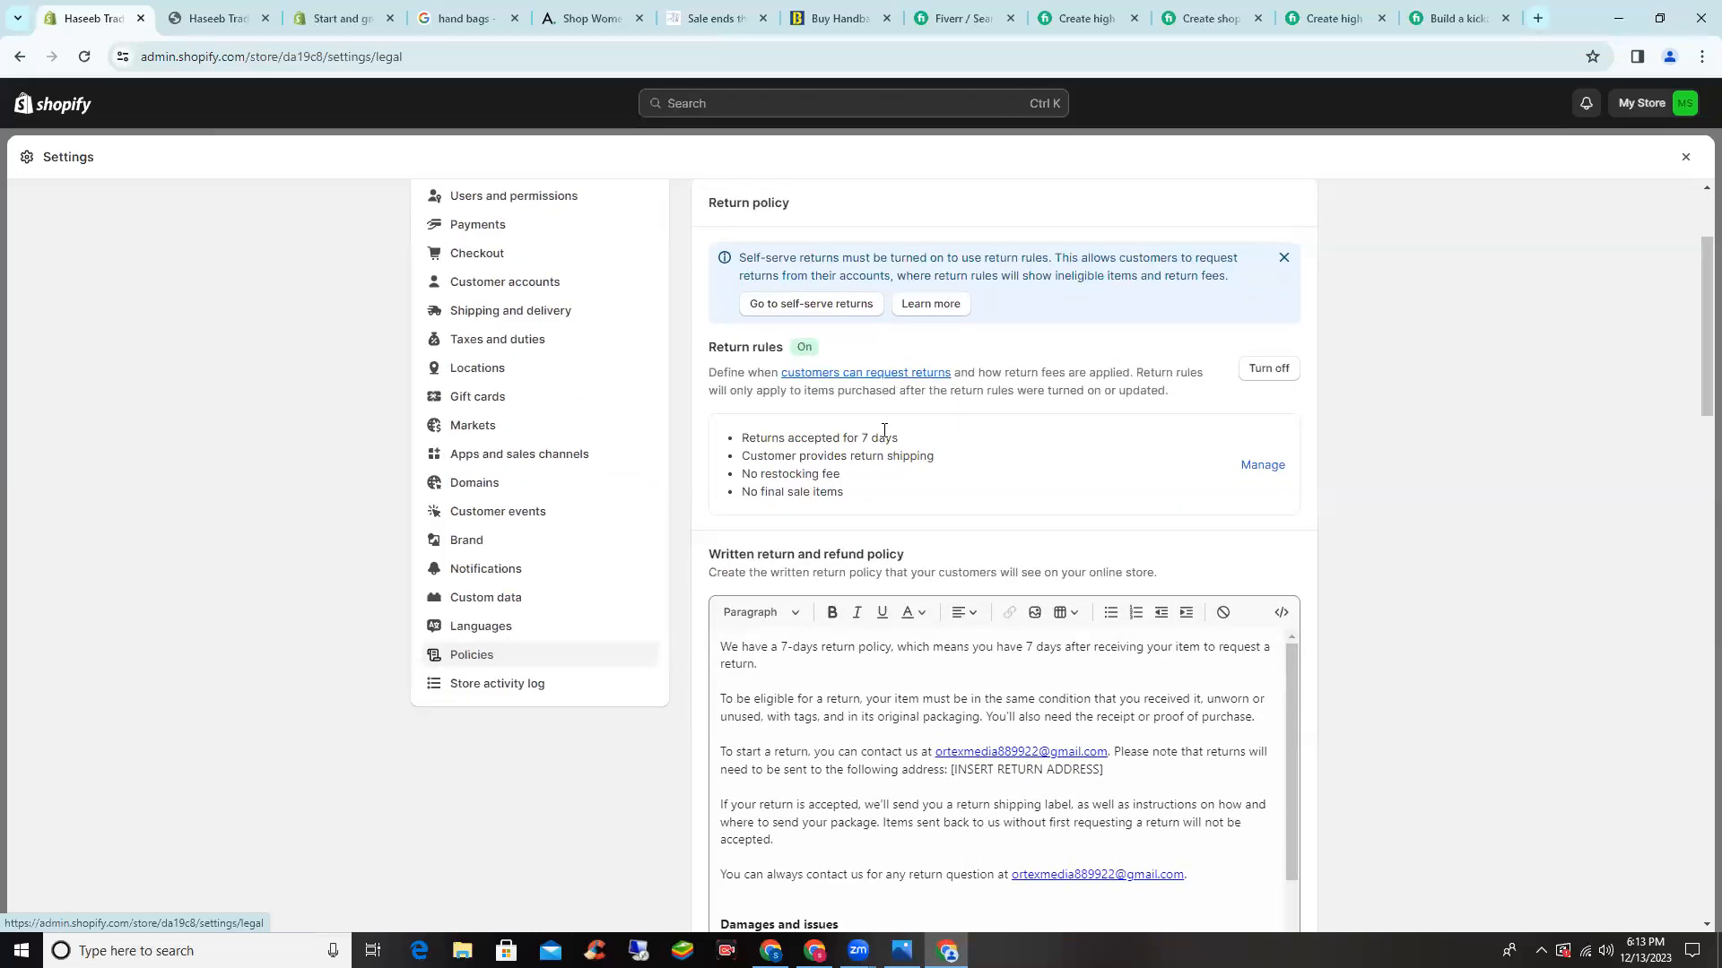
{"action": "scroll", "coordinate": [887, 432], "scroll_direction": "down", "scroll_amount": 2}
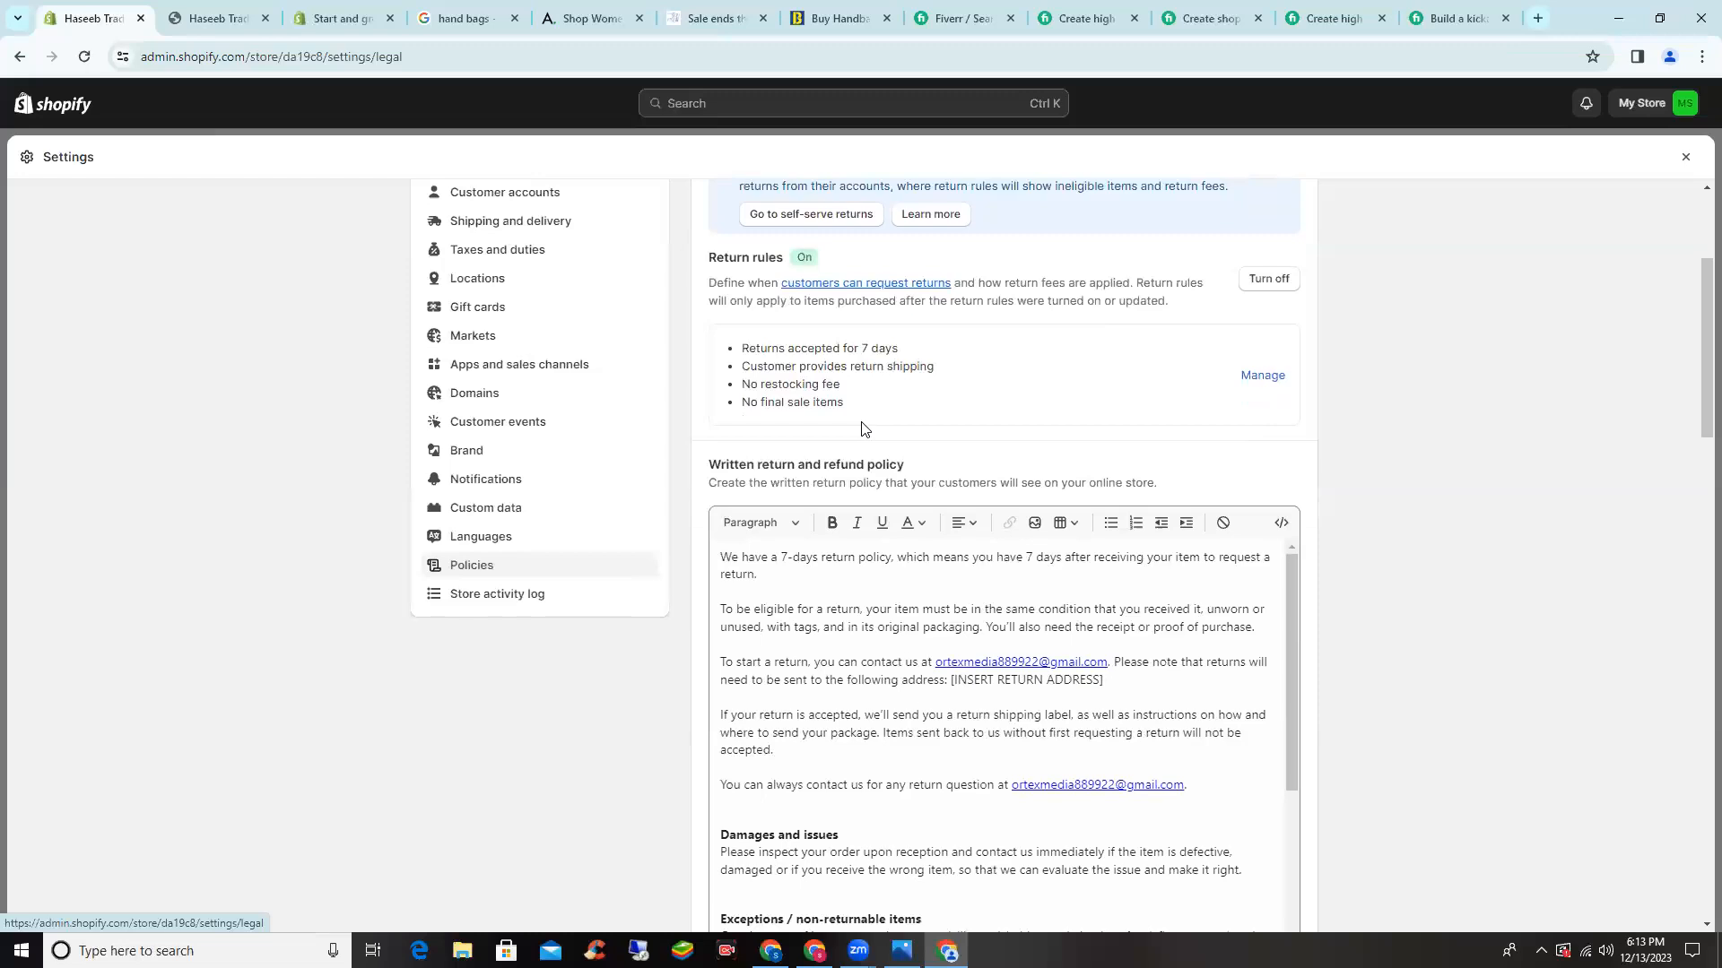
{"action": "scroll", "coordinate": [857, 429], "scroll_direction": "down", "scroll_amount": 2}
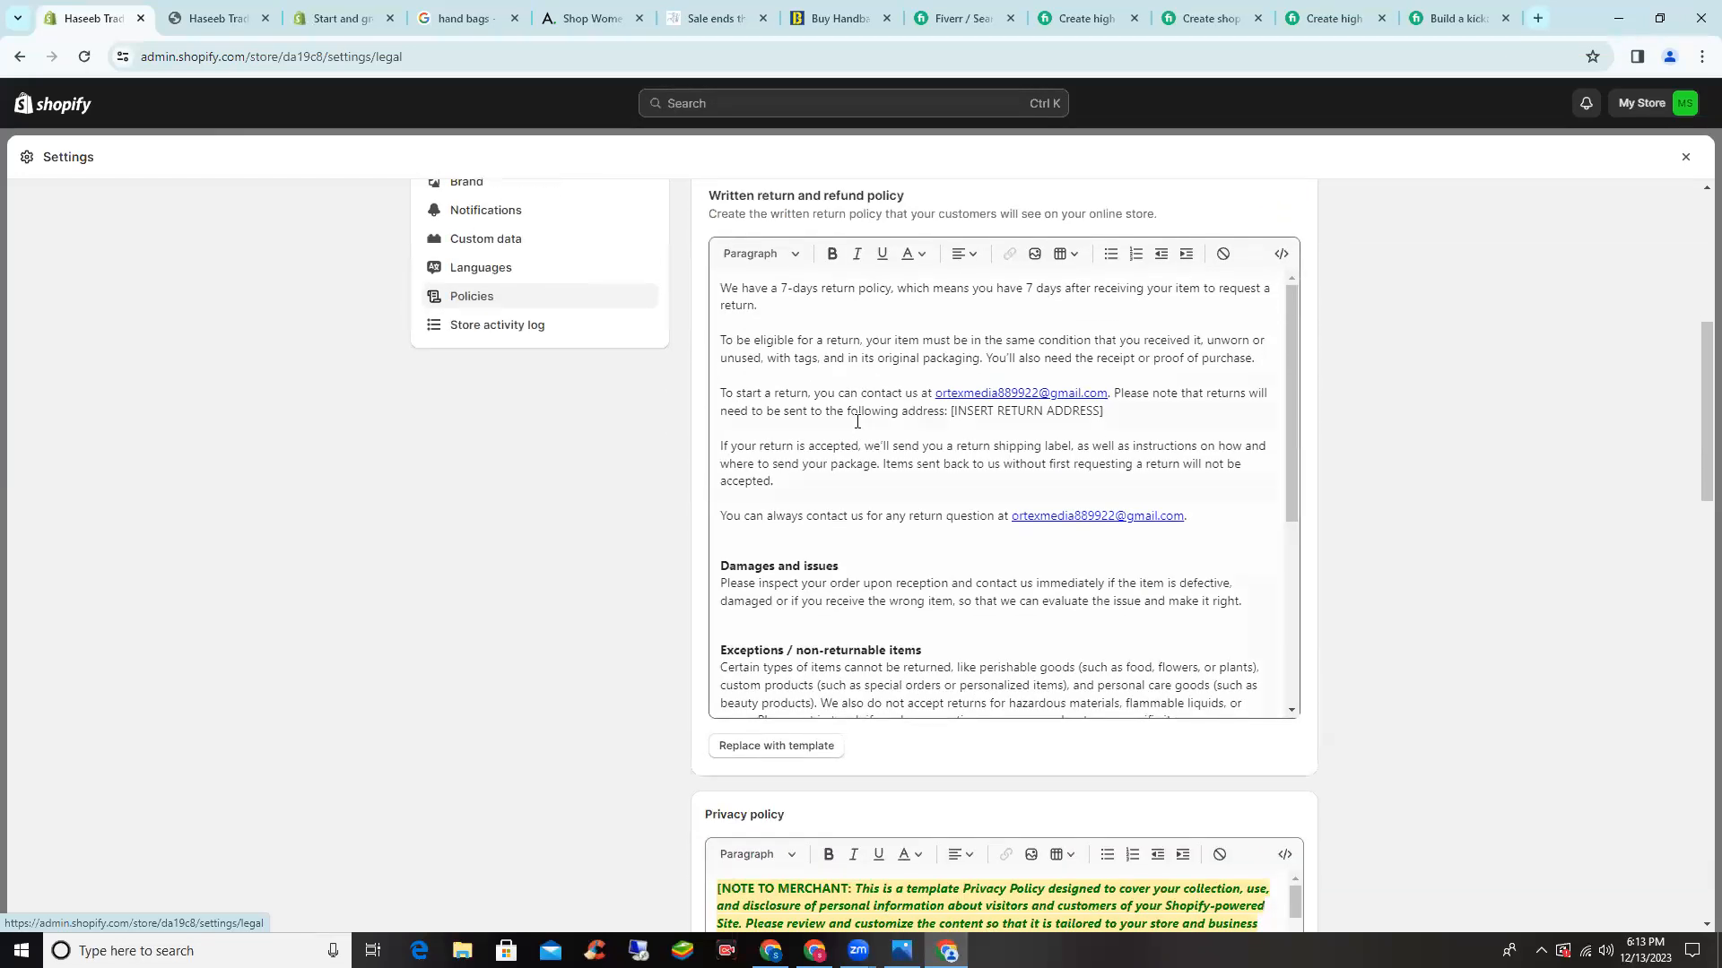
{"action": "scroll", "coordinate": [857, 422], "scroll_direction": "down", "scroll_amount": 4}
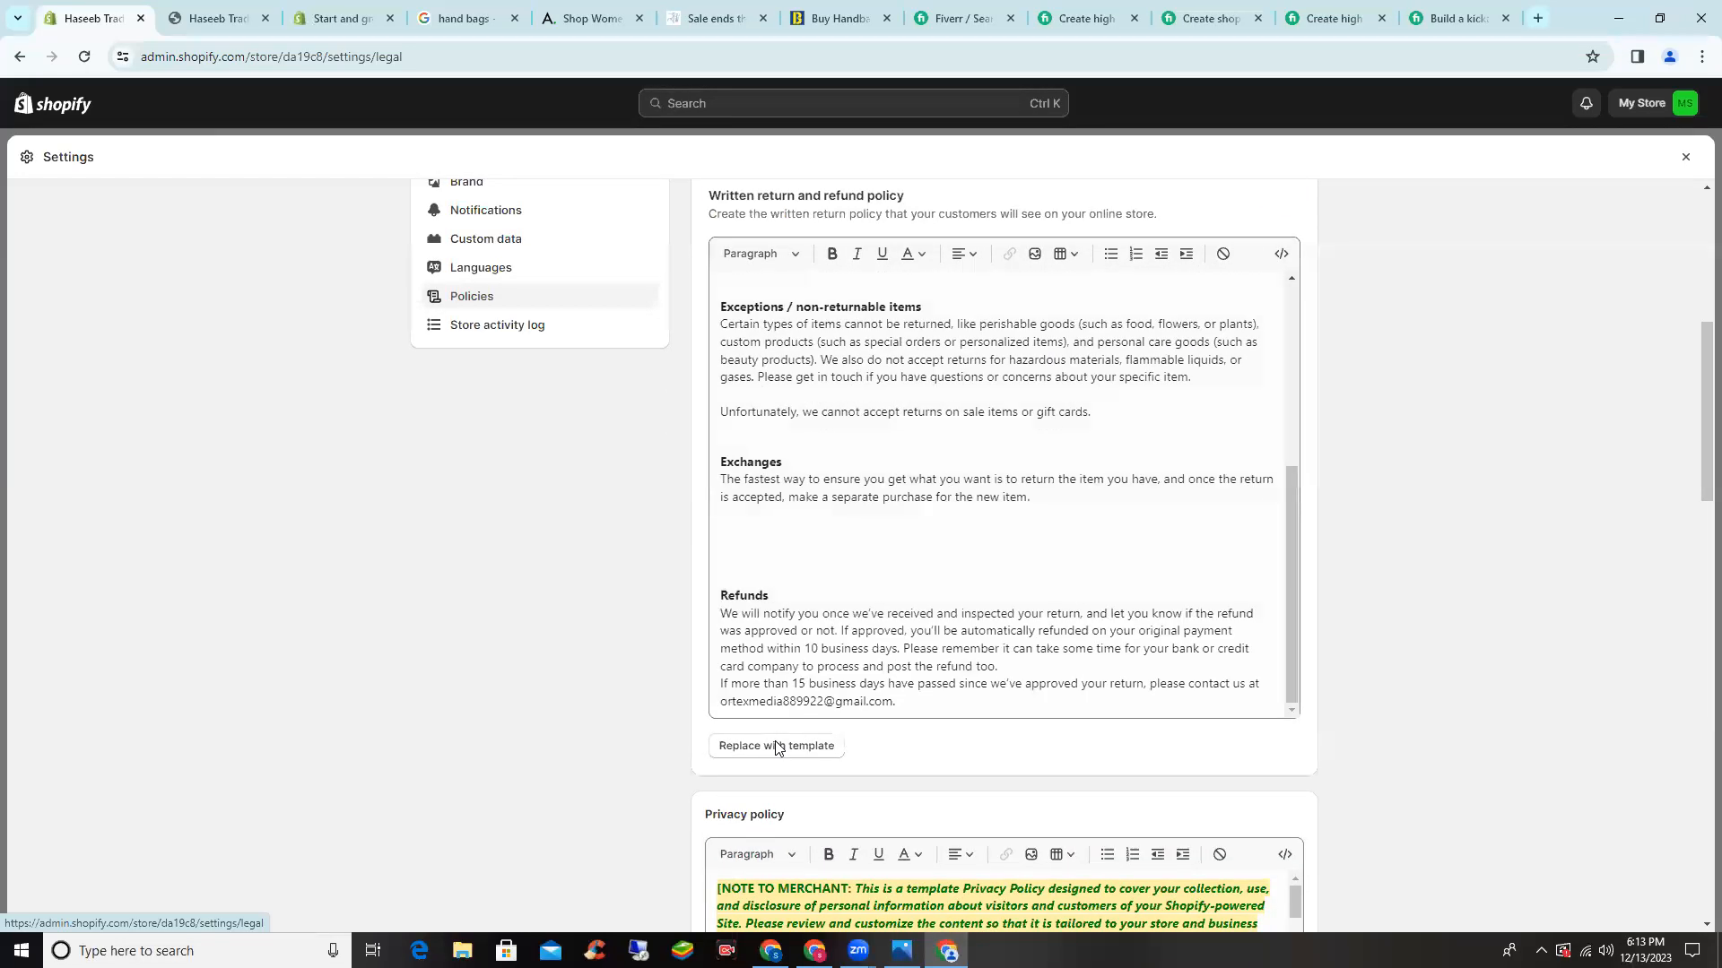
{"action": "scroll", "coordinate": [765, 758], "scroll_direction": "down", "scroll_amount": 2}
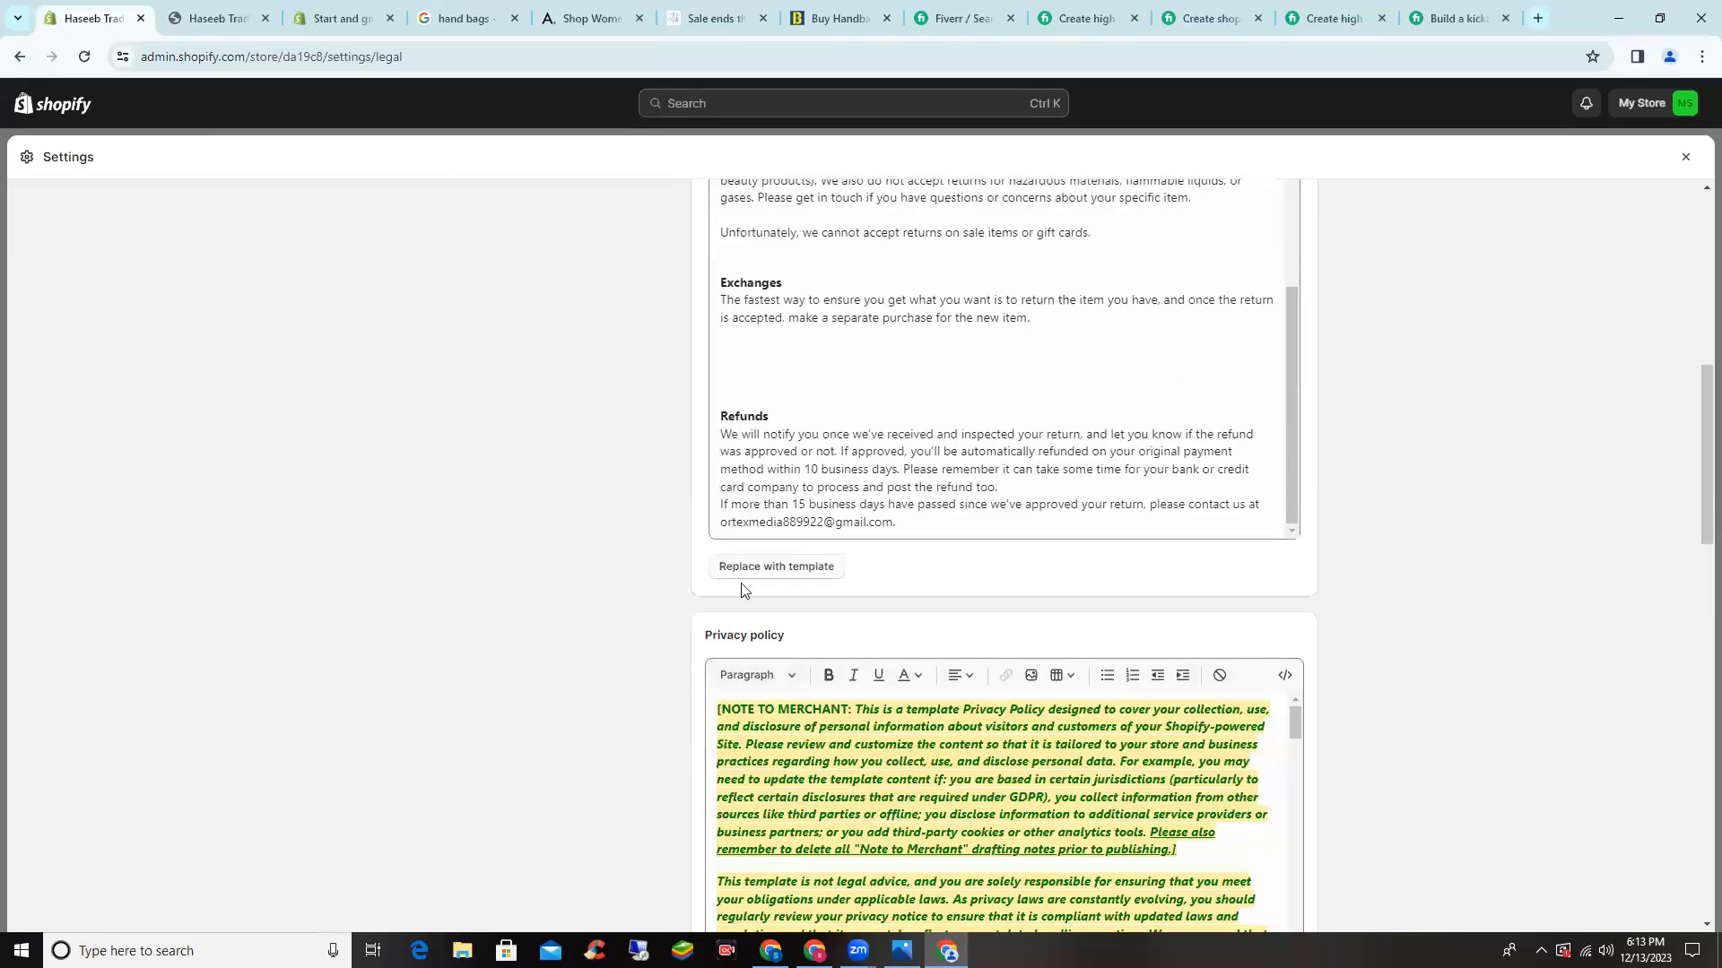
{"action": "scroll", "coordinate": [740, 590], "scroll_direction": "down", "scroll_amount": 5}
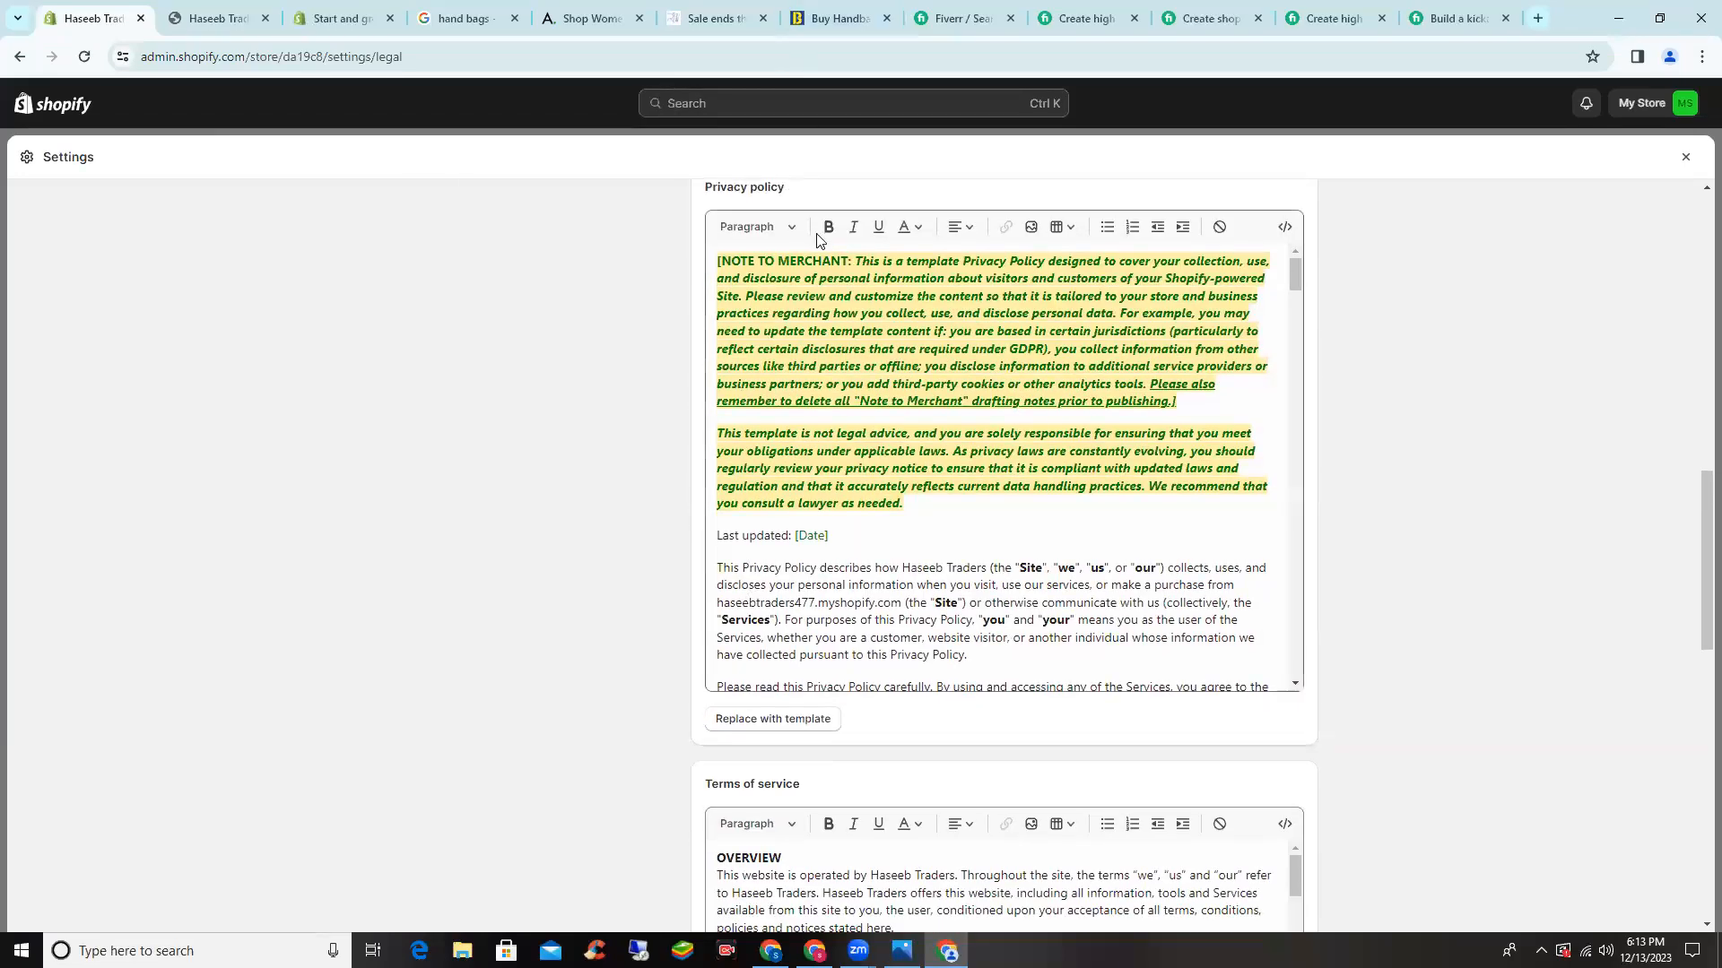
{"action": "scroll", "coordinate": [816, 236], "scroll_direction": "up", "scroll_amount": 1}
{"action": "scroll", "coordinate": [807, 269], "scroll_direction": "up", "scroll_amount": 1}
{"action": "scroll", "coordinate": [744, 556], "scroll_direction": "down", "scroll_amount": 2}
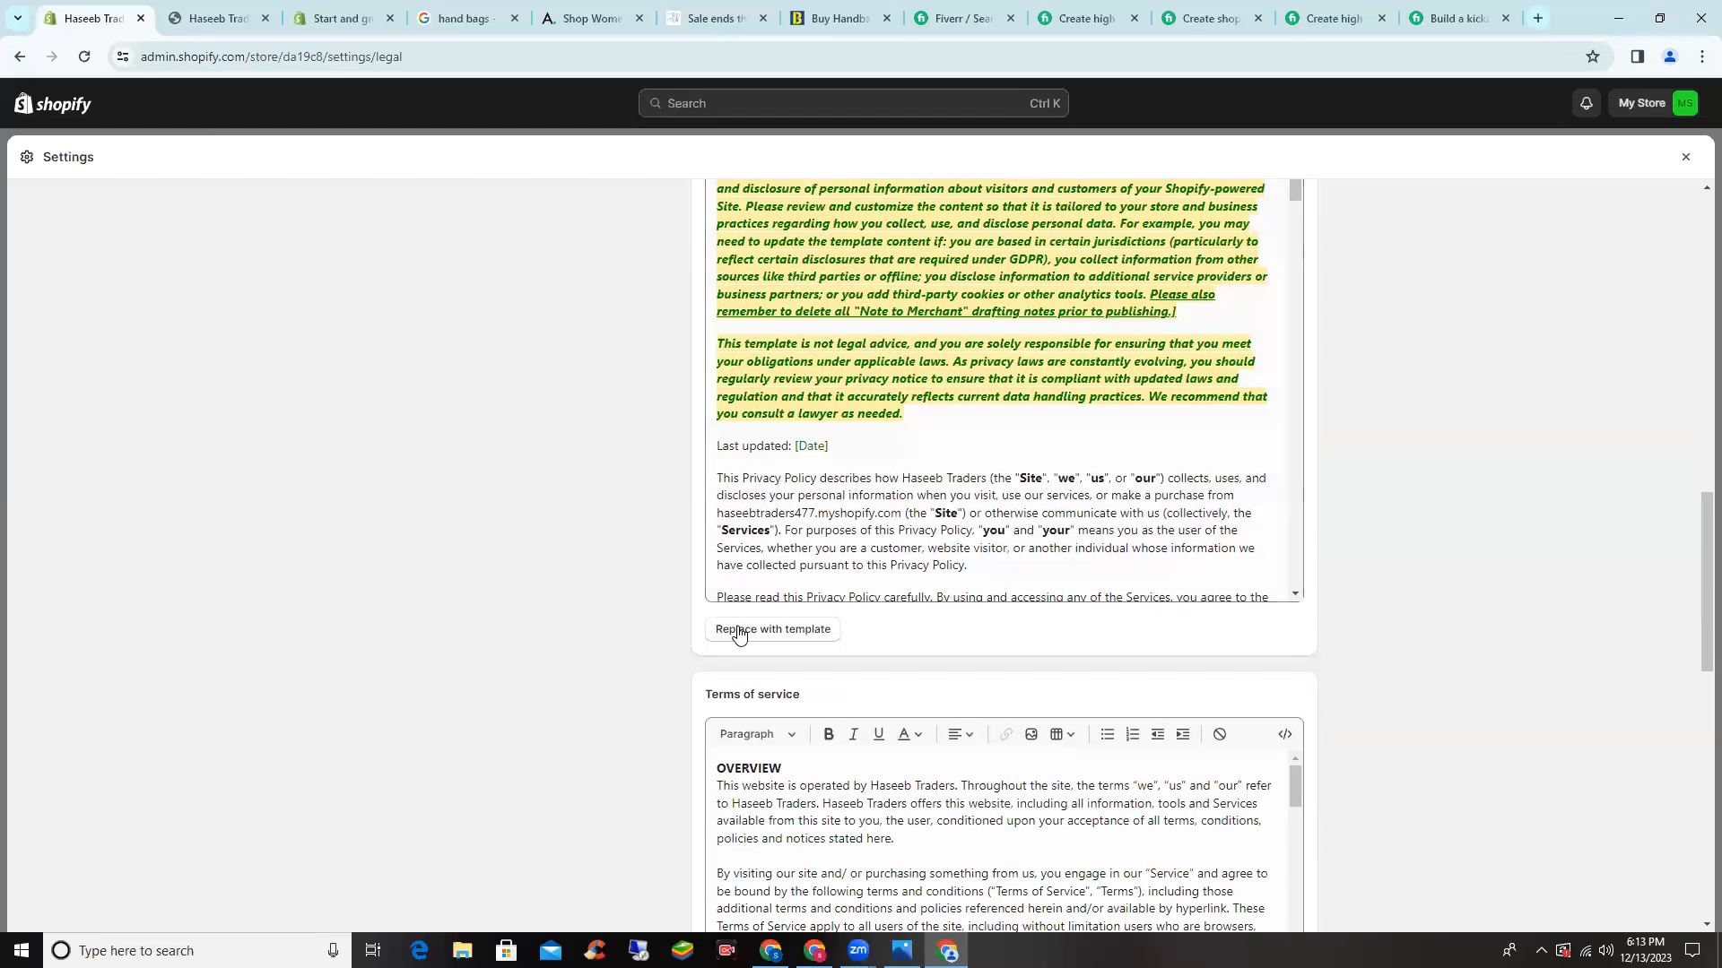
{"action": "scroll", "coordinate": [685, 558], "scroll_direction": "down", "scroll_amount": 4}
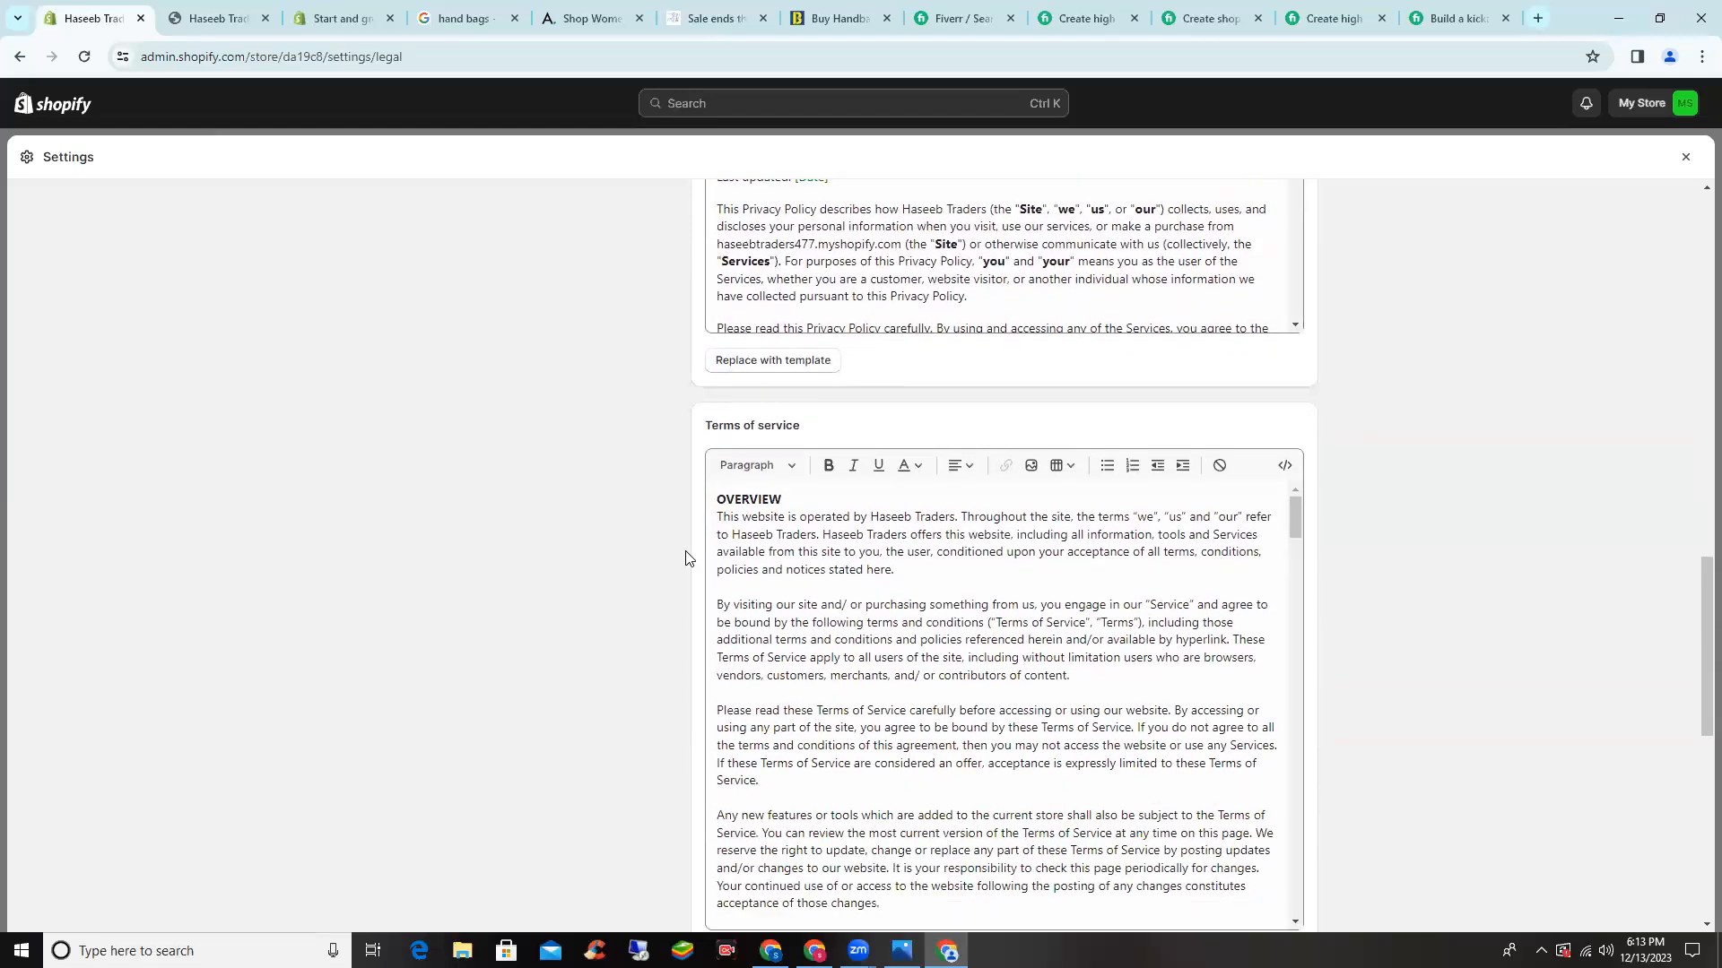
{"action": "scroll", "coordinate": [686, 558], "scroll_direction": "down", "scroll_amount": 3}
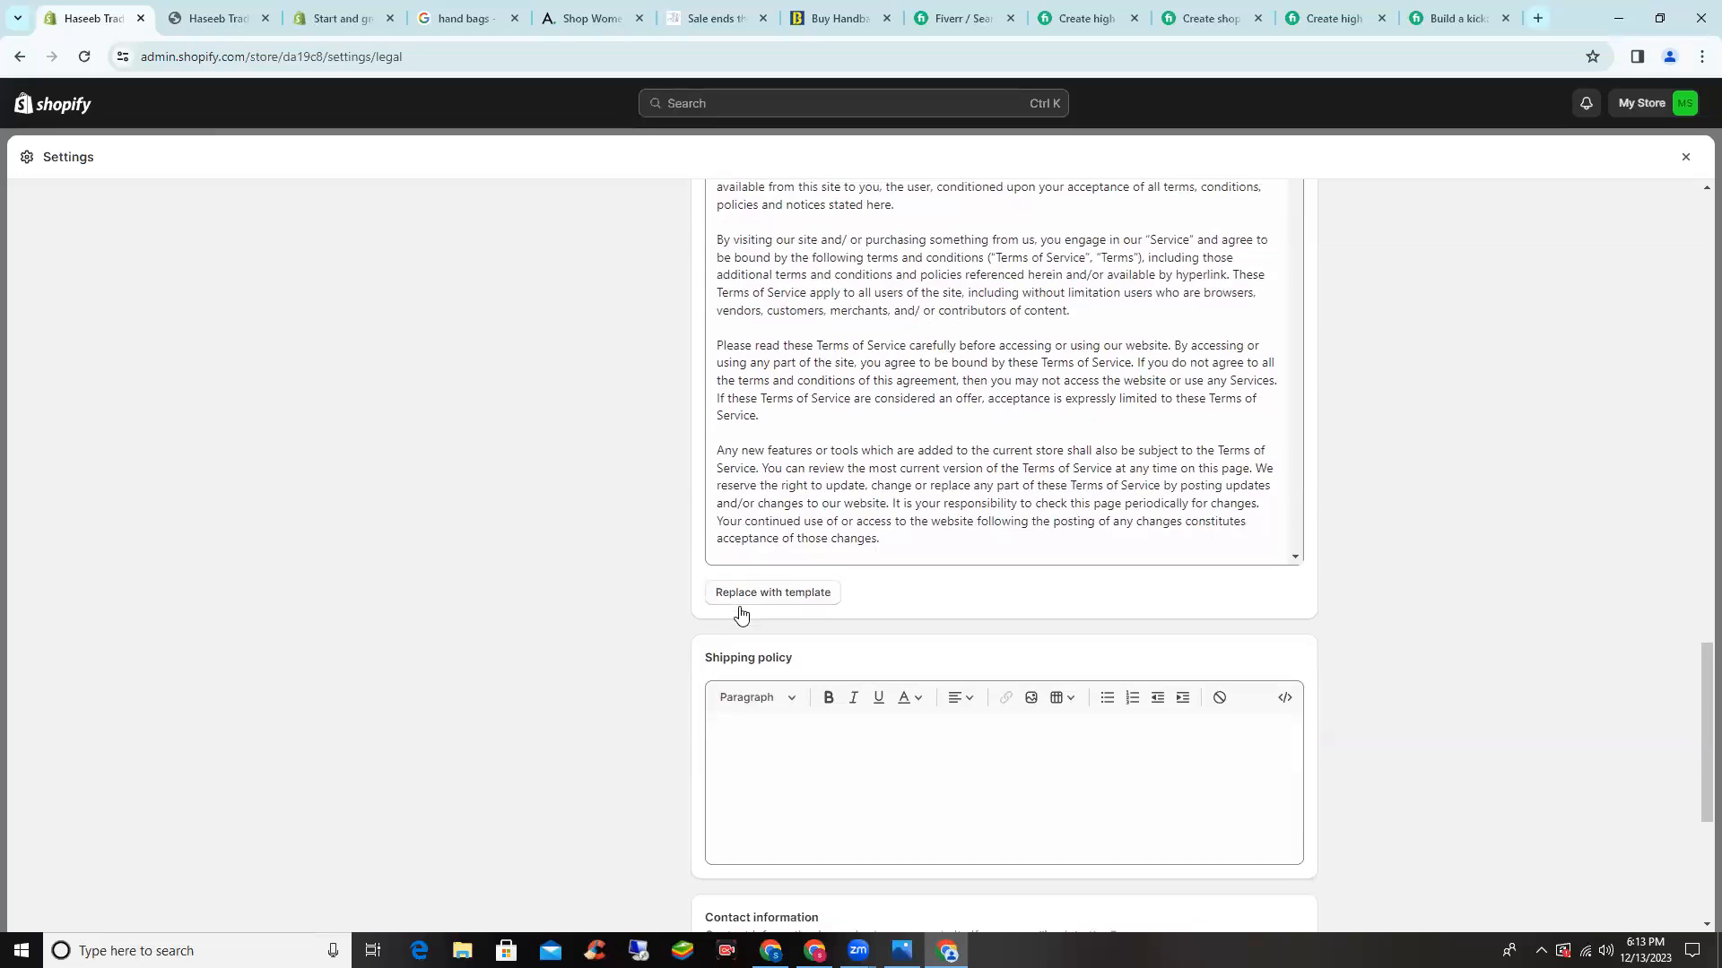
{"action": "scroll", "coordinate": [753, 583], "scroll_direction": "down", "scroll_amount": 4}
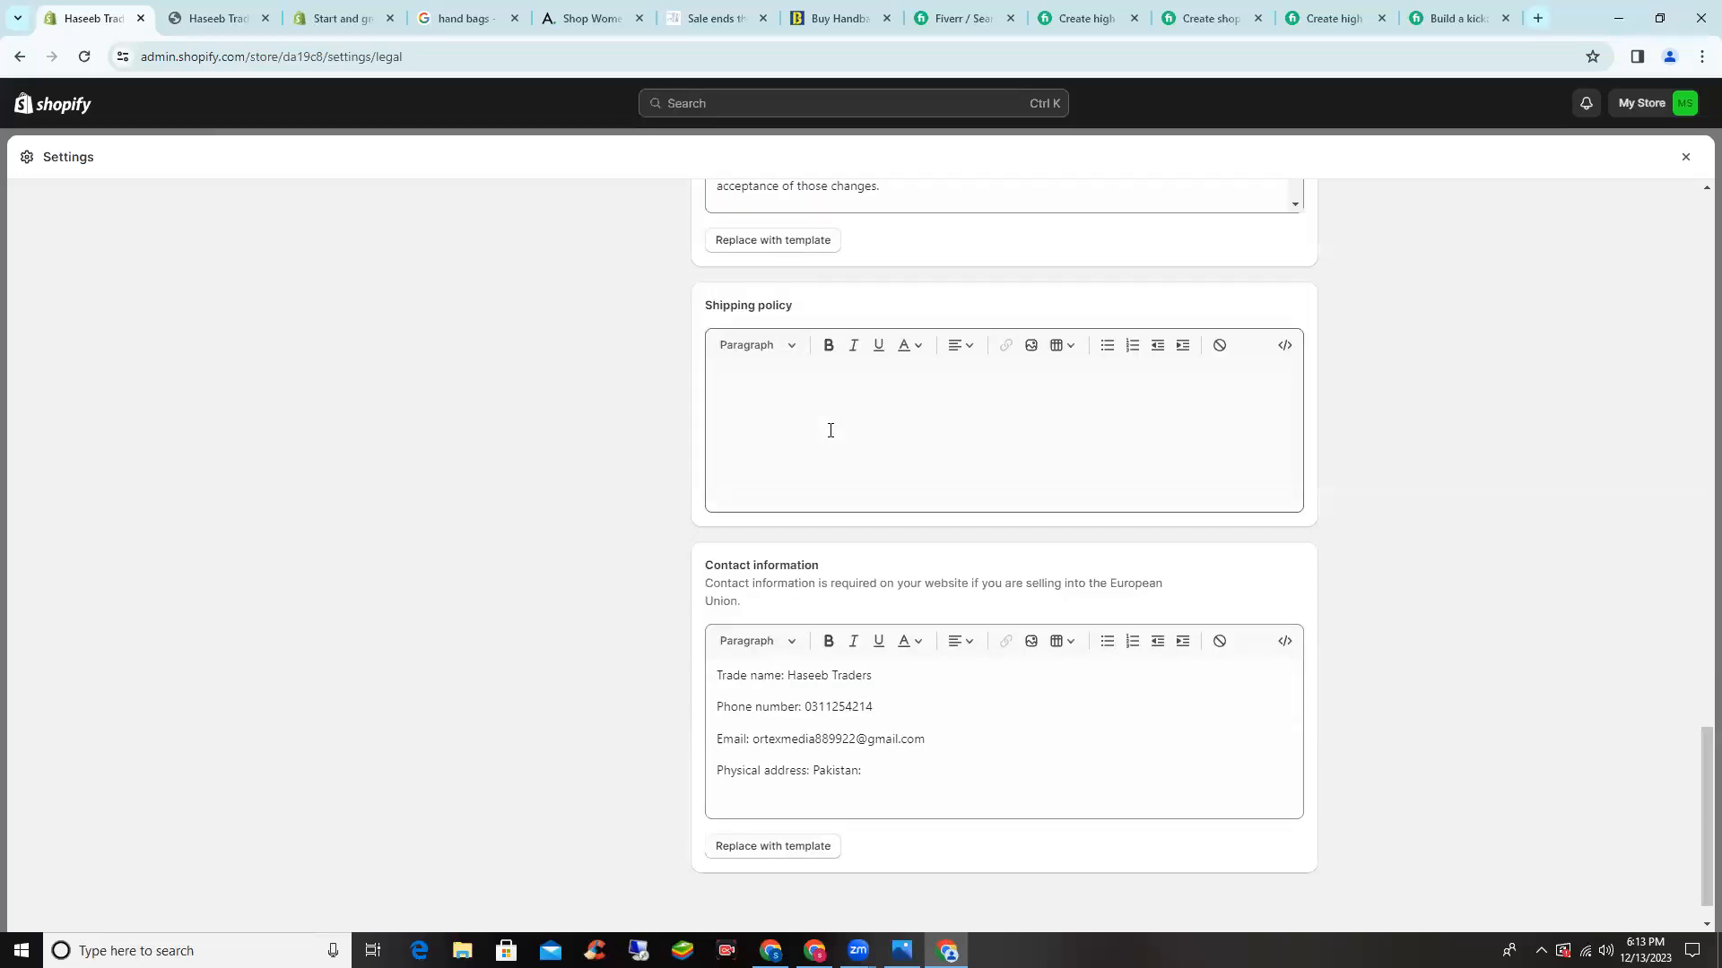
{"action": "scroll", "coordinate": [829, 428], "scroll_direction": "down", "scroll_amount": 1}
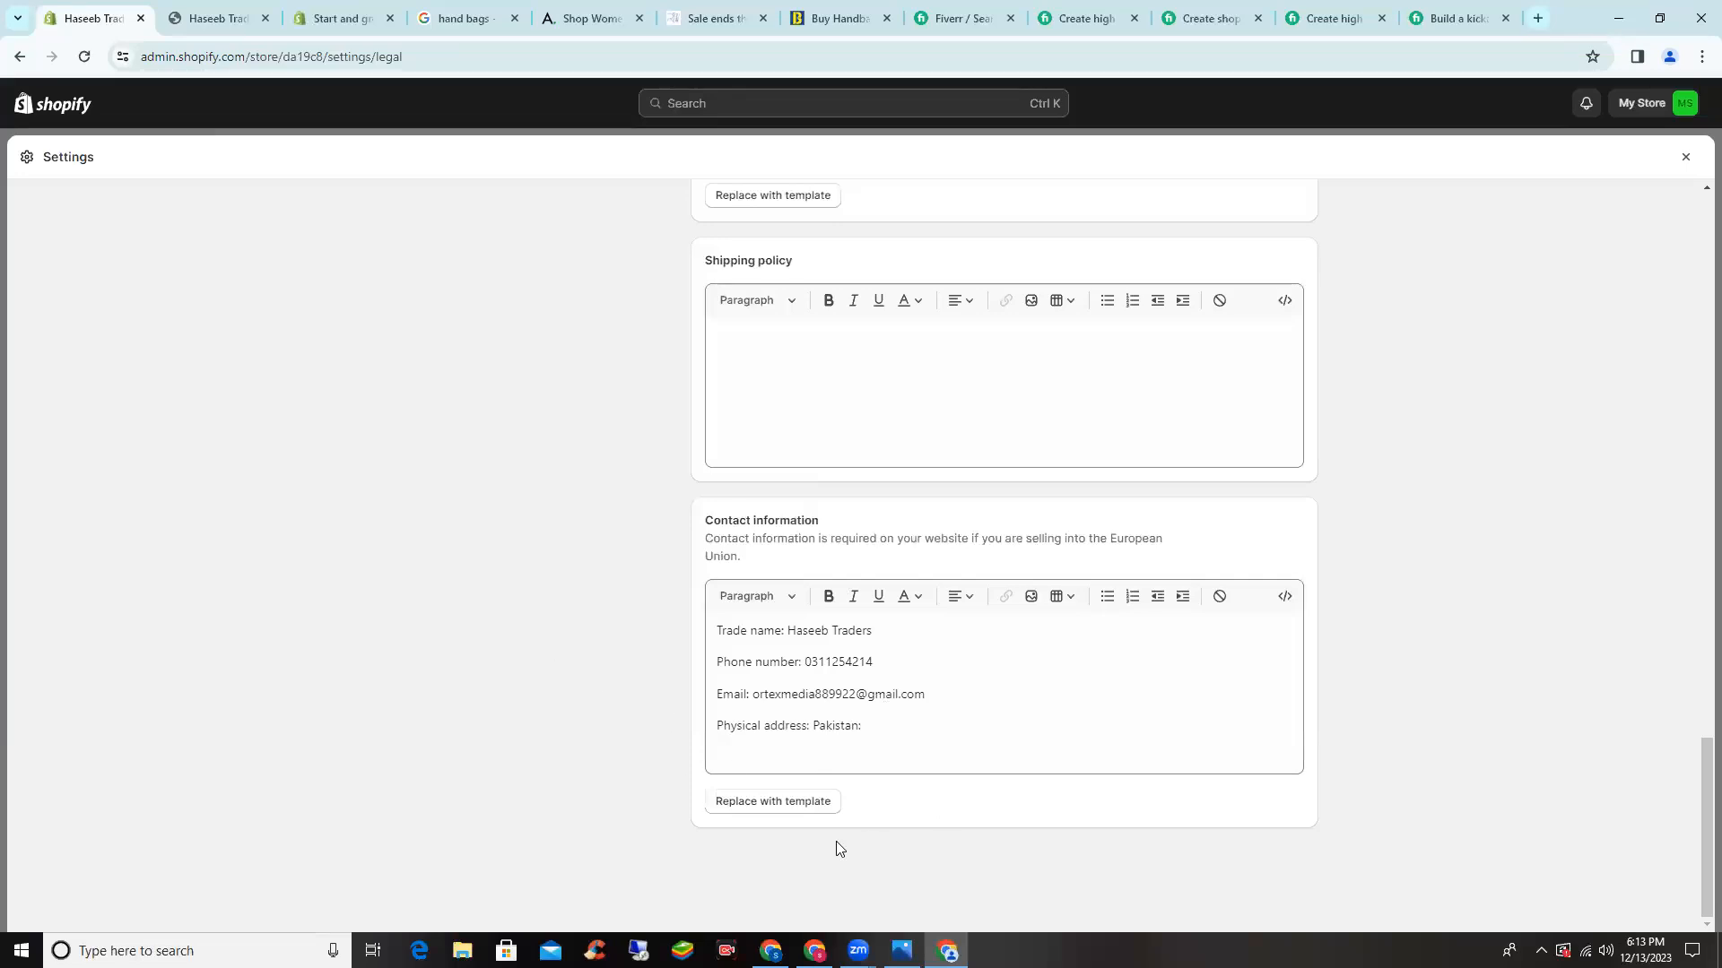
{"action": "scroll", "coordinate": [819, 717], "scroll_direction": "up", "scroll_amount": 15}
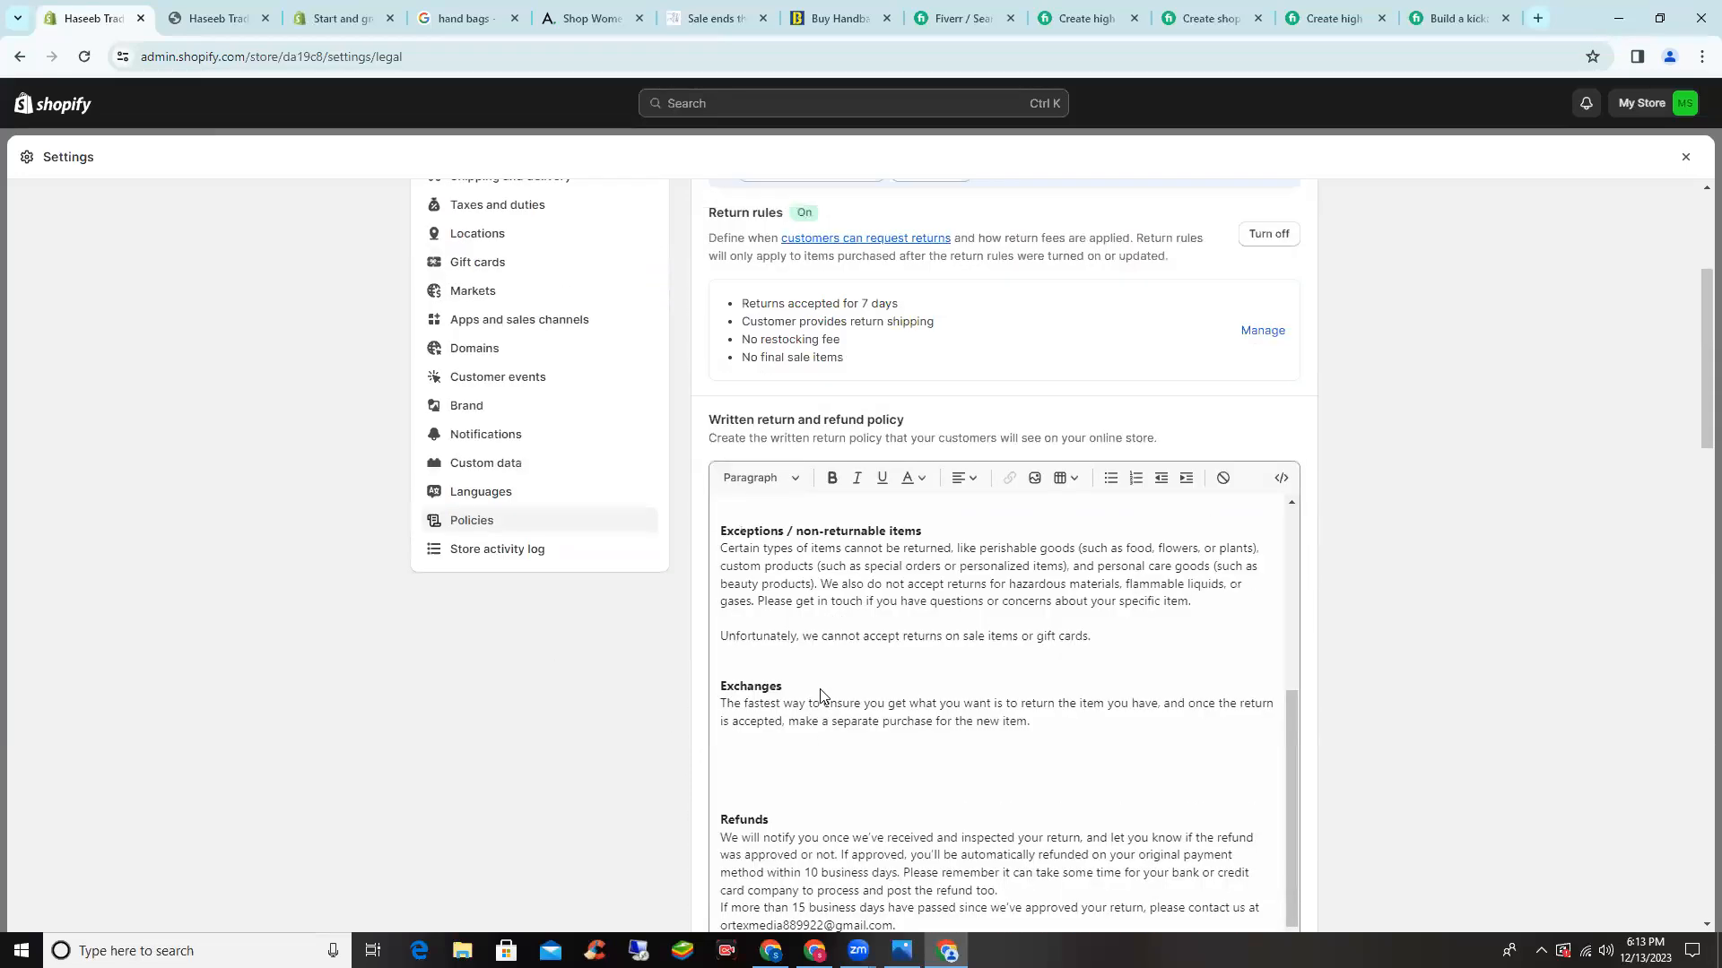
{"action": "scroll", "coordinate": [819, 694], "scroll_direction": "up", "scroll_amount": 4}
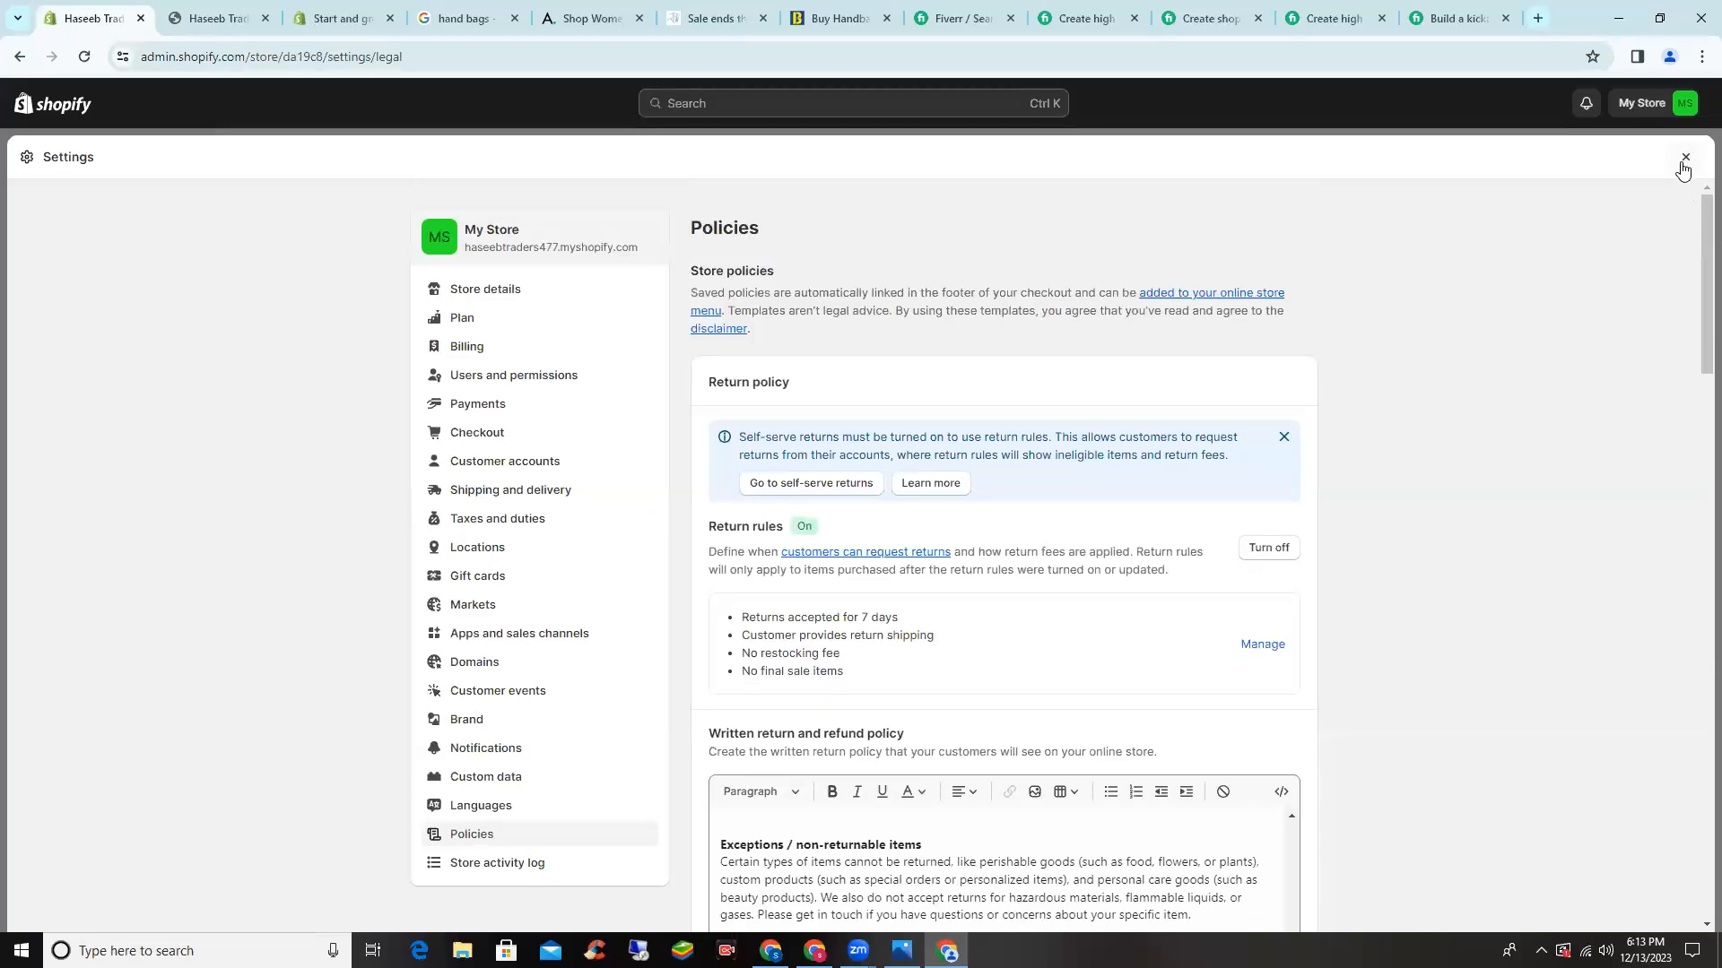
- Close Settings and browse the Online Store Themes page with Dawn, Colorblock and Origin
{"action": "left_click", "coordinate": [1683, 165]}
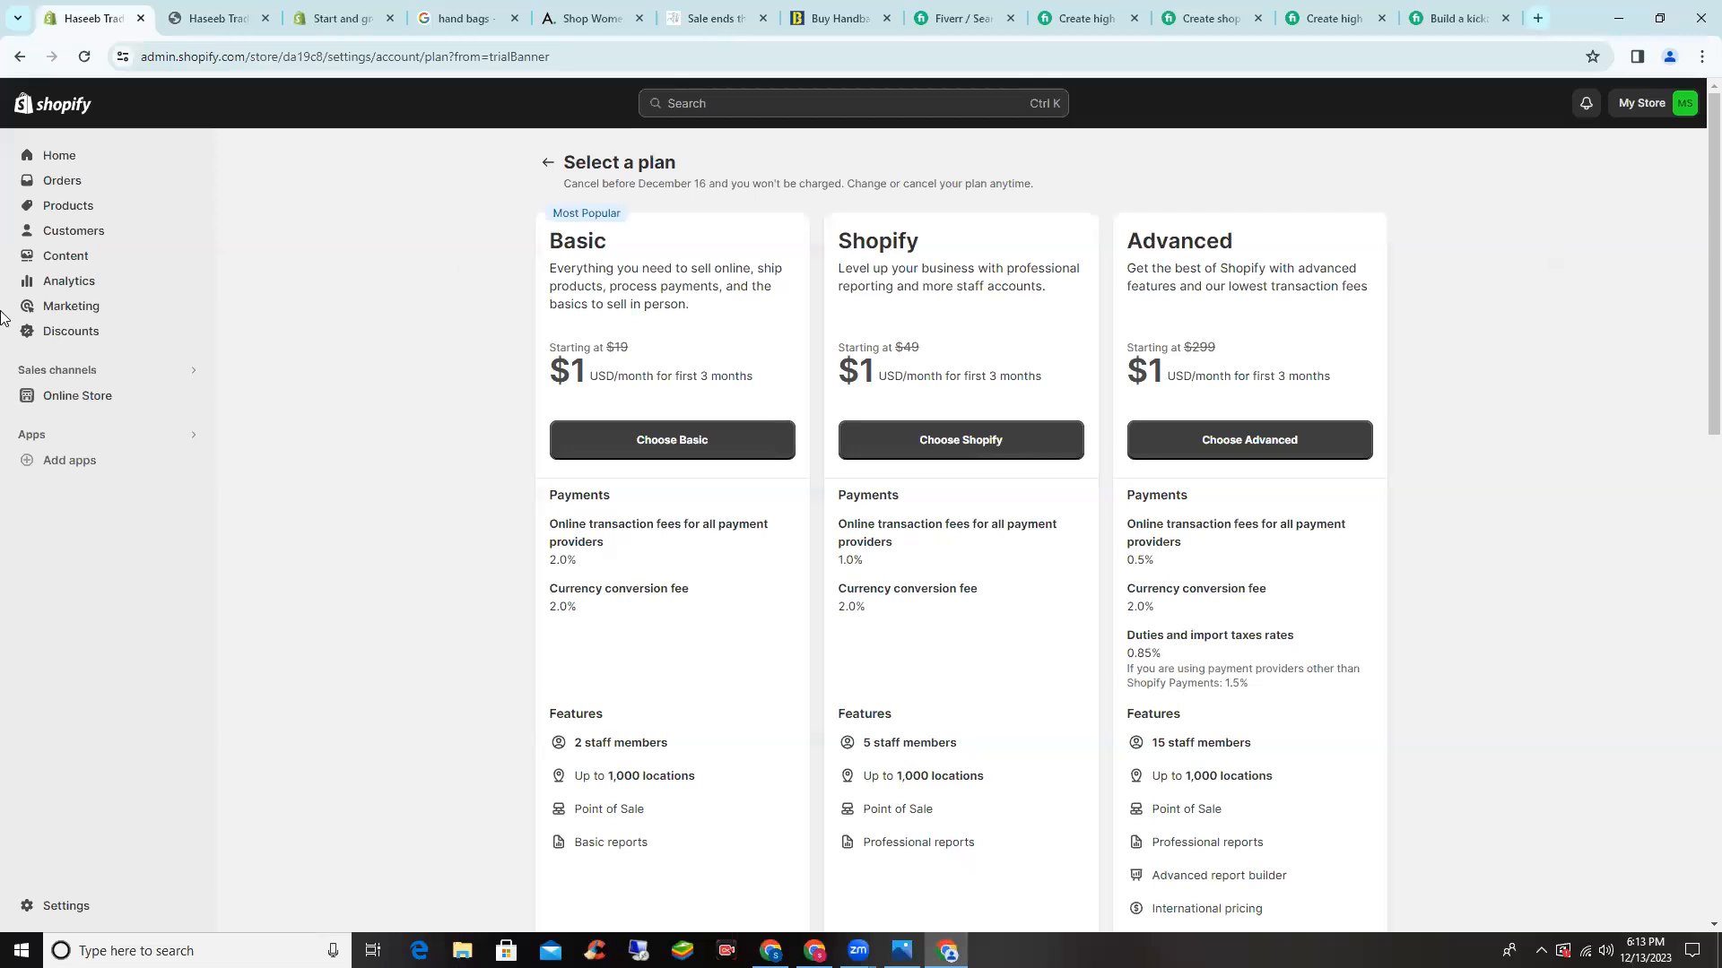
{"action": "left_click", "coordinate": [79, 396]}
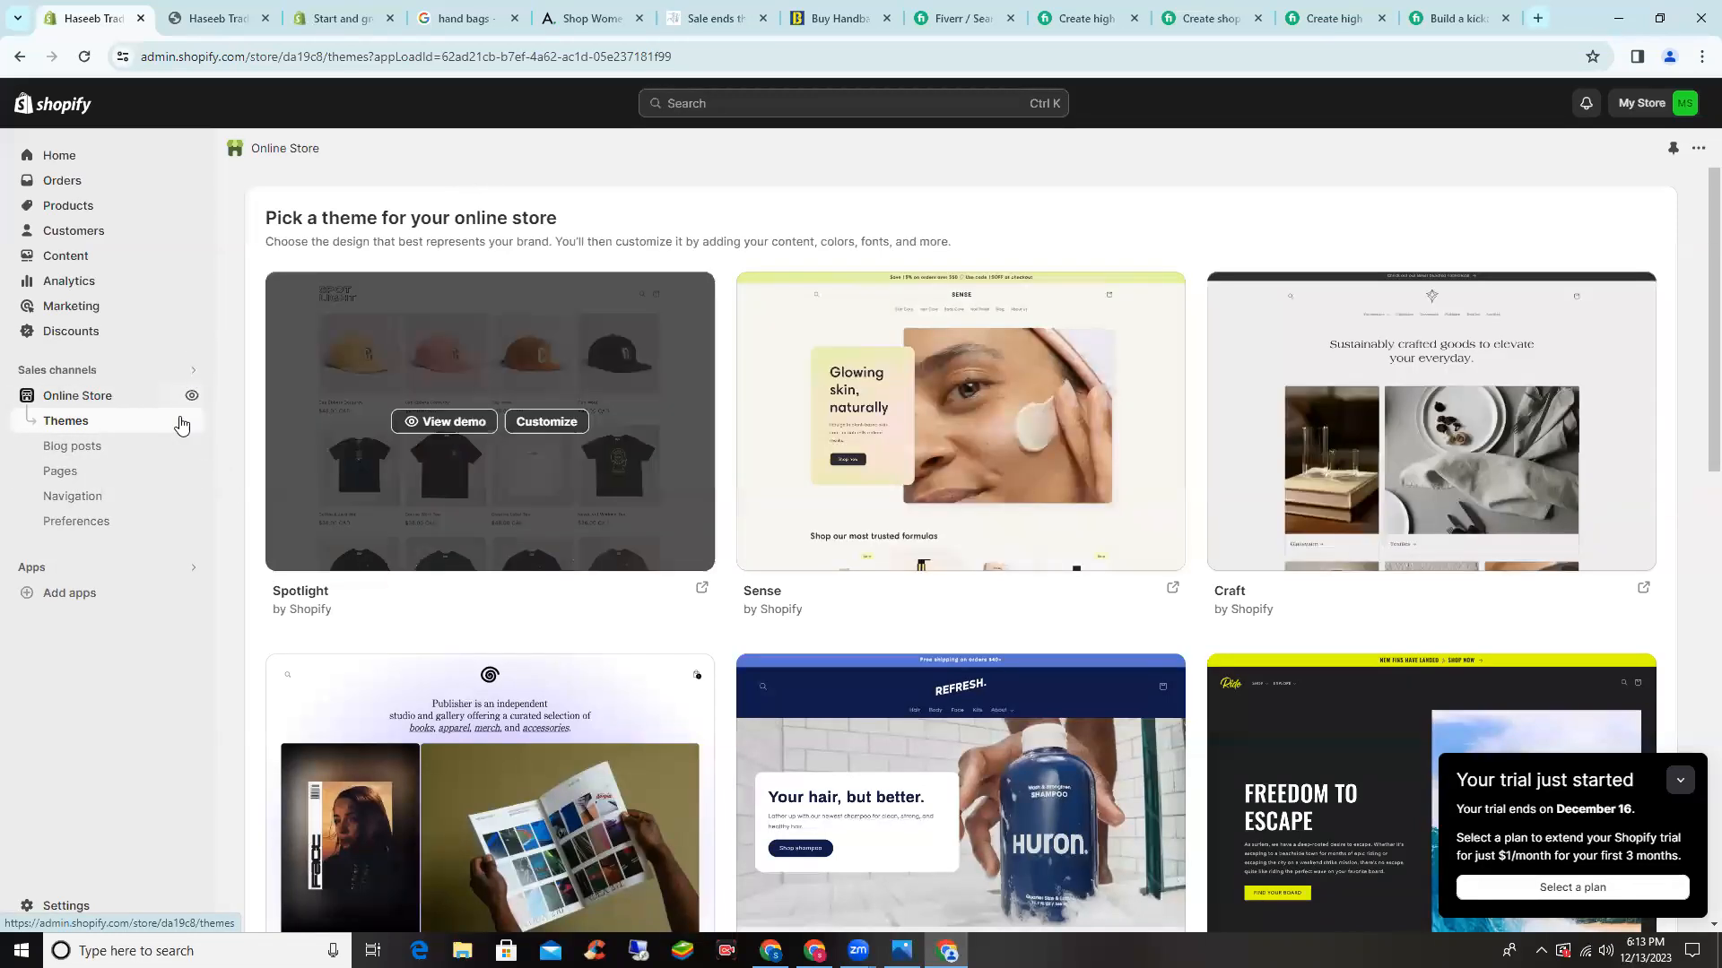
{"action": "scroll", "coordinate": [300, 525], "scroll_direction": "down", "scroll_amount": 3}
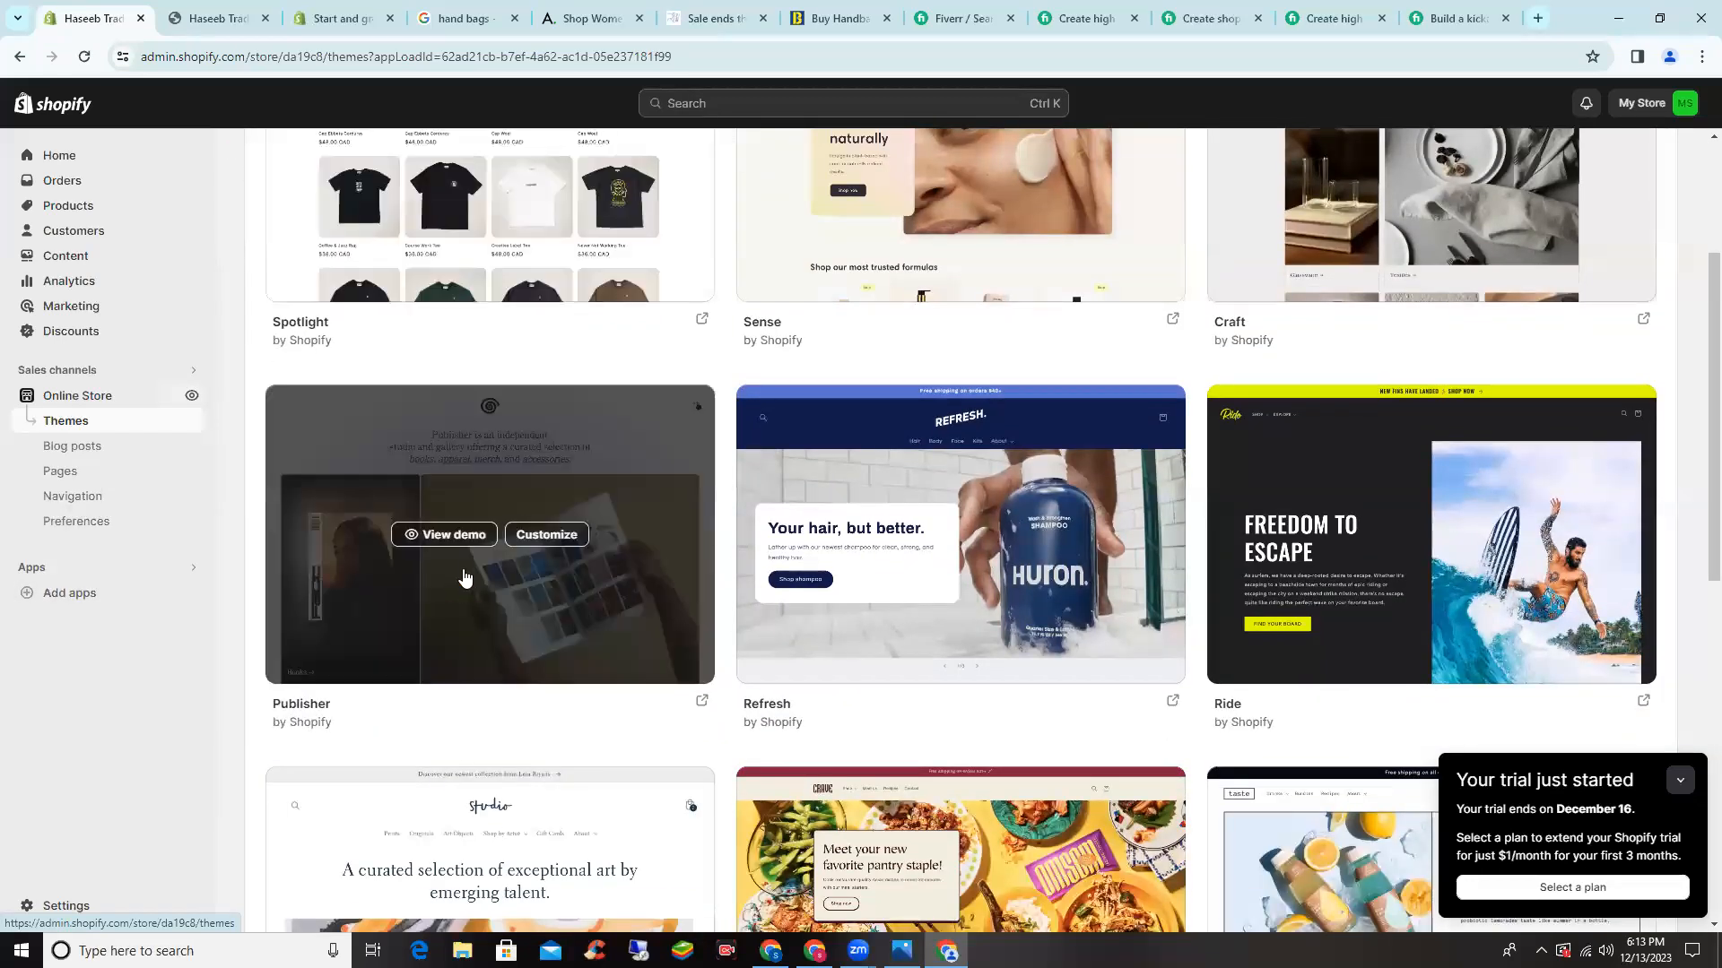
{"action": "scroll", "coordinate": [431, 573], "scroll_direction": "up", "scroll_amount": 2}
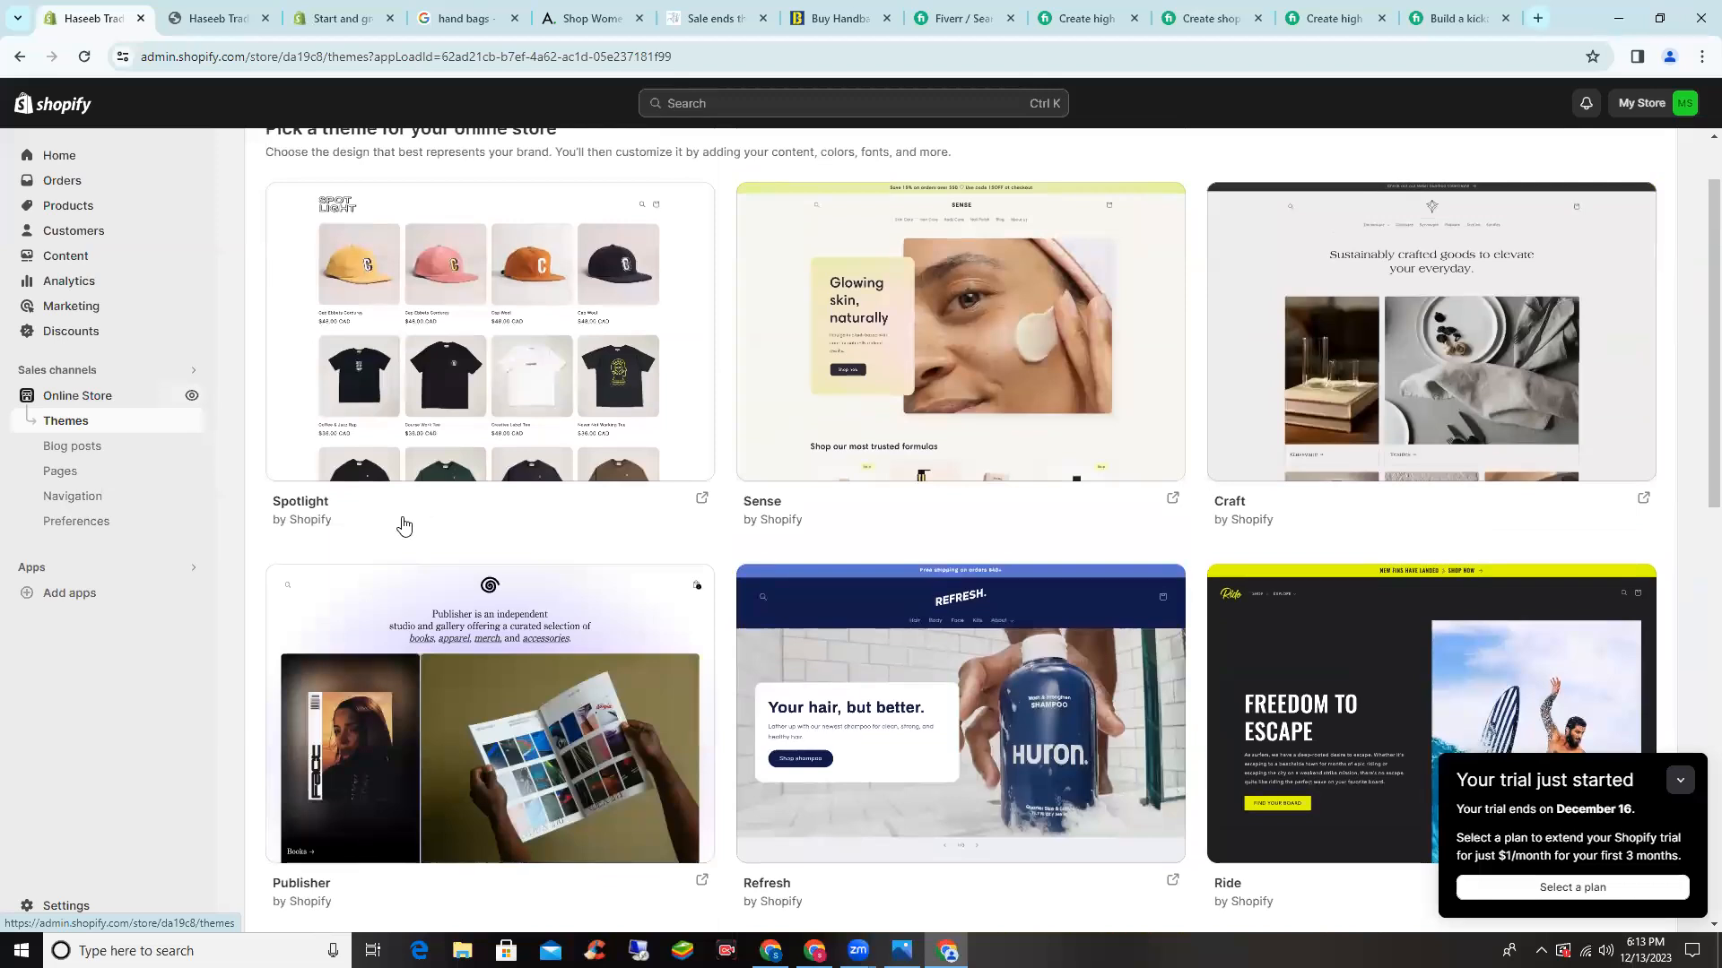
{"action": "scroll", "coordinate": [408, 520], "scroll_direction": "down", "scroll_amount": 5}
{"action": "scroll", "coordinate": [406, 525], "scroll_direction": "down", "scroll_amount": 4}
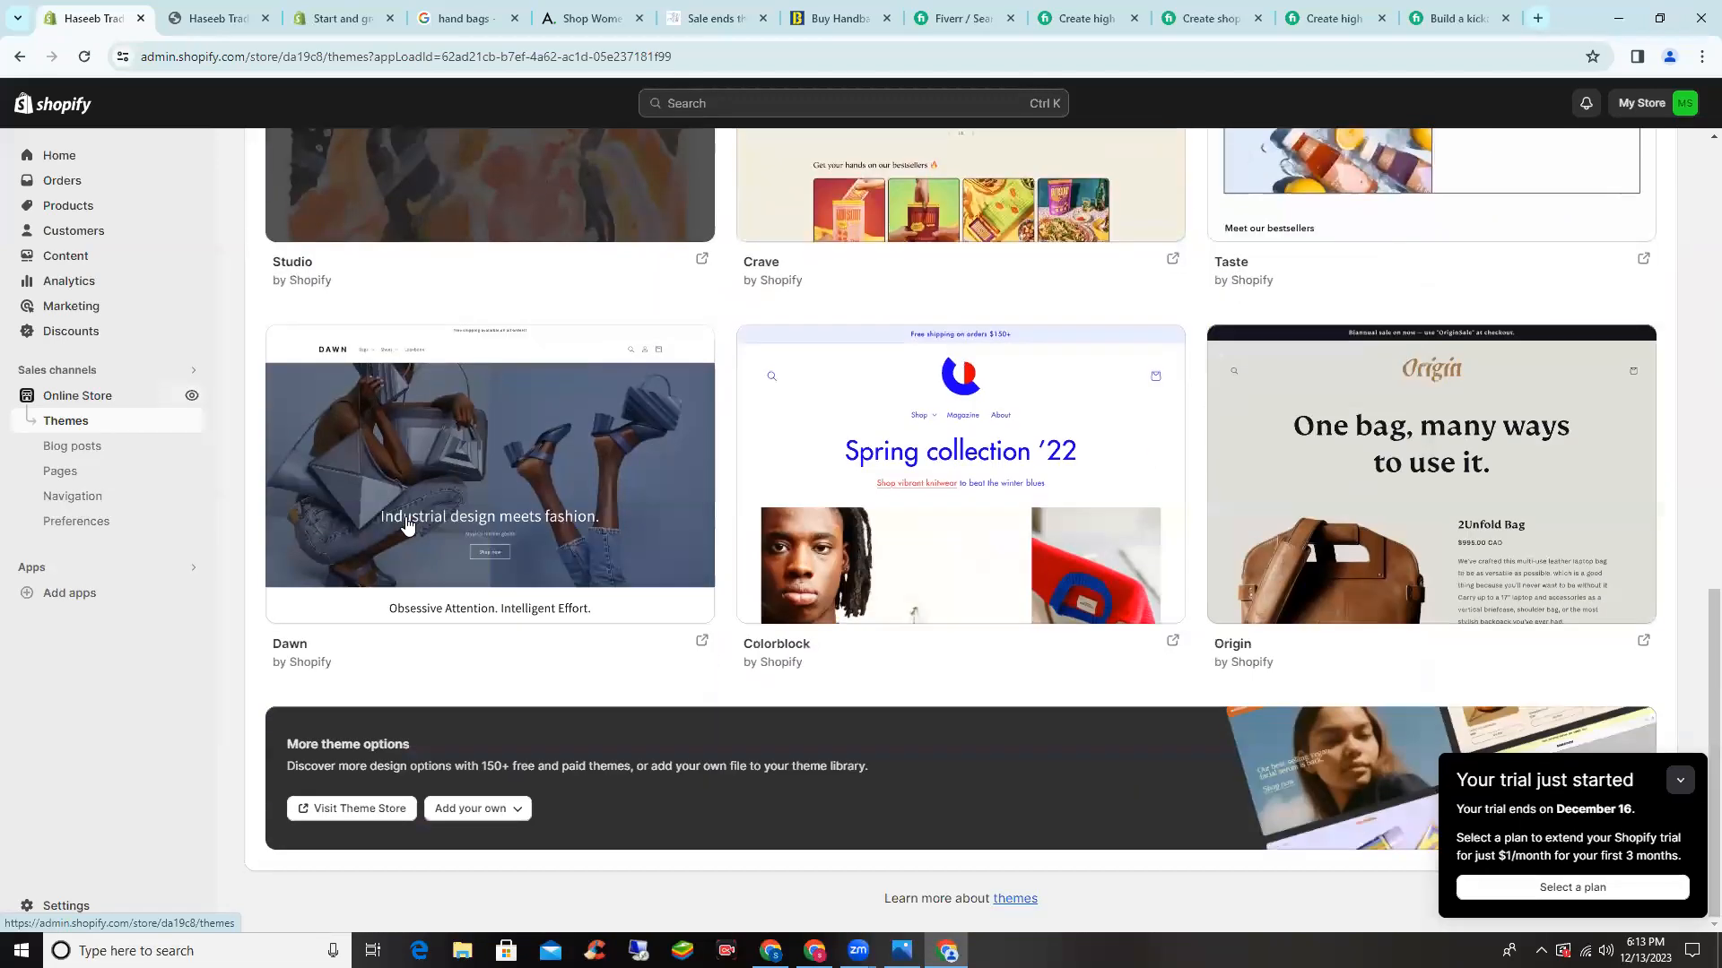
{"action": "scroll", "coordinate": [73, 405], "scroll_direction": "up", "scroll_amount": 9}
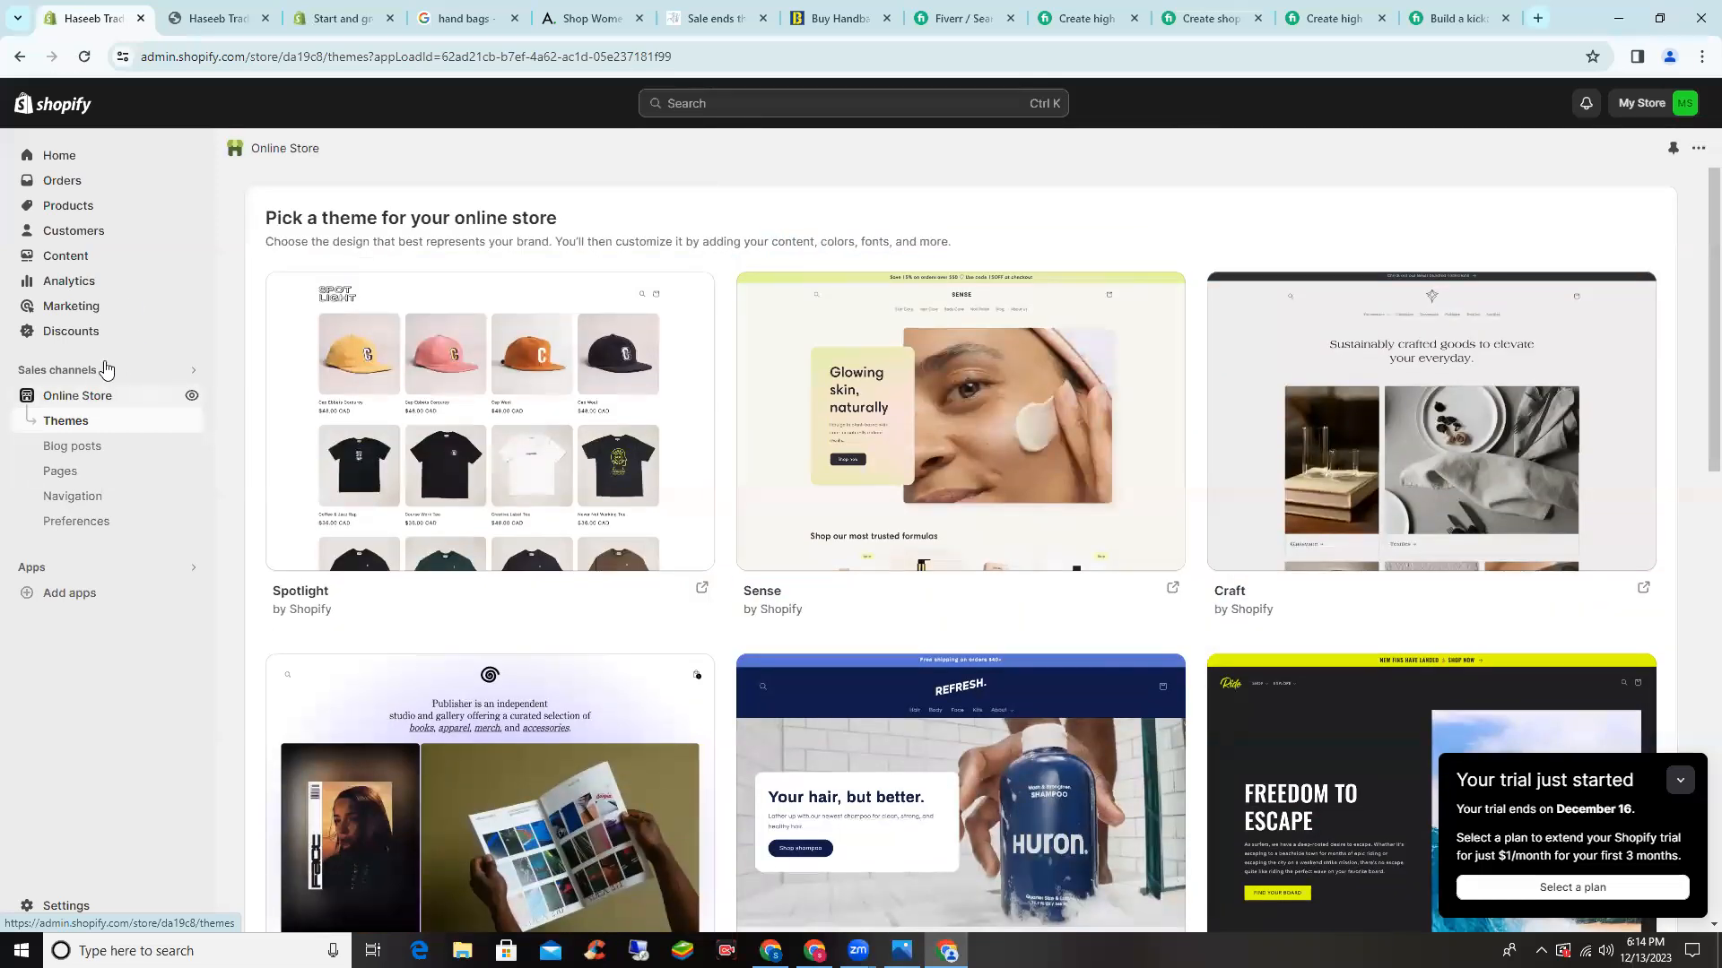
- Return to Themes from Home and scroll down to More theme options
{"action": "left_click", "coordinate": [93, 159]}
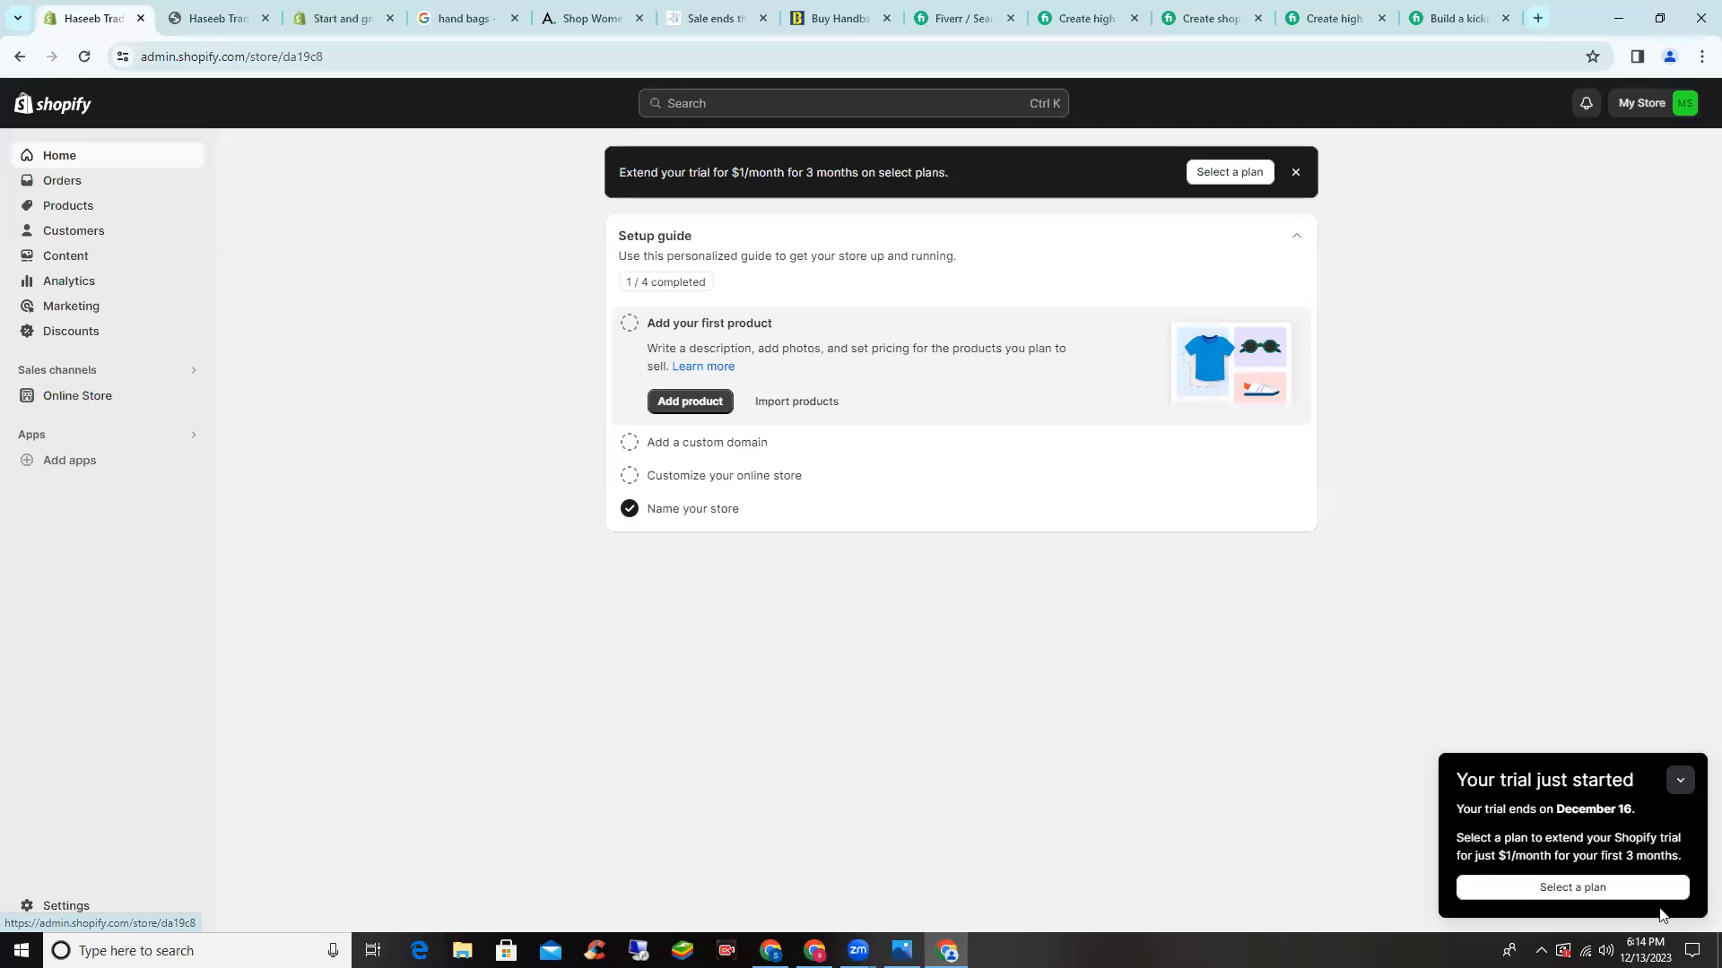
{"action": "left_click", "coordinate": [72, 395]}
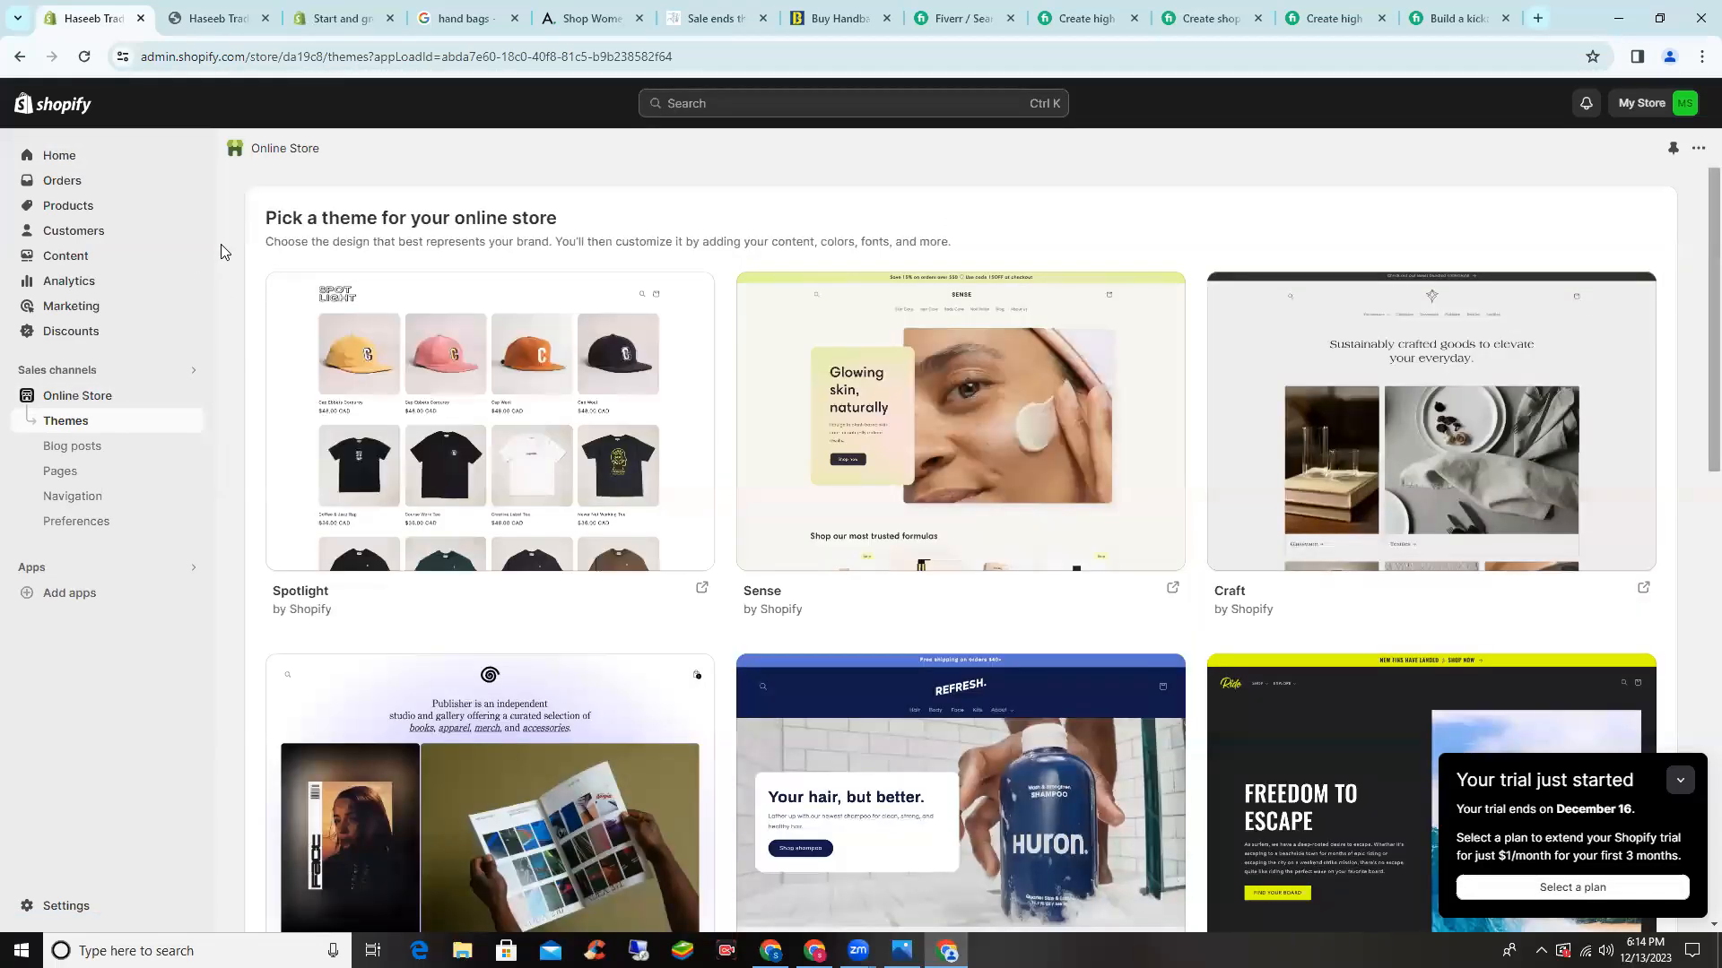
{"action": "left_click", "coordinate": [1699, 150]}
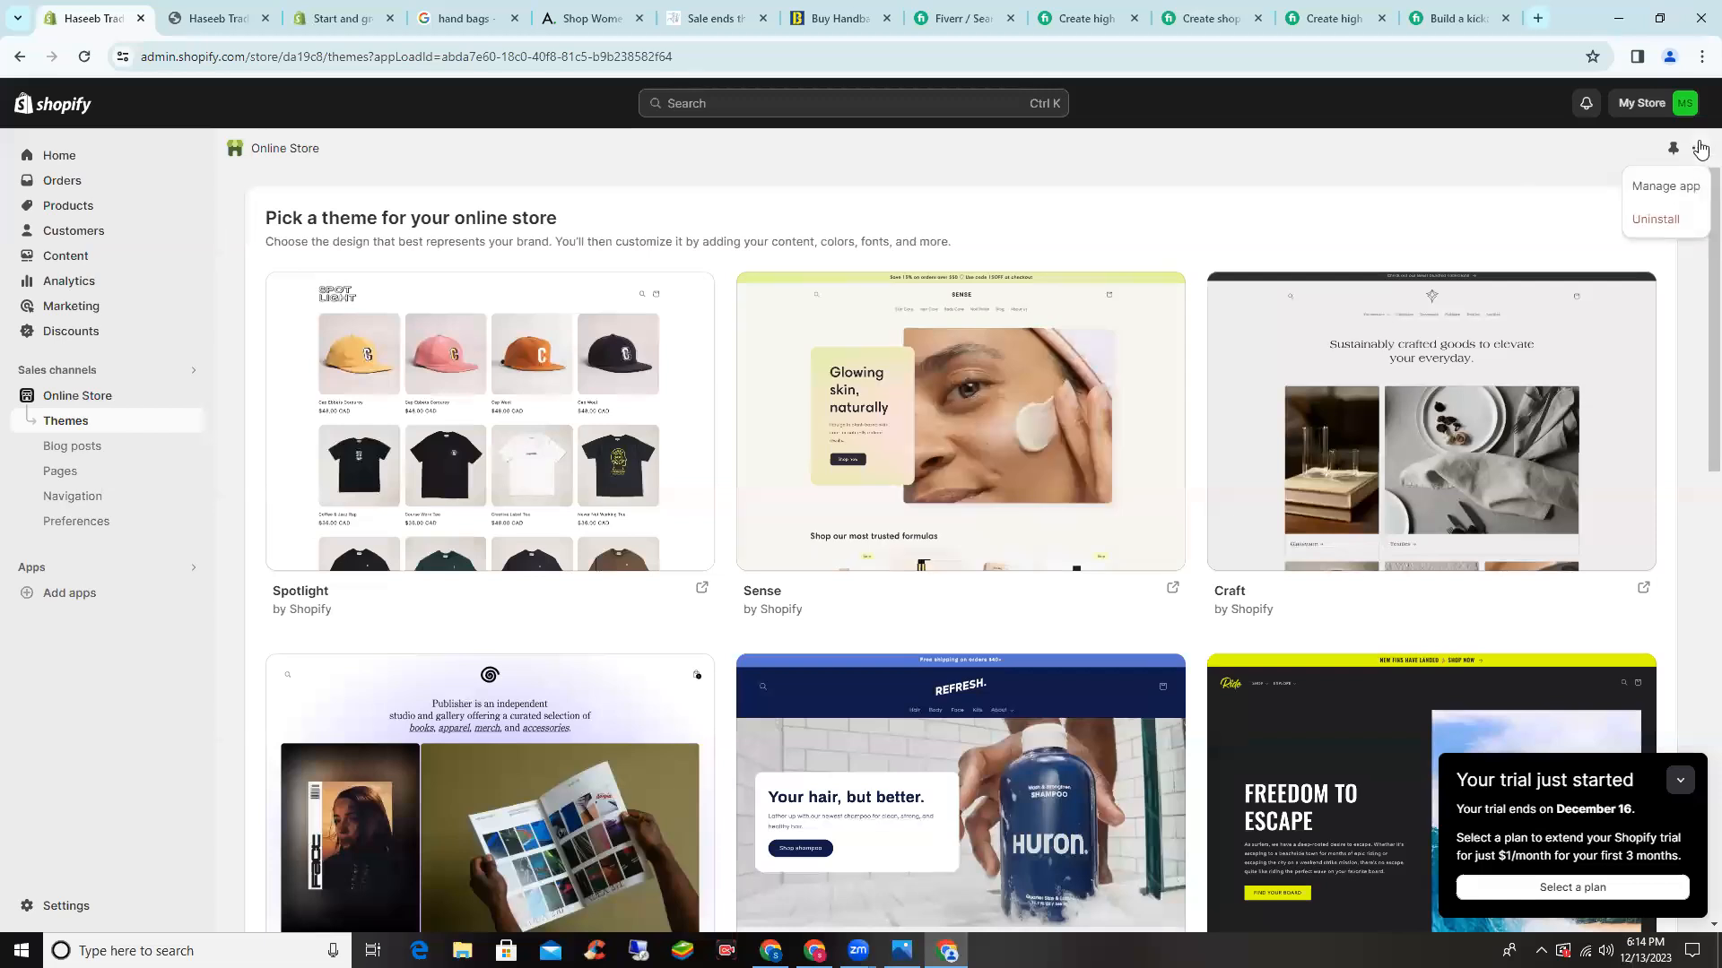
{"action": "left_click", "coordinate": [1698, 150]}
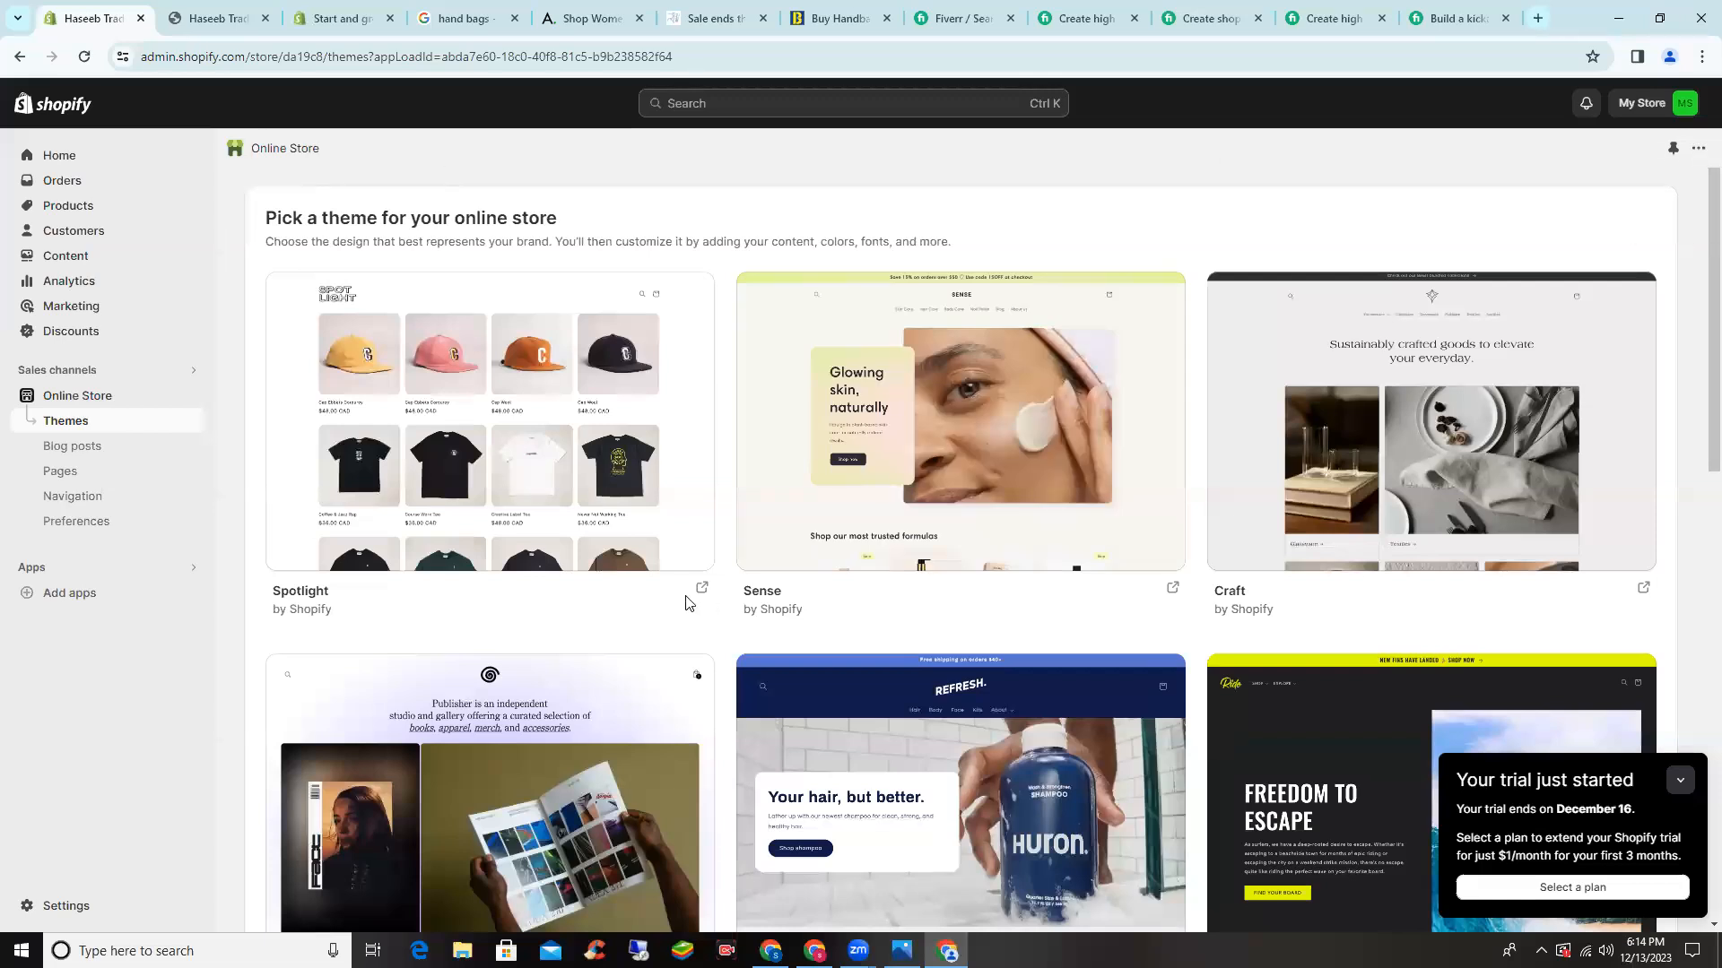
{"action": "scroll", "coordinate": [525, 572], "scroll_direction": "down", "scroll_amount": 1}
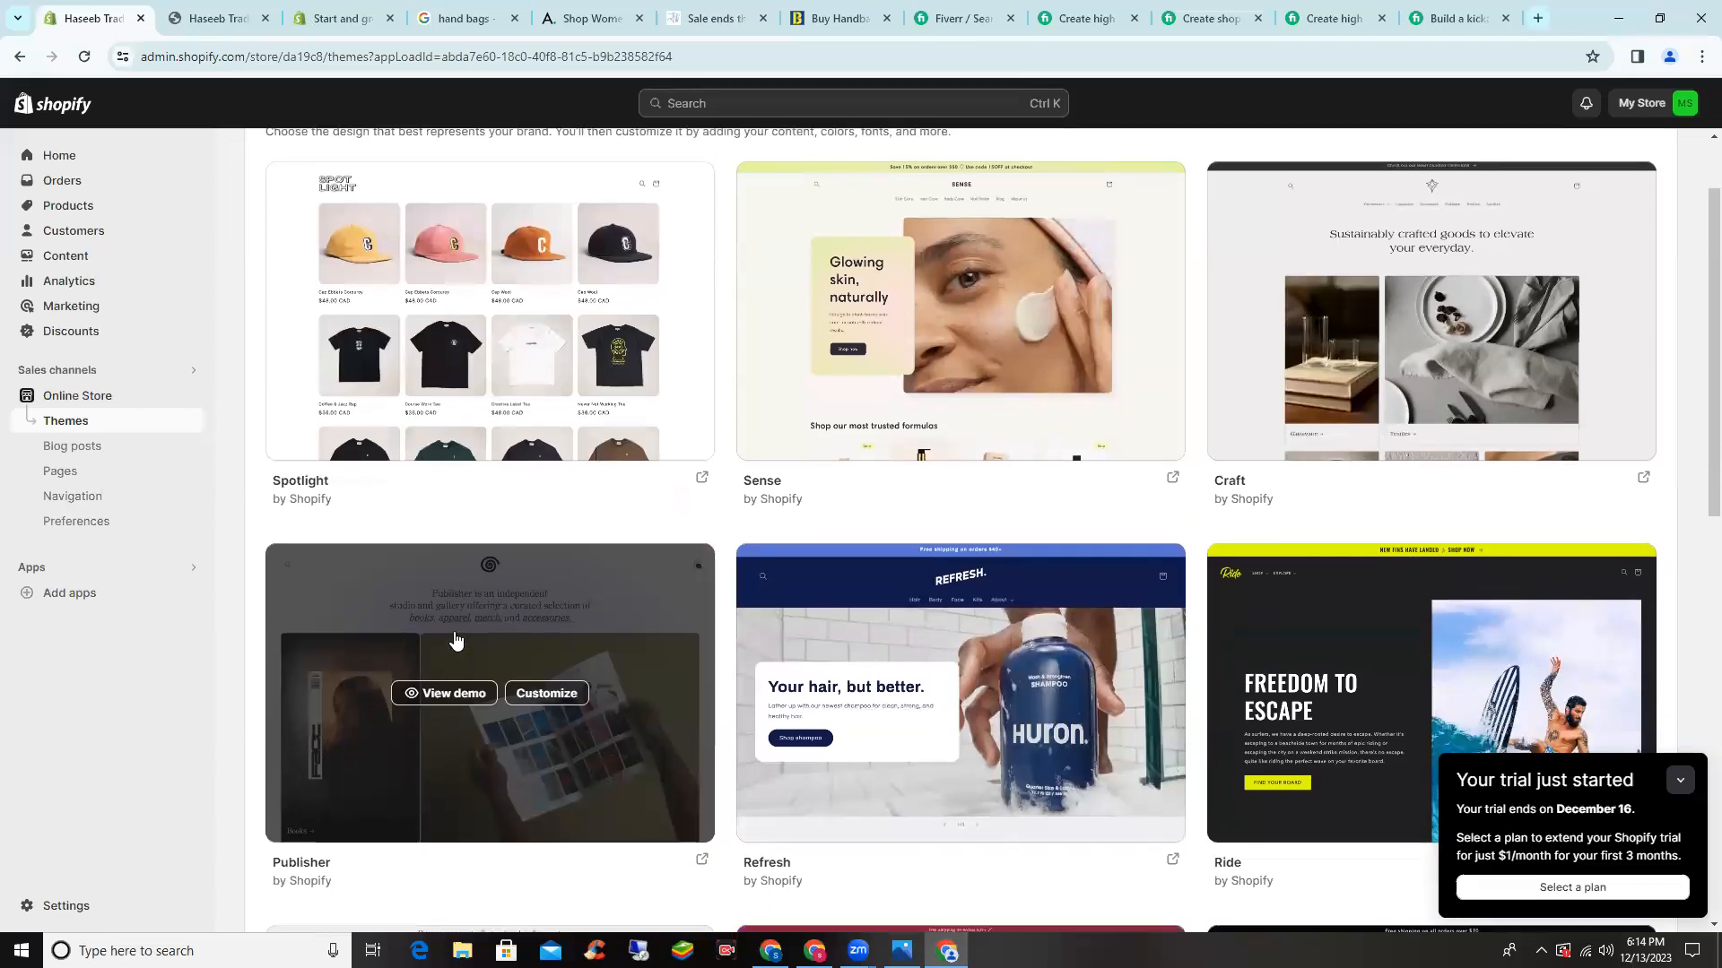
{"action": "scroll", "coordinate": [388, 640], "scroll_direction": "down", "scroll_amount": 2}
{"action": "scroll", "coordinate": [388, 640], "scroll_direction": "down", "scroll_amount": 4}
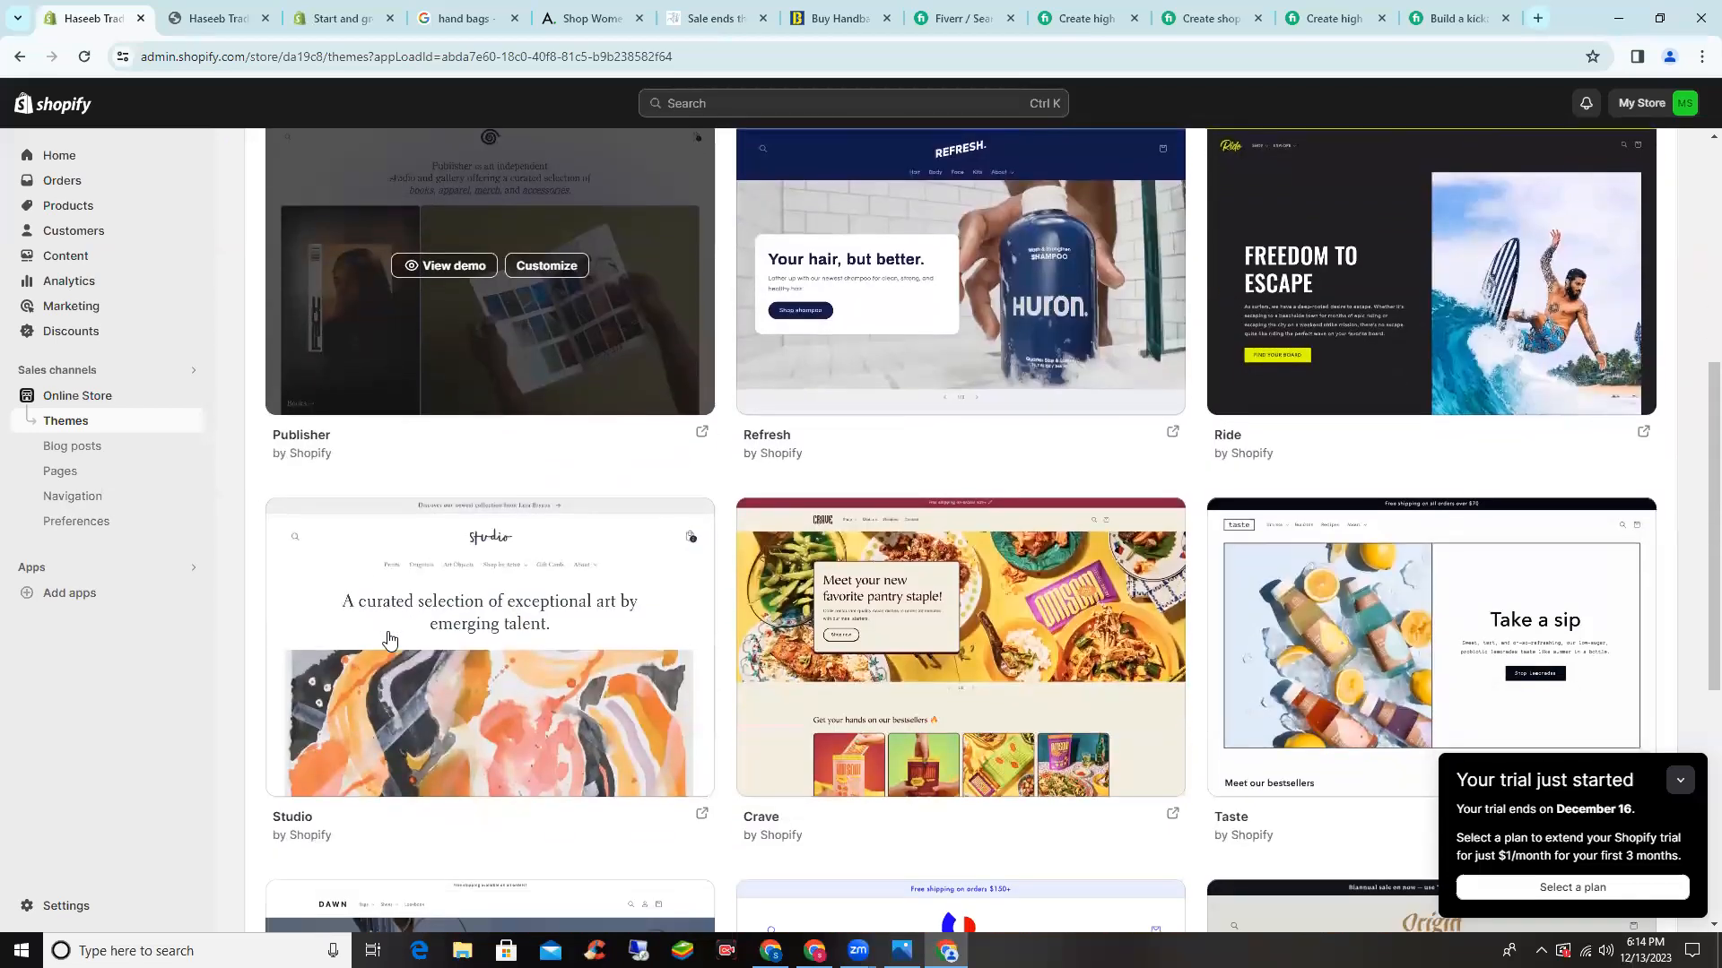
{"action": "scroll", "coordinate": [523, 823], "scroll_direction": "down", "scroll_amount": 5}
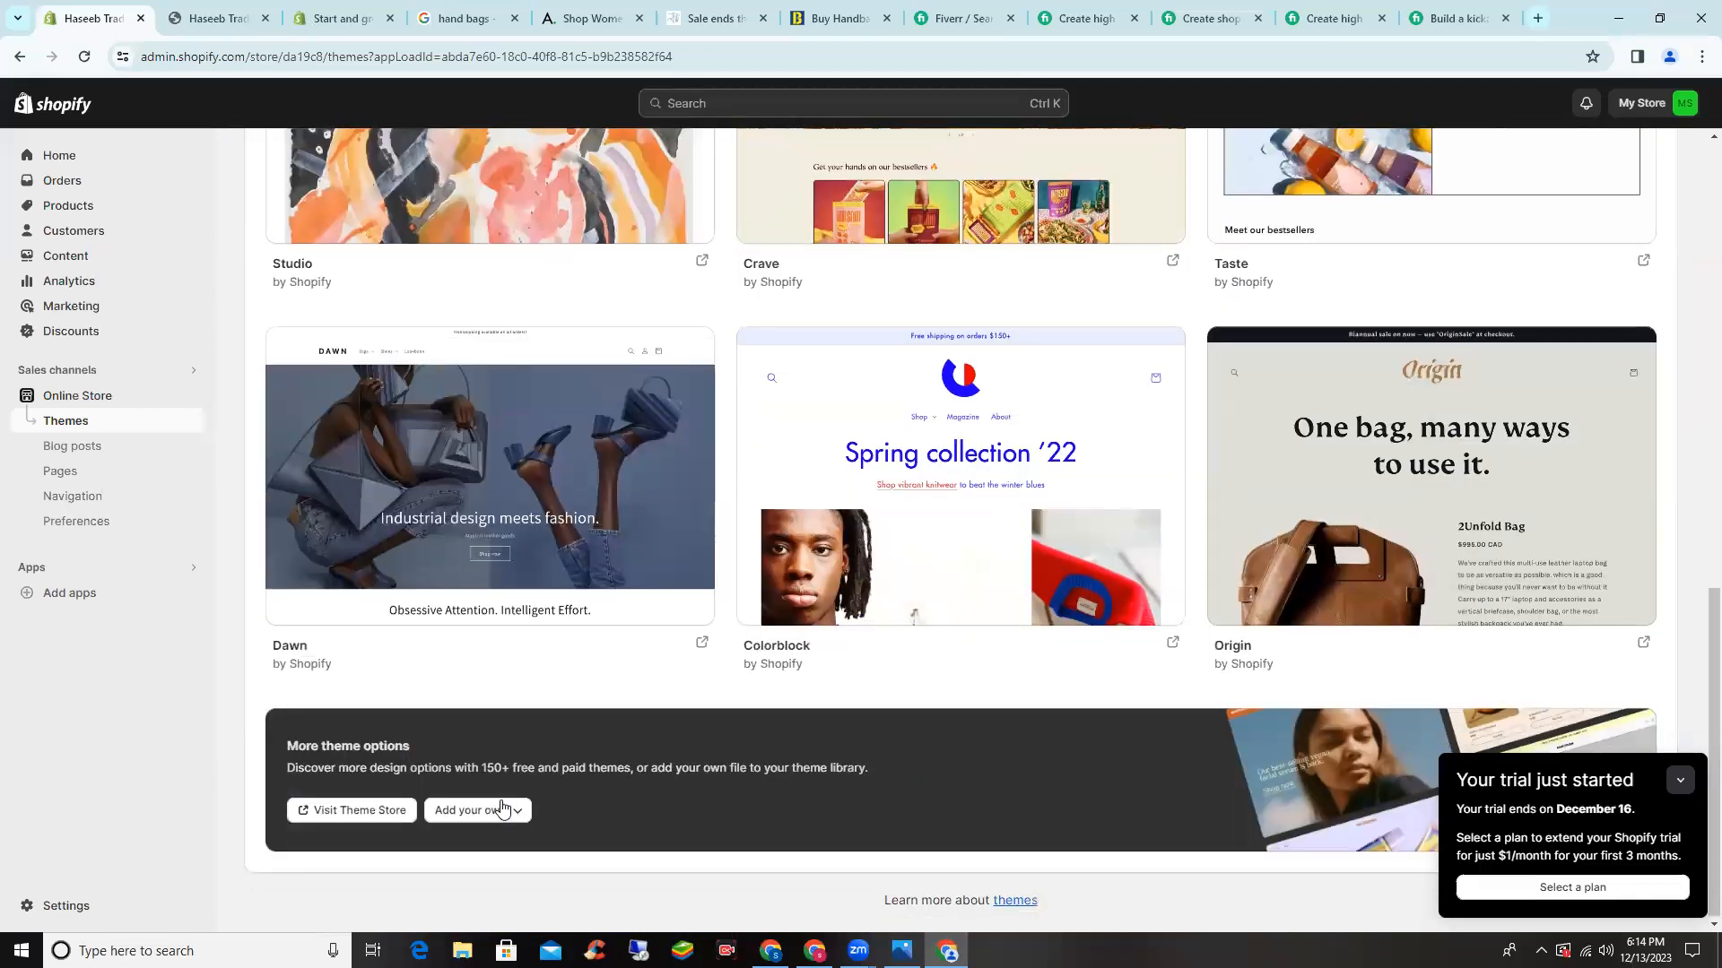
- Upload the 35.67 MB theme file 'wokieeshopify-231 (1) (1).zip' from Downloads via Add your own > Upload zip file
{"action": "left_click", "coordinate": [502, 817]}
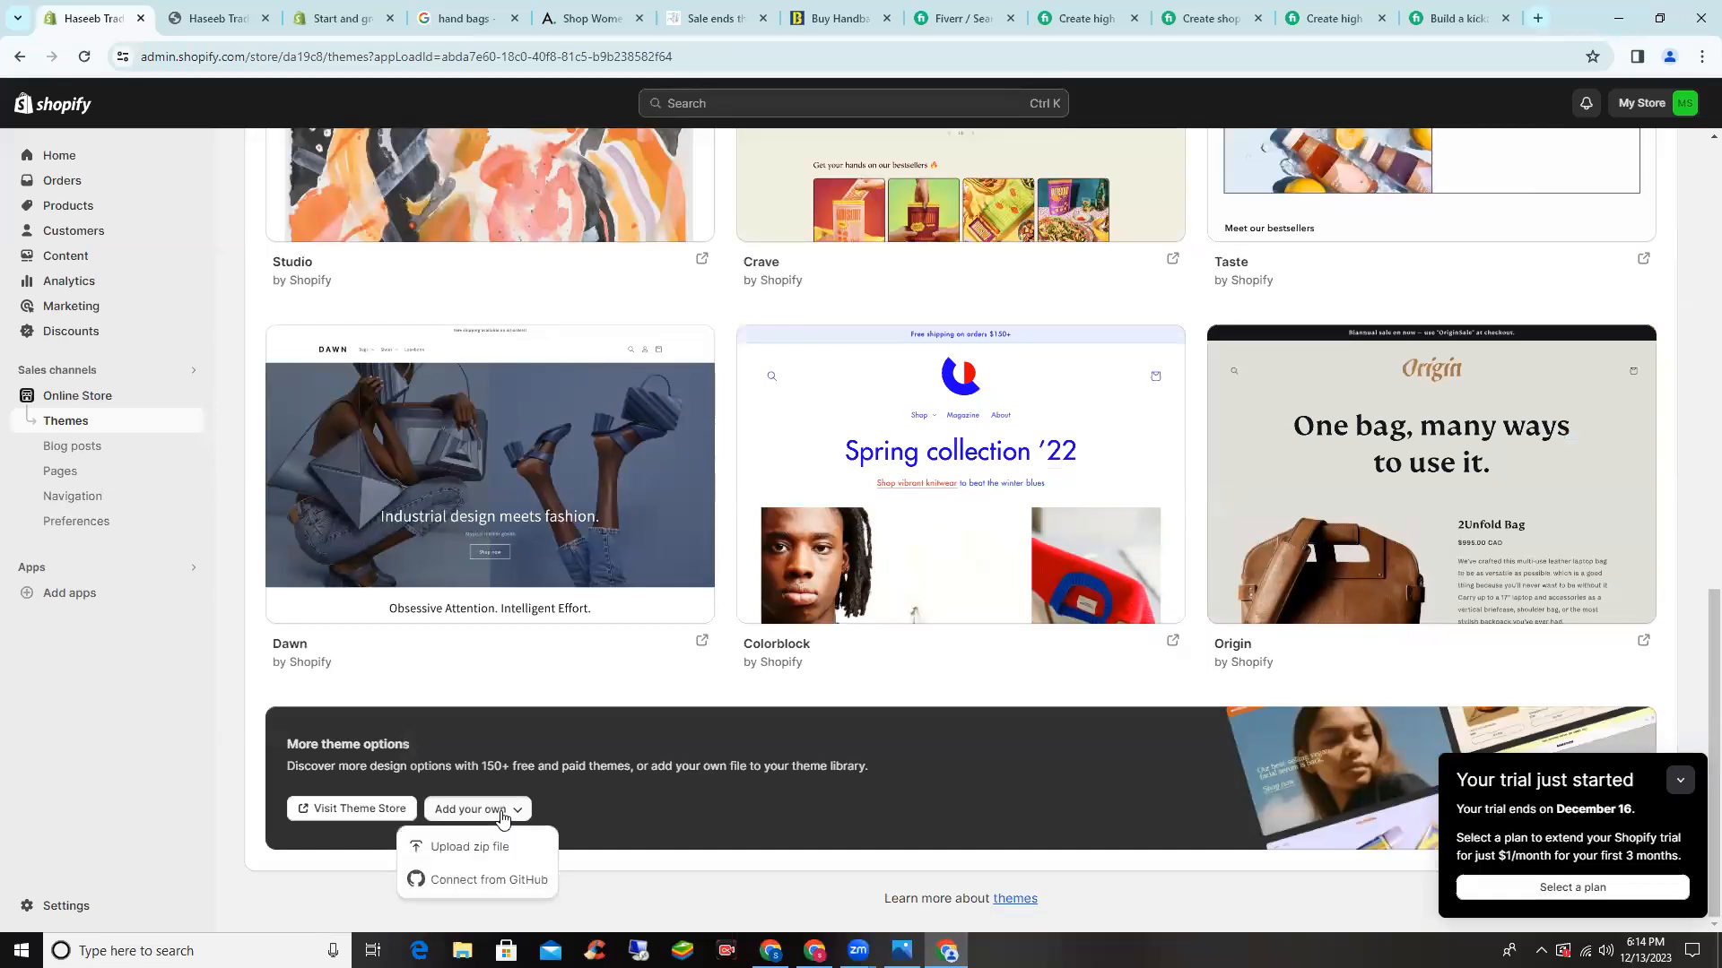
{"action": "left_click", "coordinate": [517, 848]}
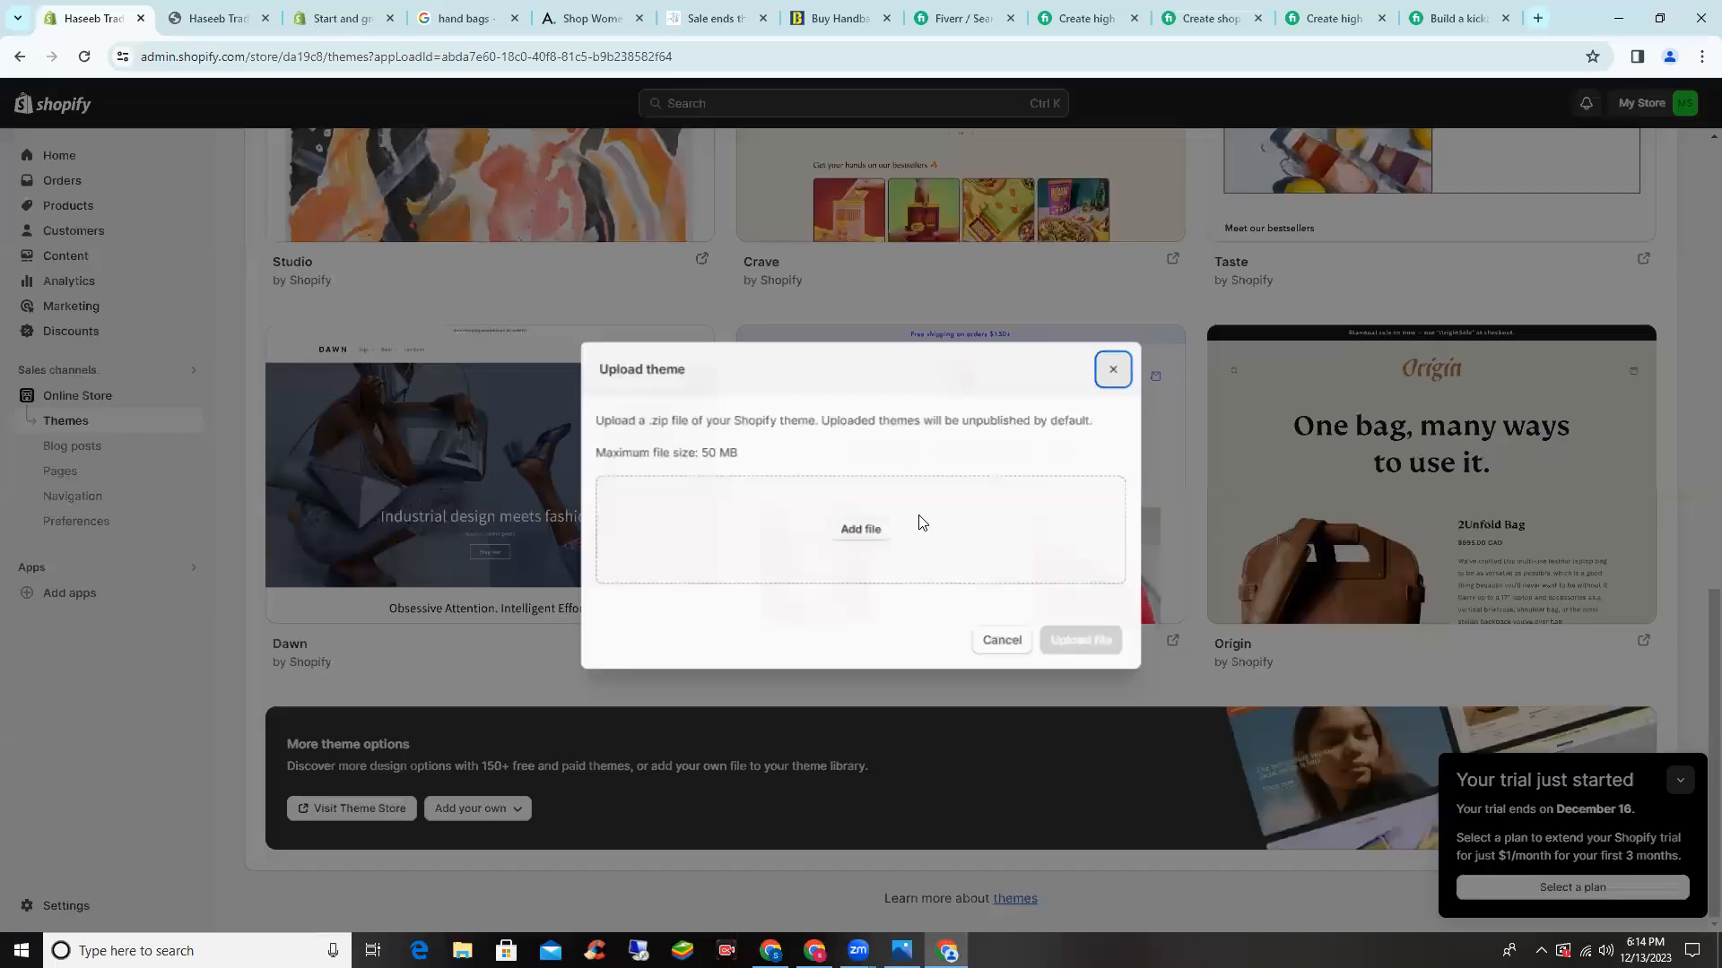
{"action": "left_click", "coordinate": [915, 523]}
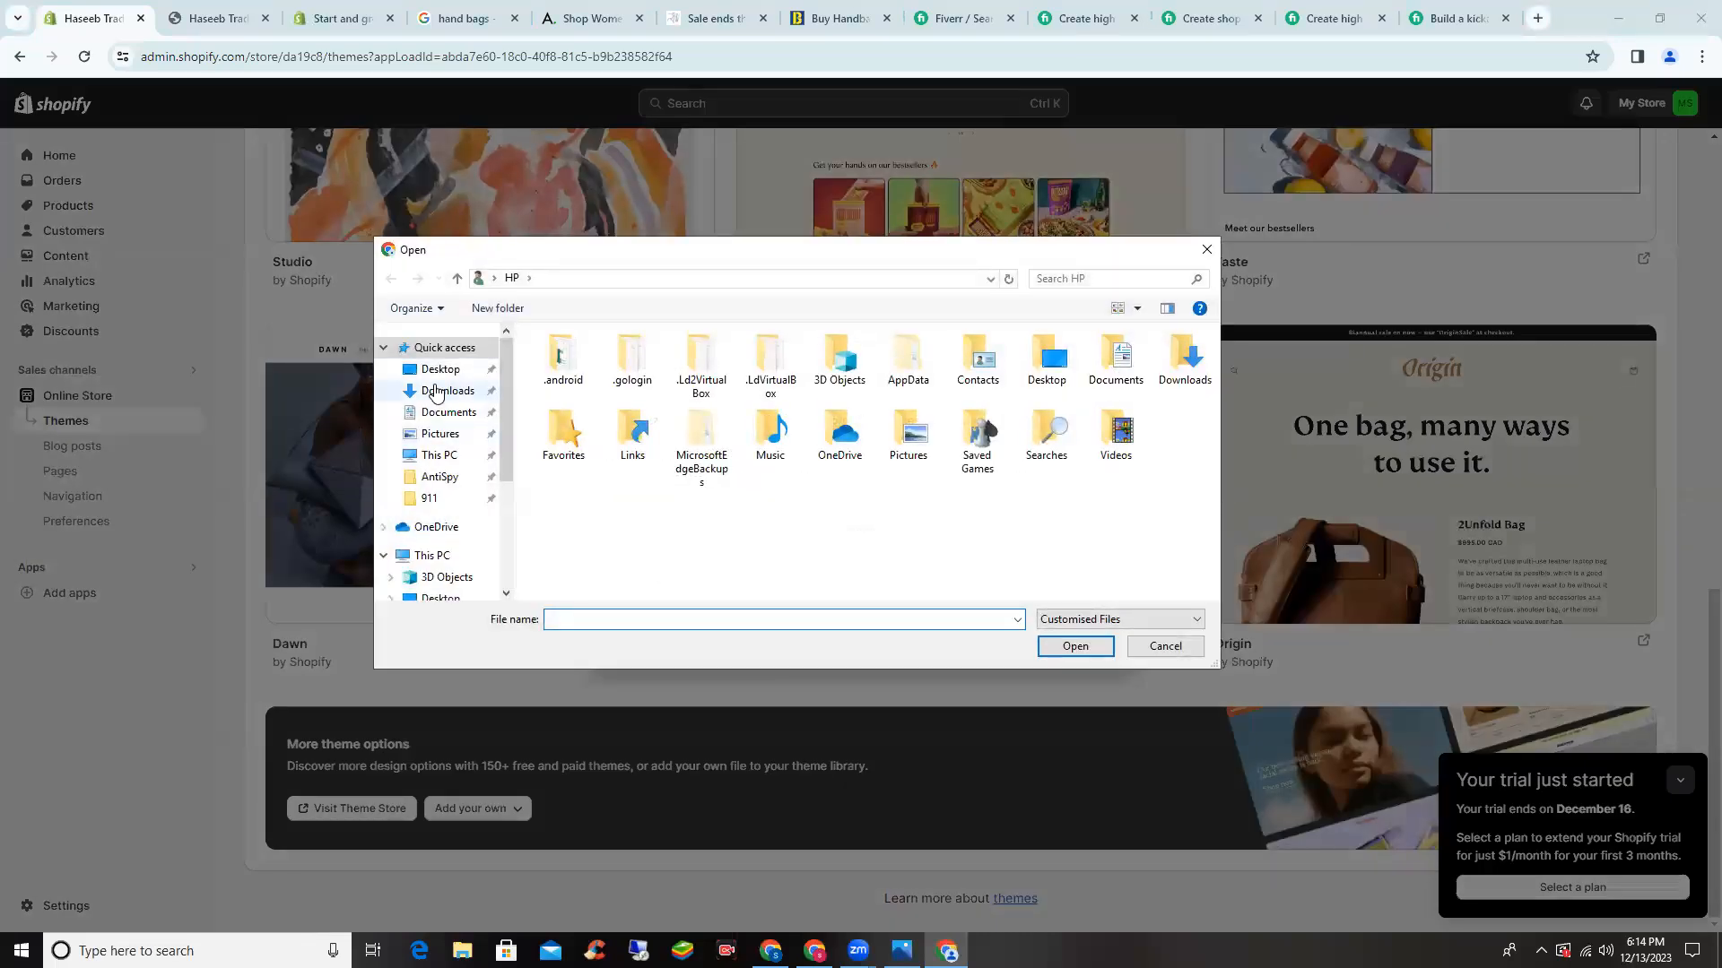
{"action": "left_click", "coordinate": [437, 392]}
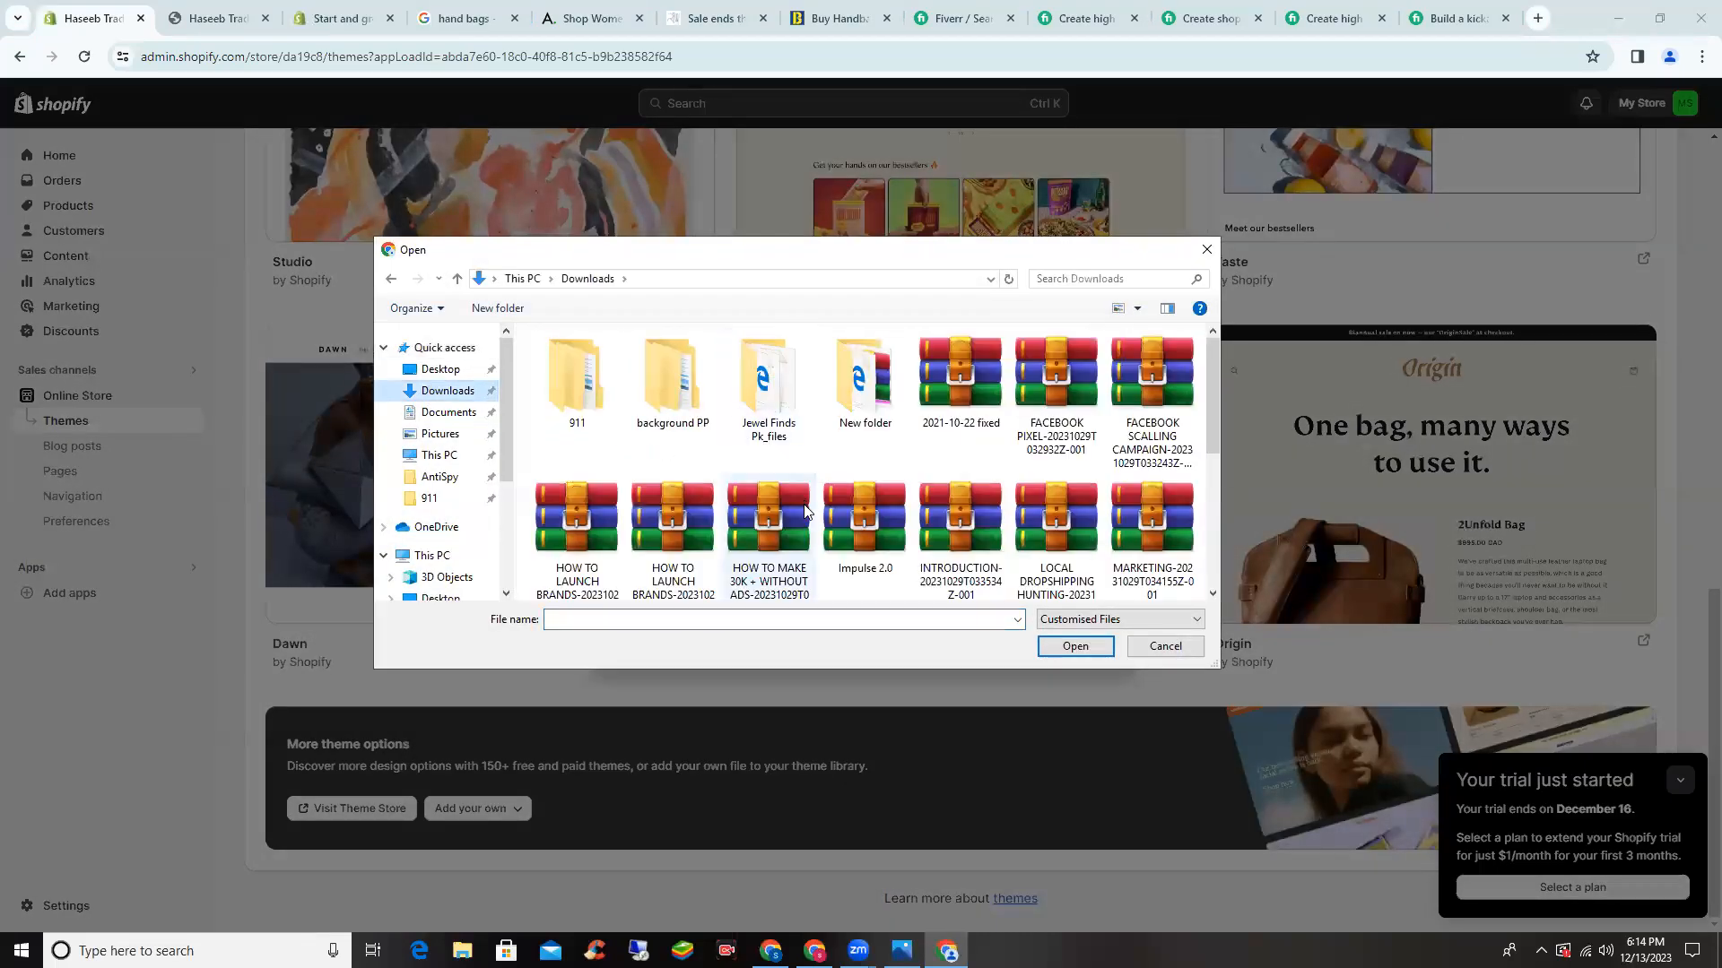
{"action": "left_click", "coordinate": [928, 527]}
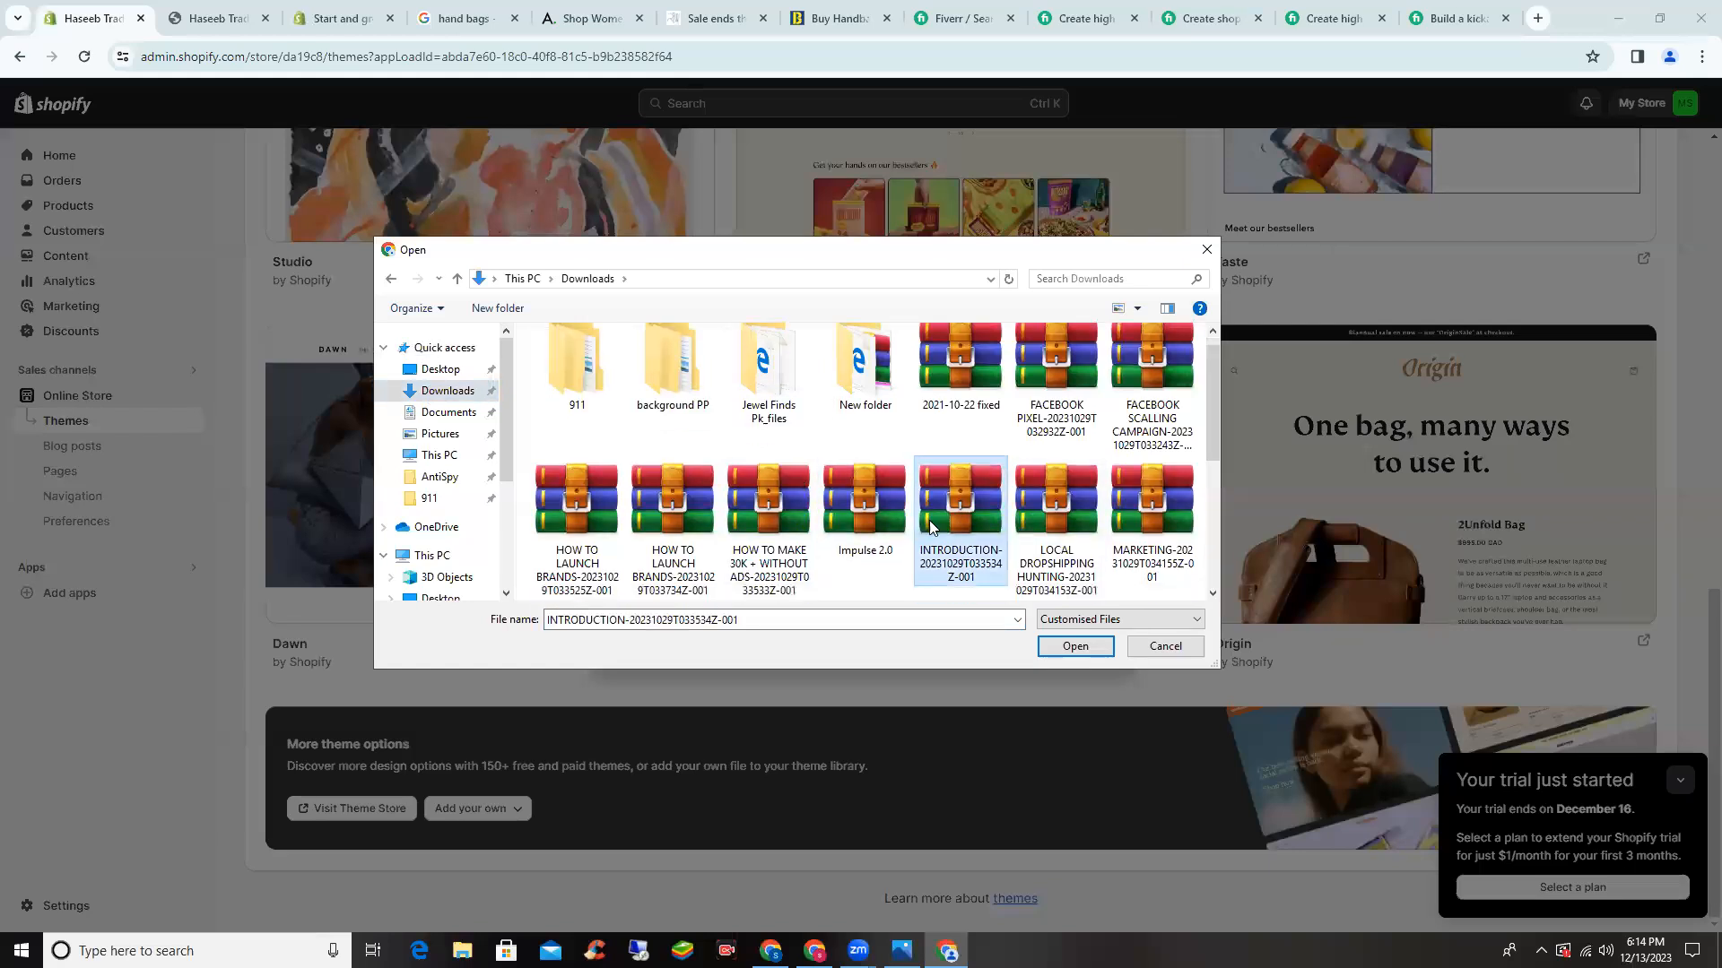
{"action": "key", "text": "w"}
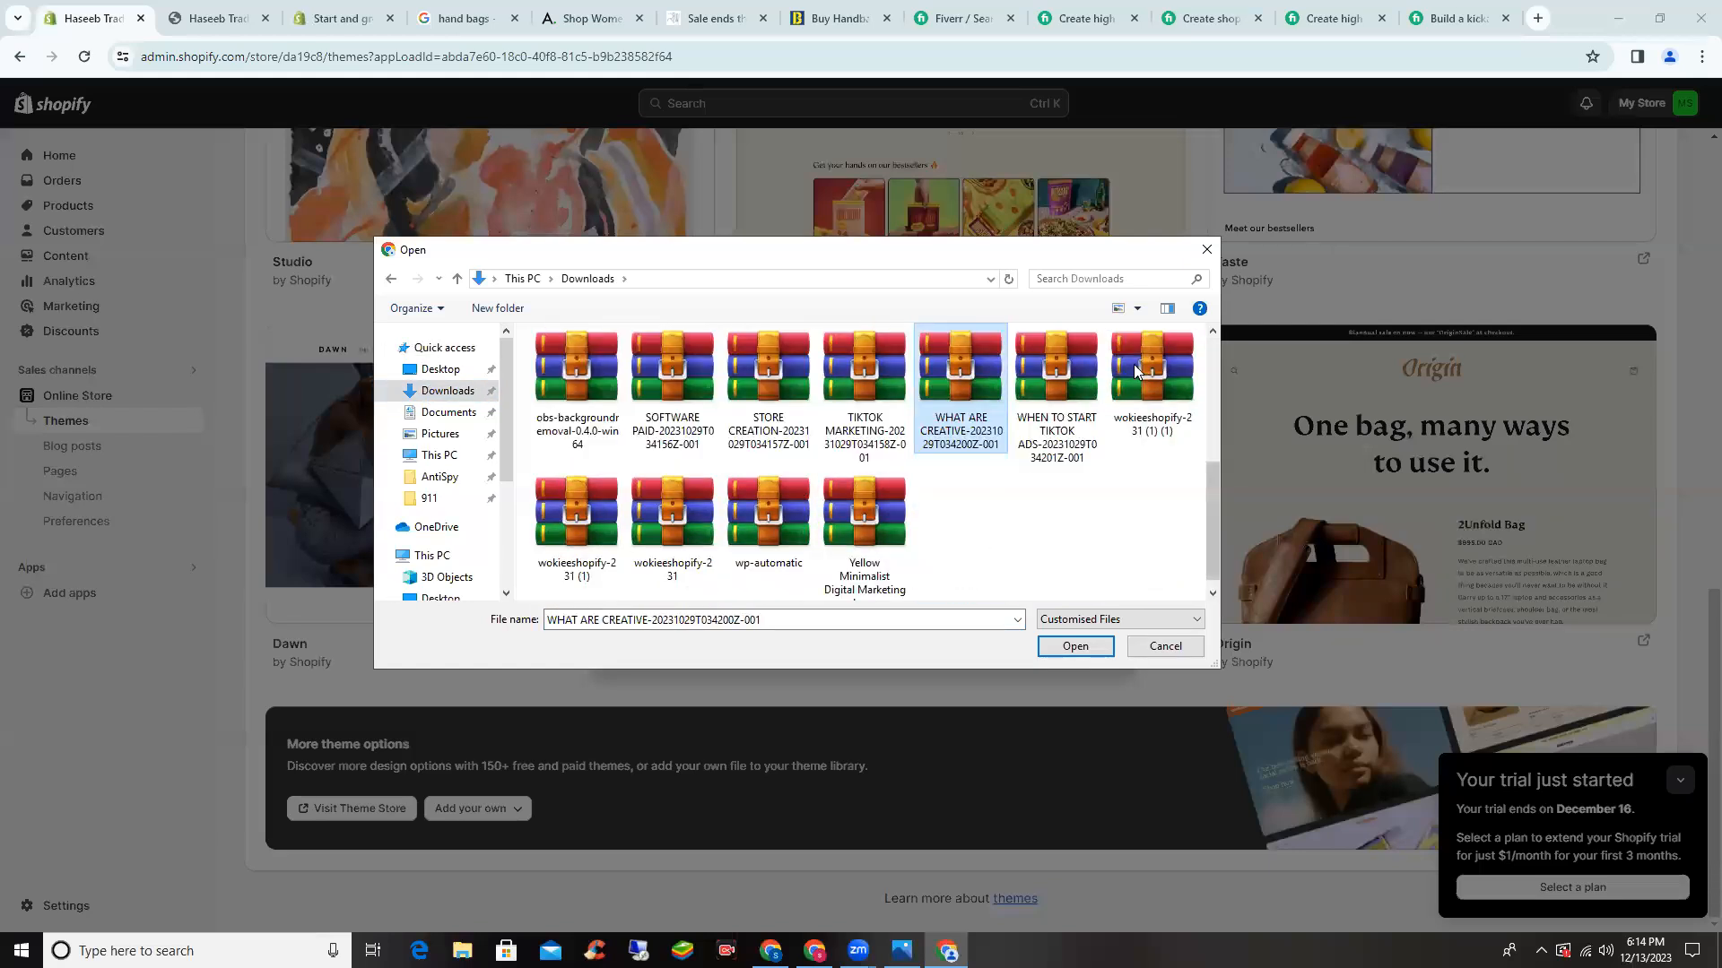
{"action": "left_click", "coordinate": [1134, 364]}
{"action": "left_click", "coordinate": [1075, 647]}
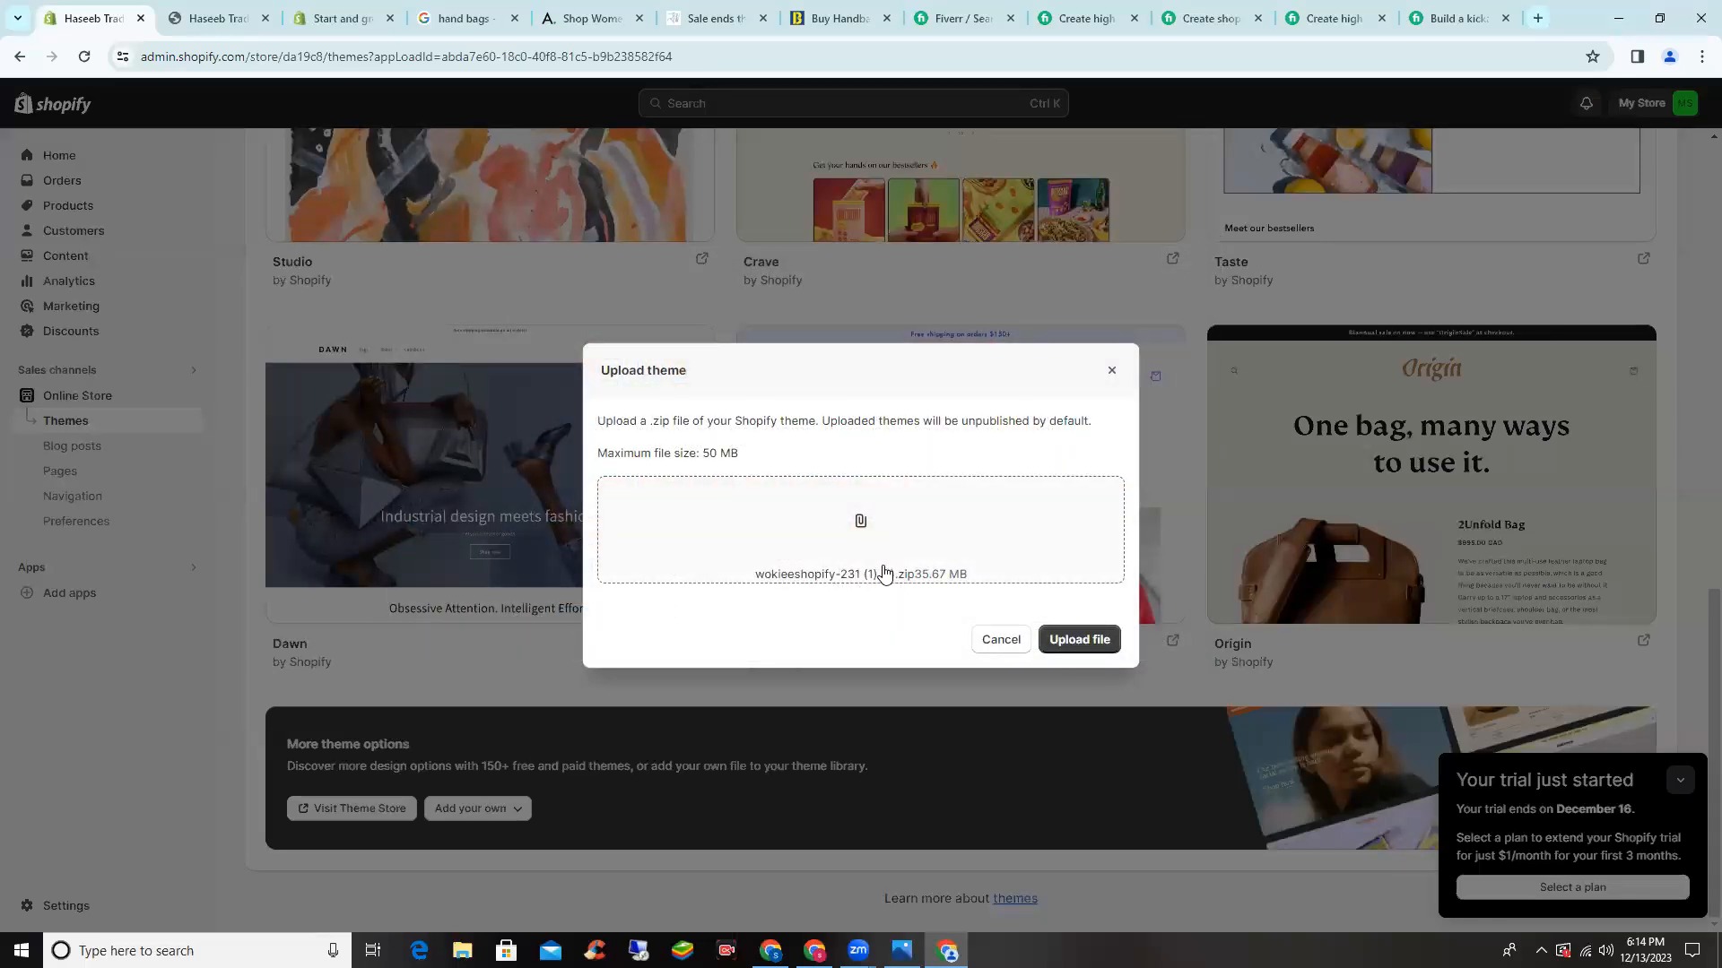
{"action": "left_click", "coordinate": [1095, 639]}
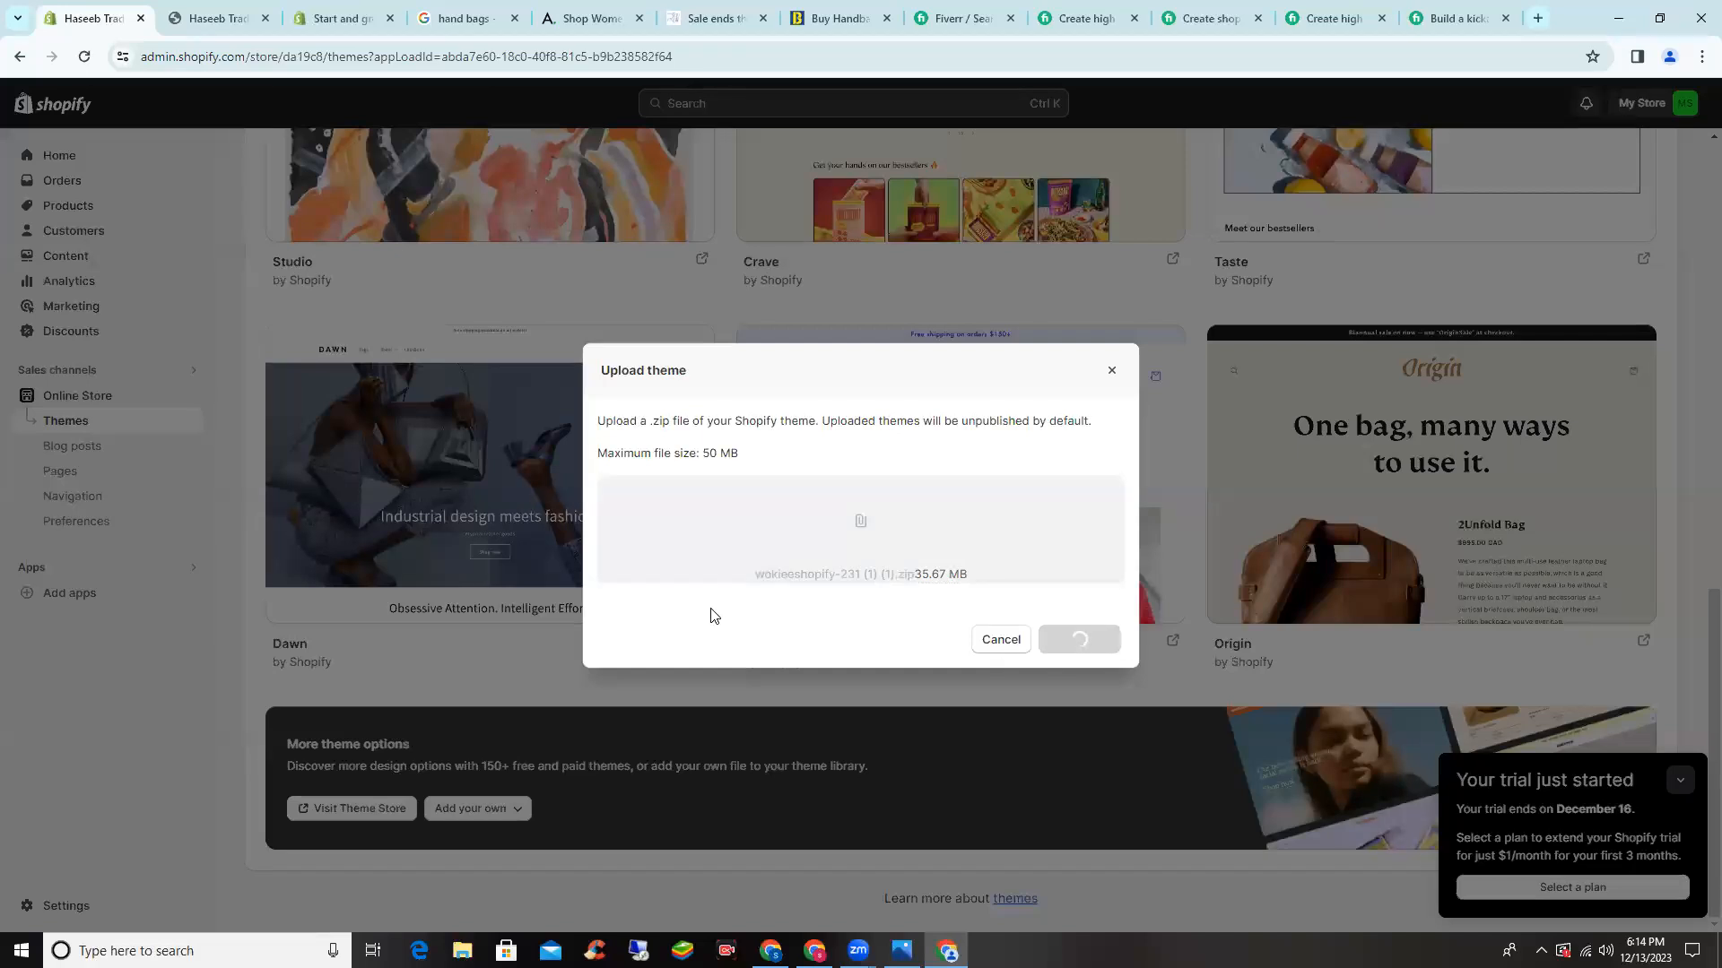
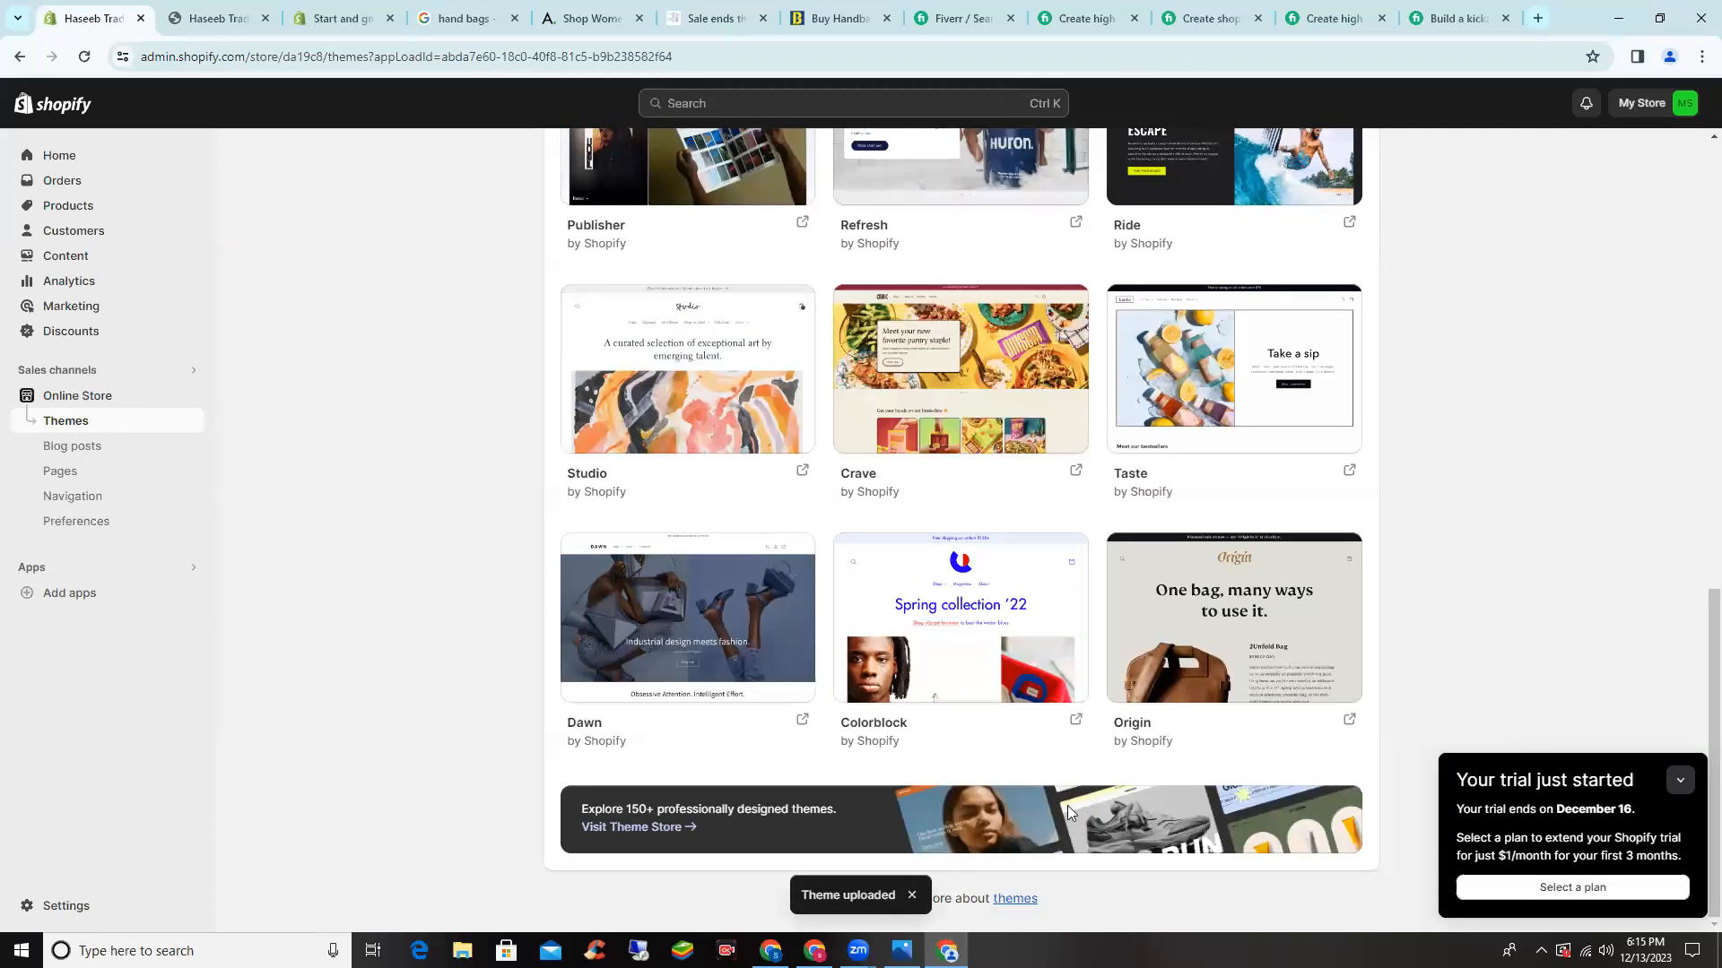
- Publish the uploaded Wokiee theme, confirming it replaces Dawn as the current theme
{"action": "left_click", "coordinate": [1701, 56]}
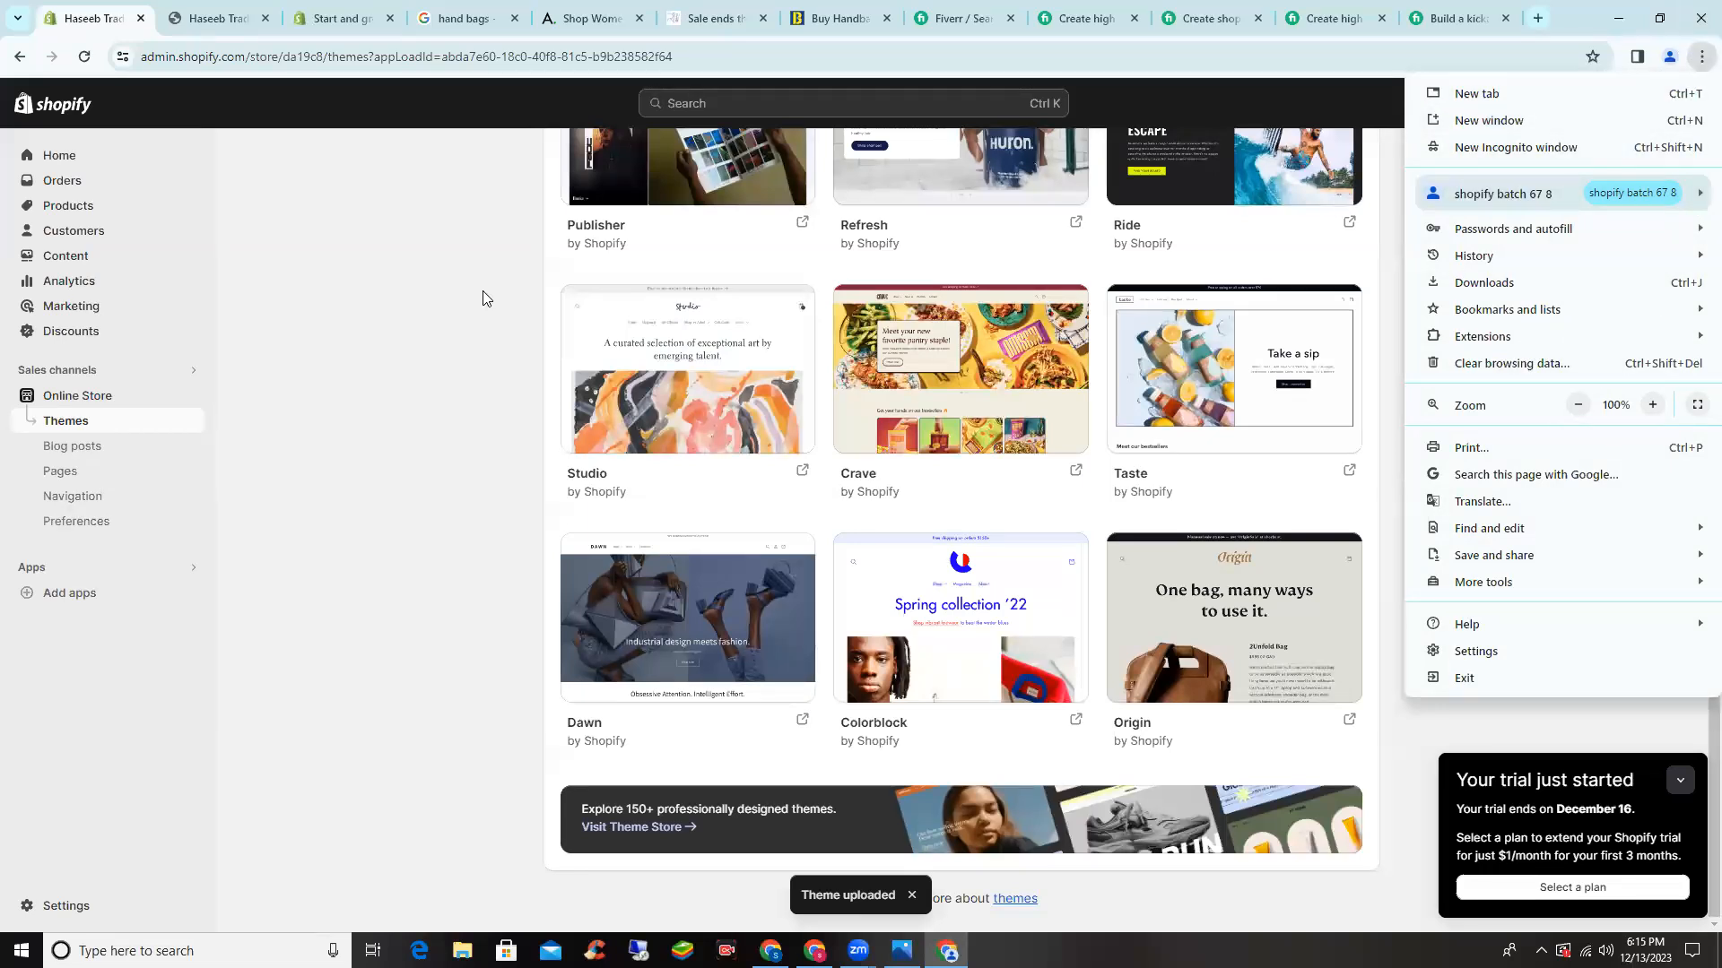
{"action": "left_click", "coordinate": [484, 337]}
{"action": "scroll", "coordinate": [484, 337], "scroll_direction": "up", "scroll_amount": 7}
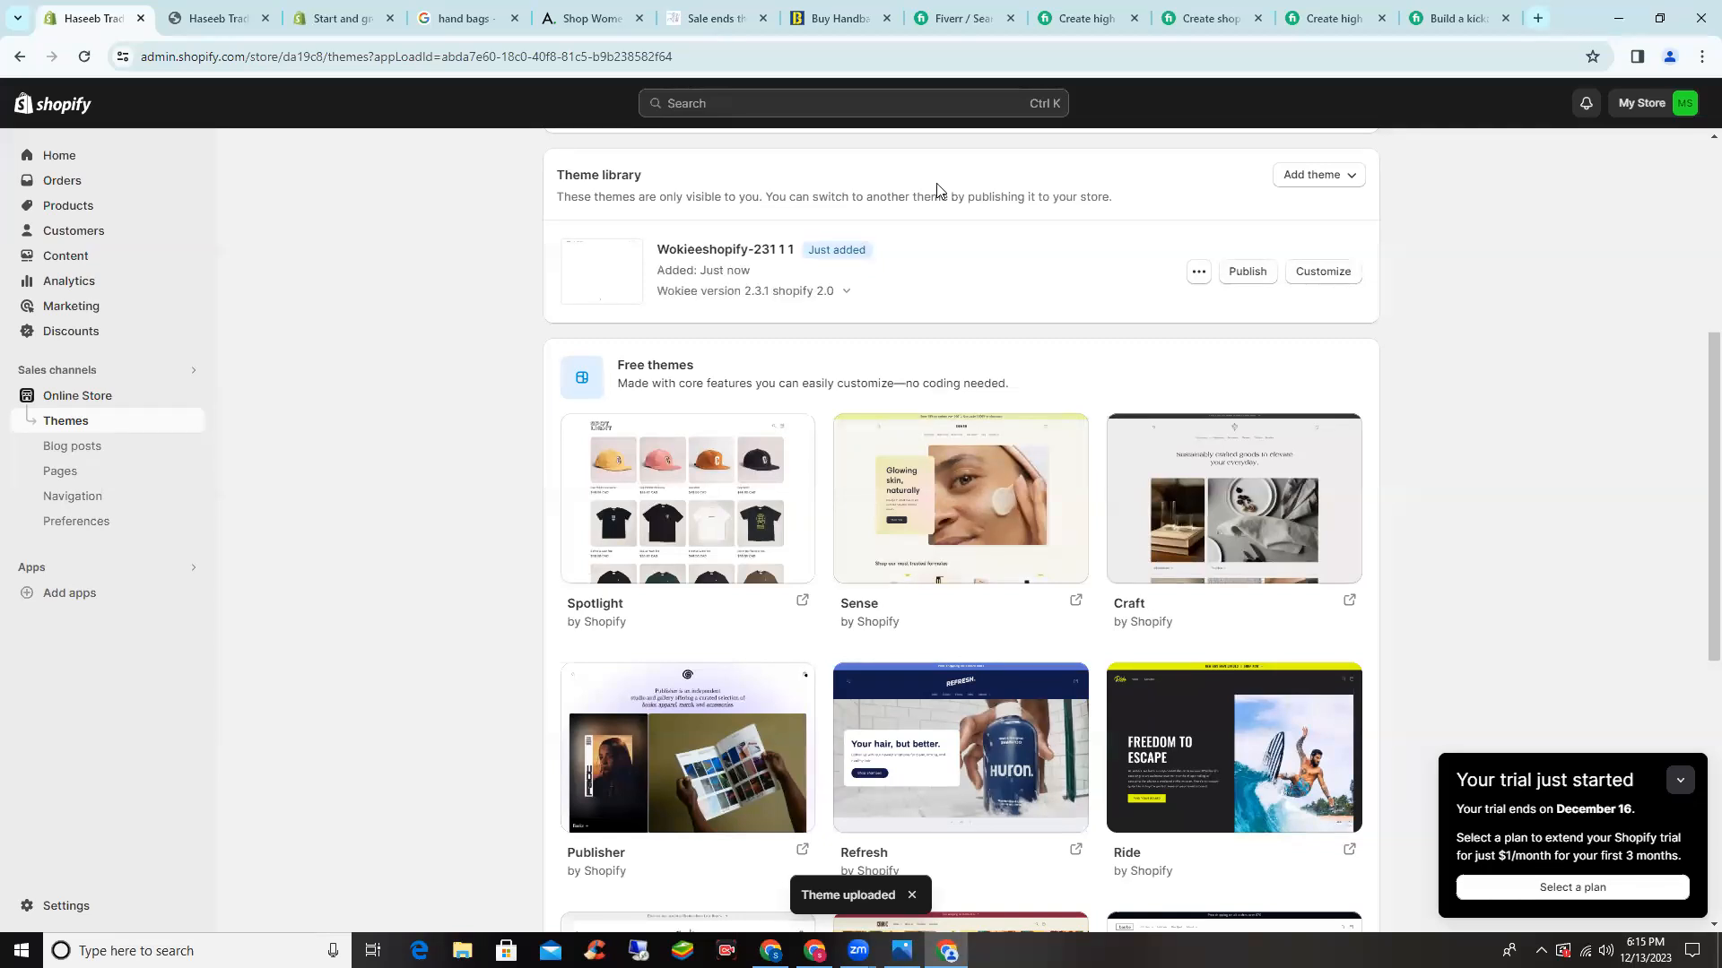
{"action": "left_click", "coordinate": [1235, 272]}
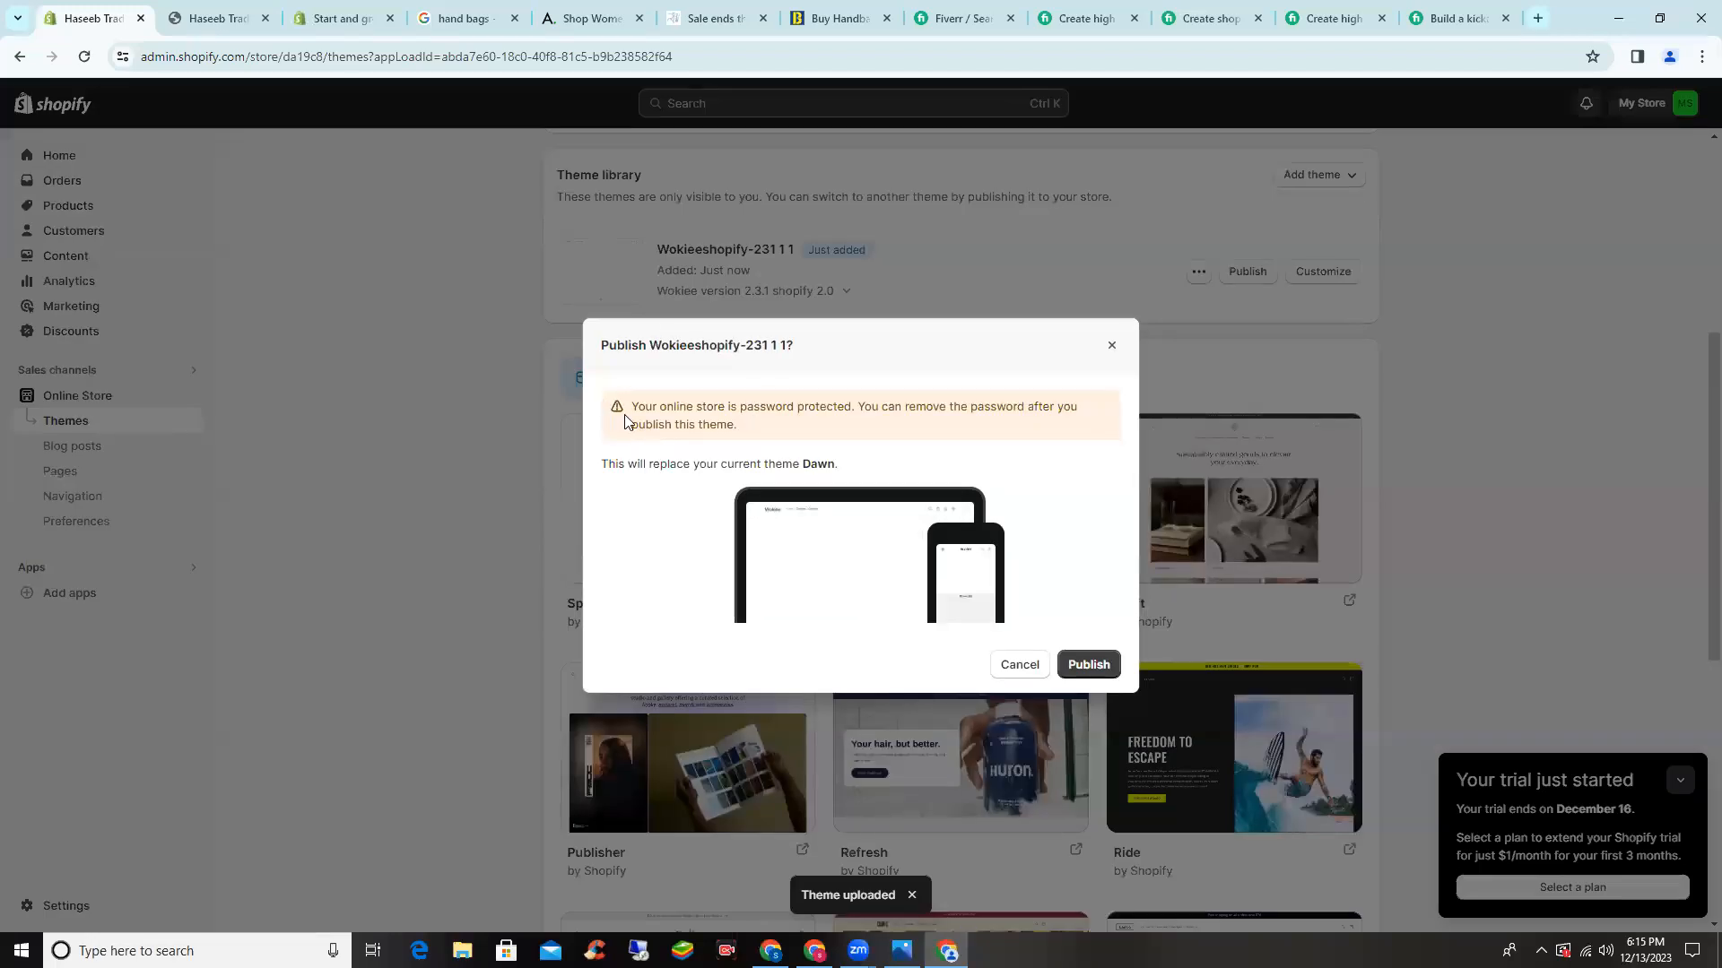
{"action": "left_click", "coordinate": [1083, 664]}
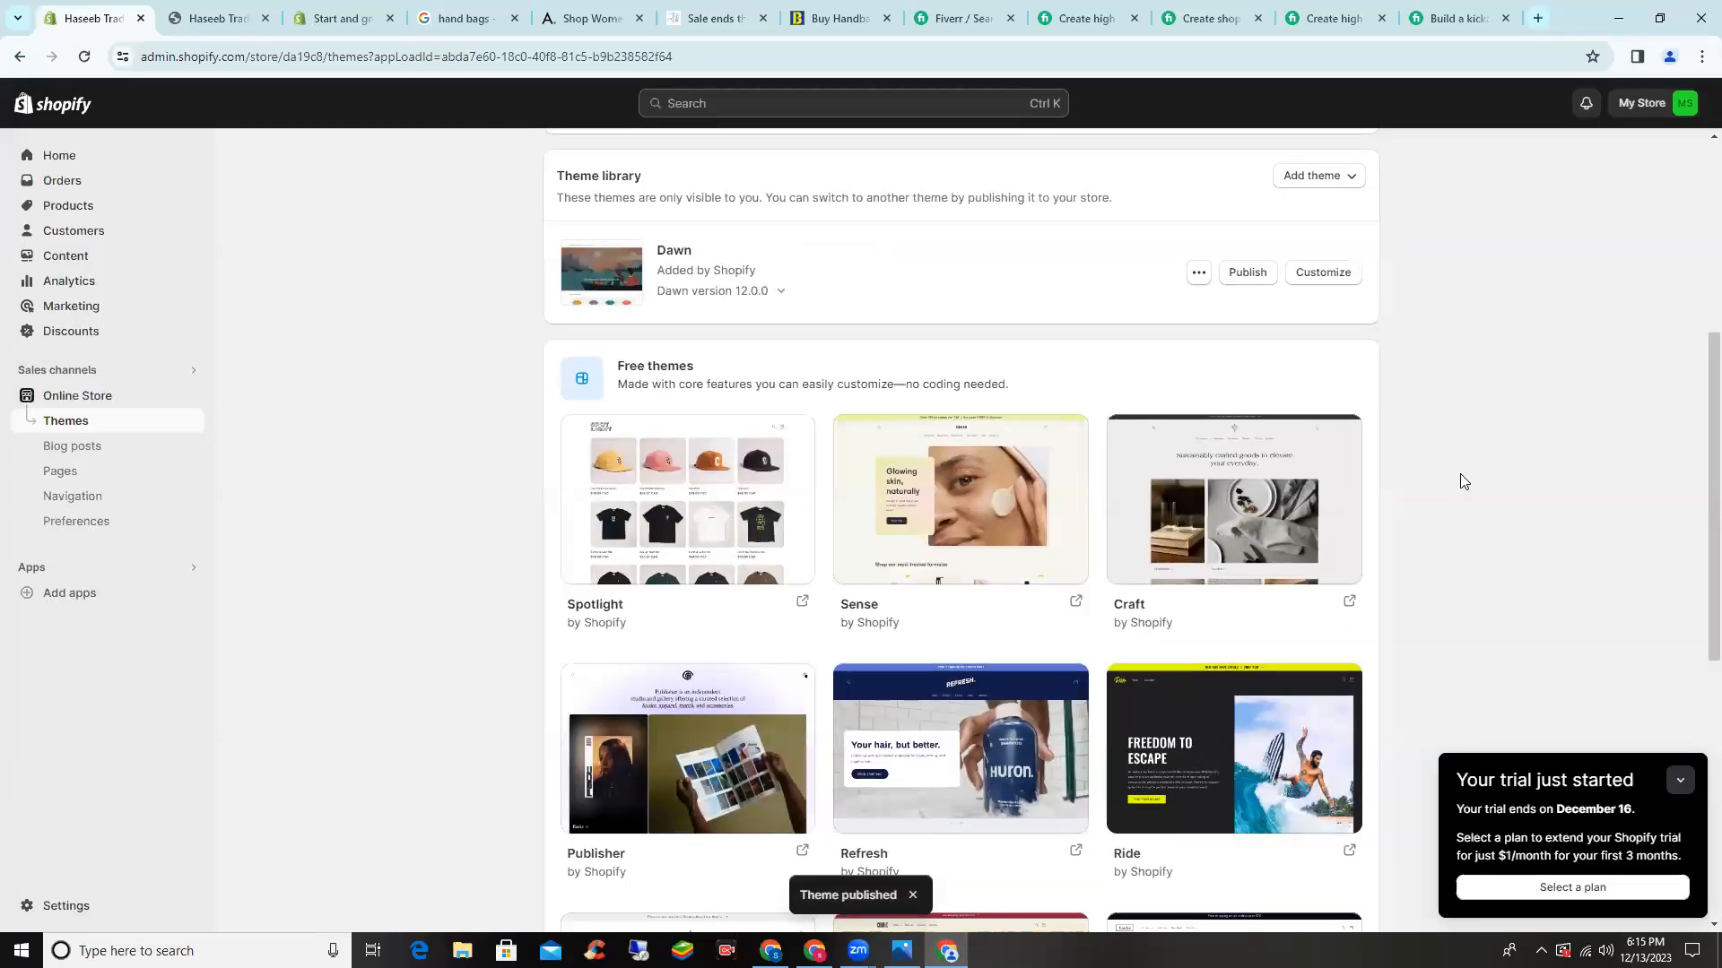
- Preview the password-protected storefront in a new tab, then return to the admin Themes page
{"action": "scroll", "coordinate": [1460, 473], "scroll_direction": "up", "scroll_amount": 3}
{"action": "scroll", "coordinate": [1476, 450], "scroll_direction": "up", "scroll_amount": 3}
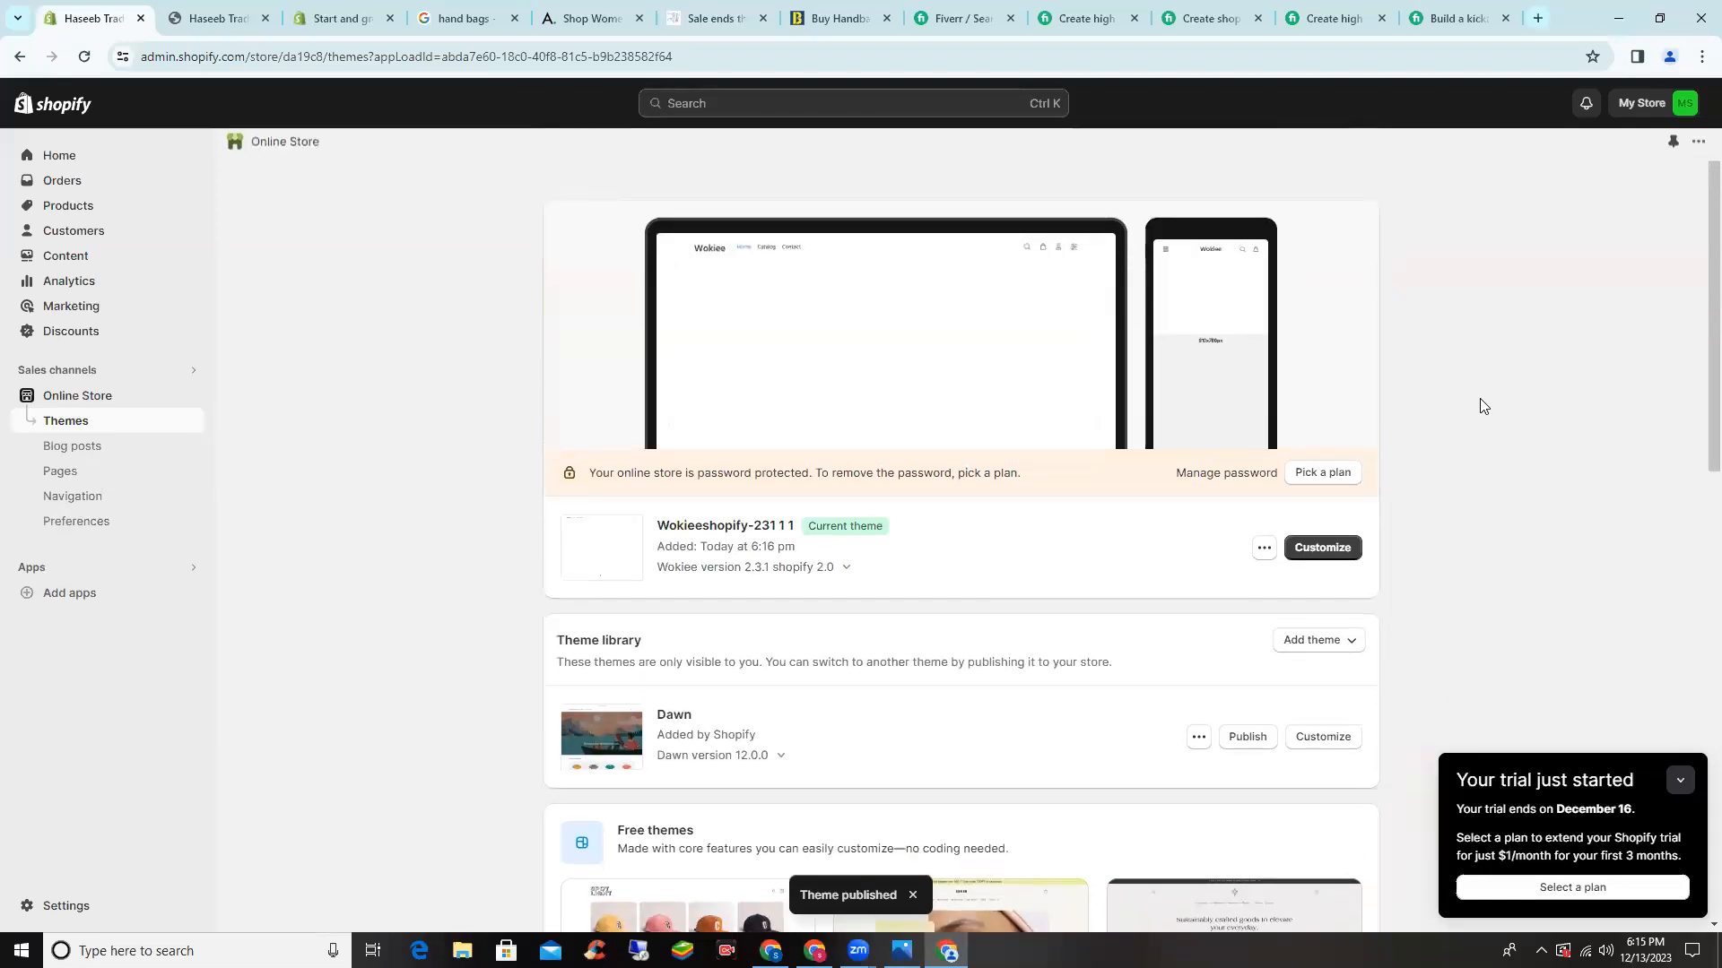
{"action": "left_click", "coordinate": [222, 16]}
{"action": "left_click", "coordinate": [58, 7]}
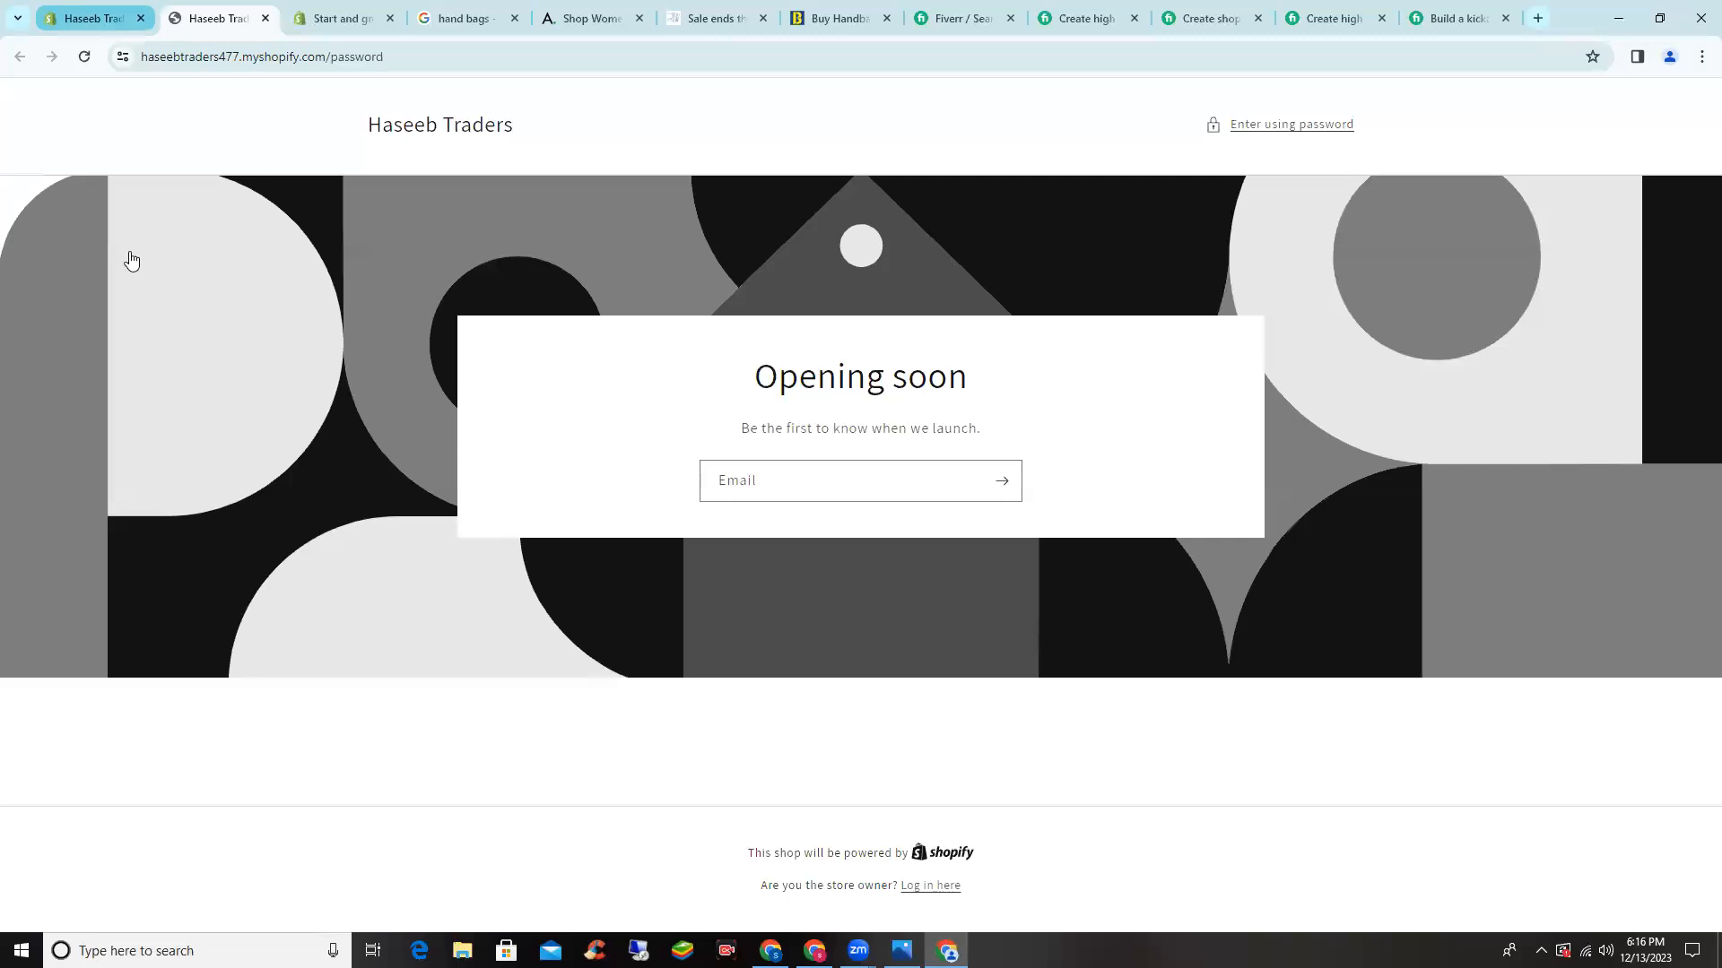
{"action": "left_click", "coordinate": [200, 409]}
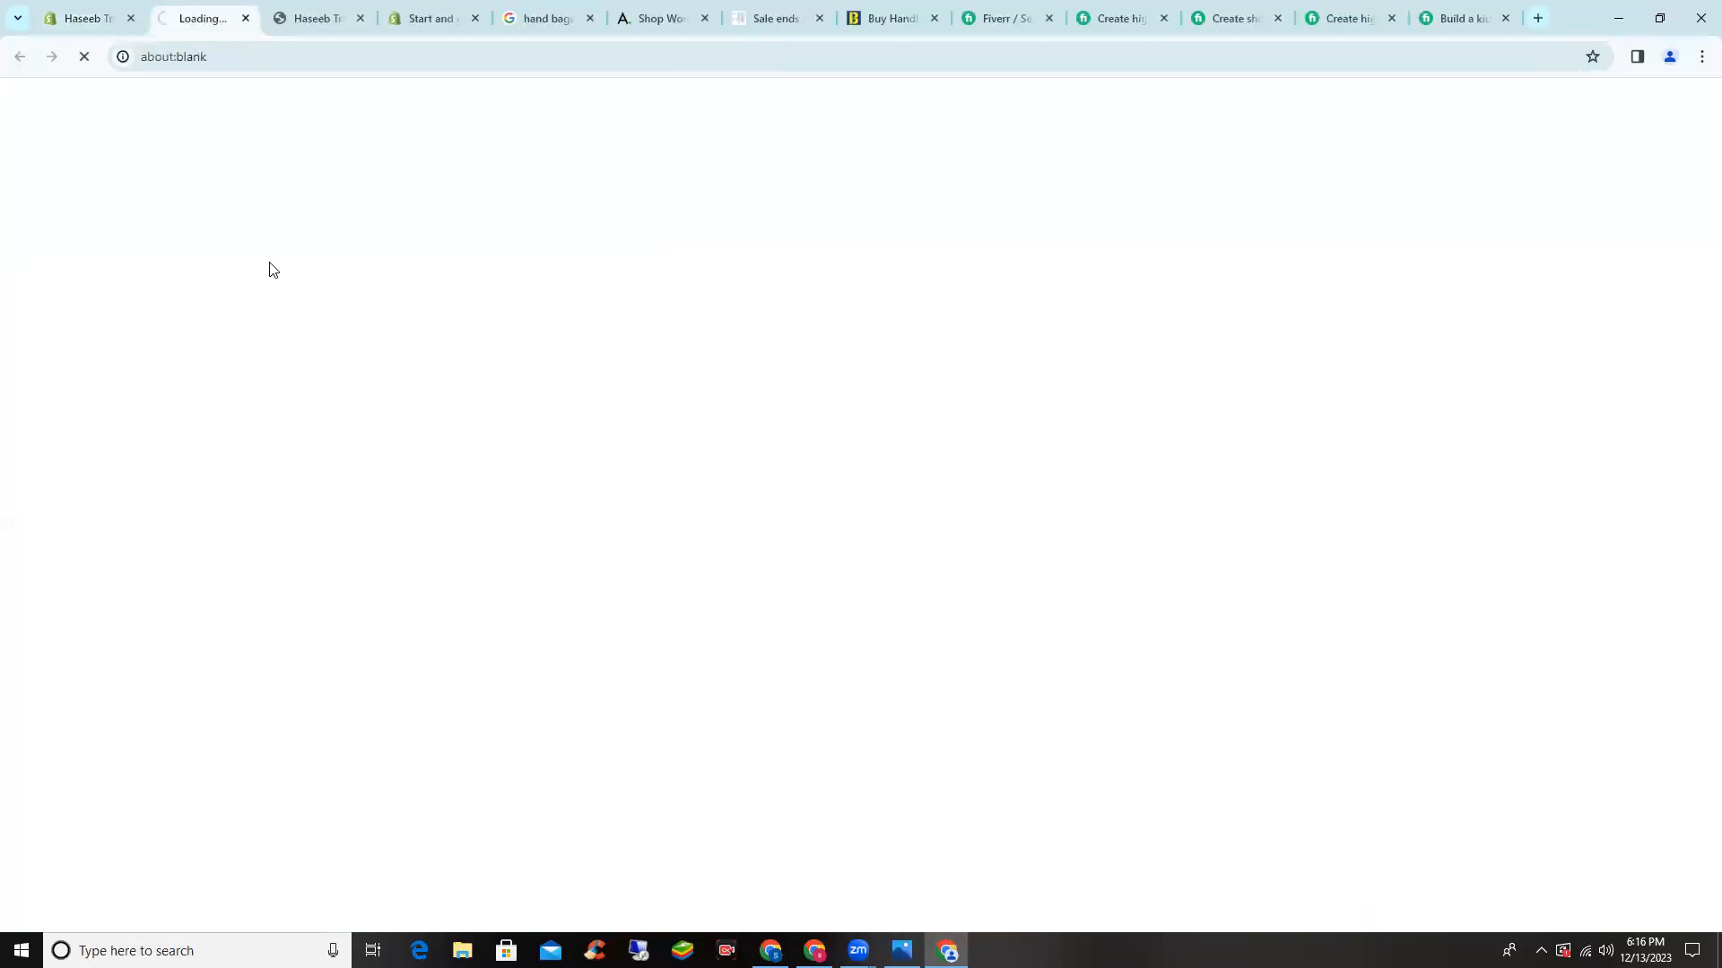
{"action": "left_click", "coordinate": [88, 7]}
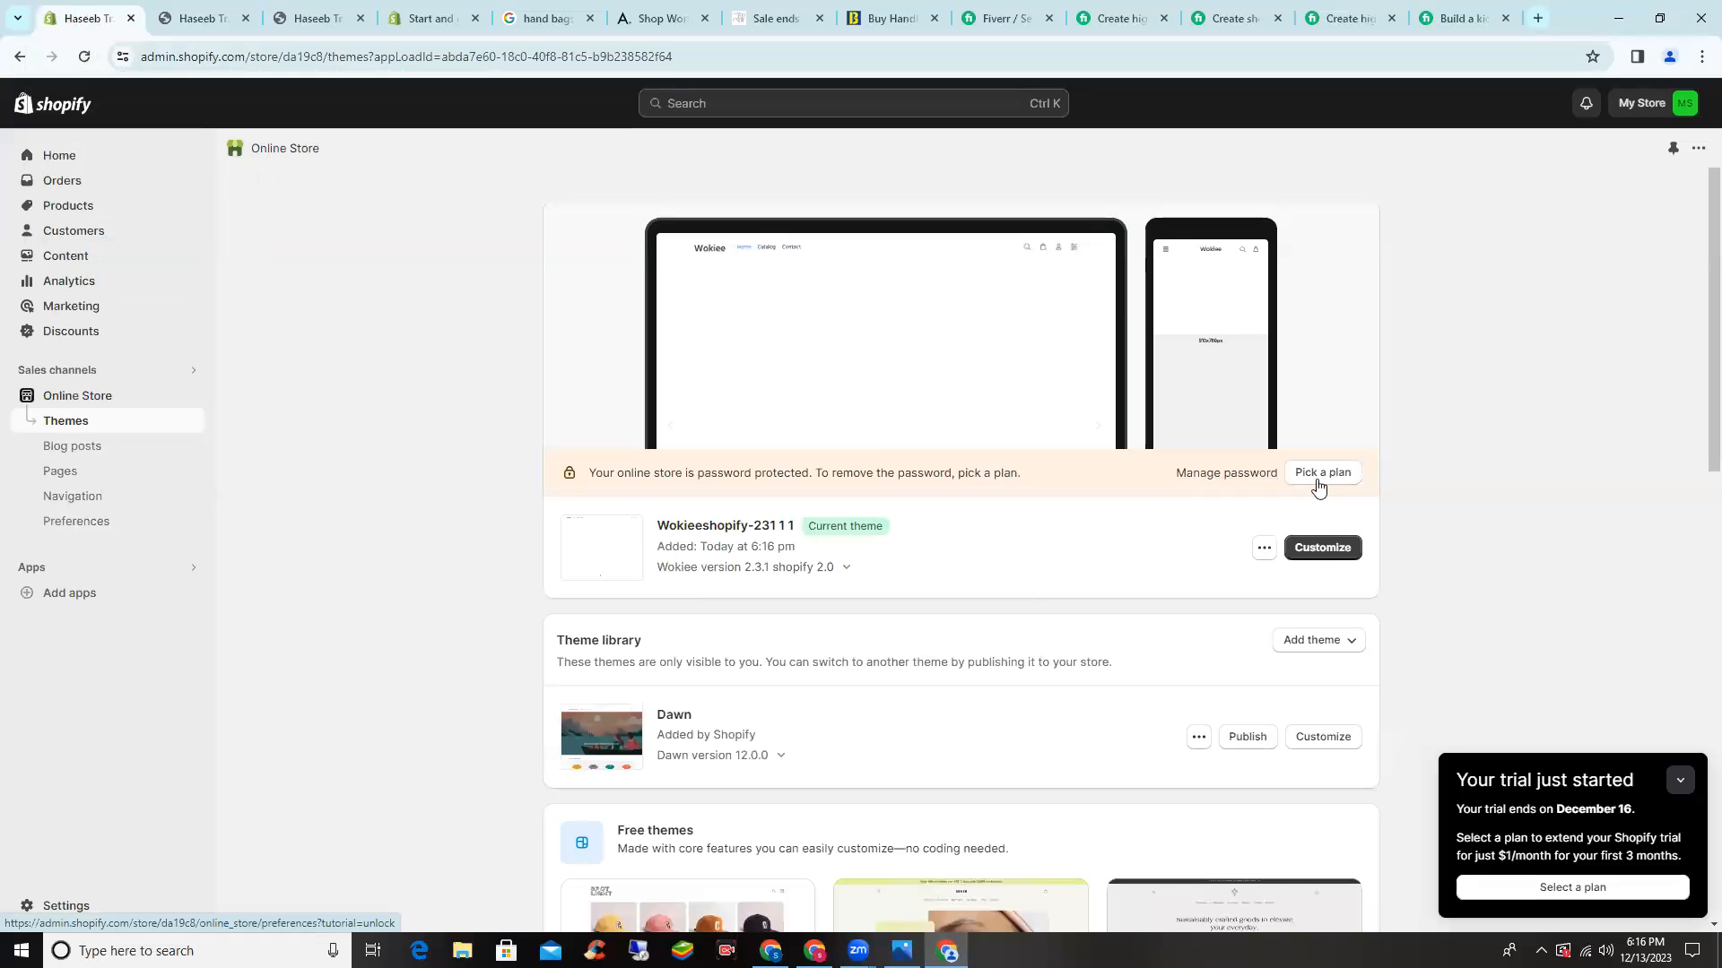
- Copy the store password from the password settings and use it to enter the storefront
{"action": "left_click", "coordinate": [1182, 477]}
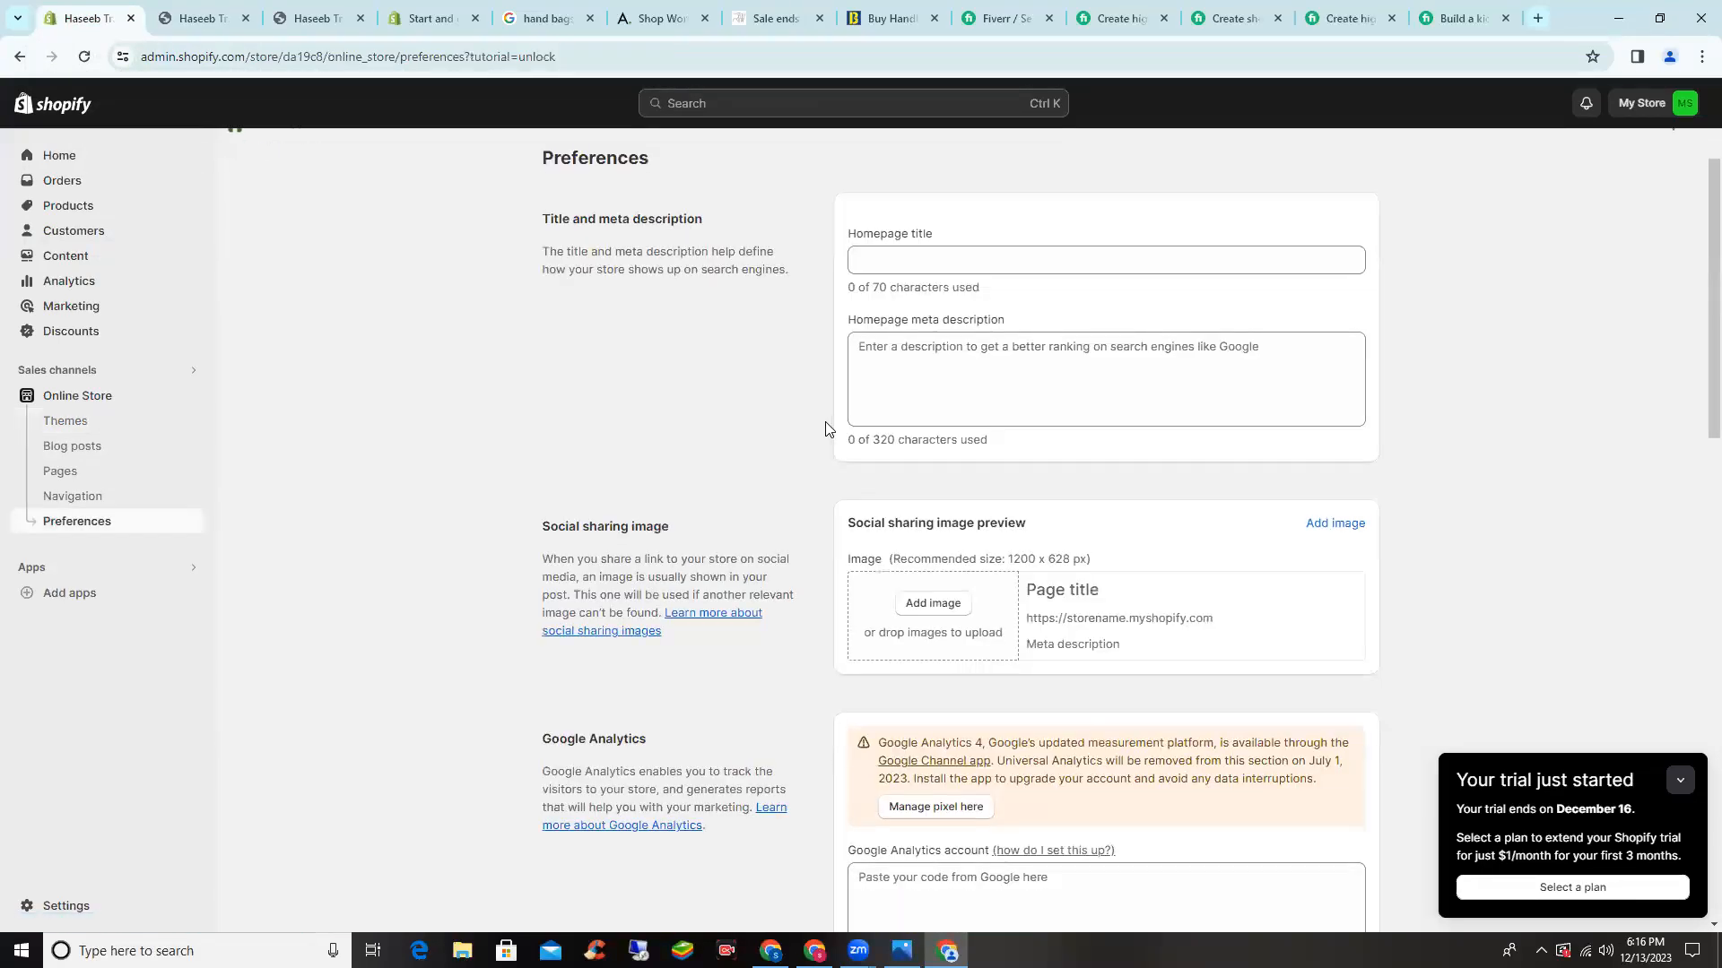
{"action": "left_click", "coordinate": [1002, 493]}
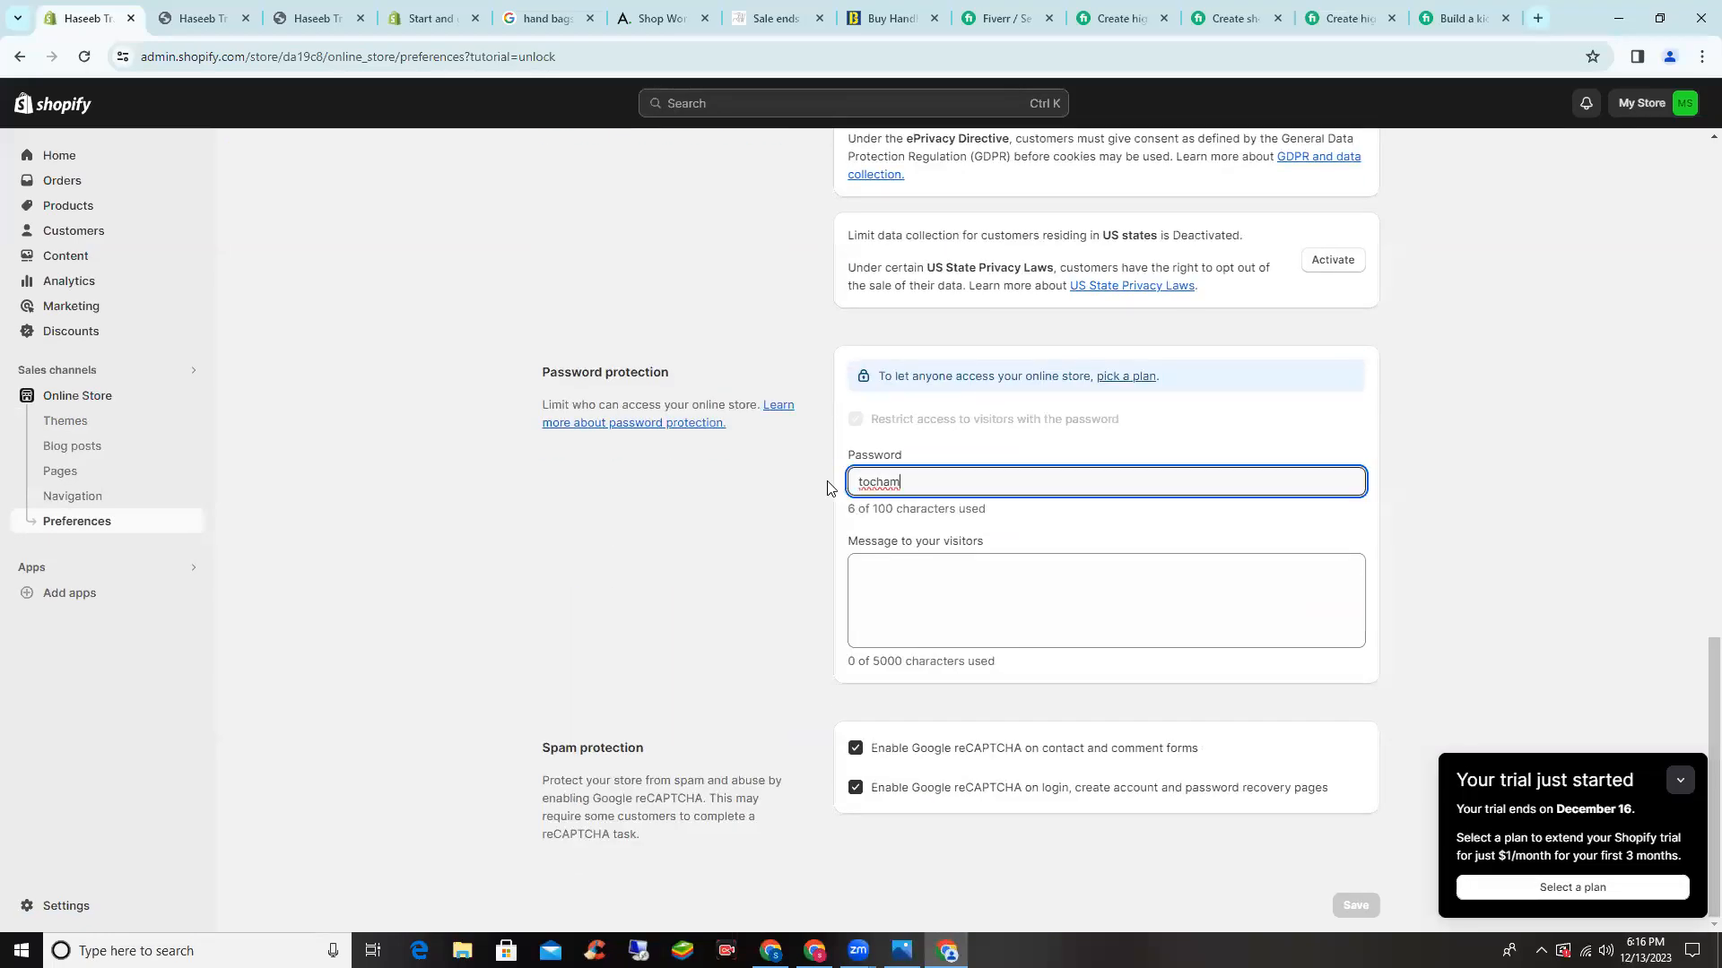
{"action": "double_click", "coordinate": [886, 482]}
{"action": "left_click", "coordinate": [220, 18]}
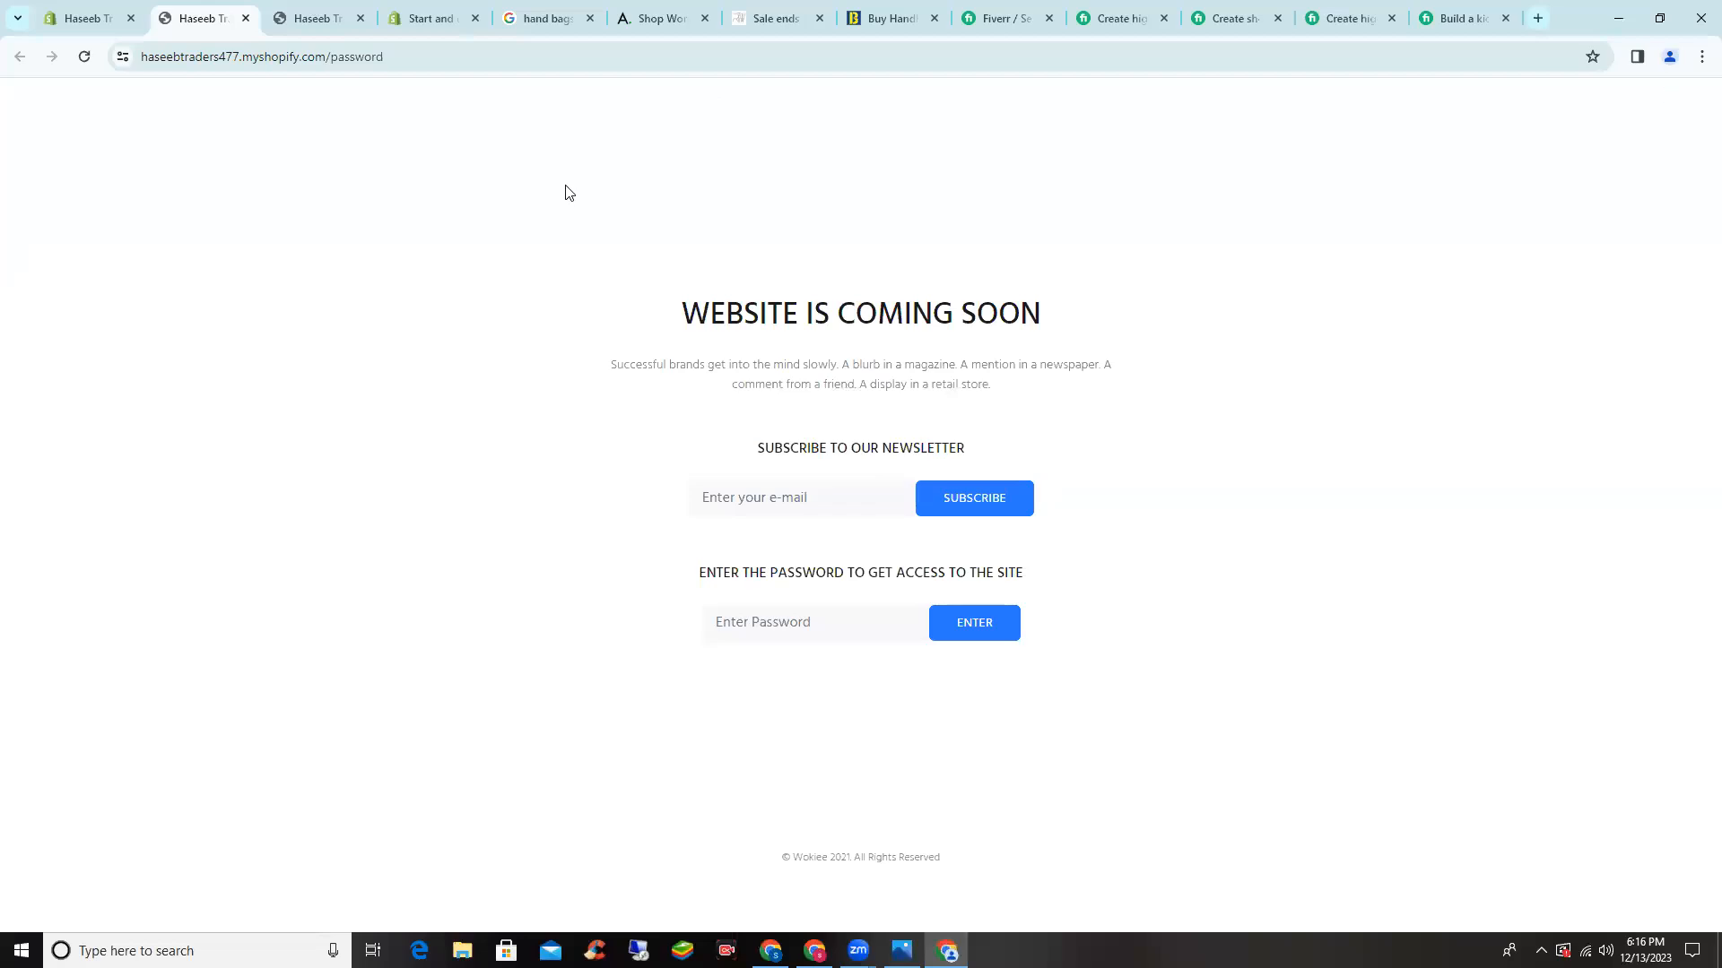
{"action": "left_click", "coordinate": [787, 622]}
{"action": "left_click", "coordinate": [958, 638]}
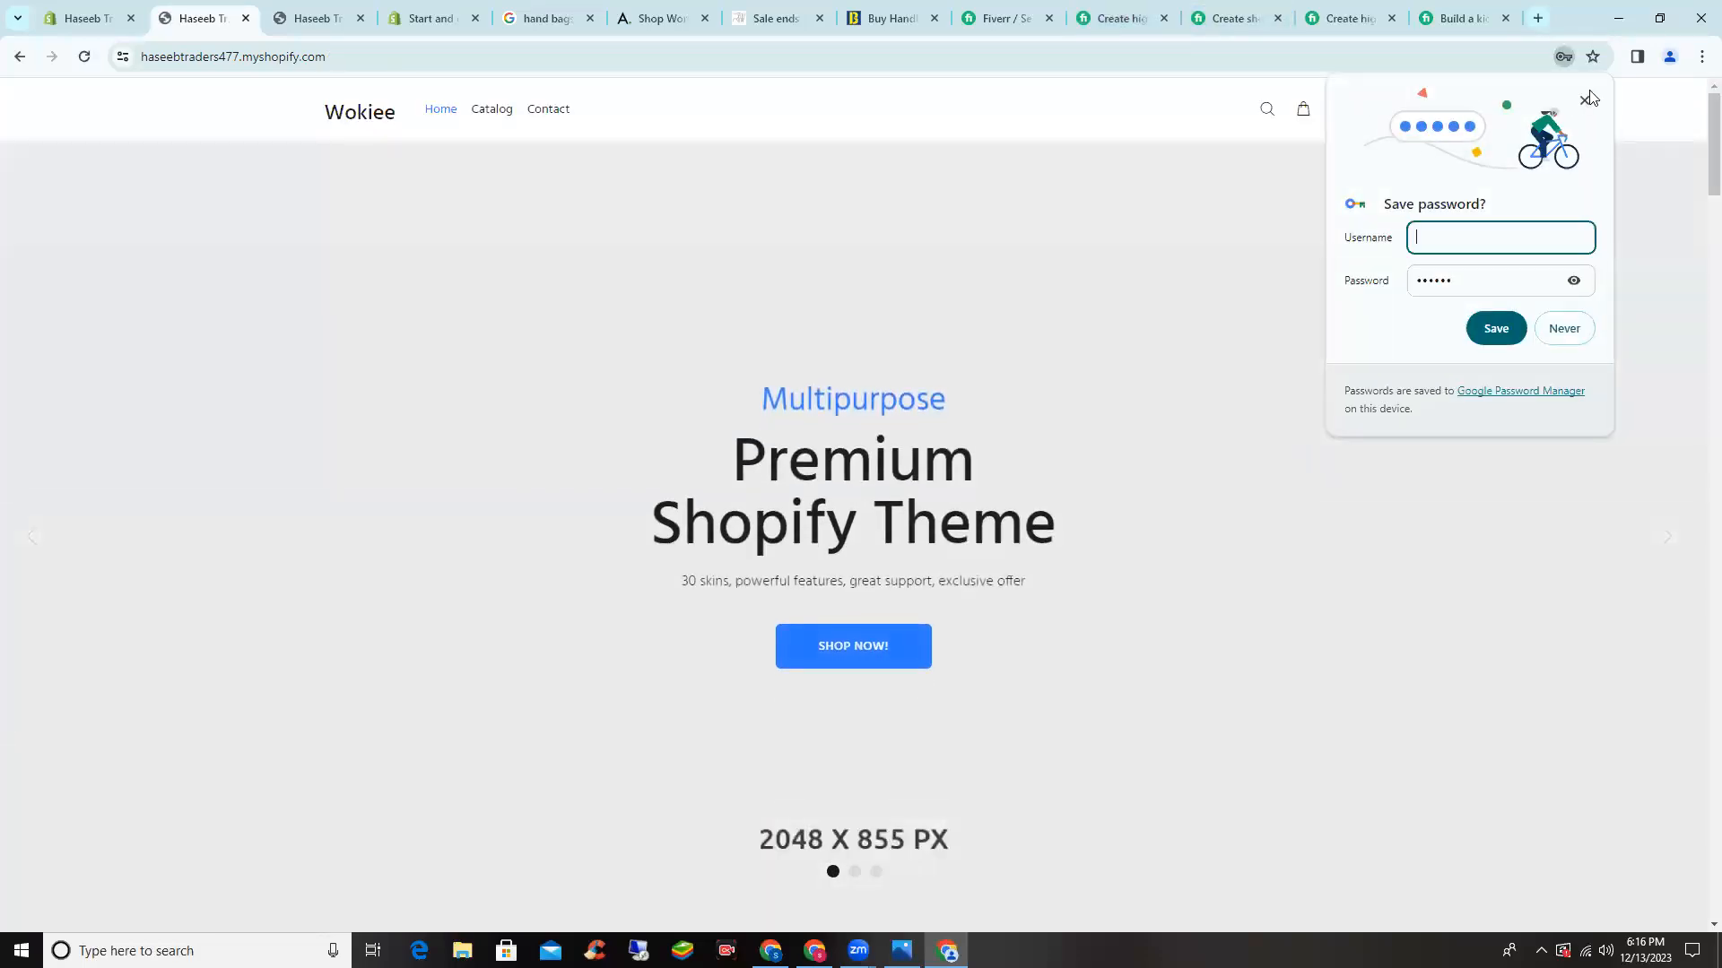
{"action": "left_click", "coordinate": [1586, 102]}
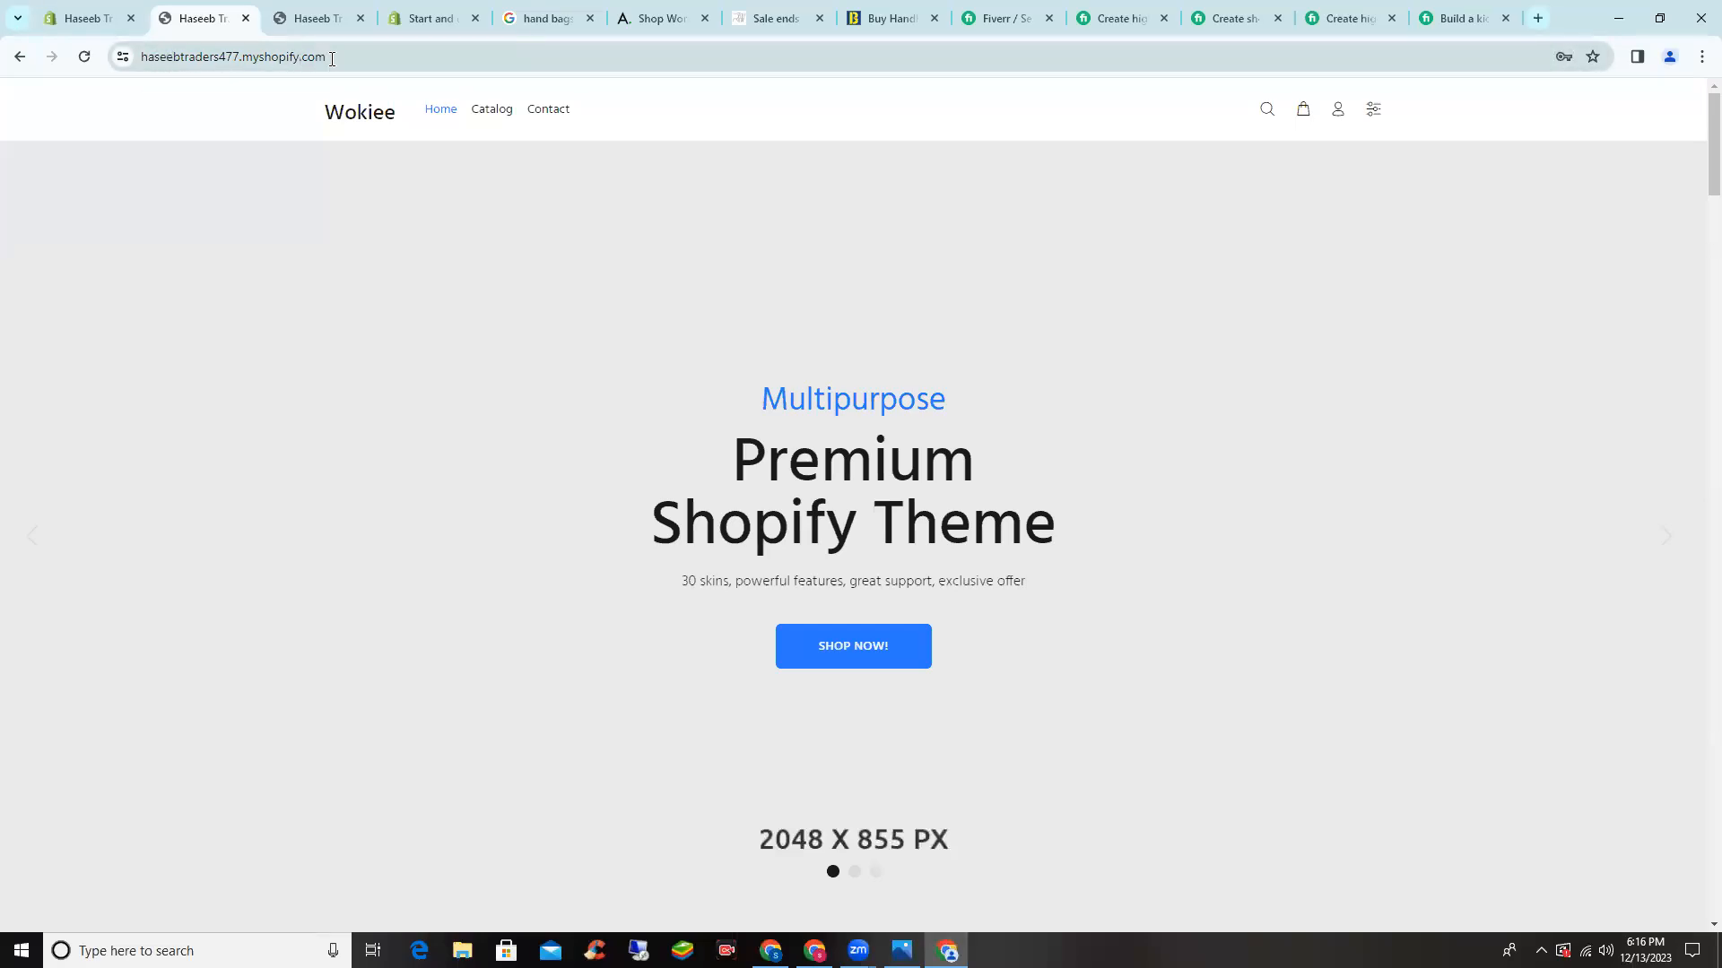
- Scroll through the Wokiee demo home page, then return to the admin password preferences
{"action": "scroll", "coordinate": [515, 391], "scroll_direction": "down", "scroll_amount": 12}
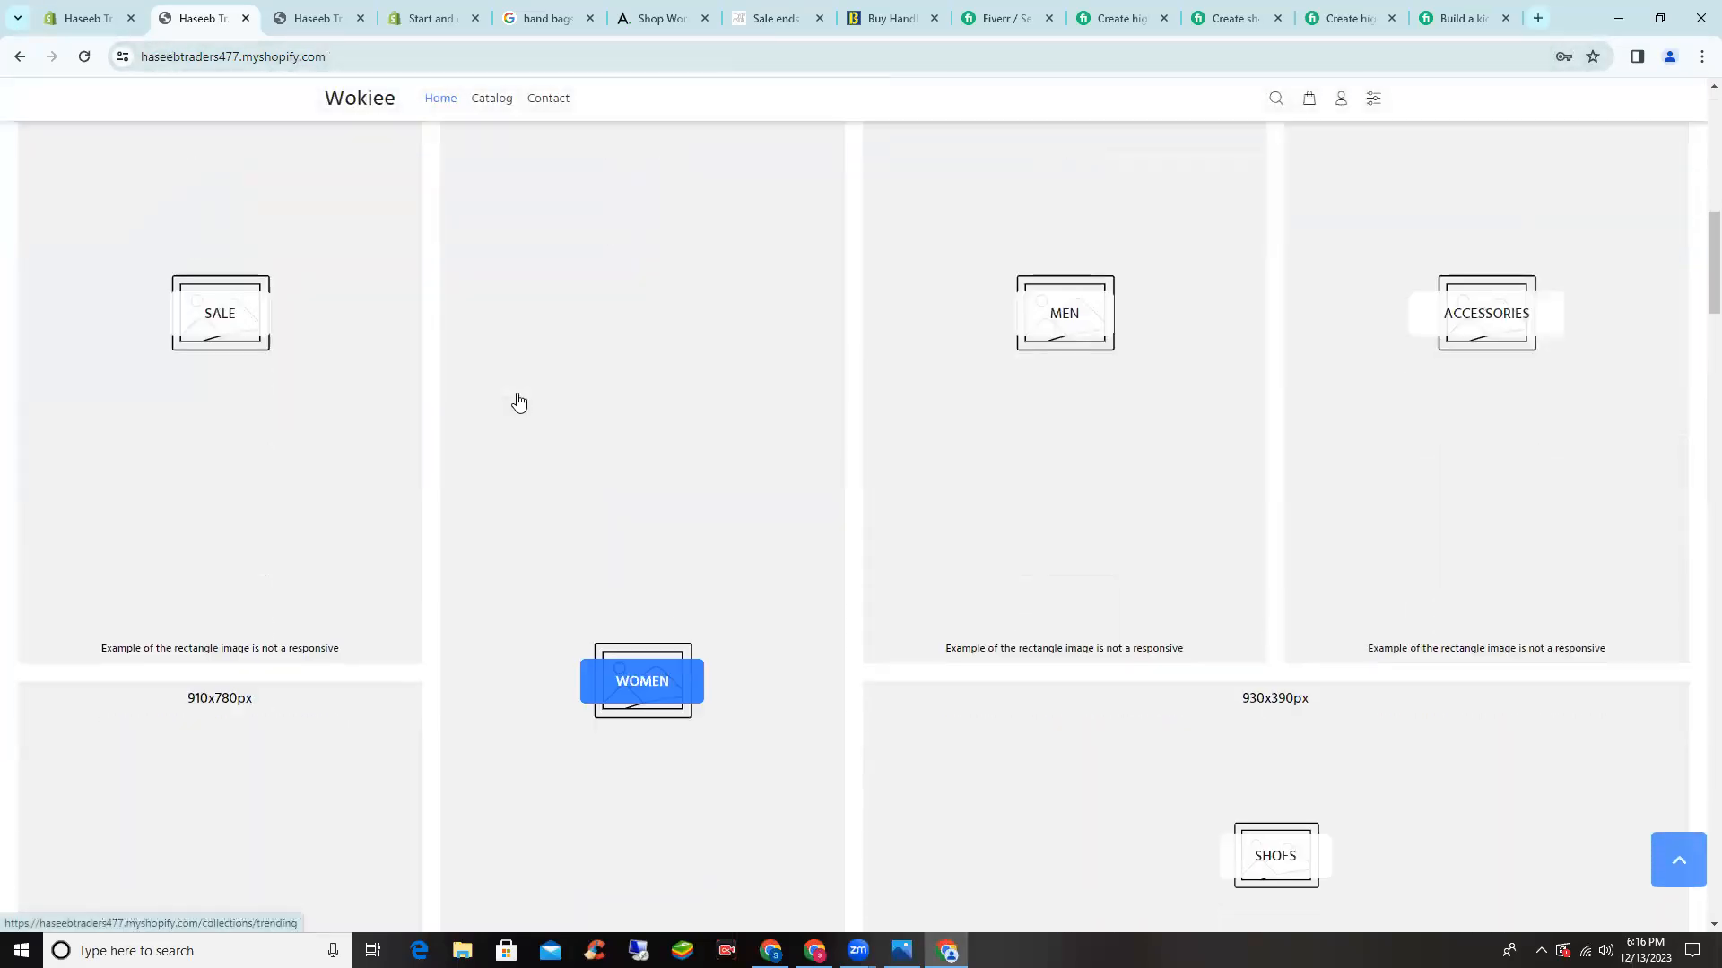
{"action": "scroll", "coordinate": [522, 411], "scroll_direction": "down", "scroll_amount": 20}
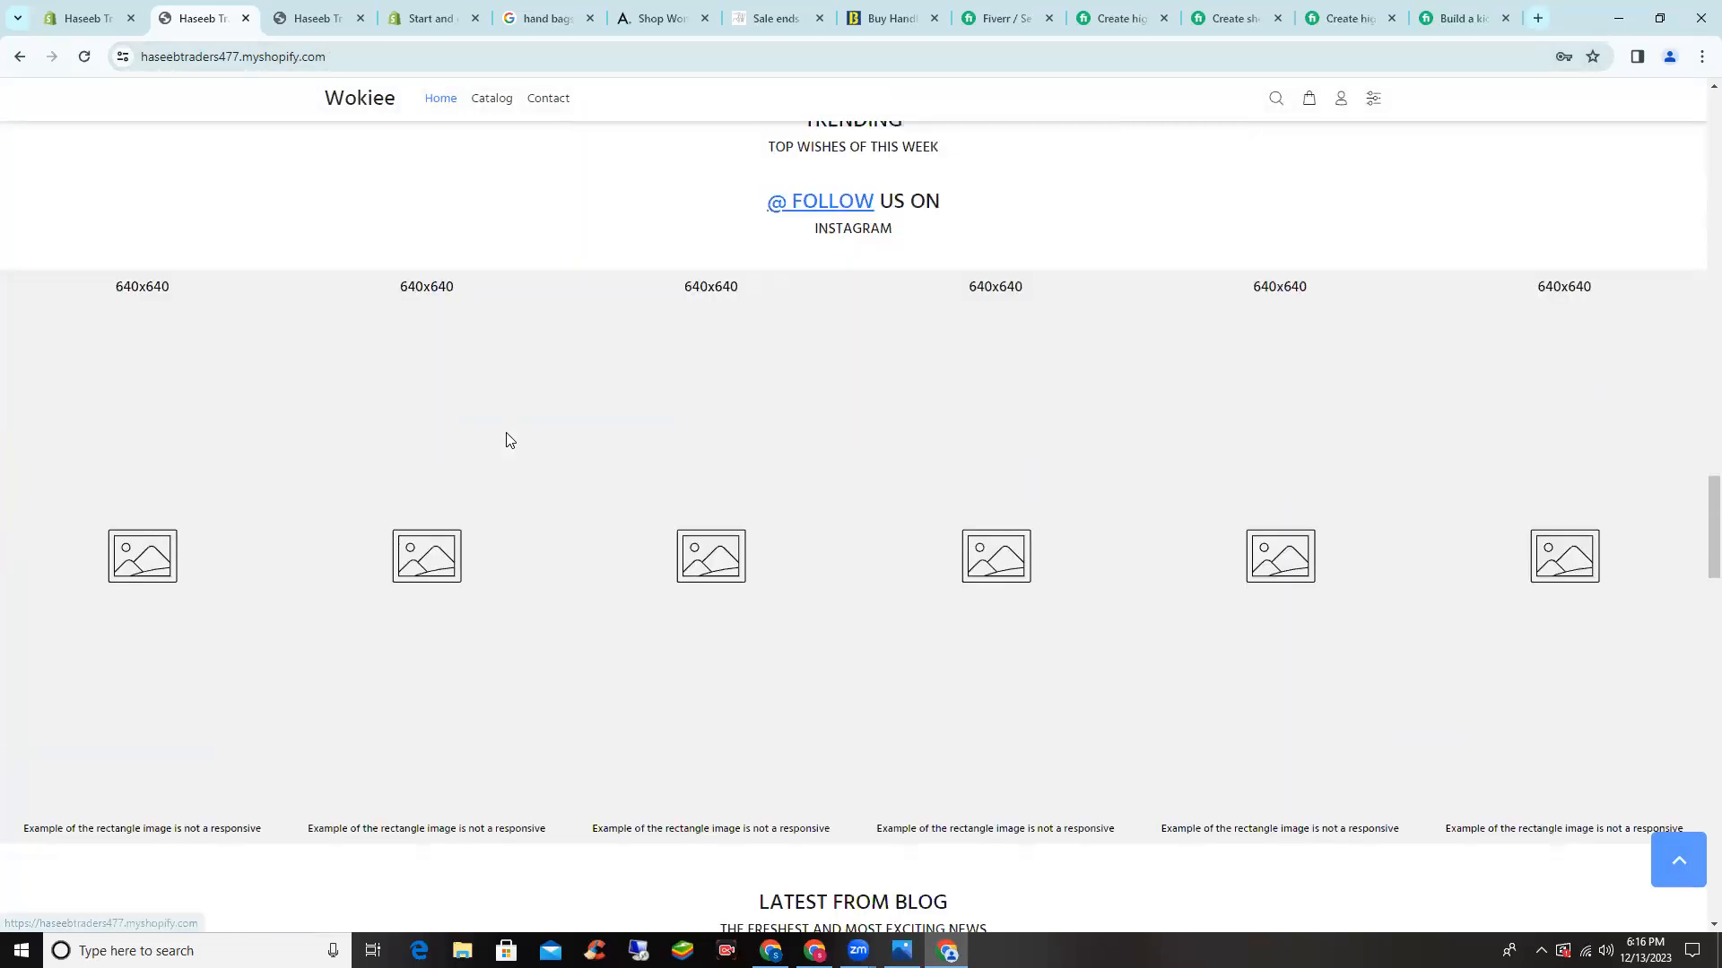
{"action": "scroll", "coordinate": [1686, 843], "scroll_direction": "down", "scroll_amount": 8}
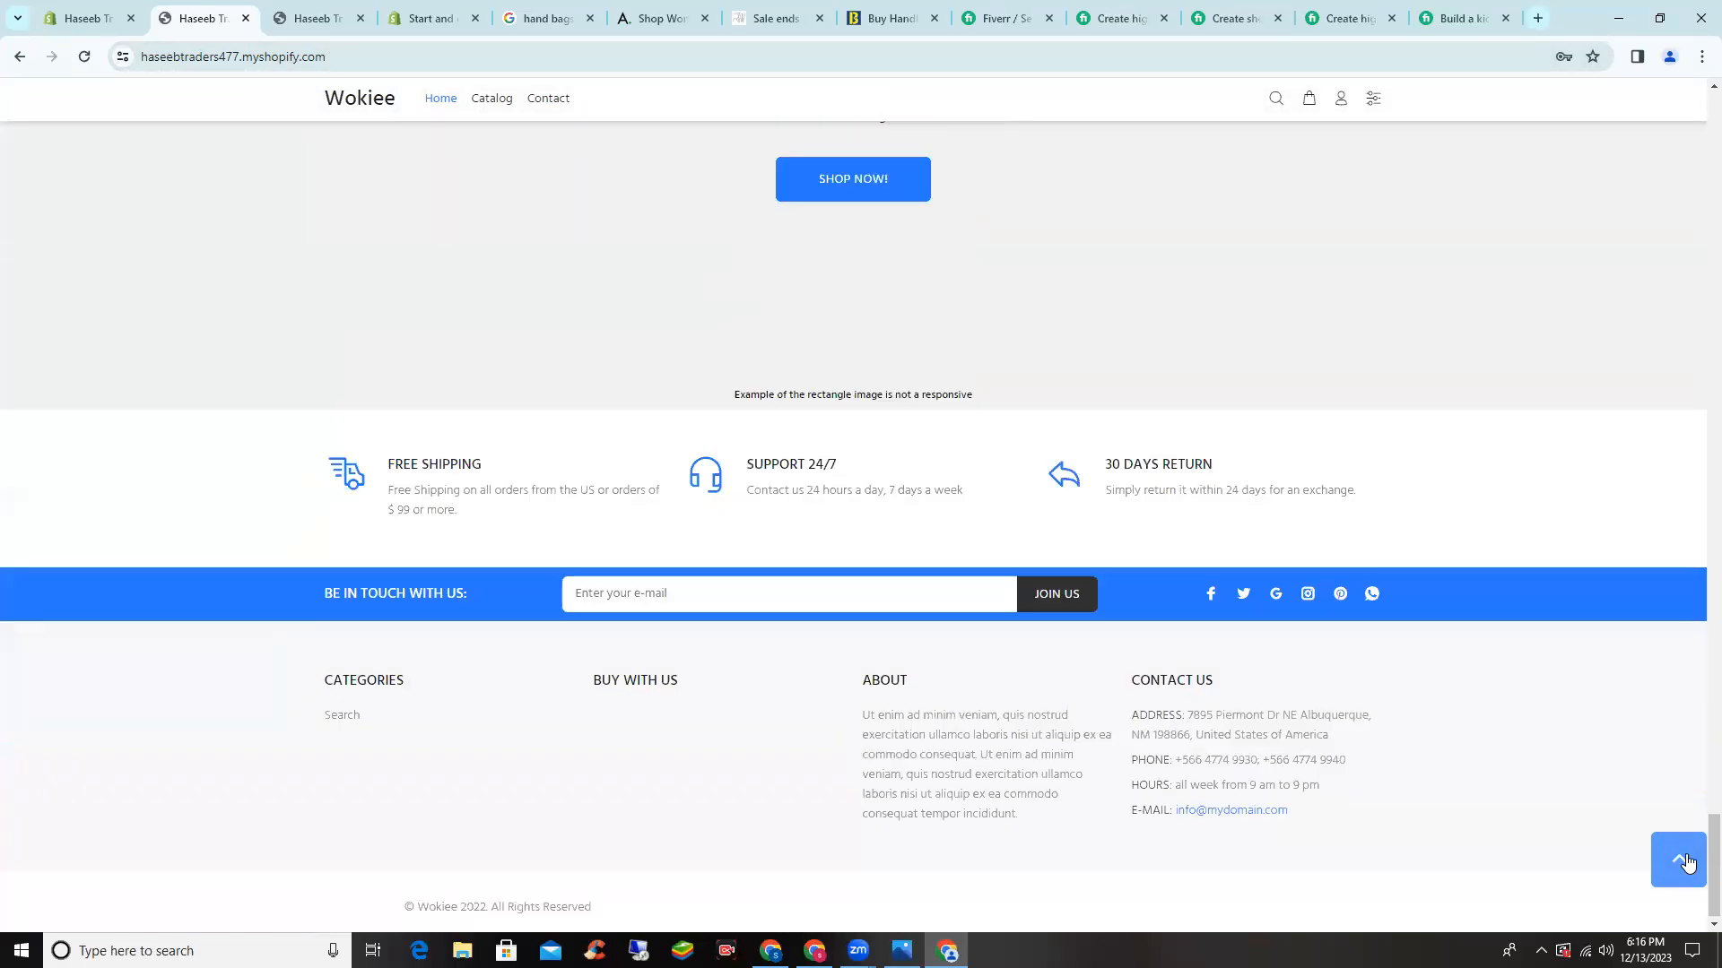
{"action": "left_click", "coordinate": [1679, 859]}
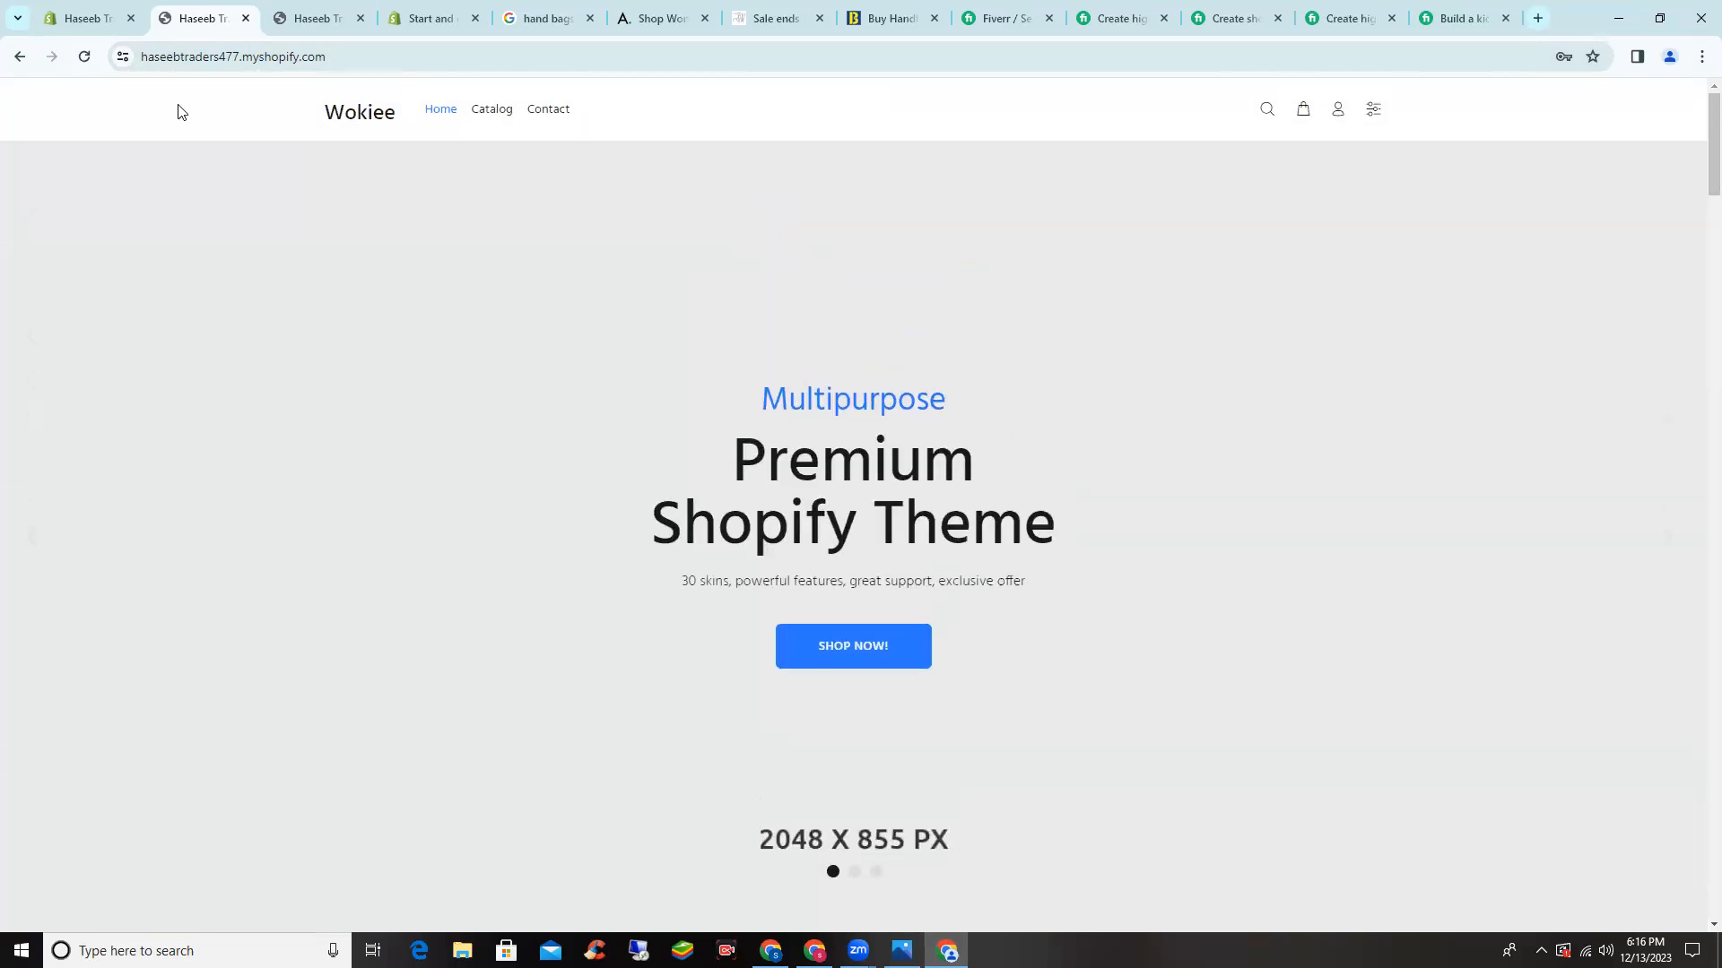
{"action": "left_click", "coordinate": [87, 18]}
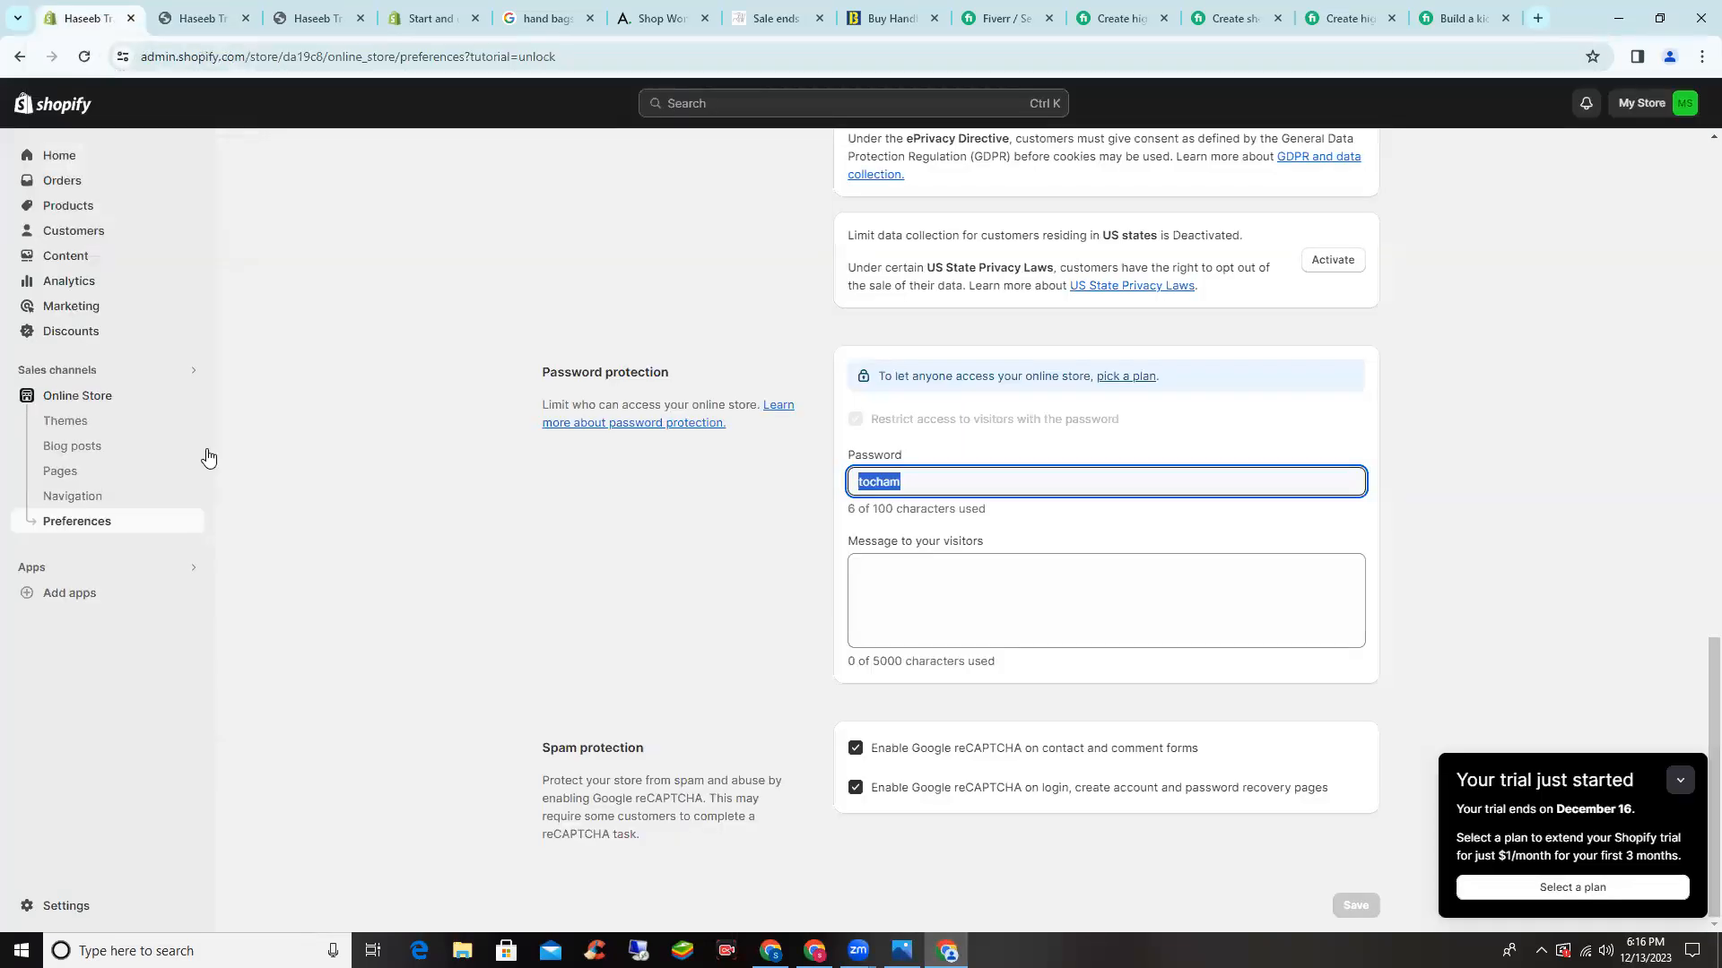
- From the Themes page, open Customize on the live Wokiee theme to show its Home page sections
{"action": "left_click", "coordinate": [607, 605]}
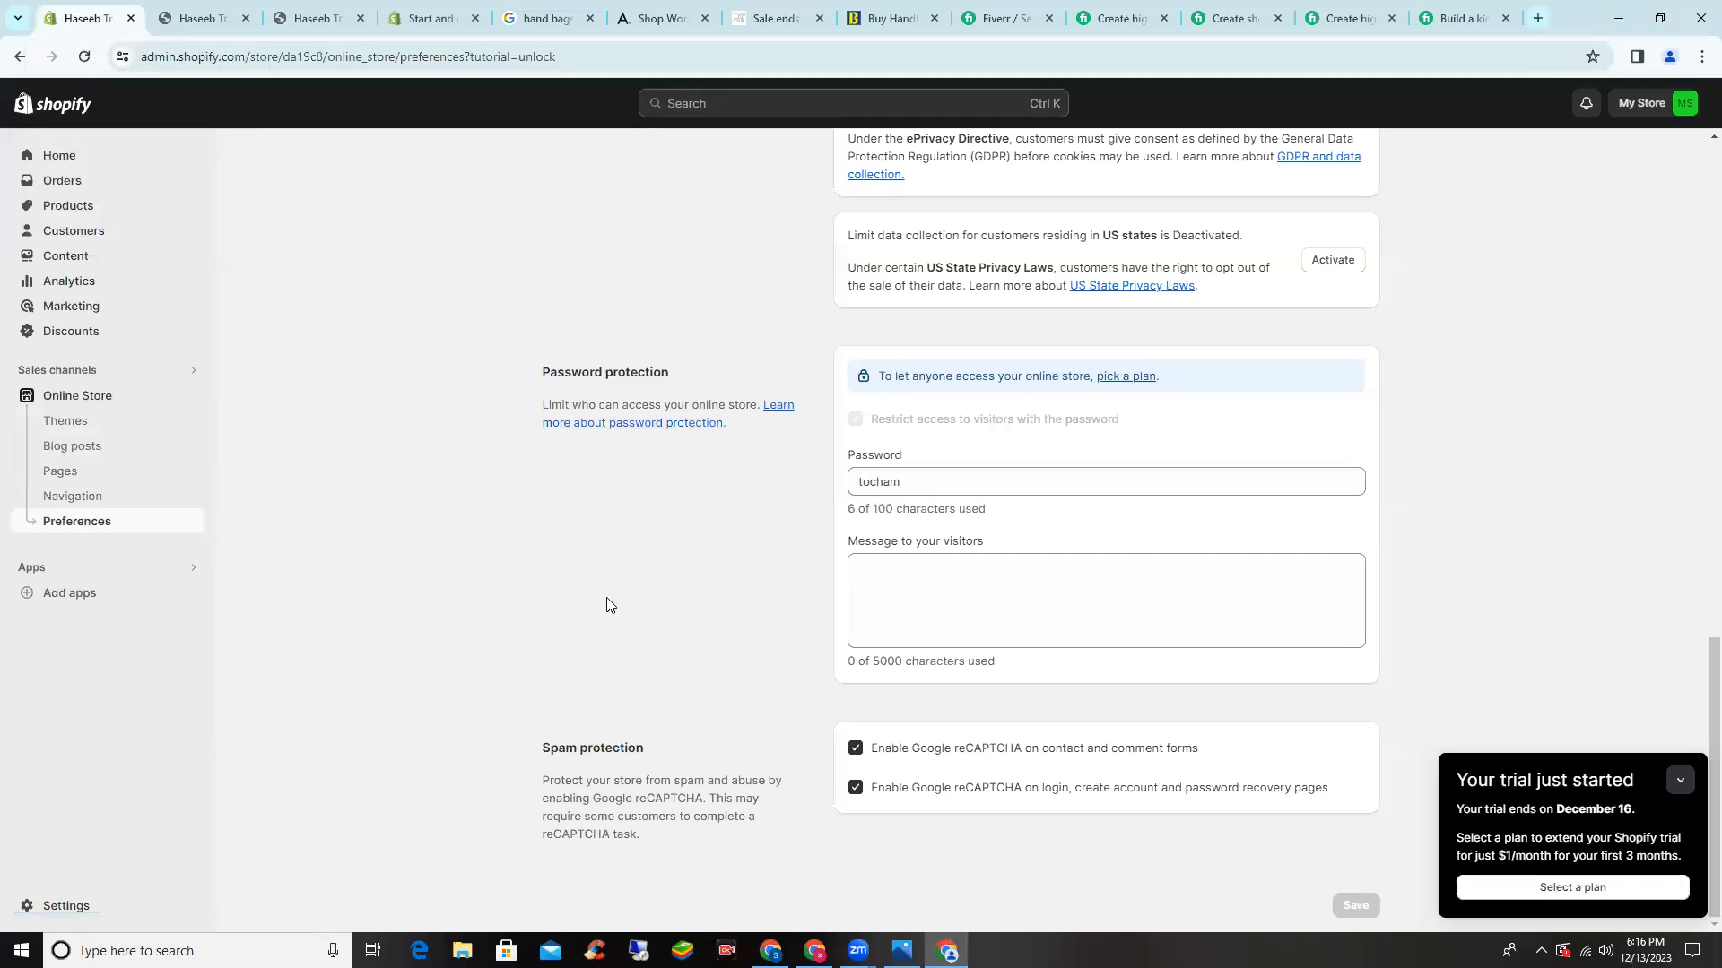
{"action": "left_click", "coordinate": [113, 425]}
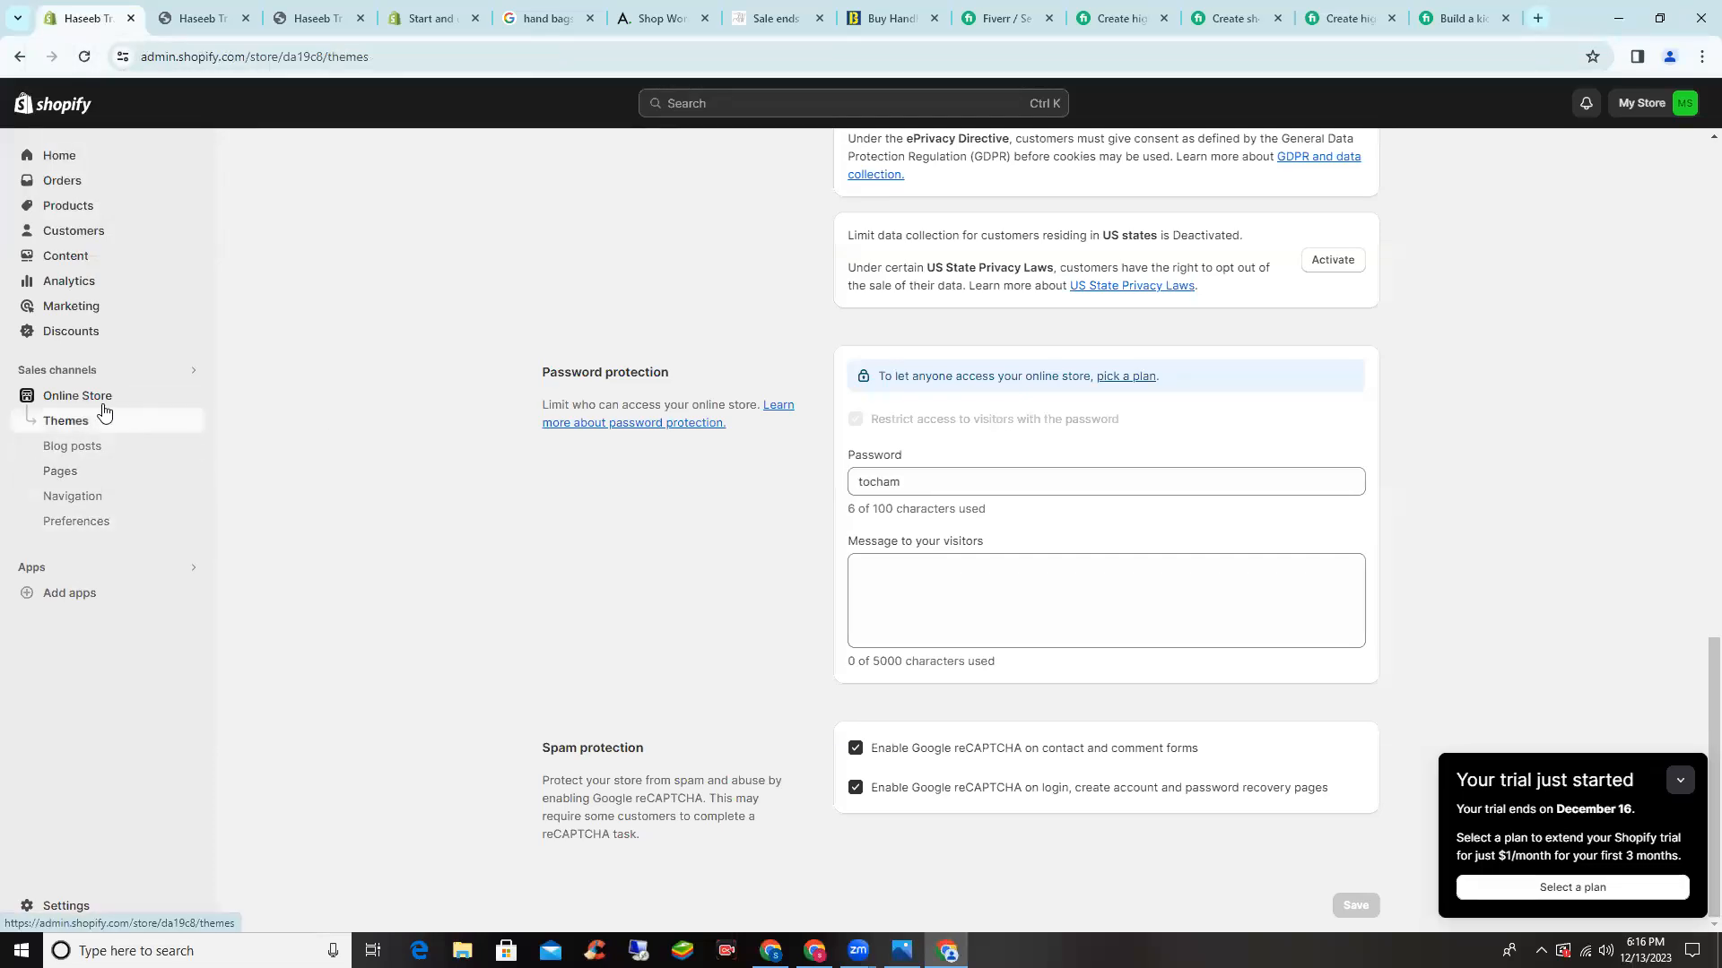
{"action": "scroll", "coordinate": [1278, 361], "scroll_direction": "up", "scroll_amount": 2}
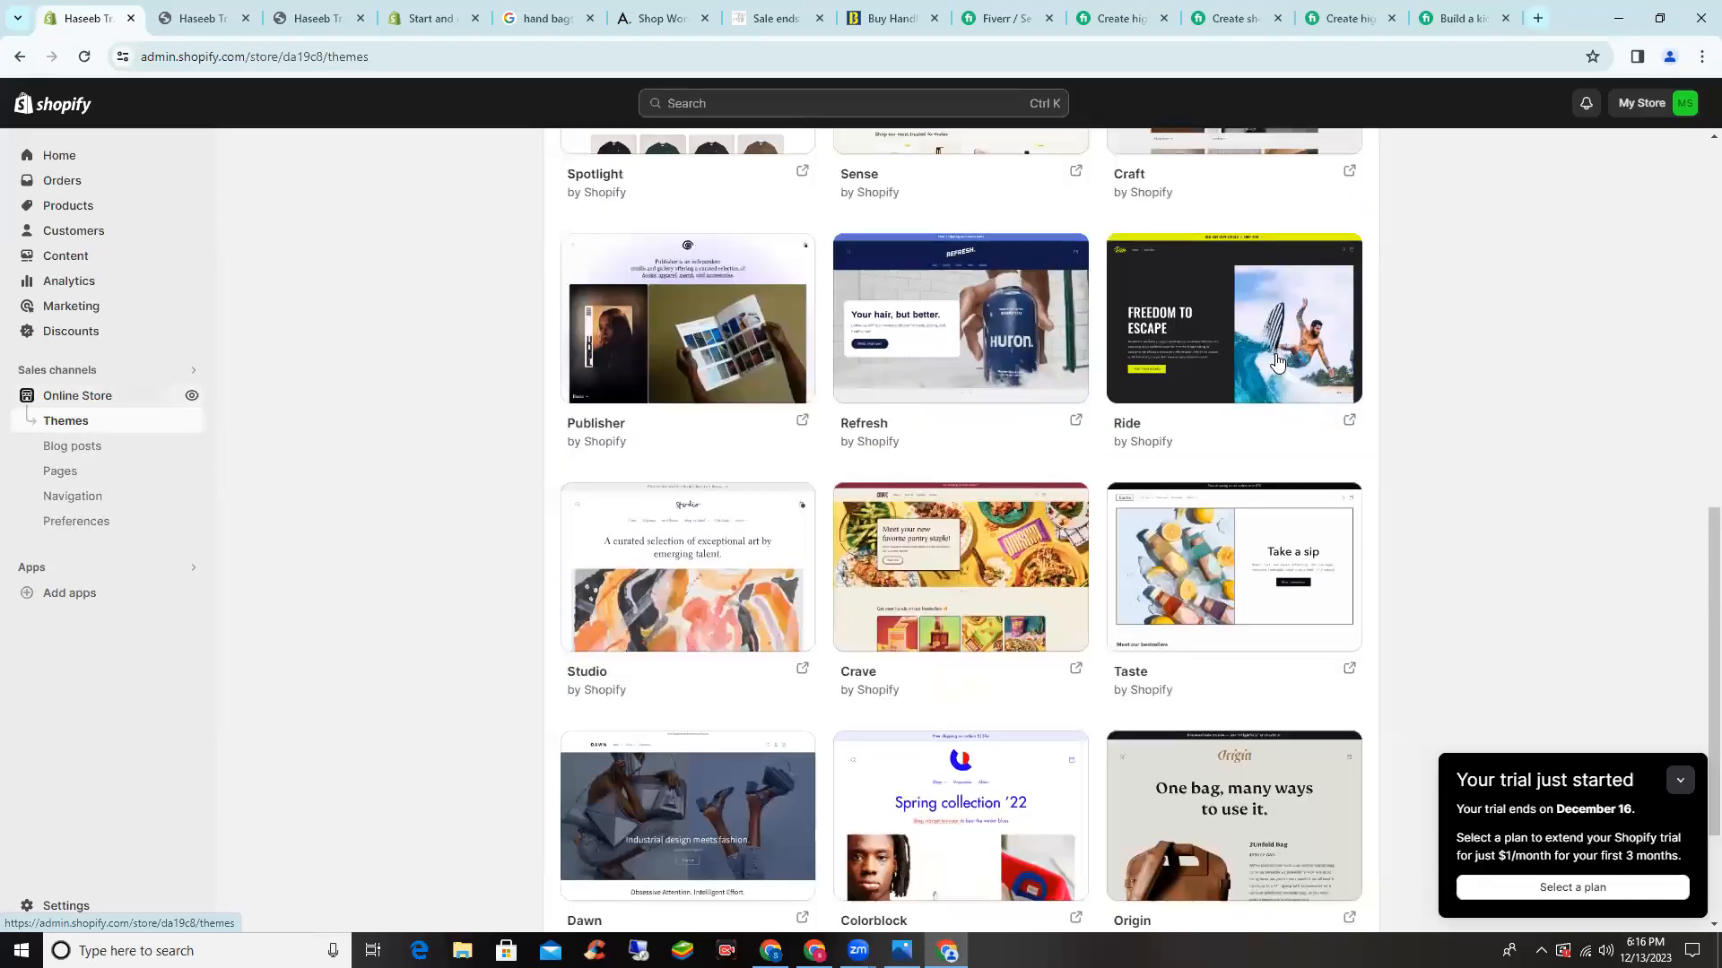
{"action": "scroll", "coordinate": [1322, 553], "scroll_direction": "up", "scroll_amount": 10}
{"action": "scroll", "coordinate": [1322, 553], "scroll_direction": "down", "scroll_amount": 2}
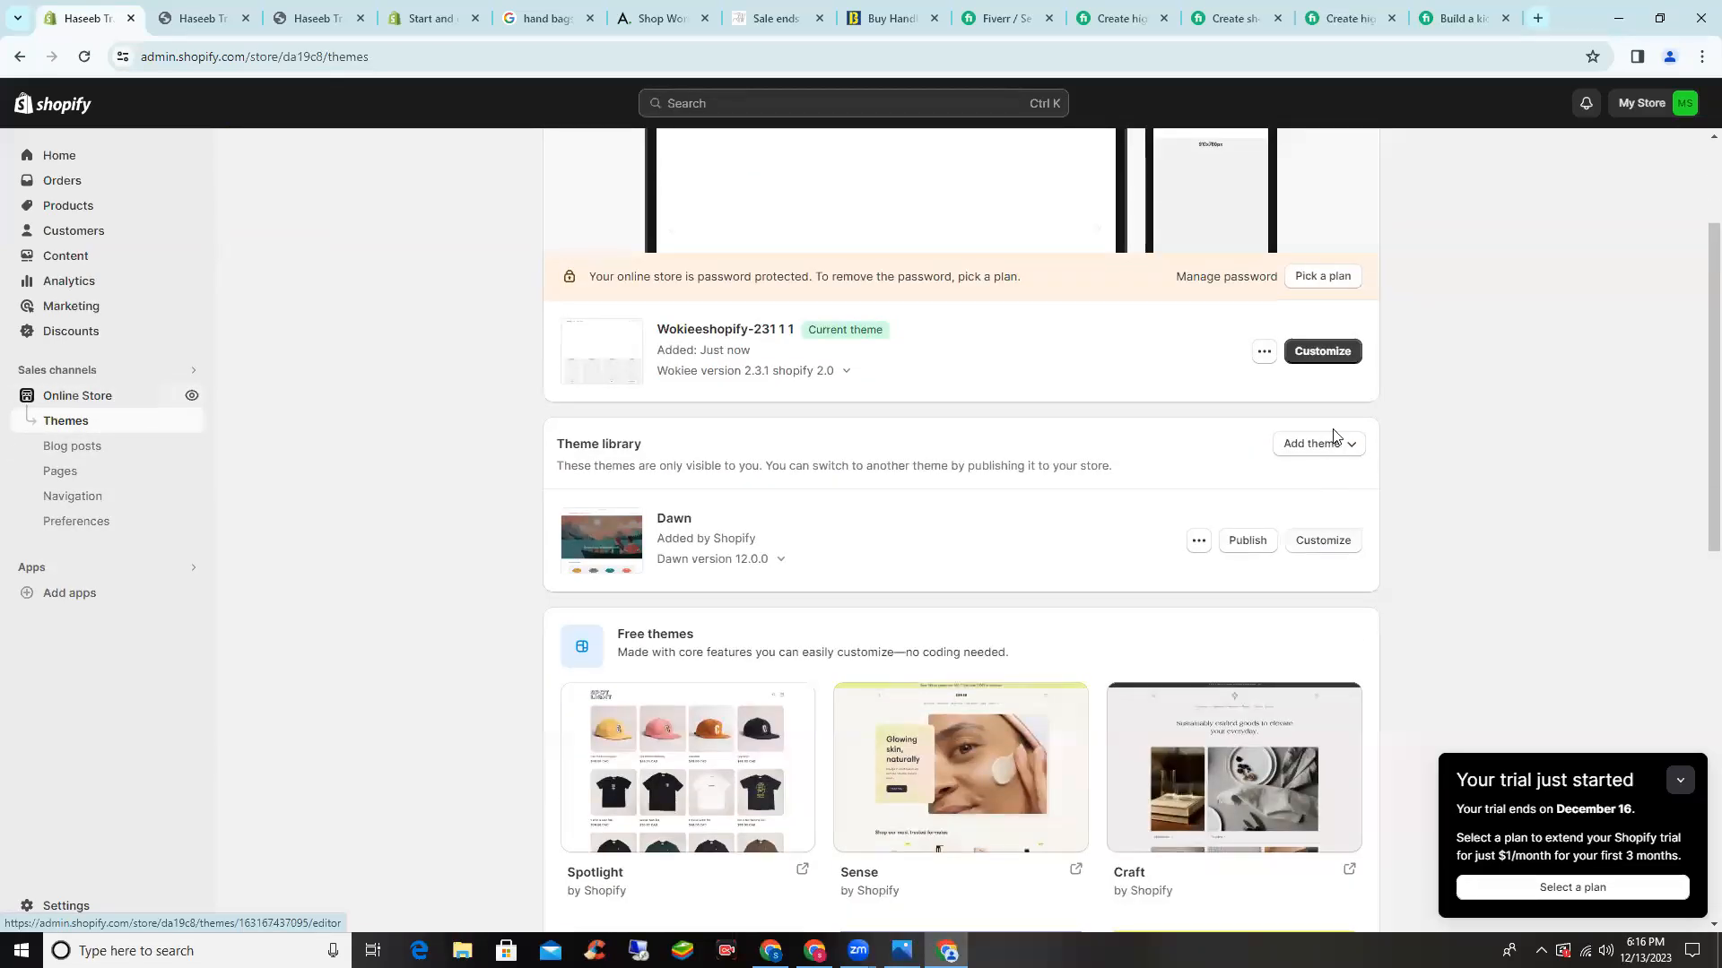
{"action": "left_click", "coordinate": [1327, 354]}
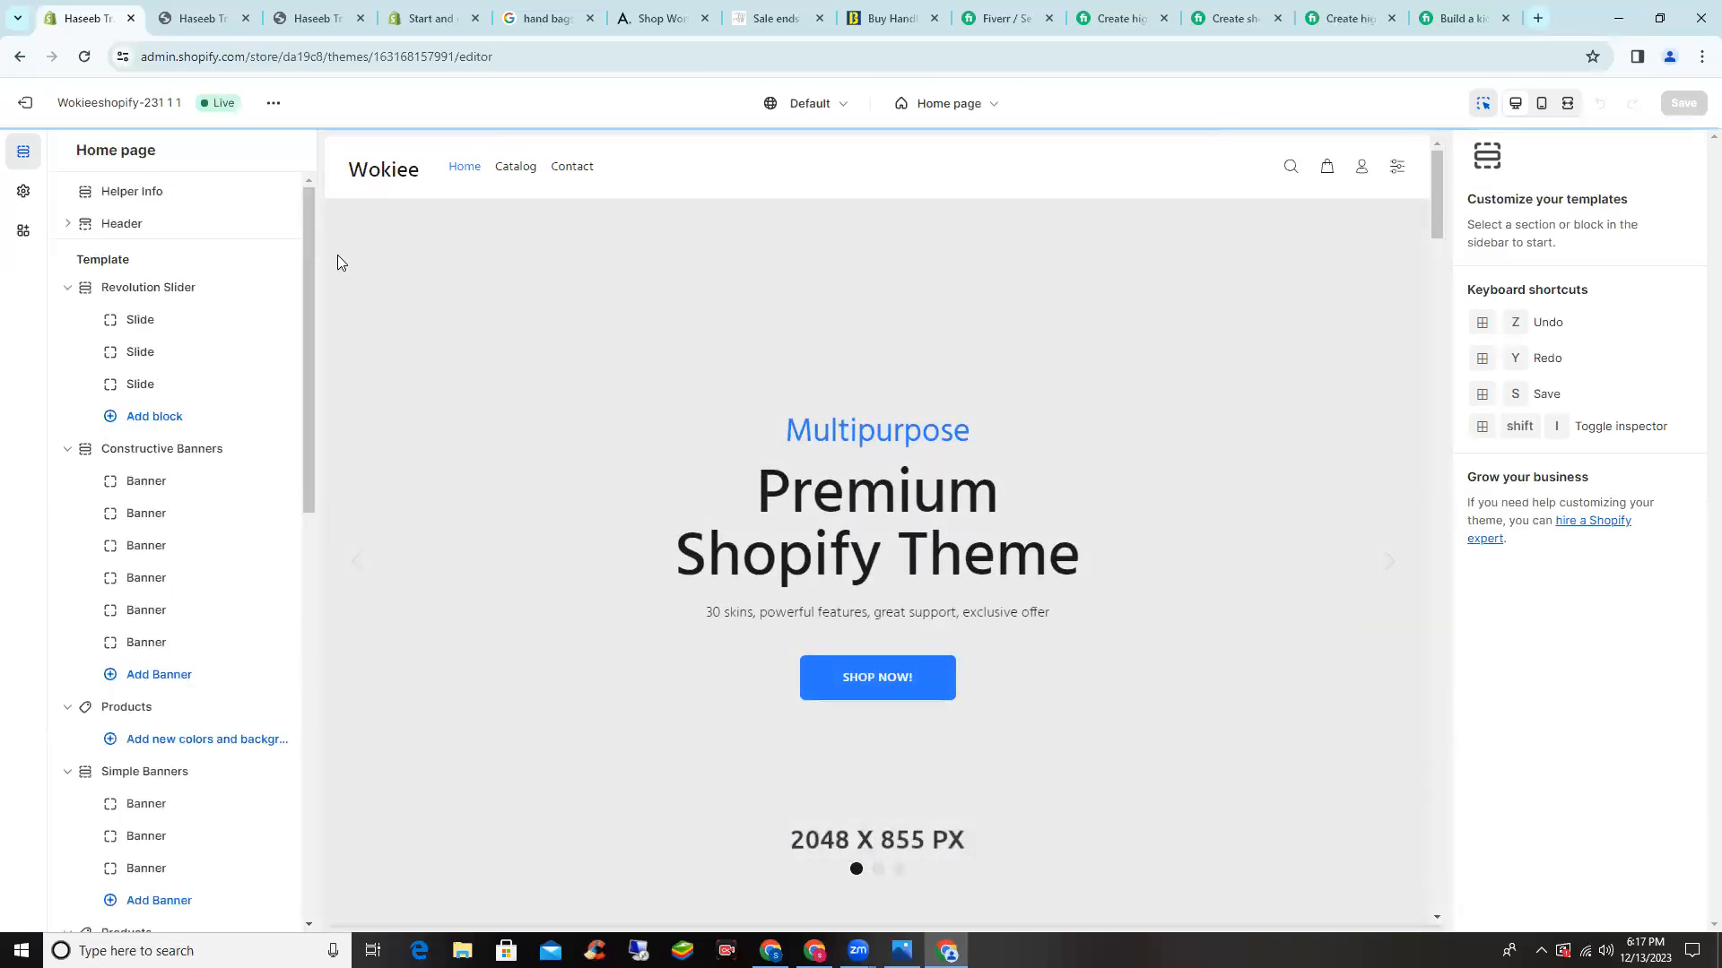
- Give the first Revolution Slider slide the free 'leather bags' stock photo and save the theme
{"action": "left_click", "coordinate": [141, 321]}
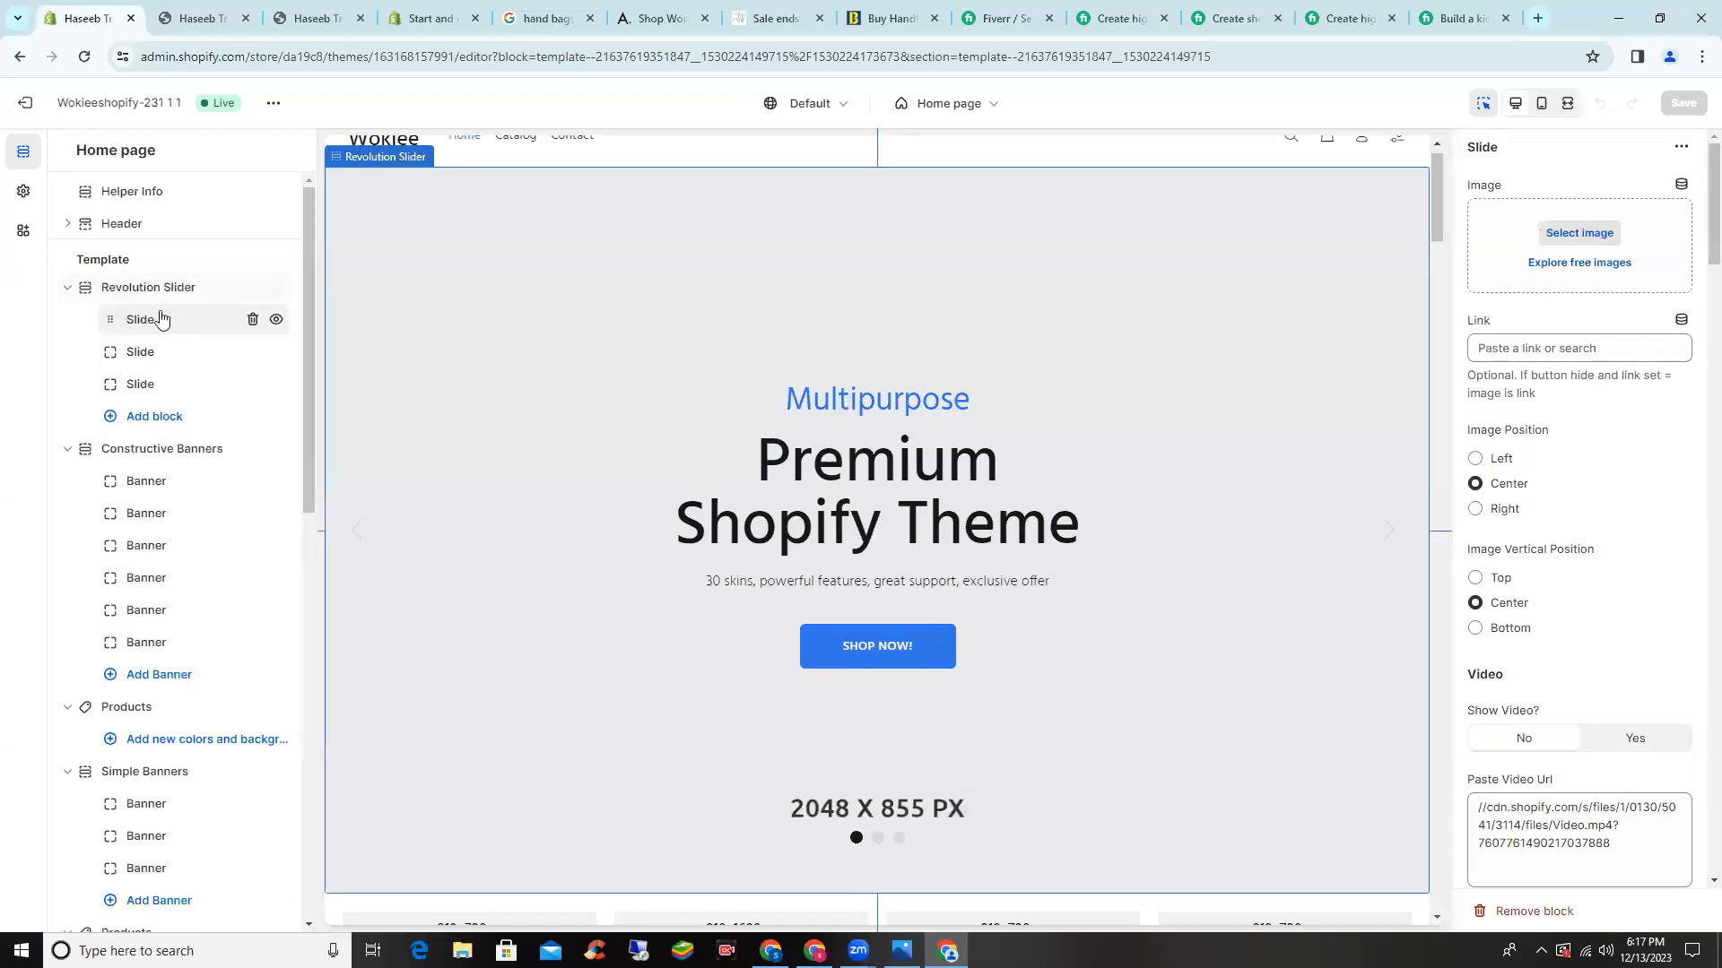
{"action": "left_click", "coordinate": [1589, 233]}
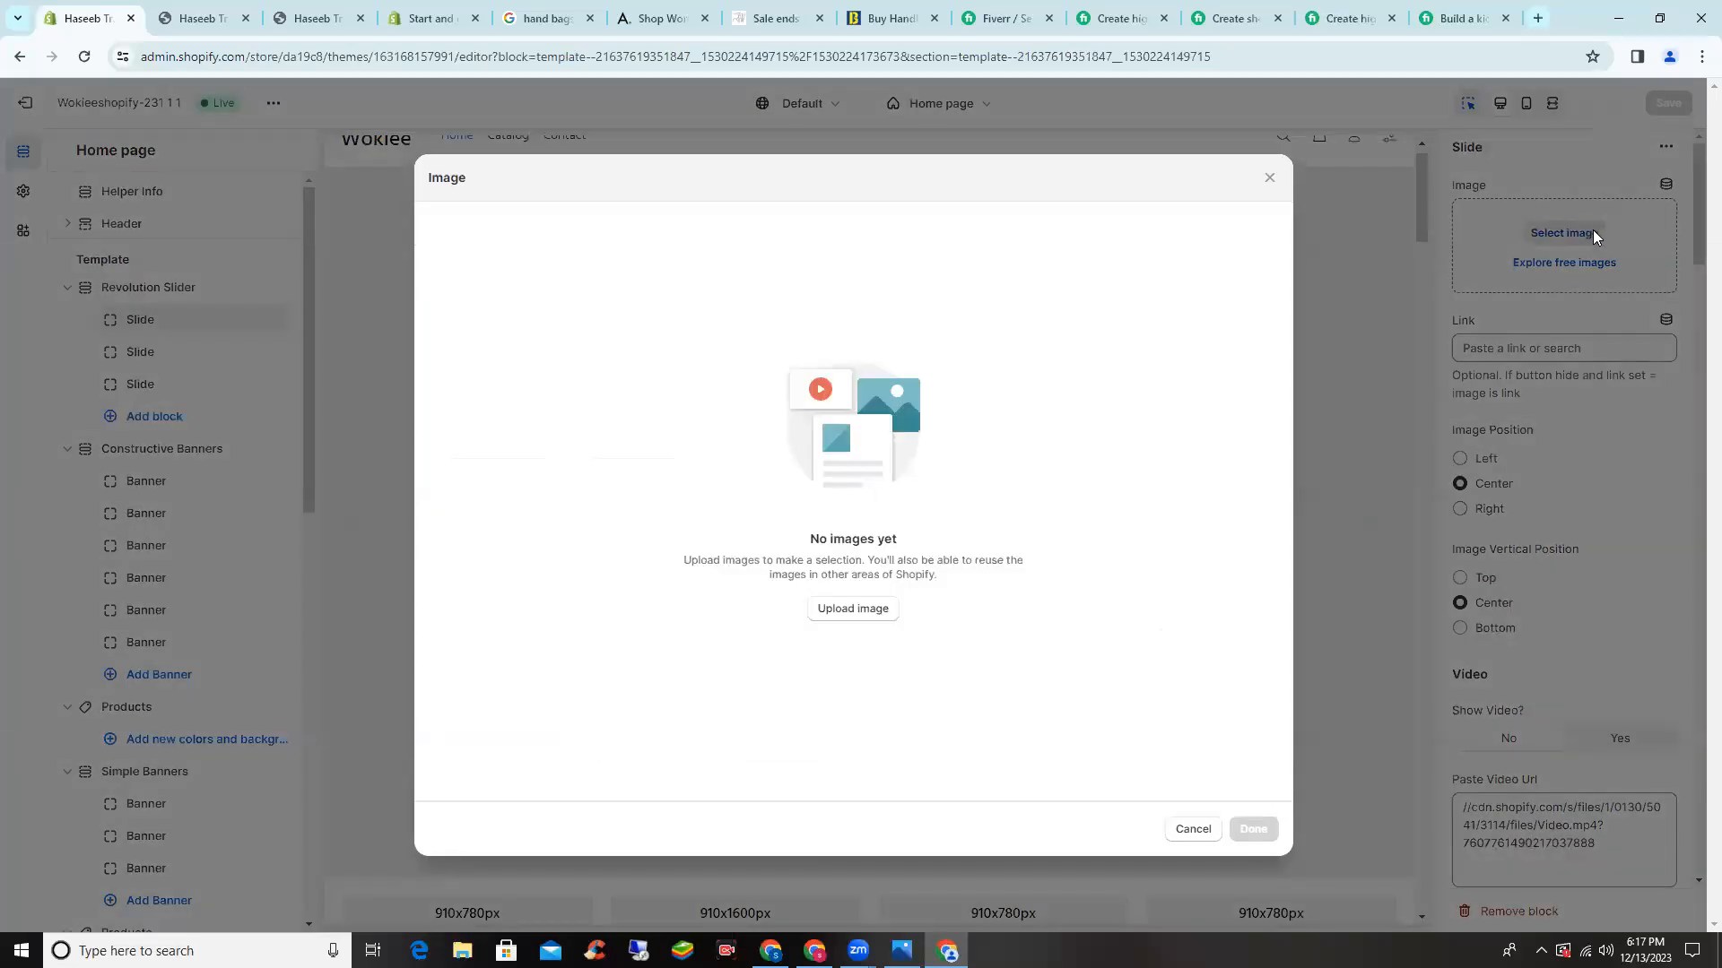
{"action": "left_click", "coordinate": [856, 612]}
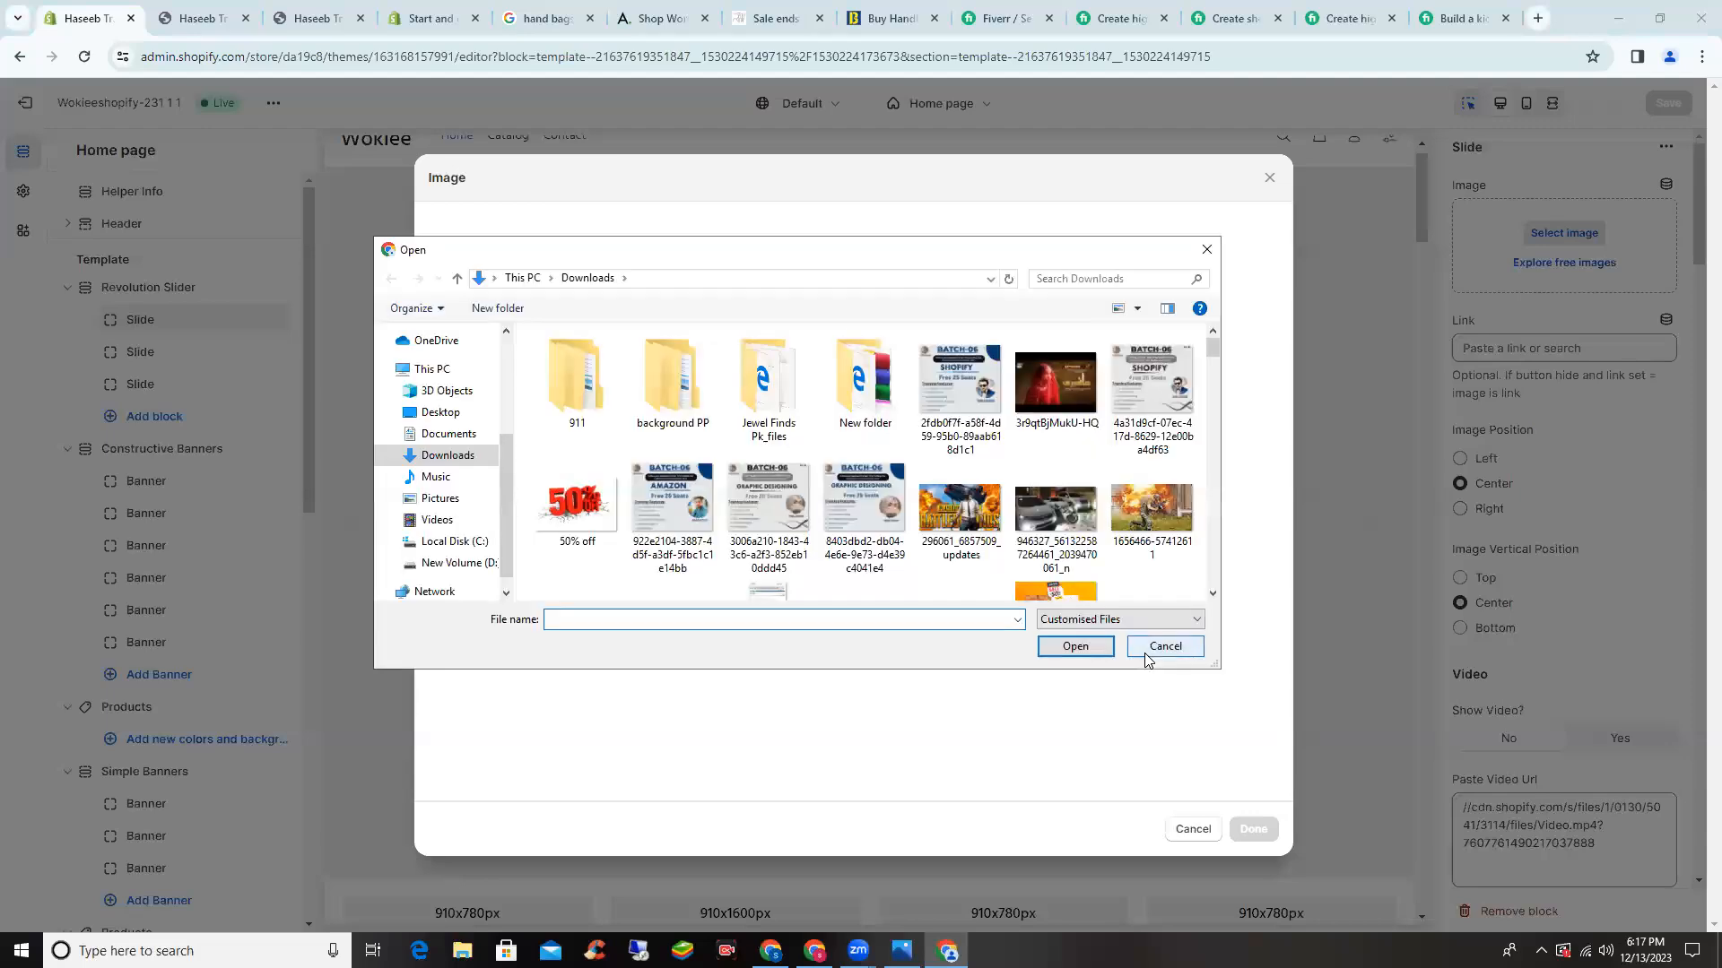
{"action": "left_click", "coordinate": [1157, 649]}
{"action": "left_click", "coordinate": [1193, 827]}
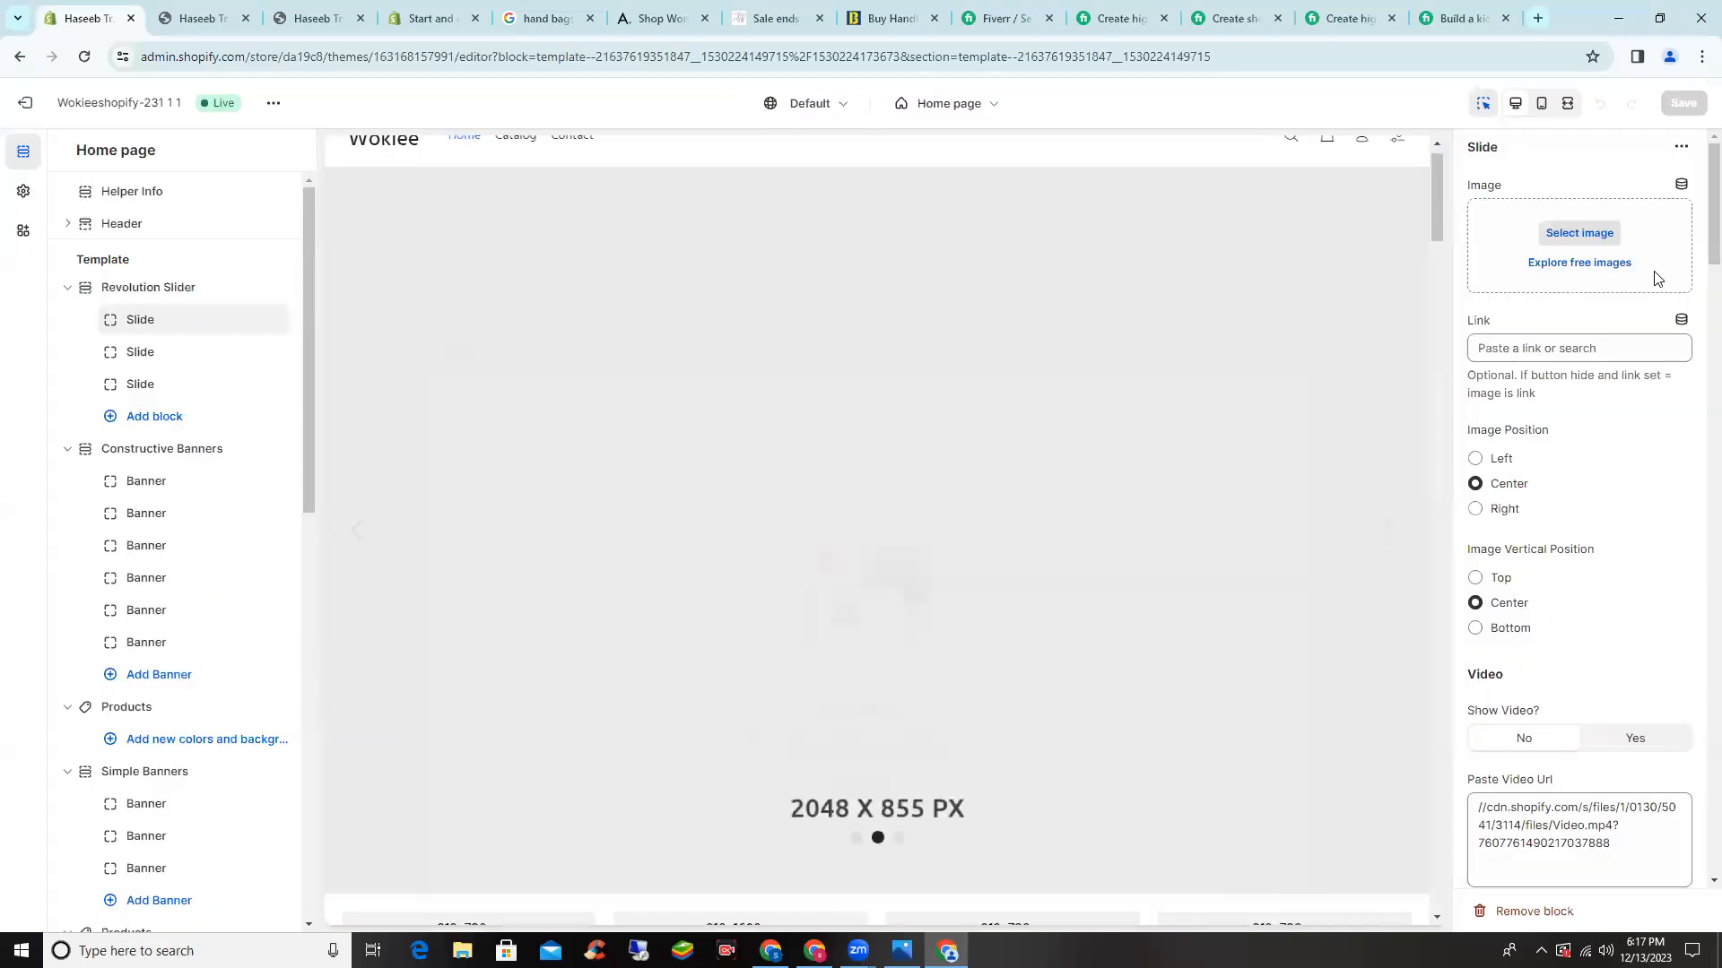
{"action": "left_click", "coordinate": [1569, 264]}
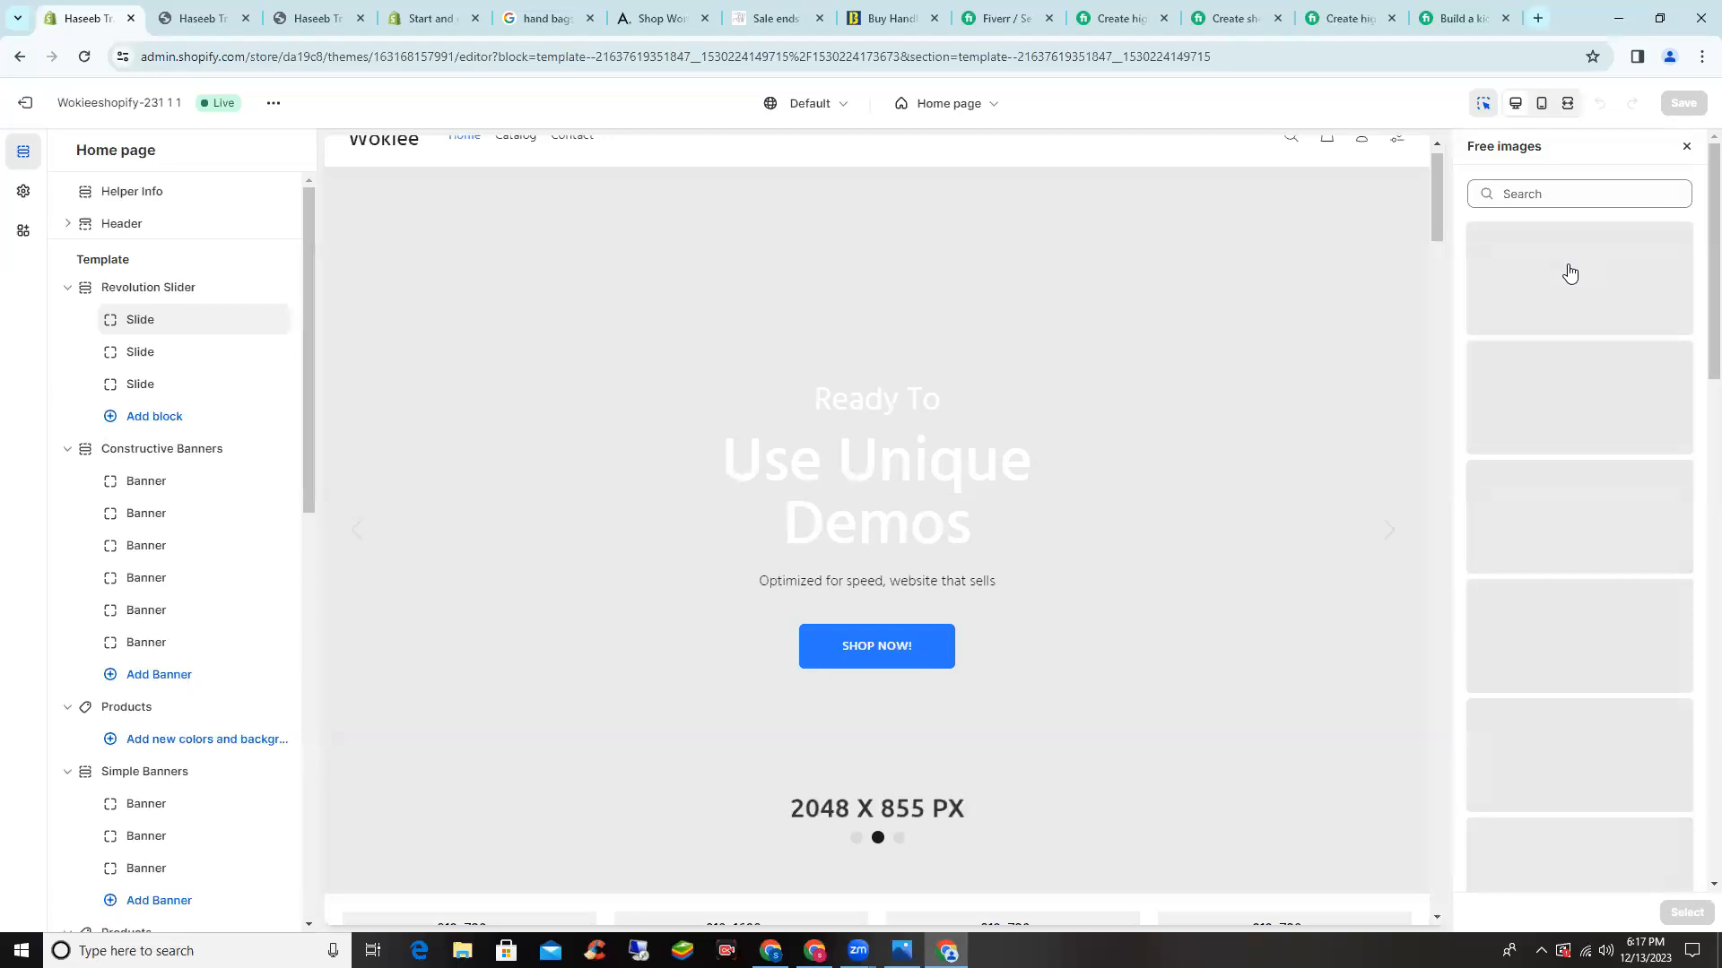
{"action": "left_click", "coordinate": [1580, 195]}
{"action": "type", "text": "leather bags"}
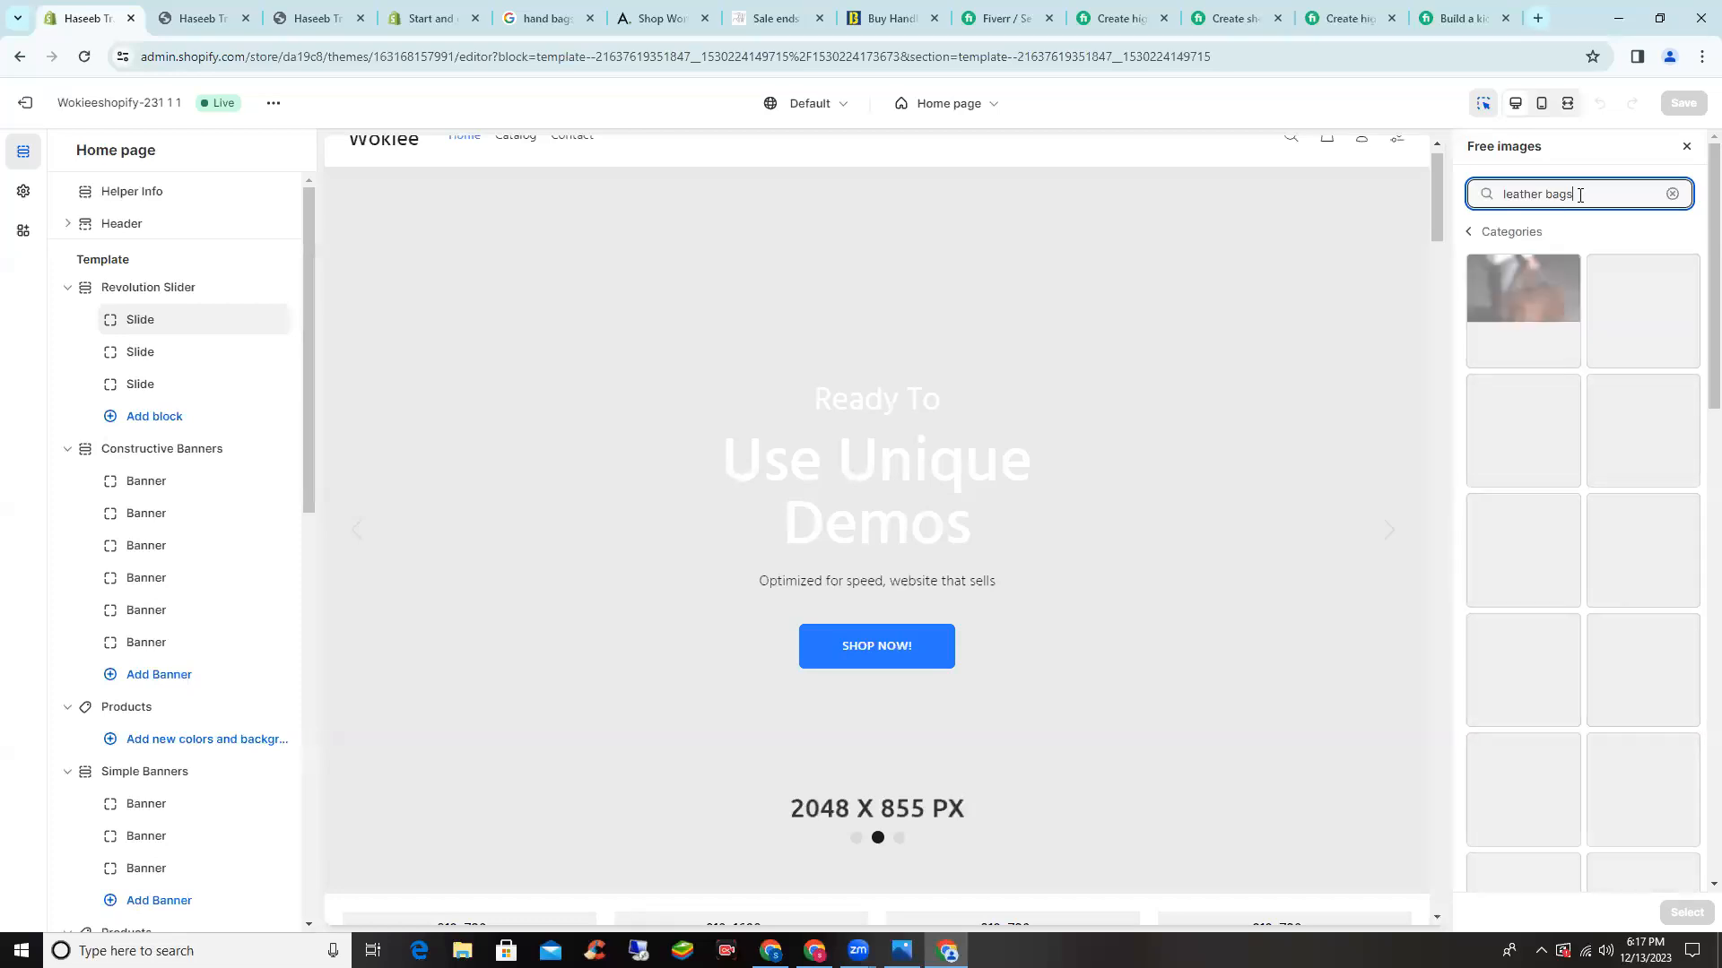
{"action": "left_click", "coordinate": [1537, 289]}
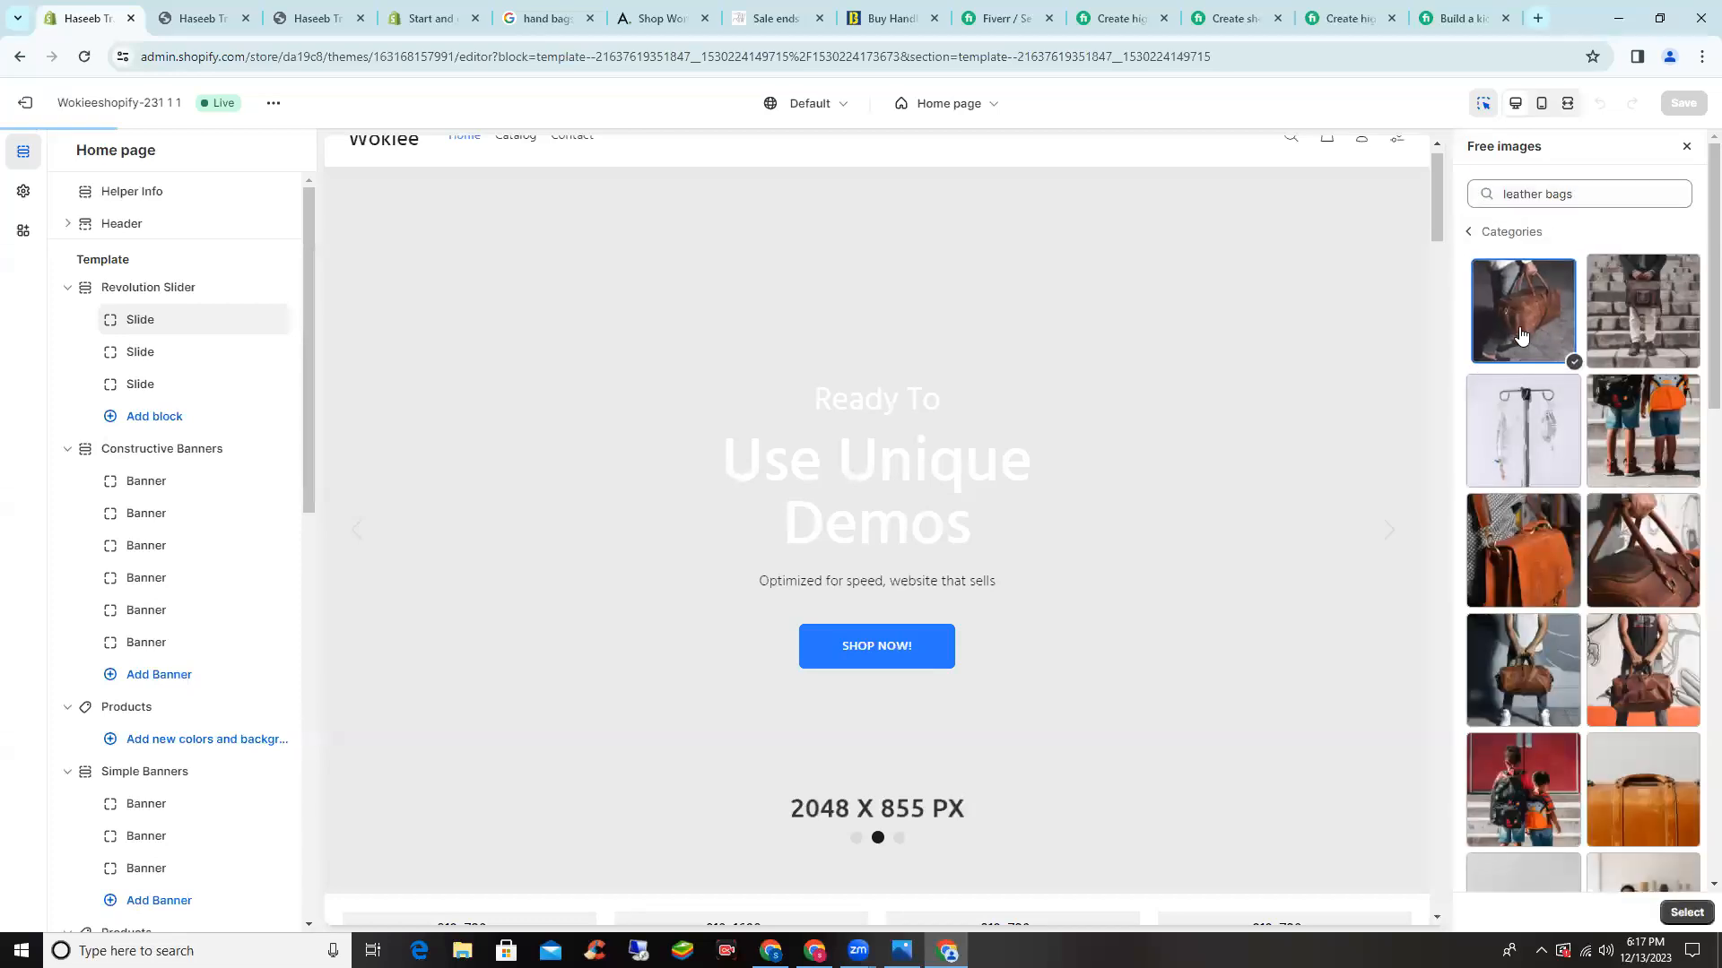
{"action": "left_click", "coordinate": [1697, 922]}
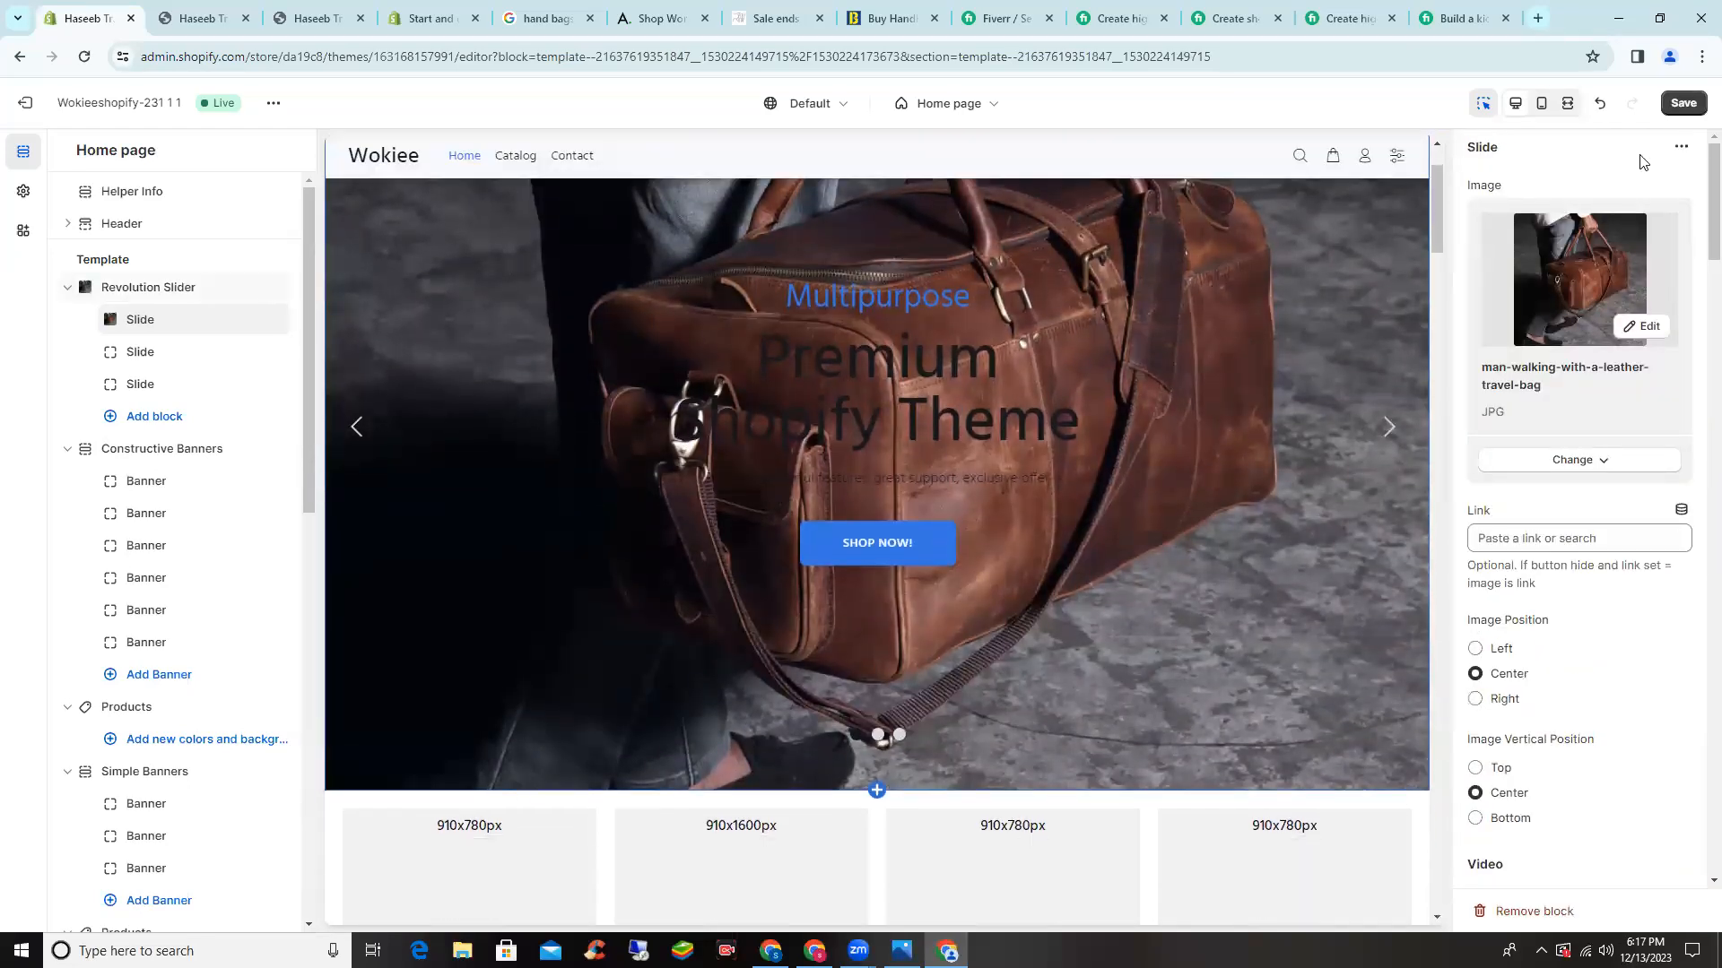
{"action": "left_click", "coordinate": [1699, 109]}
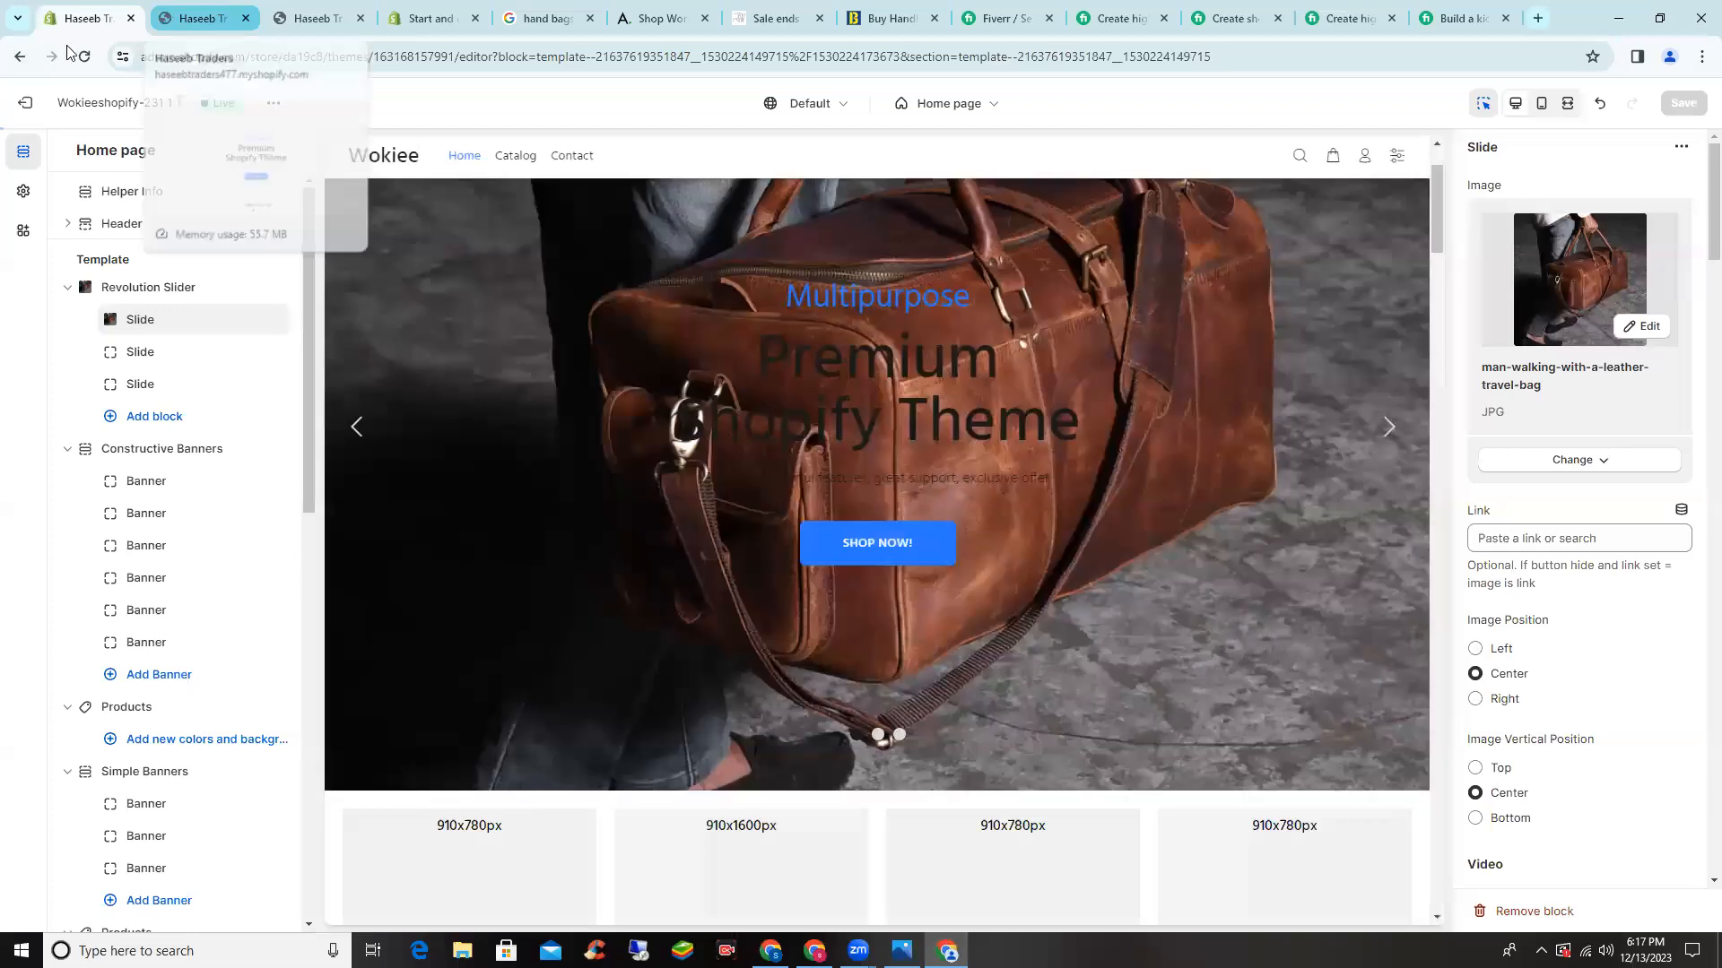
- Reload the live storefront, view the third hero slide and scroll to the placeholder banners
{"action": "left_click", "coordinate": [165, 16]}
{"action": "left_click", "coordinate": [83, 57]}
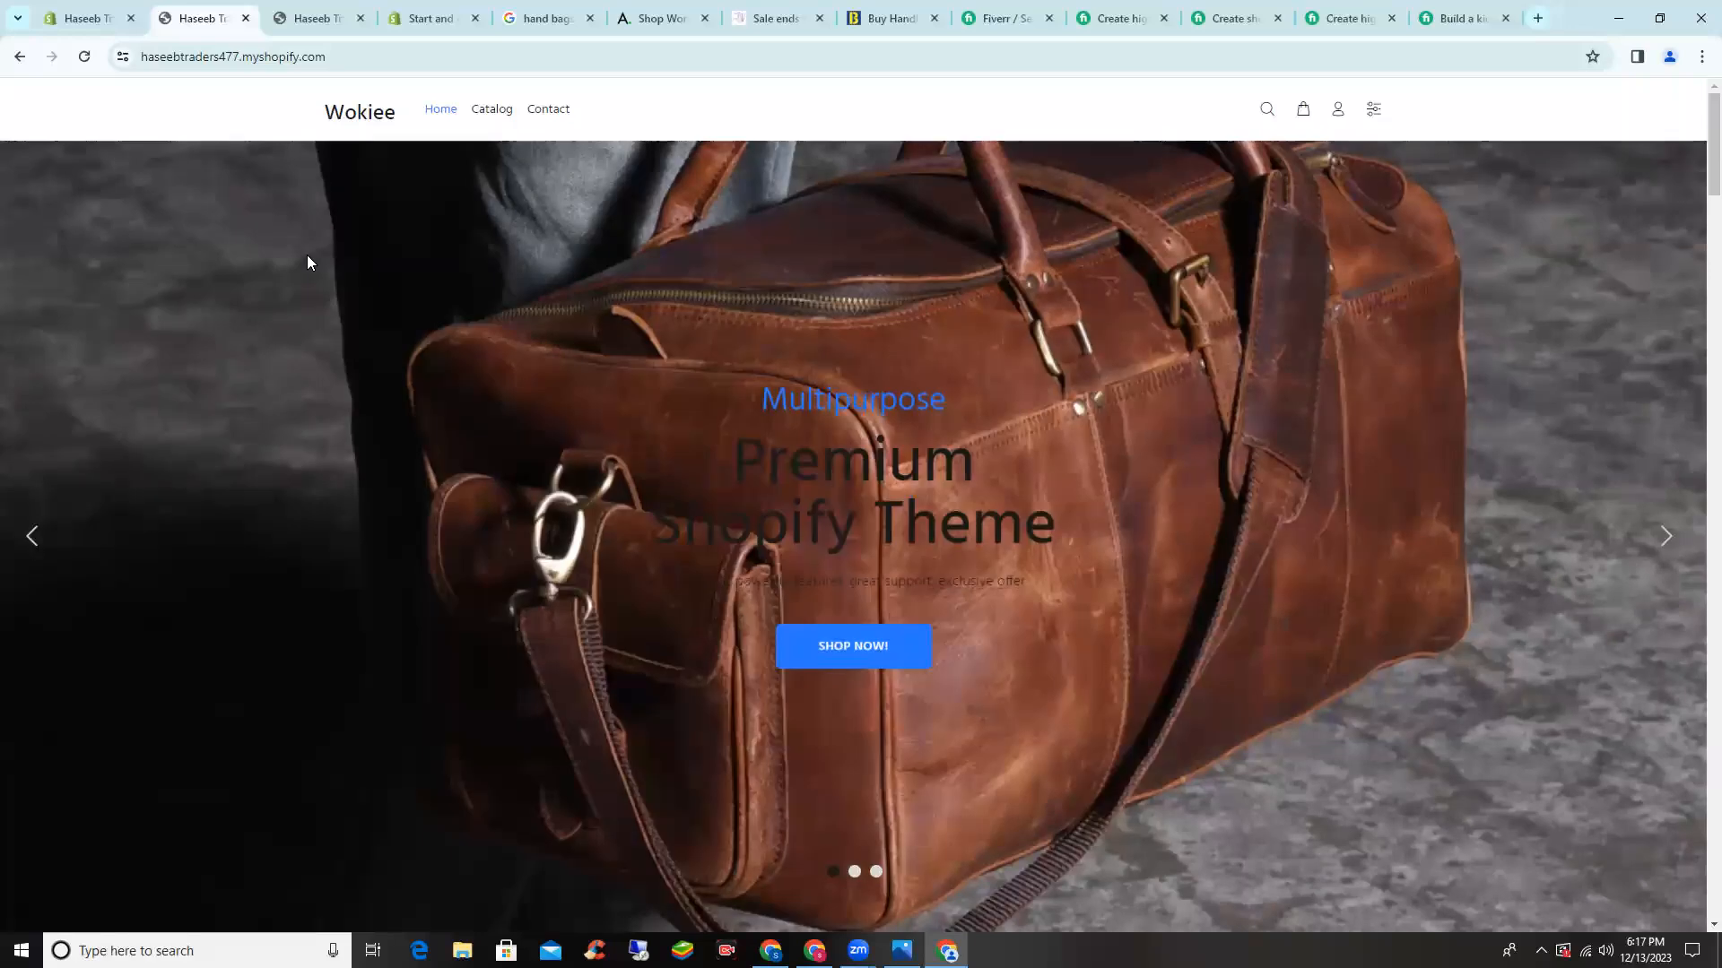
{"action": "scroll", "coordinate": [296, 240], "scroll_direction": "down", "scroll_amount": 1}
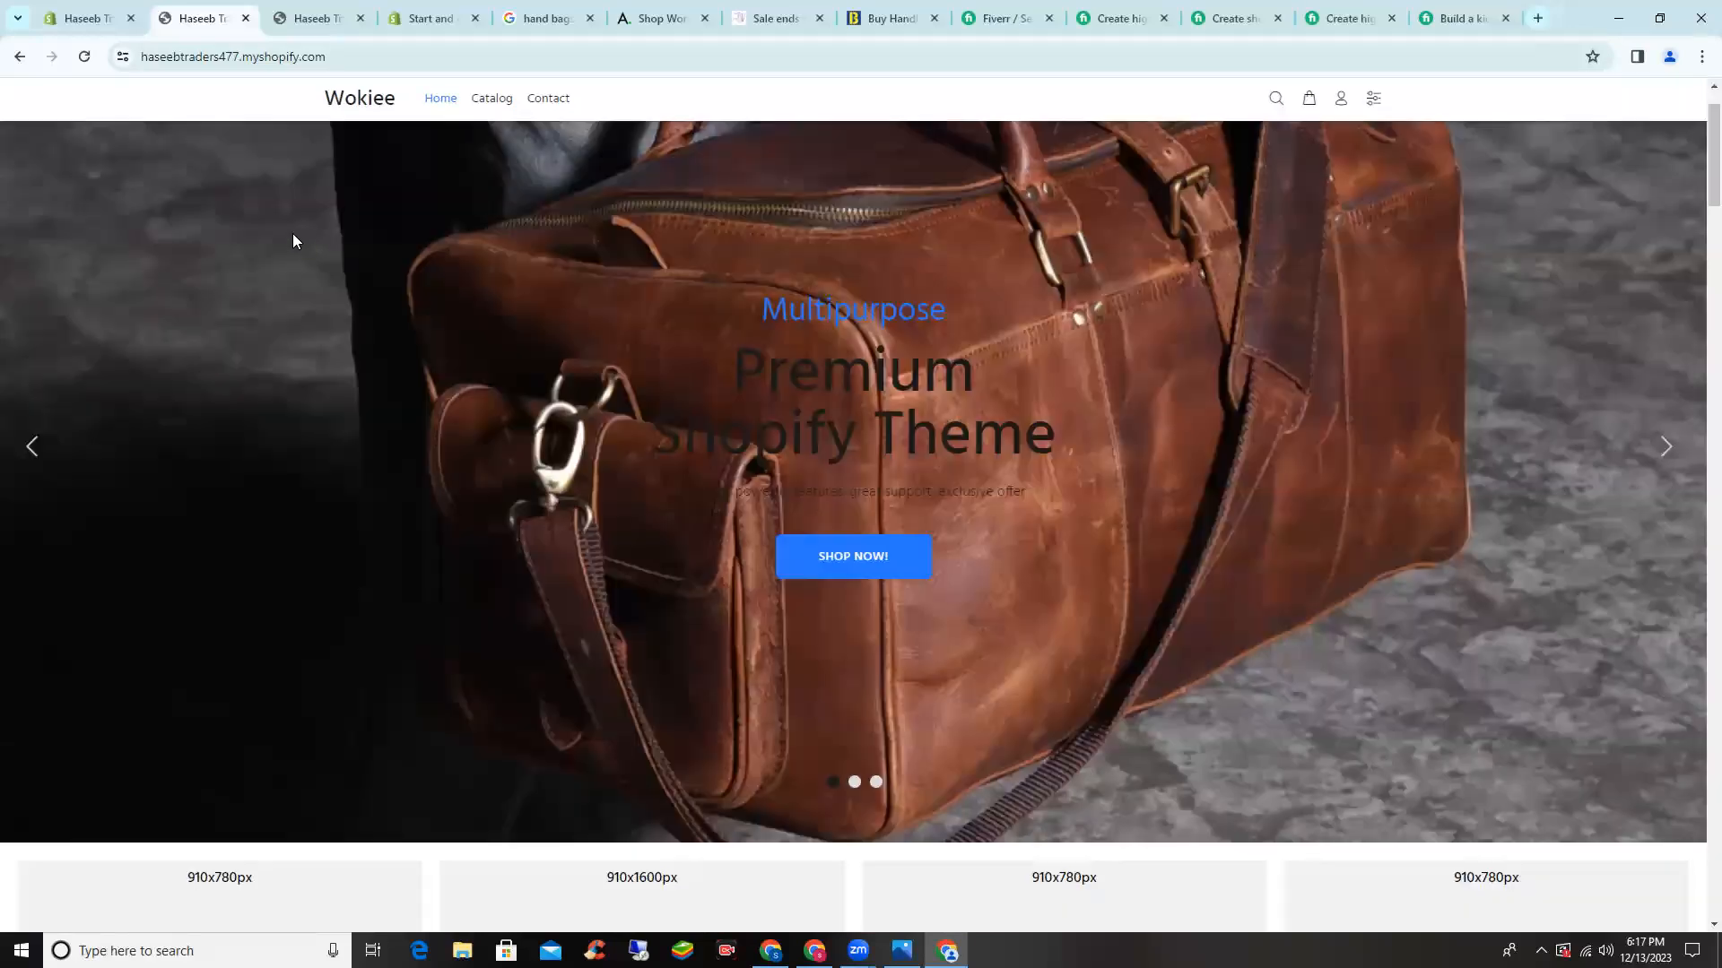
{"action": "left_click", "coordinate": [877, 783]}
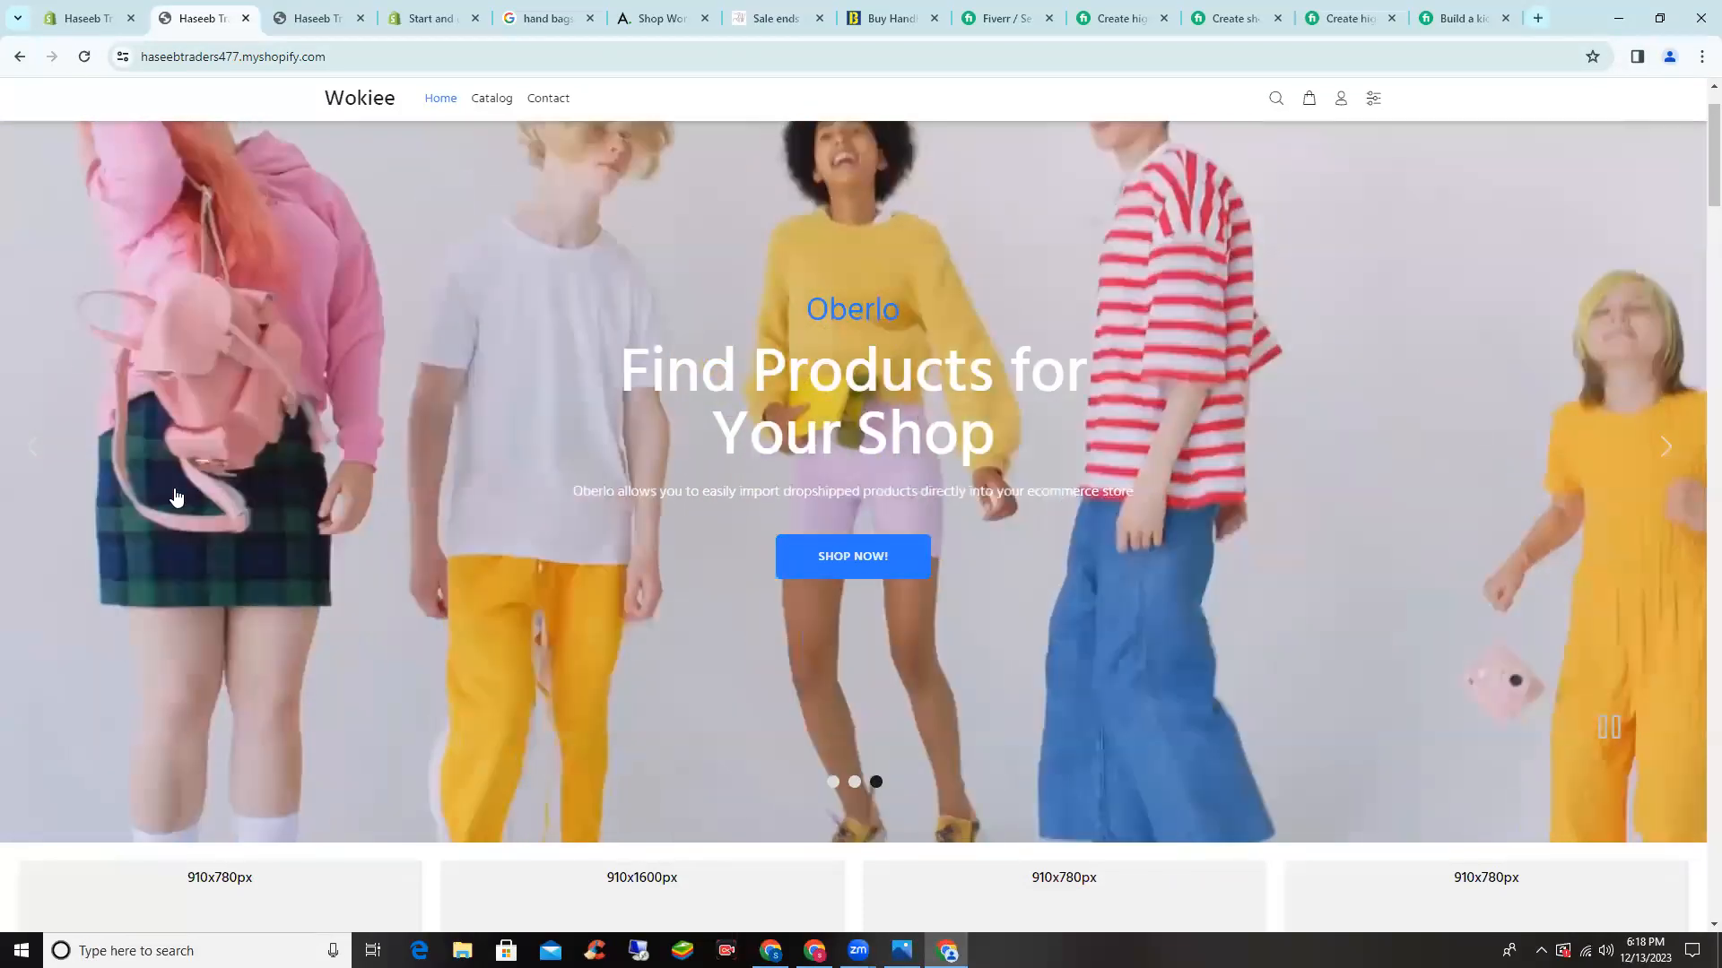
{"action": "key", "text": "ctrl+shift+Tab"}
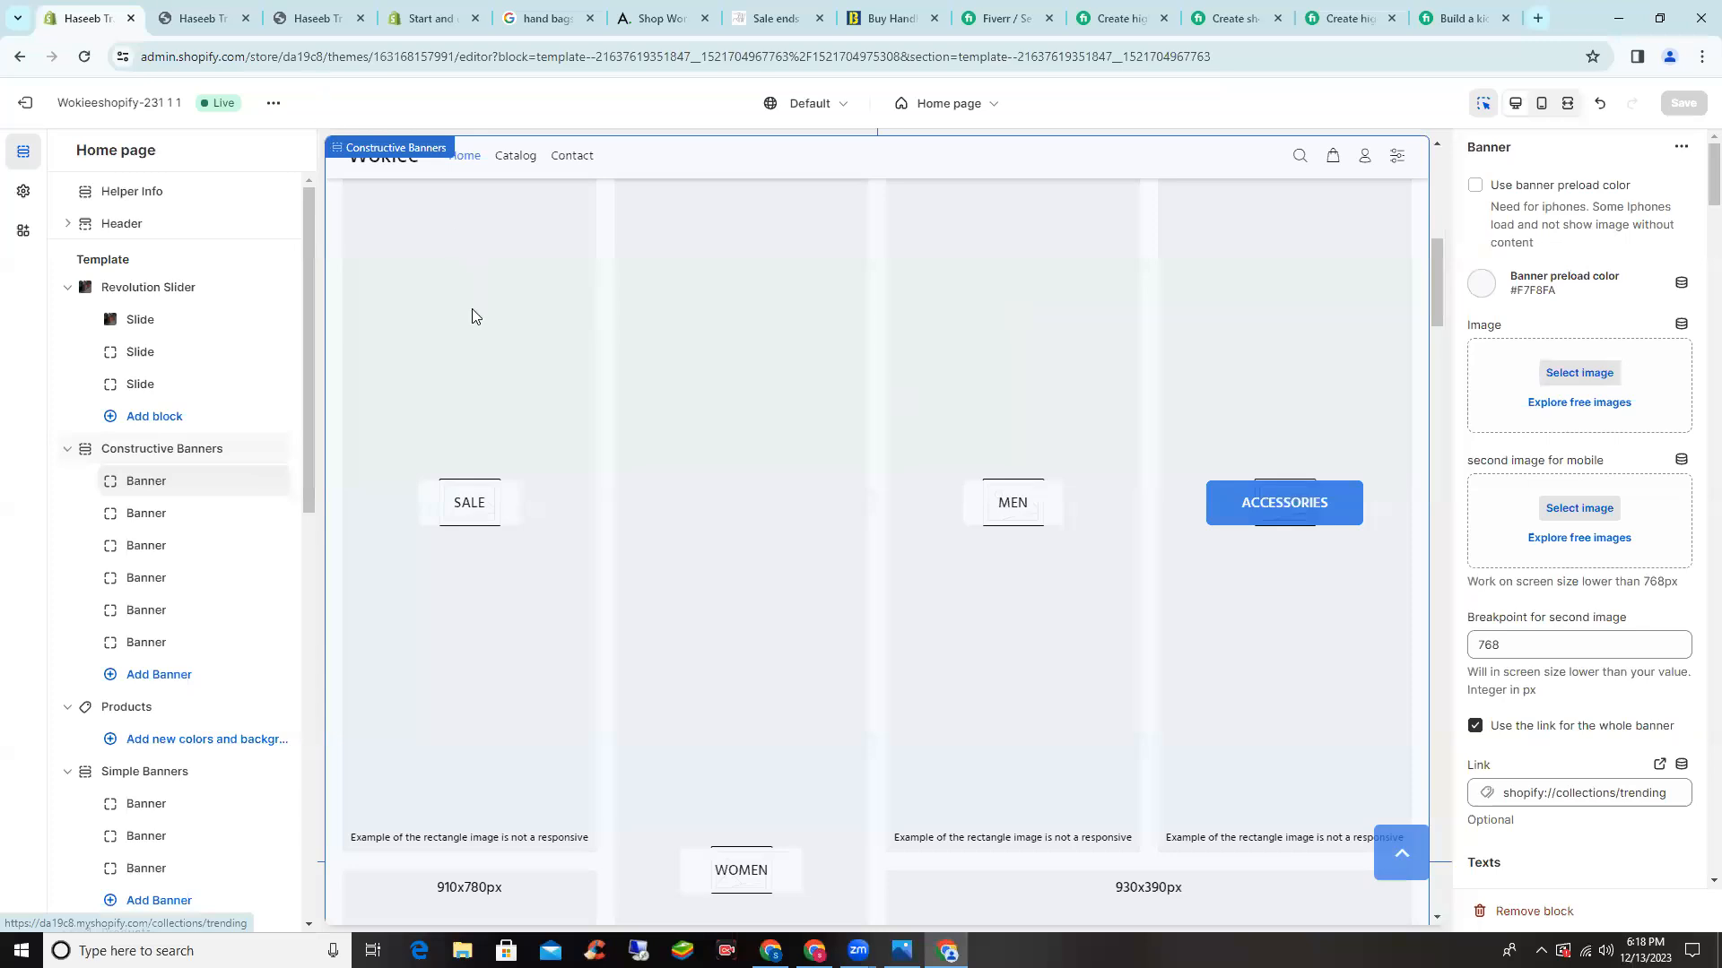
{"action": "key", "text": "ctrl+Tab"}
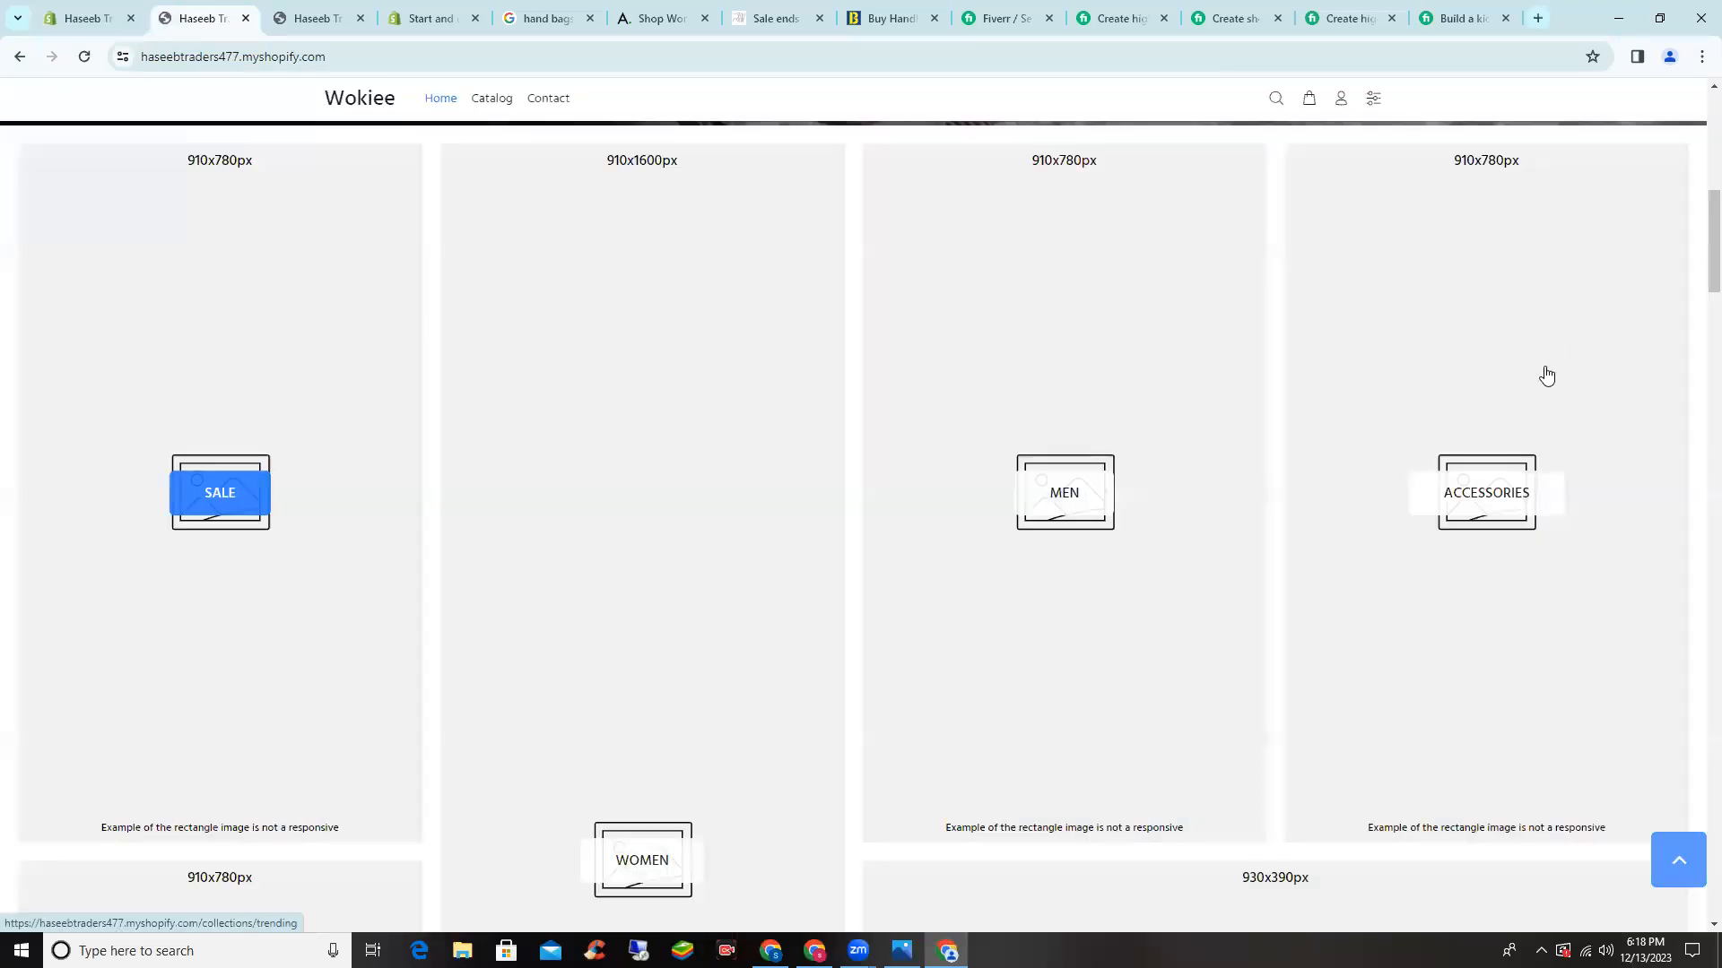
{"action": "scroll", "coordinate": [1546, 375], "scroll_direction": "down", "scroll_amount": 5}
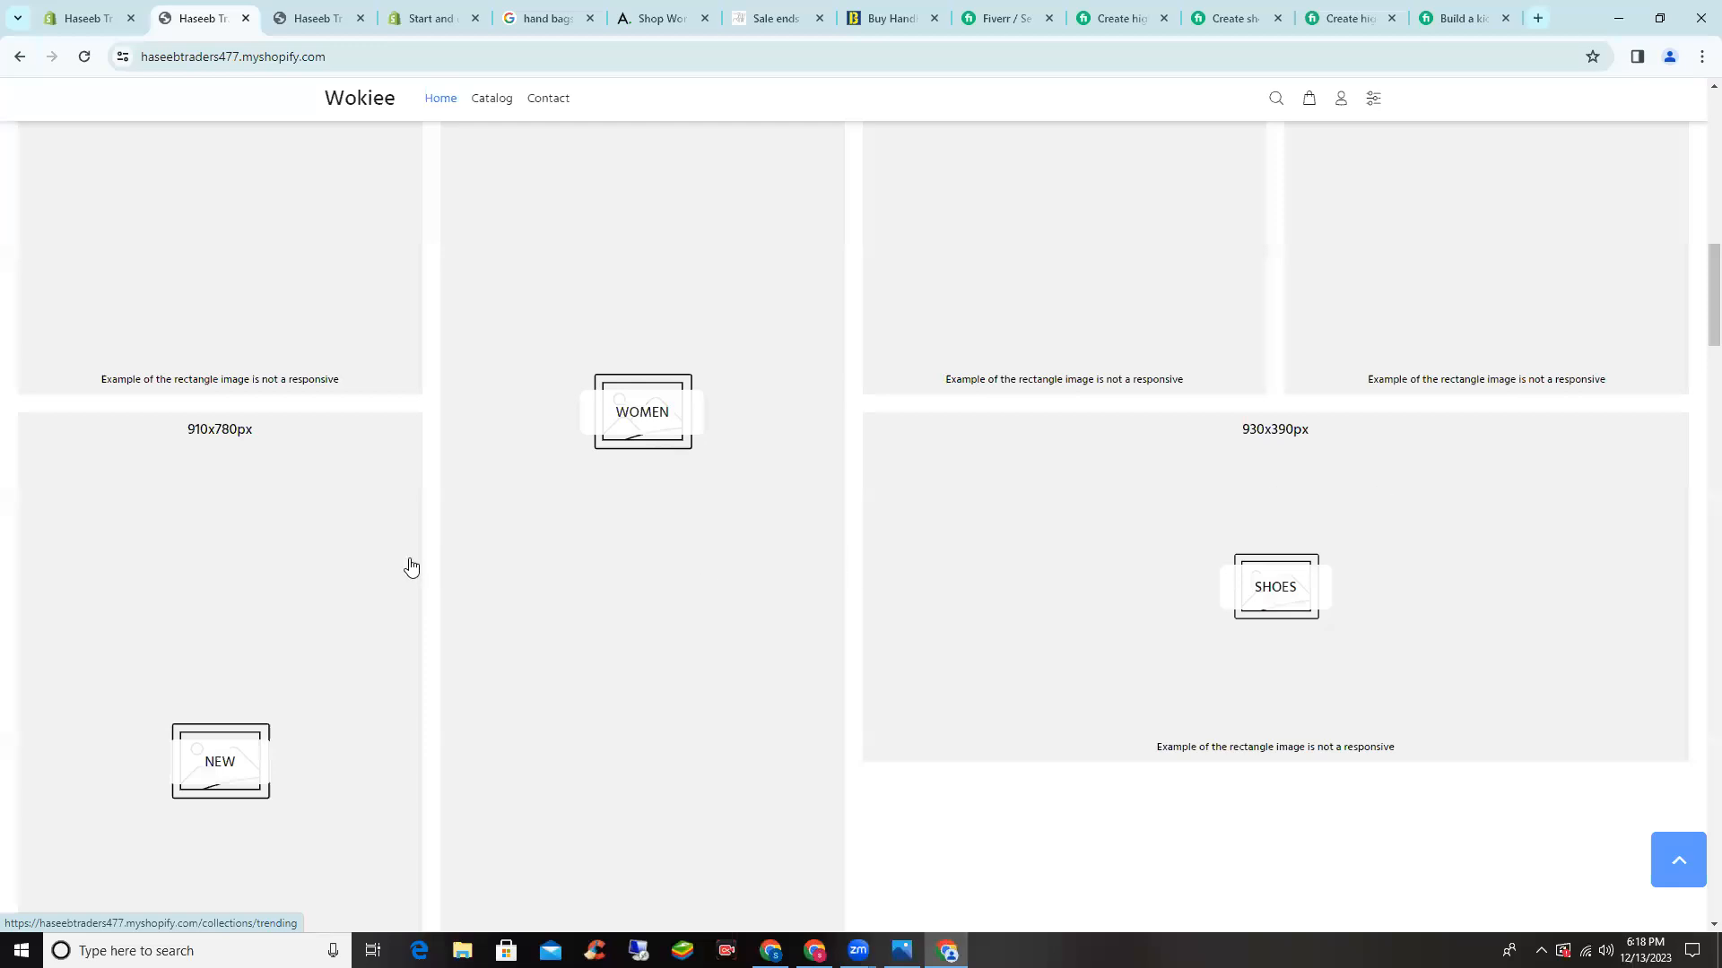
{"action": "scroll", "coordinate": [362, 589], "scroll_direction": "up", "scroll_amount": 4}
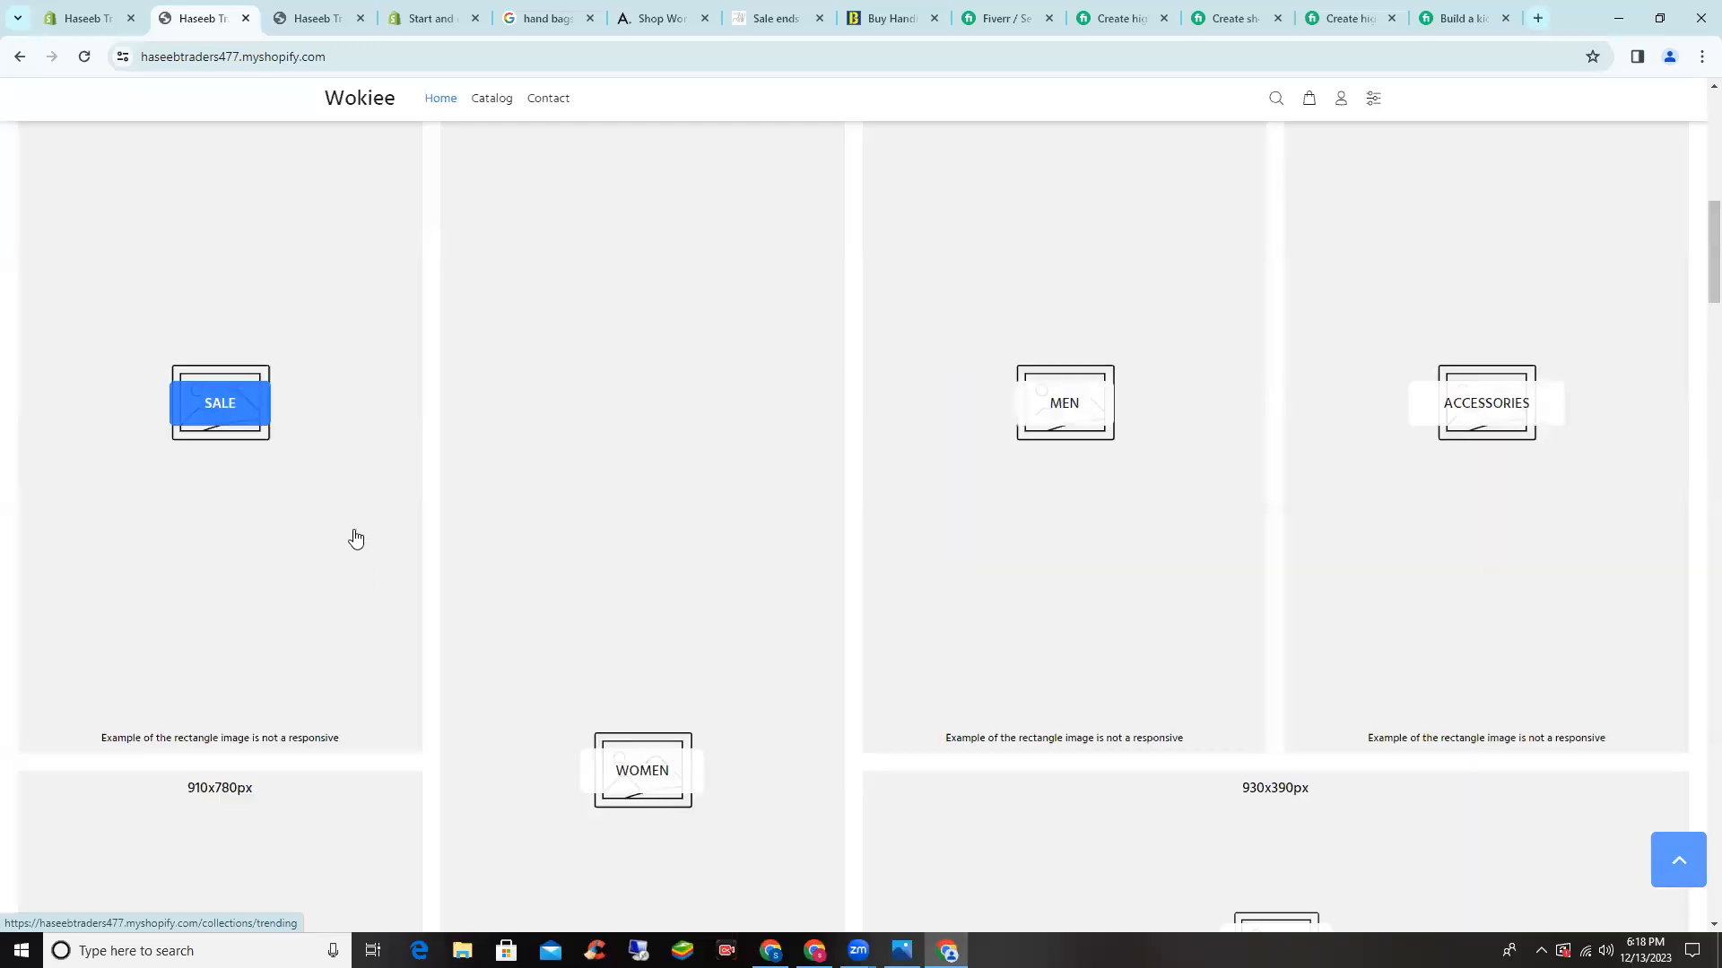
{"action": "scroll", "coordinate": [352, 540], "scroll_direction": "up", "scroll_amount": 2}
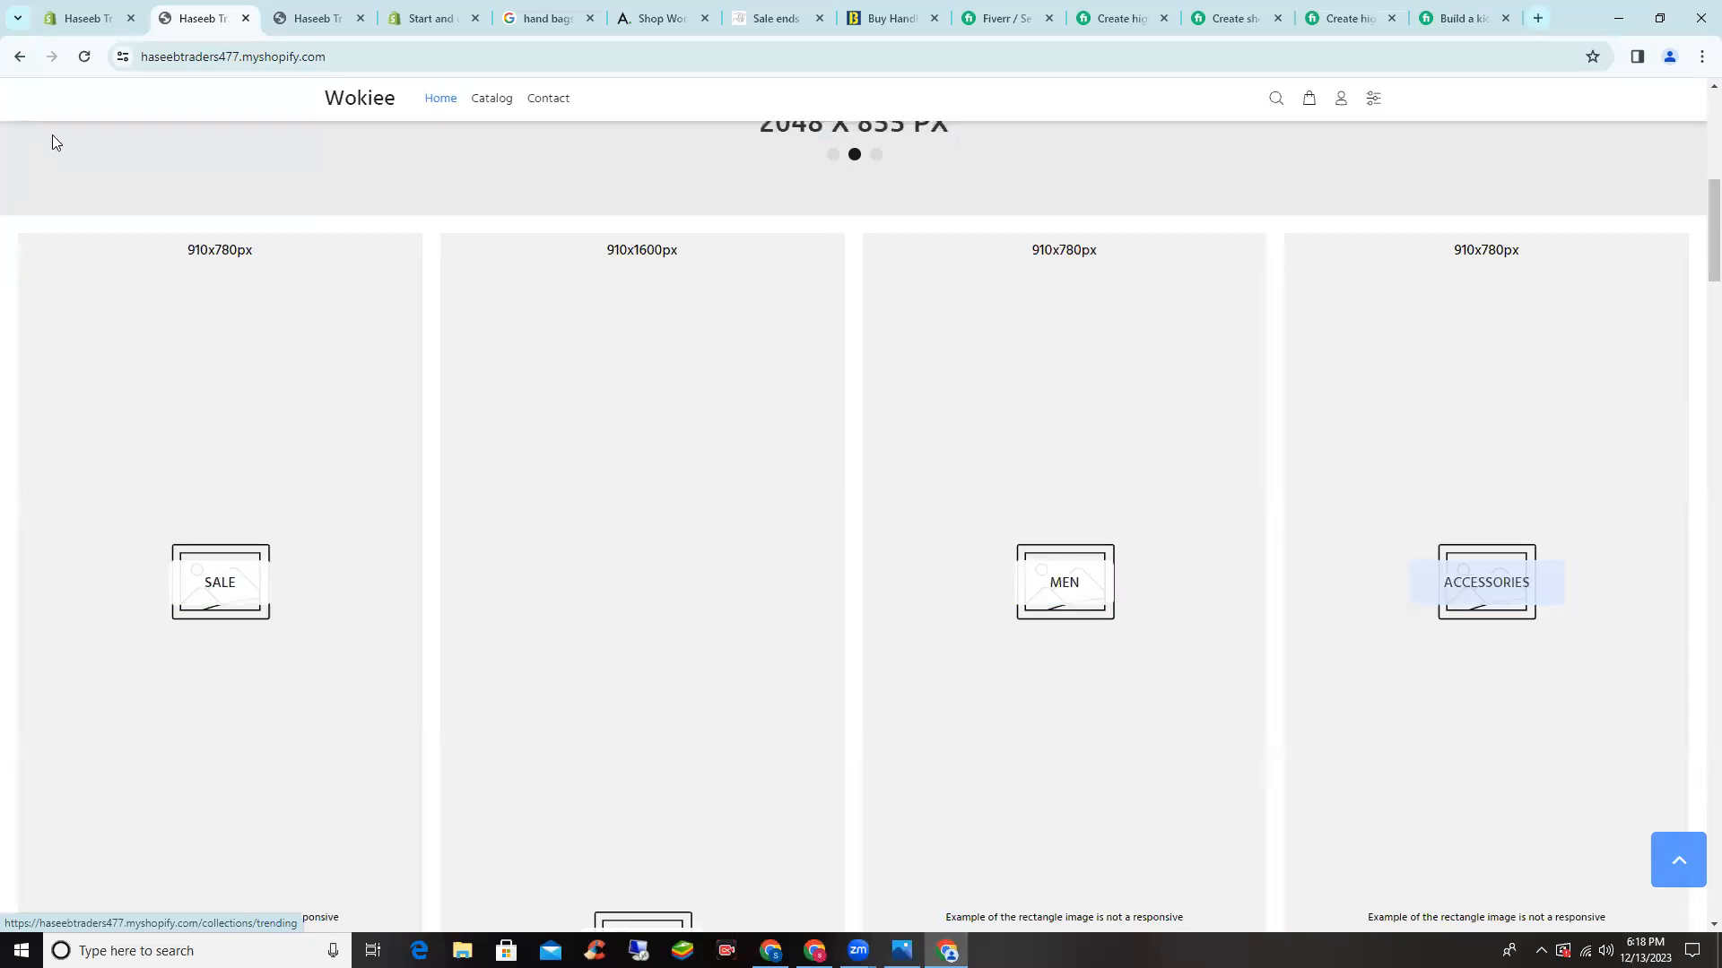
- In the theme editor, open the first banner's image picker and browse the uploaded images
{"action": "left_click", "coordinate": [81, 7]}
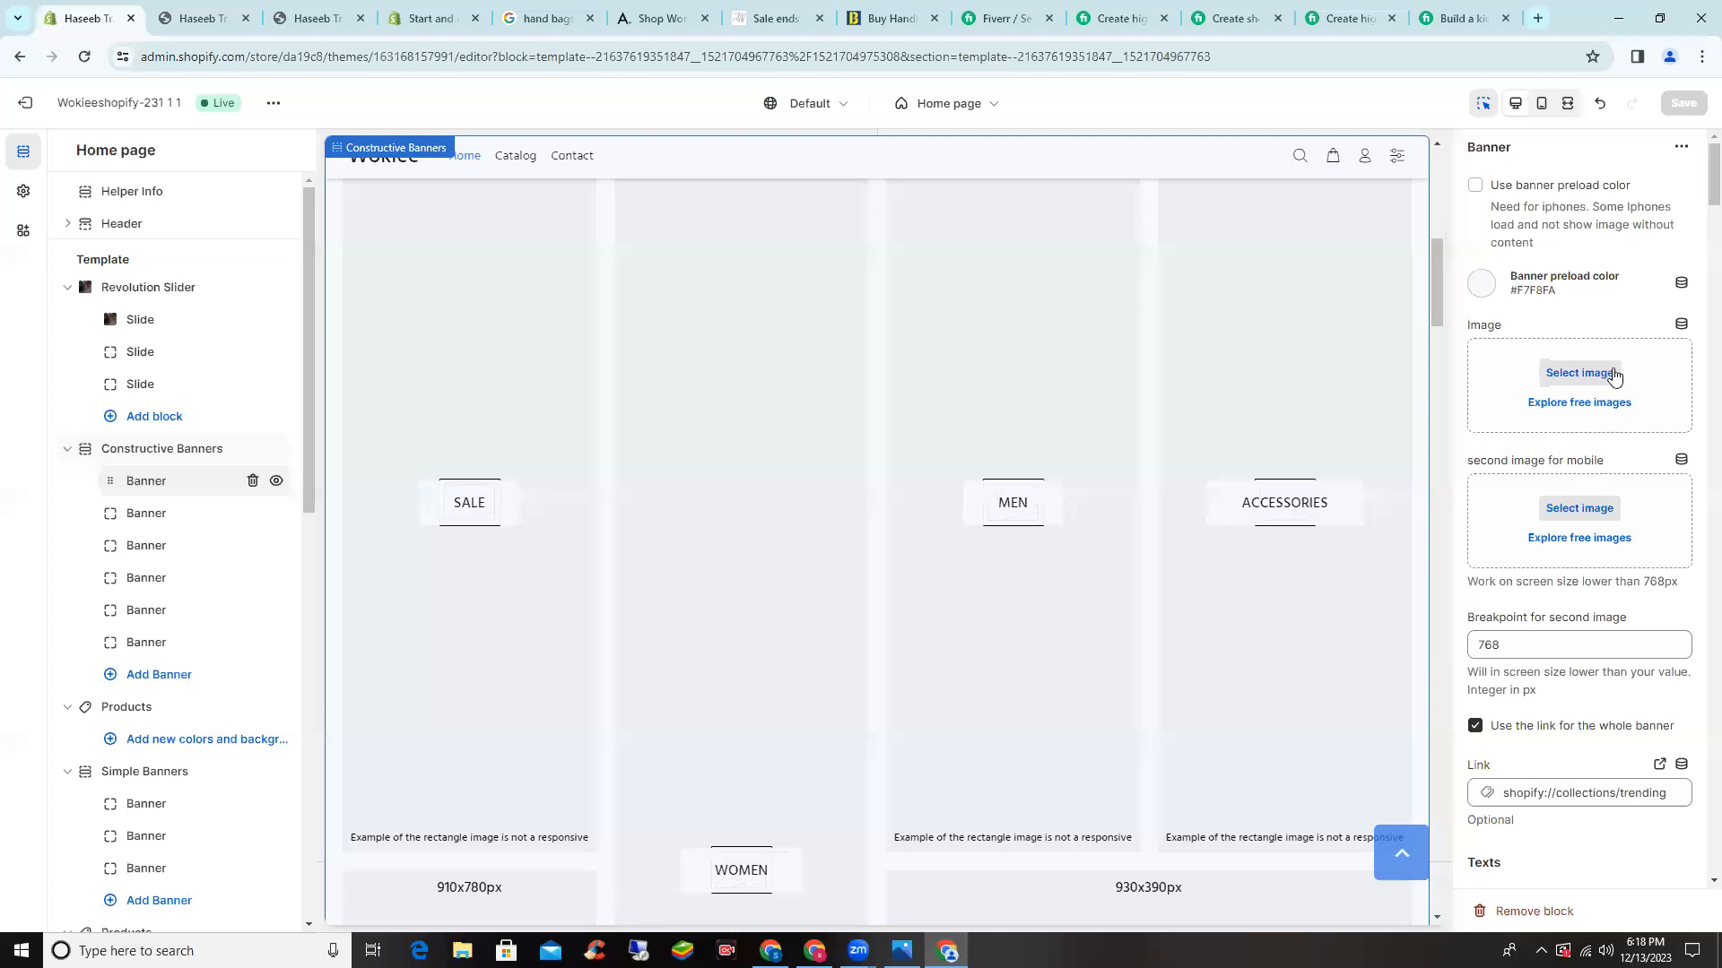
{"action": "left_click", "coordinate": [848, 610]}
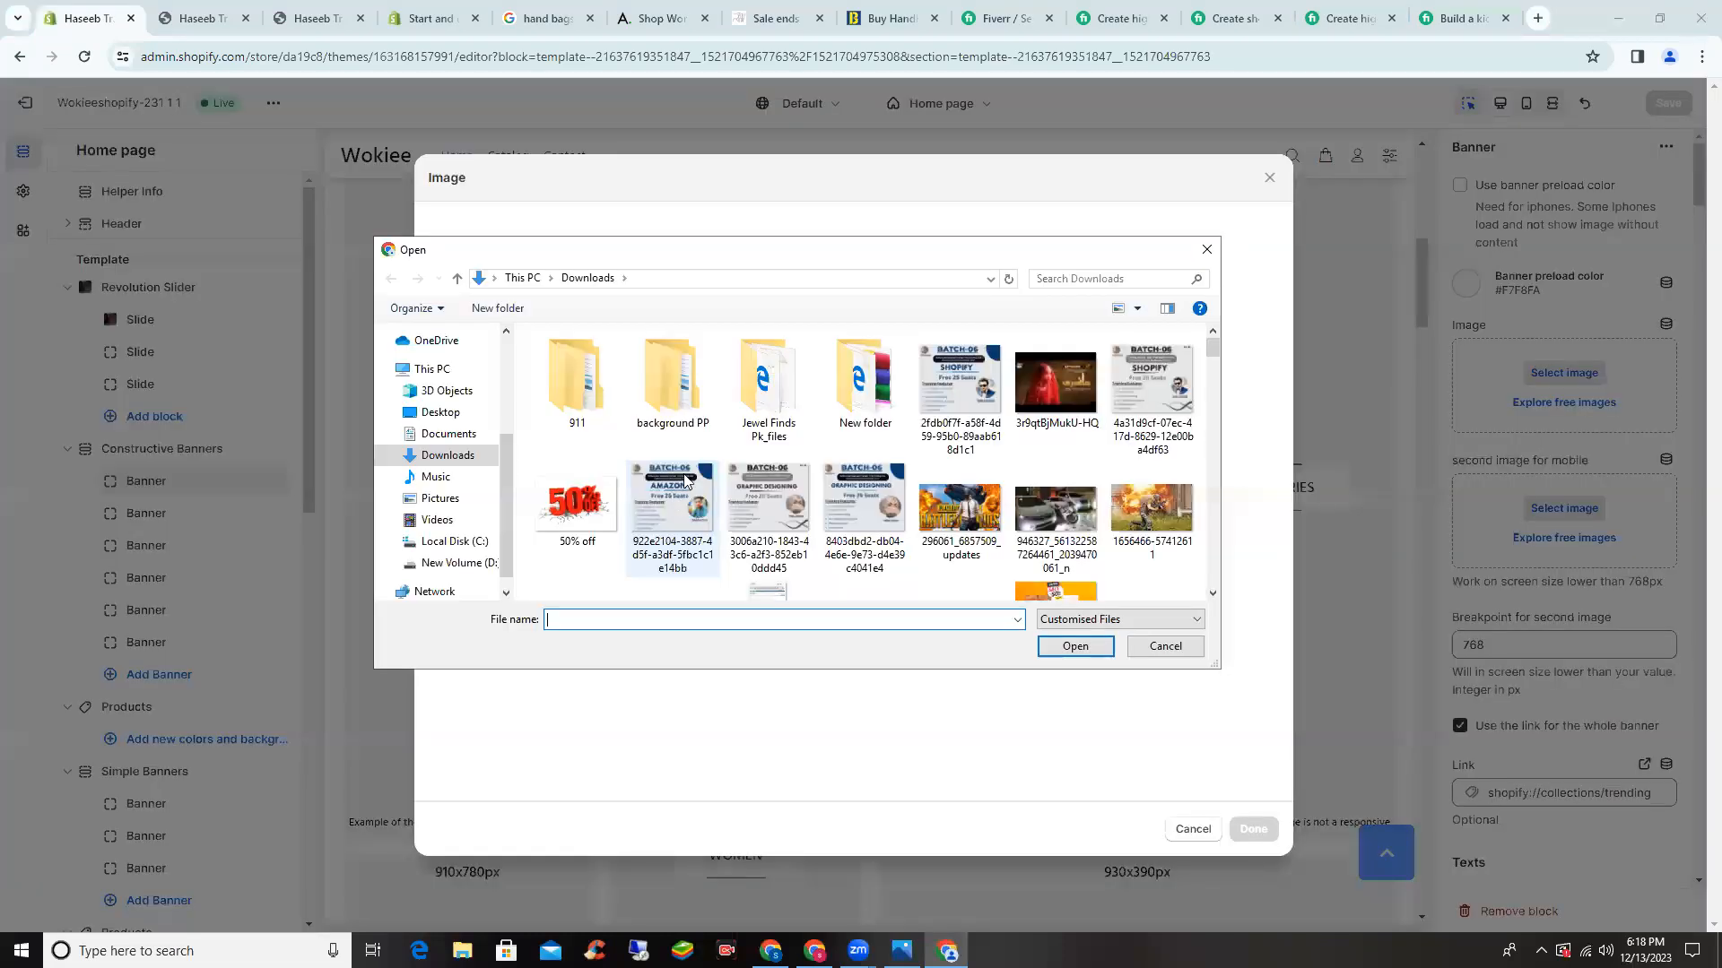
{"action": "scroll", "coordinate": [684, 479], "scroll_direction": "down", "scroll_amount": 5}
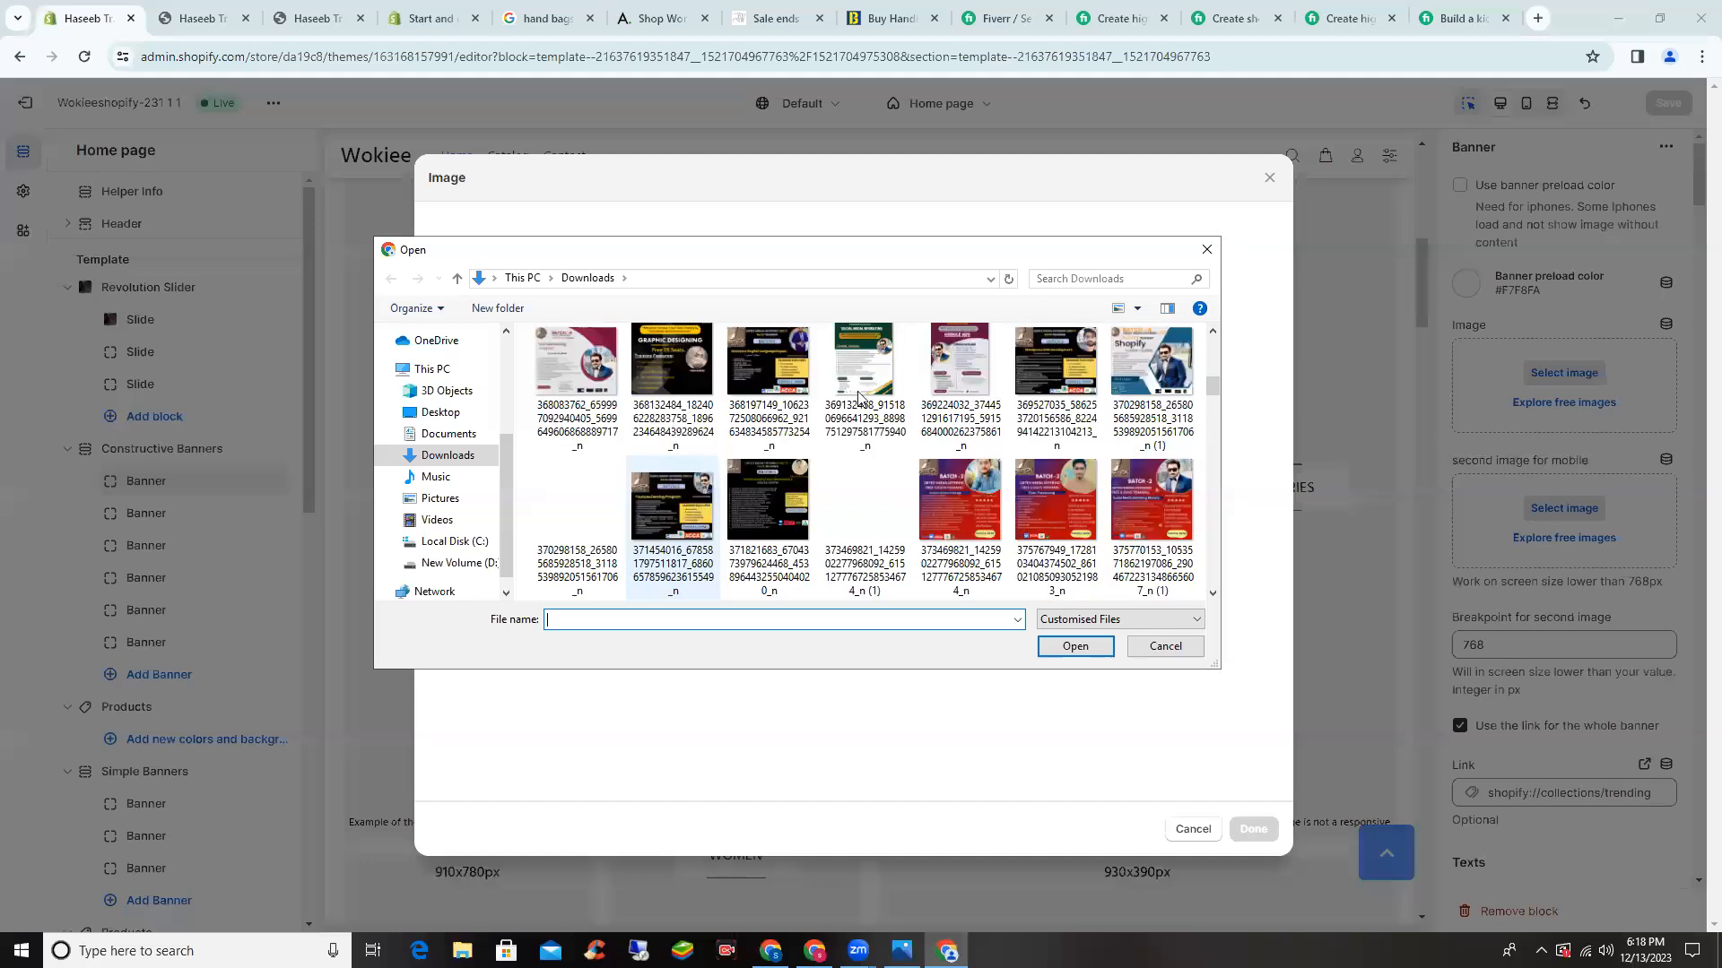
{"action": "scroll", "coordinate": [859, 398], "scroll_direction": "down", "scroll_amount": 1}
{"action": "scroll", "coordinate": [787, 453], "scroll_direction": "down", "scroll_amount": 3}
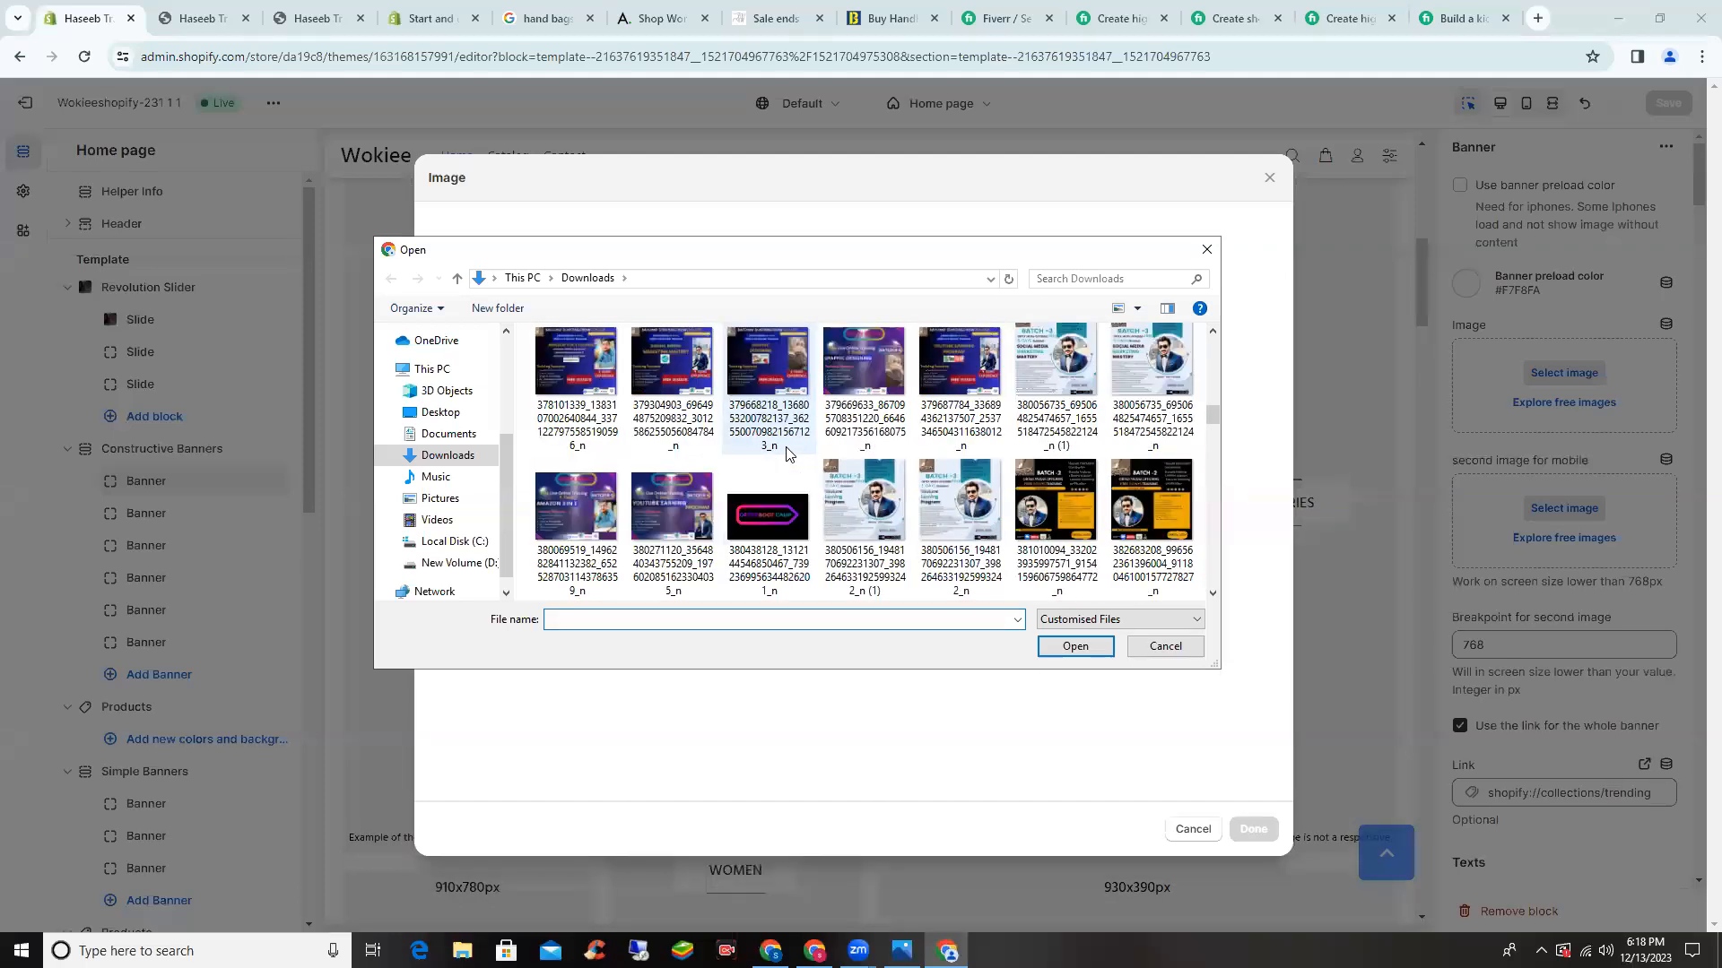
{"action": "scroll", "coordinate": [787, 453], "scroll_direction": "down", "scroll_amount": 3}
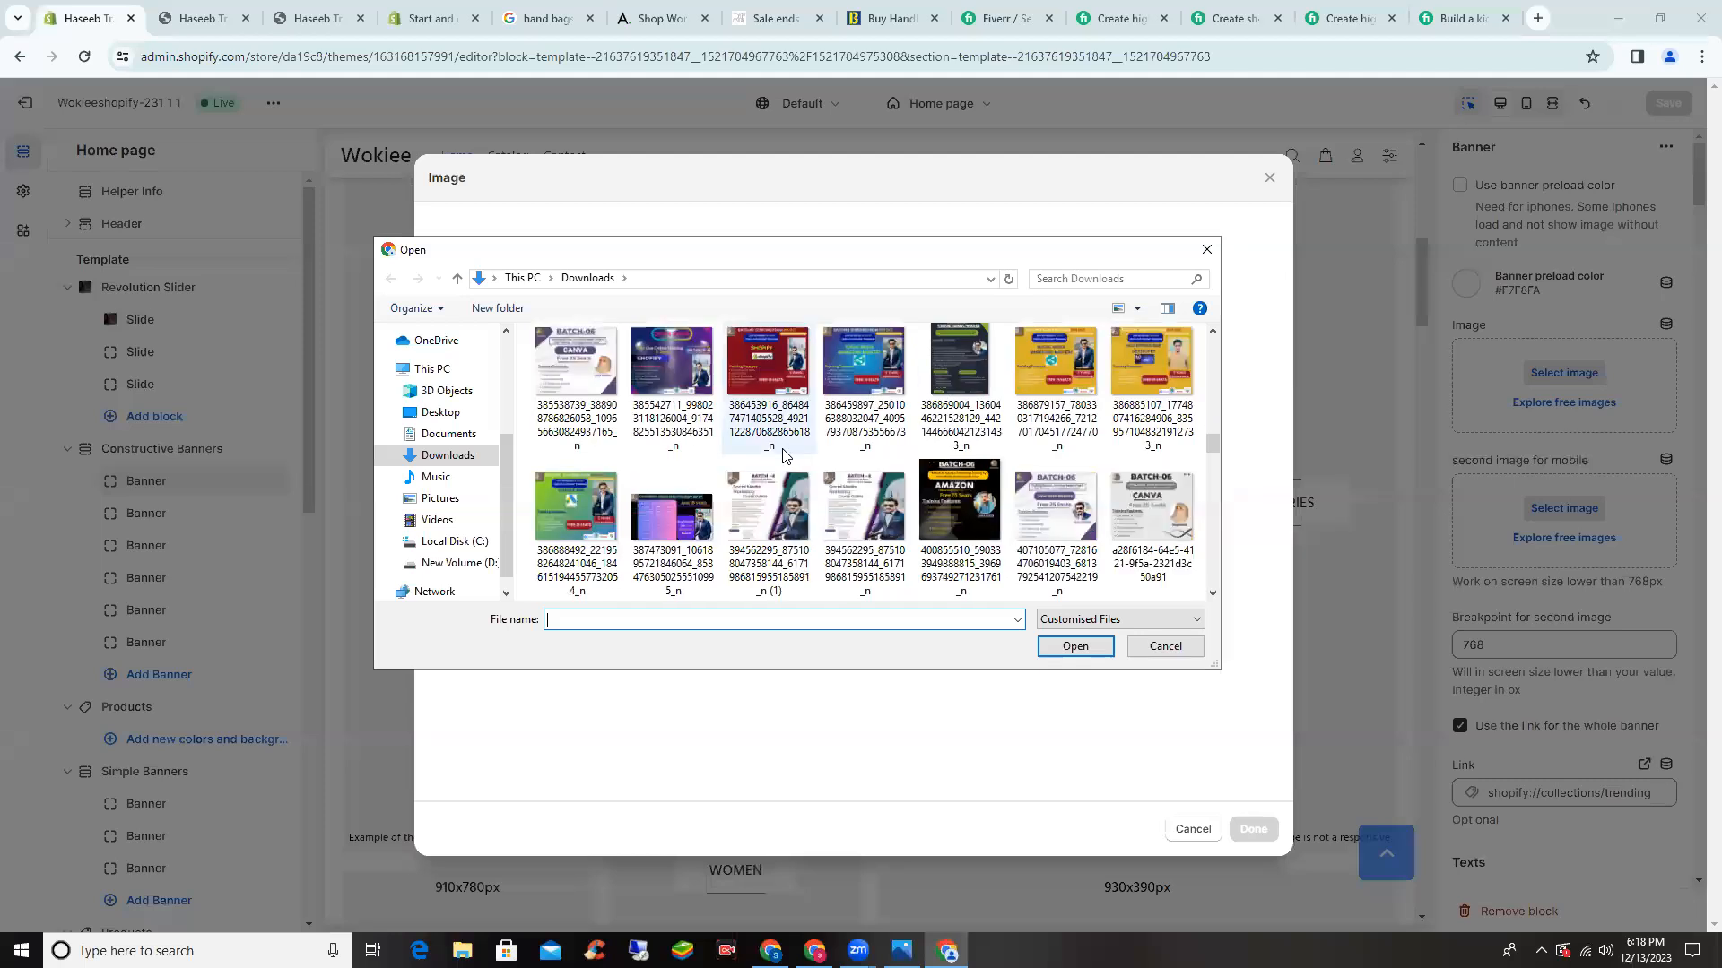
{"action": "scroll", "coordinate": [783, 455], "scroll_direction": "down", "scroll_amount": 2}
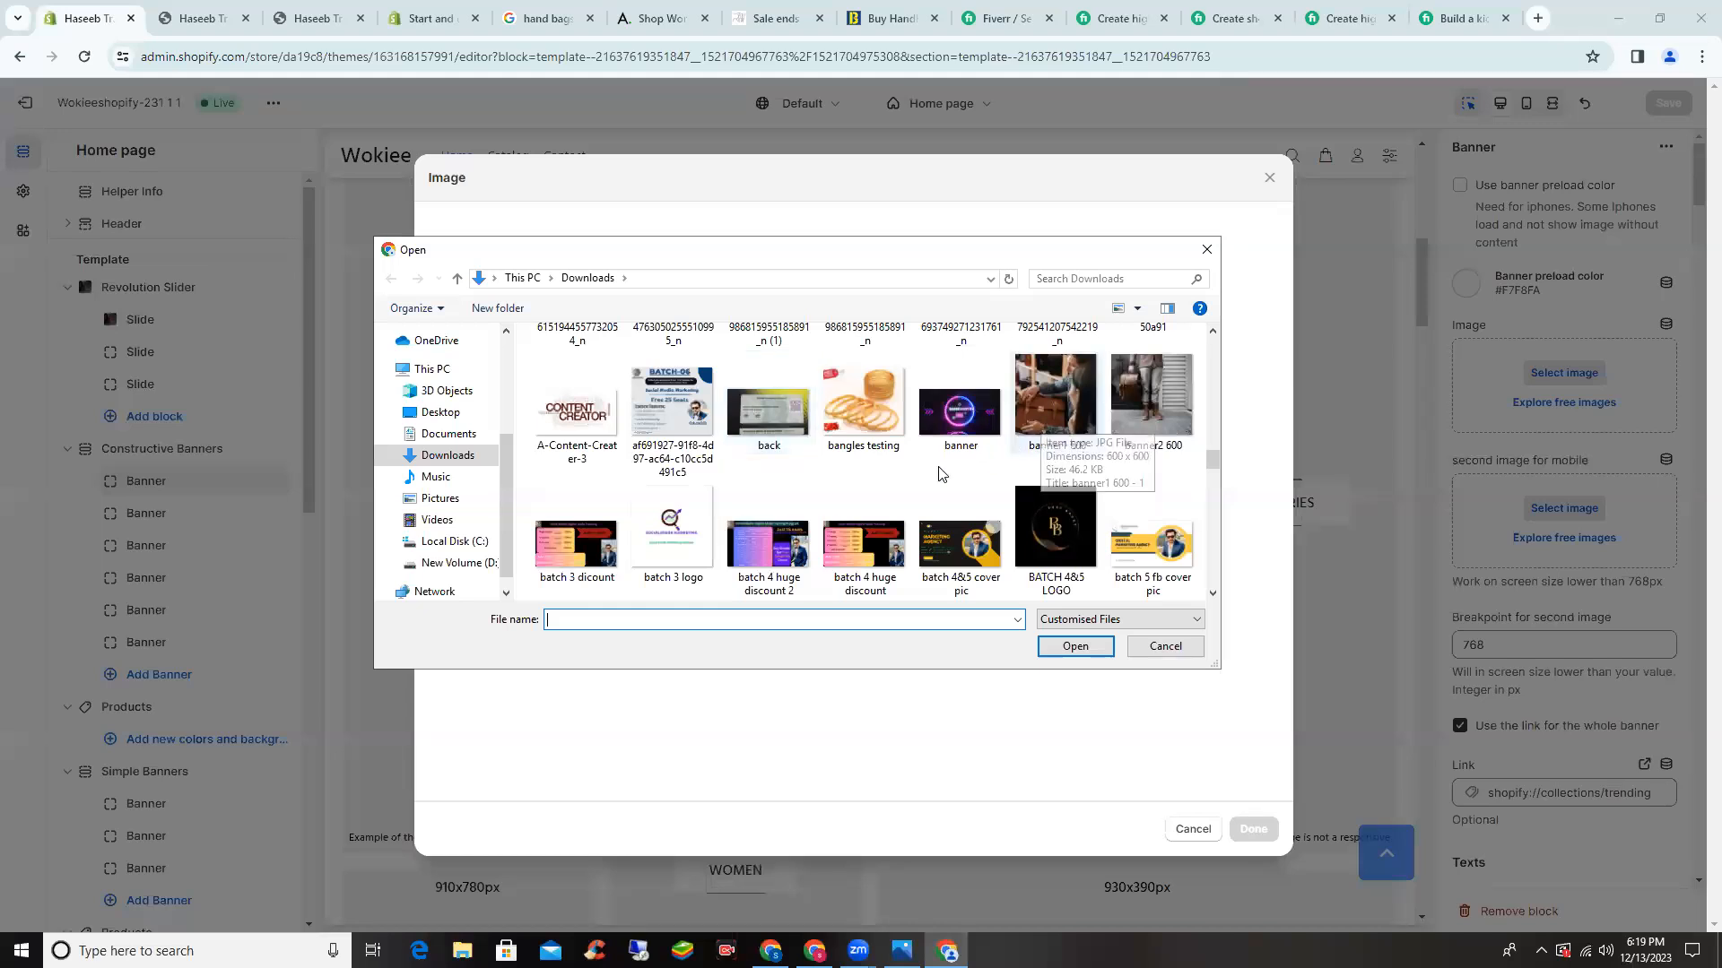
{"action": "scroll", "coordinate": [921, 481], "scroll_direction": "down", "scroll_amount": 3}
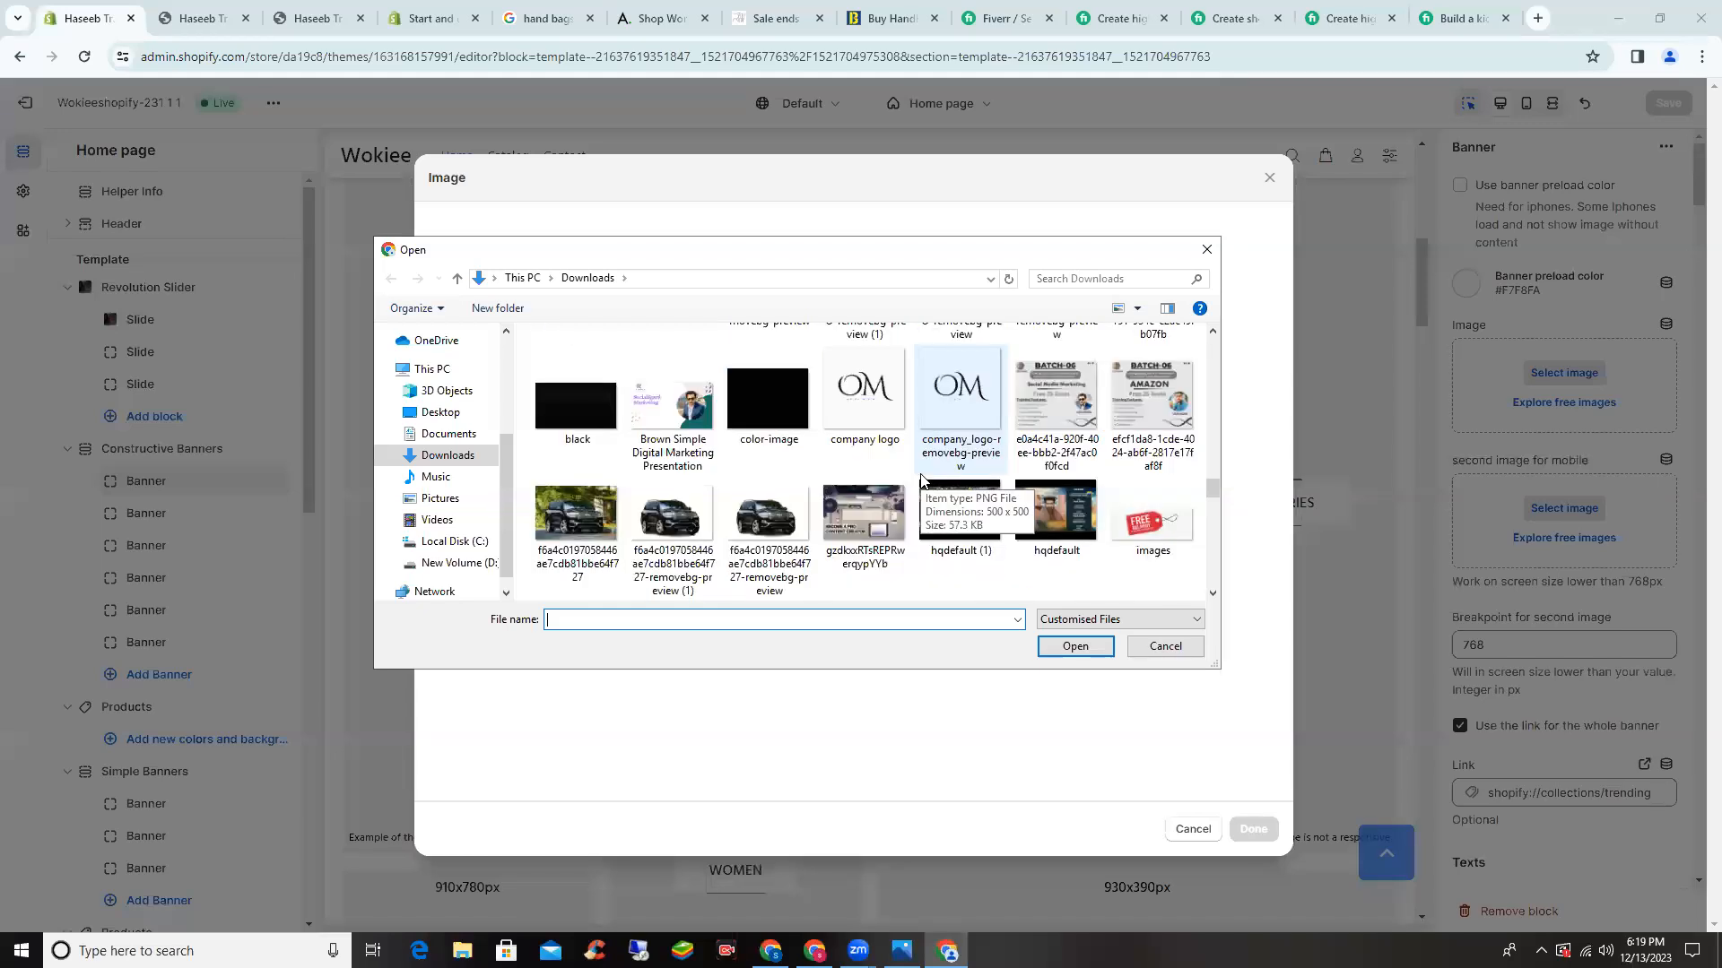
{"action": "scroll", "coordinate": [920, 482], "scroll_direction": "down", "scroll_amount": 4}
{"action": "scroll", "coordinate": [920, 481], "scroll_direction": "up", "scroll_amount": 5}
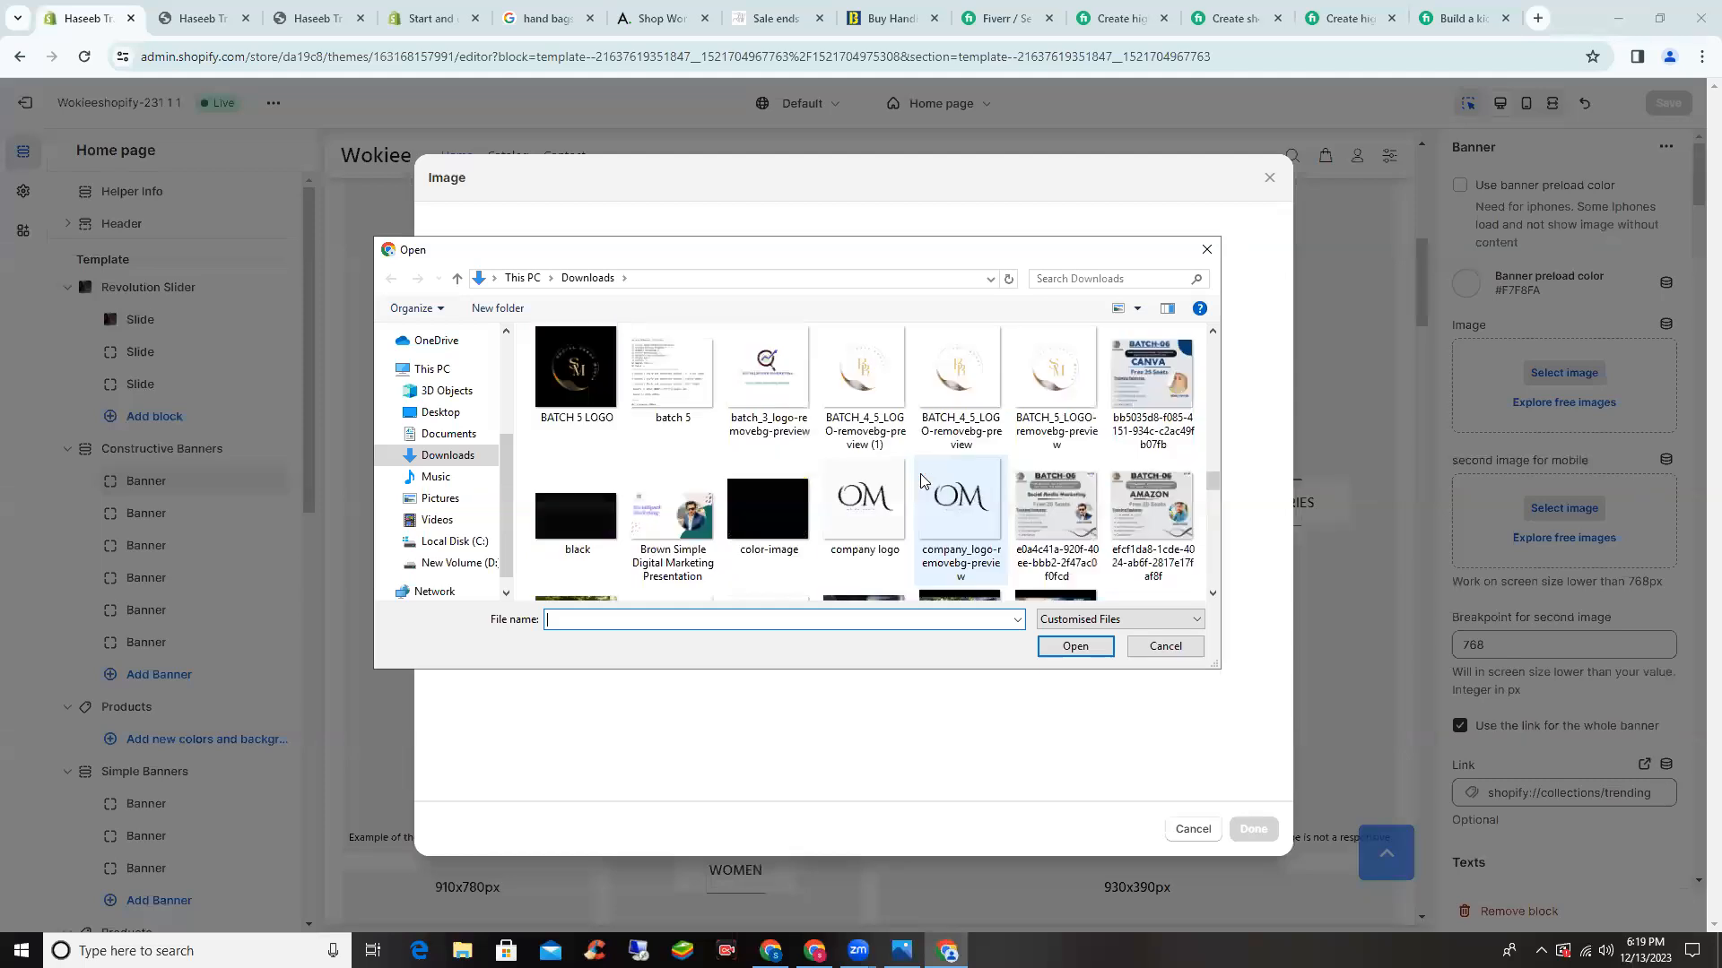
{"action": "scroll", "coordinate": [1137, 369], "scroll_direction": "up", "scroll_amount": 3}
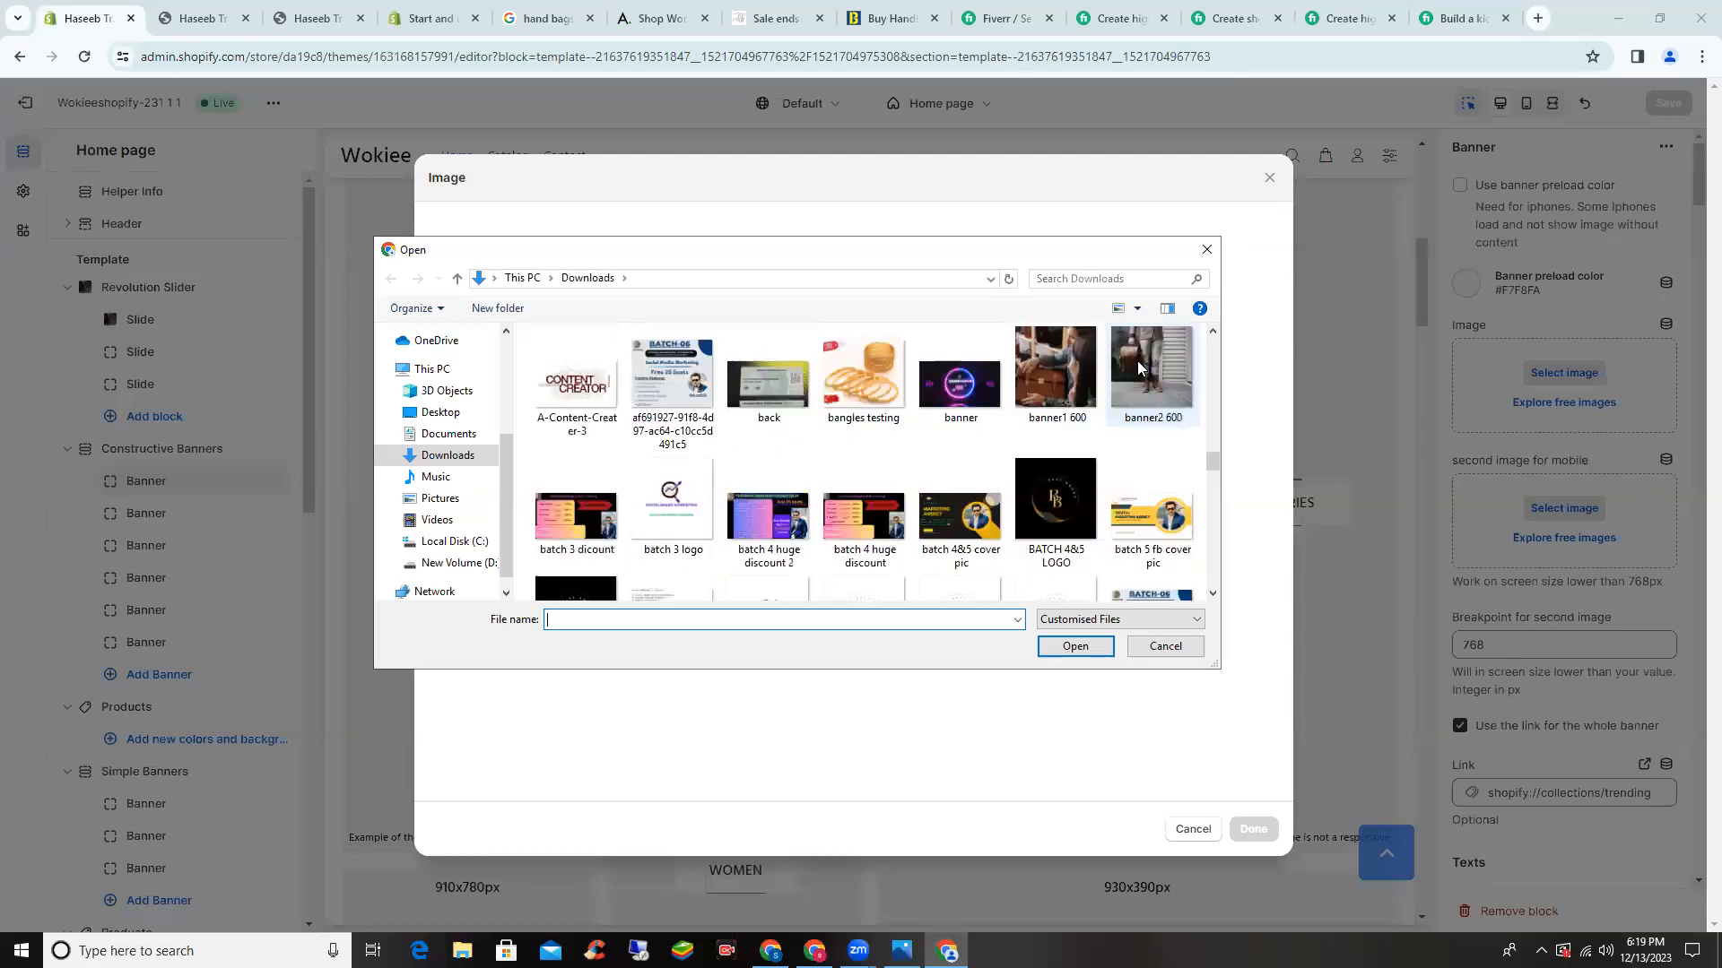
- Select banner2_600 and confirm it as the first Banner block's image
{"action": "left_click", "coordinate": [1076, 646]}
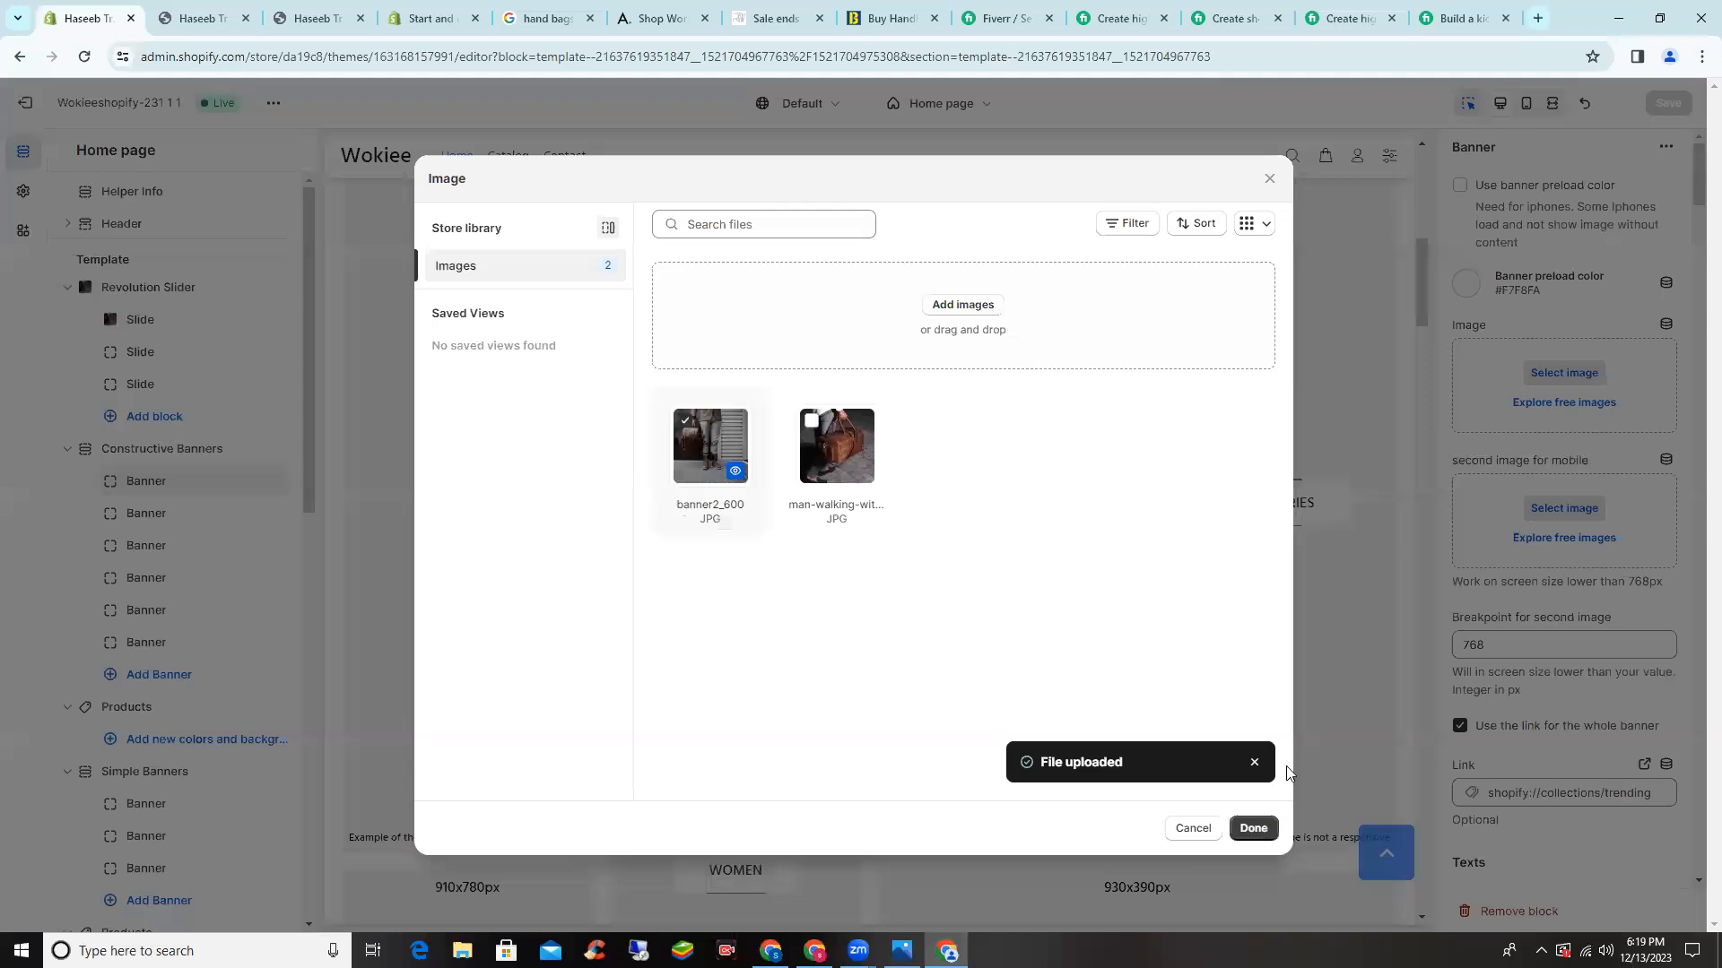
{"action": "left_click", "coordinate": [1253, 828]}
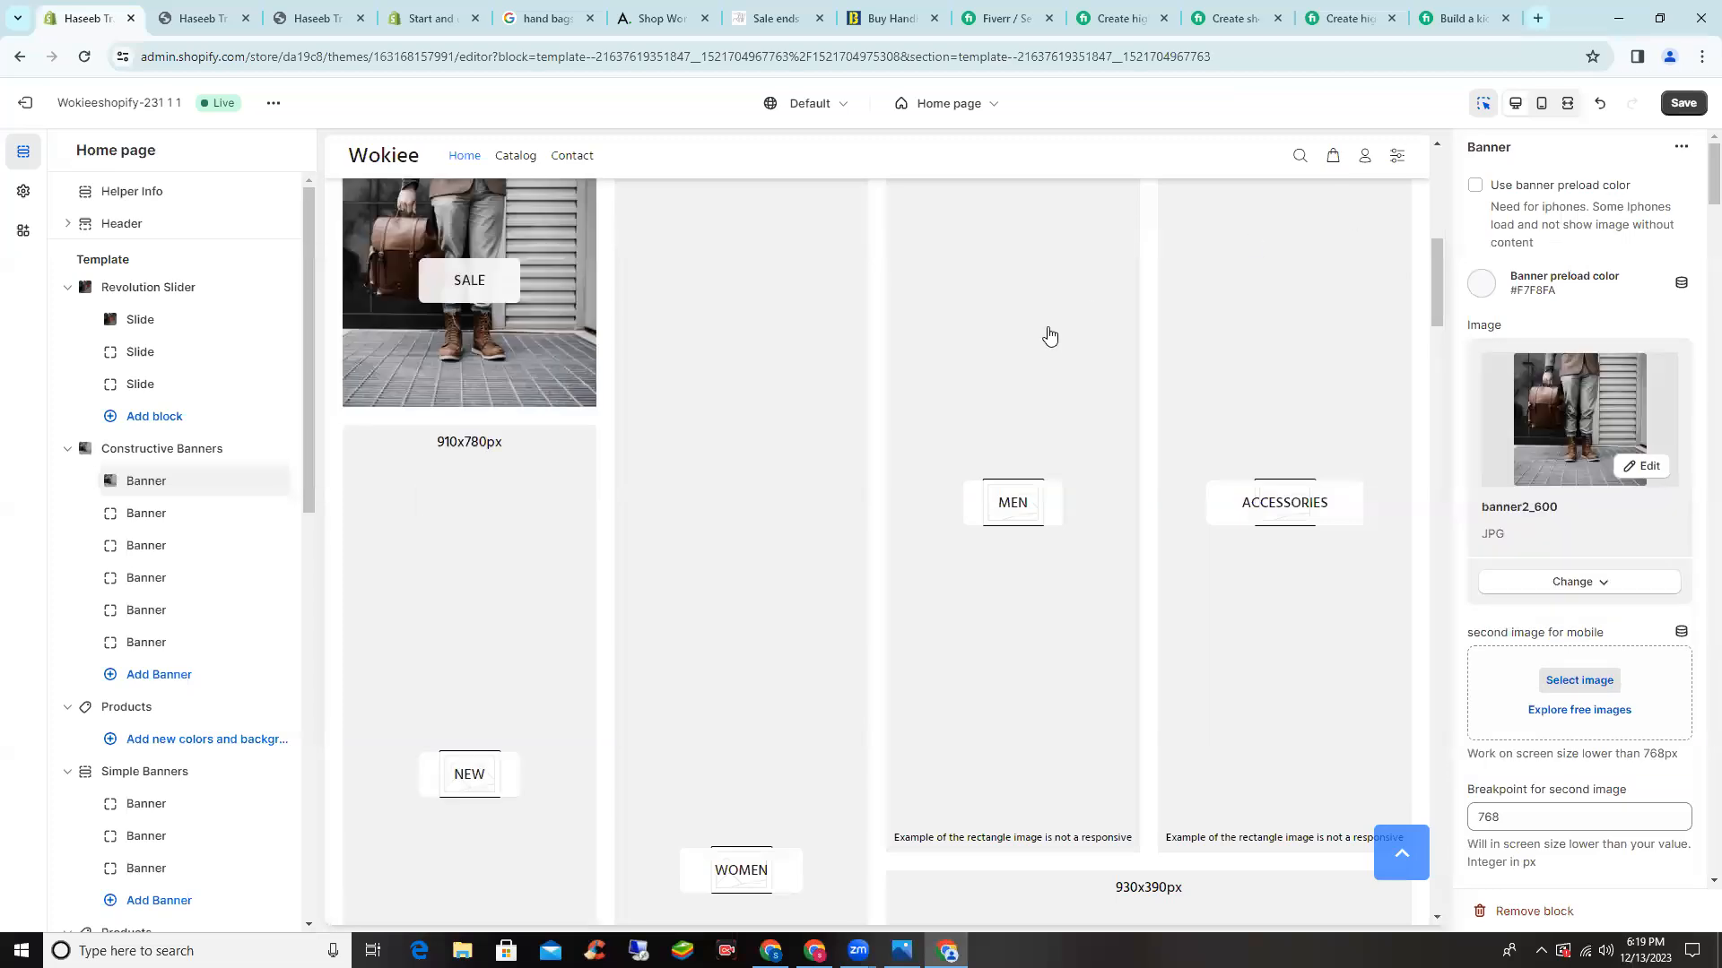
{"action": "scroll", "coordinate": [771, 355], "scroll_direction": "up", "scroll_amount": 3}
{"action": "scroll", "coordinate": [735, 383], "scroll_direction": "down", "scroll_amount": 1}
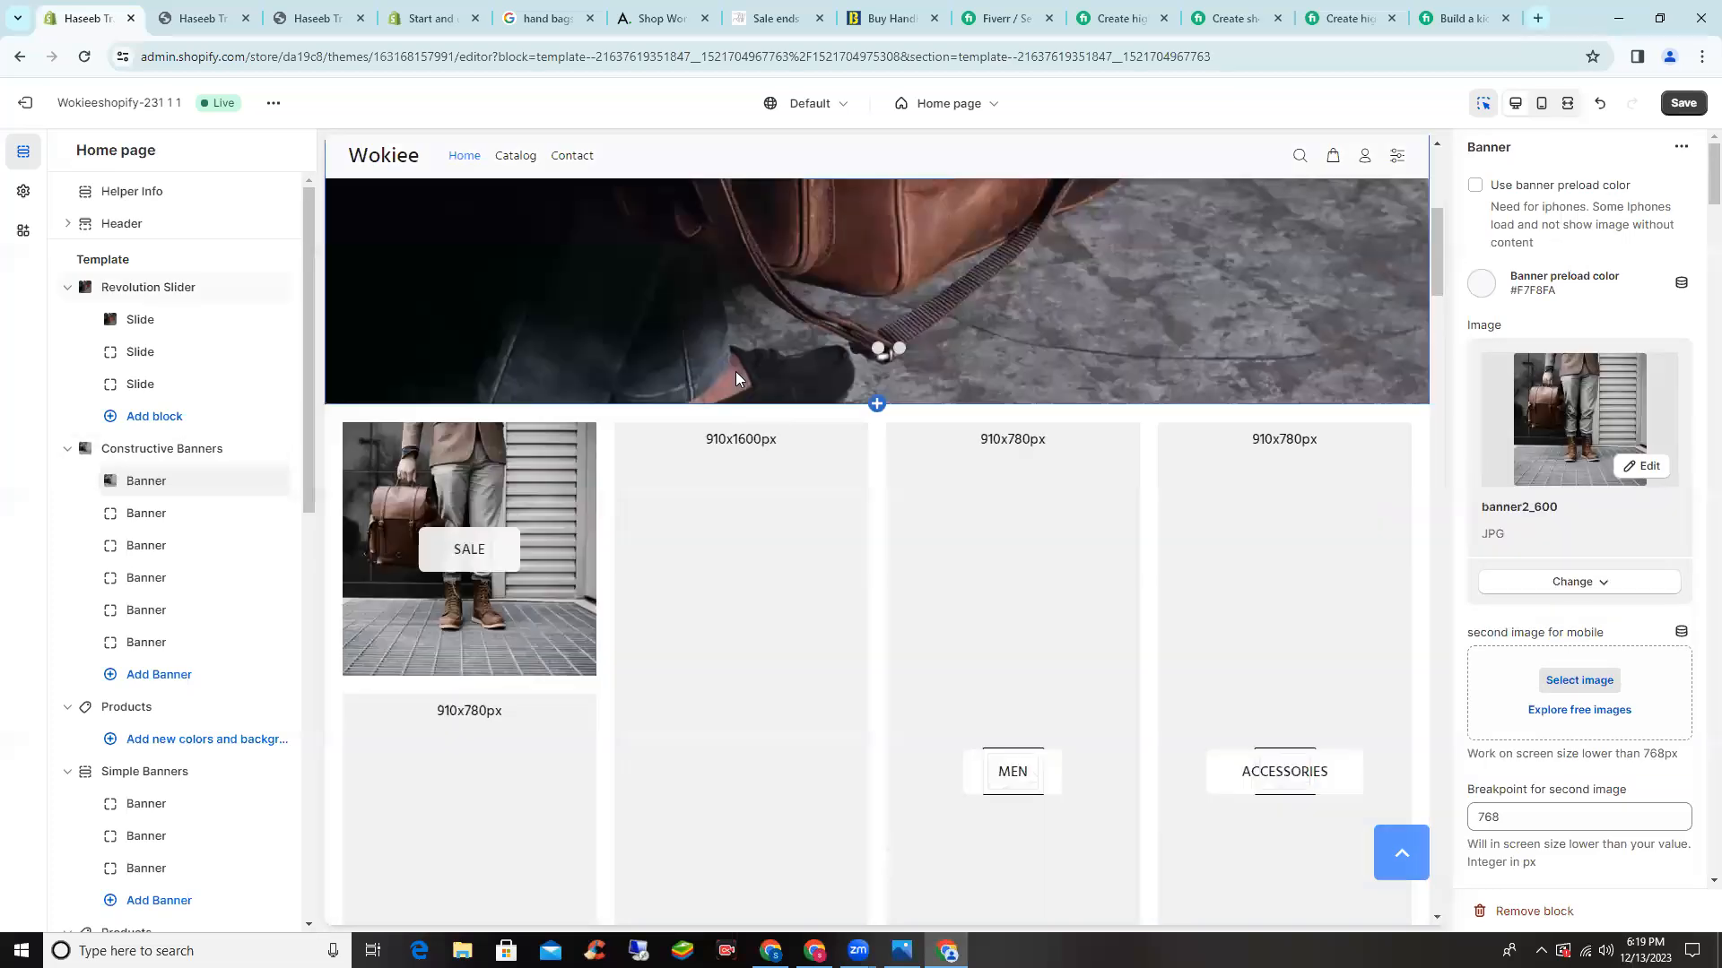
- Search Google for 'canva' in a new tab and open canva.com
{"action": "left_click", "coordinate": [1538, 18]}
{"action": "type", "text": "canva"}
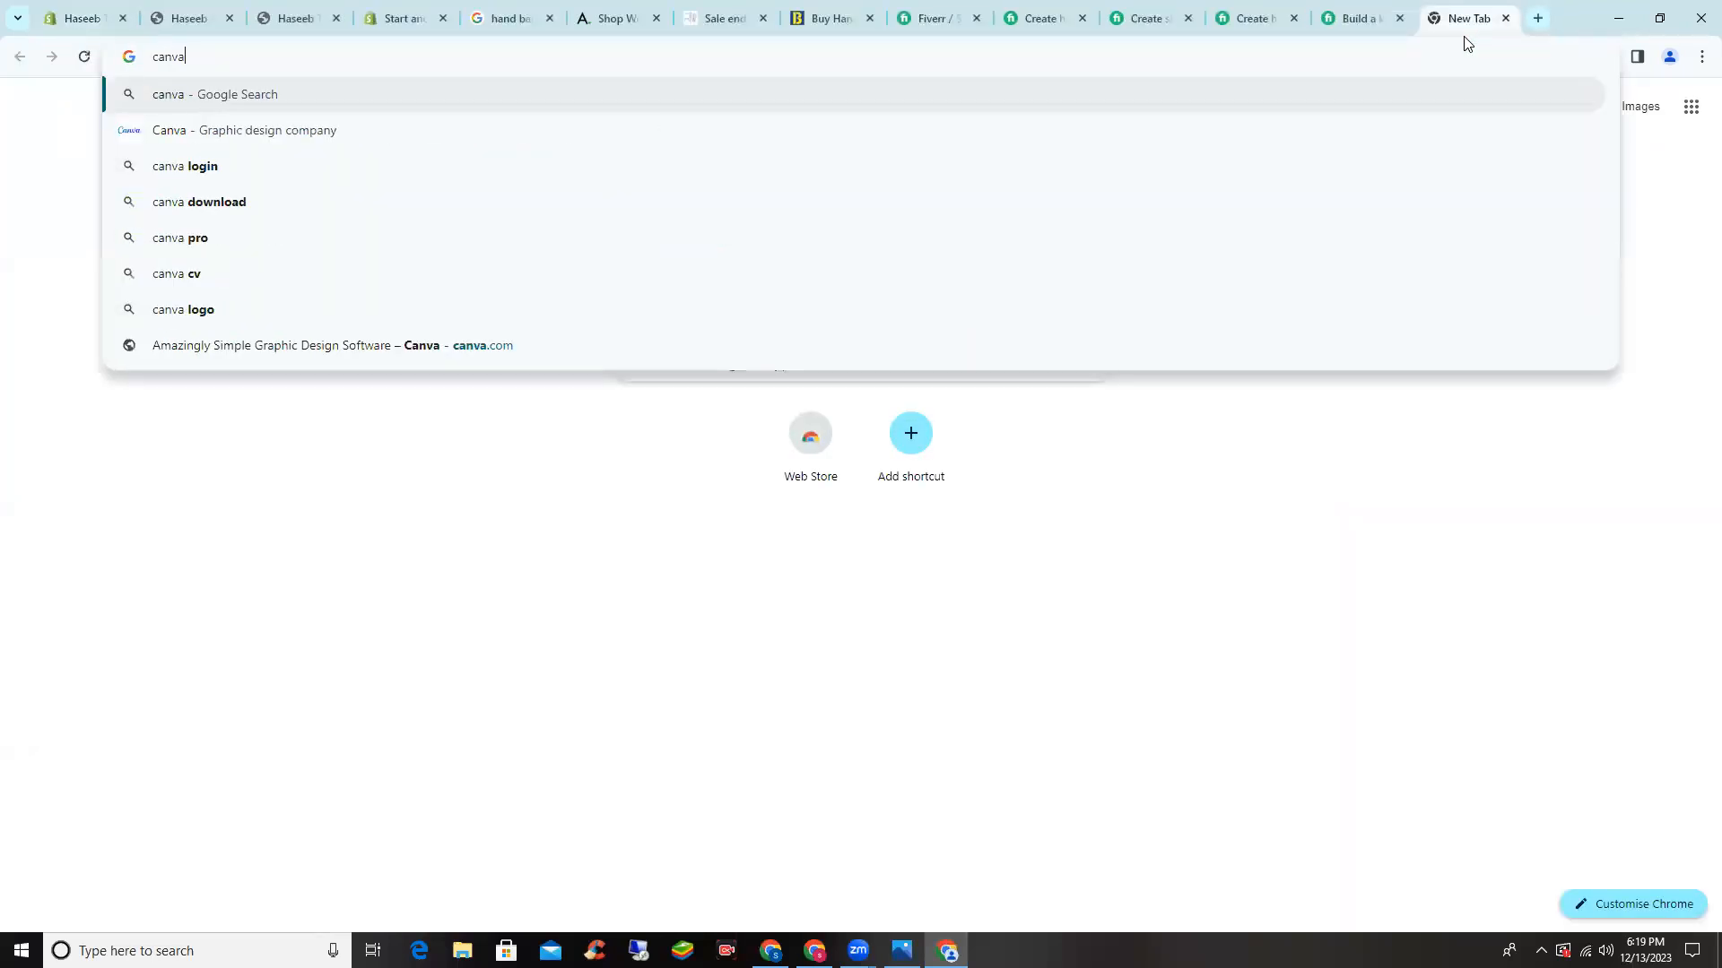
{"action": "key", "text": "Return"}
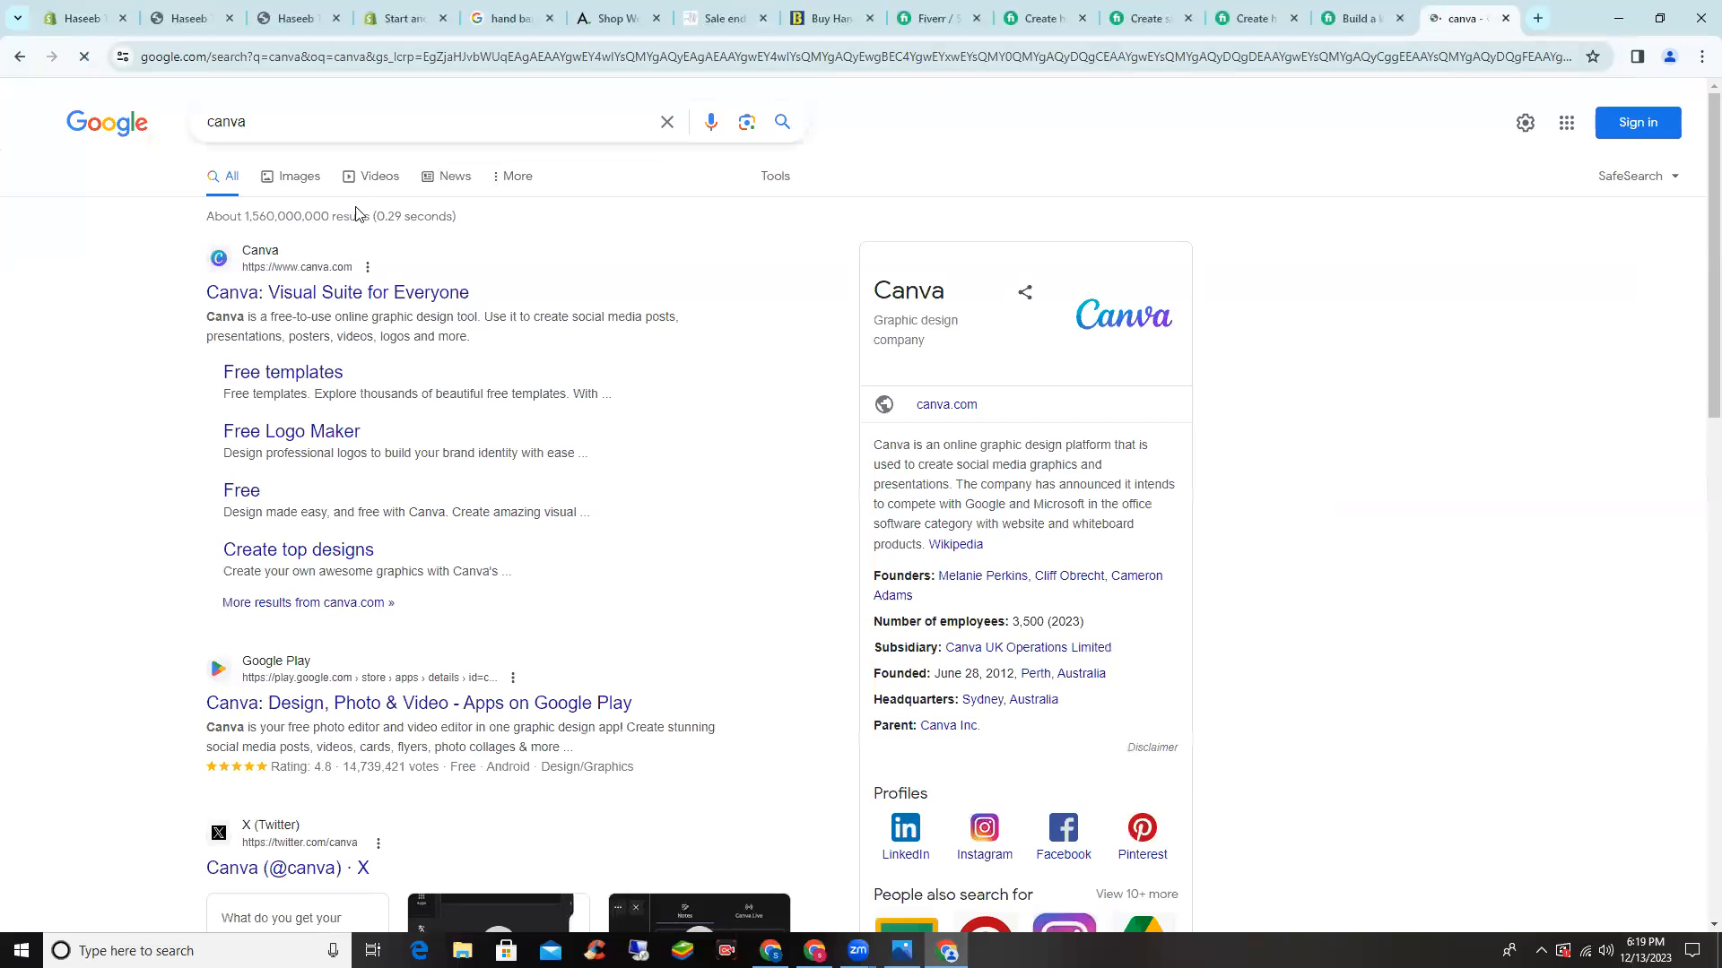
{"action": "left_click", "coordinate": [364, 292]}
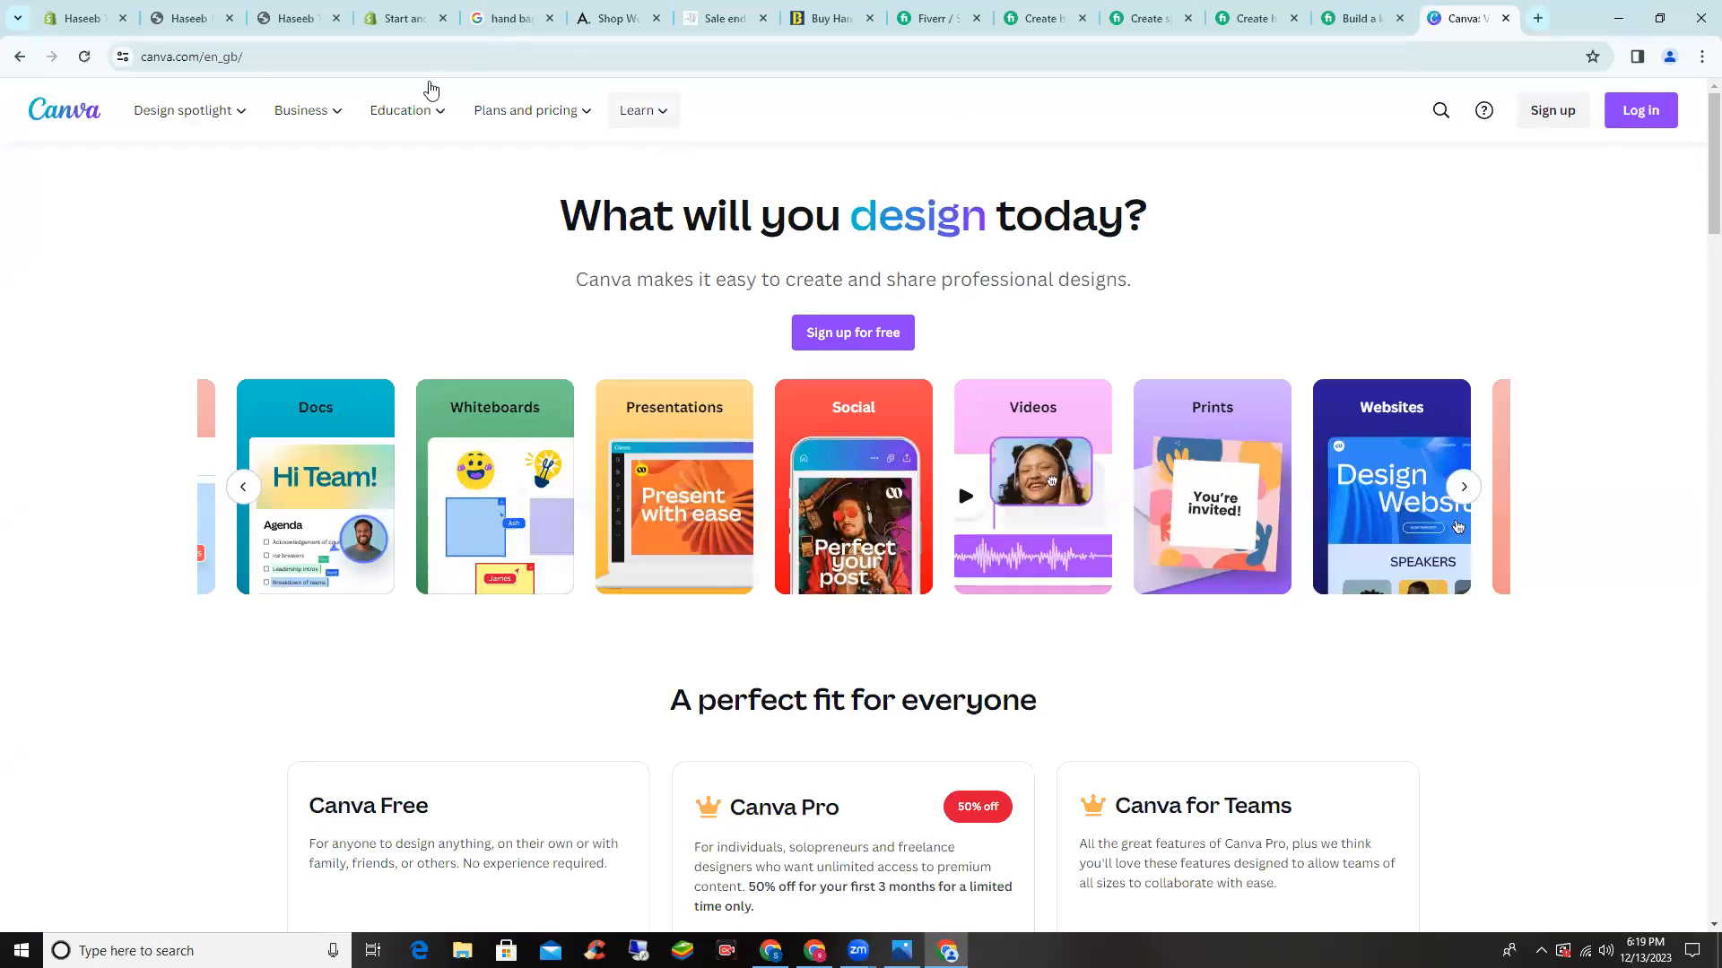
- Open the Canva Pro page from Plans and pricing and scroll through its offer and pricing
{"action": "mouse_move", "coordinate": [578, 115]}
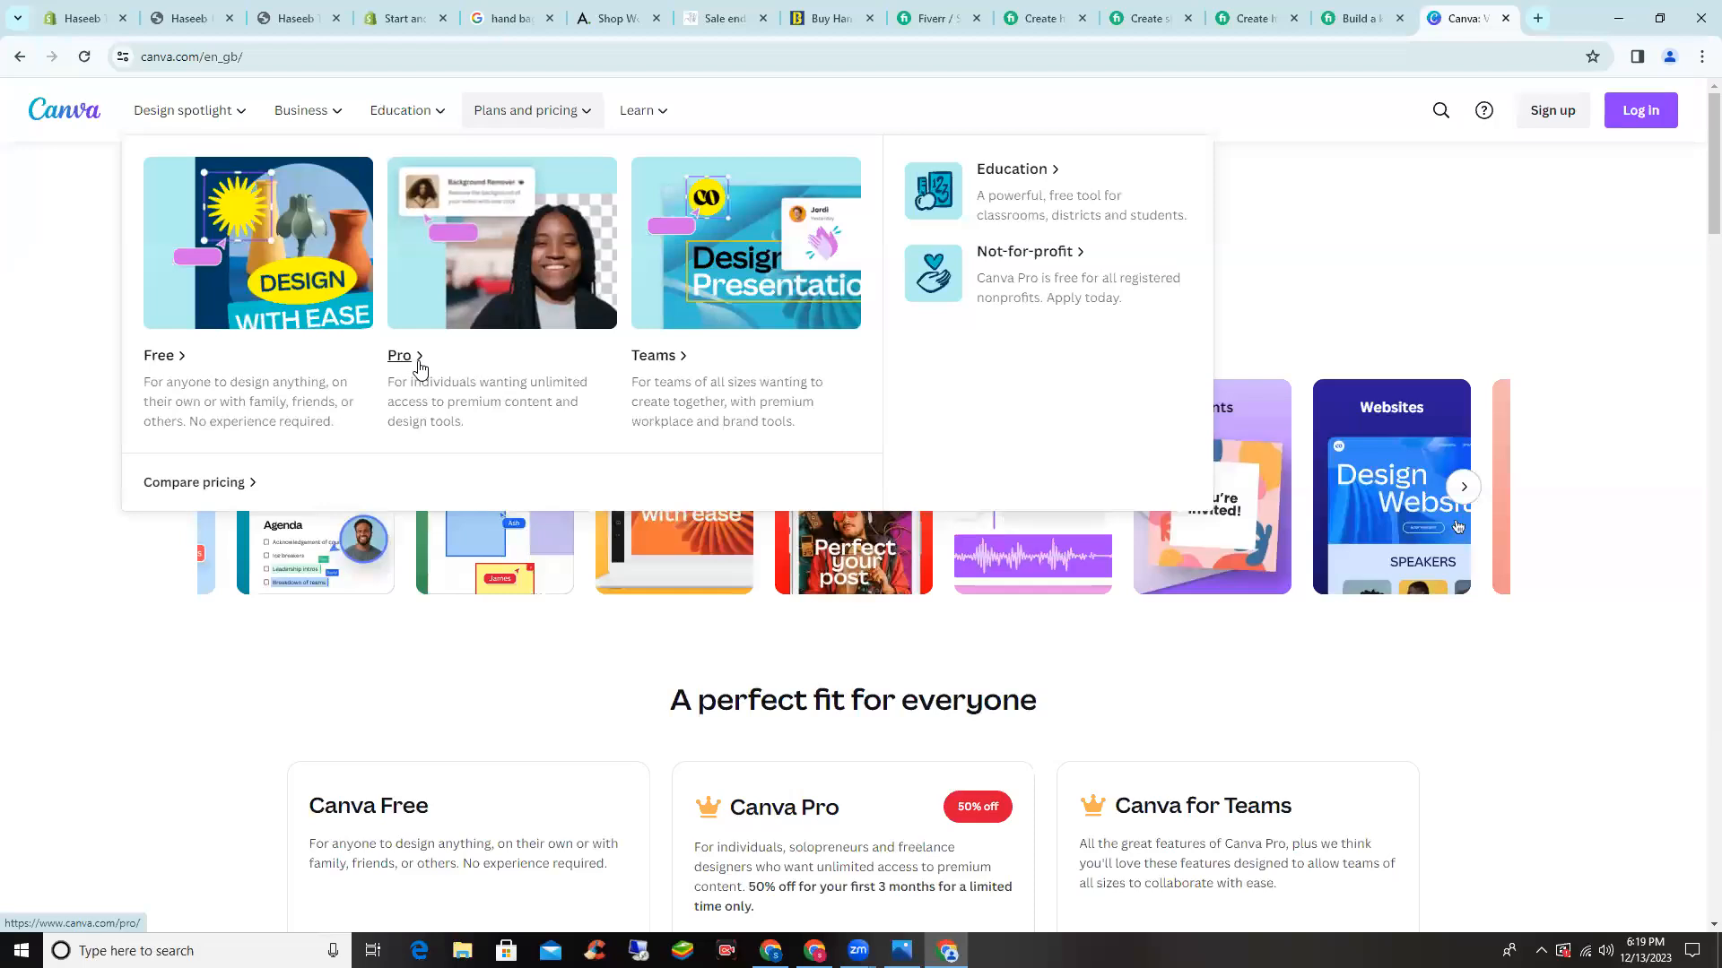
{"action": "left_click", "coordinate": [490, 204]}
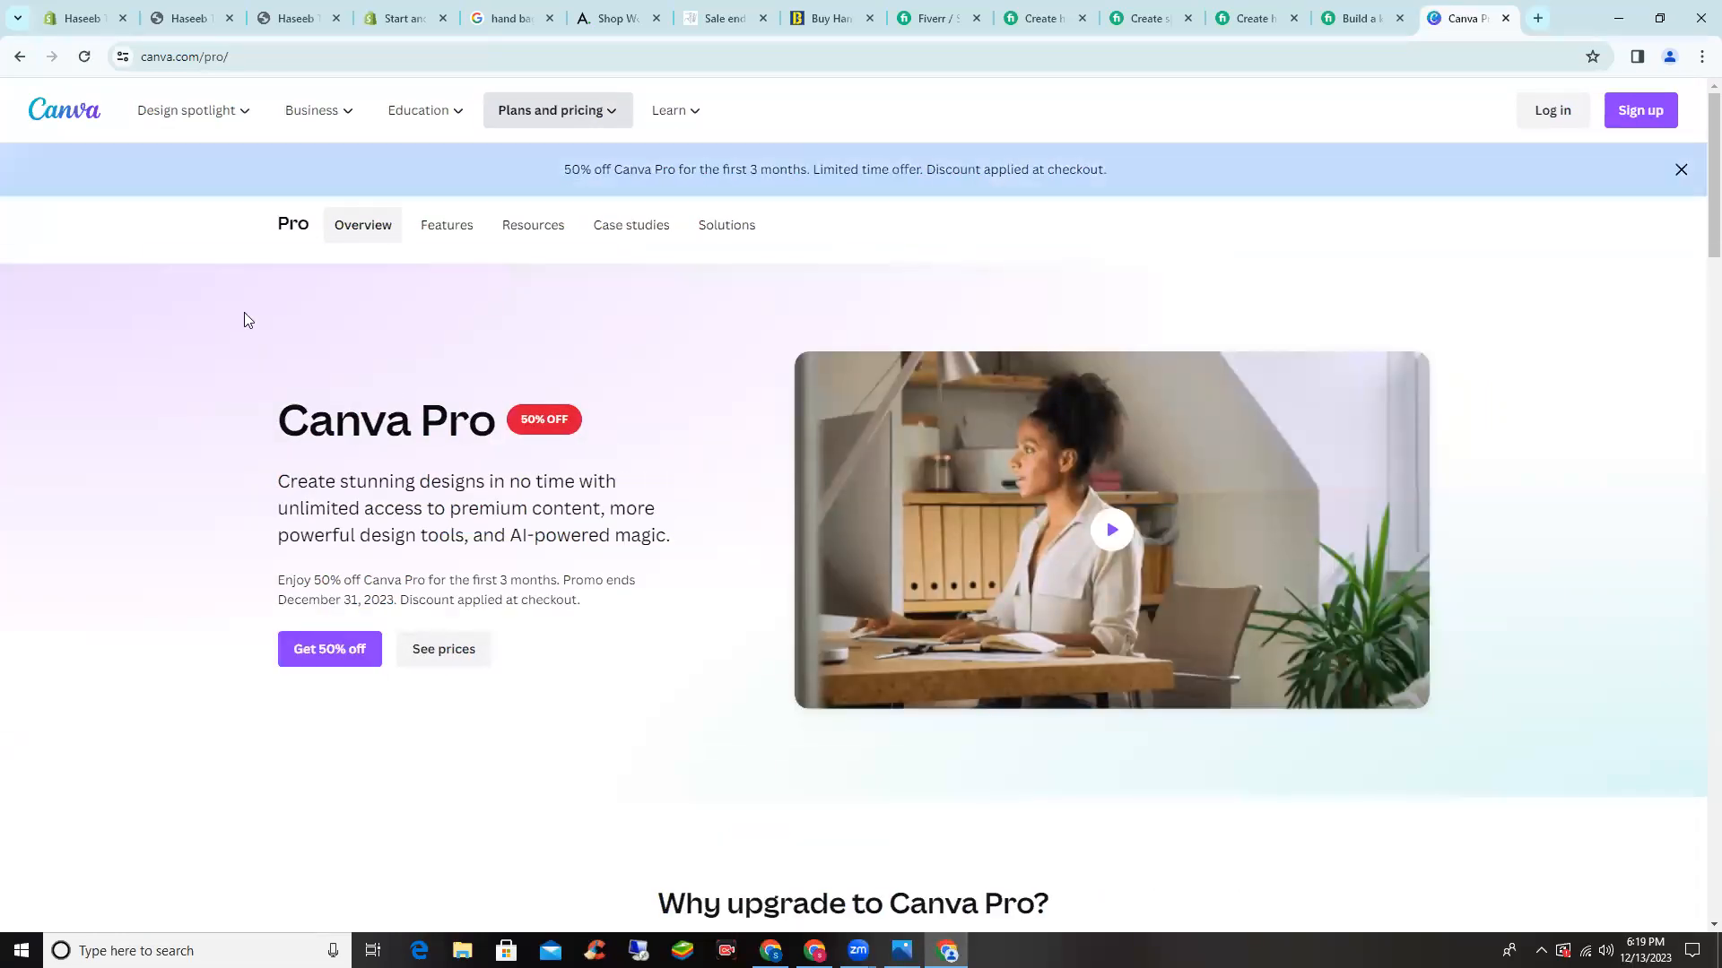
{"action": "scroll", "coordinate": [244, 319], "scroll_direction": "down", "scroll_amount": 10}
{"action": "scroll", "coordinate": [244, 321], "scroll_direction": "down", "scroll_amount": 13}
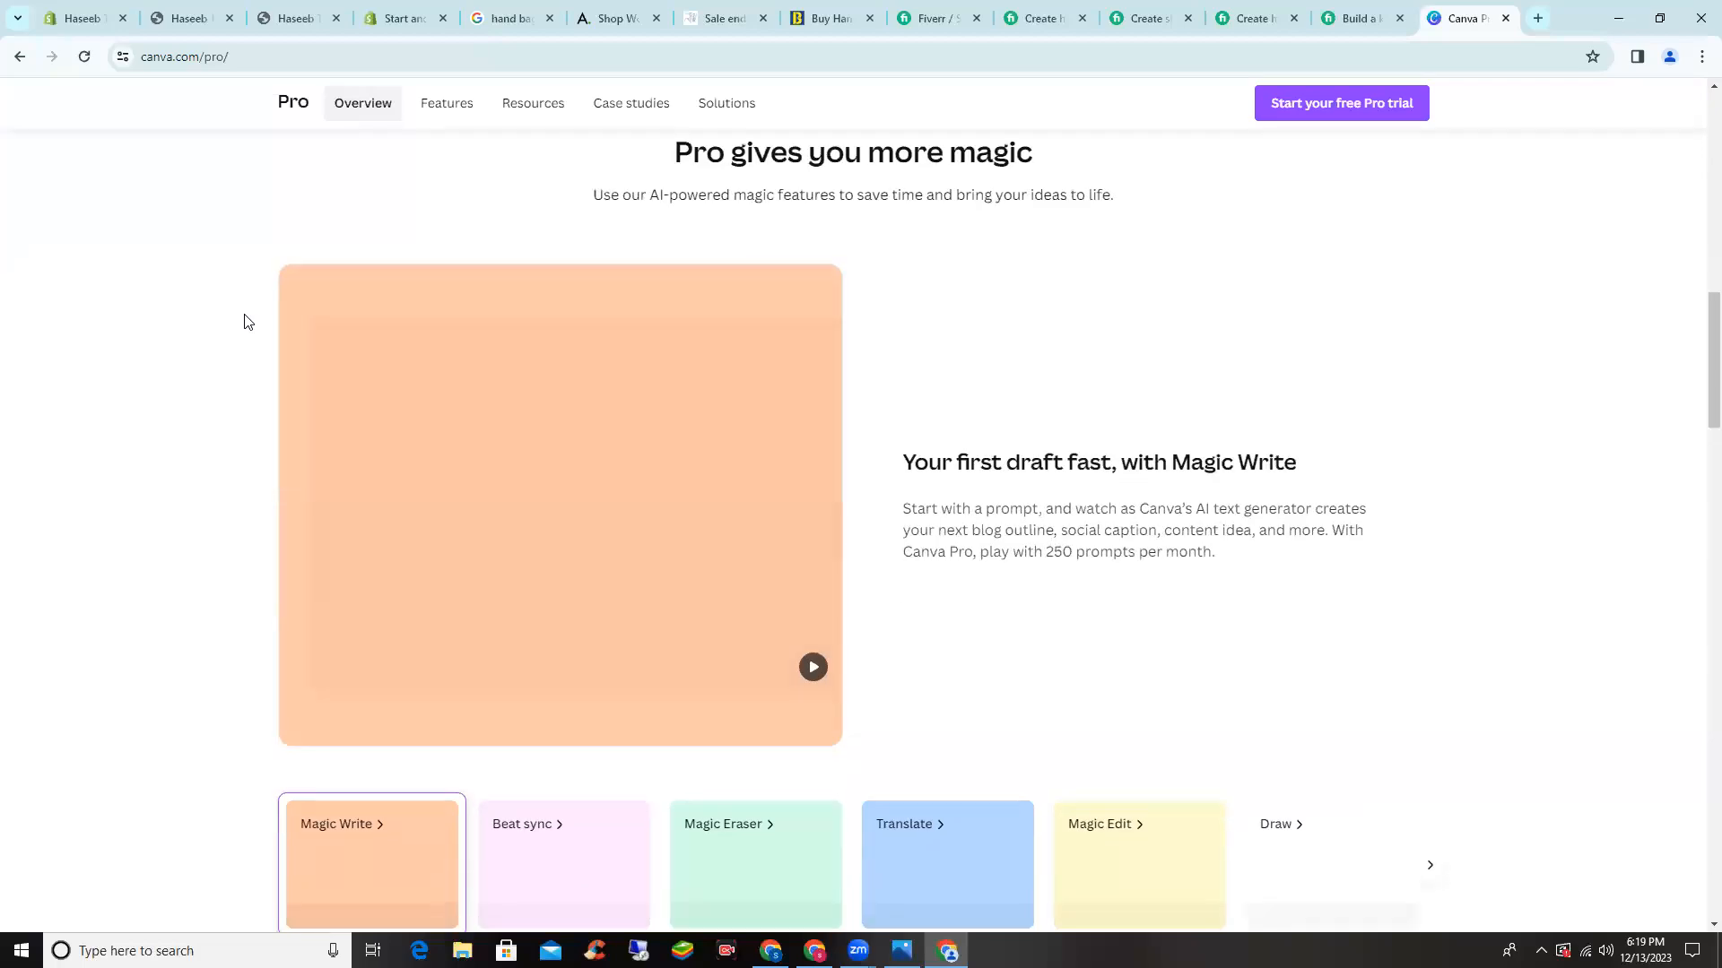
{"action": "scroll", "coordinate": [248, 322], "scroll_direction": "down", "scroll_amount": 3}
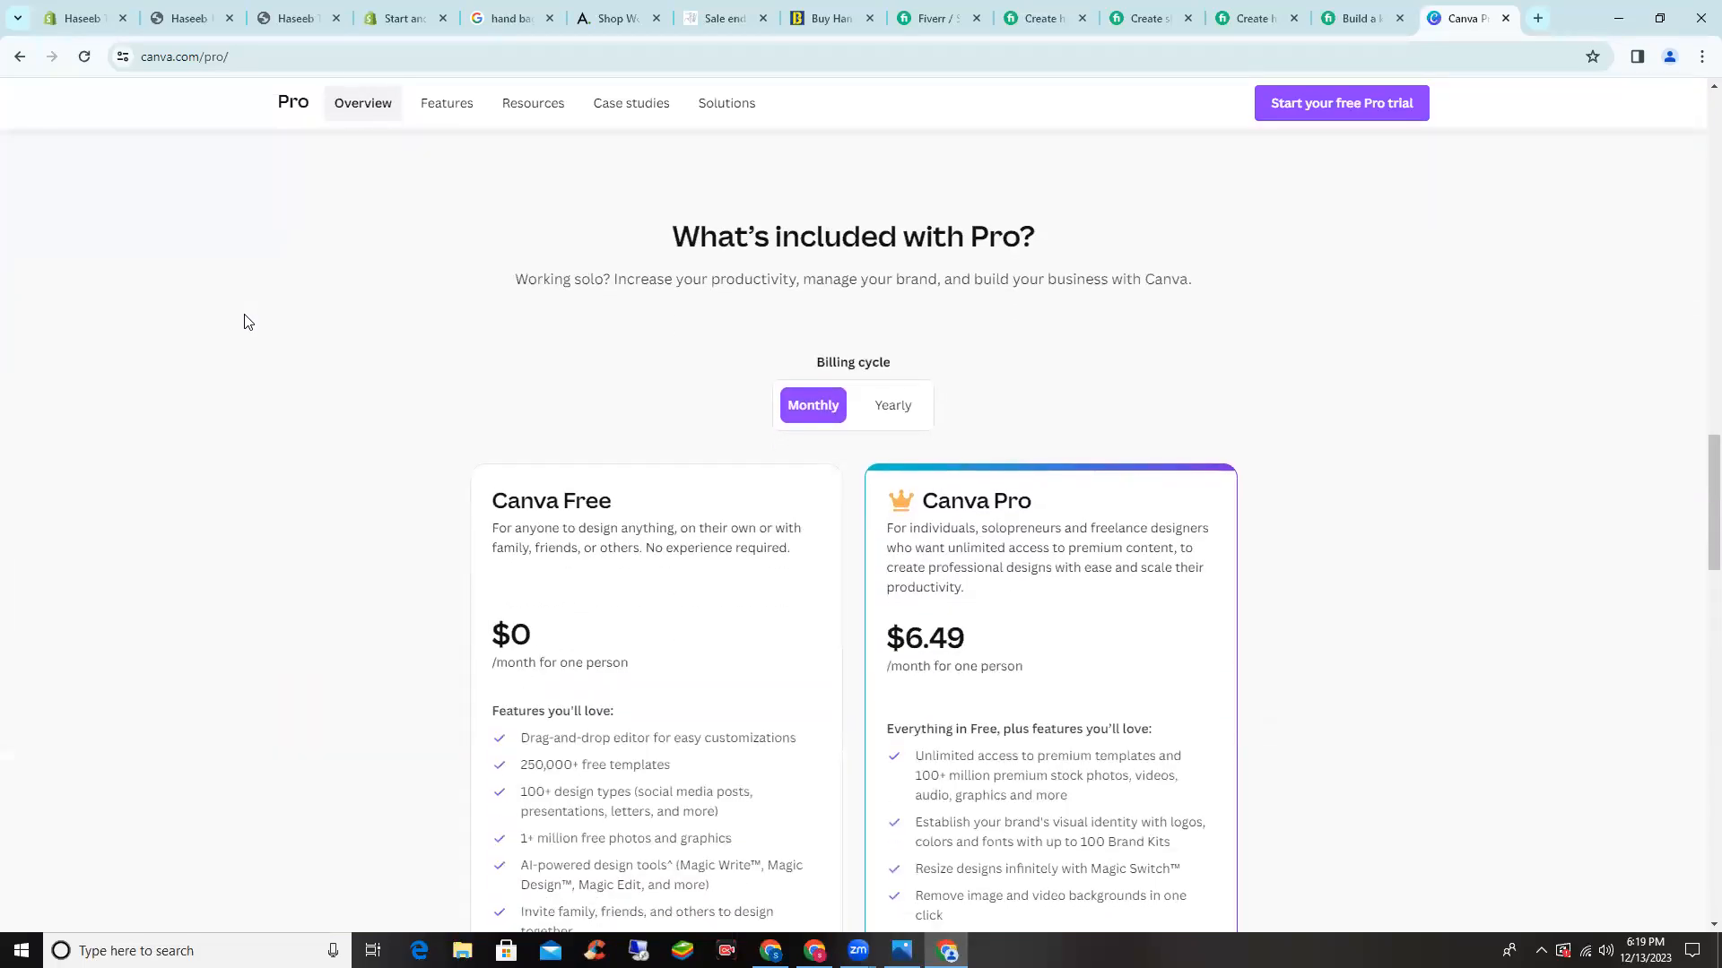
{"action": "scroll", "coordinate": [250, 422], "scroll_direction": "down", "scroll_amount": 1}
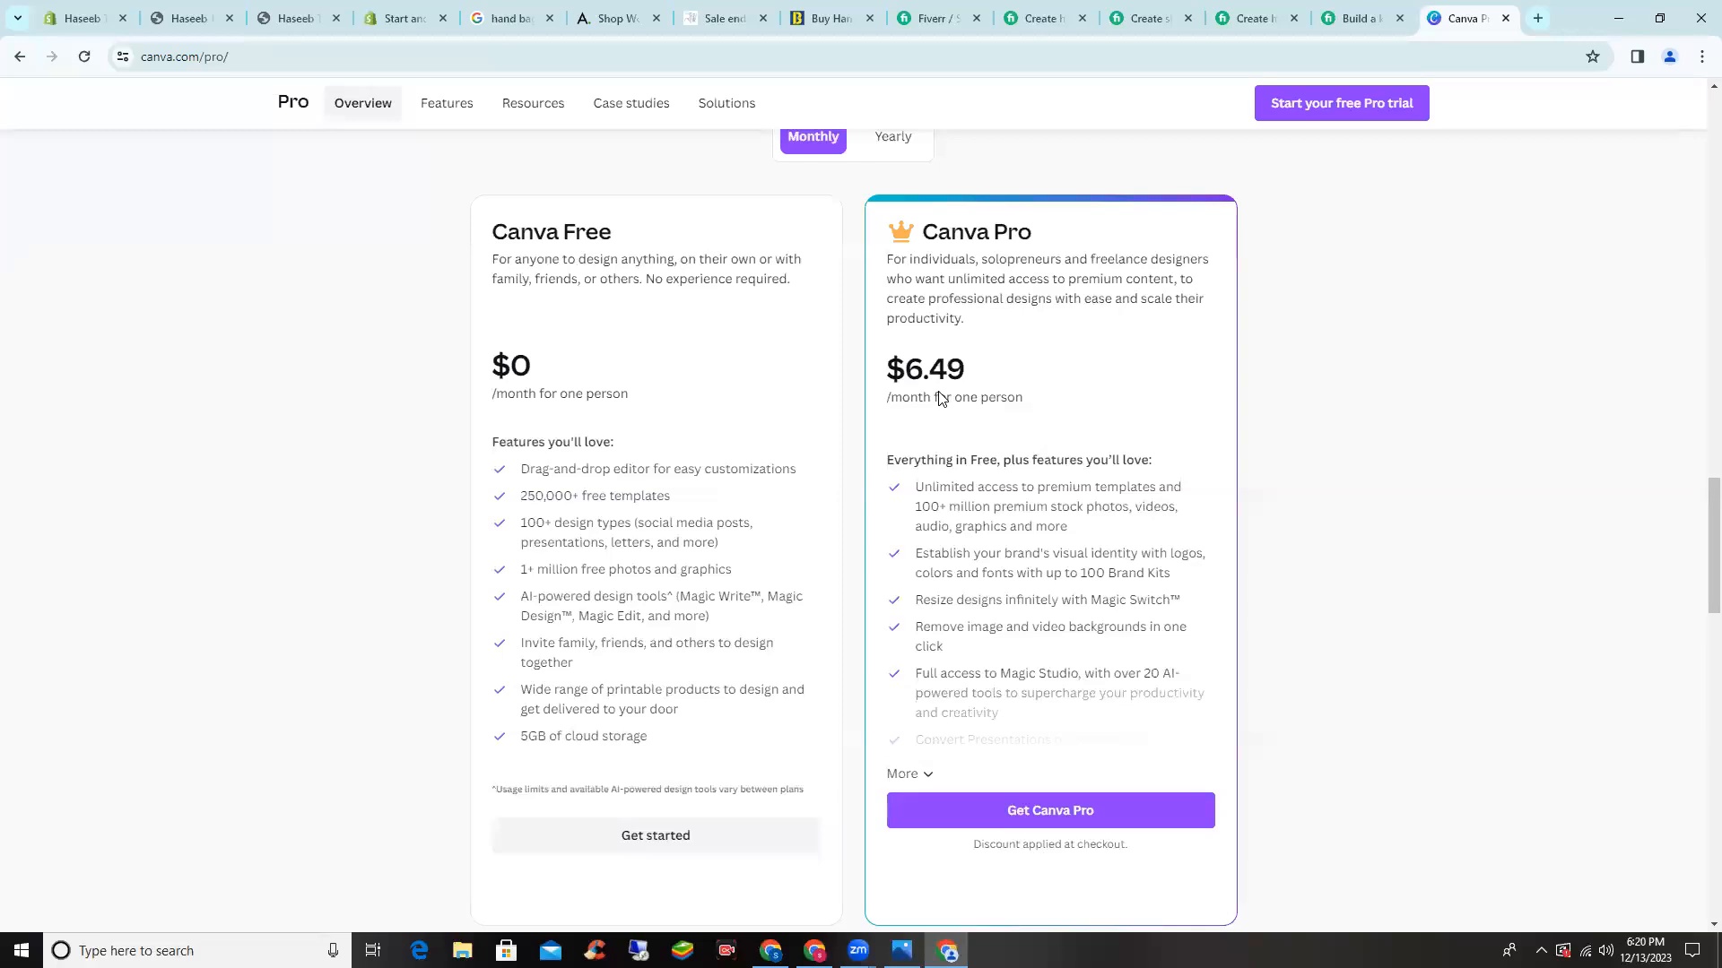
{"action": "scroll", "coordinate": [955, 394], "scroll_direction": "down", "scroll_amount": 1}
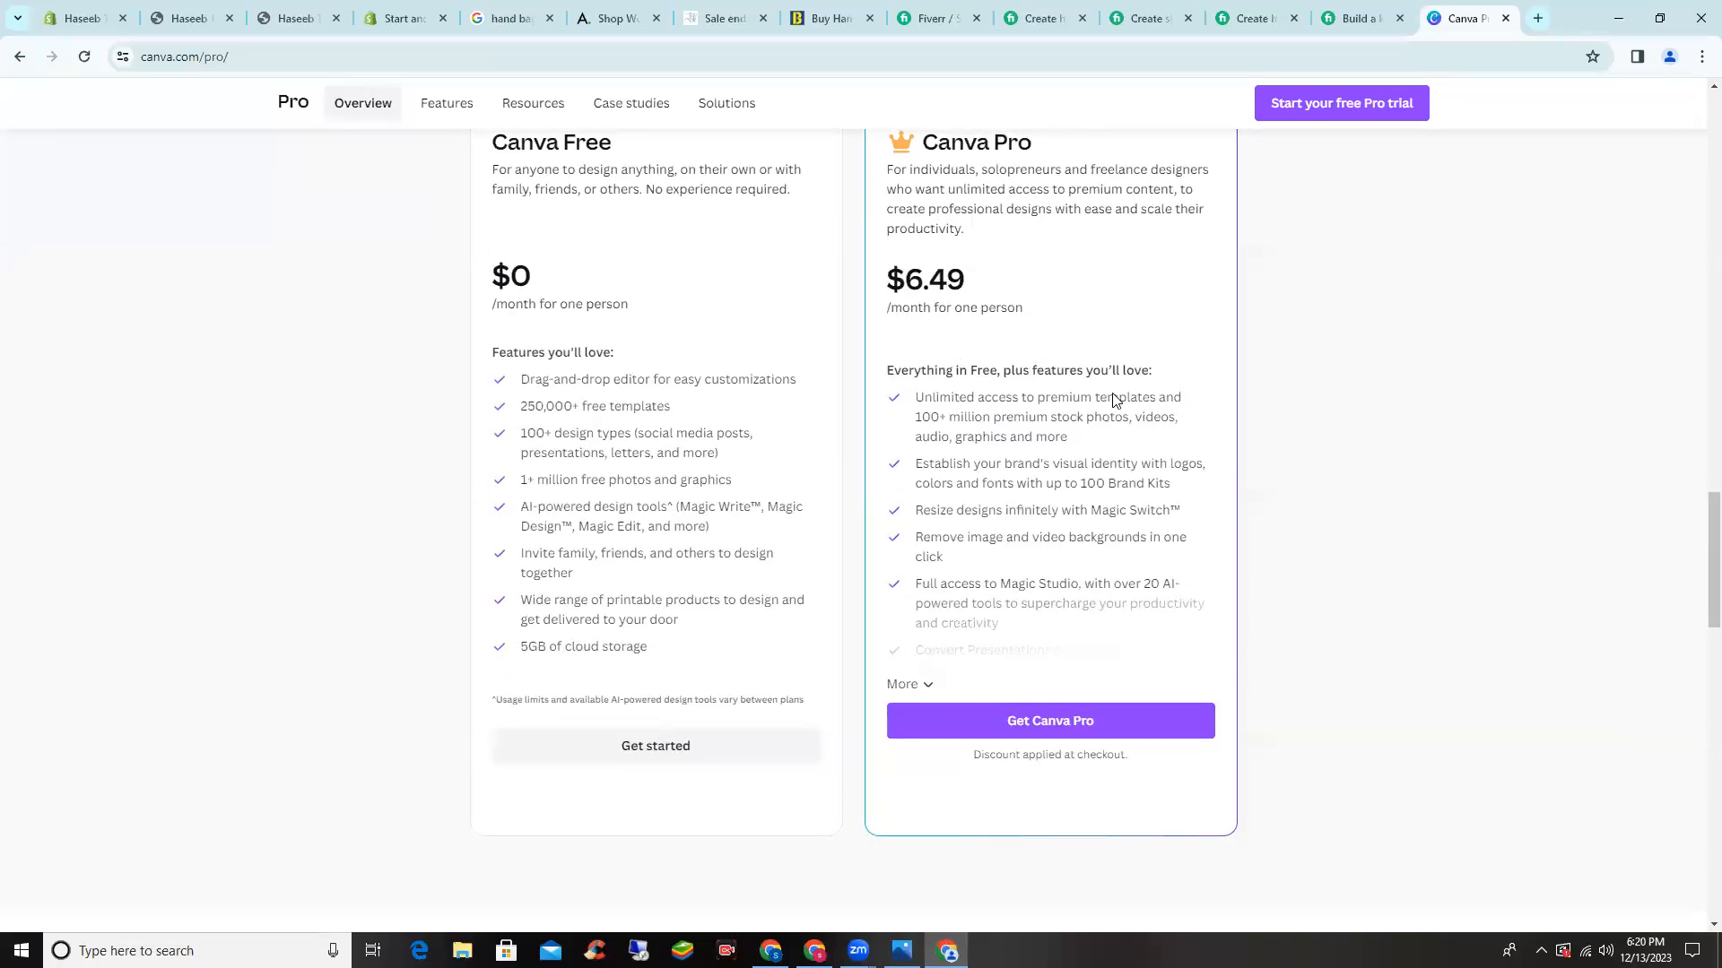
{"action": "scroll", "coordinate": [1110, 385], "scroll_direction": "up", "scroll_amount": 18}
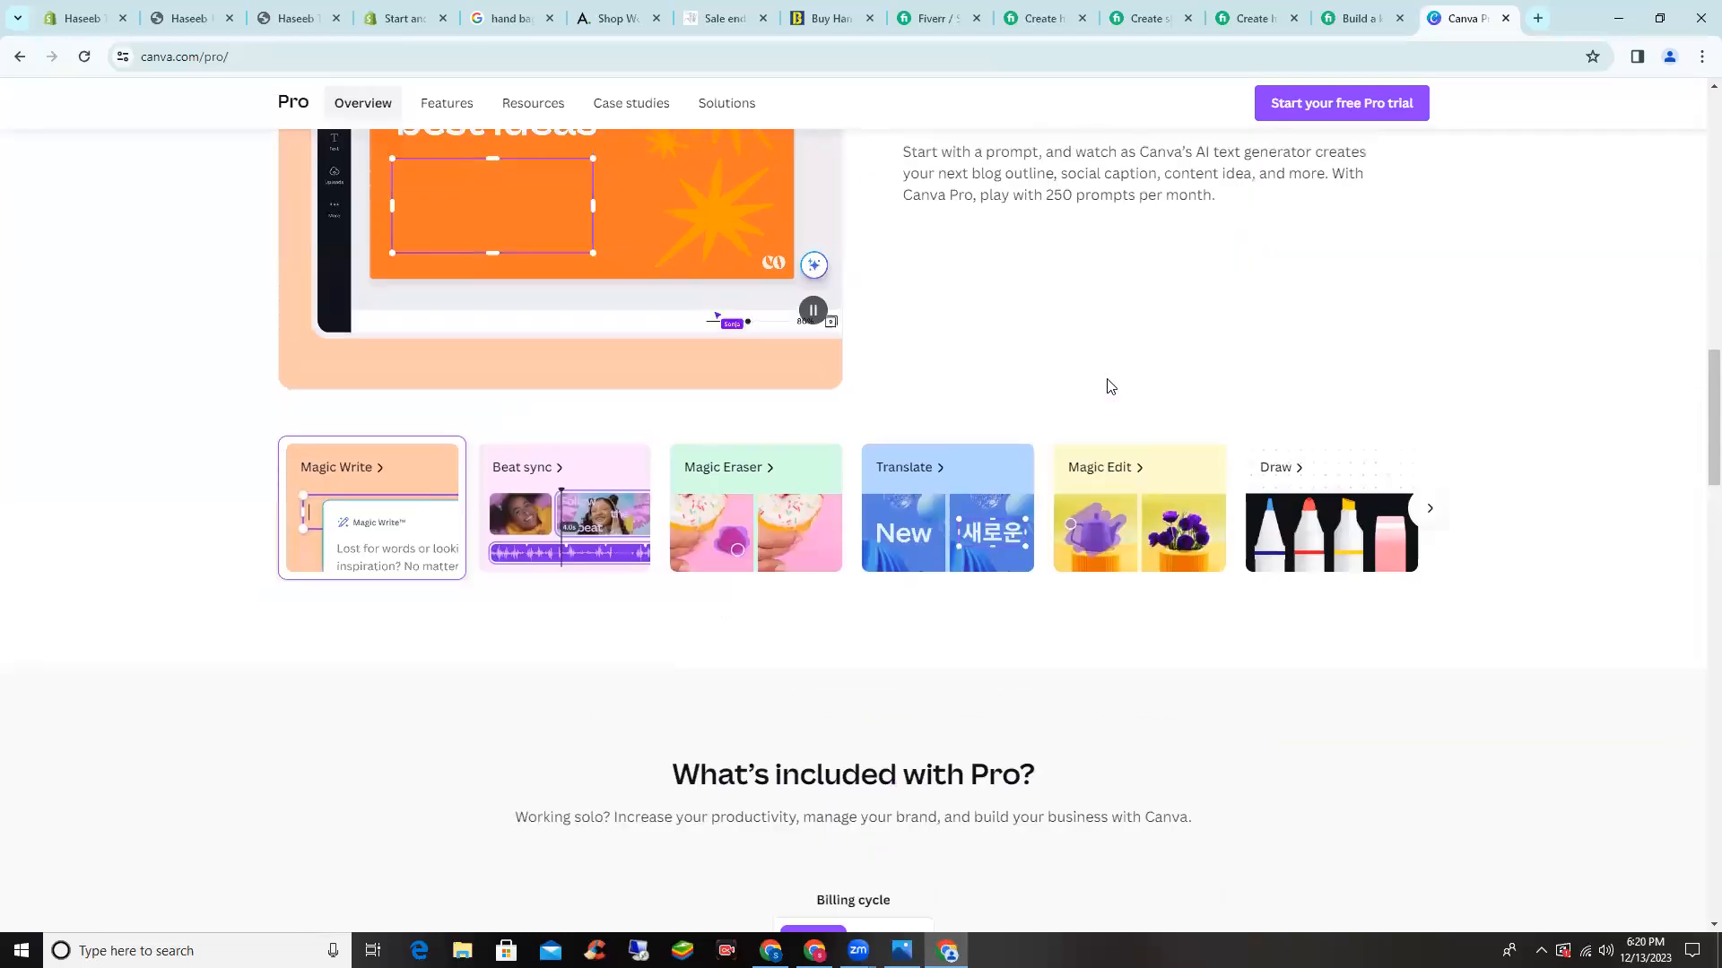
{"action": "scroll", "coordinate": [1110, 385], "scroll_direction": "up", "scroll_amount": 11}
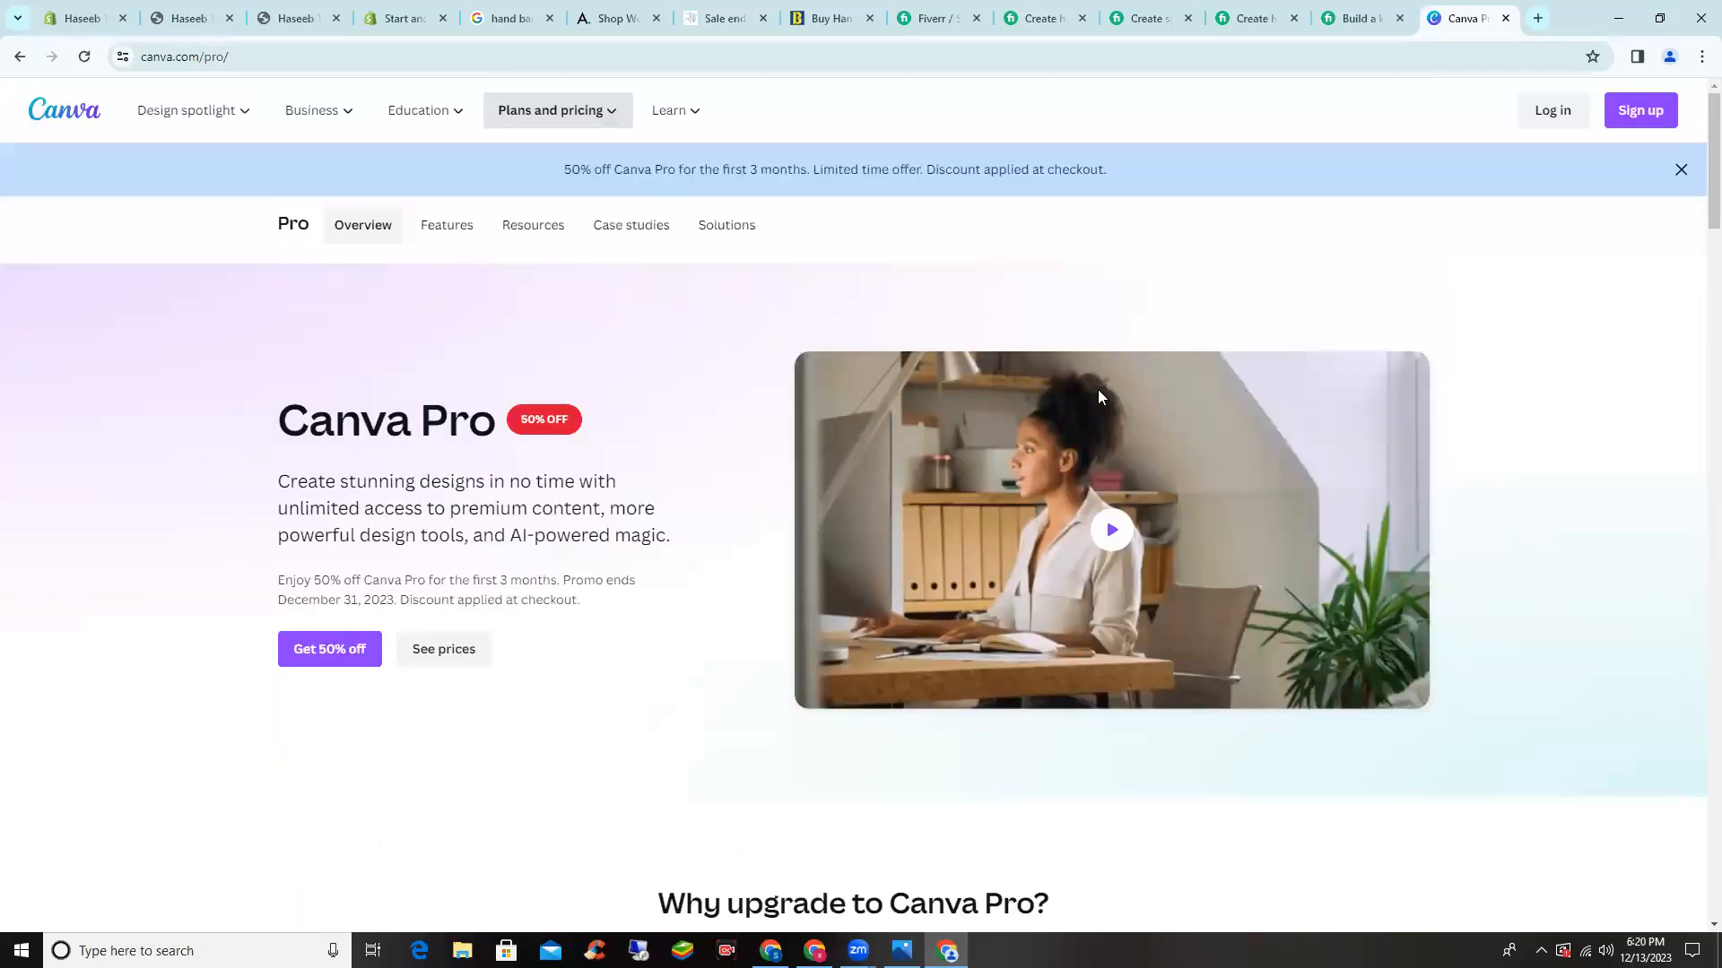
{"action": "mouse_move", "coordinate": [426, 121]}
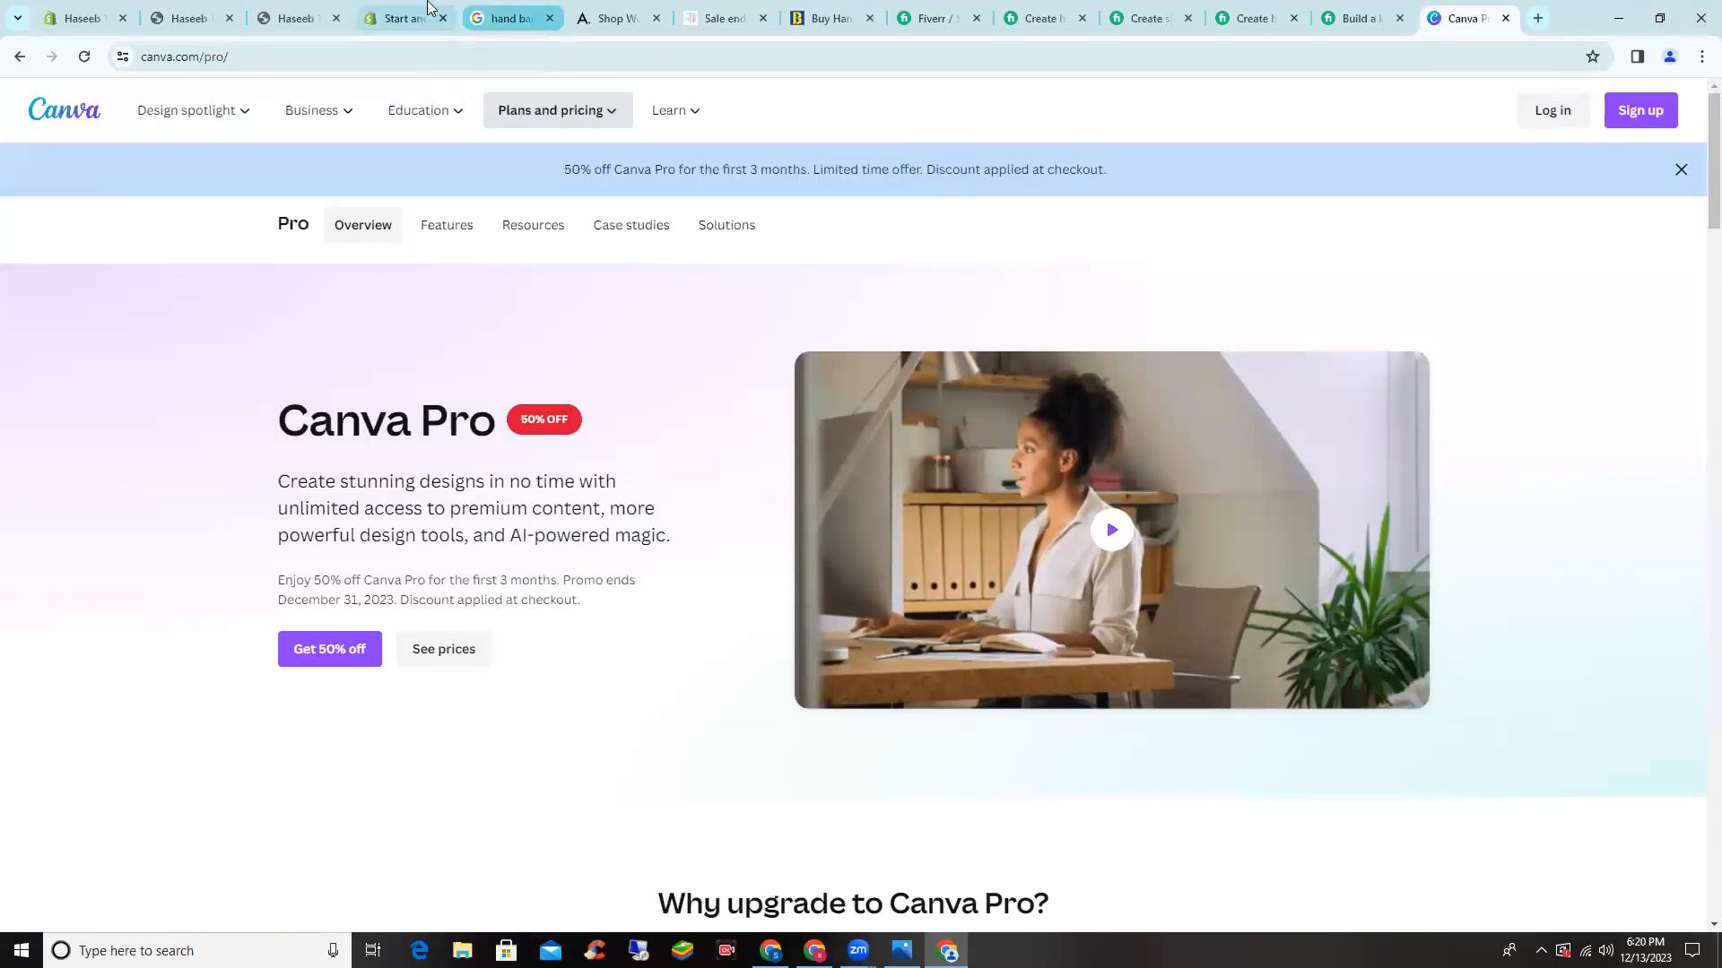
{"action": "left_click", "coordinate": [215, 9]}
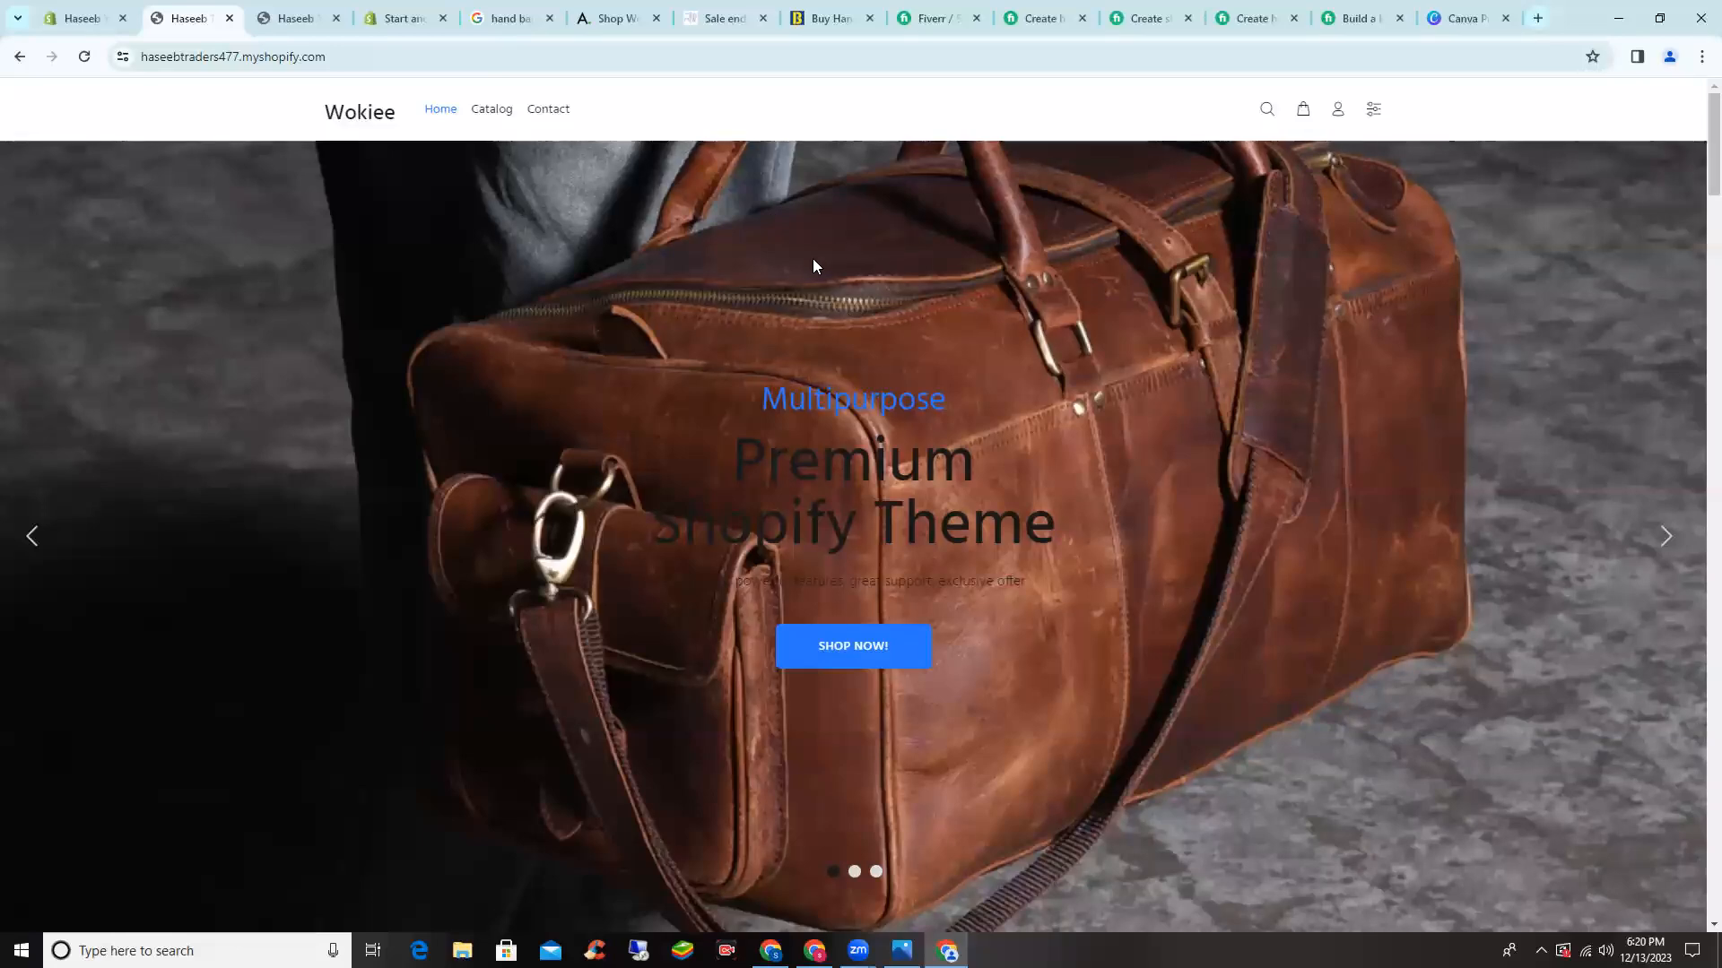
- Reload the live storefront and scroll to check the leather-bag hero slide and SALE banner photo
{"action": "scroll", "coordinate": [832, 206], "scroll_direction": "down", "scroll_amount": 3}
{"action": "scroll", "coordinate": [825, 215], "scroll_direction": "down", "scroll_amount": 3}
{"action": "scroll", "coordinate": [825, 215], "scroll_direction": "up", "scroll_amount": 7}
{"action": "left_click", "coordinate": [100, 8]}
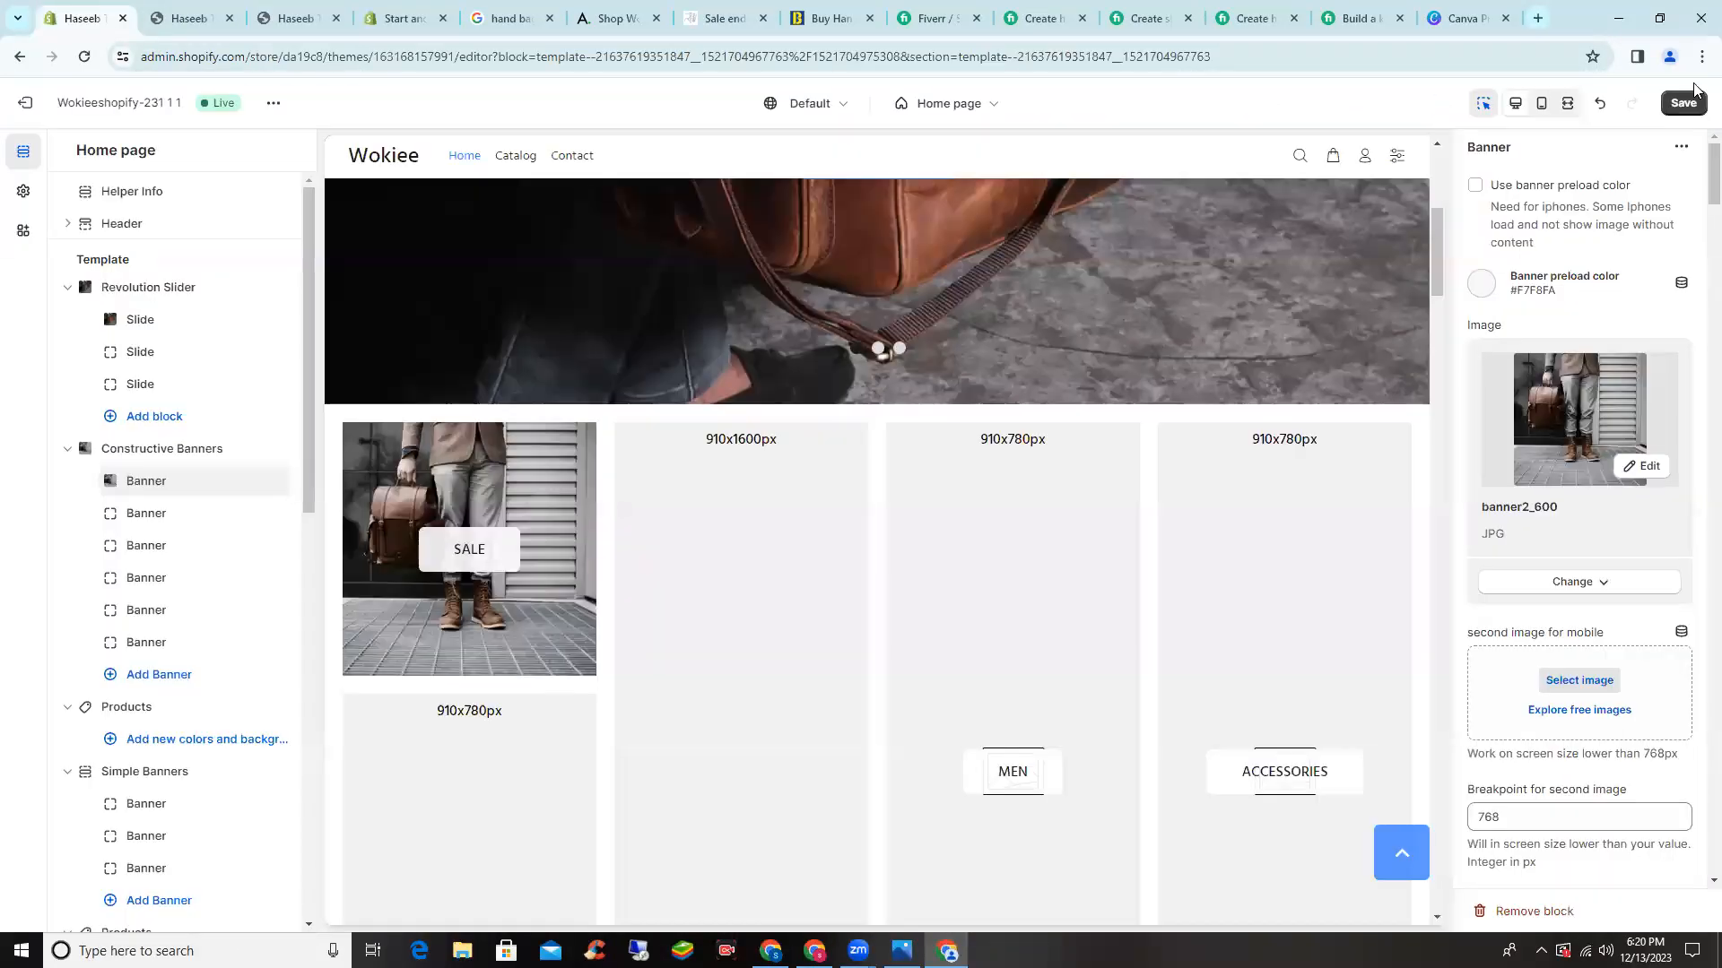
{"action": "left_click", "coordinate": [193, 9]}
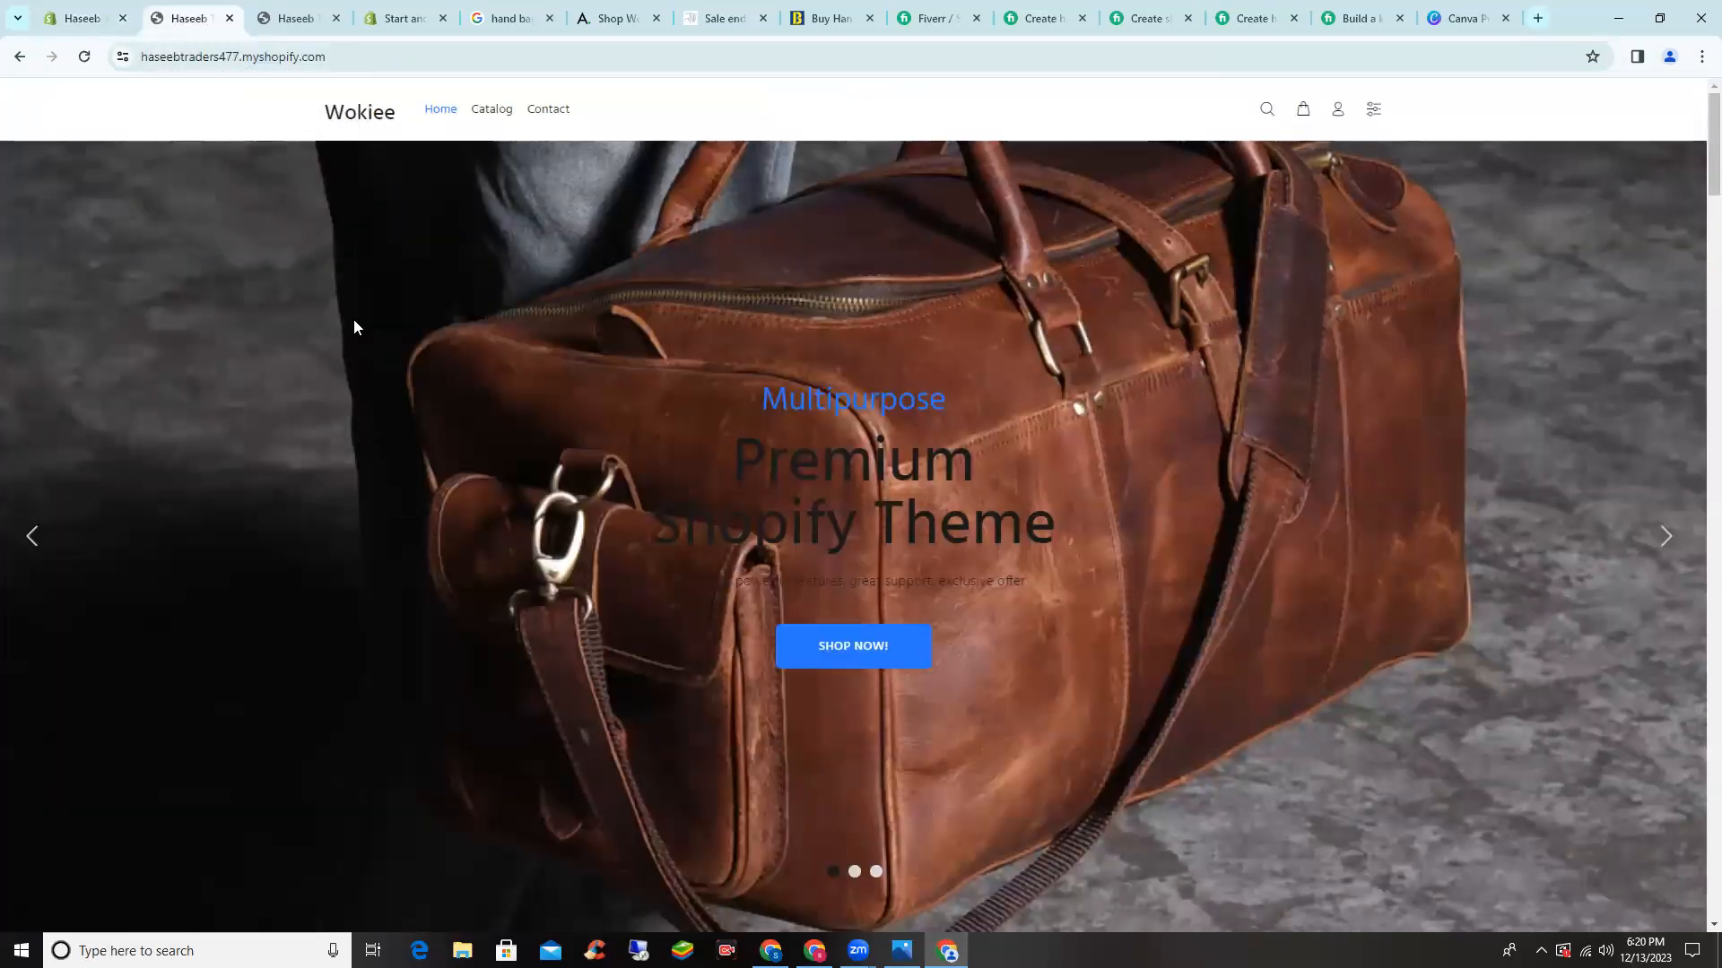
{"action": "scroll", "coordinate": [354, 319], "scroll_direction": "down", "scroll_amount": 10}
{"action": "scroll", "coordinate": [119, 81], "scroll_direction": "up", "scroll_amount": 8}
{"action": "left_click", "coordinate": [84, 58]}
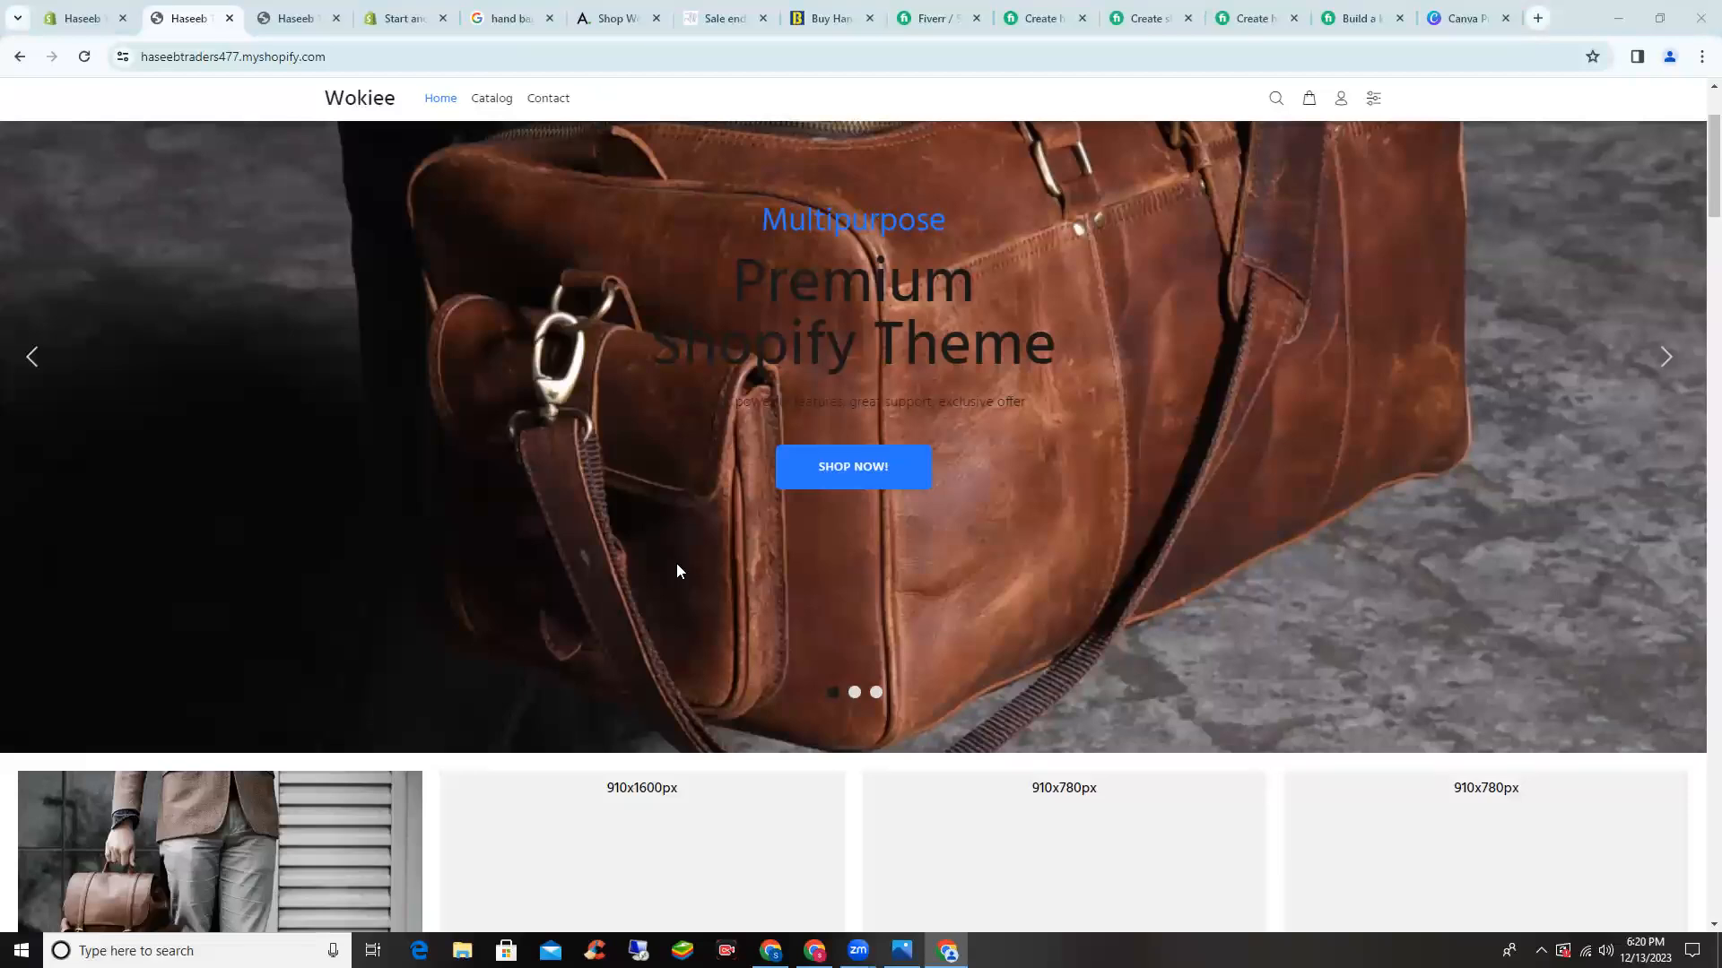
{"action": "scroll", "coordinate": [315, 285], "scroll_direction": "down", "scroll_amount": 3}
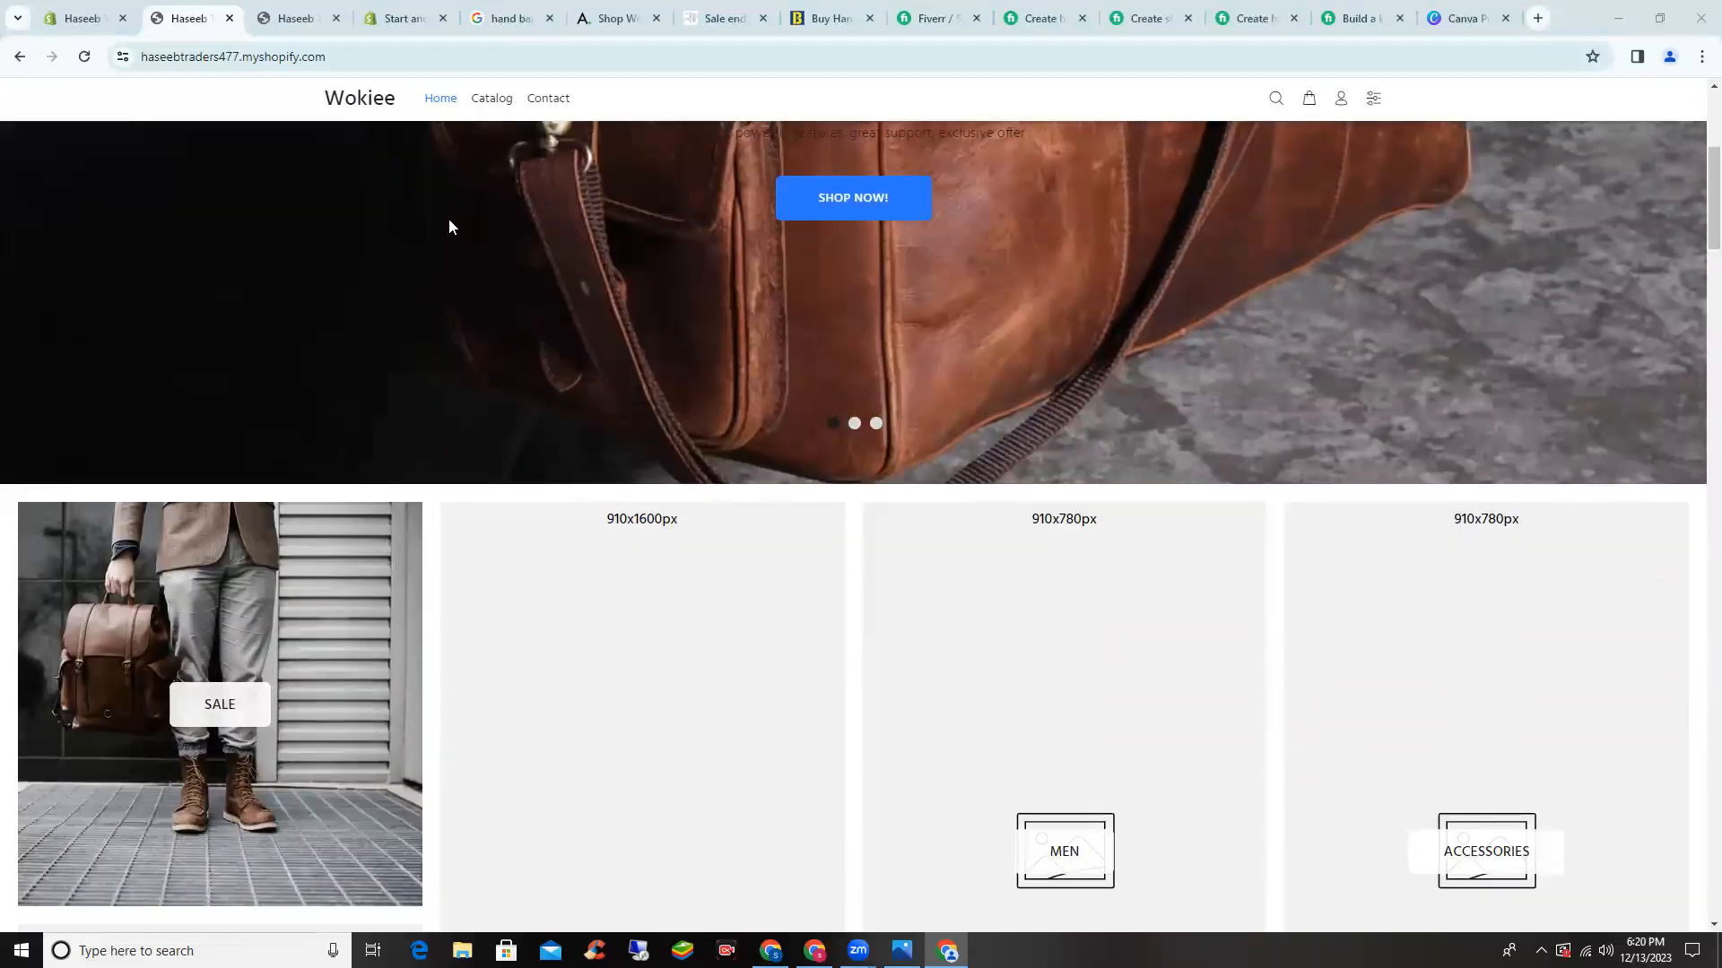
{"action": "scroll", "coordinate": [449, 219], "scroll_direction": "down", "scroll_amount": 3}
{"action": "scroll", "coordinate": [454, 184], "scroll_direction": "up", "scroll_amount": 5}
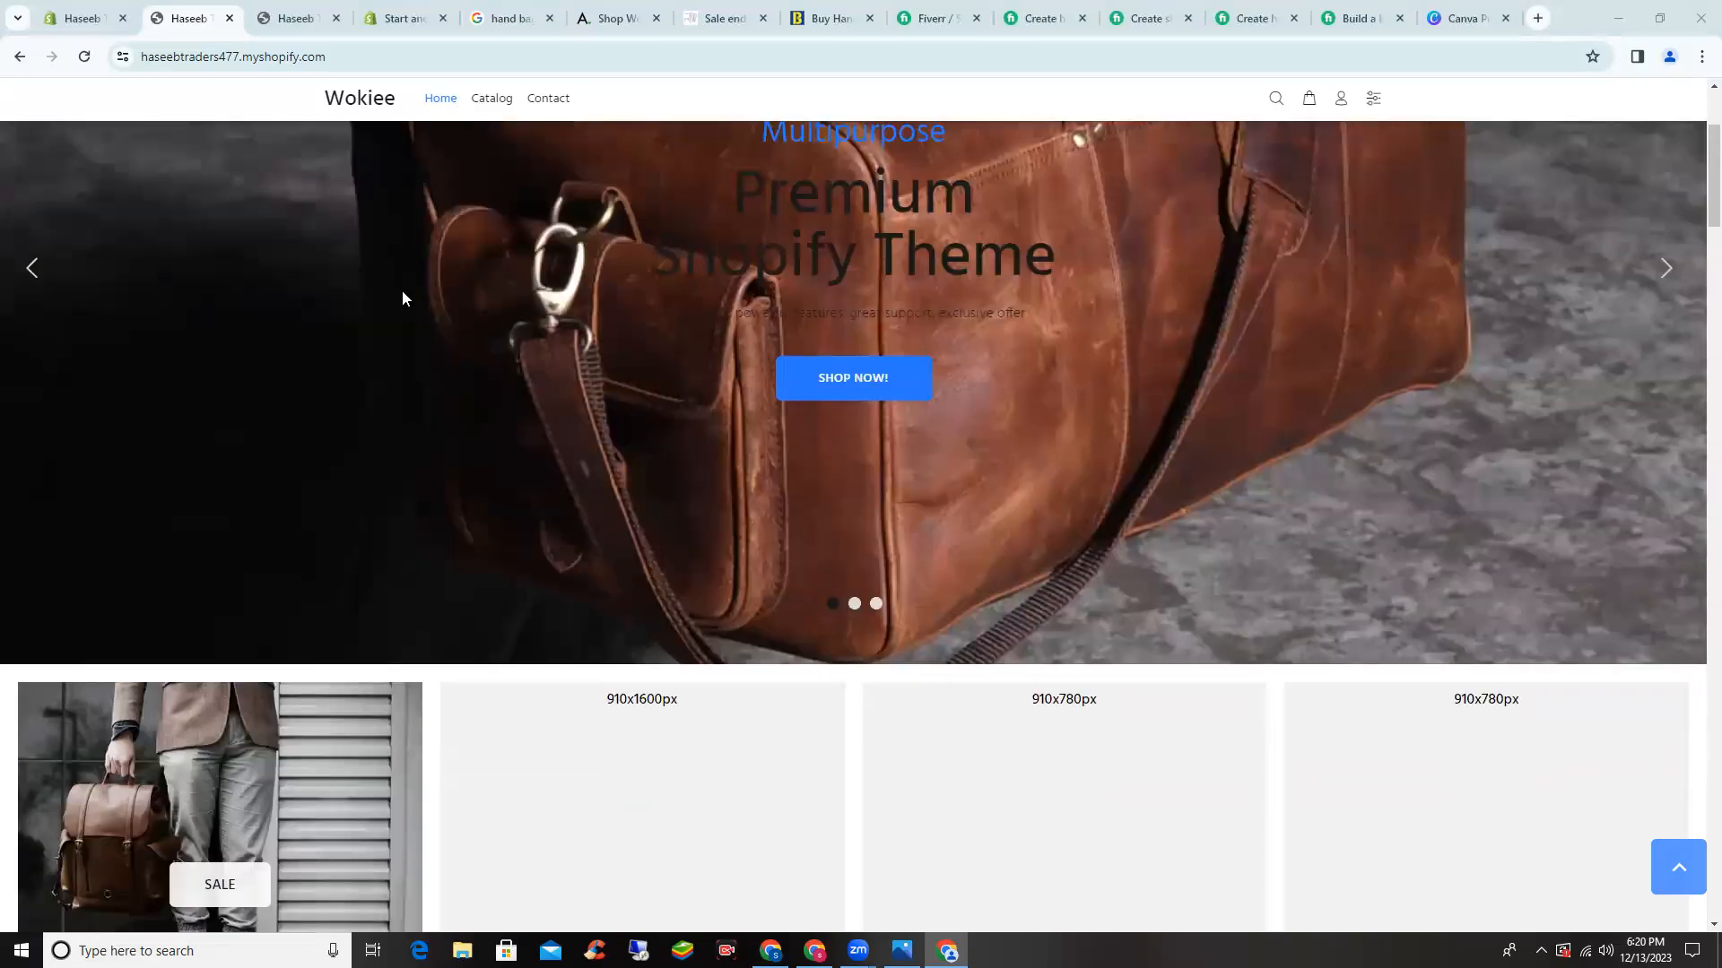
{"action": "scroll", "coordinate": [412, 301], "scroll_direction": "up", "scroll_amount": 3}
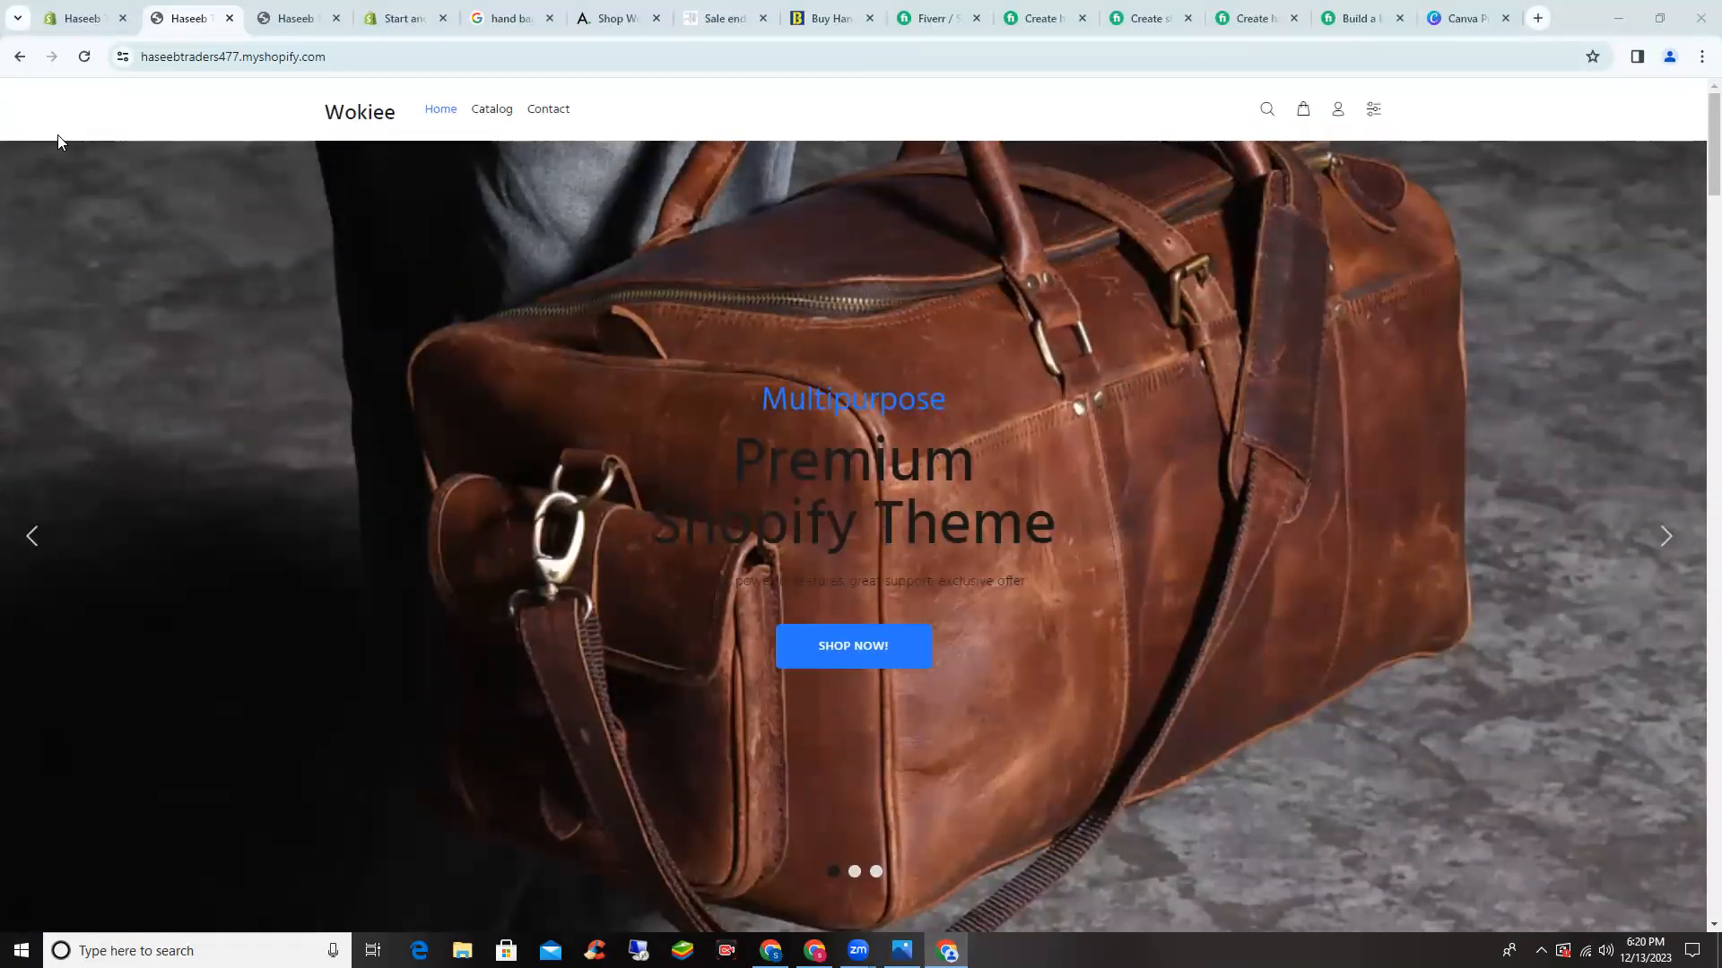
- Reload the storefront, then open the Rs 900 pearl earrings 50% OFF image from the desktop in Photos
{"action": "left_click", "coordinate": [83, 56]}
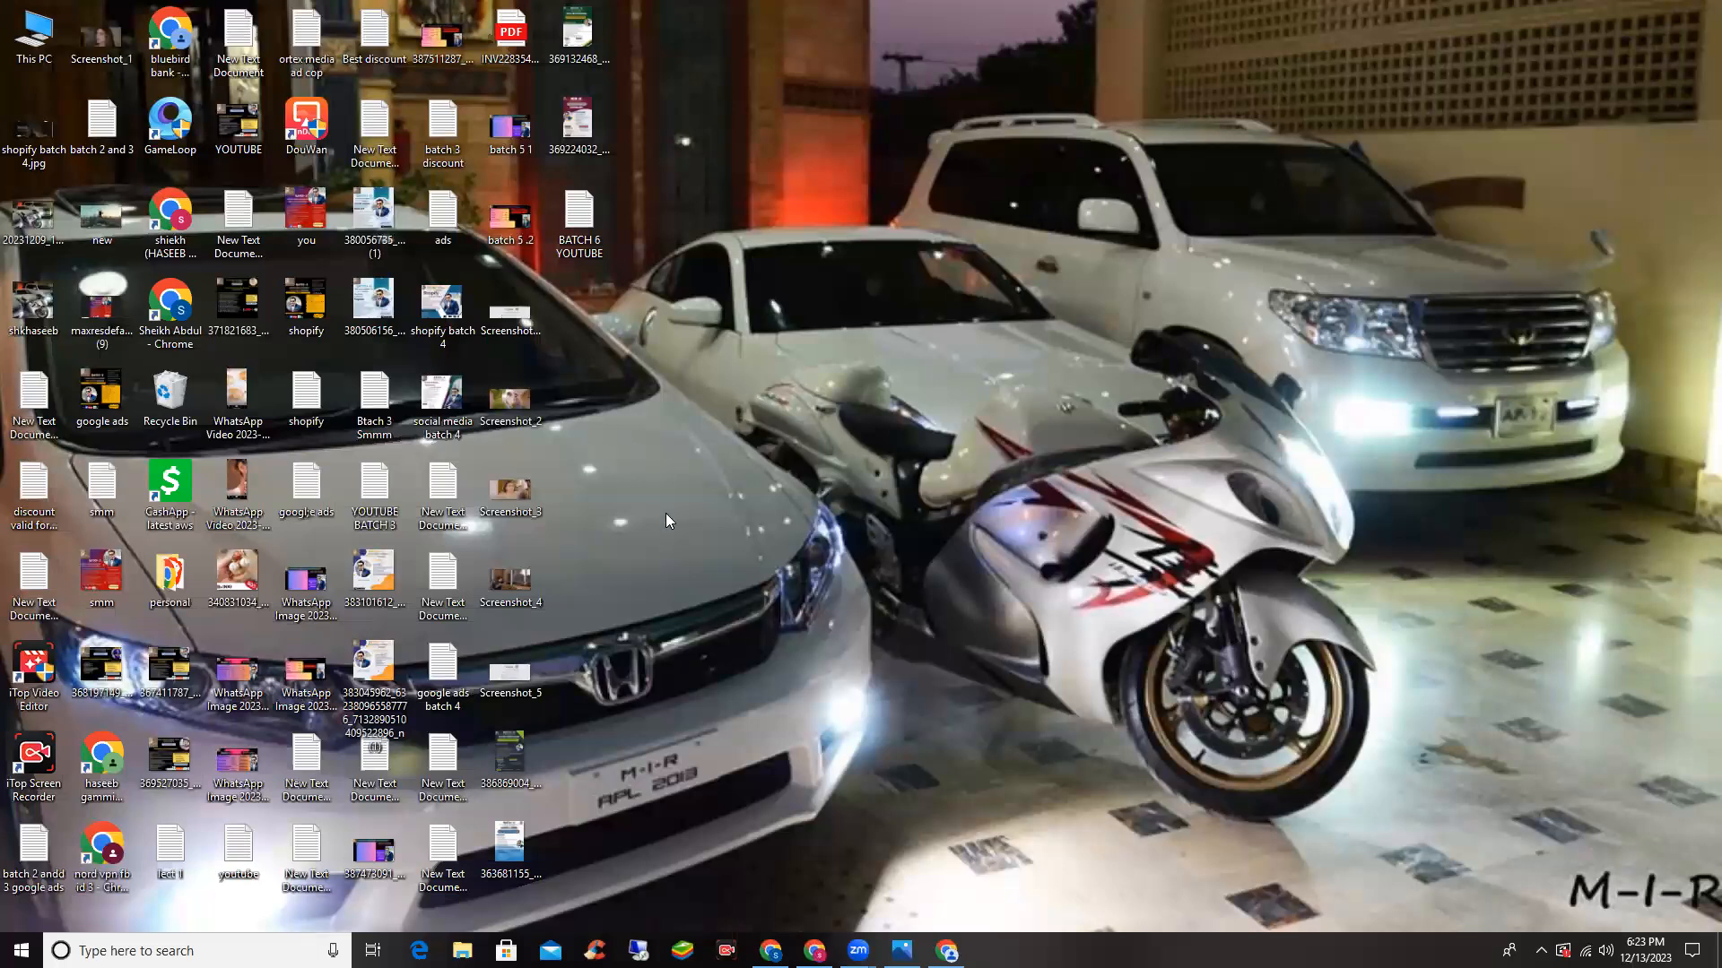
{"action": "double_click", "coordinate": [231, 601]}
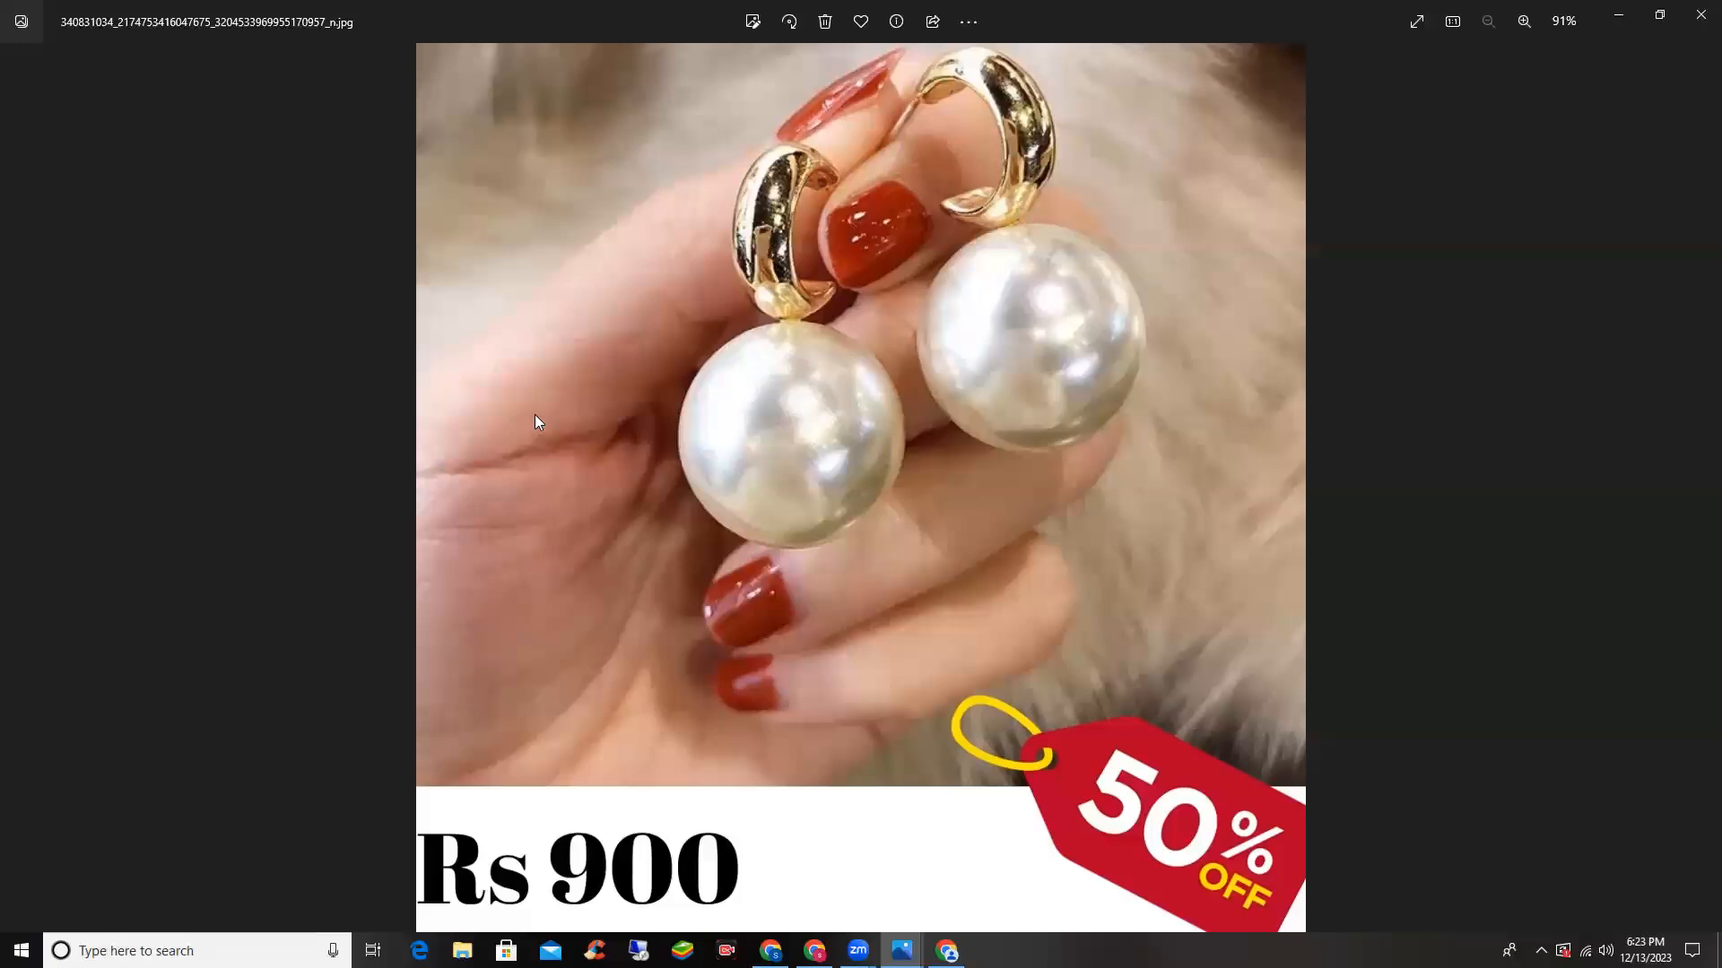